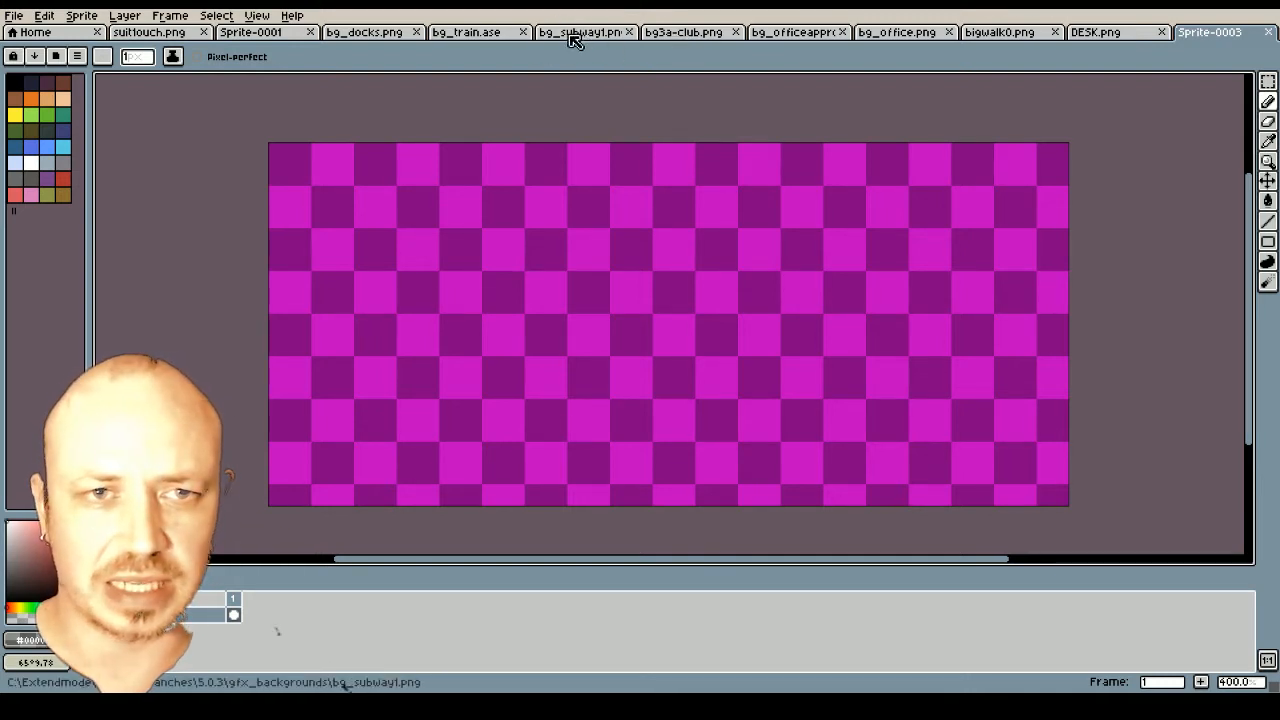
Examine the bg_officeapproach and bg_office backgrounds, and play the walk animation in bigwalk0.png
{"action": "left_click", "coordinate": [797, 38]}
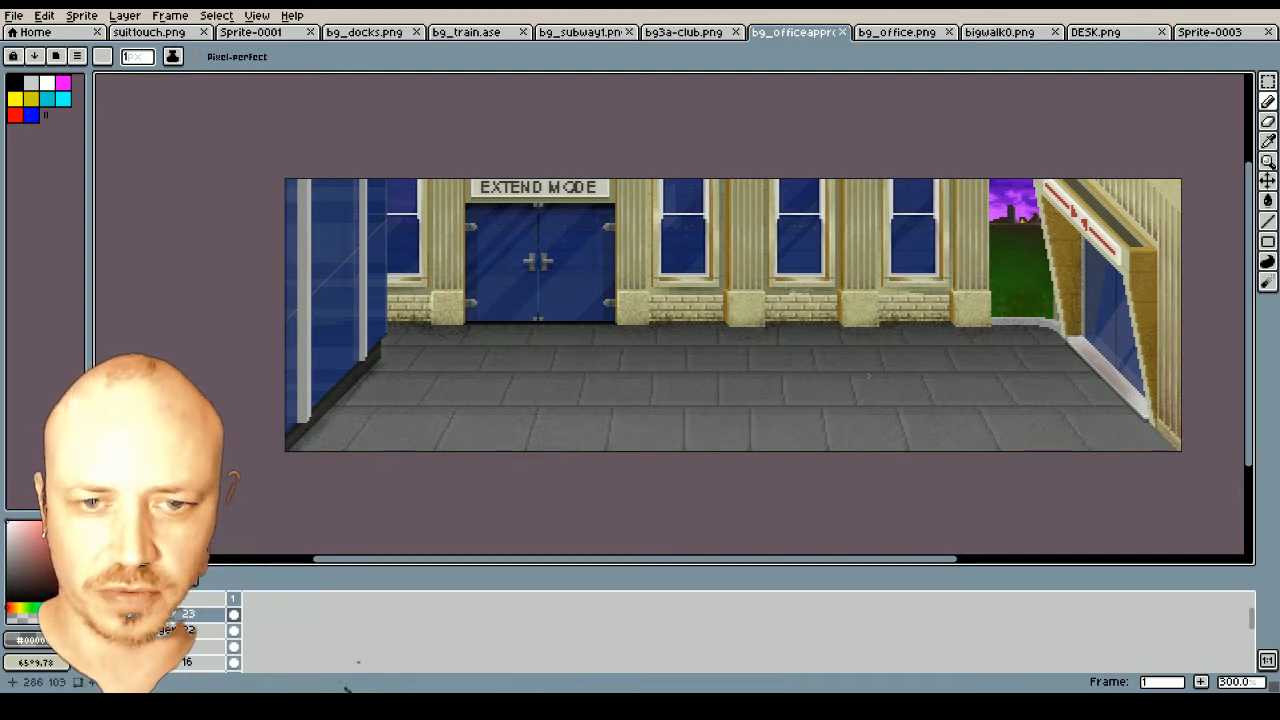
{"action": "left_click", "coordinate": [893, 33]}
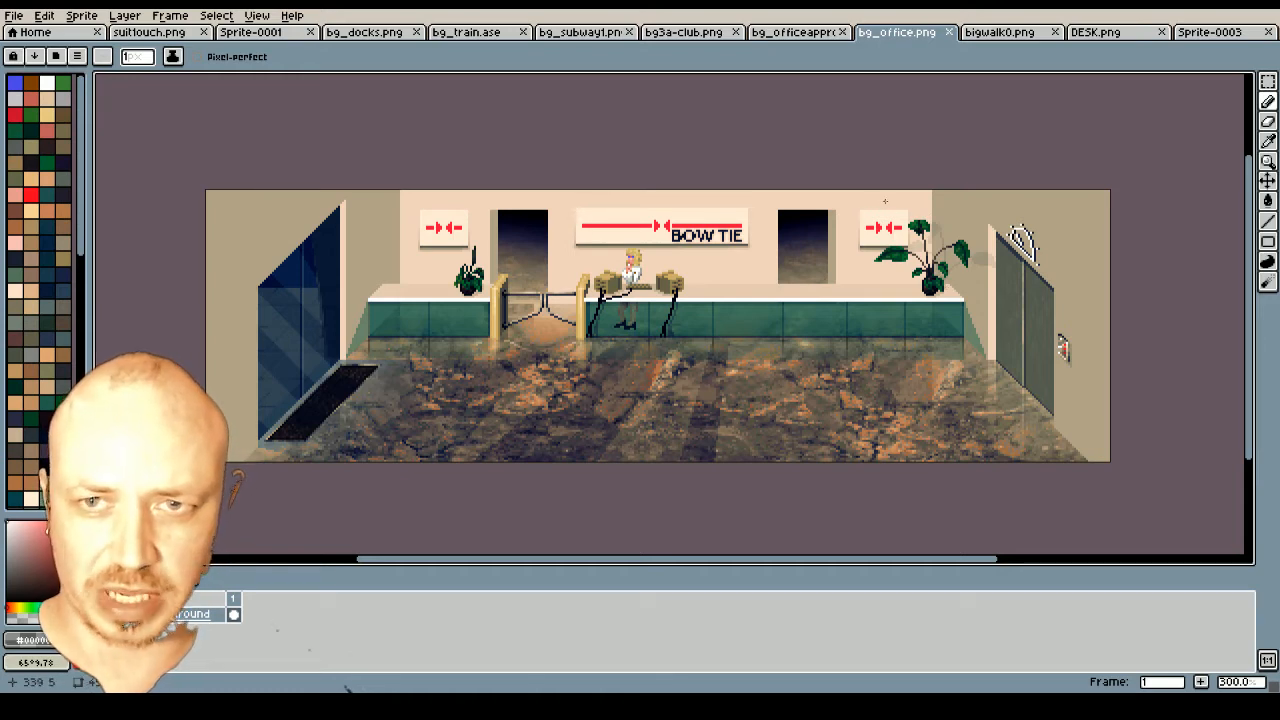
{"action": "left_click", "coordinate": [998, 32]}
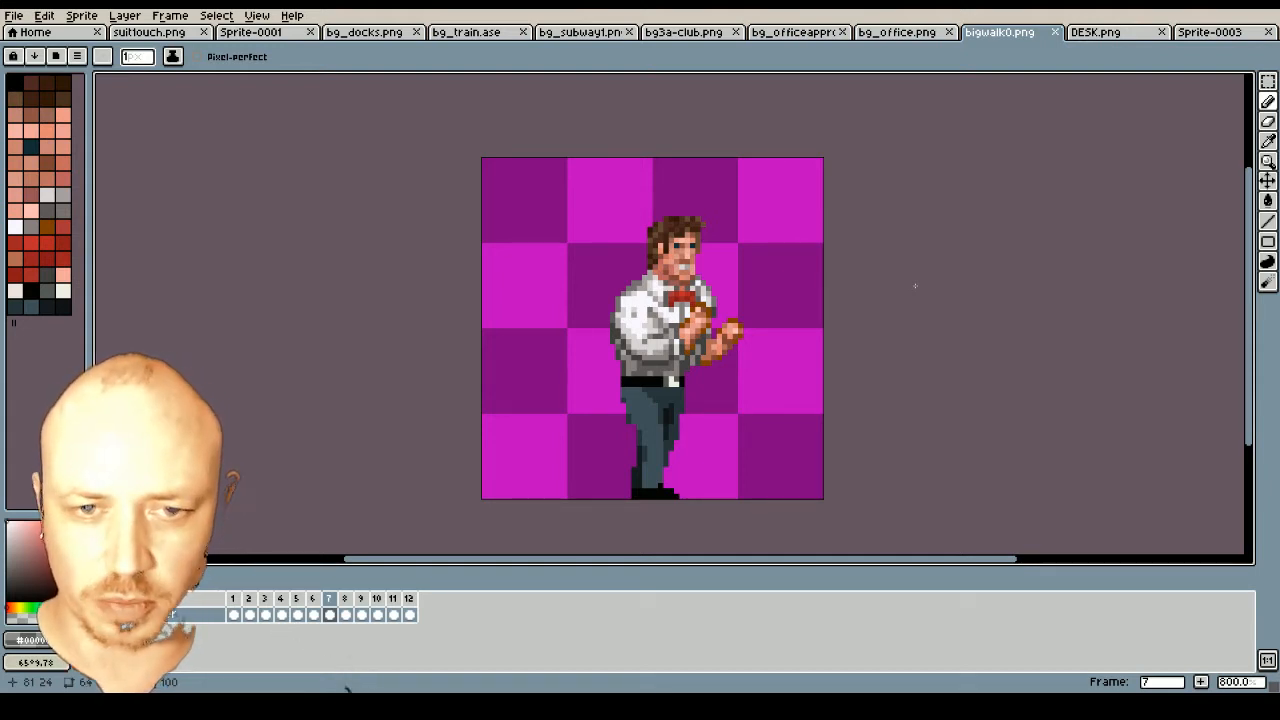
{"action": "key", "text": "Return"}
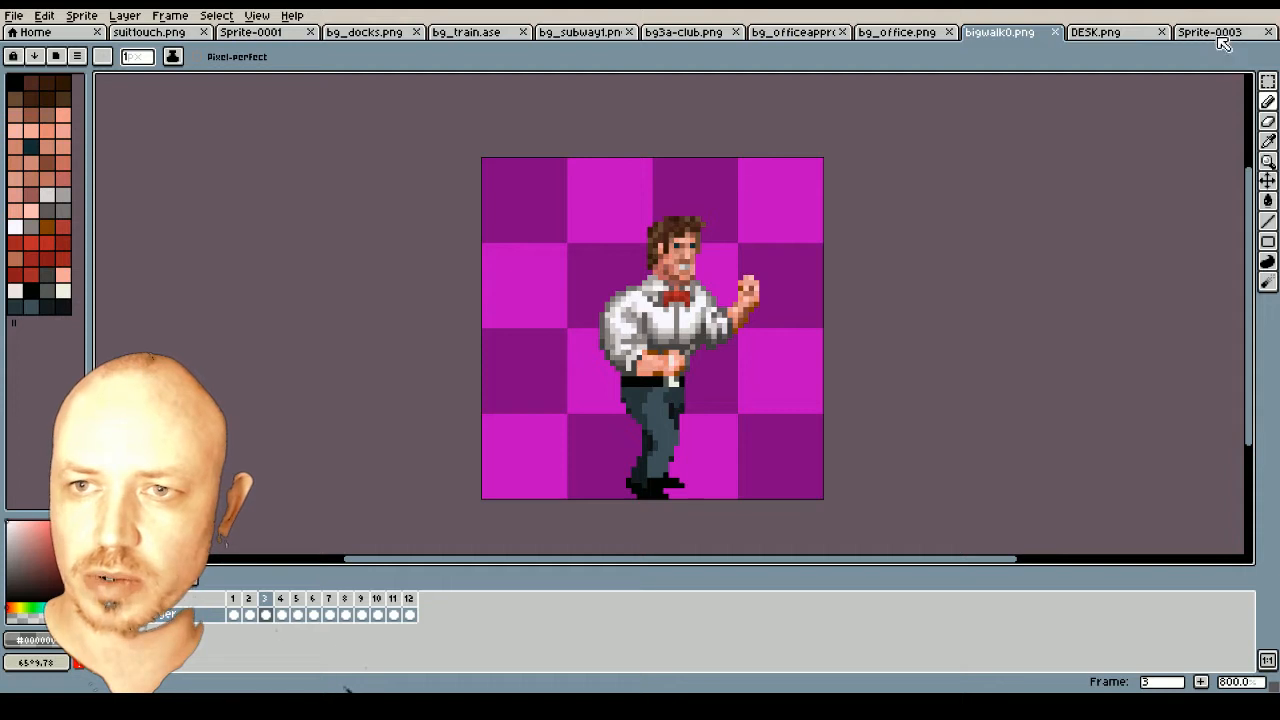
Reorder the open documents so Sprite-0003 comes directly before DESK.png
{"action": "left_click_drag", "start_coordinate": [1222, 36], "coordinate": [1121, 47]}
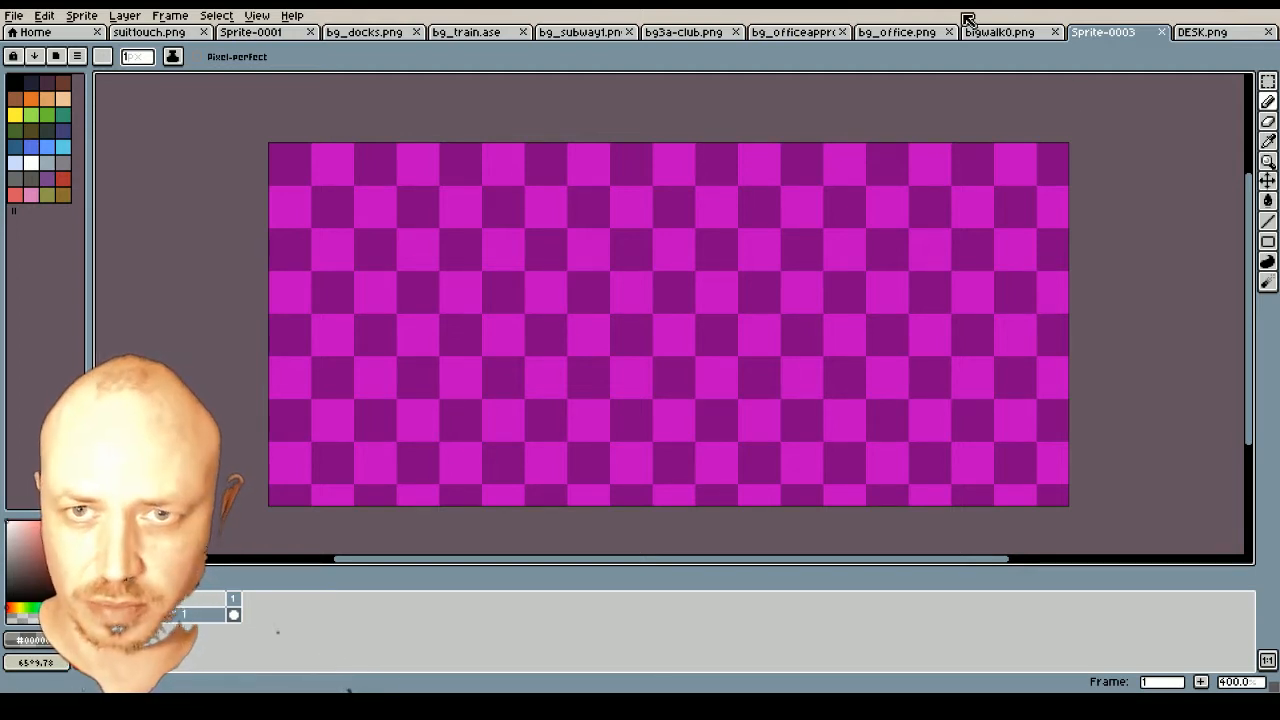
Examine the reception desk and floor line in bg_office.png and compare them with the bg_officeapproach background
{"action": "left_click", "coordinate": [918, 35]}
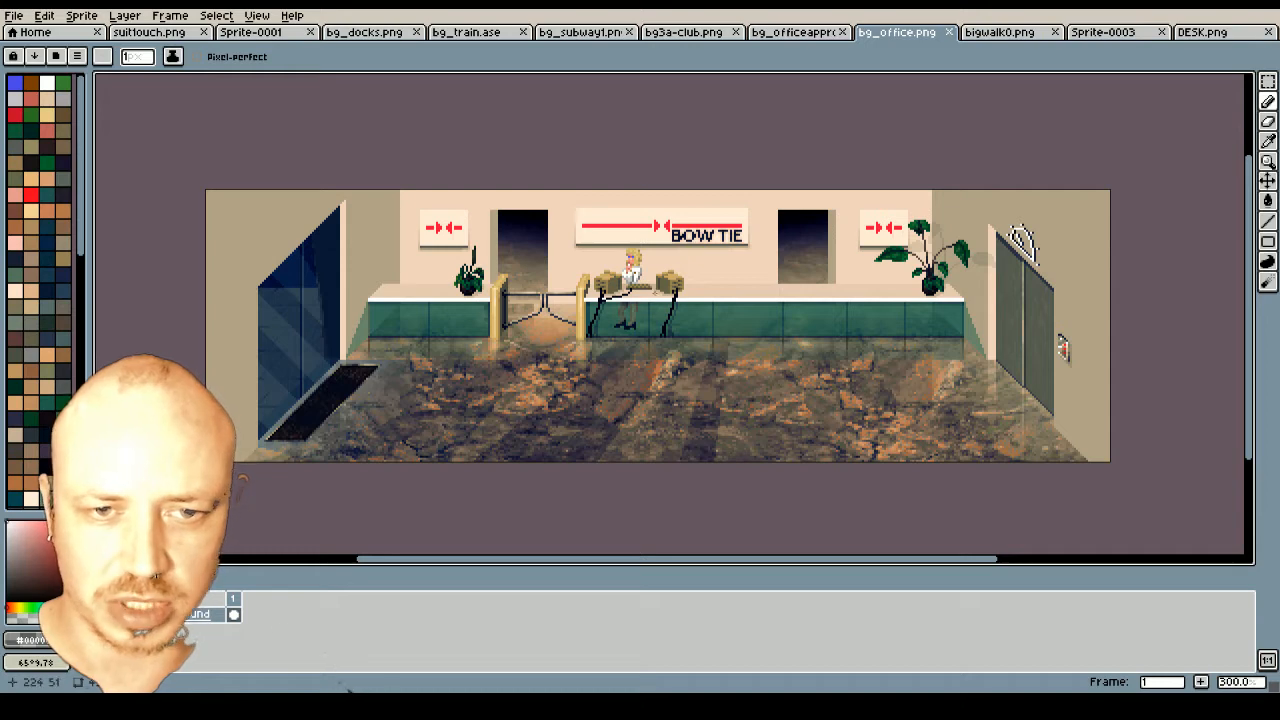
{"action": "scroll", "coordinate": [750, 292], "scroll_direction": "up", "scroll_amount": 4}
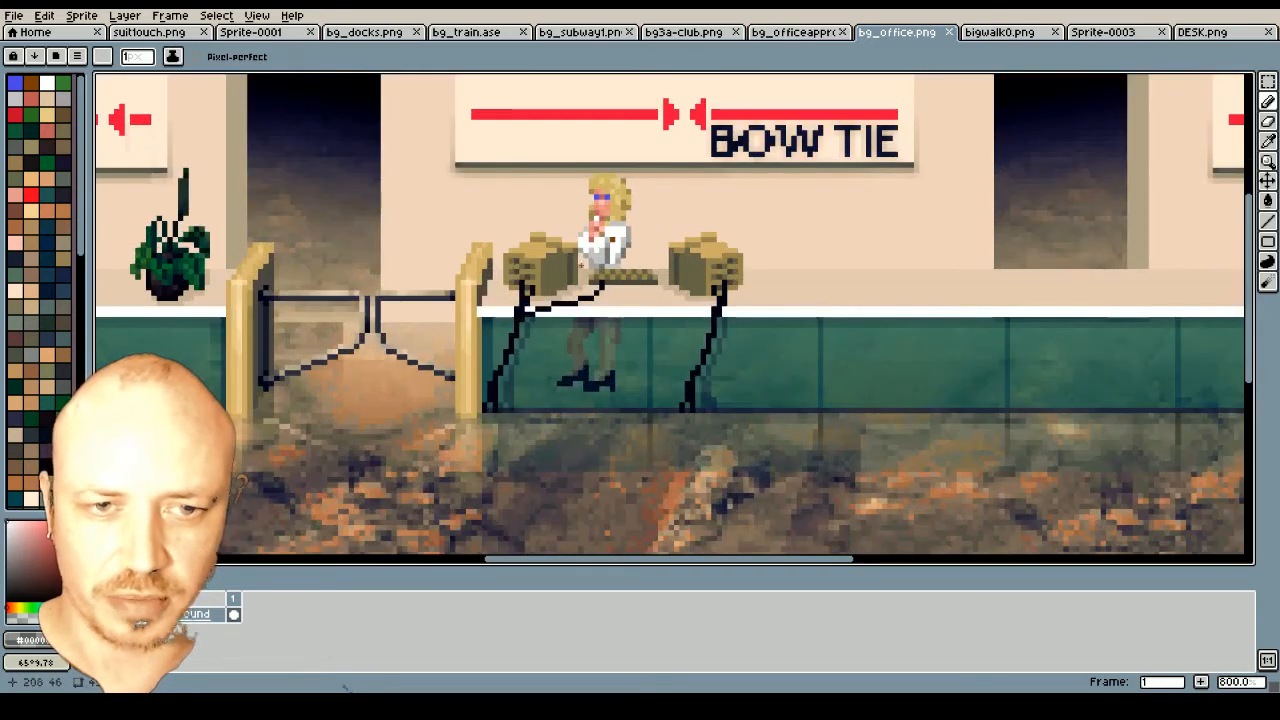
{"action": "scroll", "coordinate": [750, 292], "scroll_direction": "down", "scroll_amount": 3}
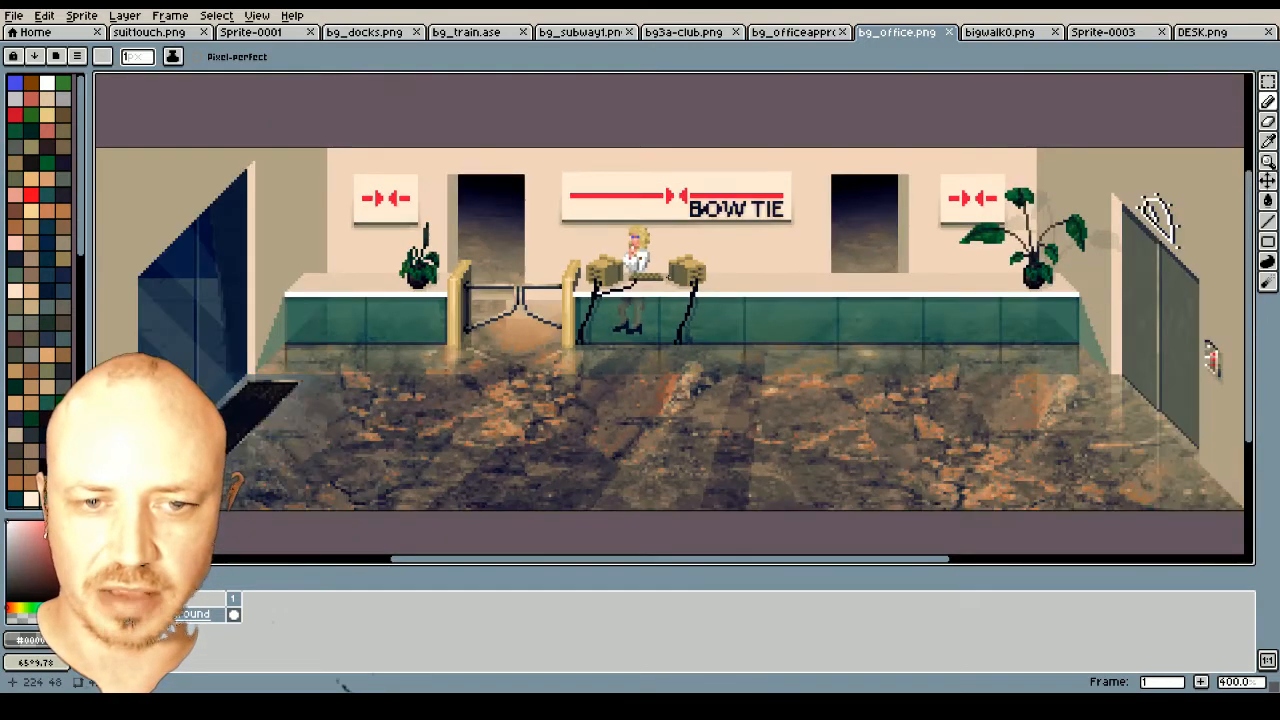
{"action": "scroll", "coordinate": [613, 311], "scroll_direction": "down", "scroll_amount": 1}
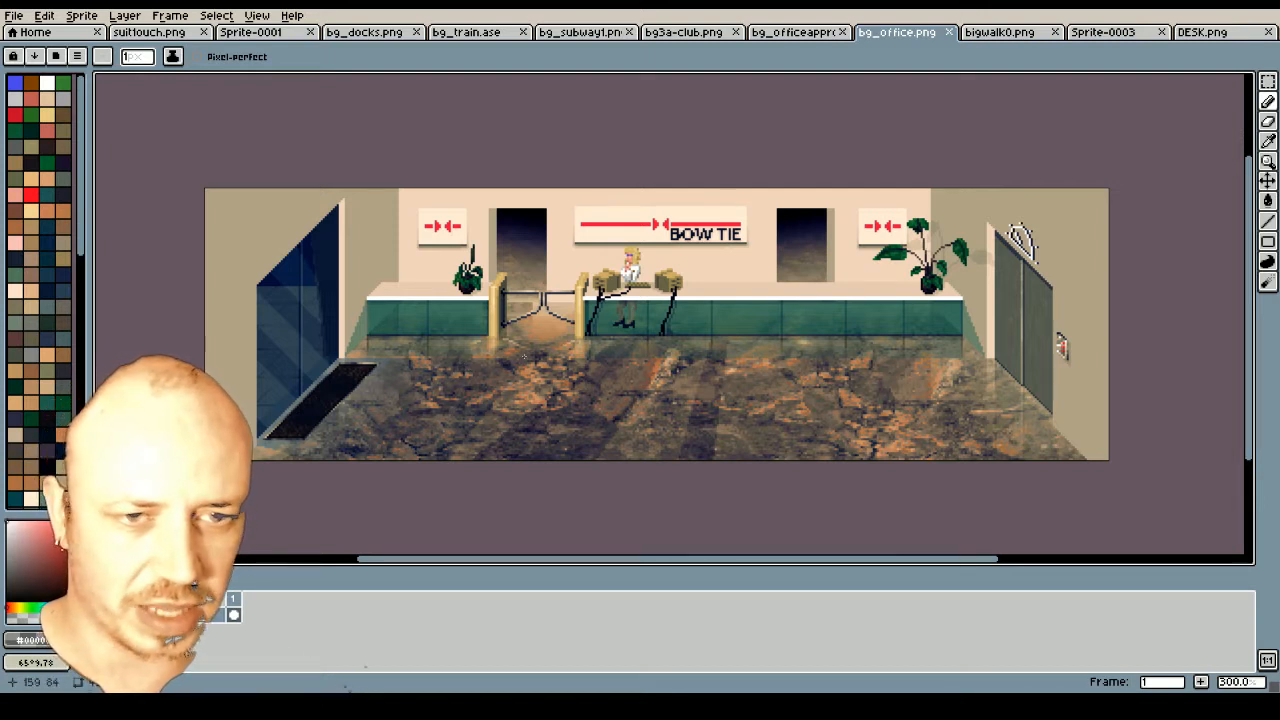
{"action": "left_click", "coordinate": [785, 32]}
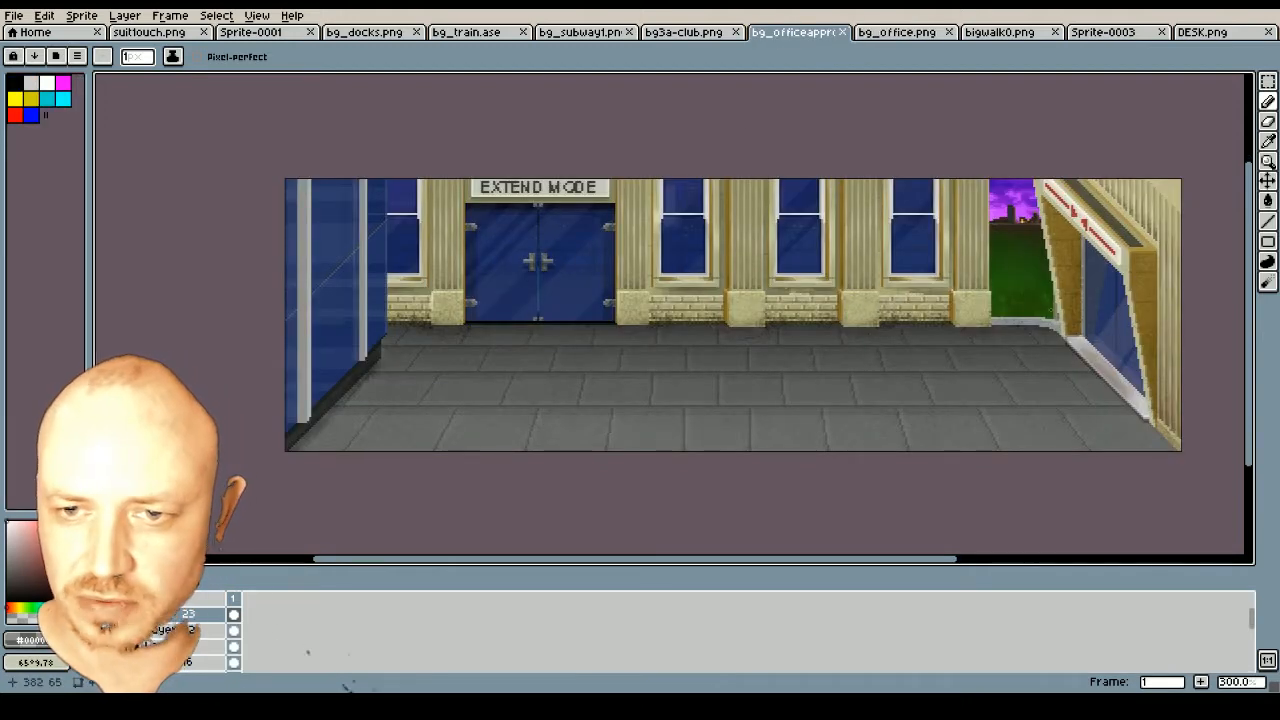
{"action": "left_click", "coordinate": [888, 32]}
{"action": "scroll", "coordinate": [608, 325], "scroll_direction": "up", "scroll_amount": 2}
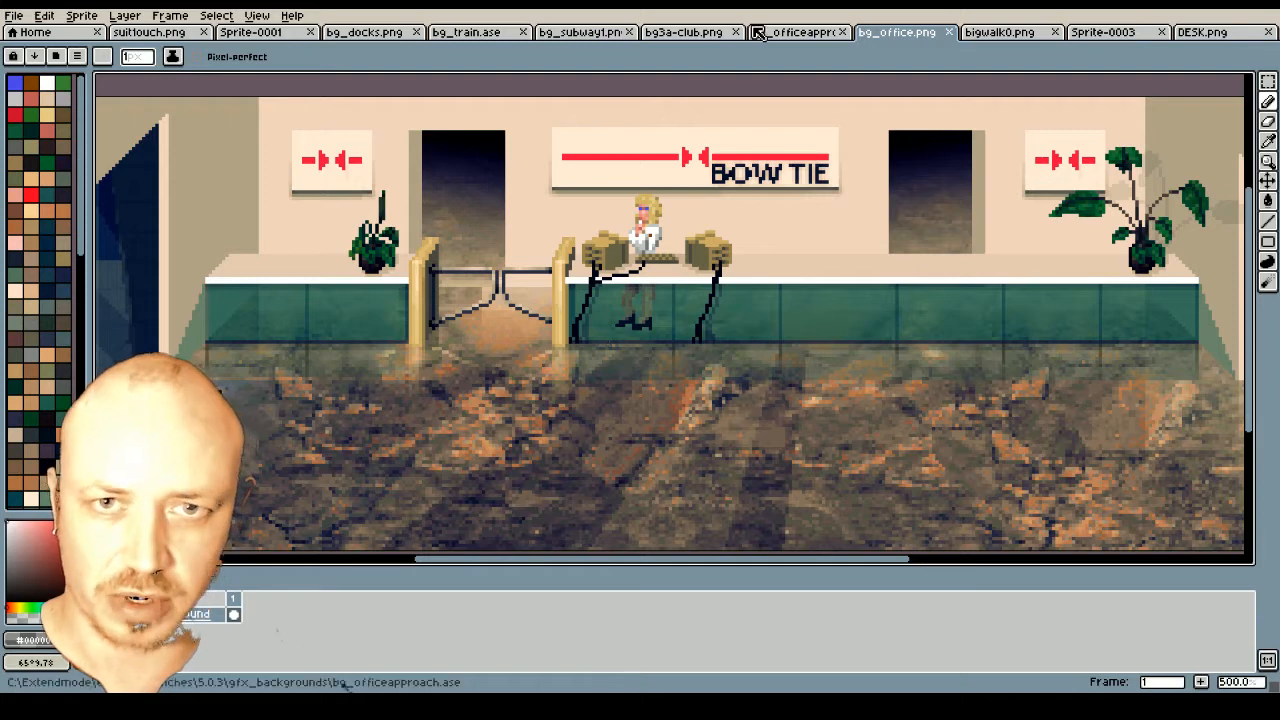
{"action": "key", "text": "ctrl+shift+Tab"}
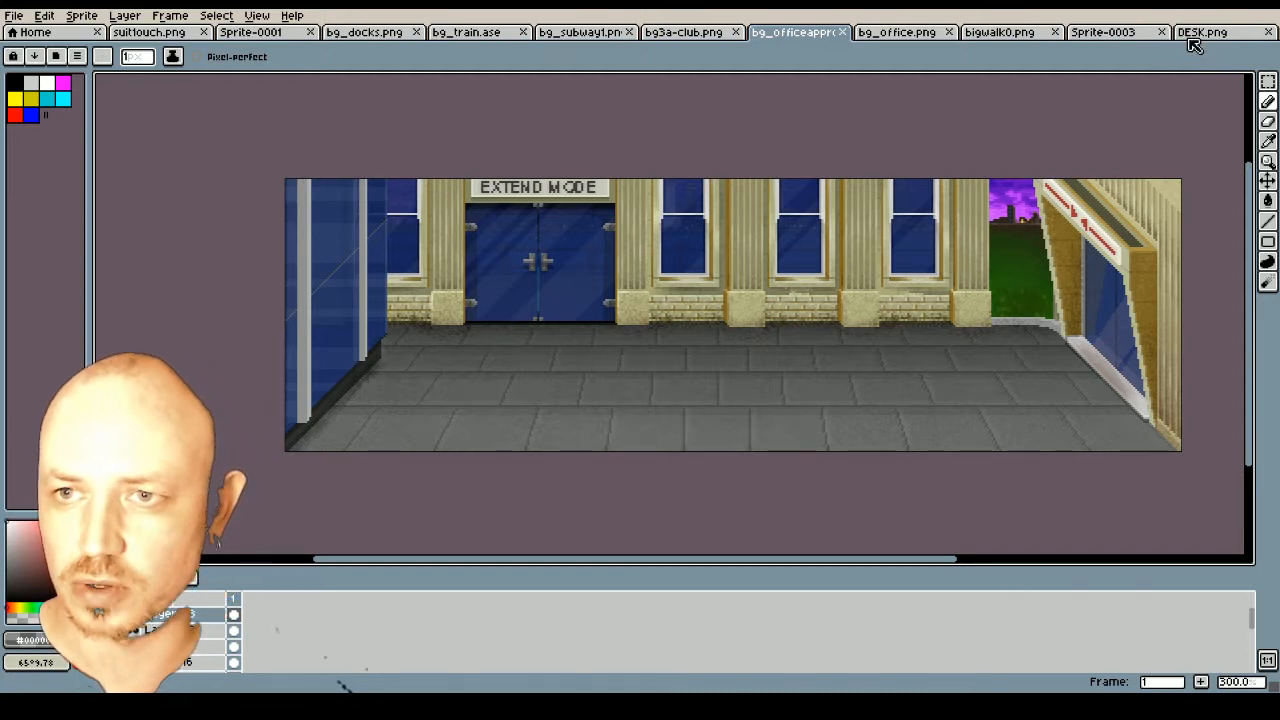
Add a new layer to Sprite-0003 and name it "midline"
{"action": "left_click", "coordinate": [1118, 38]}
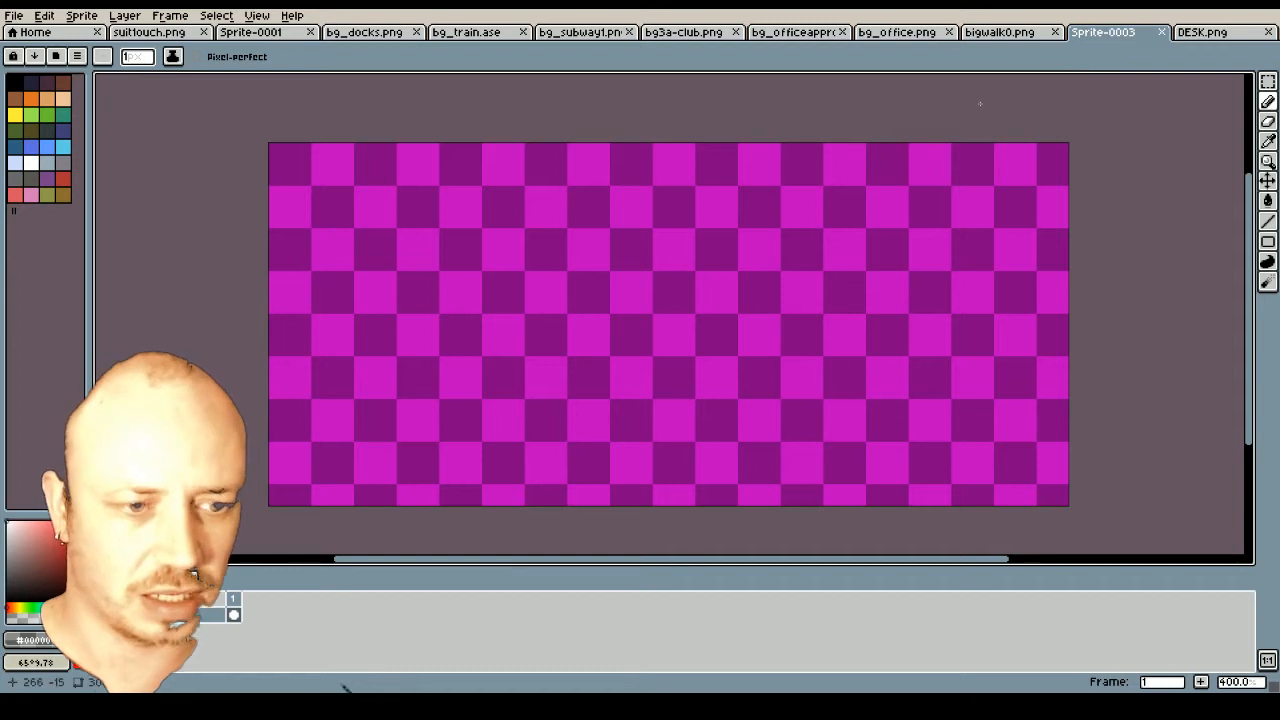
{"action": "right_click", "coordinate": [225, 605]}
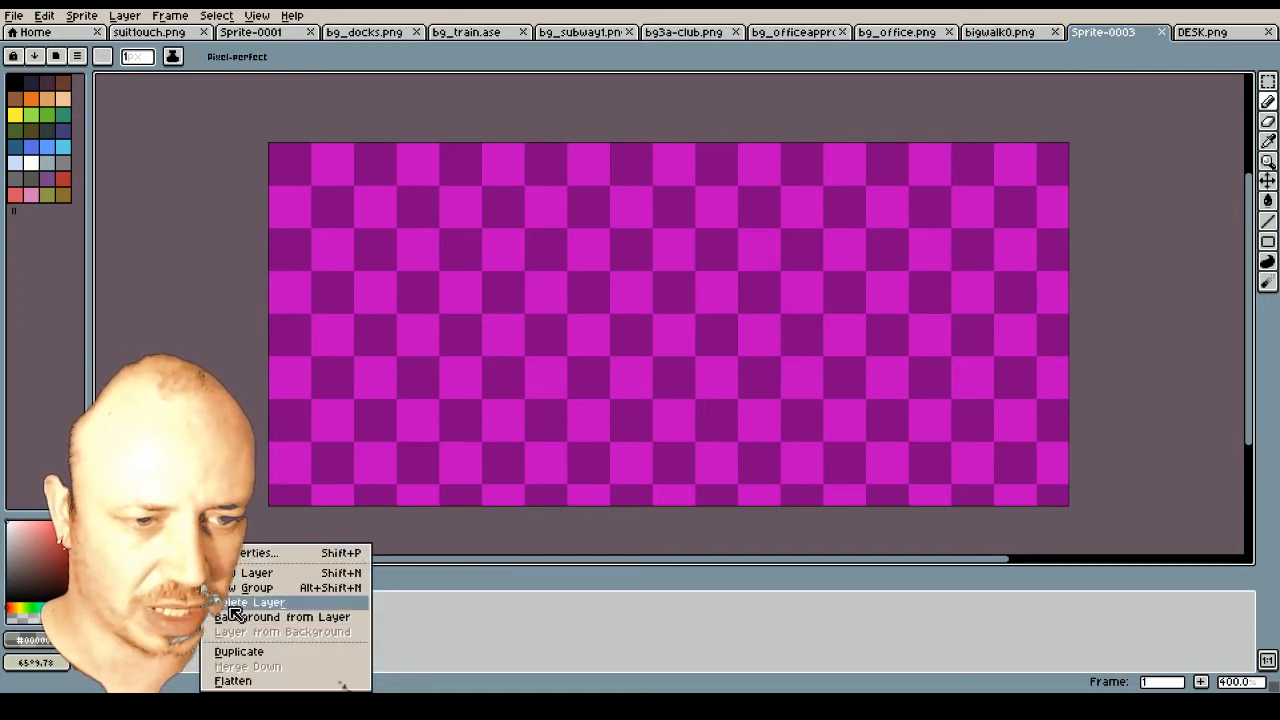
{"action": "left_click", "coordinate": [257, 582]}
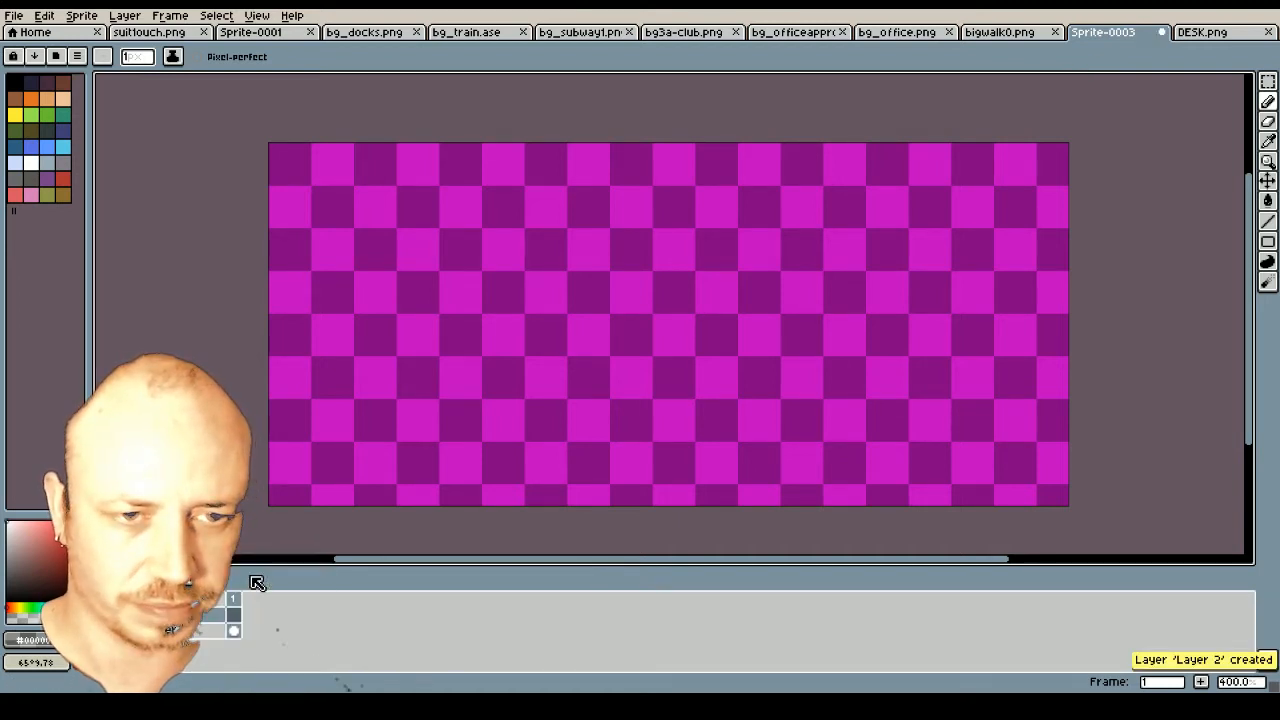
{"action": "double_click", "coordinate": [204, 625]}
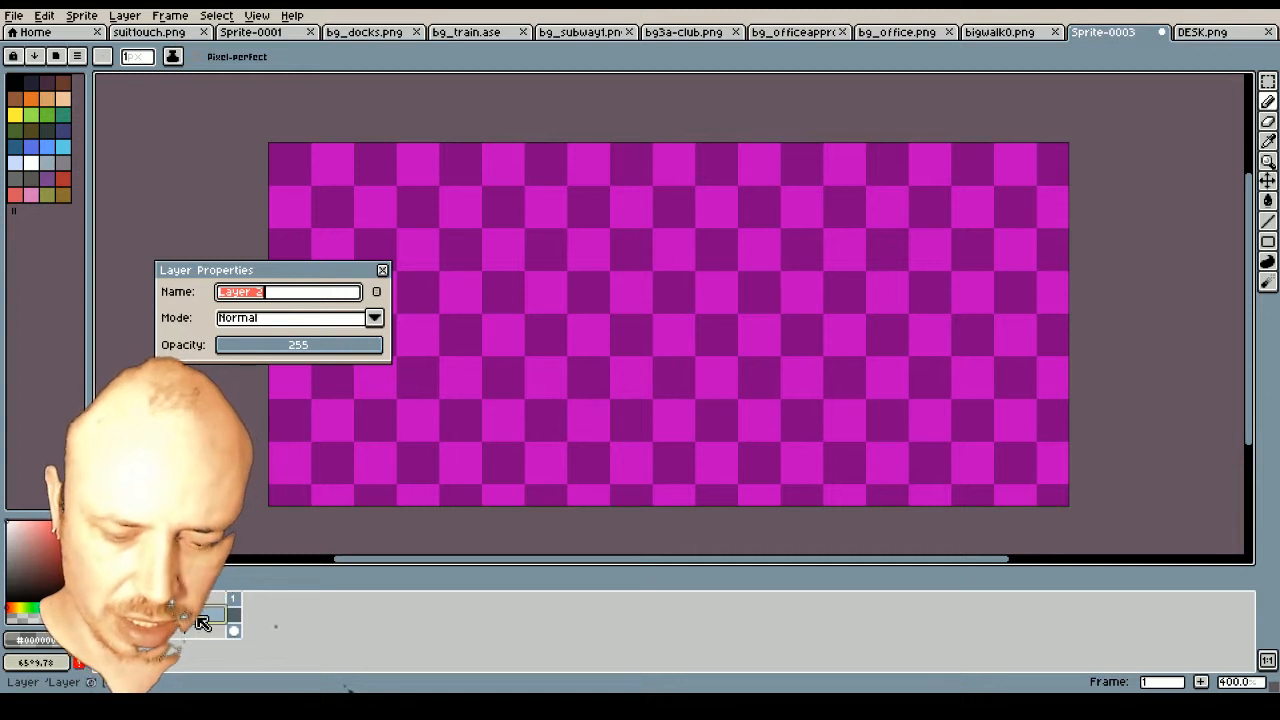
{"action": "type", "text": "midline"}
{"action": "key", "text": "Return"}
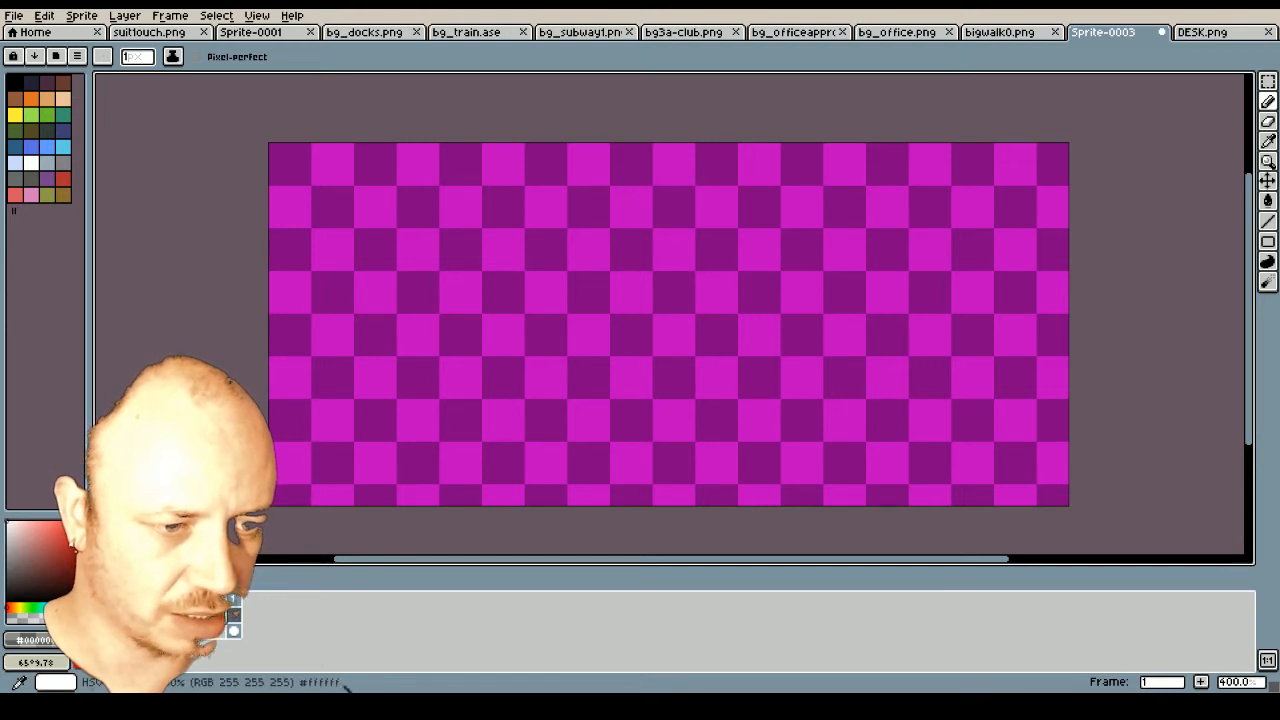
Choose a green foreground colour and draw a horizontal line across the full canvas width at about y 74
{"action": "left_click", "coordinate": [32, 607]}
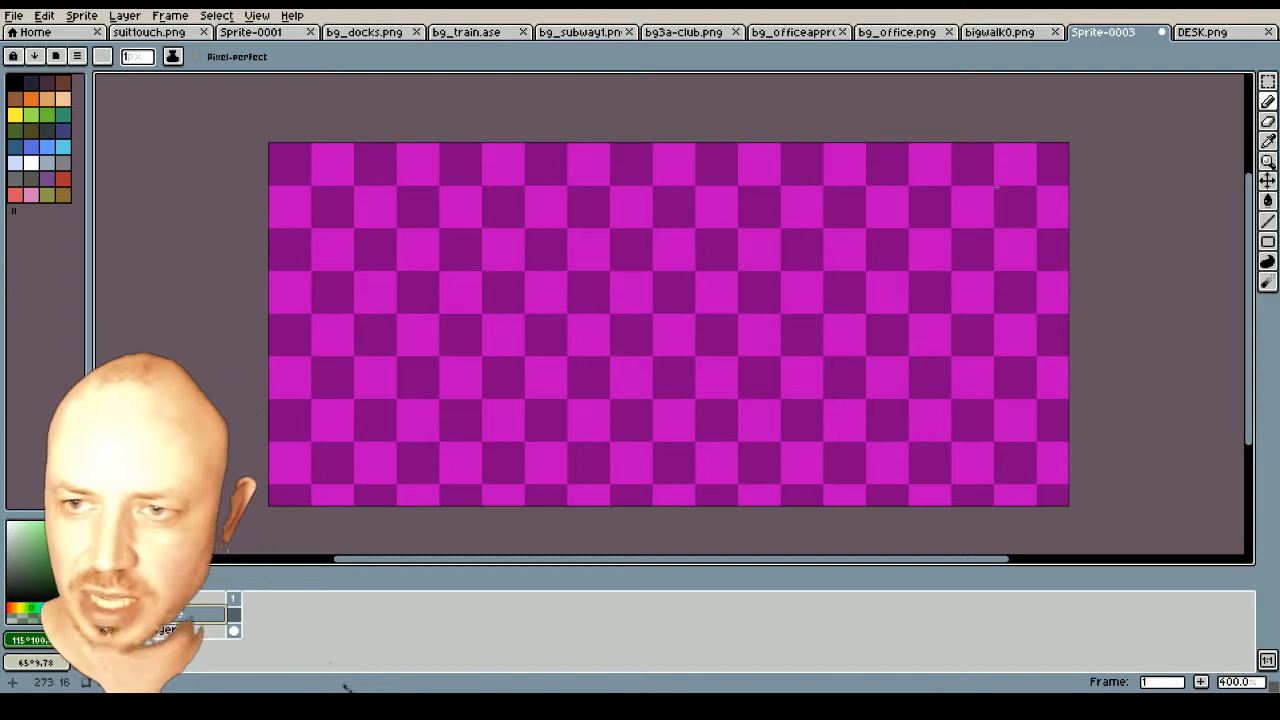
{"action": "left_click", "coordinate": [1267, 221]}
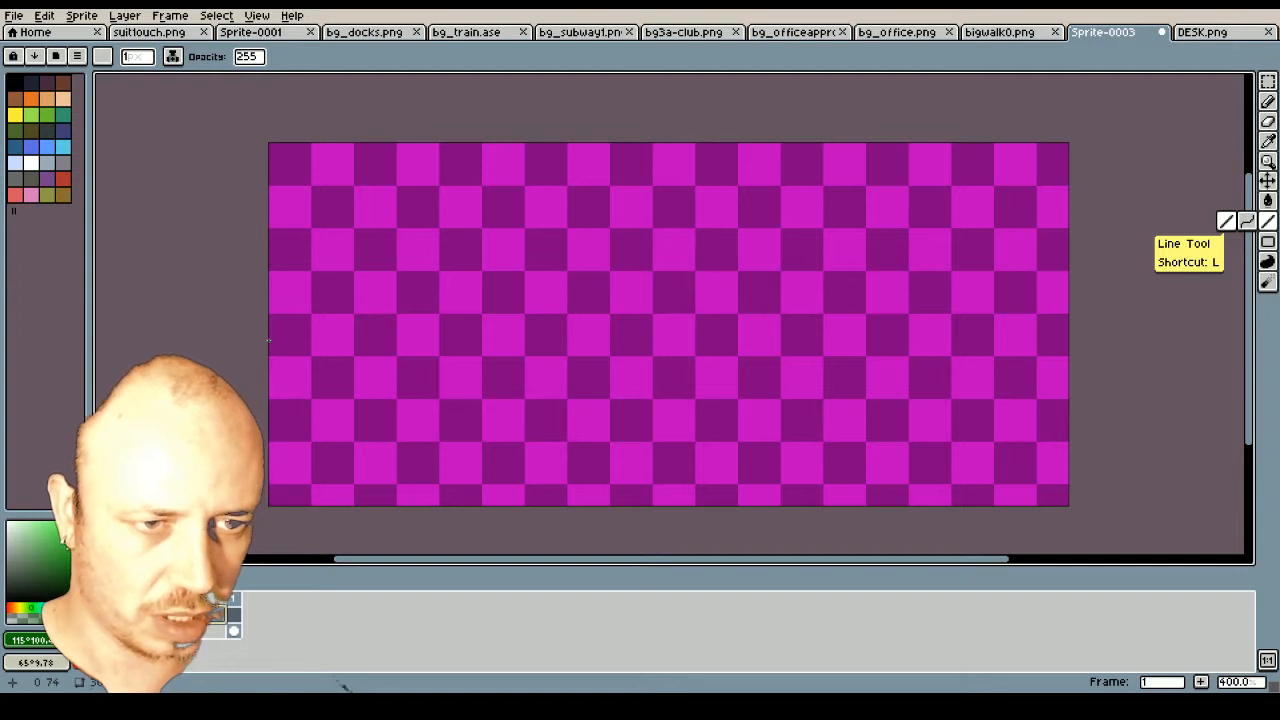
{"action": "left_click_drag", "start_coordinate": [268, 341], "coordinate": [1078, 342]}
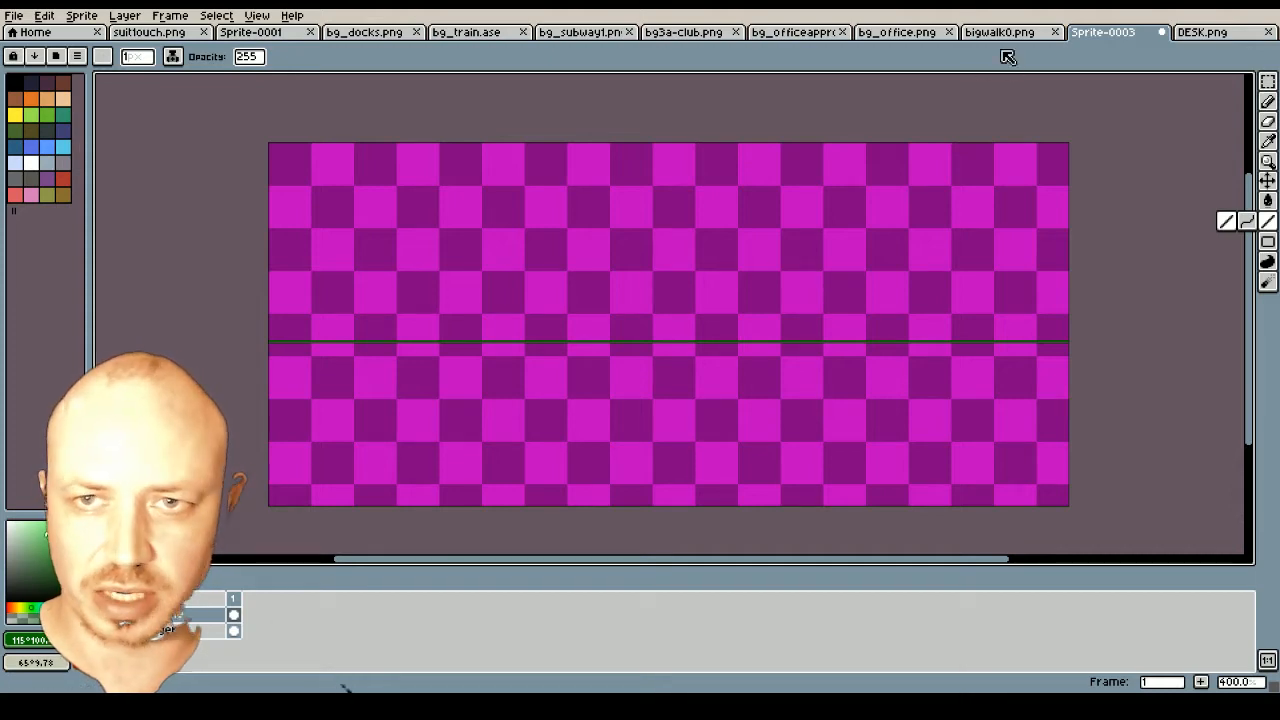
Copy a full-height strip about 40 px wide with the small plant from bg_office.png and paste it into Sprite-0003
{"action": "left_click", "coordinate": [795, 33]}
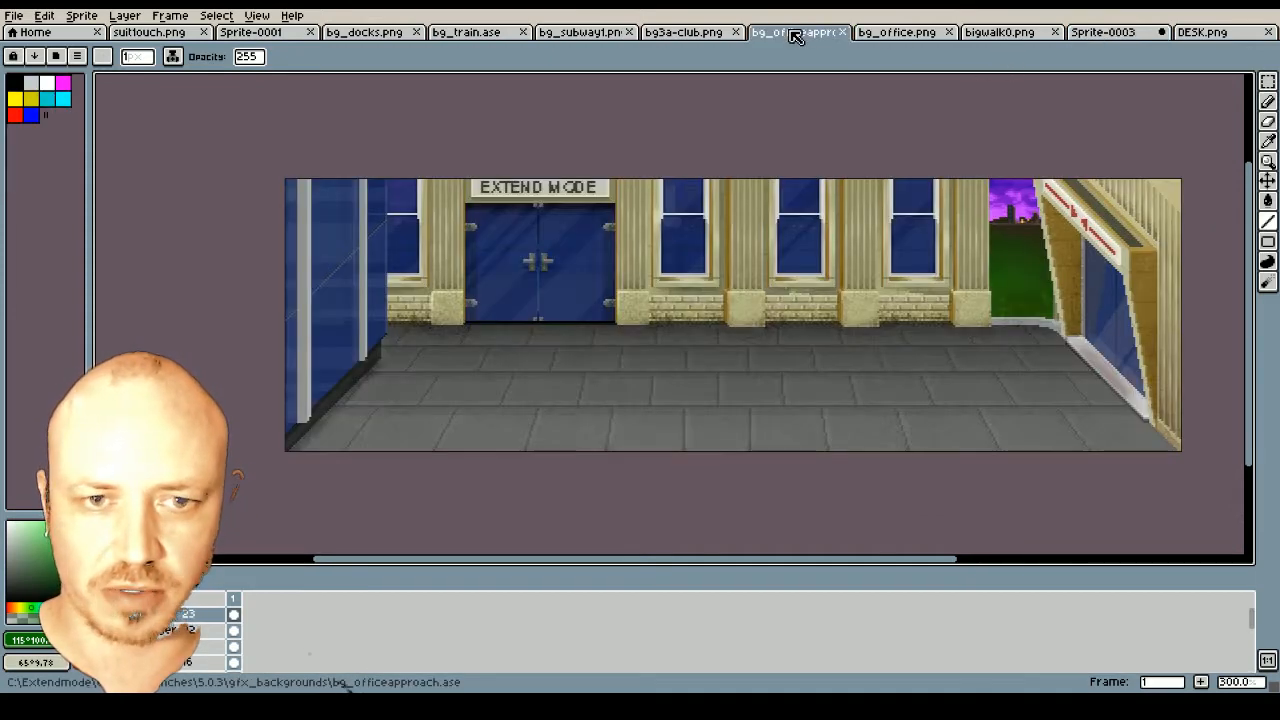
{"action": "left_click", "coordinate": [905, 33]}
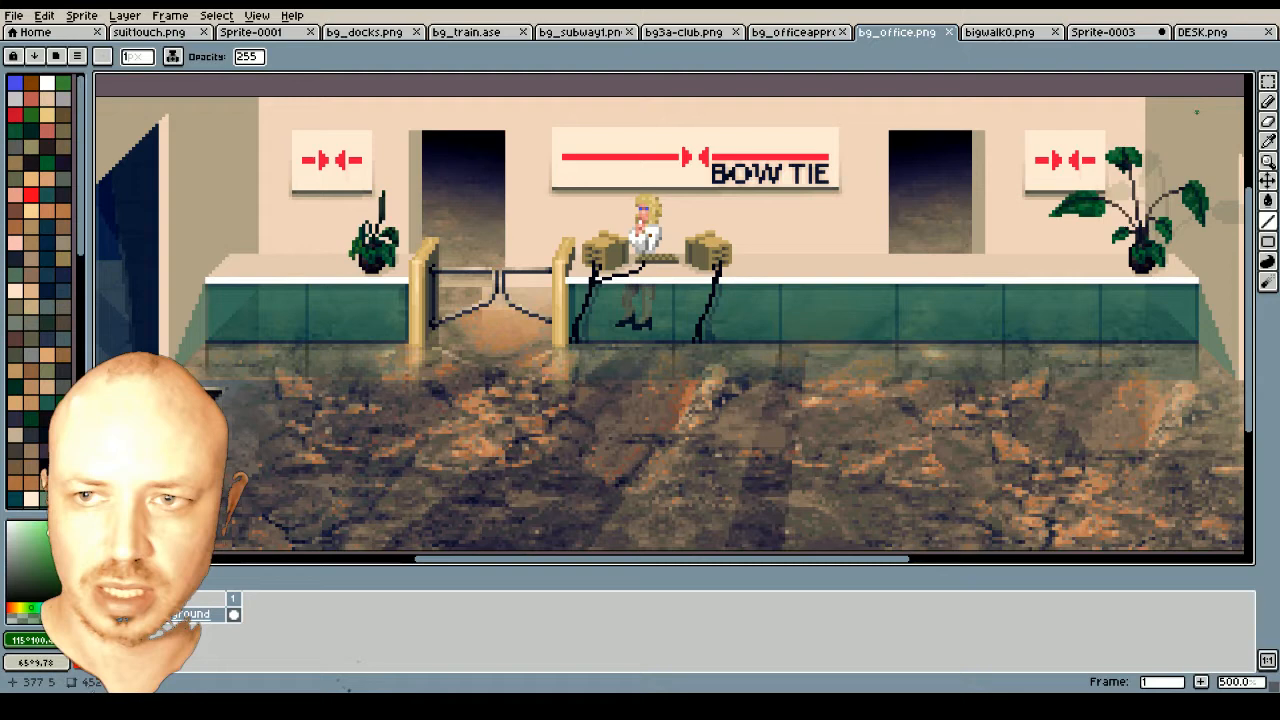
{"action": "left_click", "coordinate": [1267, 83]}
{"action": "scroll", "coordinate": [846, 322], "scroll_direction": "down", "scroll_amount": 1}
{"action": "left_click_drag", "start_coordinate": [402, 140], "coordinate": [513, 506]}
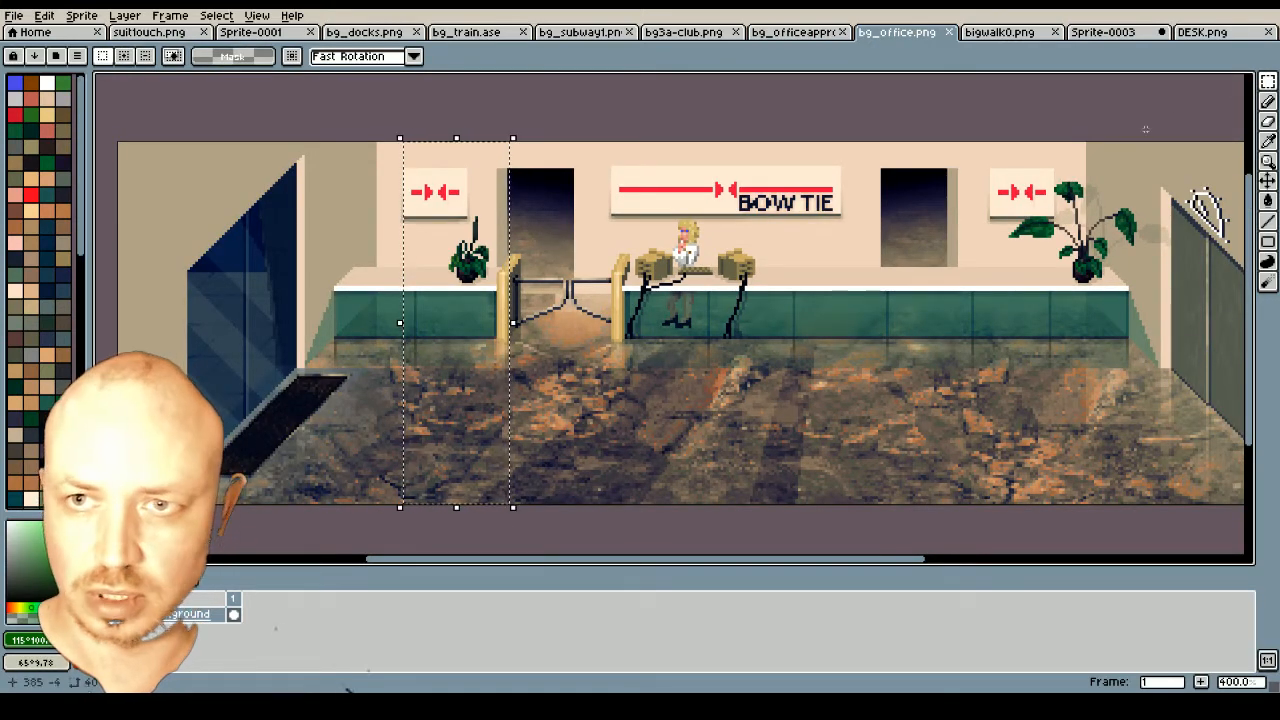
{"action": "left_click", "coordinate": [1110, 33]}
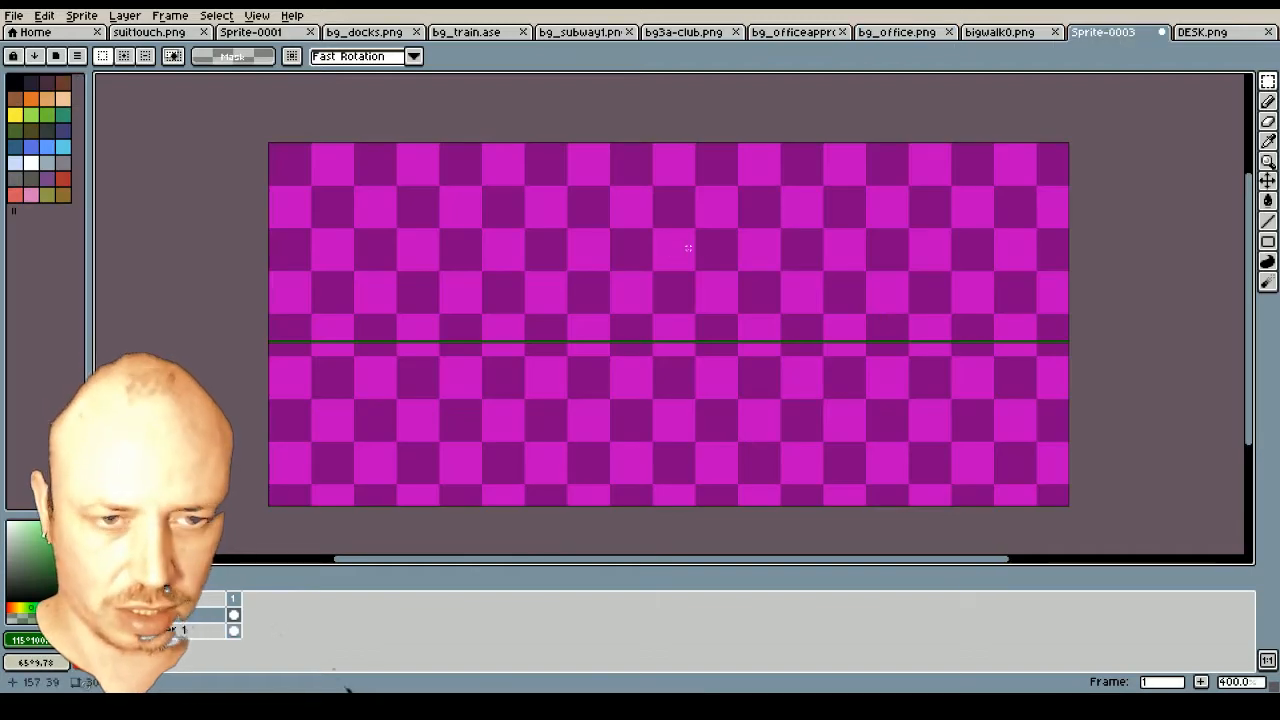
{"action": "key", "text": "ctrl+v"}
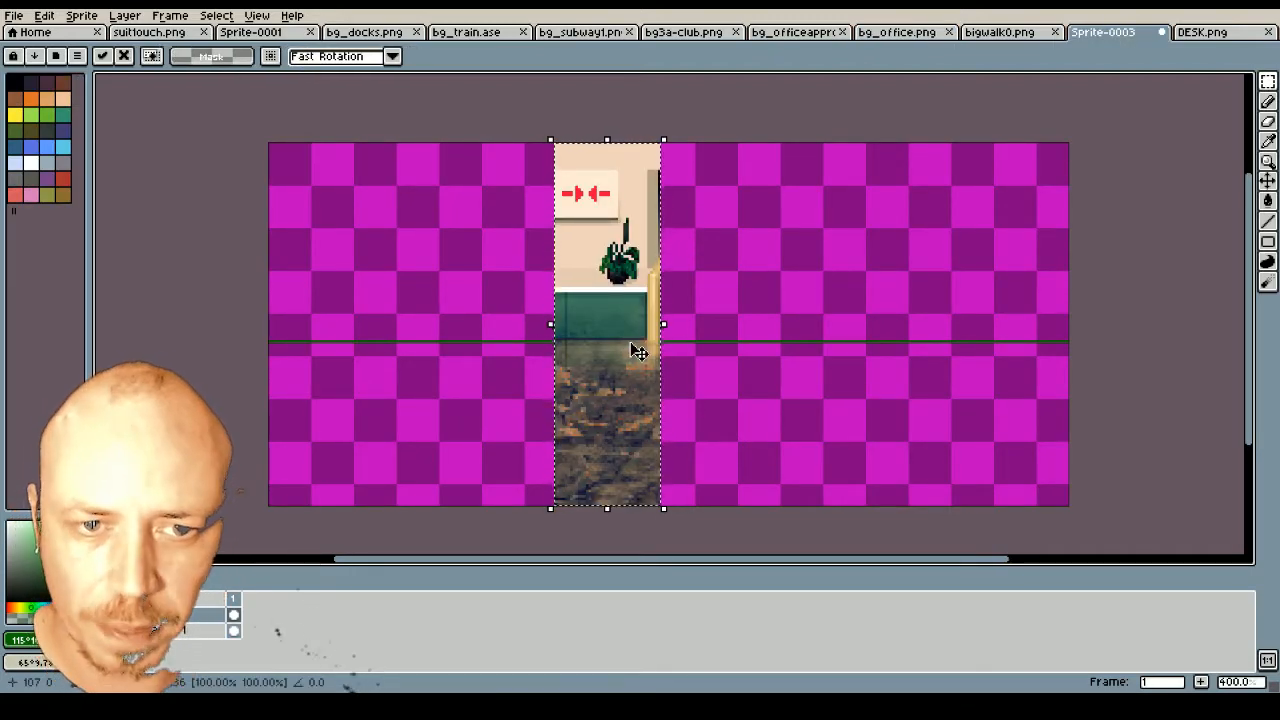
Undo the pasted strip and the green line on the midline layer
{"action": "key", "text": "ctrl+z"}
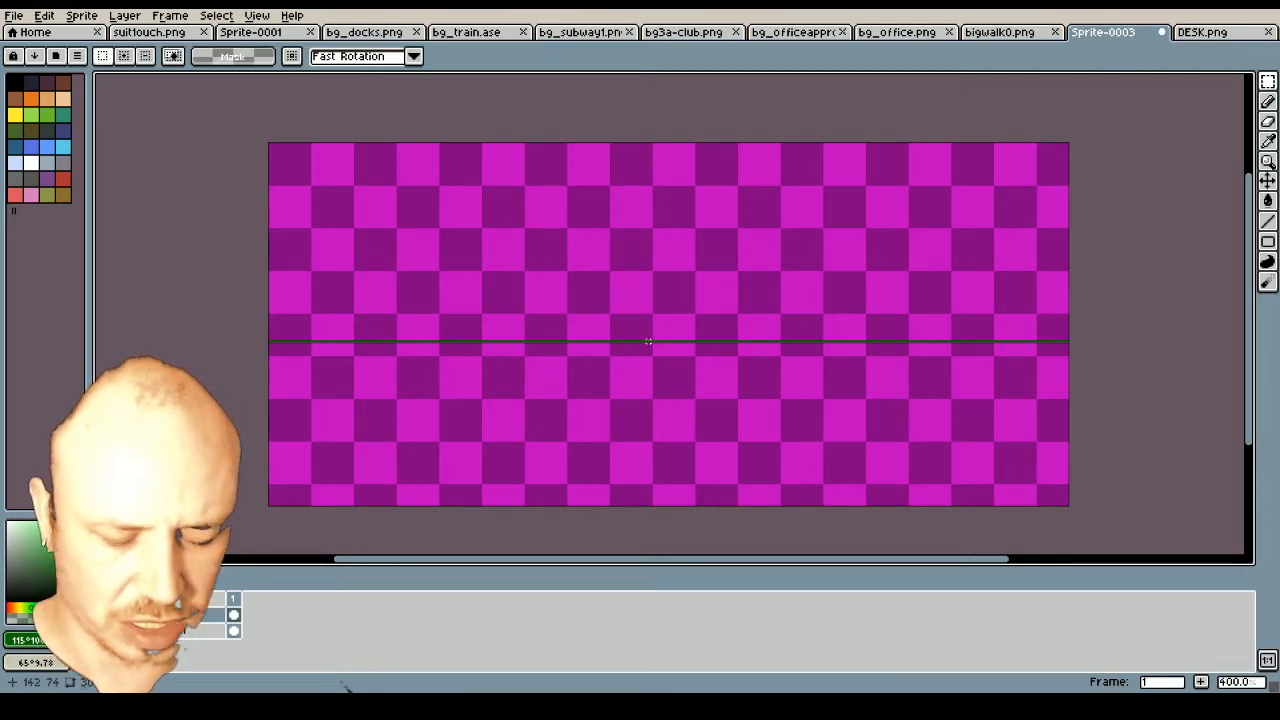
{"action": "key", "text": "ctrl+y"}
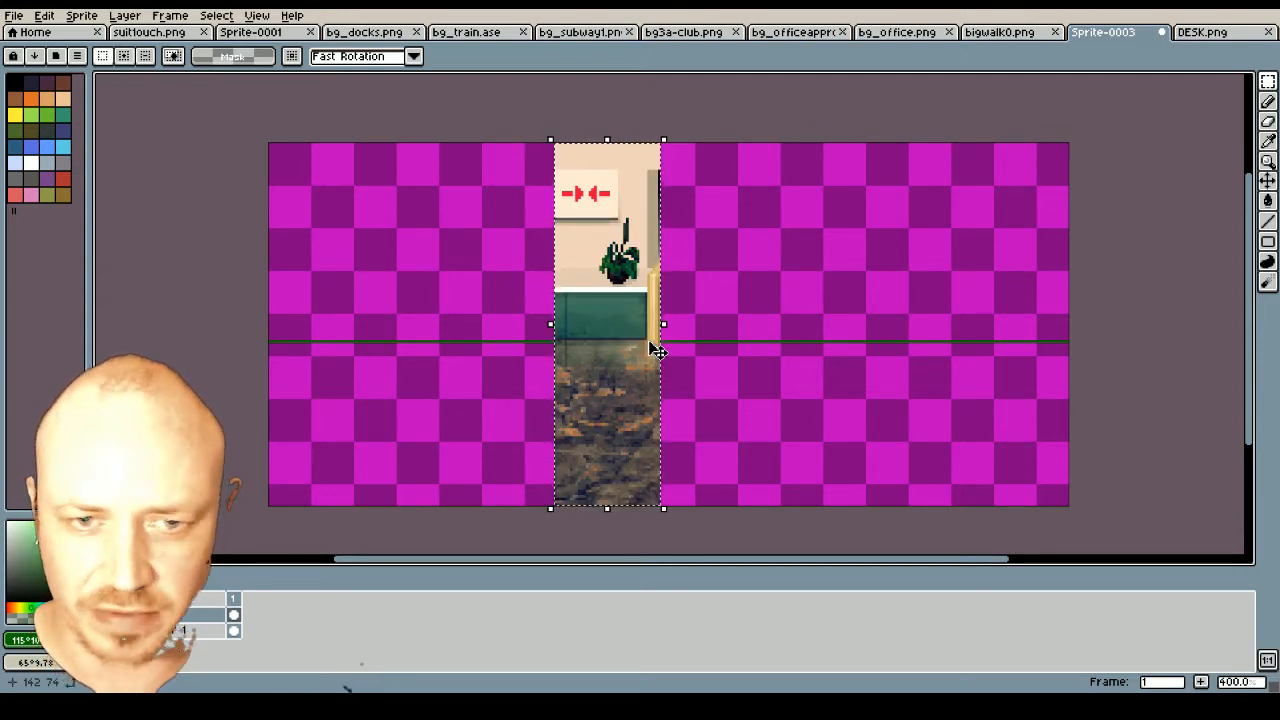
{"action": "key", "text": "ctrl+z"}
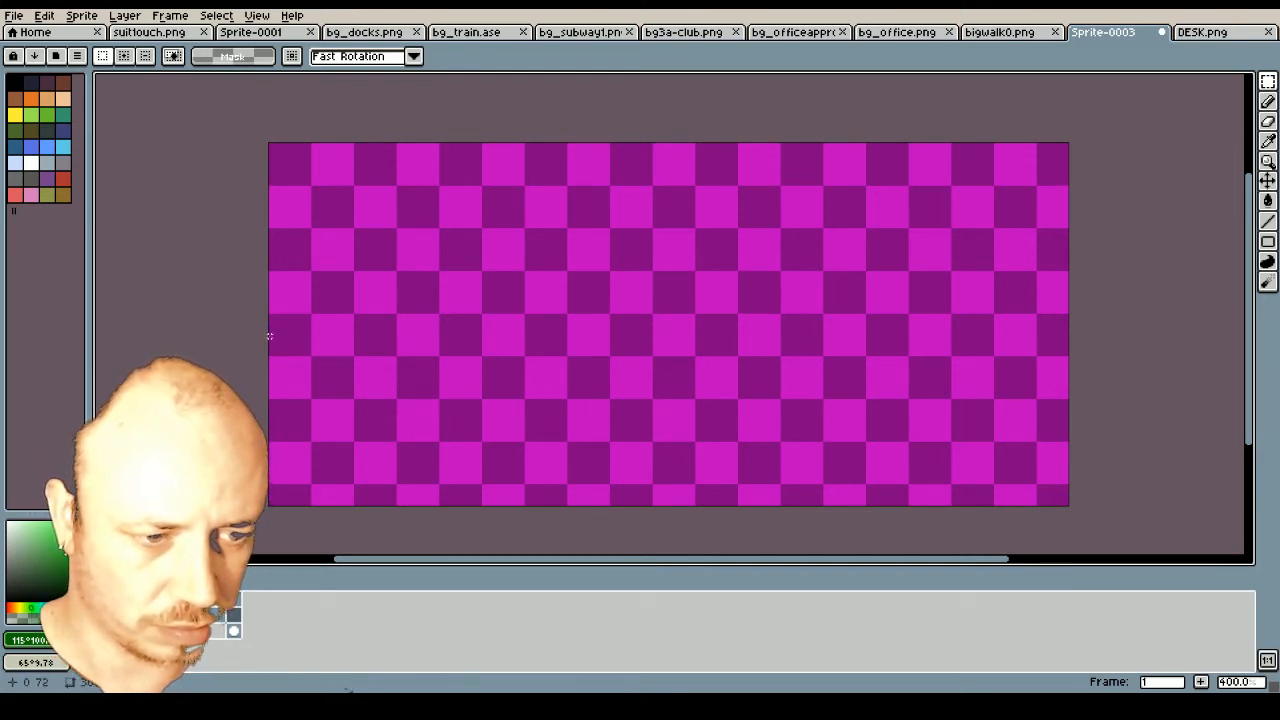
Draw a green horizontal line across the full canvas width on the midline layer at about y 73
{"action": "left_click_drag", "start_coordinate": [269, 339], "coordinate": [796, 322]}
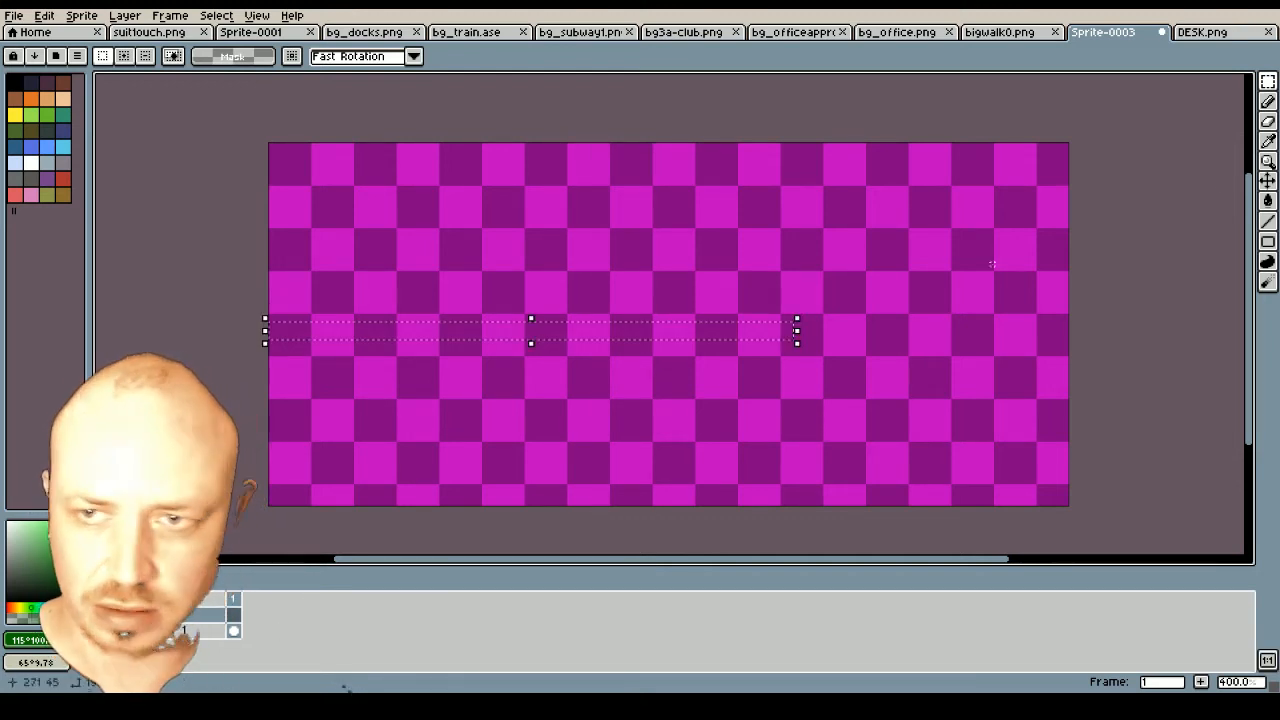
{"action": "left_click", "coordinate": [1267, 221]}
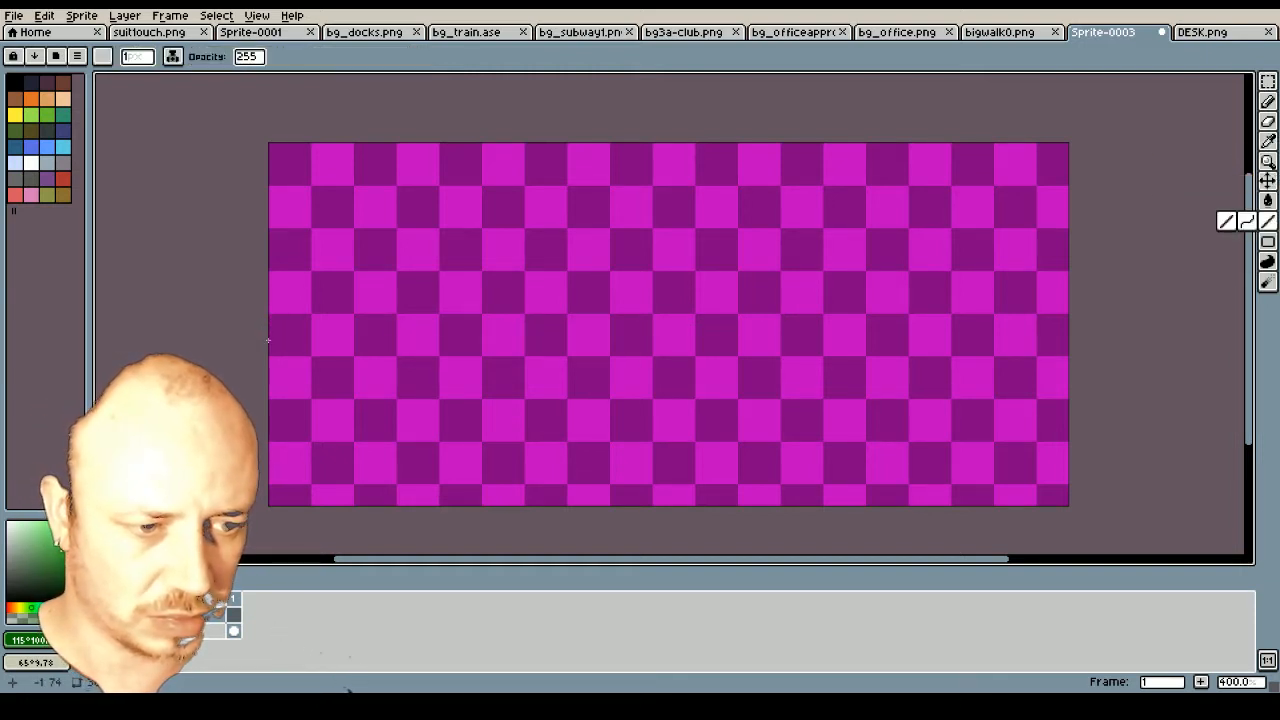
{"action": "left_click_drag", "start_coordinate": [268, 340], "coordinate": [1083, 338]}
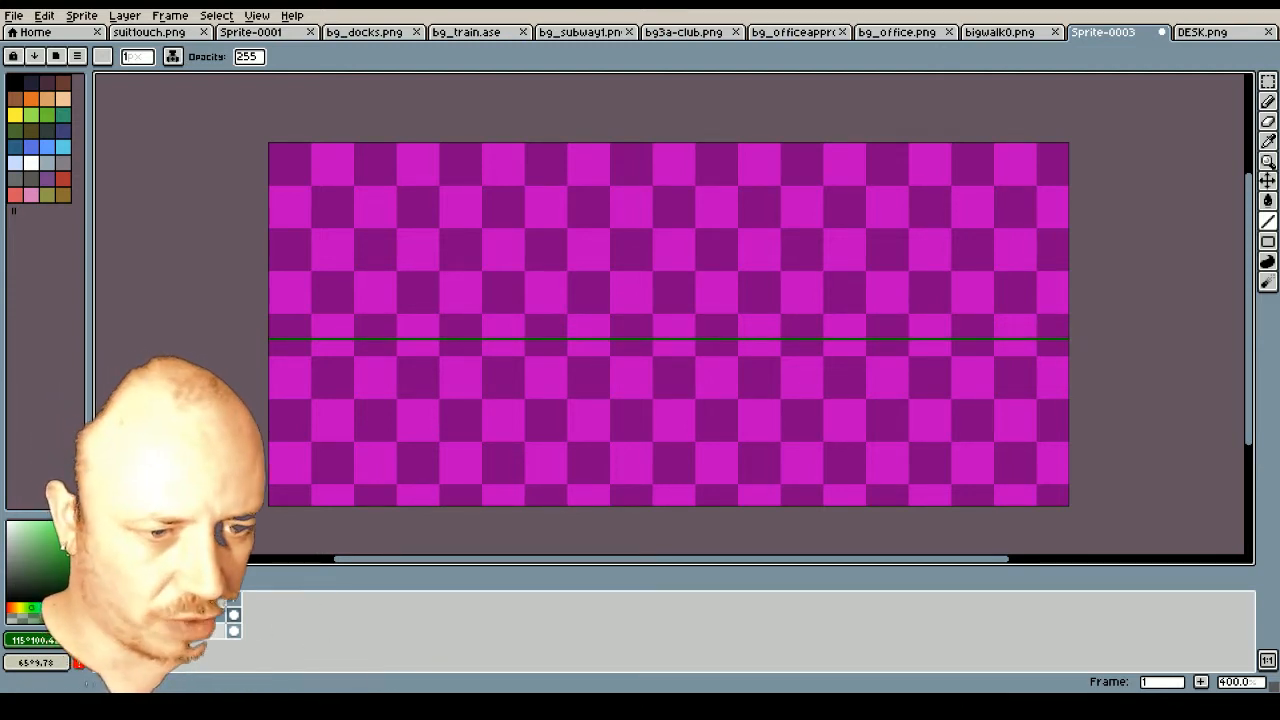
Add a new layer directly below midline and name it "Floor"
{"action": "right_click", "coordinate": [172, 631]}
{"action": "left_click", "coordinate": [225, 574]}
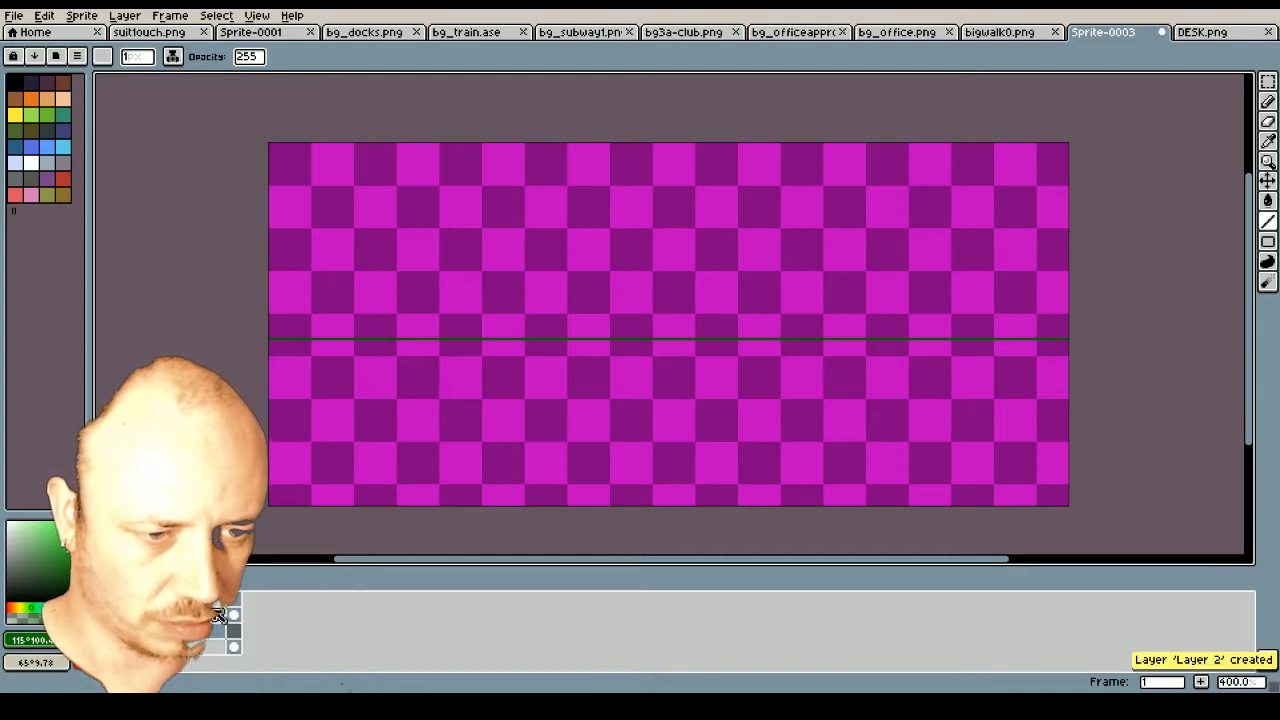
{"action": "double_click", "coordinate": [183, 632]}
{"action": "type", "text": "Floor"}
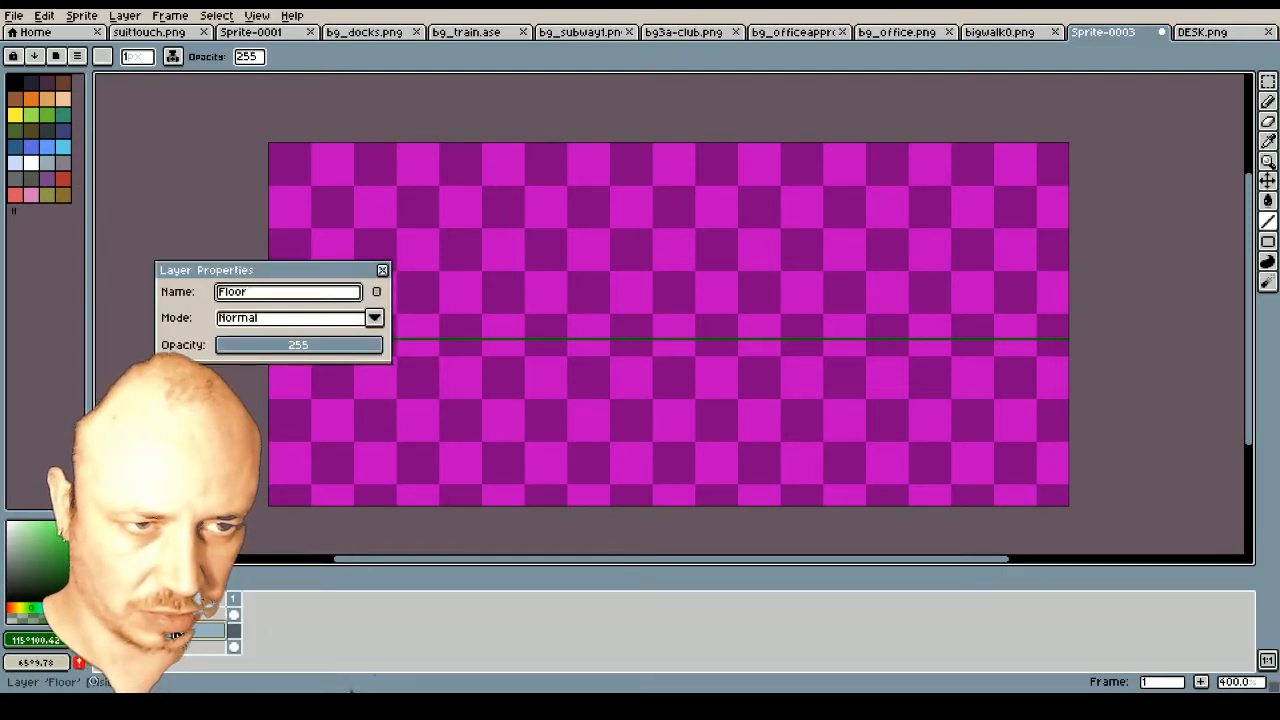
{"action": "key", "text": "Return"}
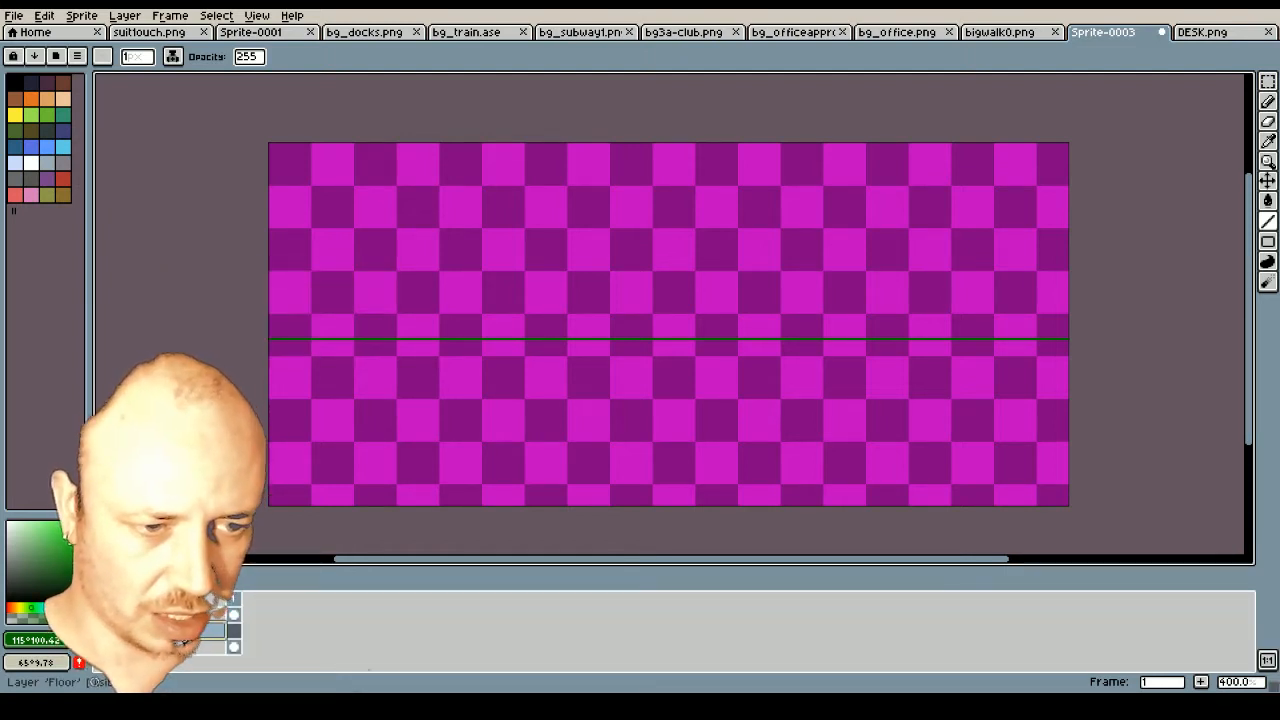
Add a new layer directly above Floor and name it "Walls"
{"action": "right_click", "coordinate": [183, 645]}
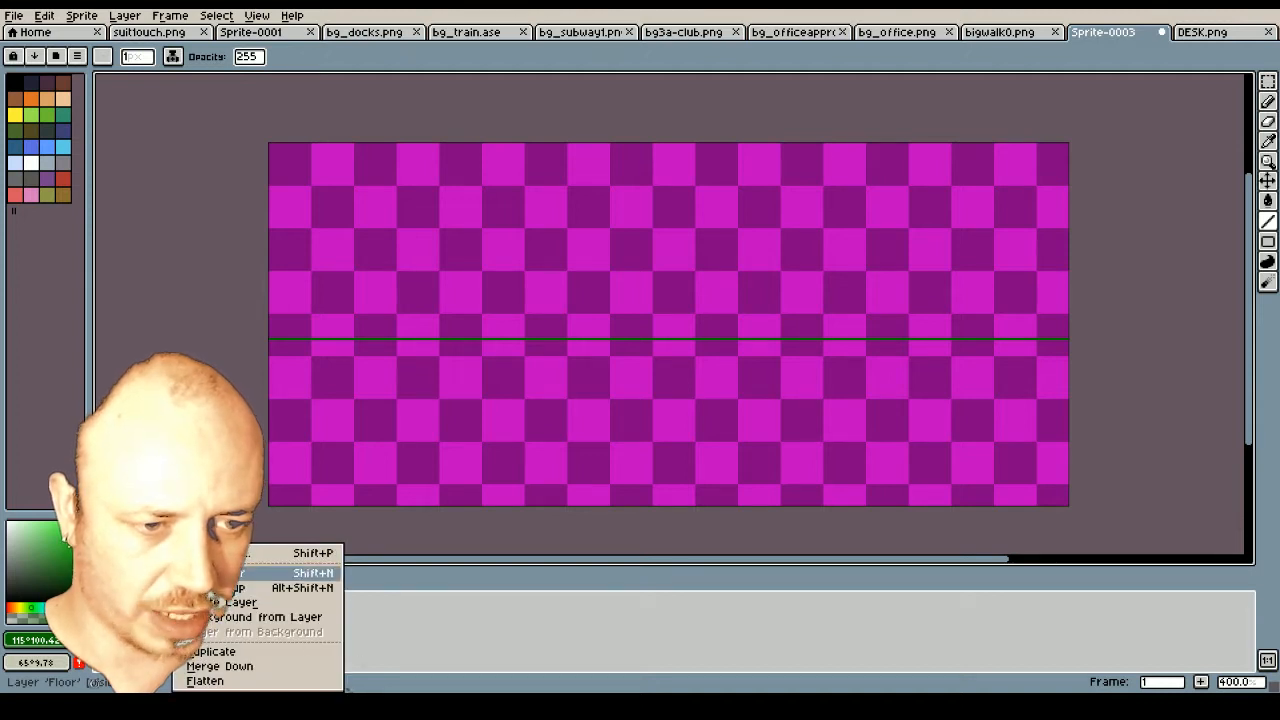
{"action": "left_click", "coordinate": [225, 572]}
{"action": "double_click", "coordinate": [191, 637]}
{"action": "type", "text": "Walls"}
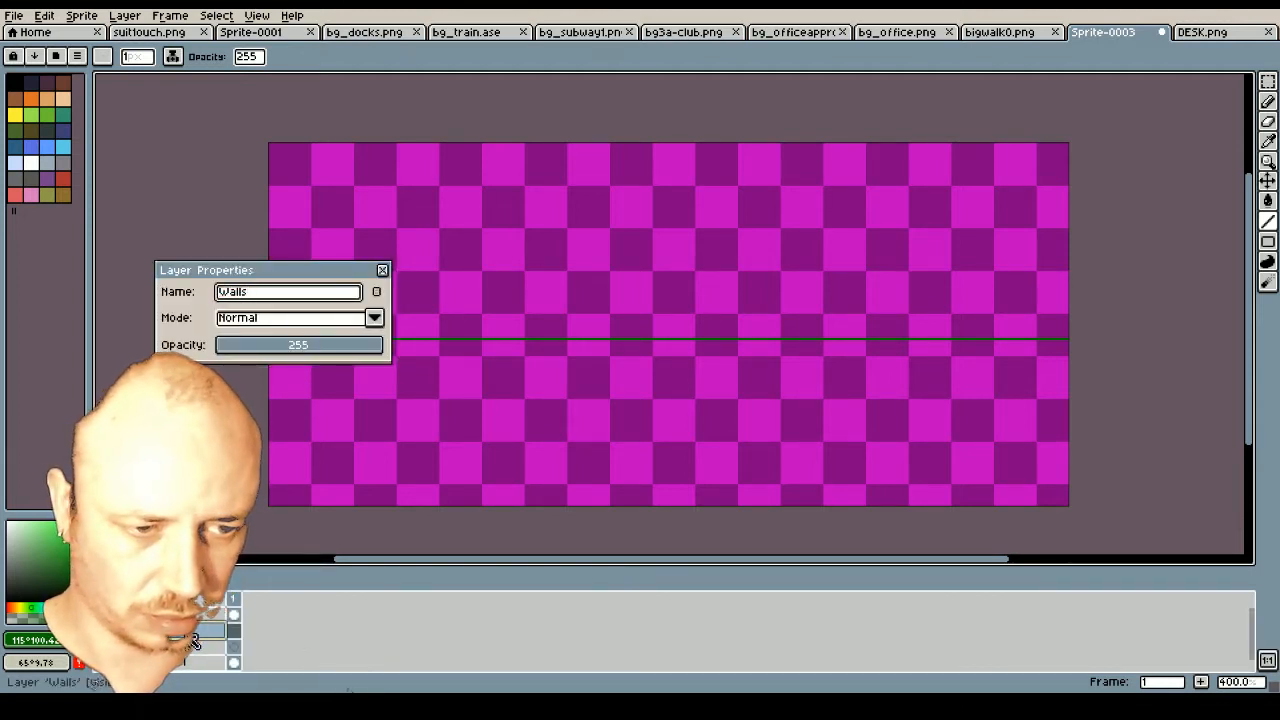
{"action": "key", "text": "Return"}
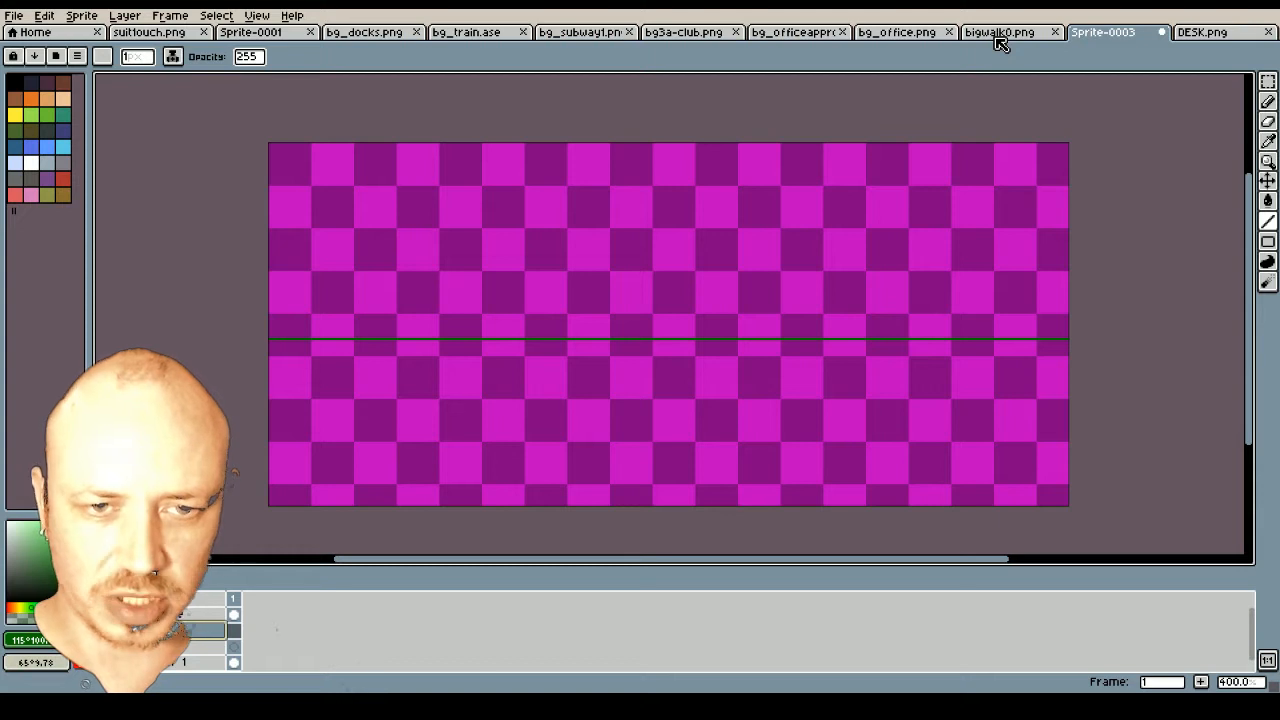
Examine the wall and floor perspective in bg_officeapproach.ase and along bg_train.ase, and return to Sprite-0003
{"action": "left_click", "coordinate": [788, 36]}
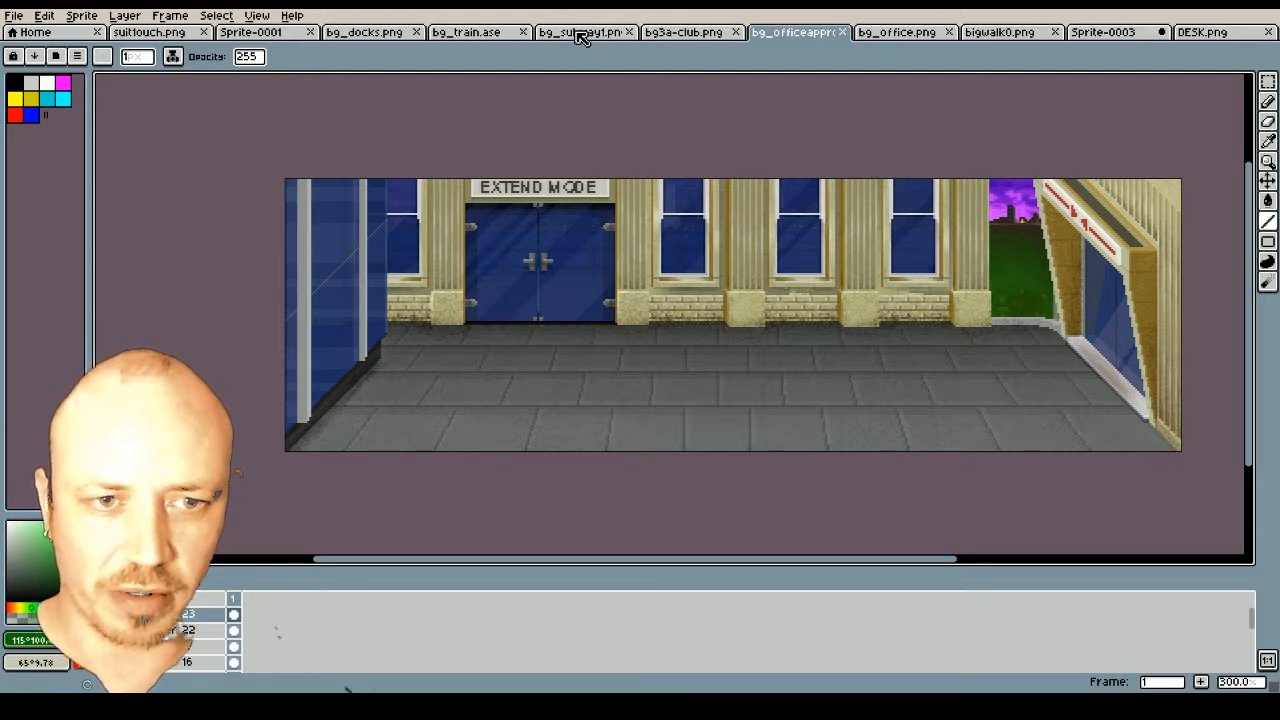
{"action": "left_click", "coordinate": [474, 37]}
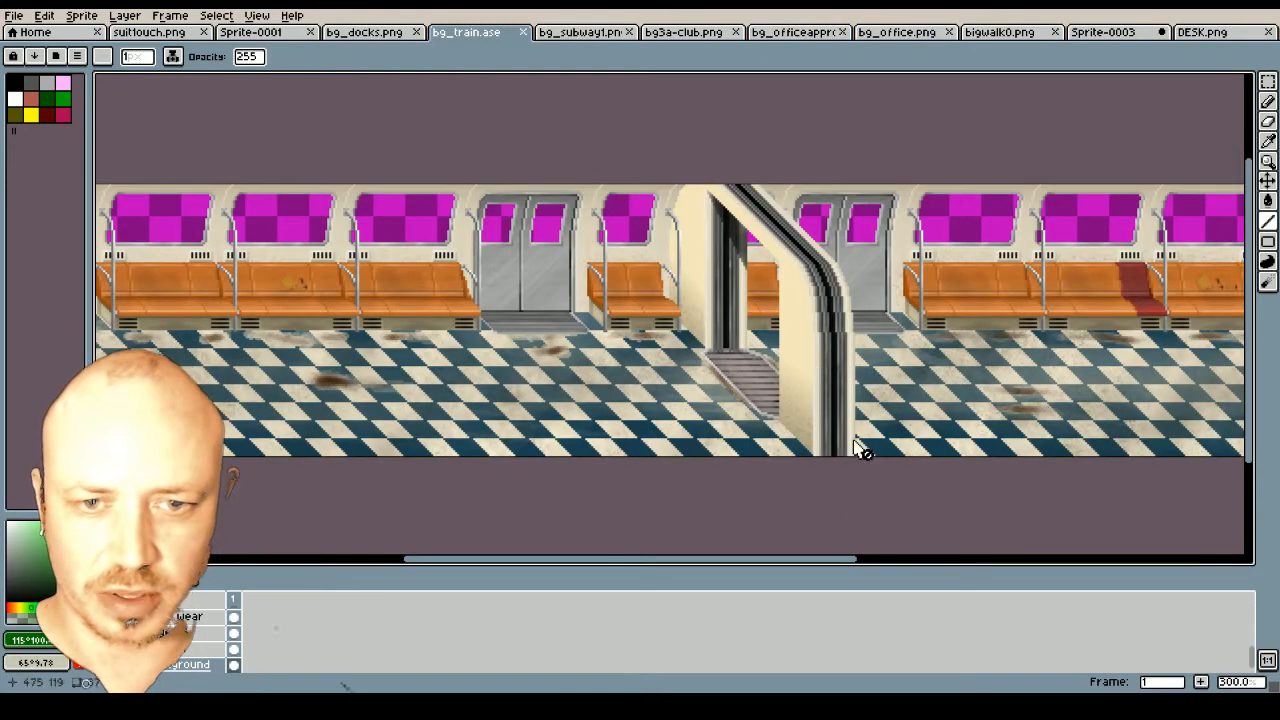
{"action": "left_click_drag", "start_coordinate": [811, 563], "coordinate": [949, 562]}
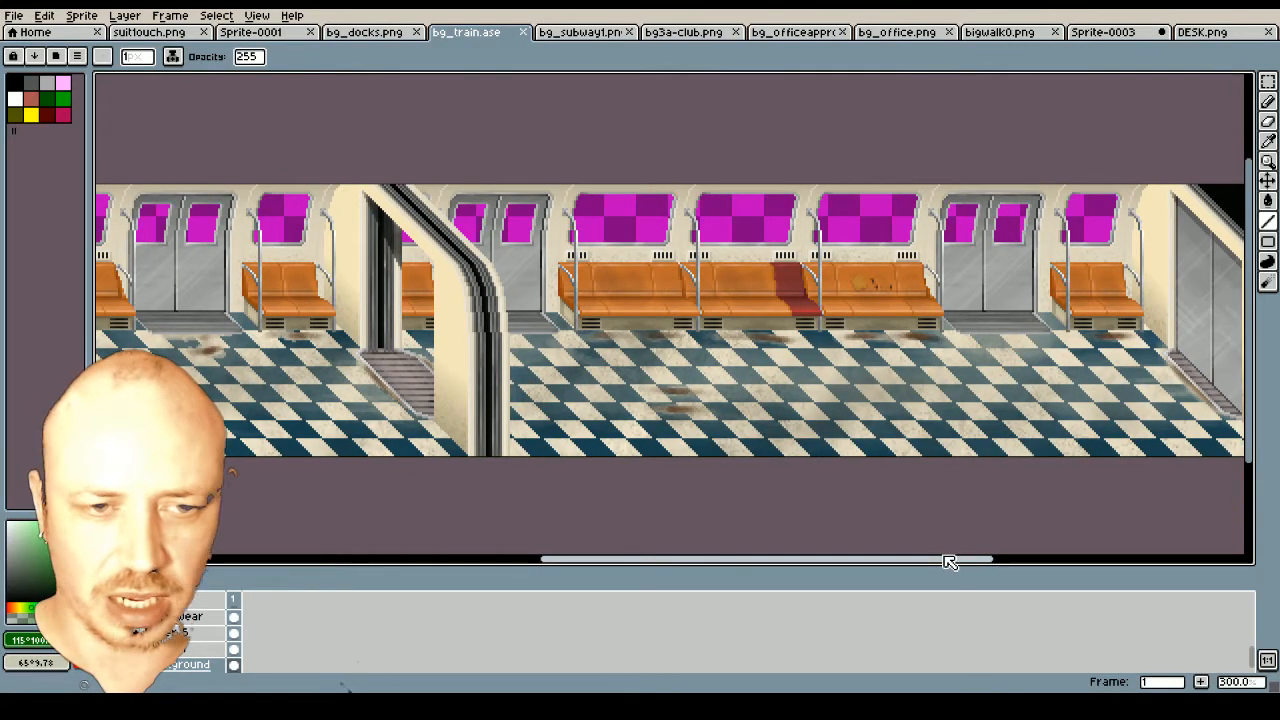
{"action": "left_click_drag", "start_coordinate": [949, 562], "coordinate": [829, 591]}
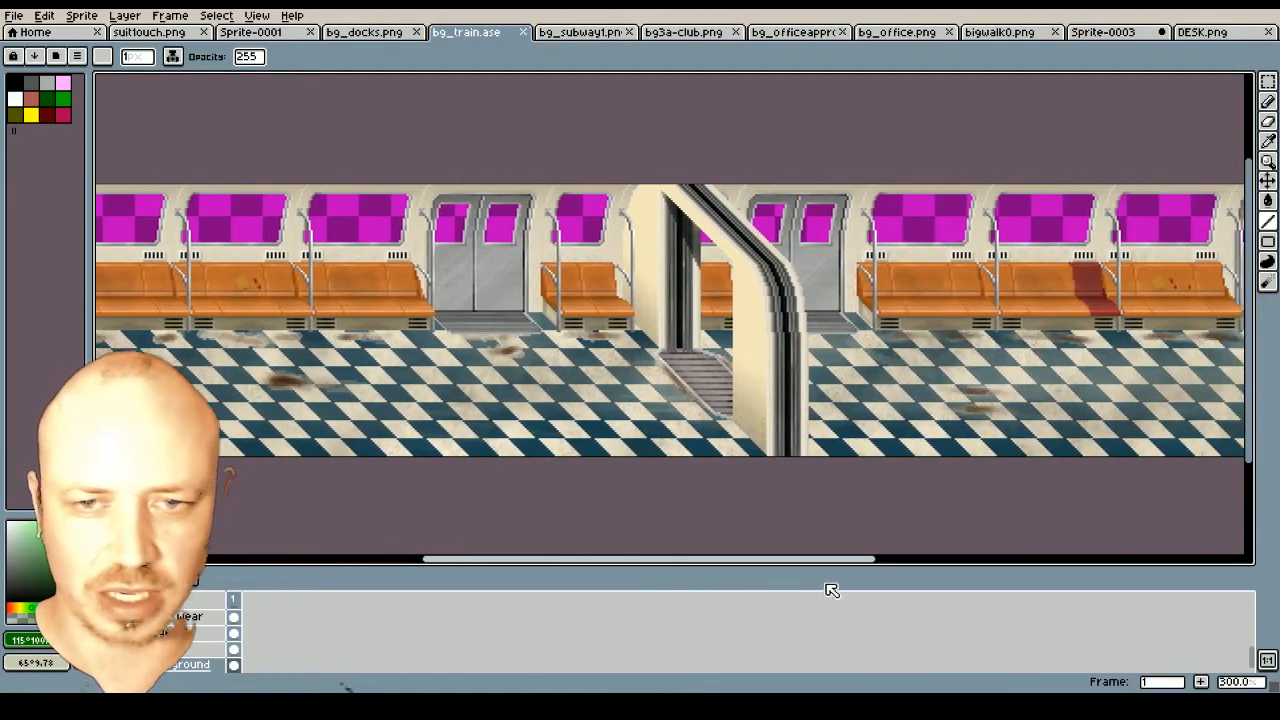
{"action": "left_click", "coordinate": [1108, 34]}
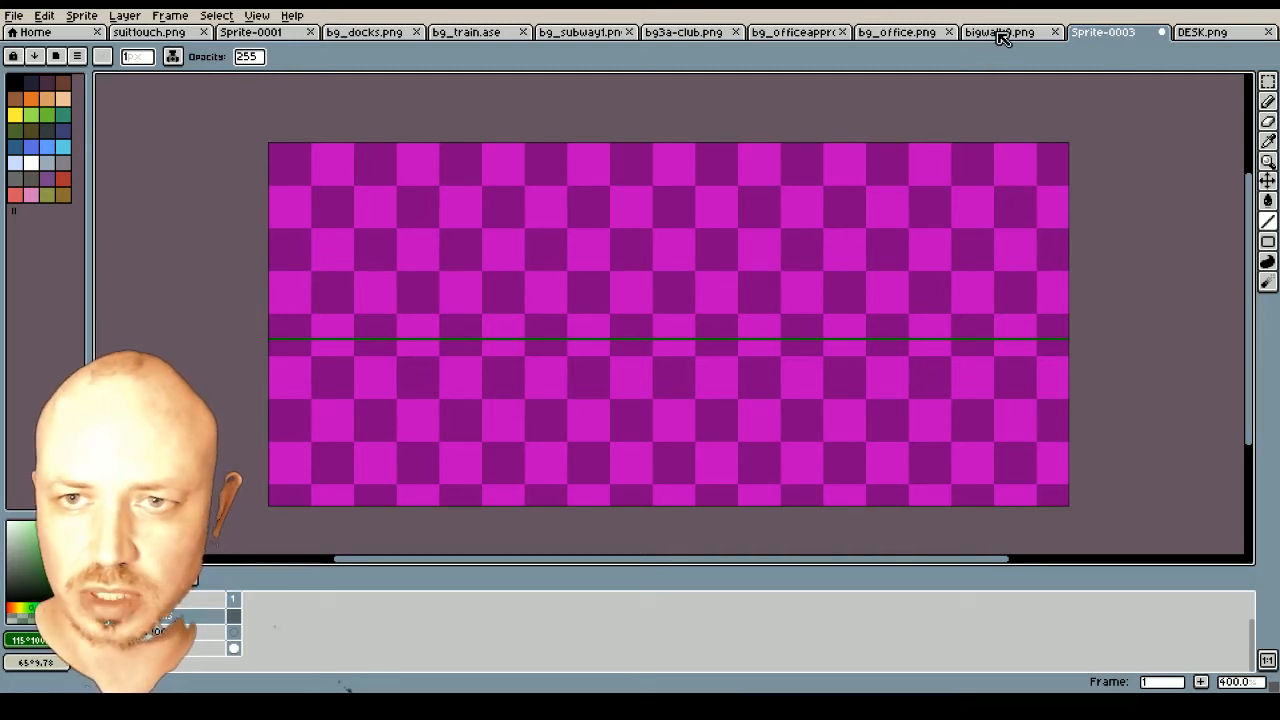
Sample the beige side-wall colour from the upper-left corner of bg_office.png and return to Sprite-0003
{"action": "left_click", "coordinate": [891, 38]}
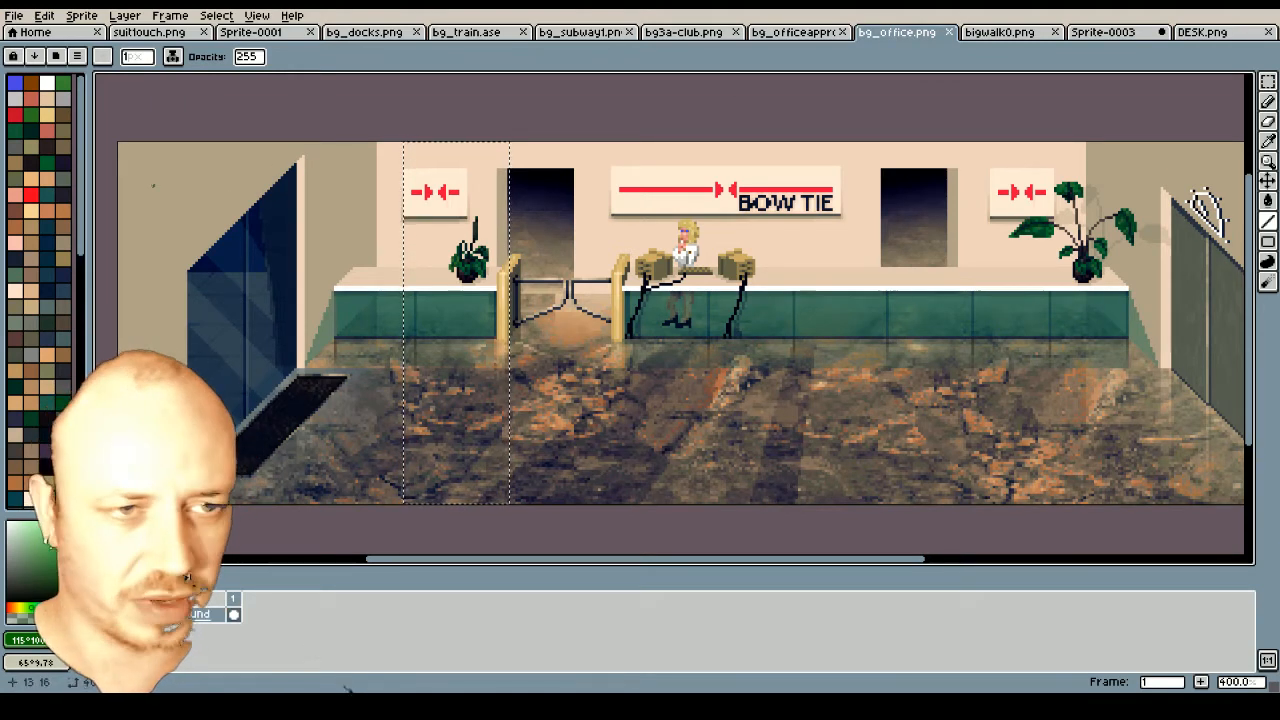
{"action": "key", "text": "i"}
{"action": "left_click", "coordinate": [162, 167]}
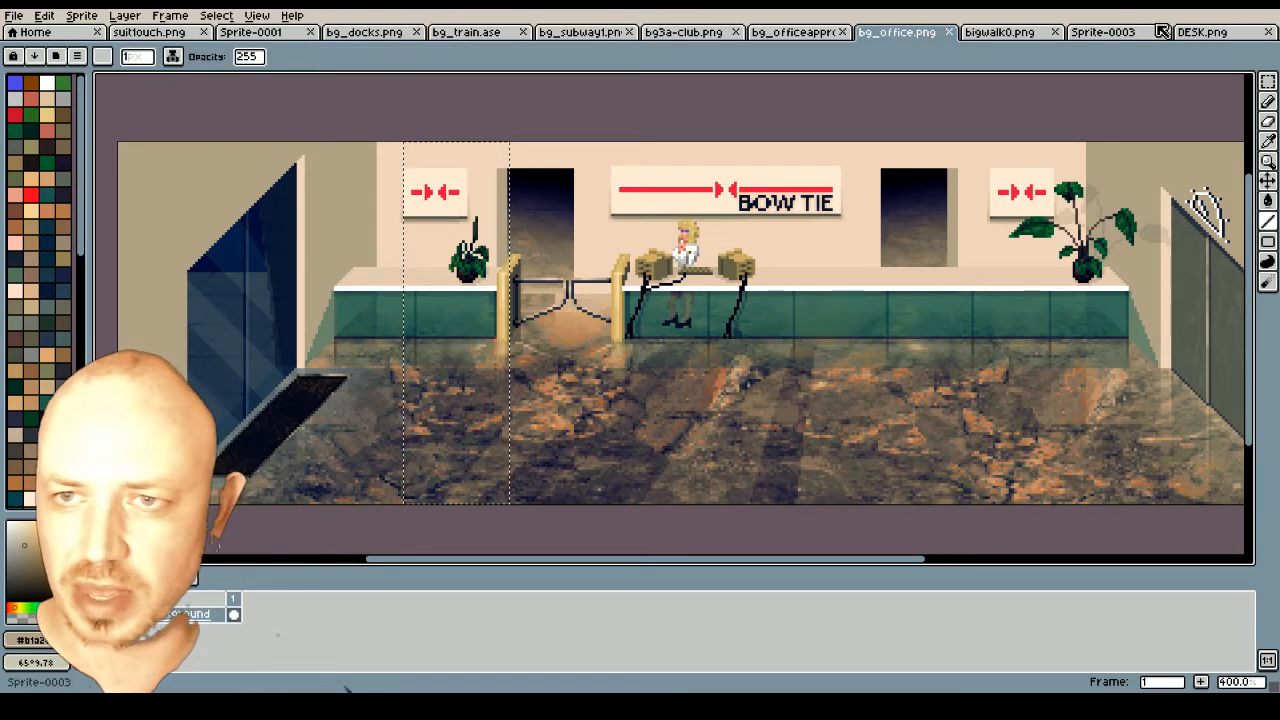
{"action": "left_click", "coordinate": [1122, 33]}
Outline the left side wall with a 45° line from the canvas's lower-left corner to the midline and a vertical up to the top edge, and fill it beige
{"action": "left_click", "coordinate": [1268, 224]}
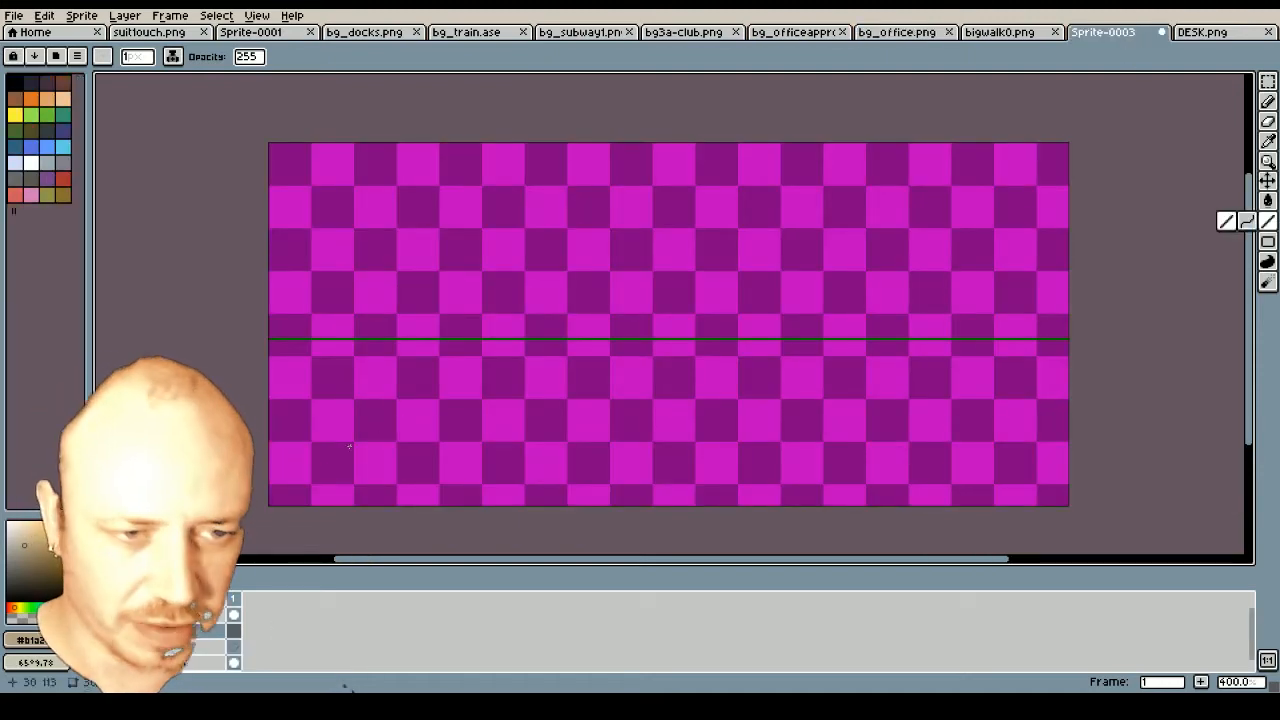
{"action": "left_click_drag", "start_coordinate": [270, 503], "coordinate": [436, 340]}
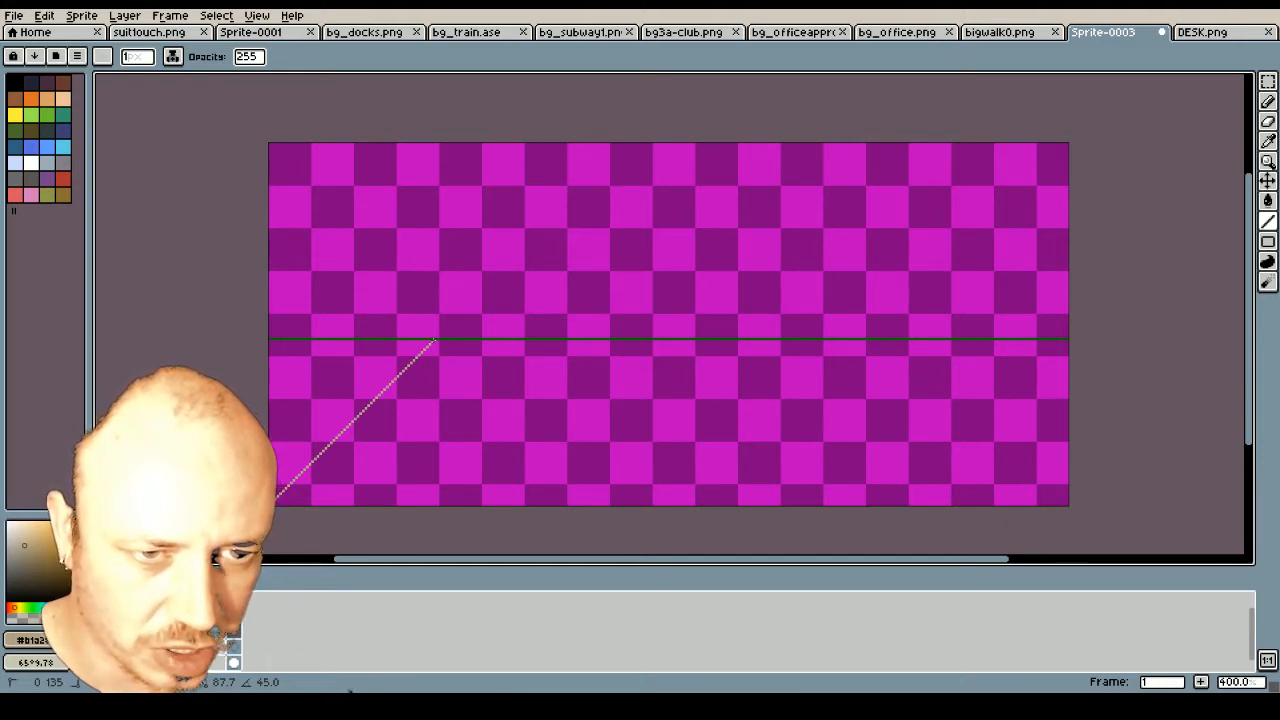
{"action": "left_click_drag", "start_coordinate": [436, 340], "coordinate": [433, 131]}
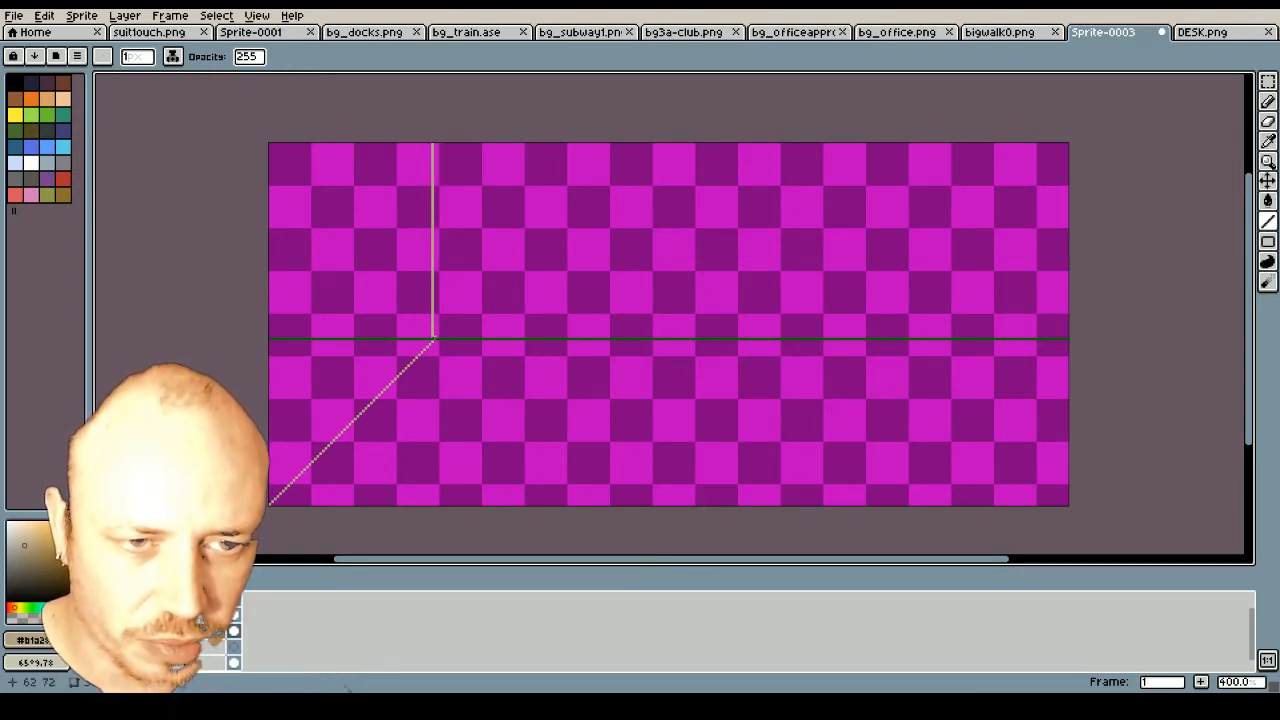
{"action": "left_click_drag", "start_coordinate": [433, 342], "coordinate": [433, 143]}
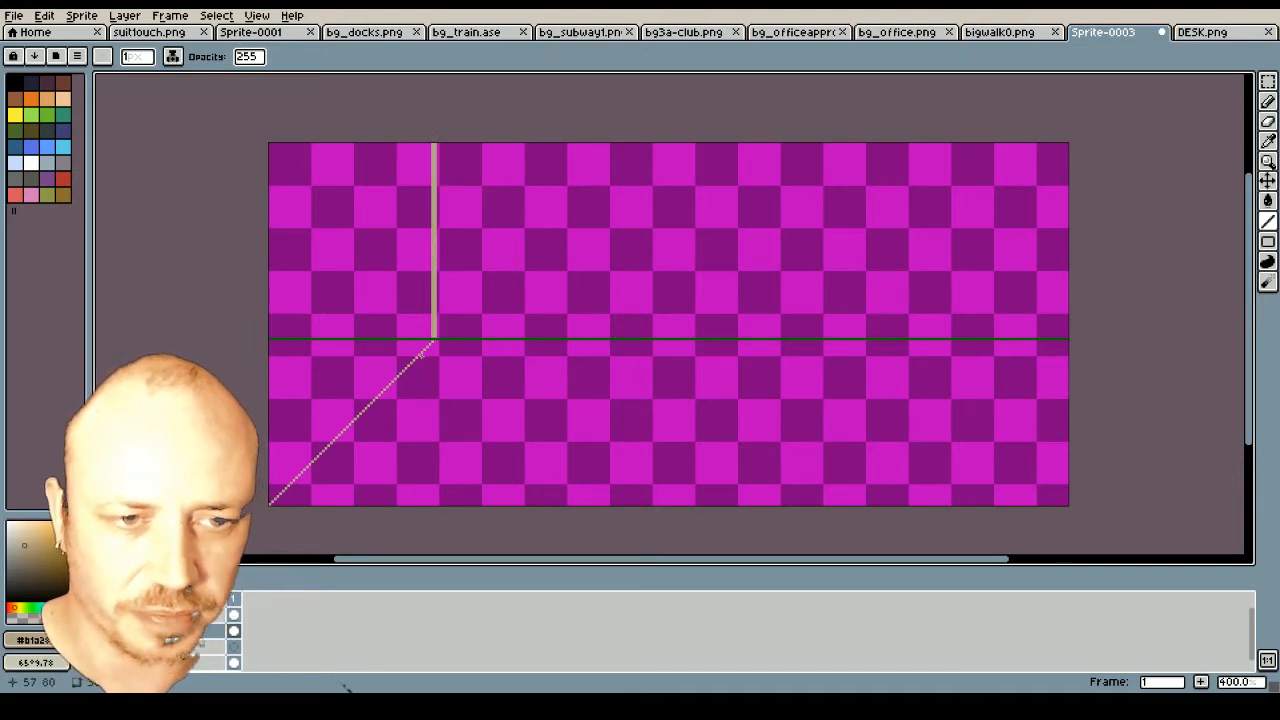
{"action": "left_click", "coordinate": [1267, 202]}
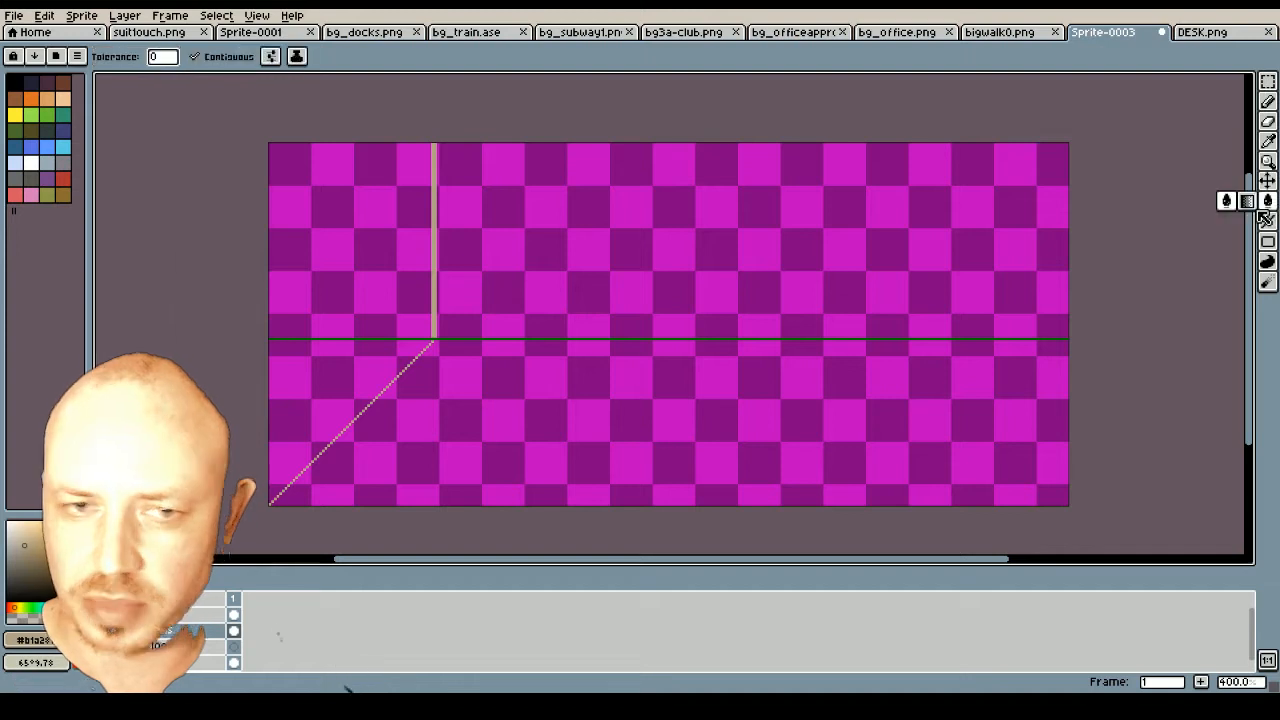
{"action": "left_click", "coordinate": [329, 214]}
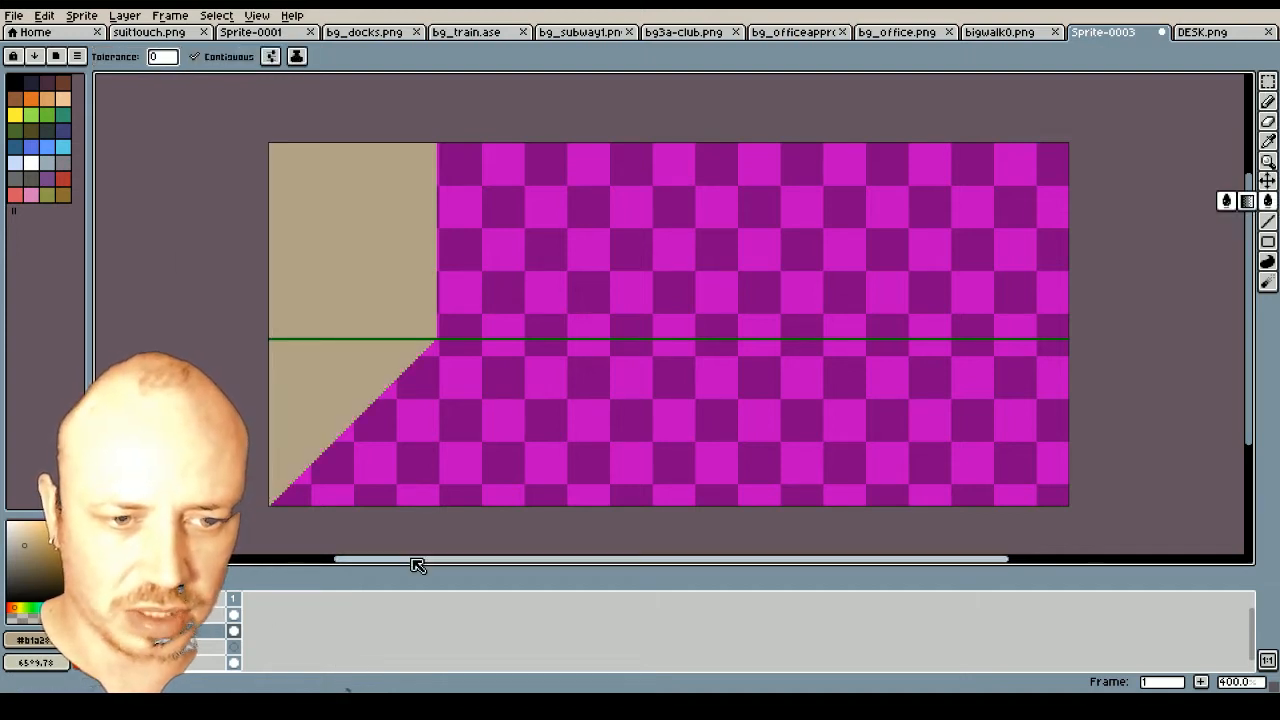
Outline a mirrored right side wall from the canvas's lower-right corner to the midline and up to the top edge, and fill it beige
{"action": "left_click_drag", "start_coordinate": [423, 563], "coordinate": [451, 568]}
{"action": "key", "text": "l"}
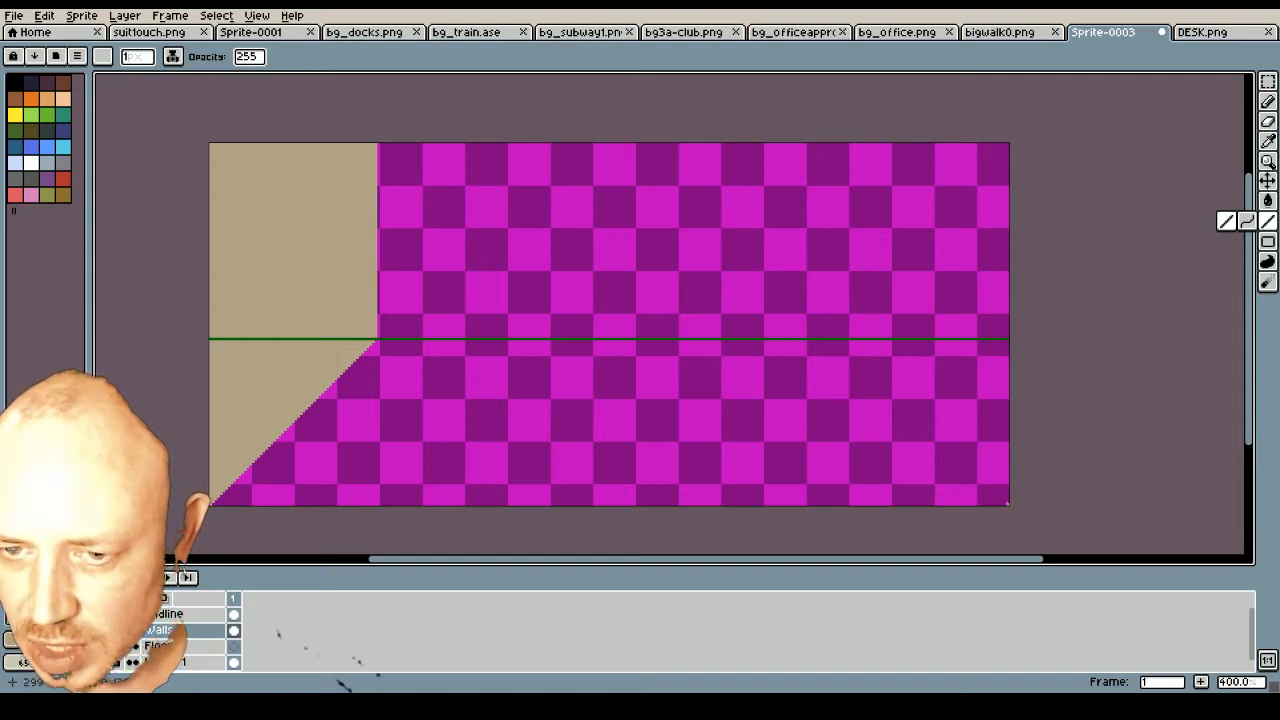
{"action": "left_click_drag", "start_coordinate": [1008, 504], "coordinate": [842, 128]}
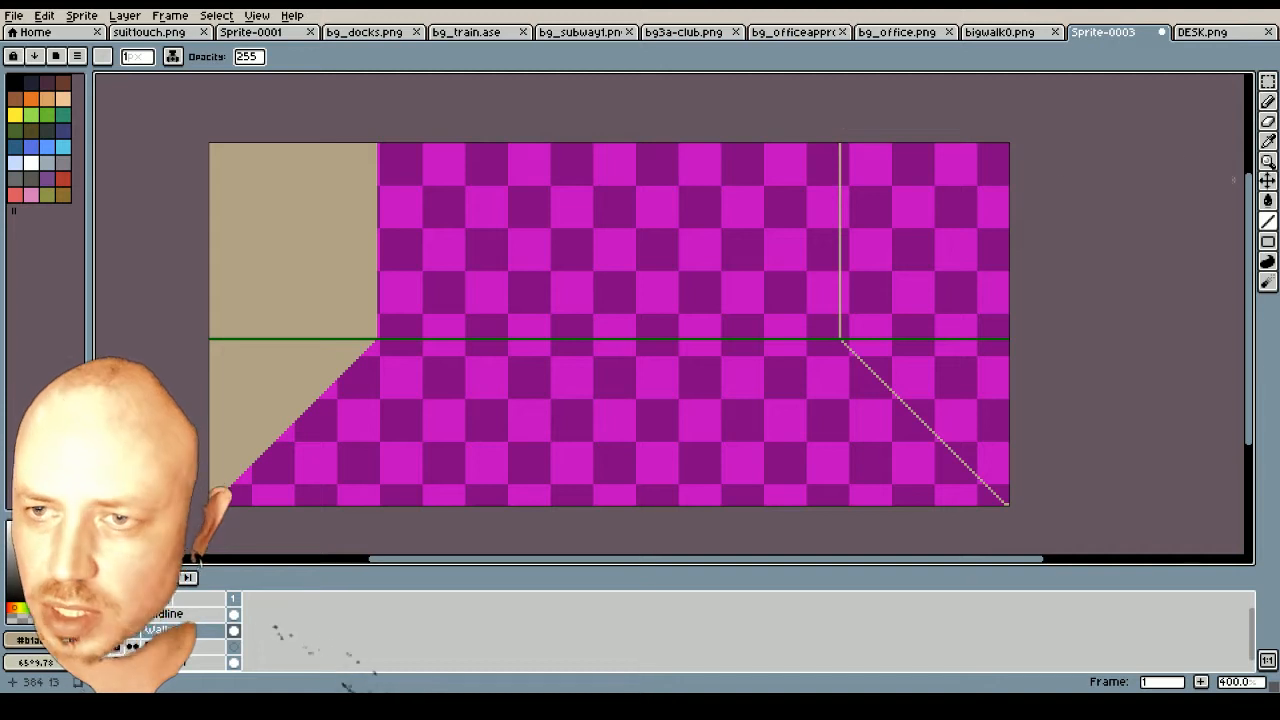
{"action": "left_click", "coordinate": [1267, 200]}
{"action": "left_click", "coordinate": [918, 249]}
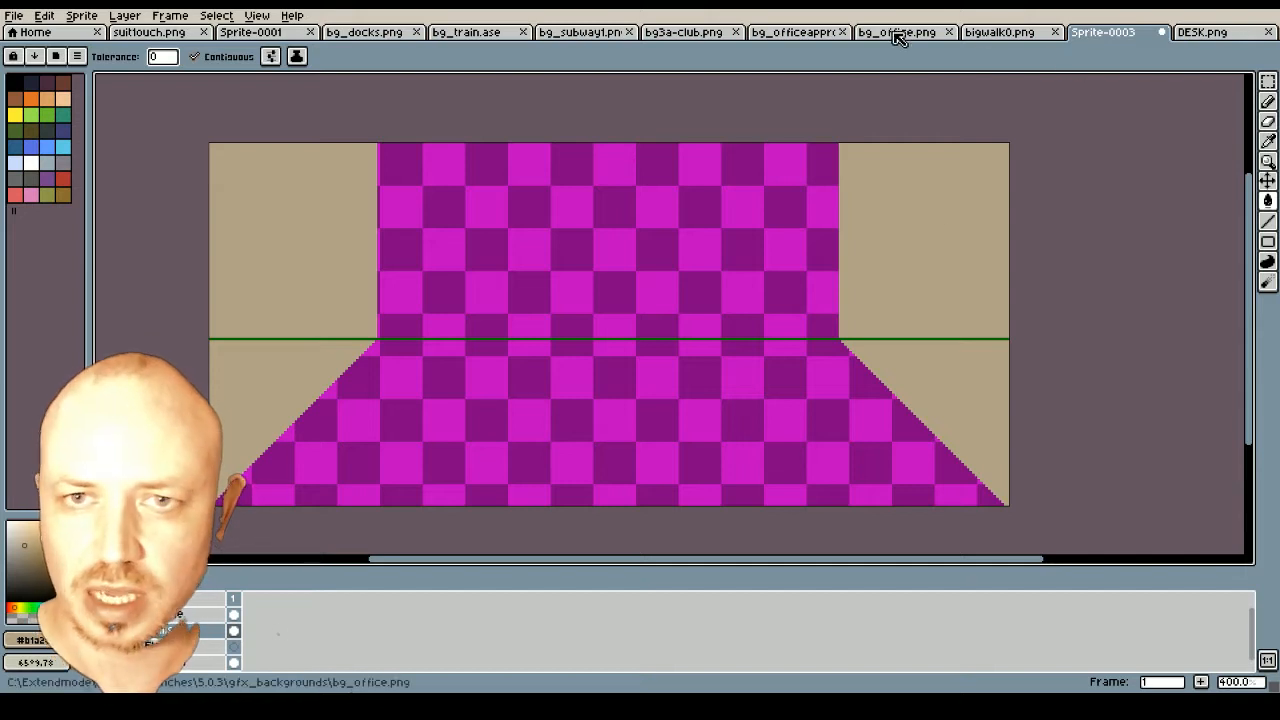
Fill the back wall between the side walls down to the midline with peach #f1d4bd sampled from bg_office.png, and hide the midline layer
{"action": "left_click", "coordinate": [790, 34]}
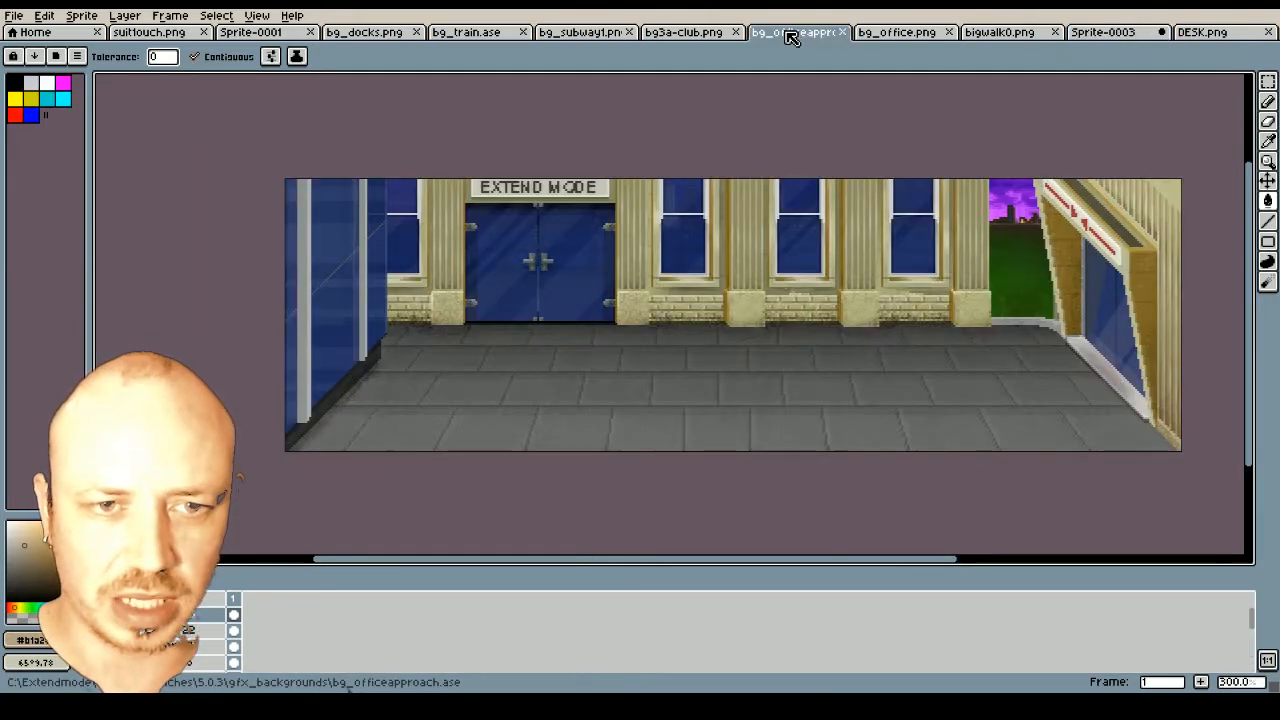
{"action": "left_click", "coordinate": [895, 32]}
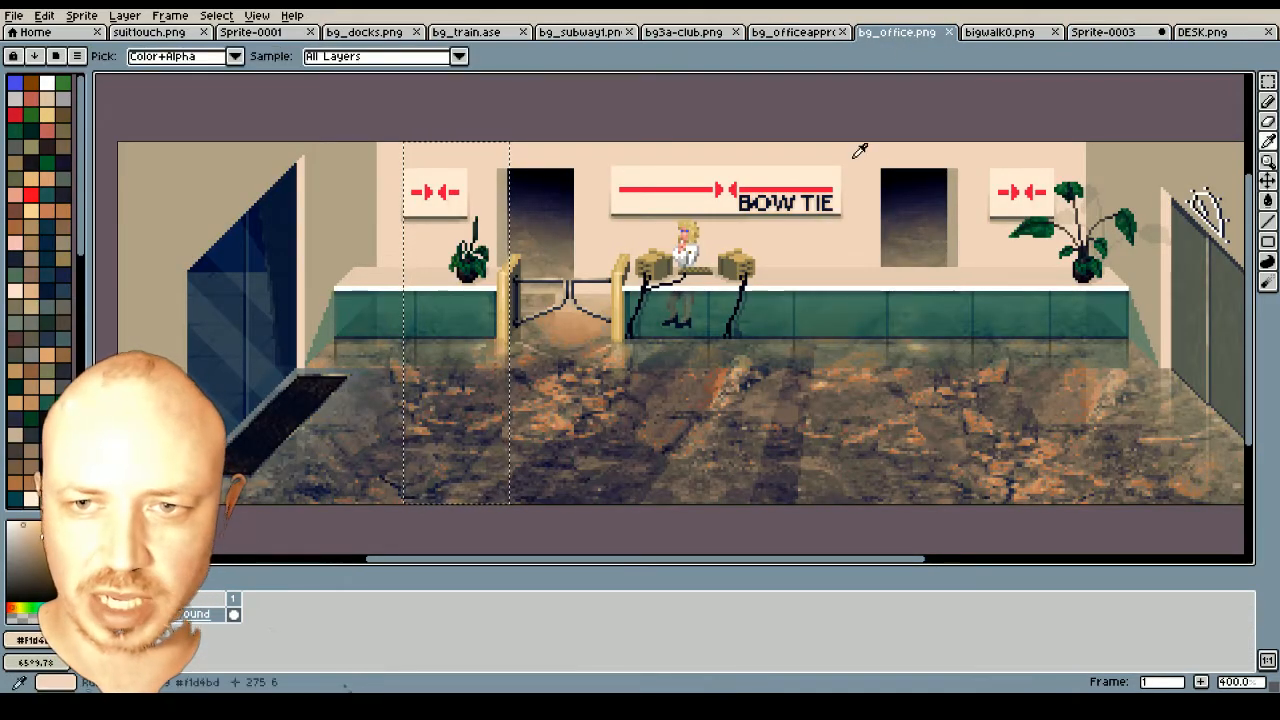
{"action": "left_click", "coordinate": [1121, 33]}
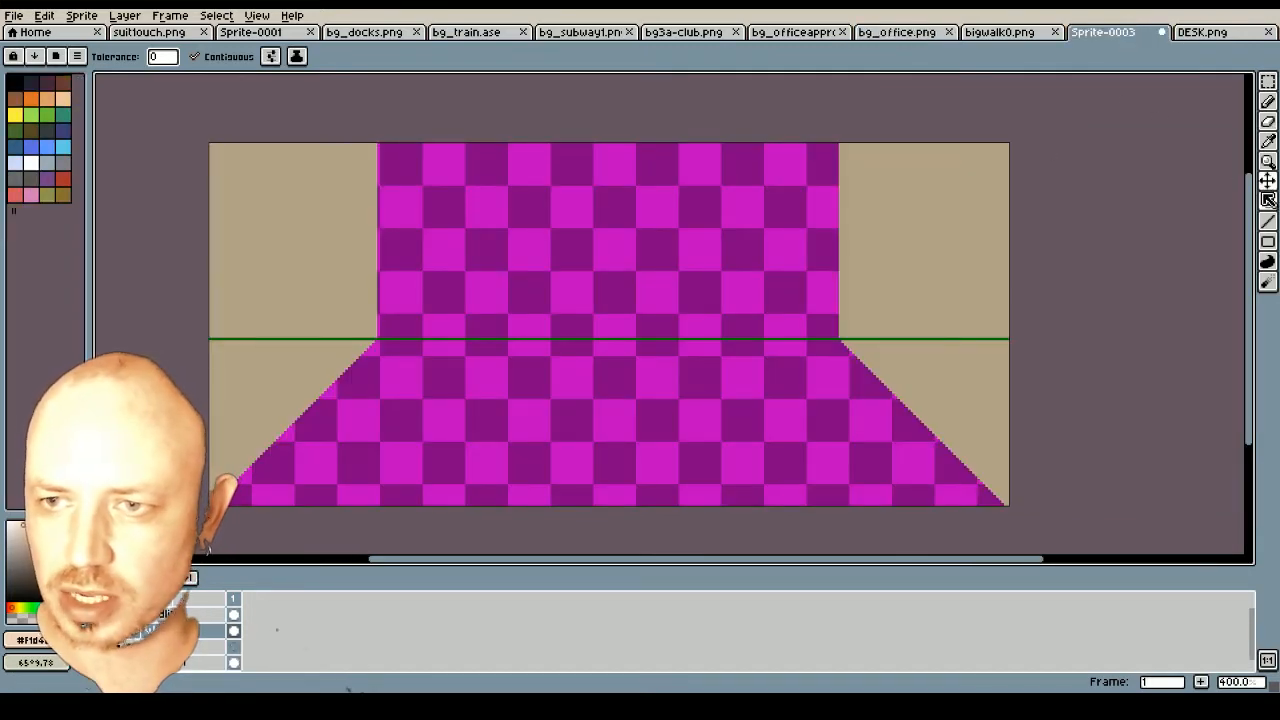
{"action": "left_click", "coordinate": [1270, 243]}
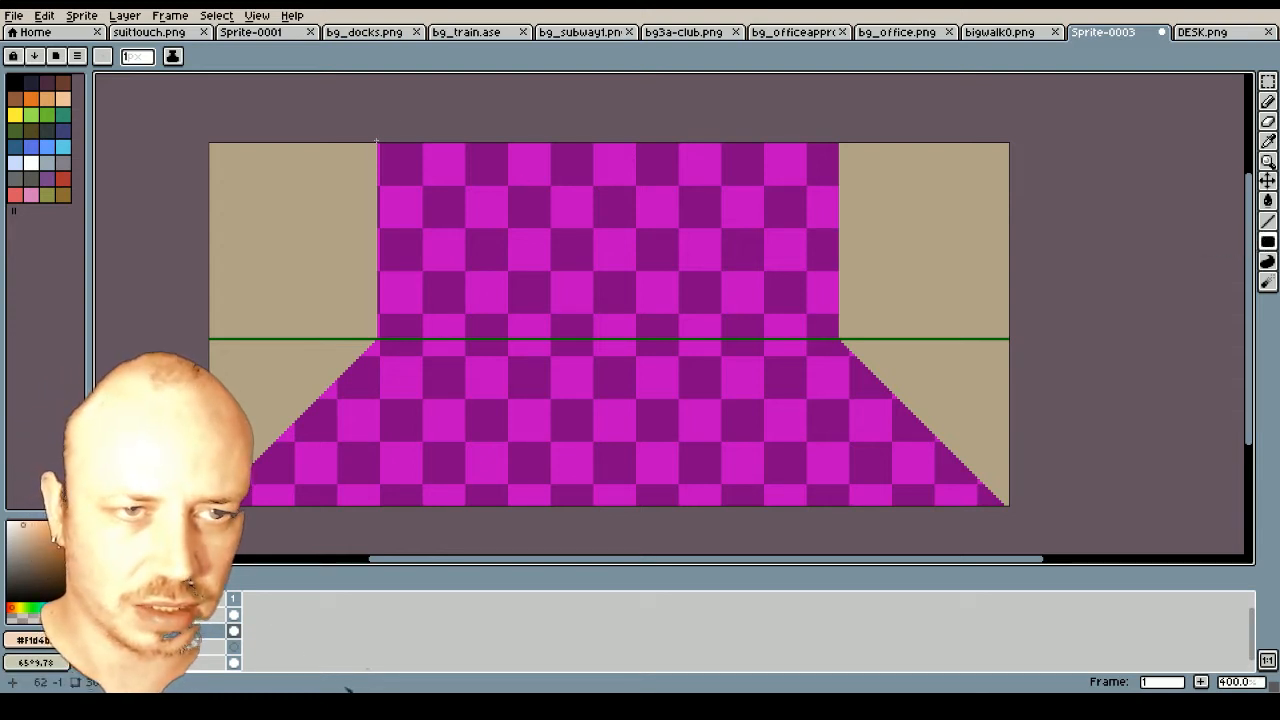
{"action": "left_click_drag", "start_coordinate": [378, 143], "coordinate": [838, 337]}
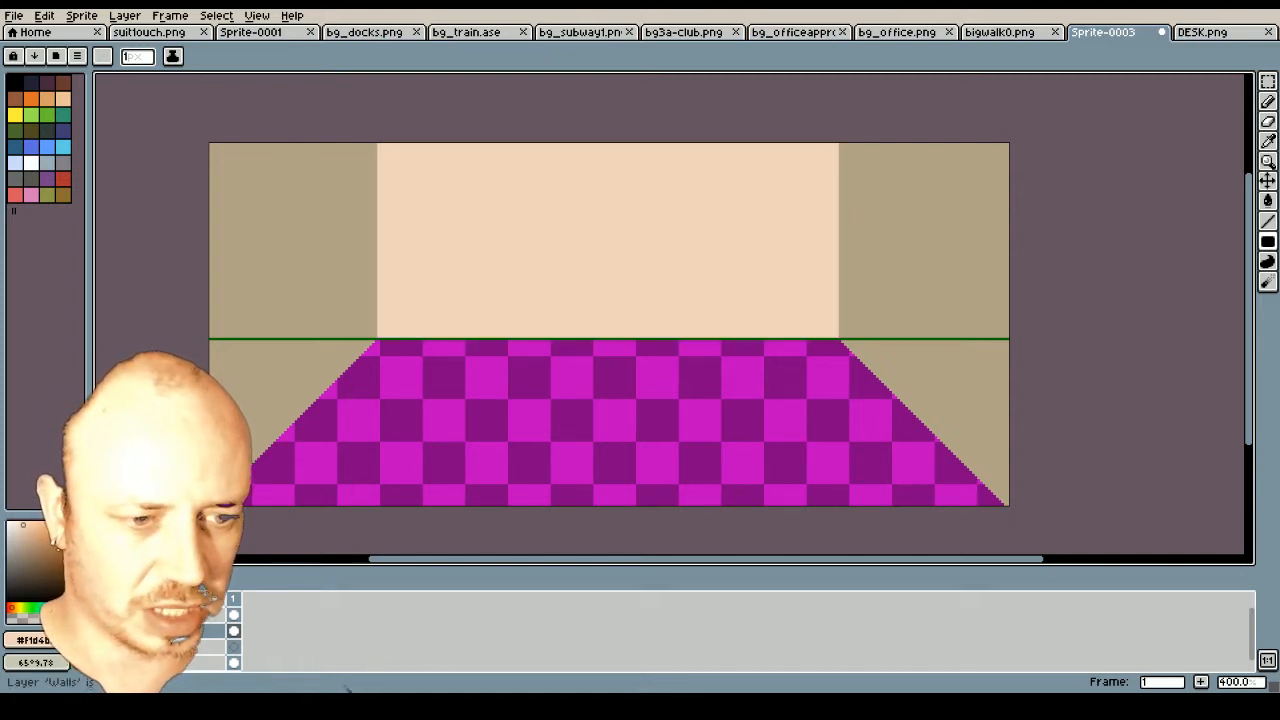
{"action": "left_click", "coordinate": [104, 615]}
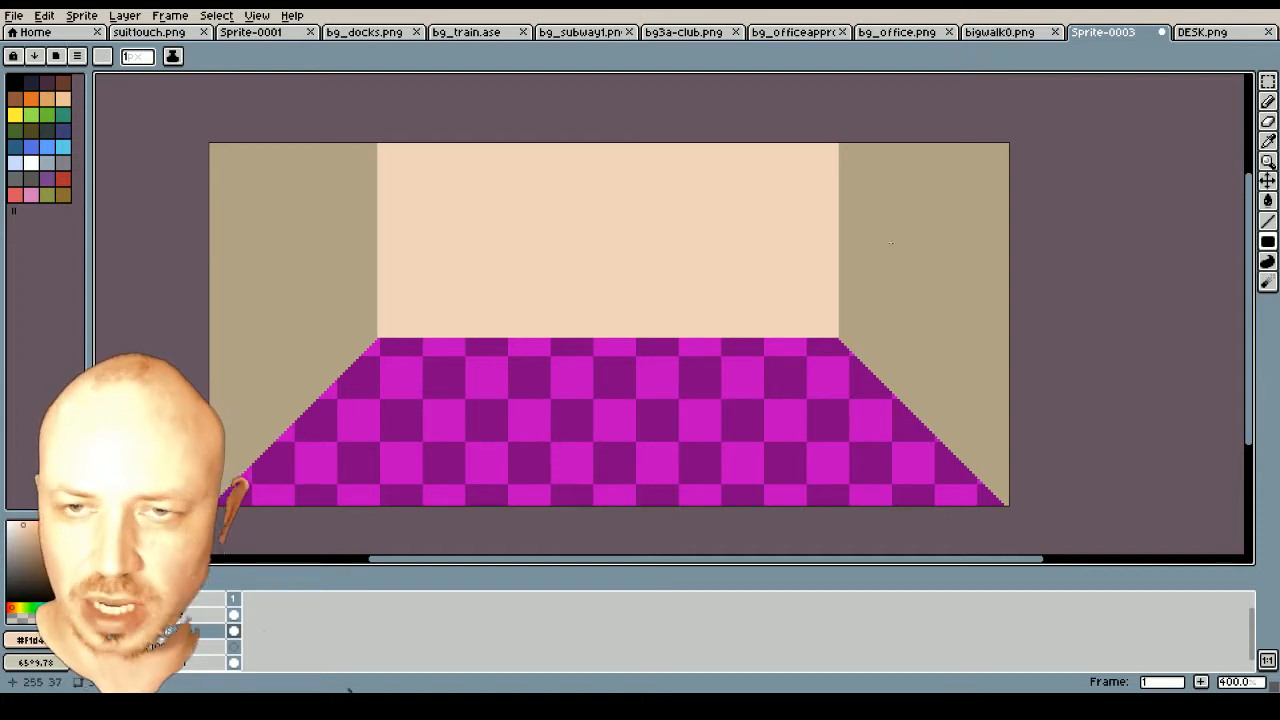
Compare with bg_office.png and delete the lower part of Sprite-0003's back wall from about y 53 down
{"action": "left_click", "coordinate": [895, 33]}
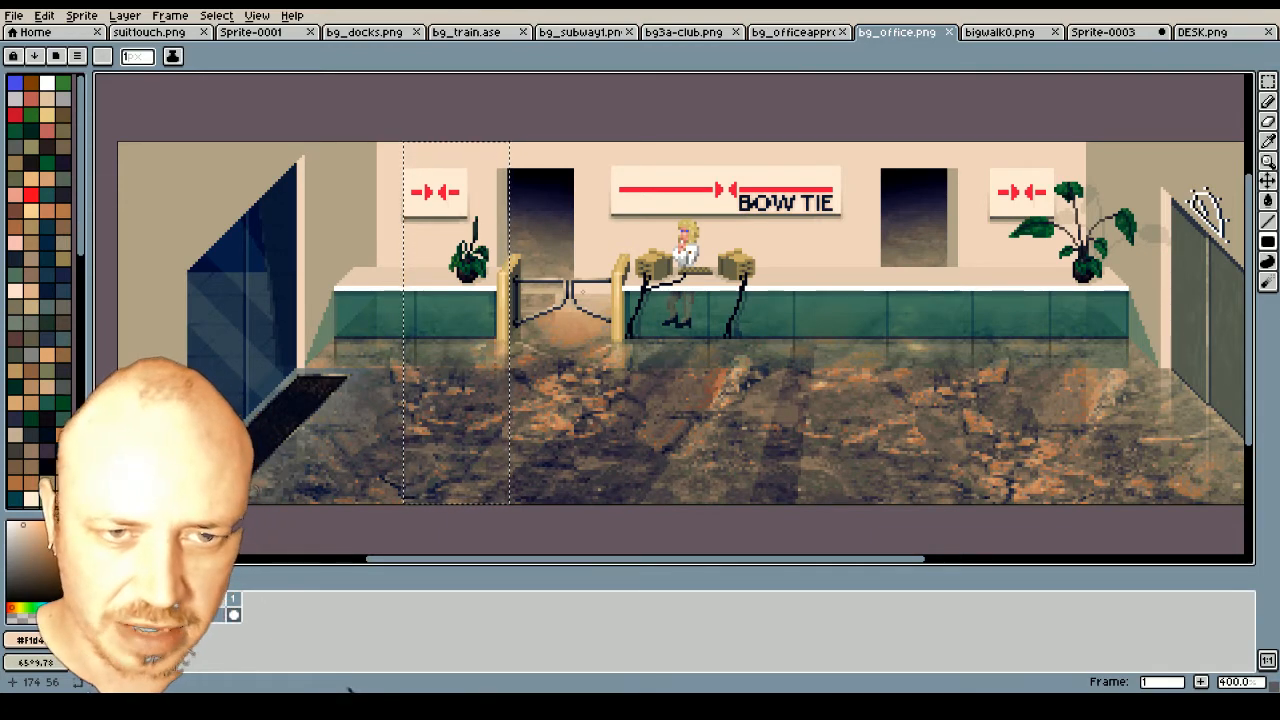
{"action": "left_click", "coordinate": [1116, 38]}
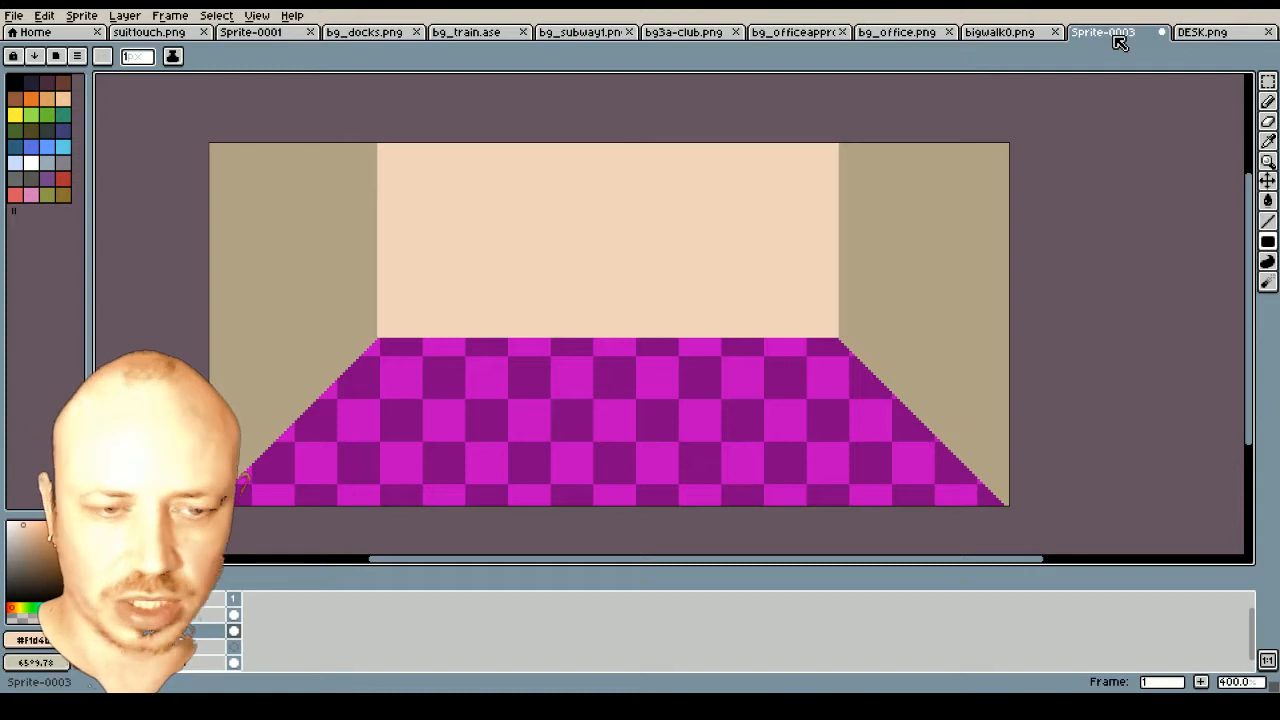
{"action": "left_click", "coordinate": [1268, 82]}
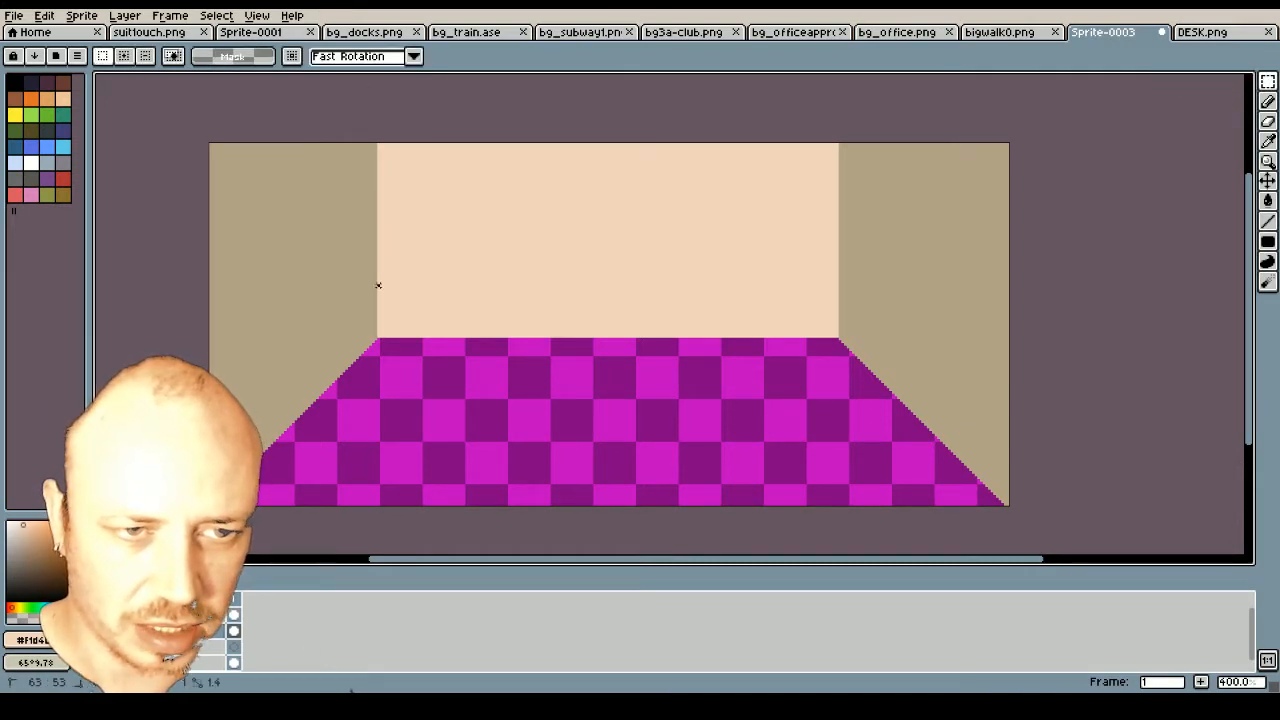
{"action": "left_click_drag", "start_coordinate": [378, 285], "coordinate": [837, 358]}
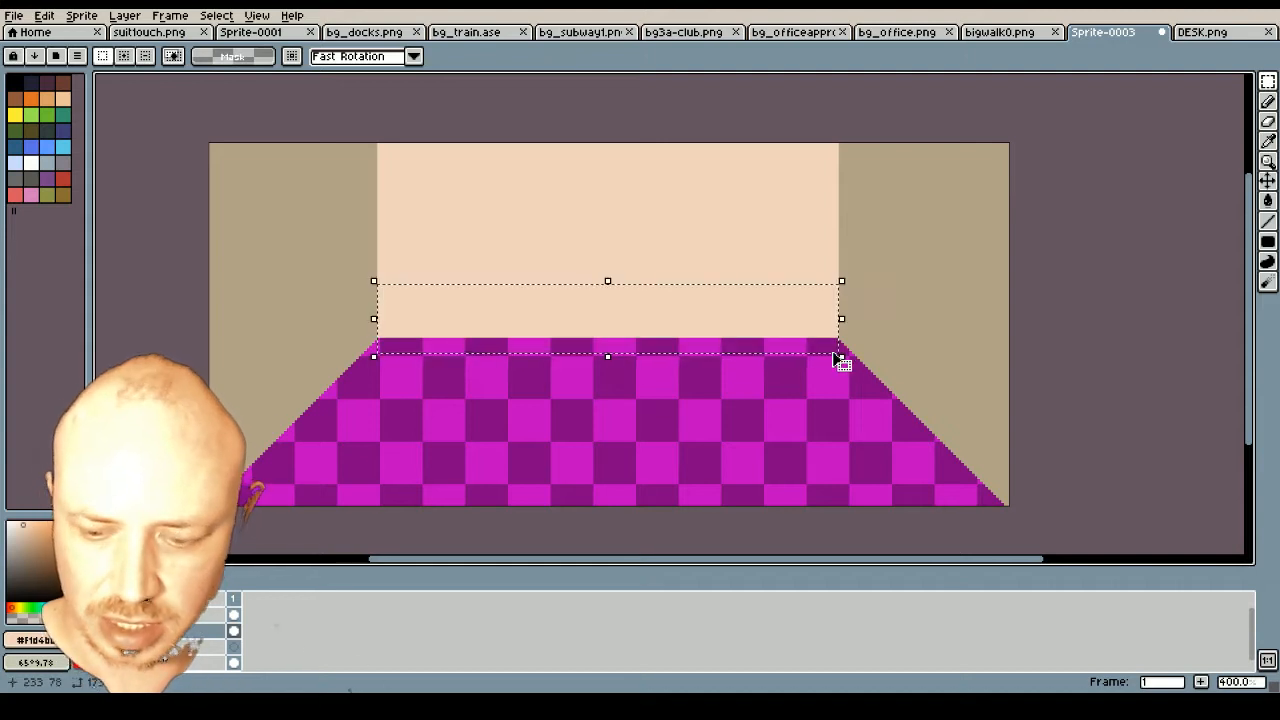
{"action": "key", "text": "Delete"}
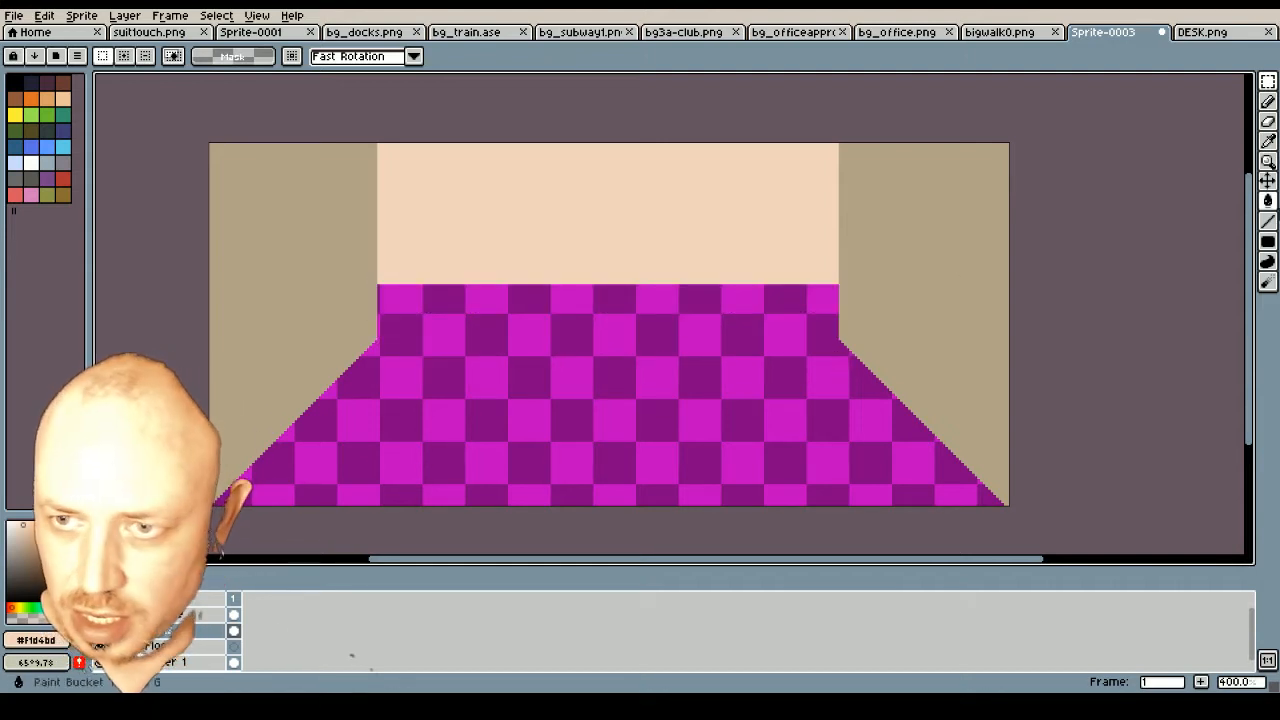
Extend the peach back wall down to about y 57 across its full width with filled rectangles
{"action": "left_click", "coordinate": [1267, 241]}
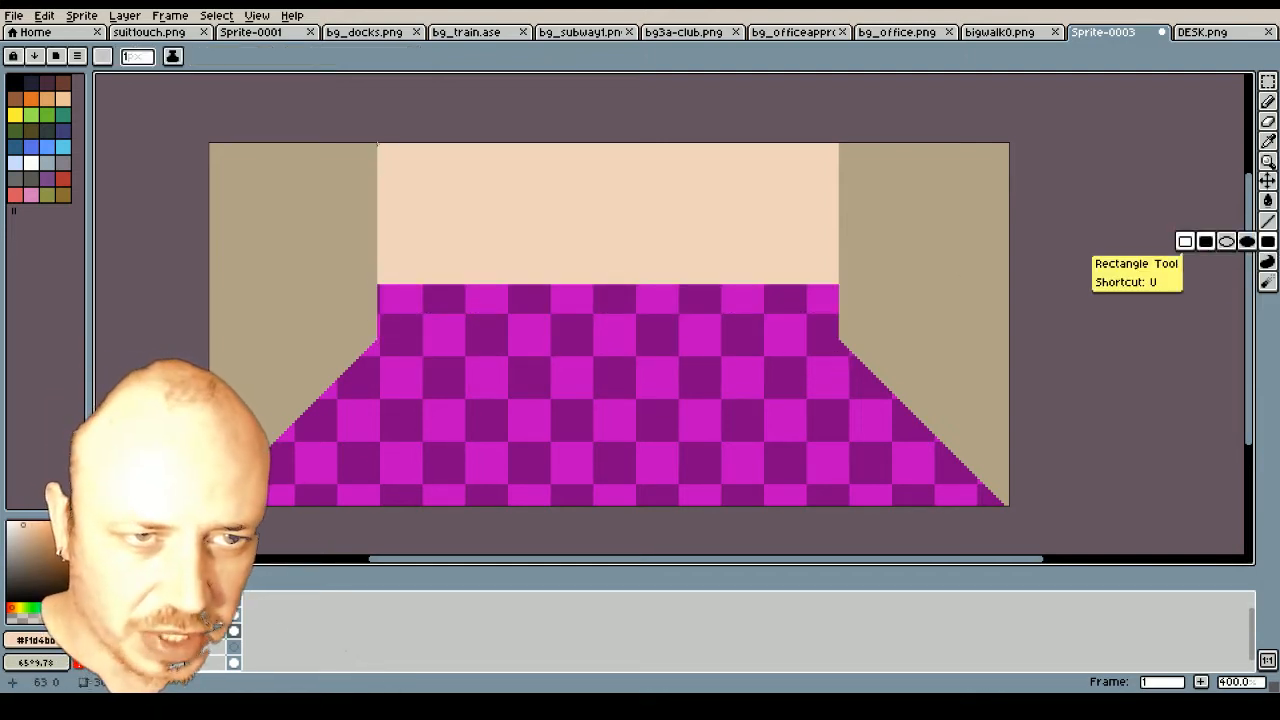
{"action": "left_click_drag", "start_coordinate": [378, 285], "coordinate": [837, 285]}
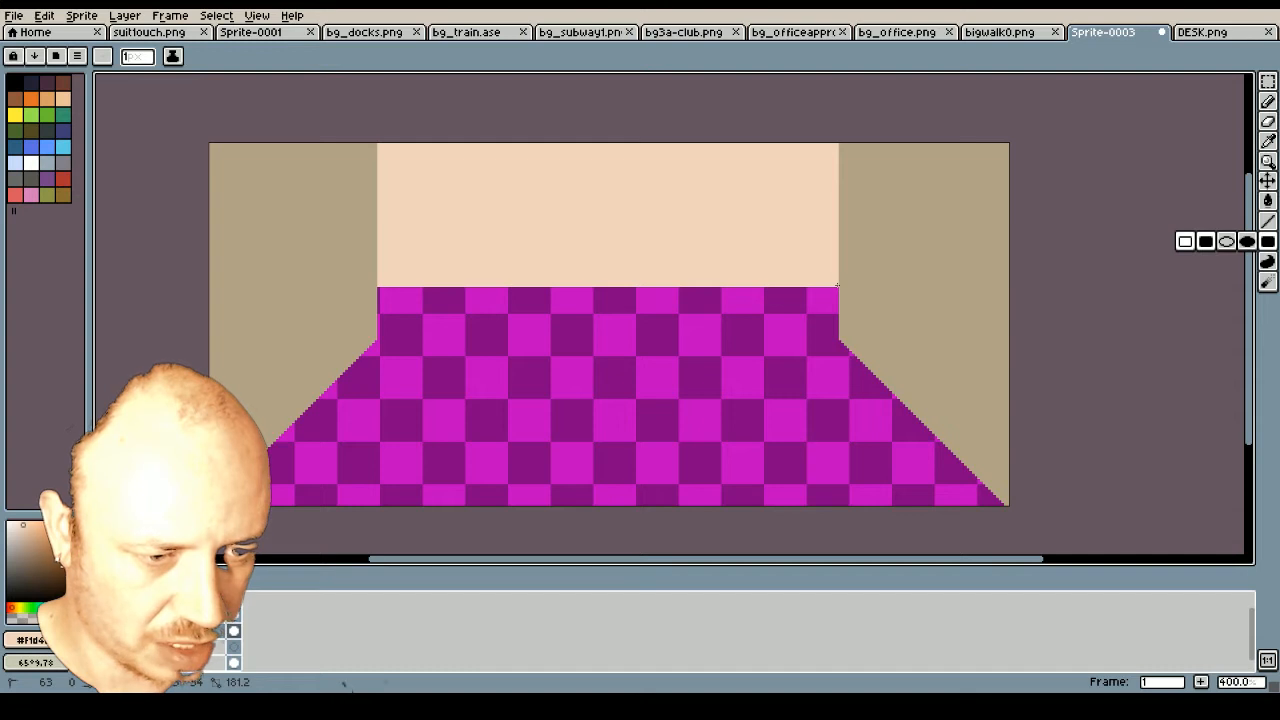
{"action": "left_click_drag", "start_coordinate": [837, 286], "coordinate": [837, 295]}
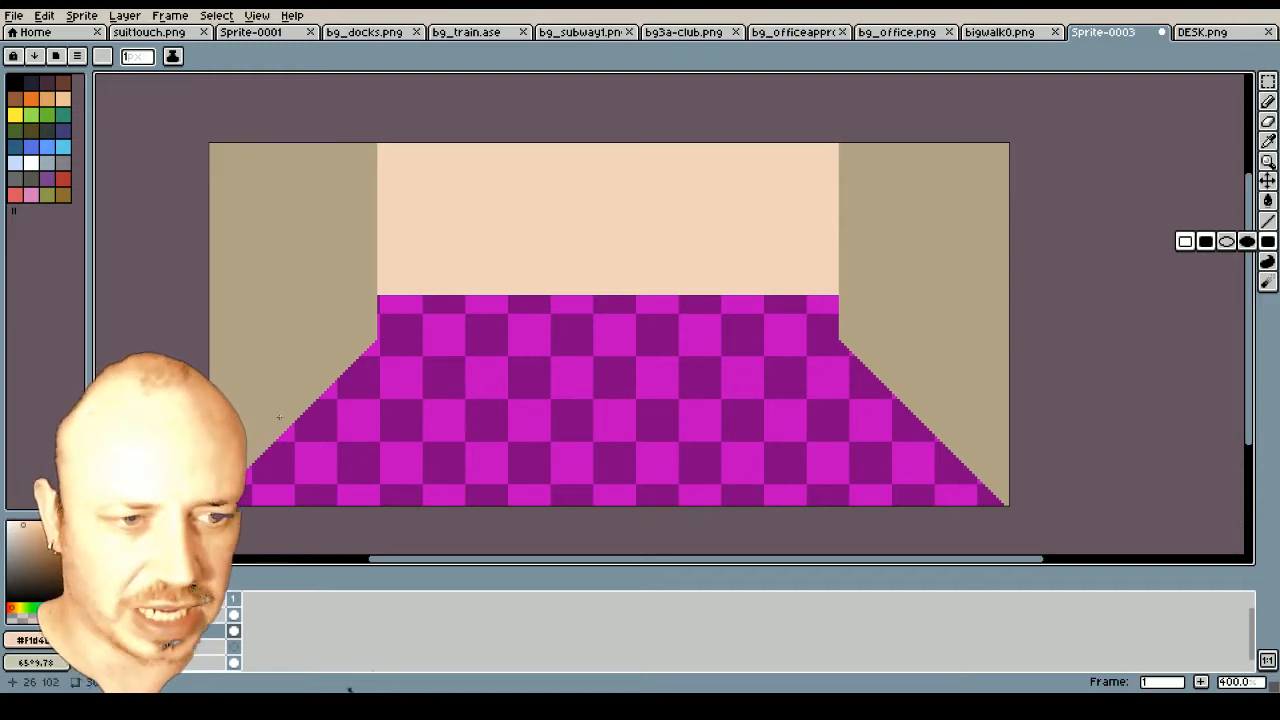
Compare with bg_office.png and trim Sprite-0003's left side wall below a diagonal from the back wall's lower-left corner, about (62, 57), to the canvas edge
{"action": "left_click", "coordinate": [912, 34]}
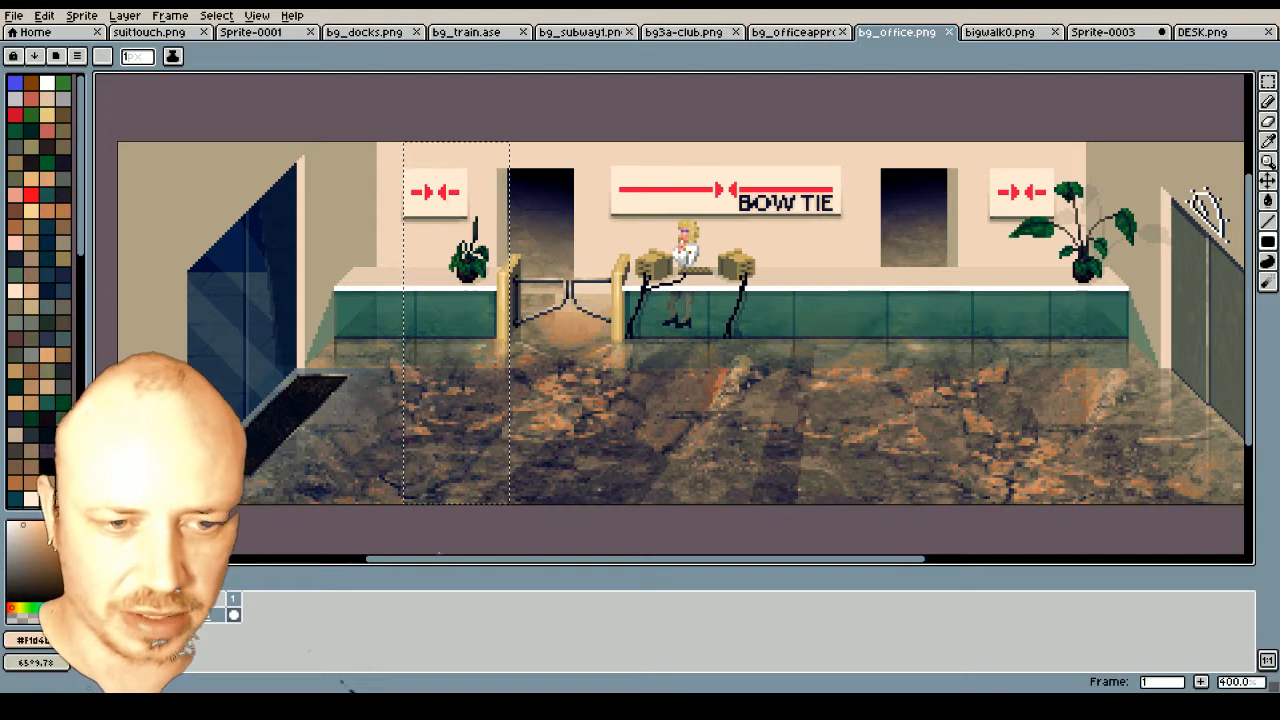
{"action": "mouse_move", "coordinate": [443, 563]}
{"action": "left_mouse_down"}
{"action": "mouse_move", "coordinate": [566, 566]}
{"action": "mouse_move", "coordinate": [446, 571]}
{"action": "left_mouse_up"}
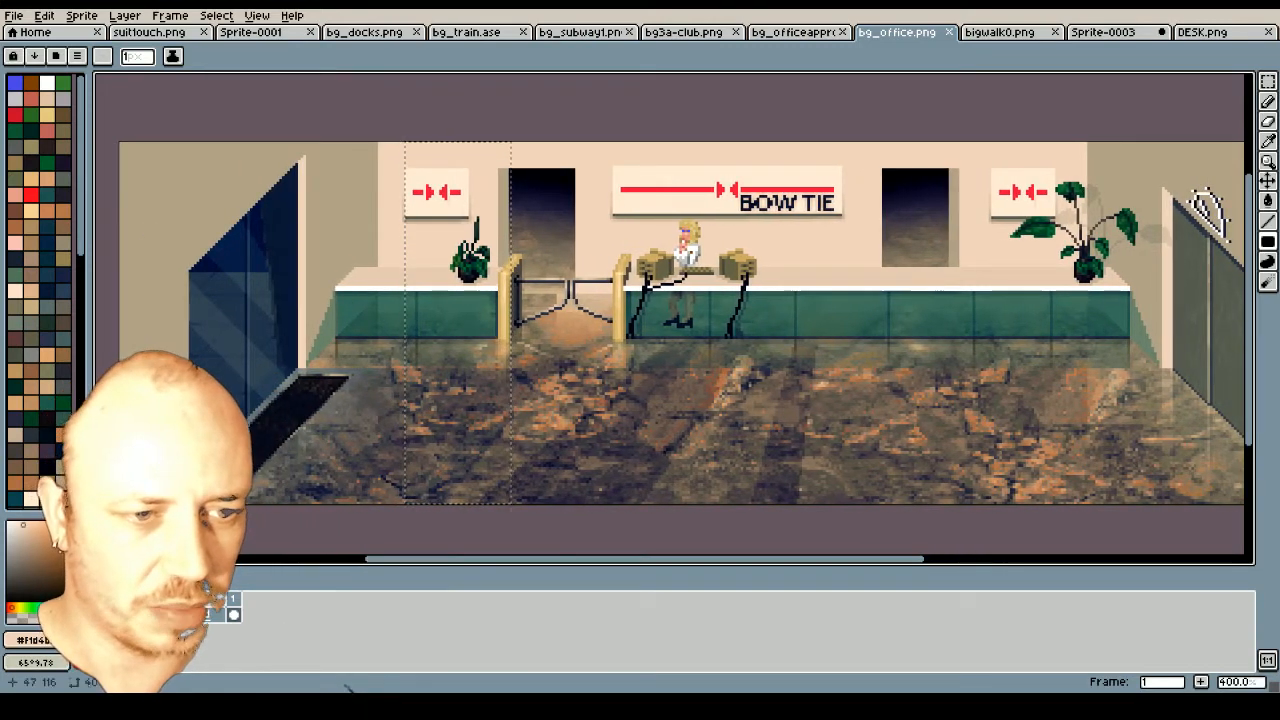
{"action": "left_click", "coordinate": [1096, 36]}
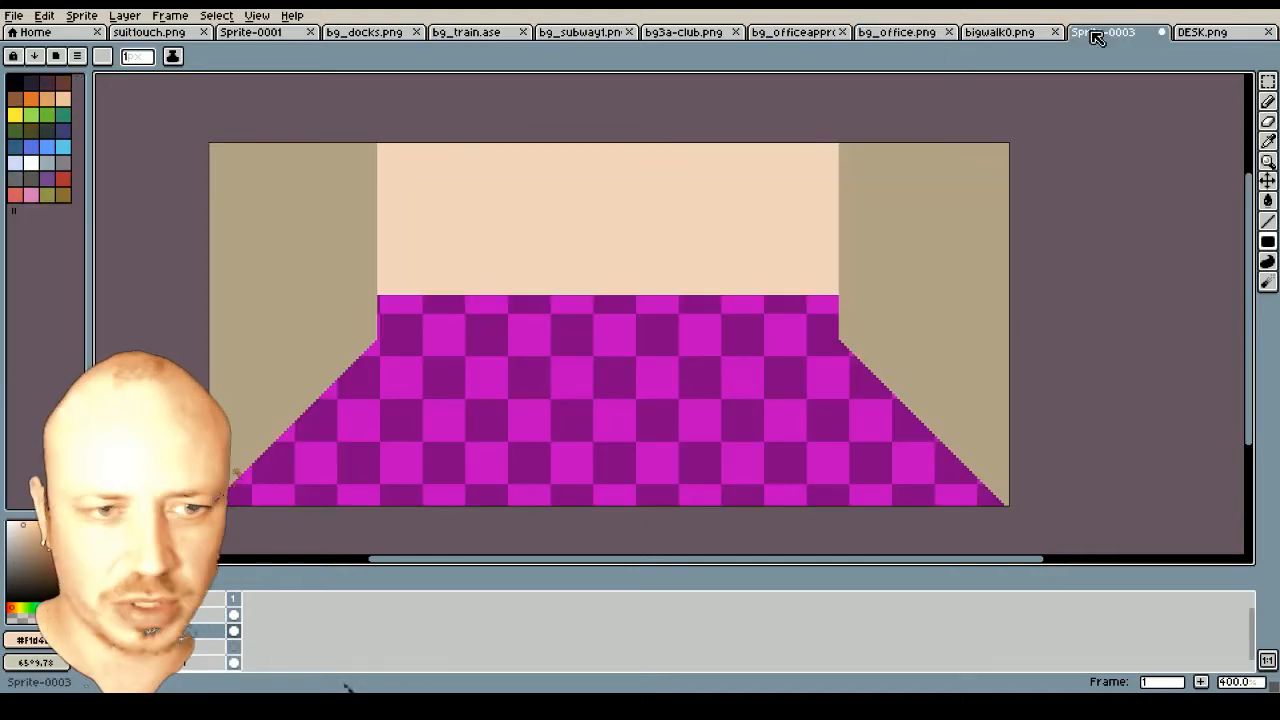
{"action": "left_click", "coordinate": [1270, 84]}
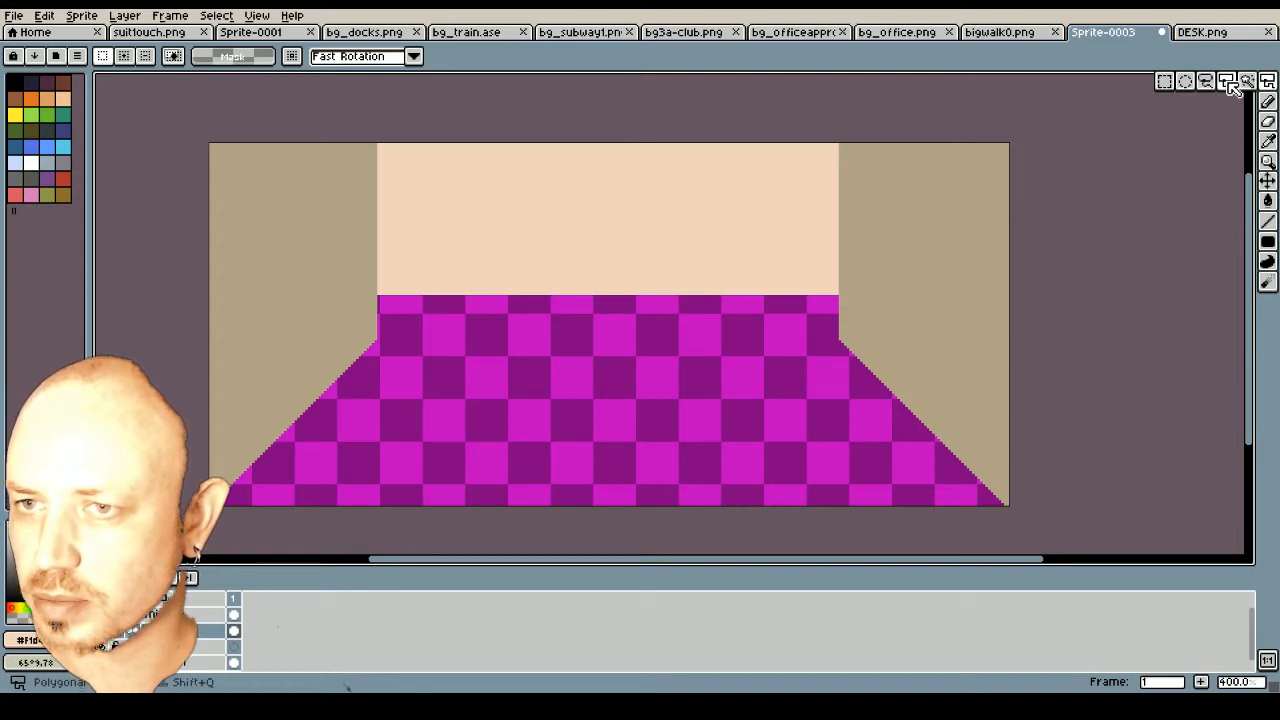
{"action": "left_click", "coordinate": [1229, 82]}
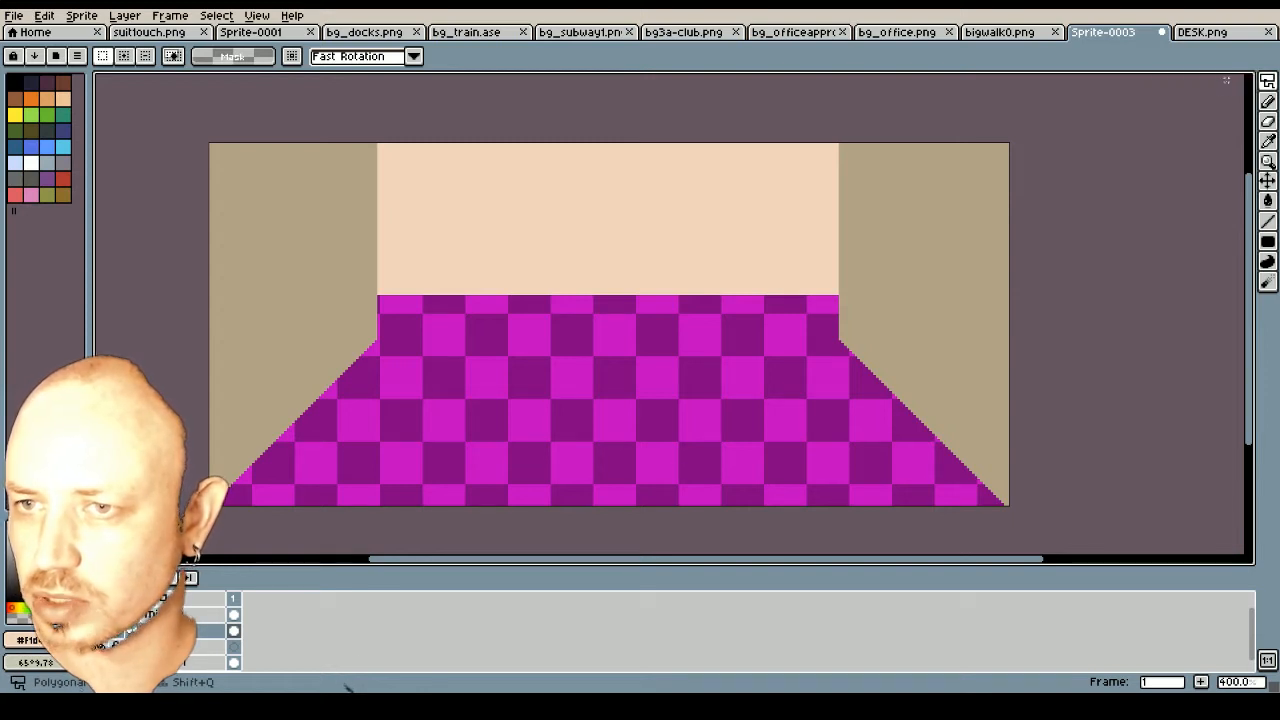
{"action": "left_click", "coordinate": [375, 296]}
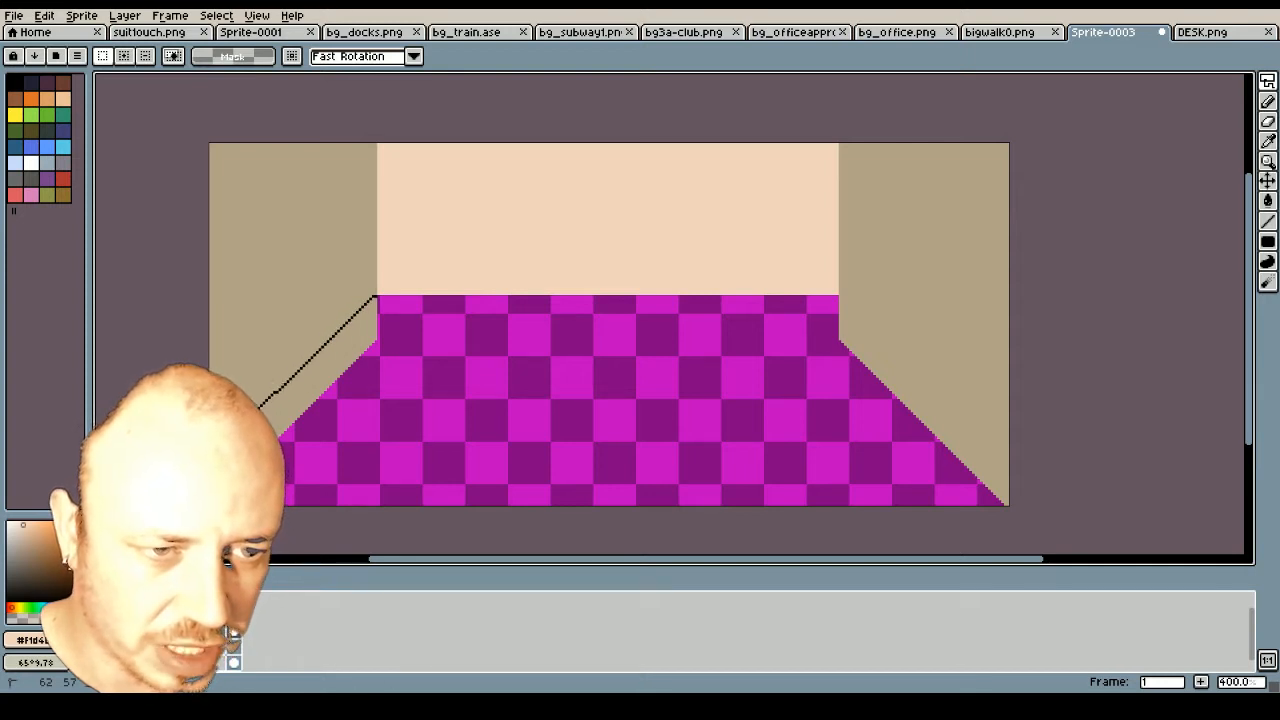
{"action": "left_click", "coordinate": [209, 462]}
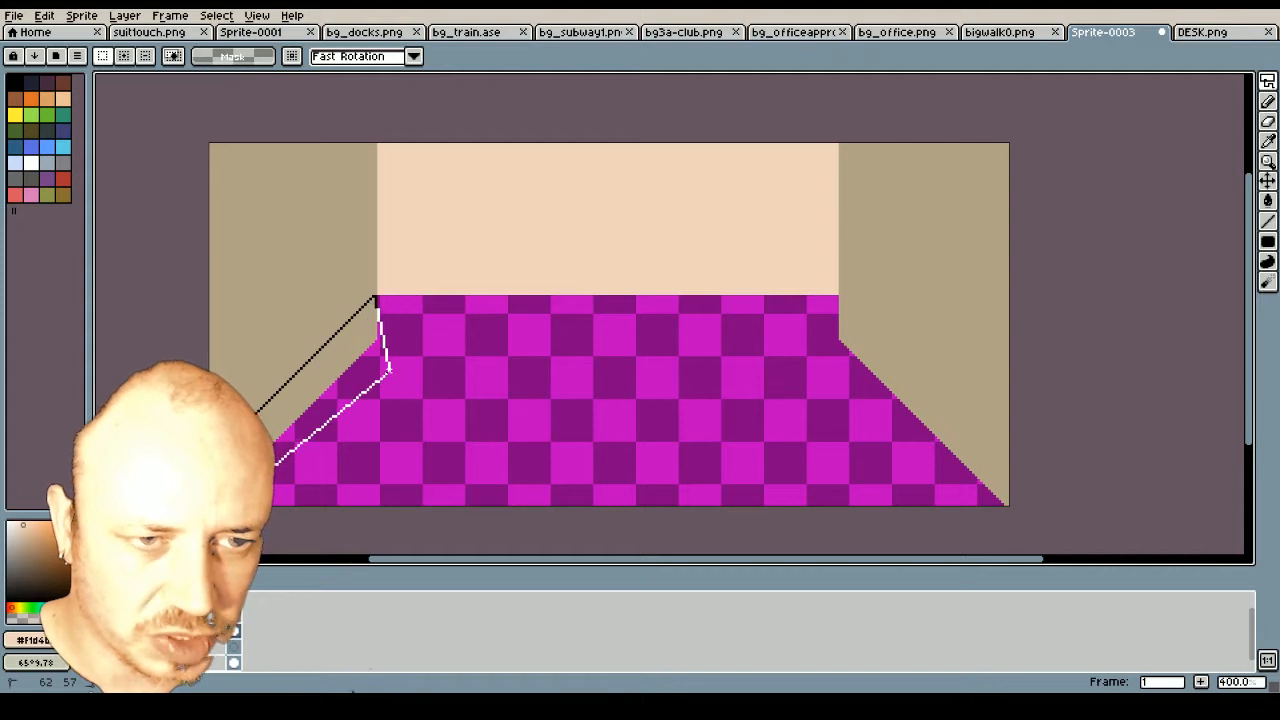
{"action": "double_click", "coordinate": [392, 378]}
{"action": "key", "text": "Delete"}
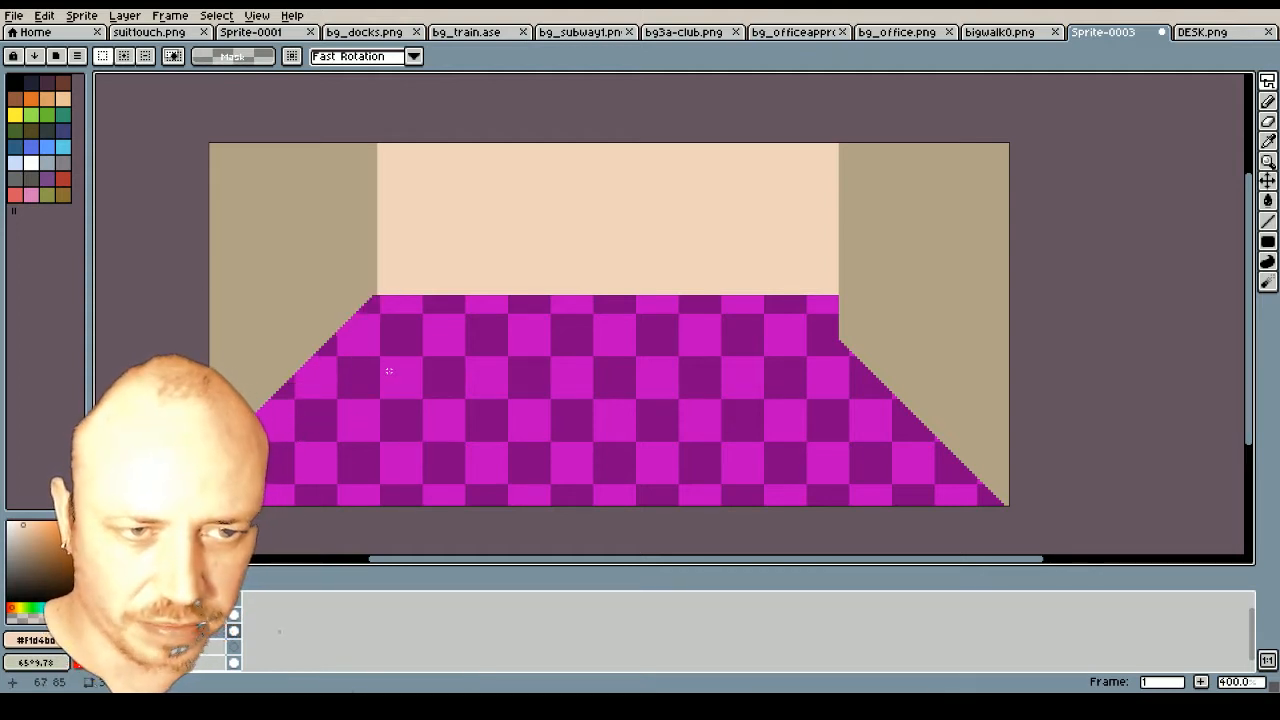
Trim the base of the right side wall along a mirrored diagonal from the back wall's lower-right corner to the canvas edge
{"action": "left_click", "coordinate": [840, 297]}
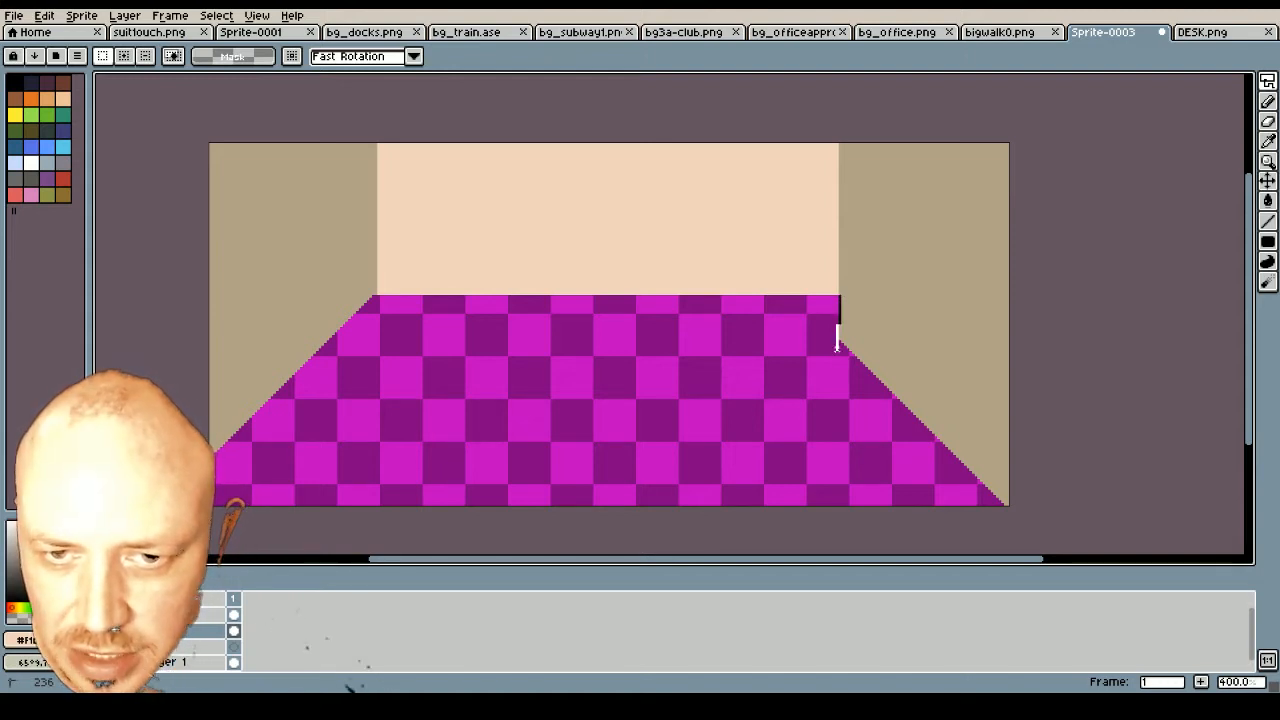
{"action": "left_click", "coordinate": [840, 362]}
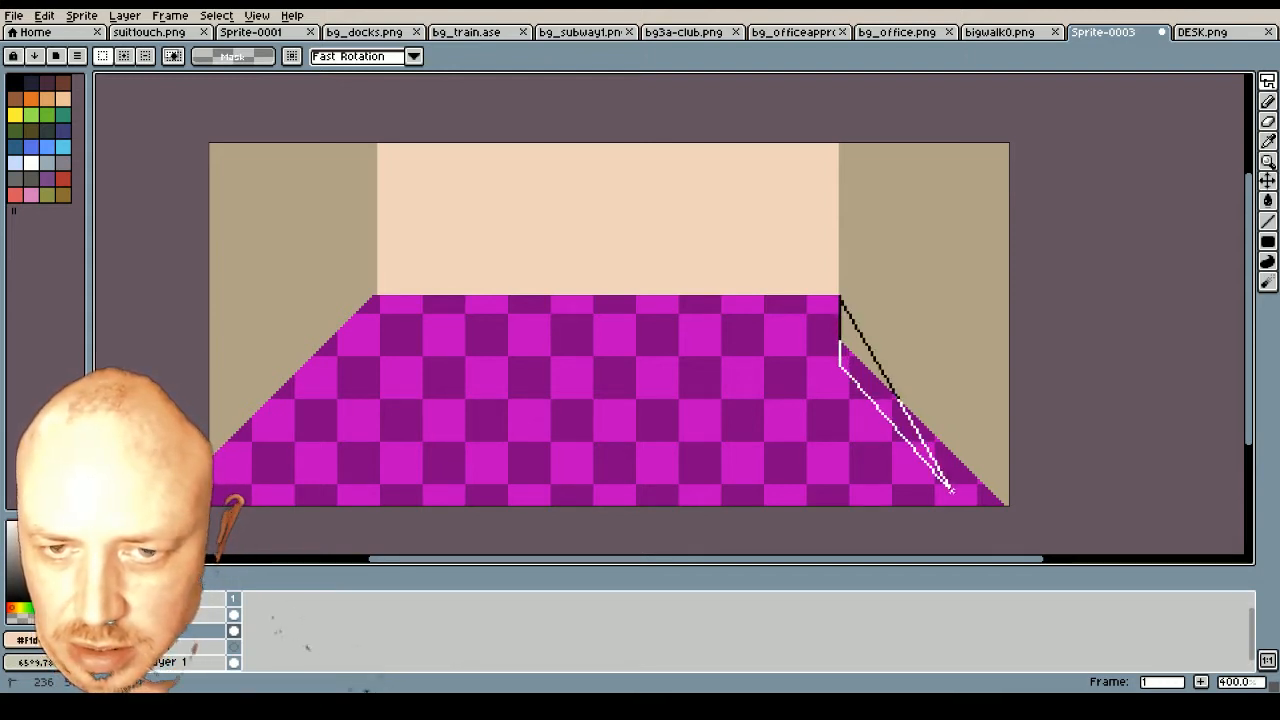
{"action": "left_click", "coordinate": [1004, 506]}
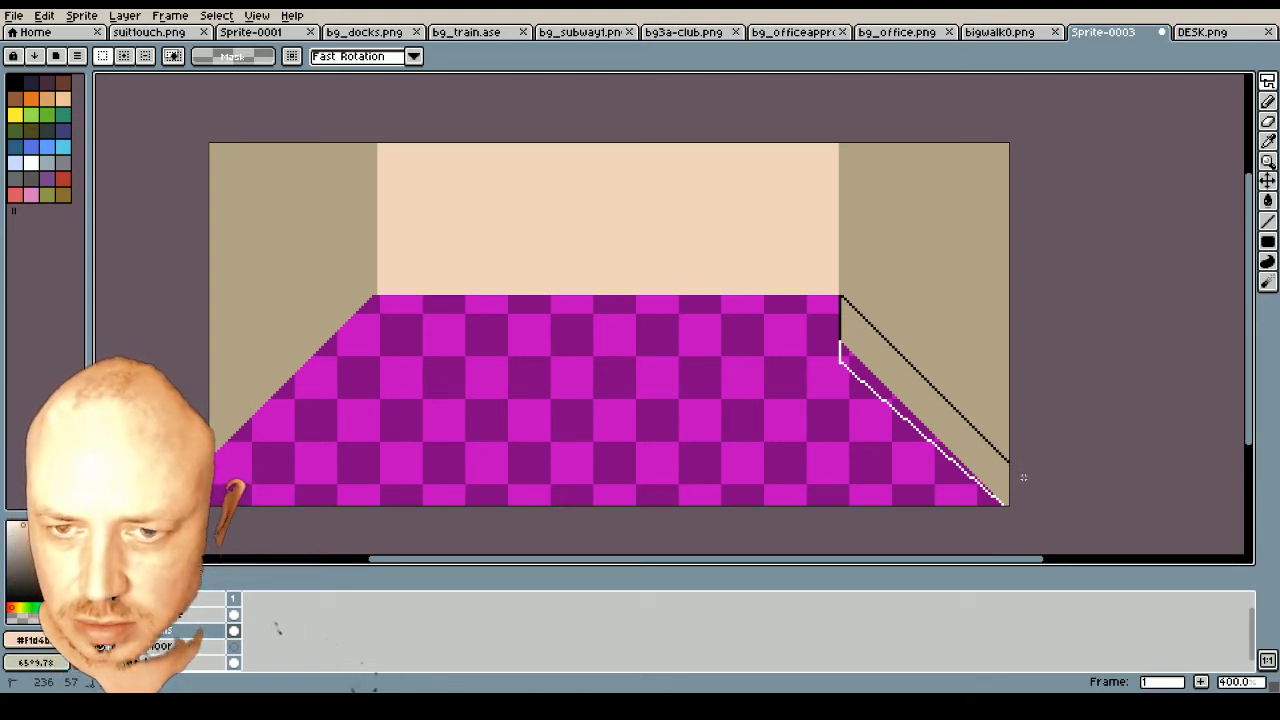
{"action": "double_click", "coordinate": [1023, 477]}
{"action": "key", "text": "Delete"}
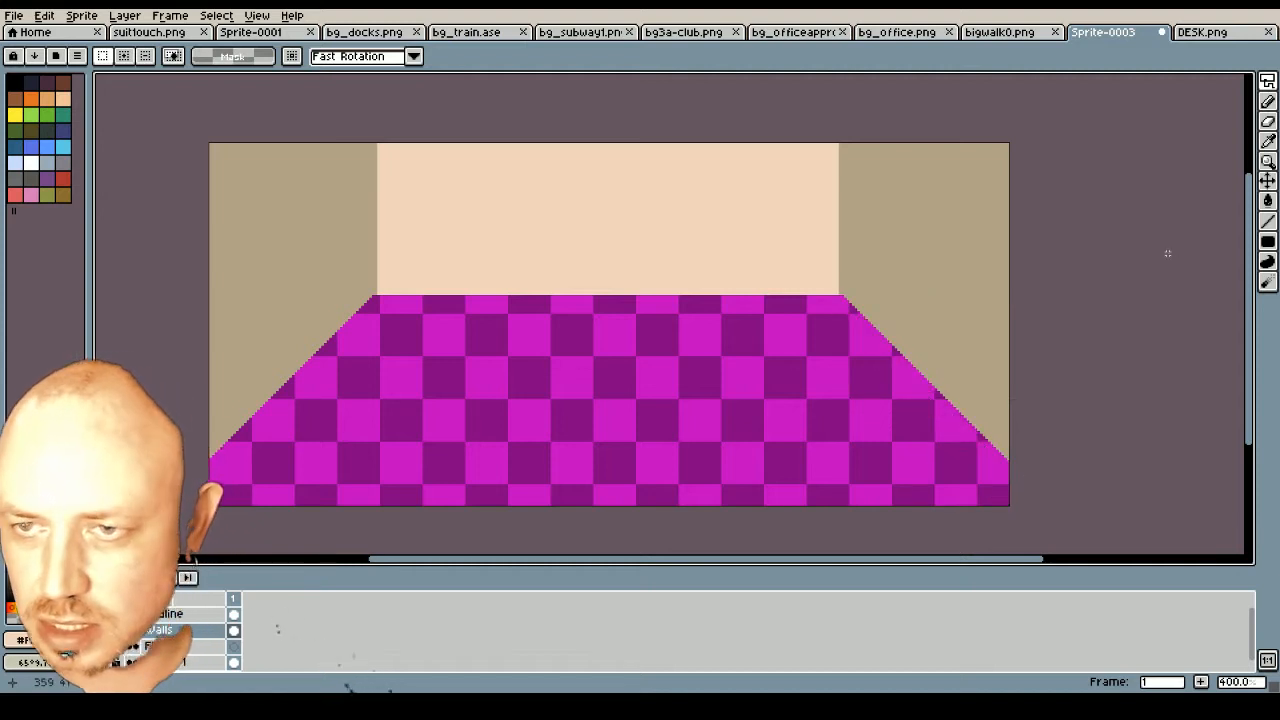
Clean up the diagonal lower edges of both side walls with one-pixel beige lines from the back wall's corners to the canvas edges
{"action": "left_click", "coordinate": [1268, 221]}
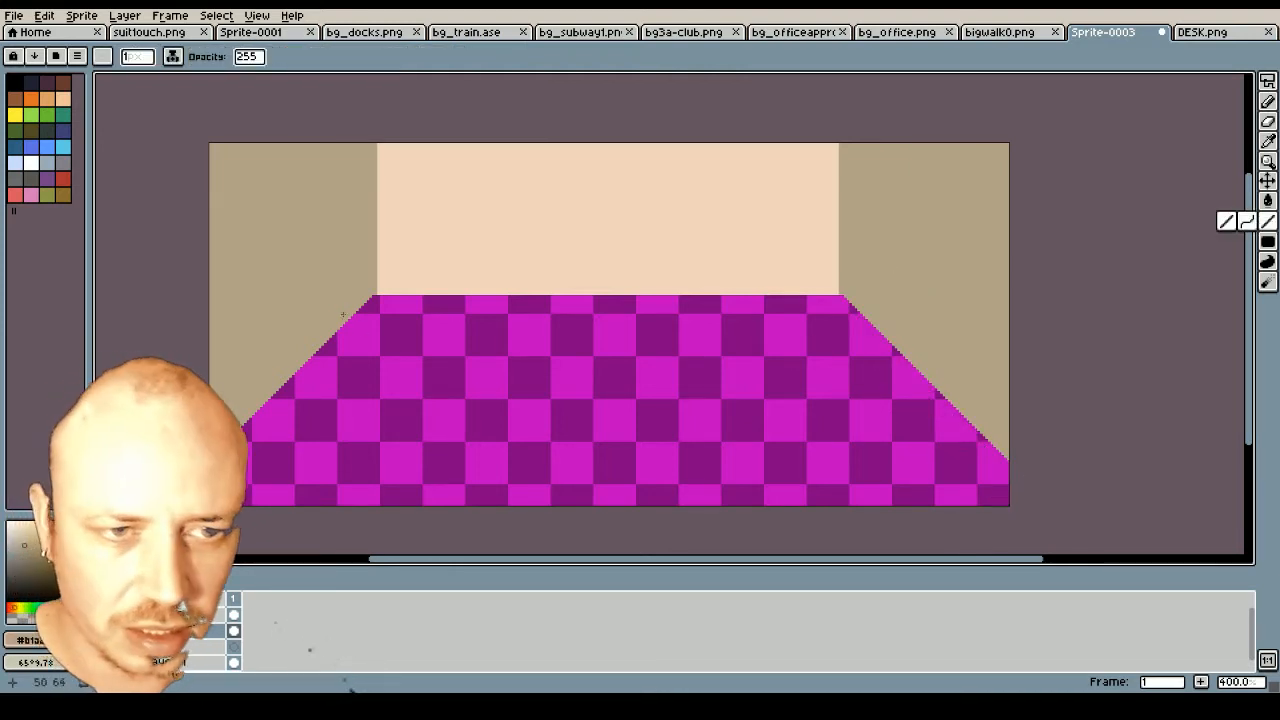
{"action": "left_click_drag", "start_coordinate": [373, 295], "coordinate": [207, 461]}
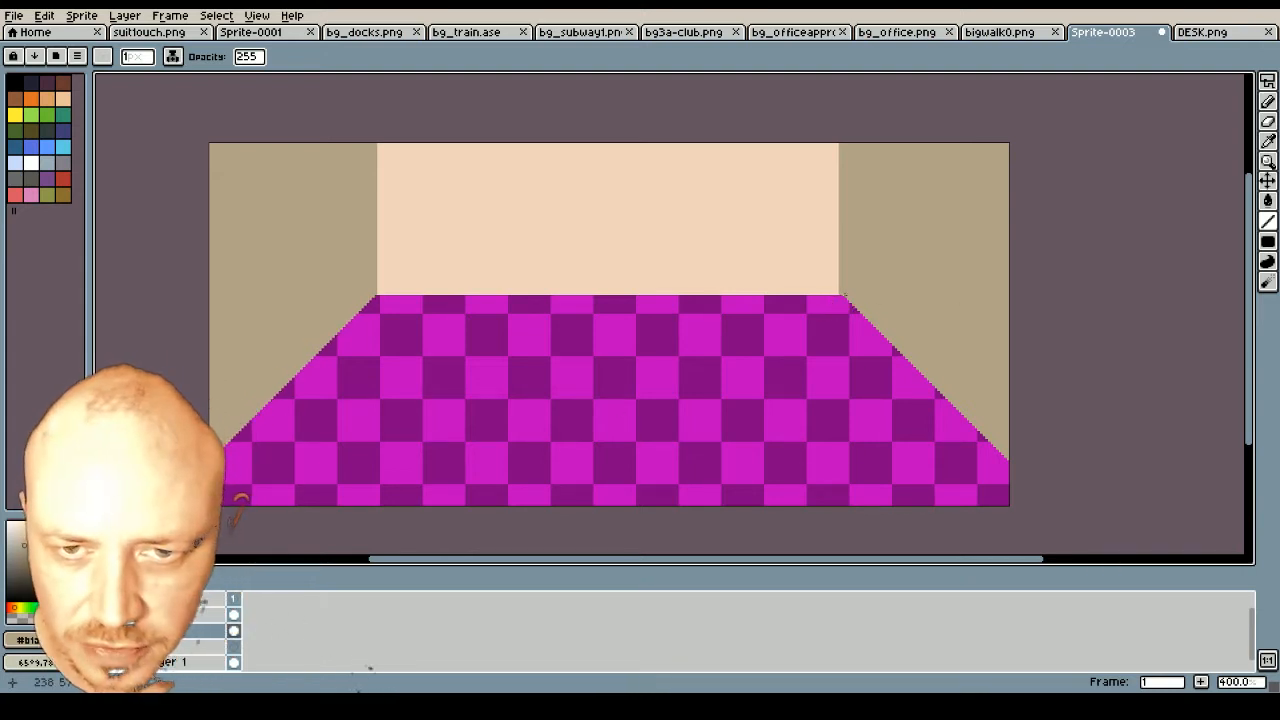
{"action": "left_click_drag", "start_coordinate": [843, 297], "coordinate": [1020, 476]}
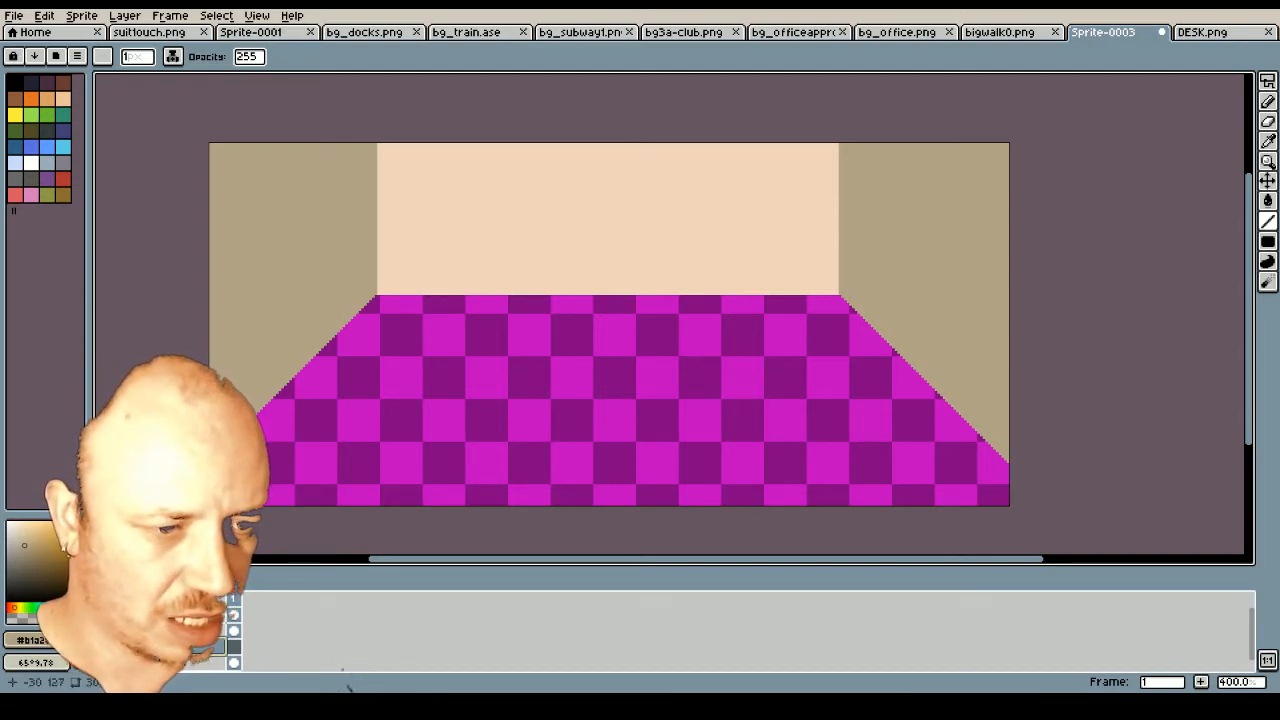
Cover the floor with a filled muted-blue rectangle on the floor layer beneath the walls, and show the midline layer
{"action": "left_click", "coordinate": [47, 147]}
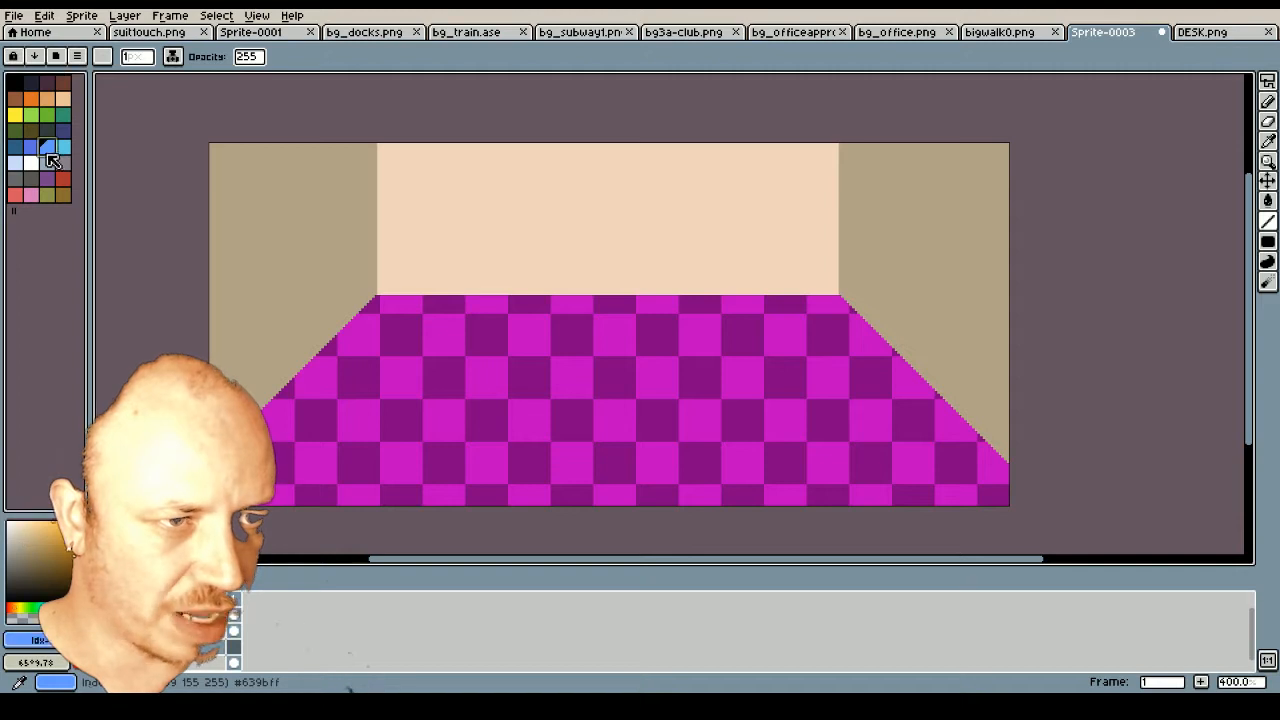
{"action": "left_click", "coordinate": [45, 559]}
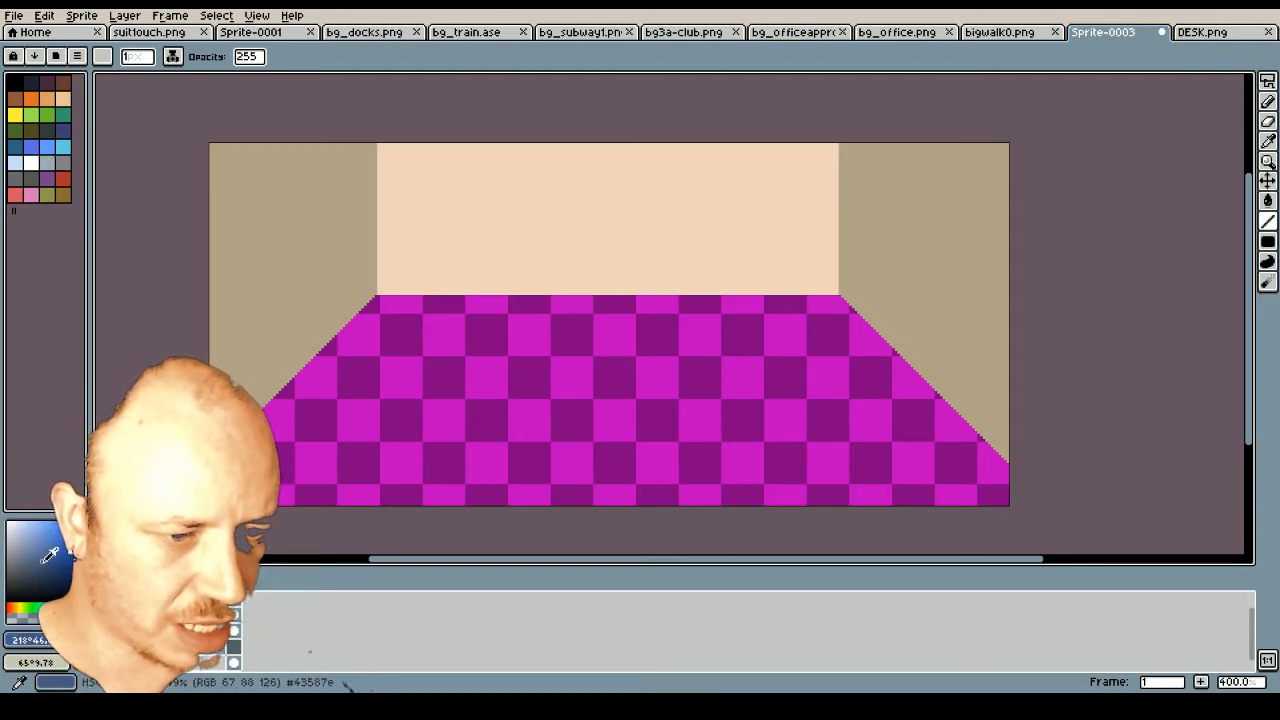
{"action": "left_click_drag", "start_coordinate": [42, 562], "coordinate": [41, 544]}
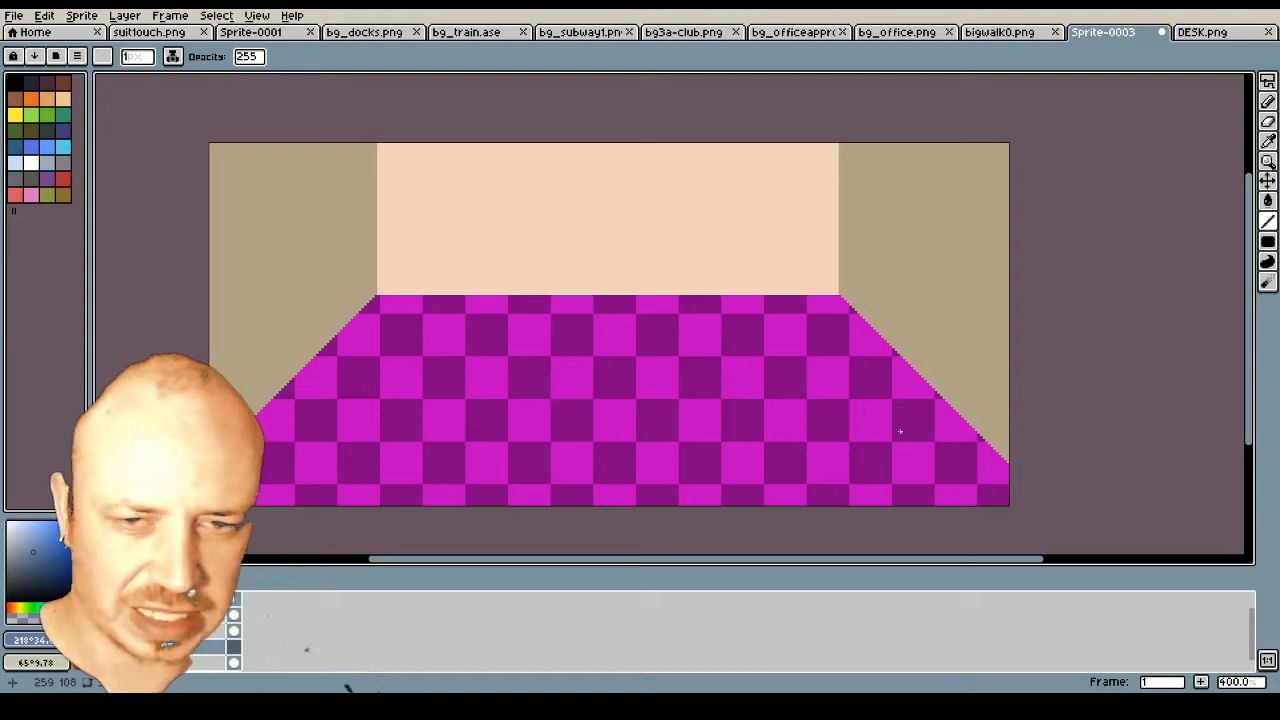
{"action": "left_click", "coordinate": [1267, 241]}
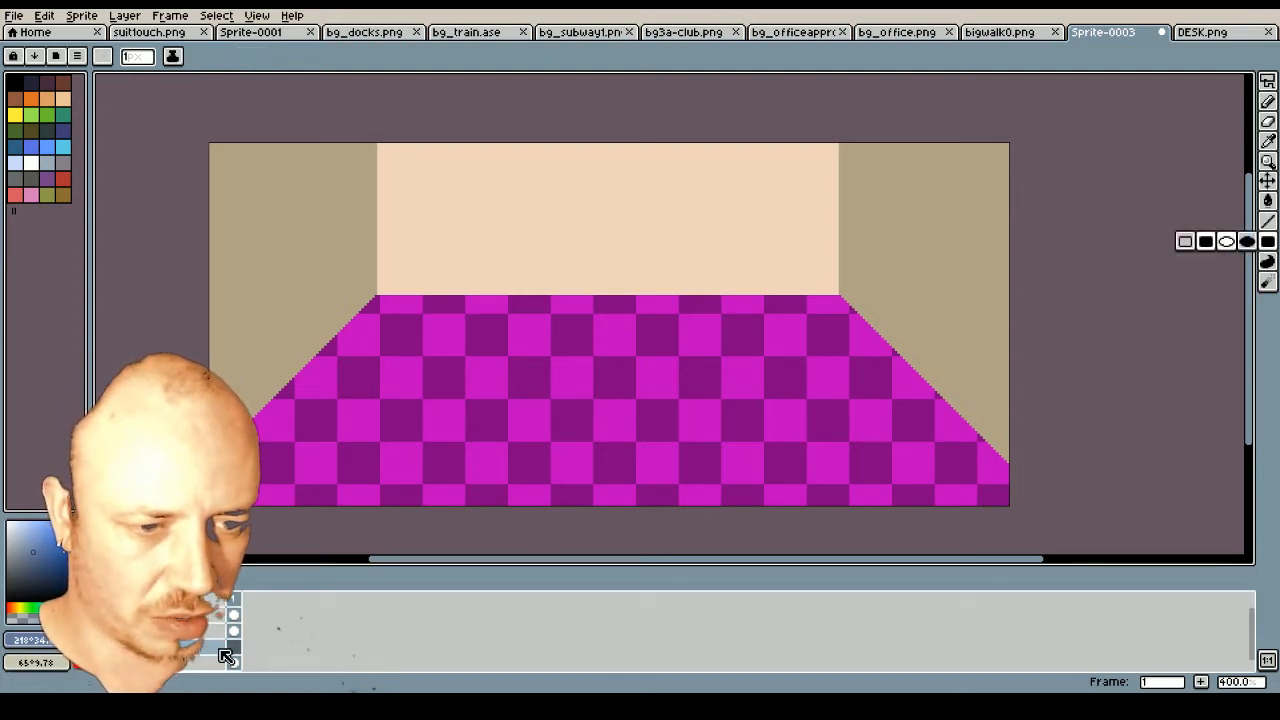
{"action": "left_click_drag", "start_coordinate": [176, 264], "coordinate": [1045, 530]}
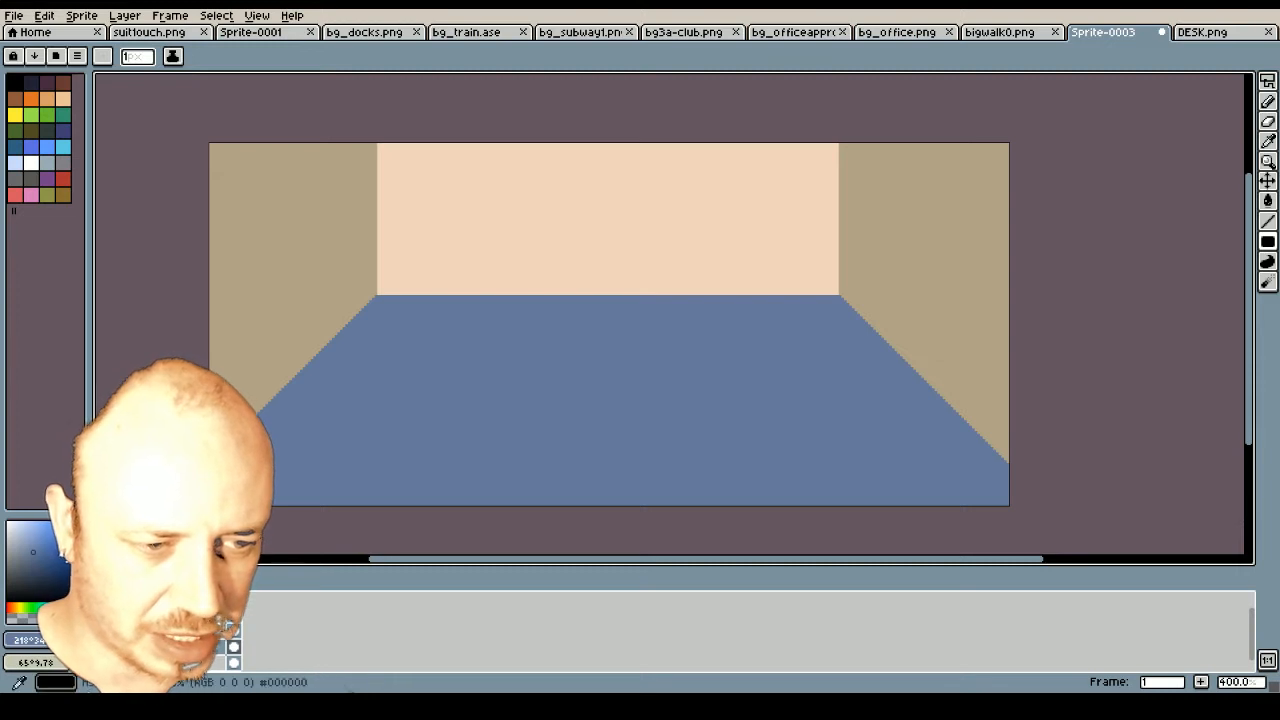
{"action": "left_click", "coordinate": [103, 615]}
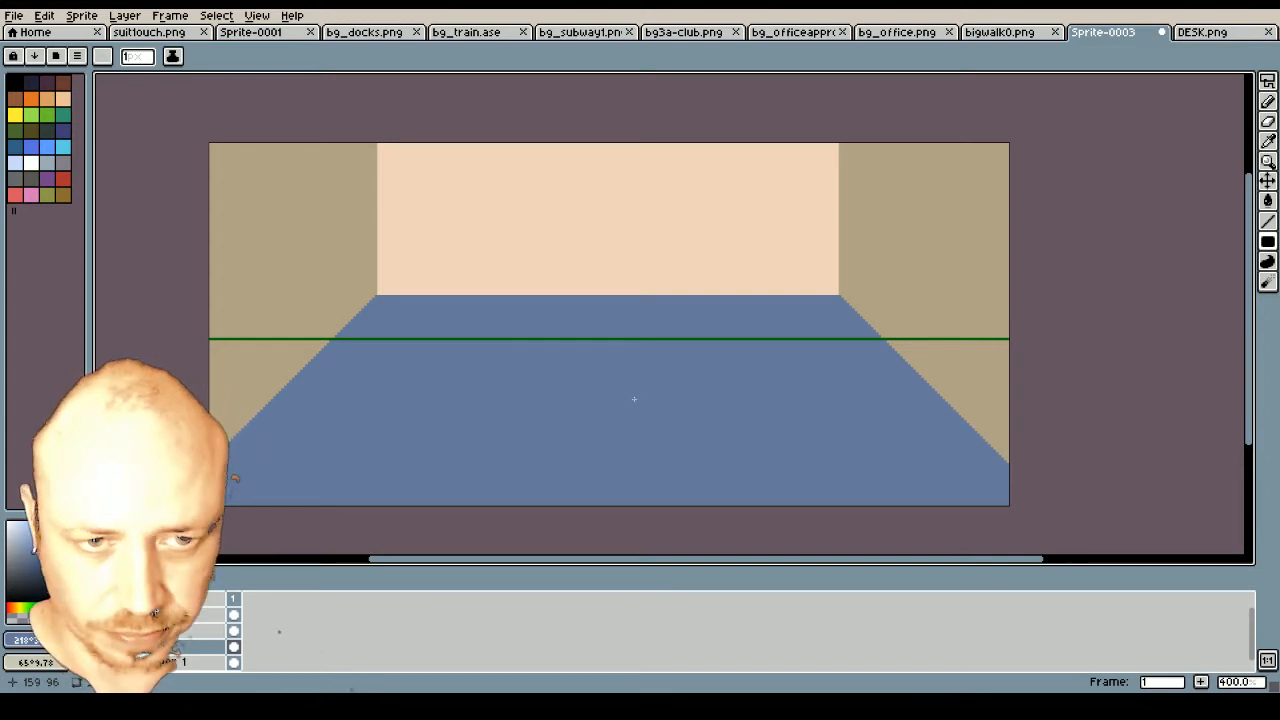
Copy the character from frame 3 of bigwalk0.png into a new layer in Sprite-0003 and stand it on the floor near the left wall
{"action": "left_click", "coordinate": [1008, 34]}
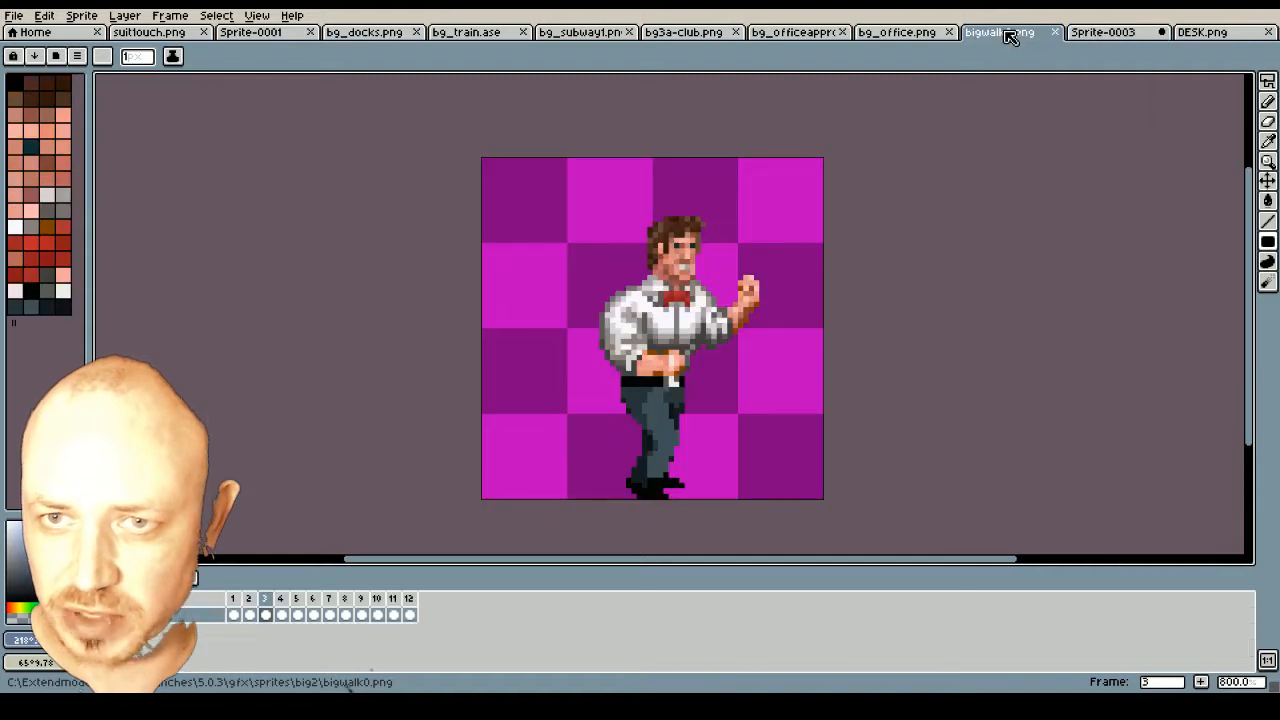
{"action": "key", "text": "ctrl+a"}
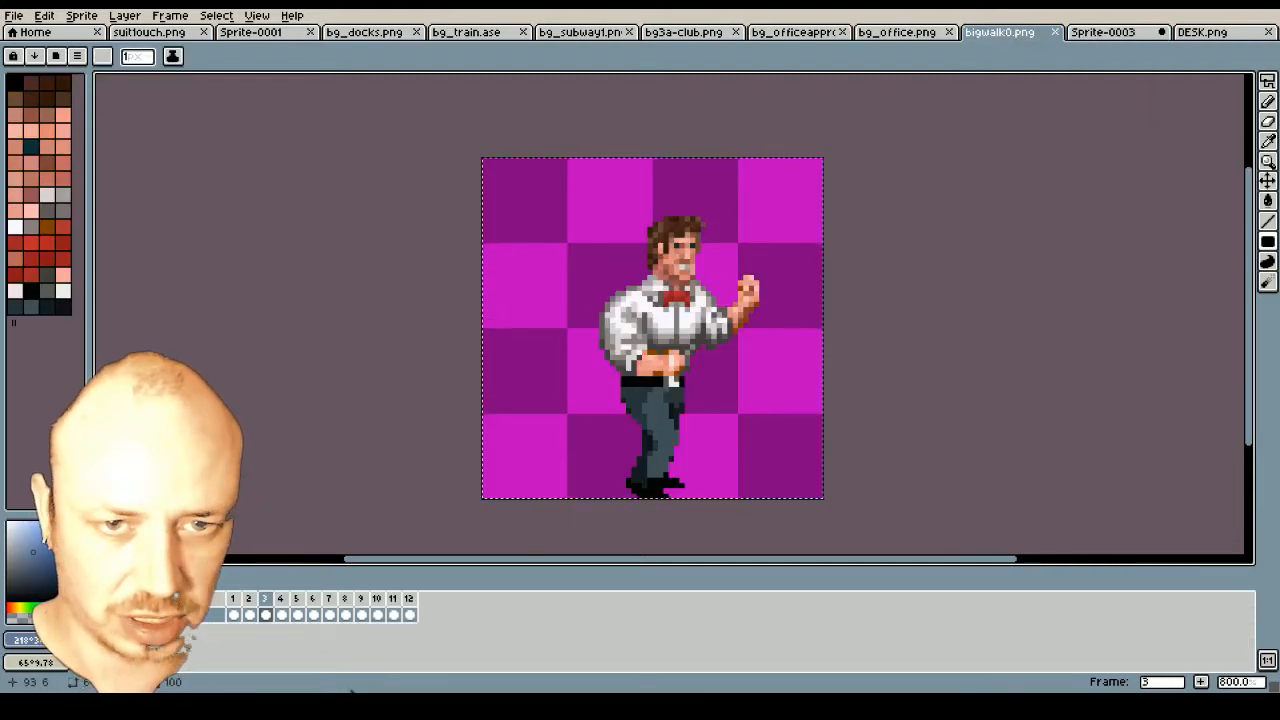
{"action": "left_click", "coordinate": [1112, 32]}
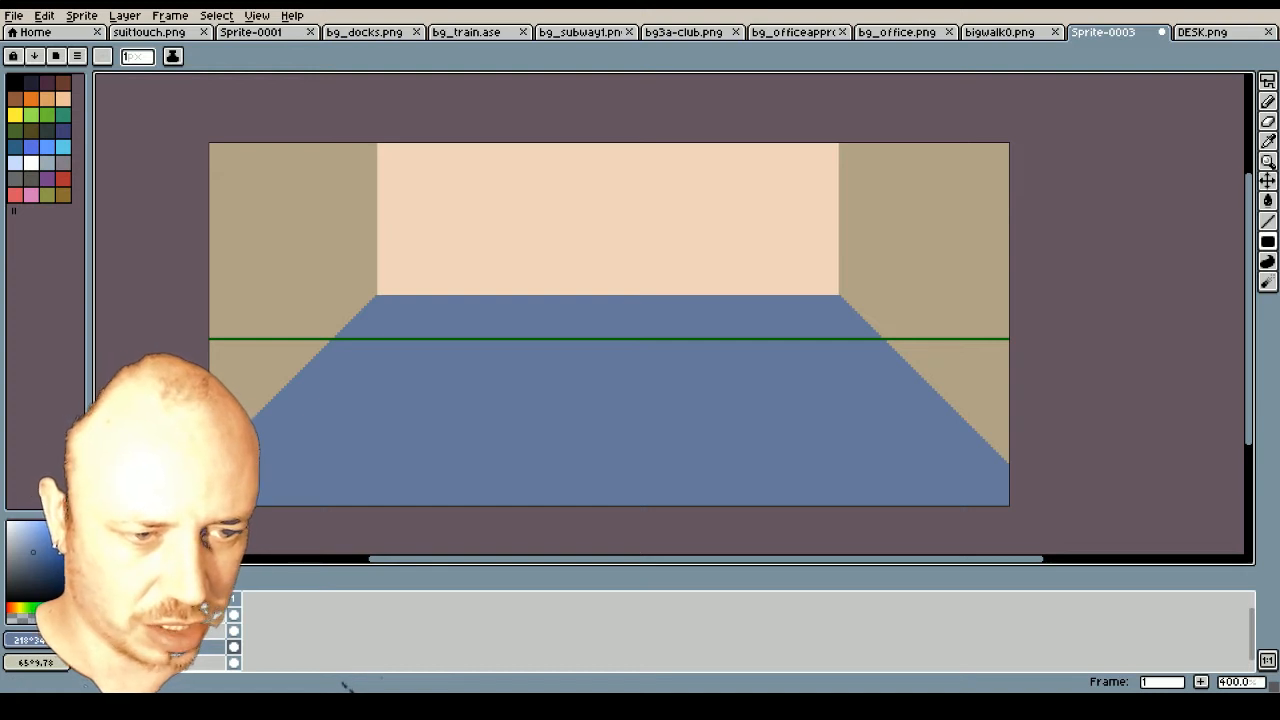
{"action": "right_click", "coordinate": [236, 600]}
{"action": "left_click", "coordinate": [248, 588]}
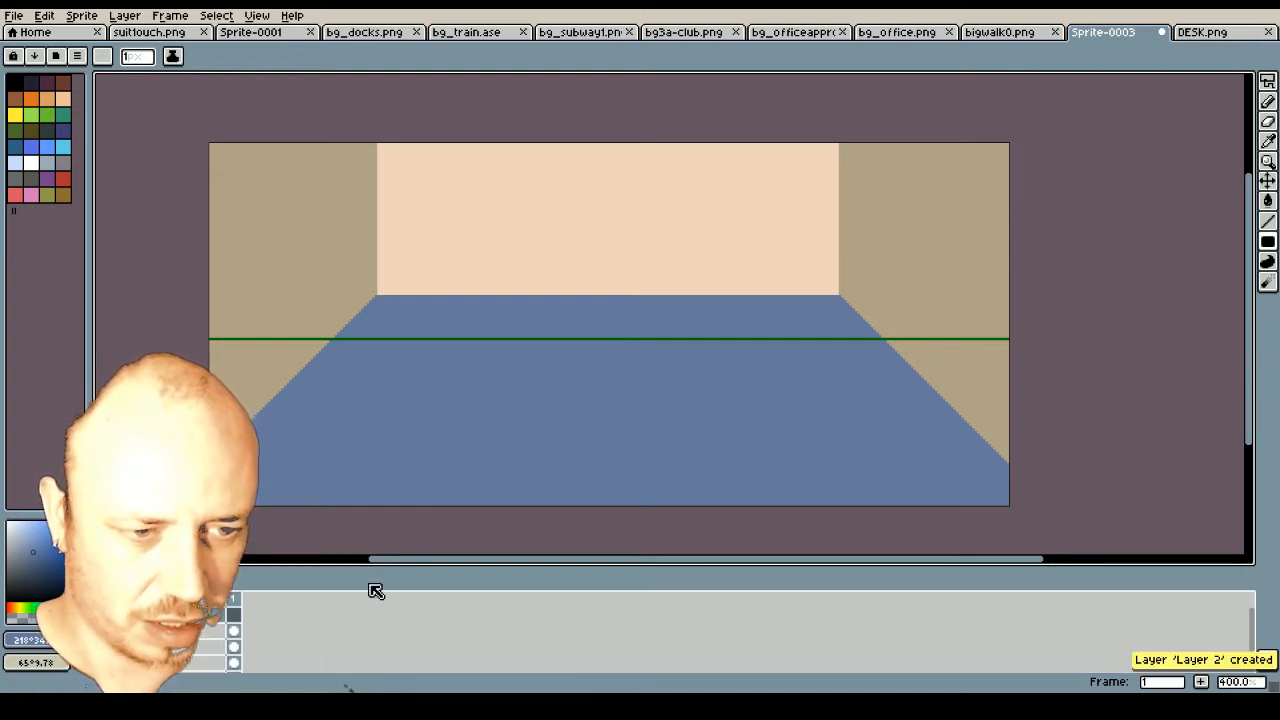
{"action": "key", "text": "ctrl+v"}
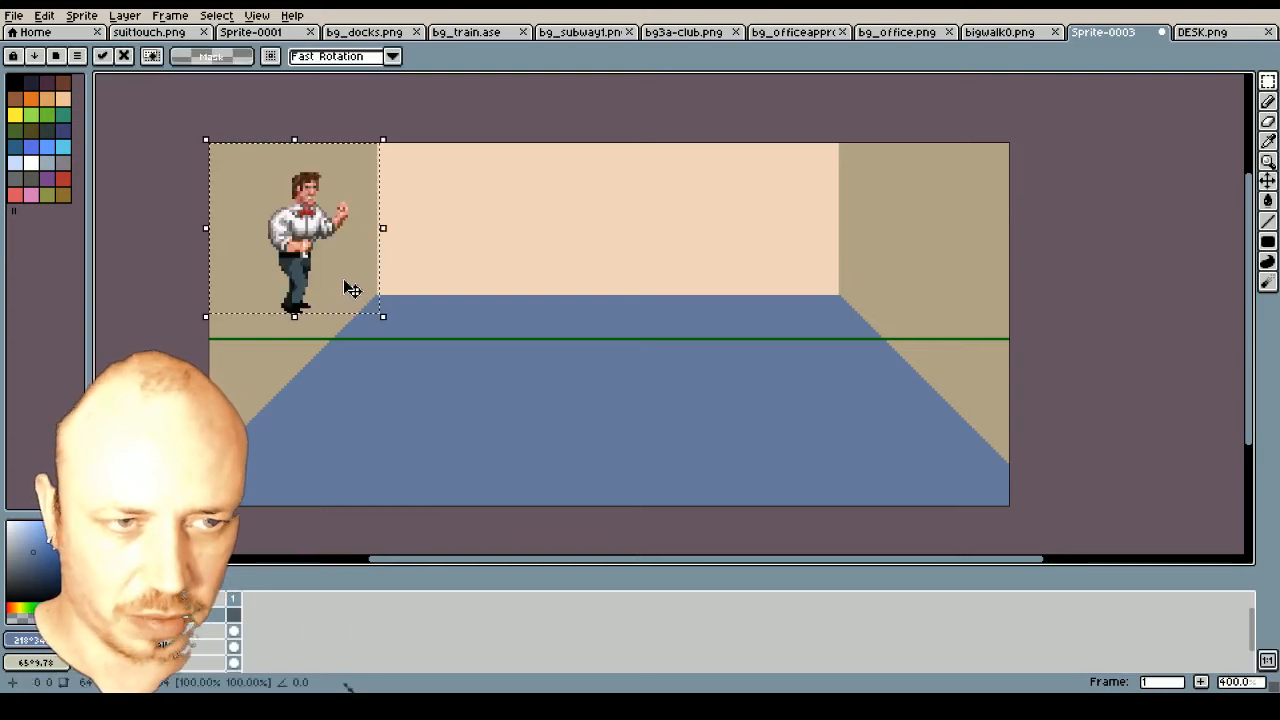
{"action": "left_click_drag", "start_coordinate": [313, 237], "coordinate": [465, 291]}
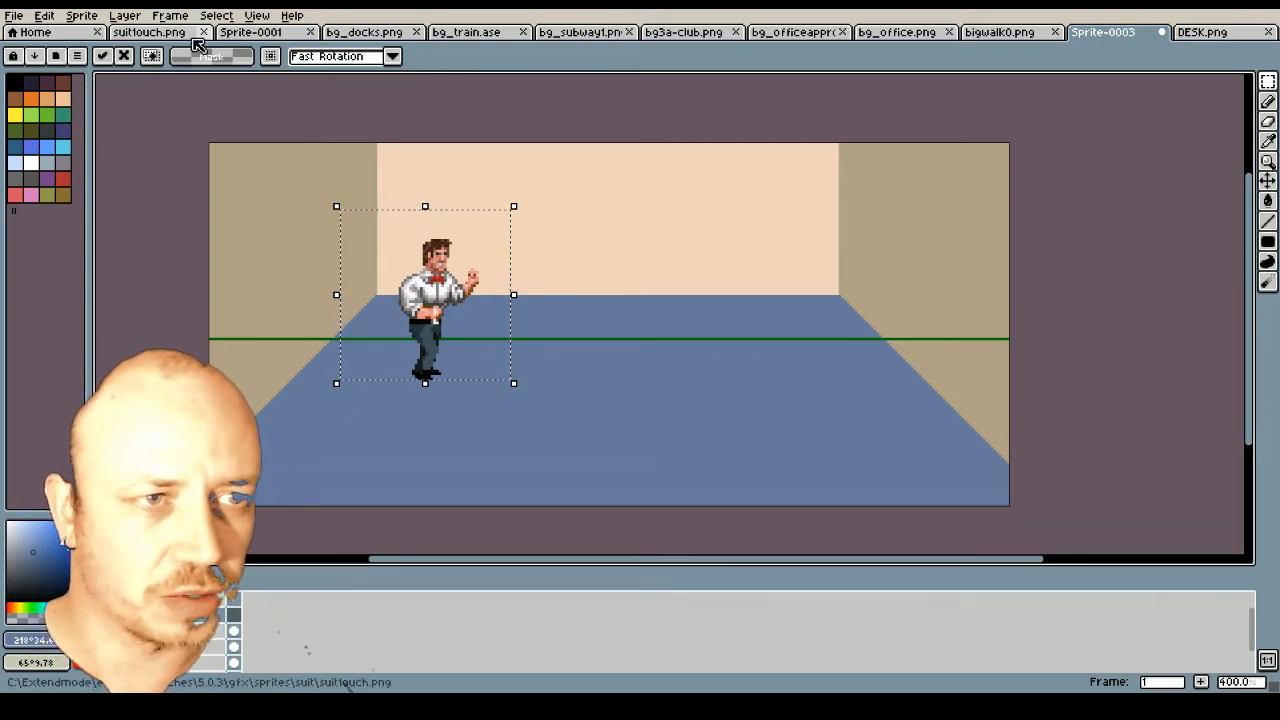
Browse for another sprite to open, going to Extendmode's eightd3/branches/5.0.3/gfx/sprites folder
{"action": "left_click", "coordinate": [150, 32]}
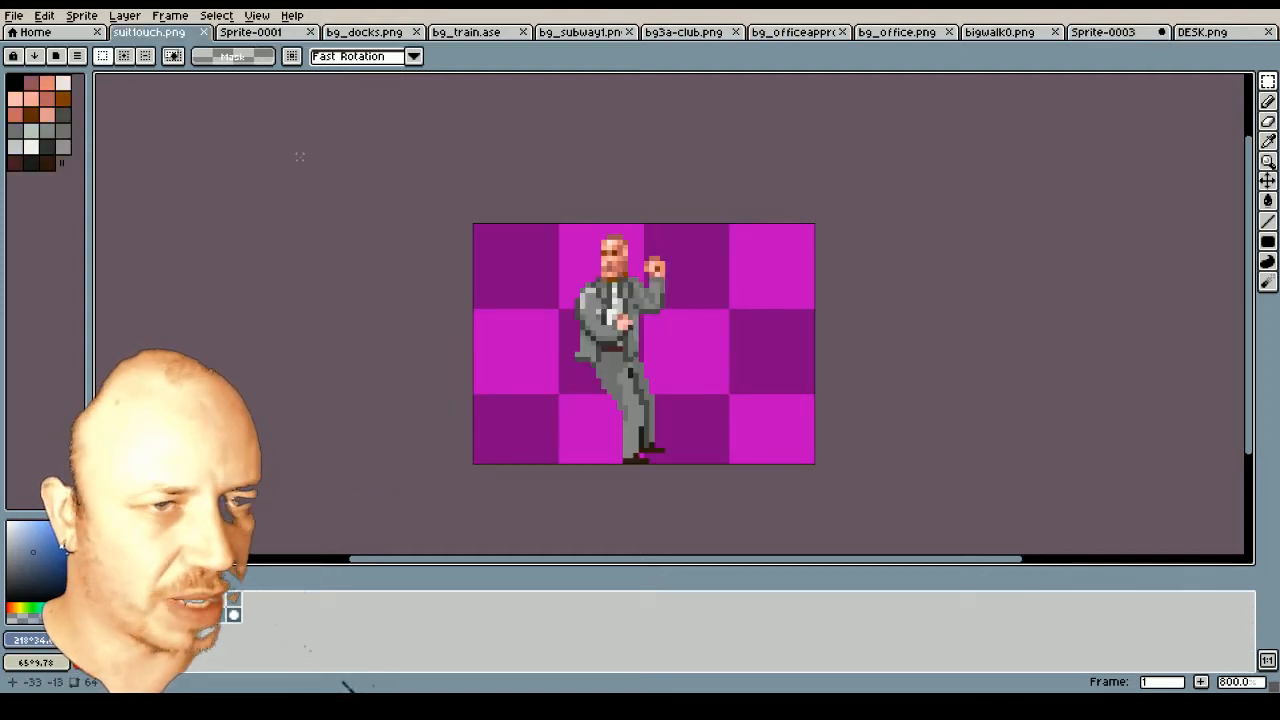
{"action": "left_click", "coordinate": [15, 17]}
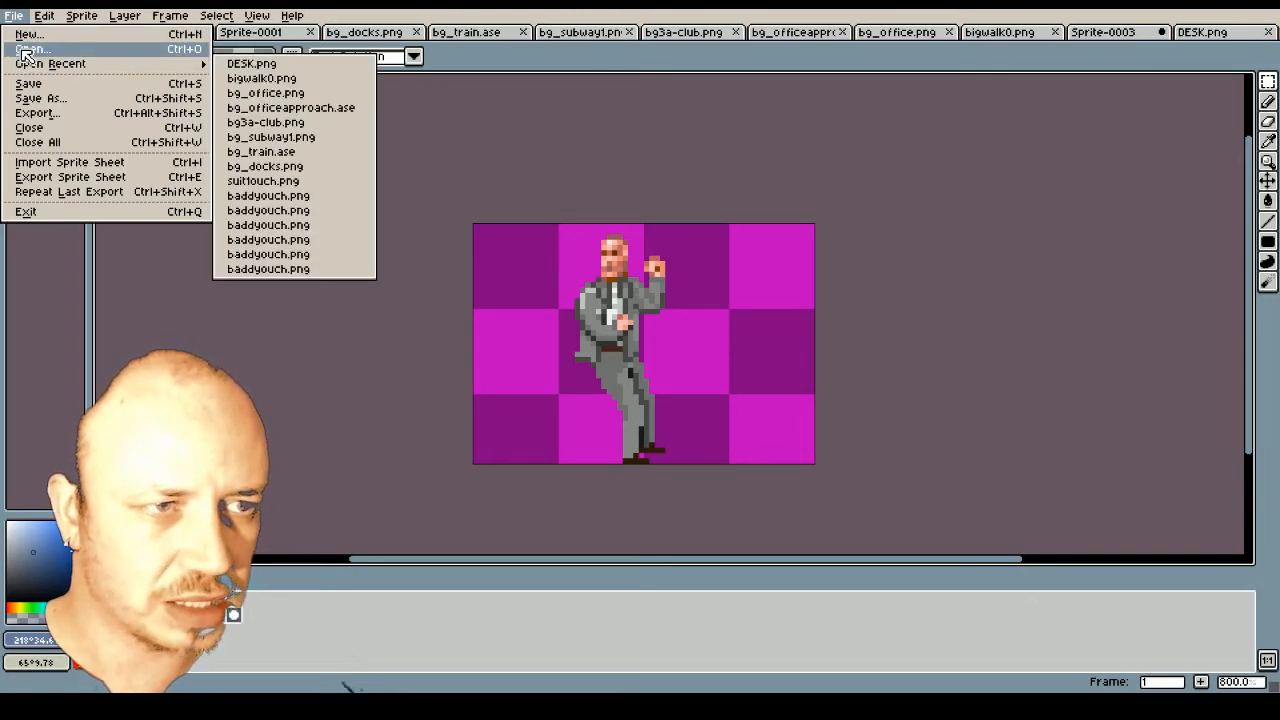
{"action": "left_click", "coordinate": [25, 50]}
{"action": "left_click", "coordinate": [128, 77]}
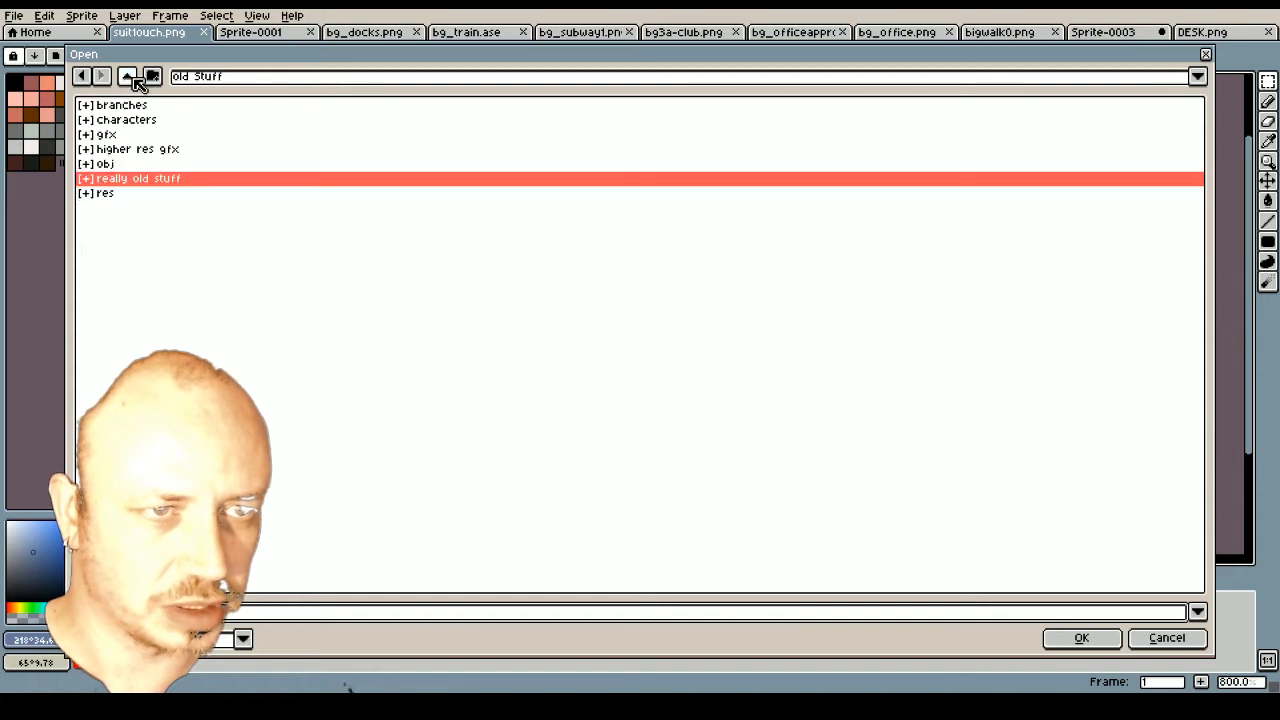
{"action": "left_click", "coordinate": [128, 77]}
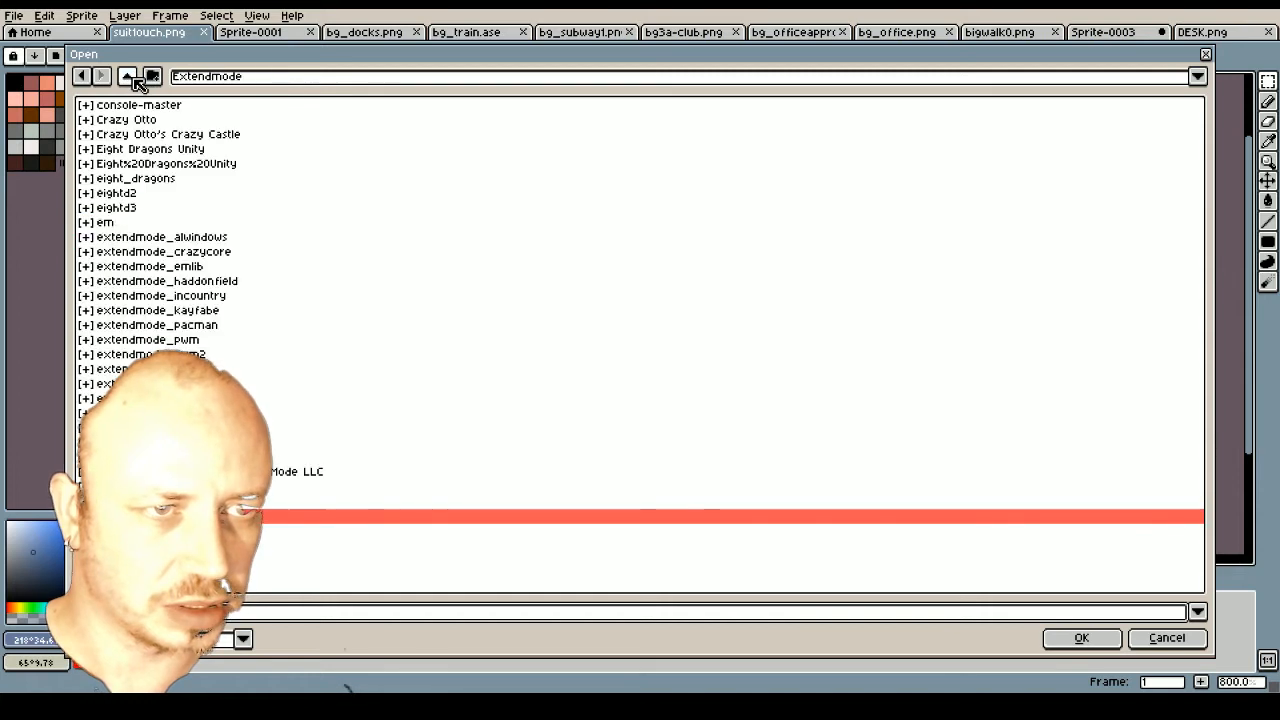
{"action": "double_click", "coordinate": [131, 208]}
{"action": "double_click", "coordinate": [113, 108]}
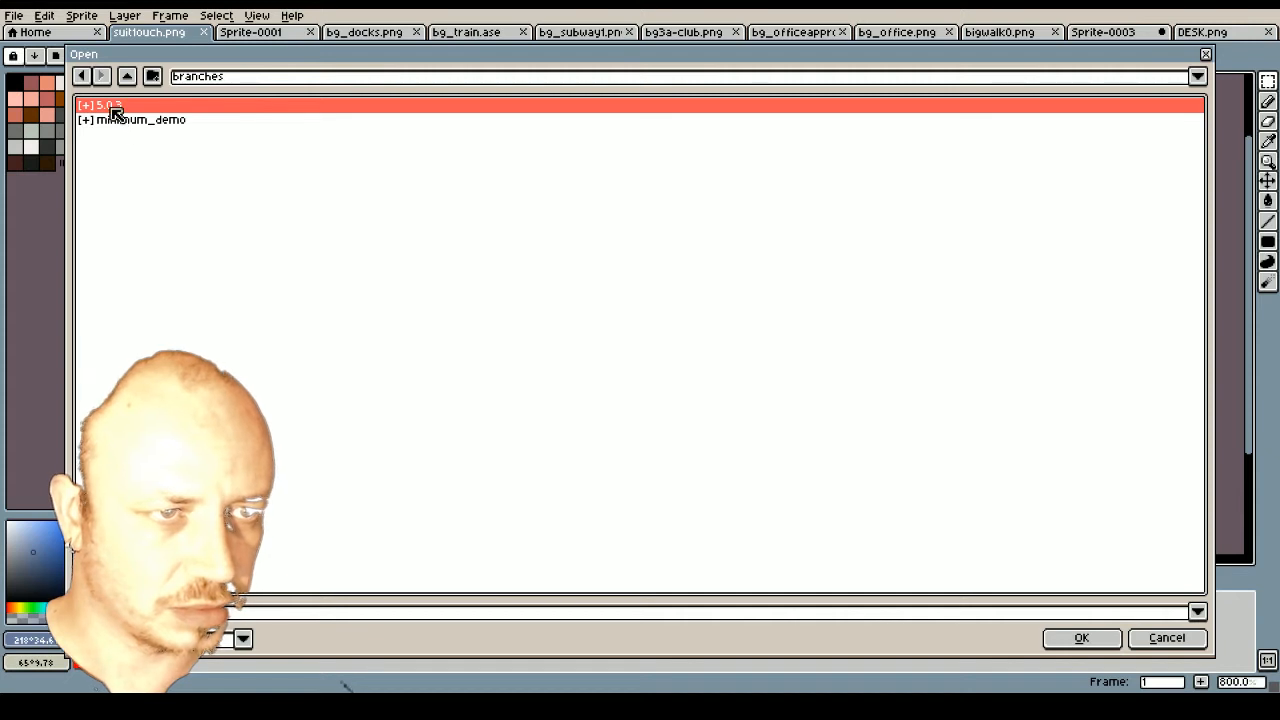
{"action": "double_click", "coordinate": [113, 108]}
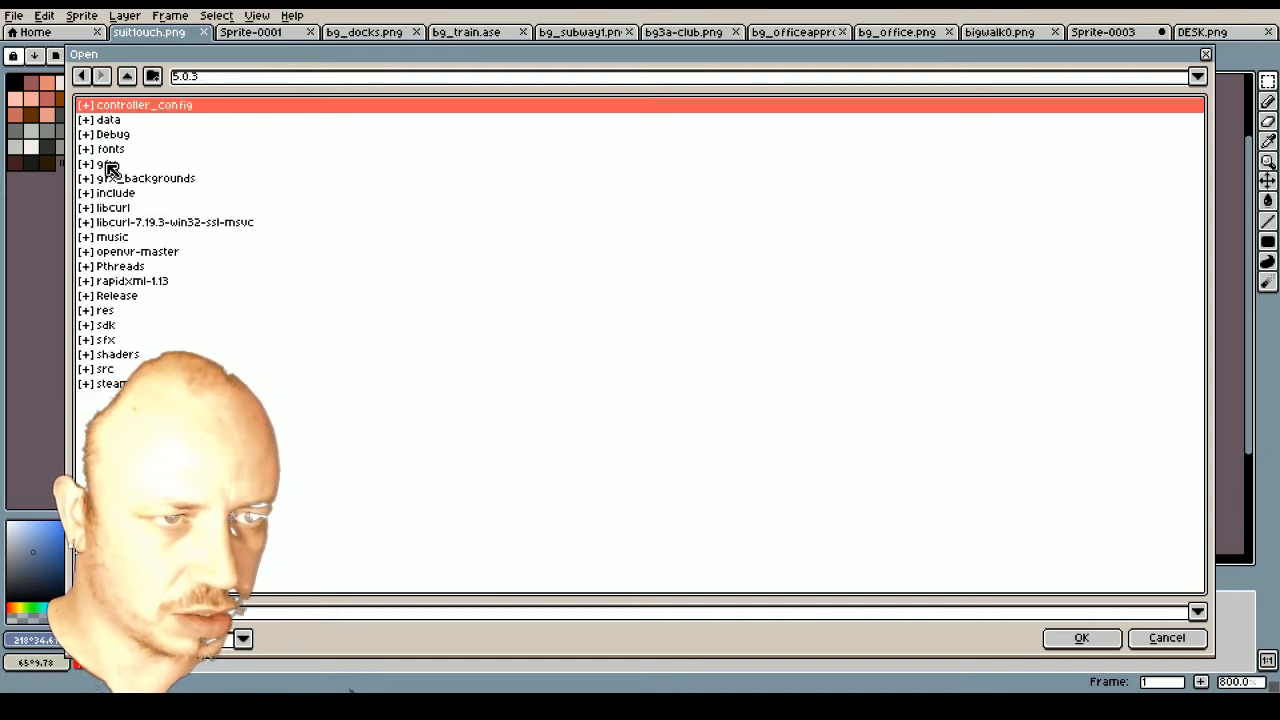
{"action": "double_click", "coordinate": [110, 167]}
{"action": "double_click", "coordinate": [123, 122]}
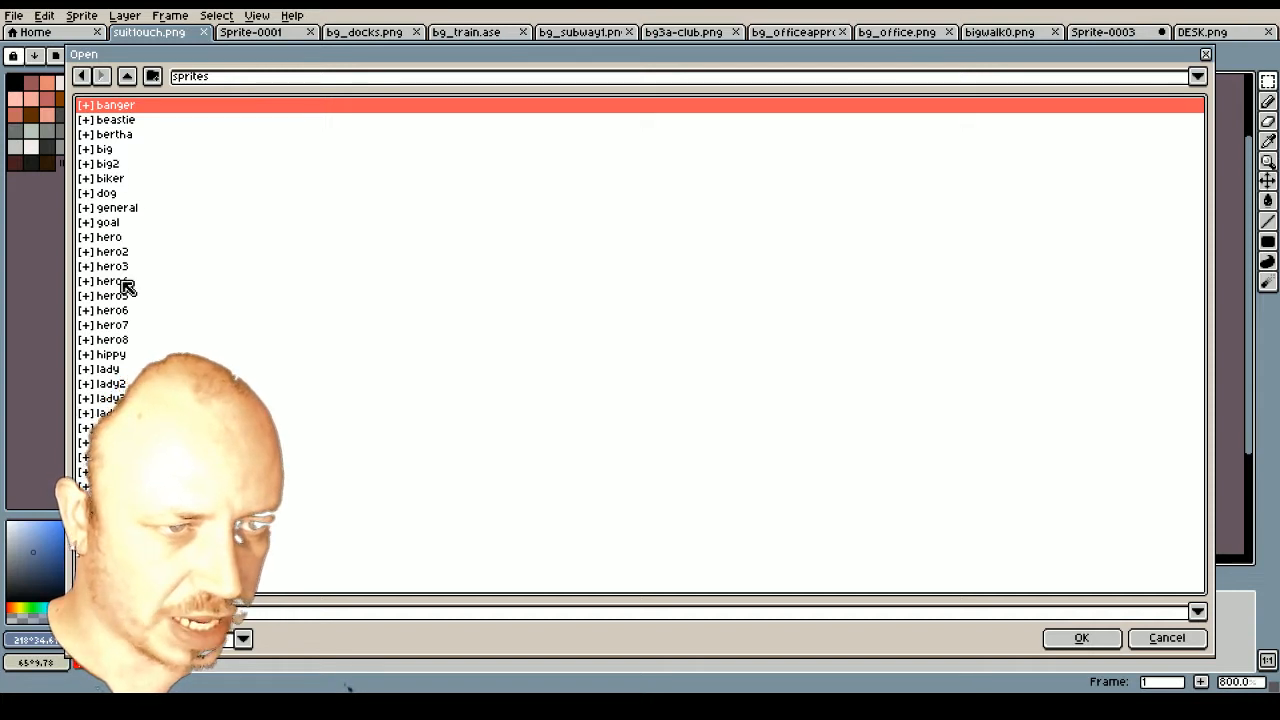
Open xherowalk0.png from the hero folder together with its numbered images as a frame sequence
{"action": "double_click", "coordinate": [112, 238]}
{"action": "scroll", "coordinate": [278, 302], "scroll_direction": "down", "scroll_amount": 3}
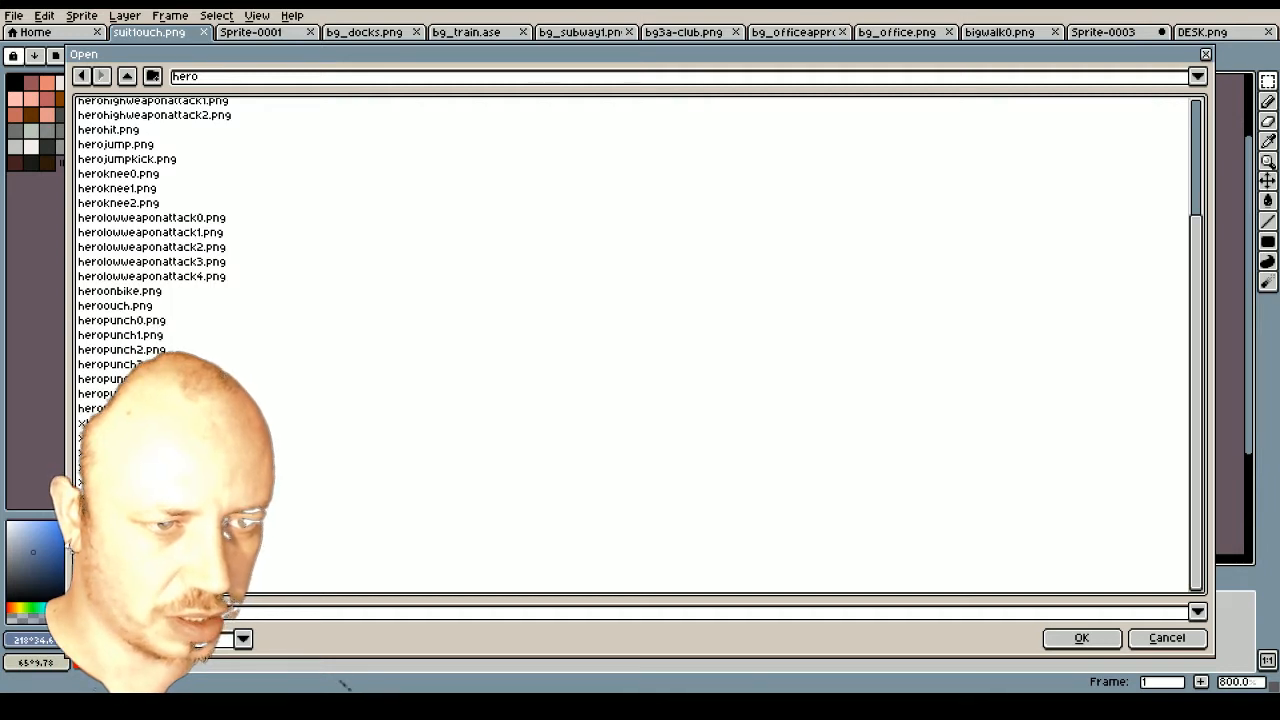
{"action": "double_click", "coordinate": [120, 423]}
{"action": "left_click", "coordinate": [599, 420]}
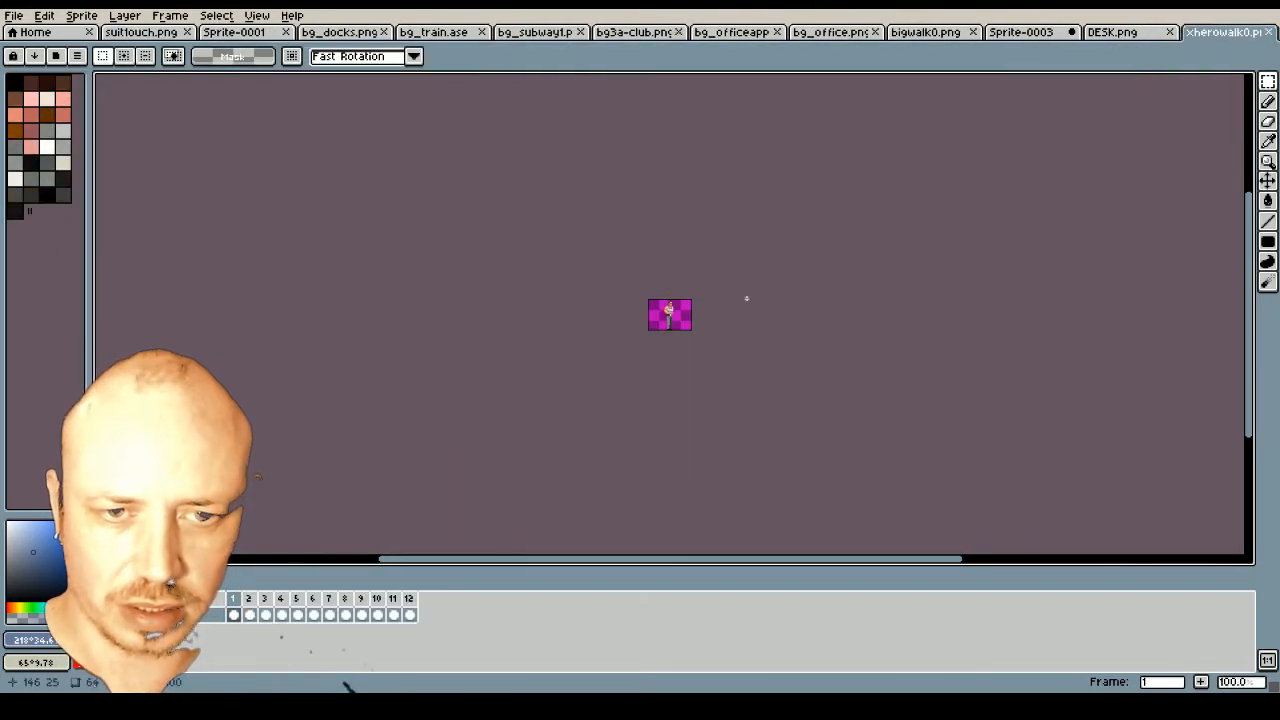
Copy the whole first frame of the hero walk into Sprite-0003 and stand it on the floor near the room's middle
{"action": "scroll", "coordinate": [710, 315], "scroll_direction": "up", "scroll_amount": 6}
{"action": "key", "text": "Return"}
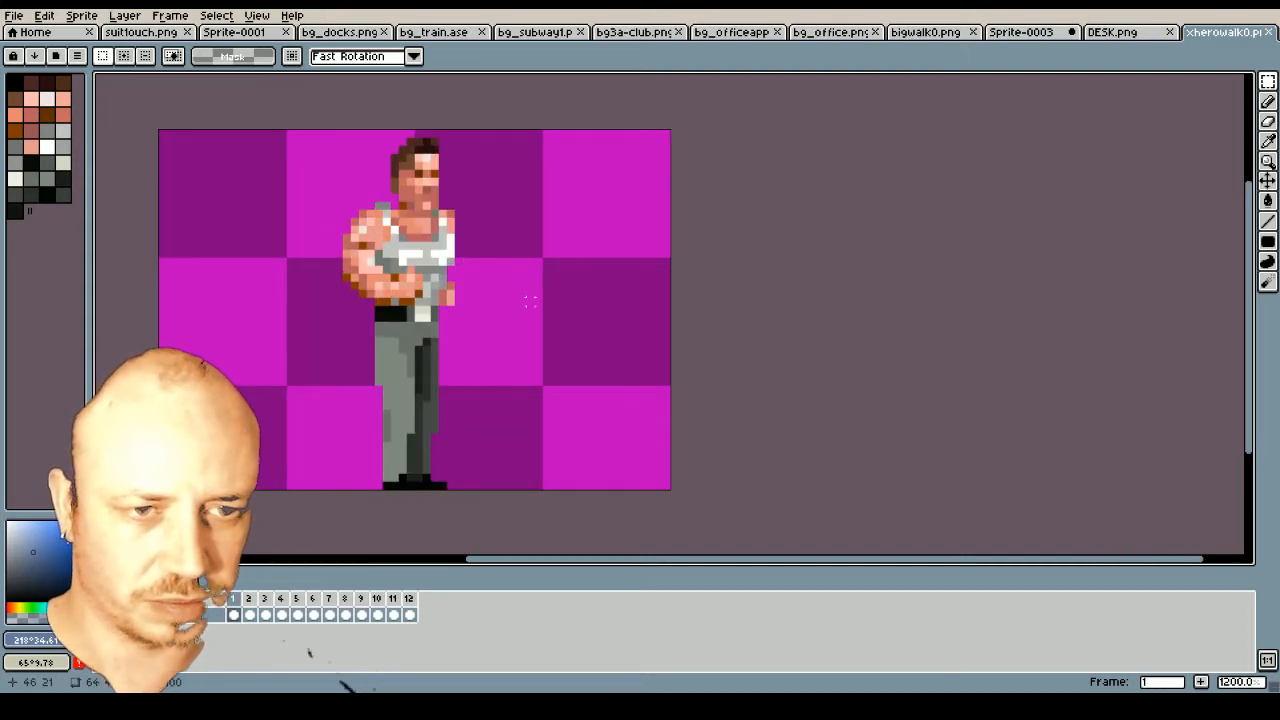
{"action": "key", "text": "ctrl+a"}
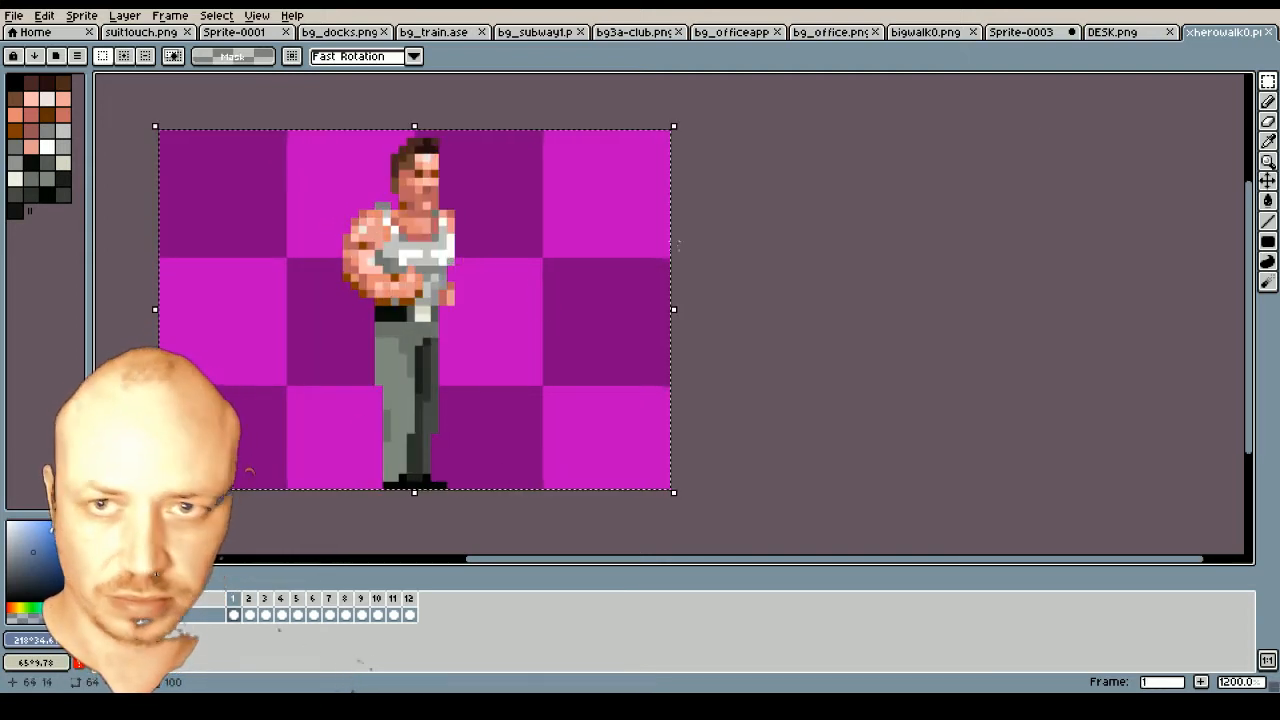
{"action": "left_click", "coordinate": [1050, 33]}
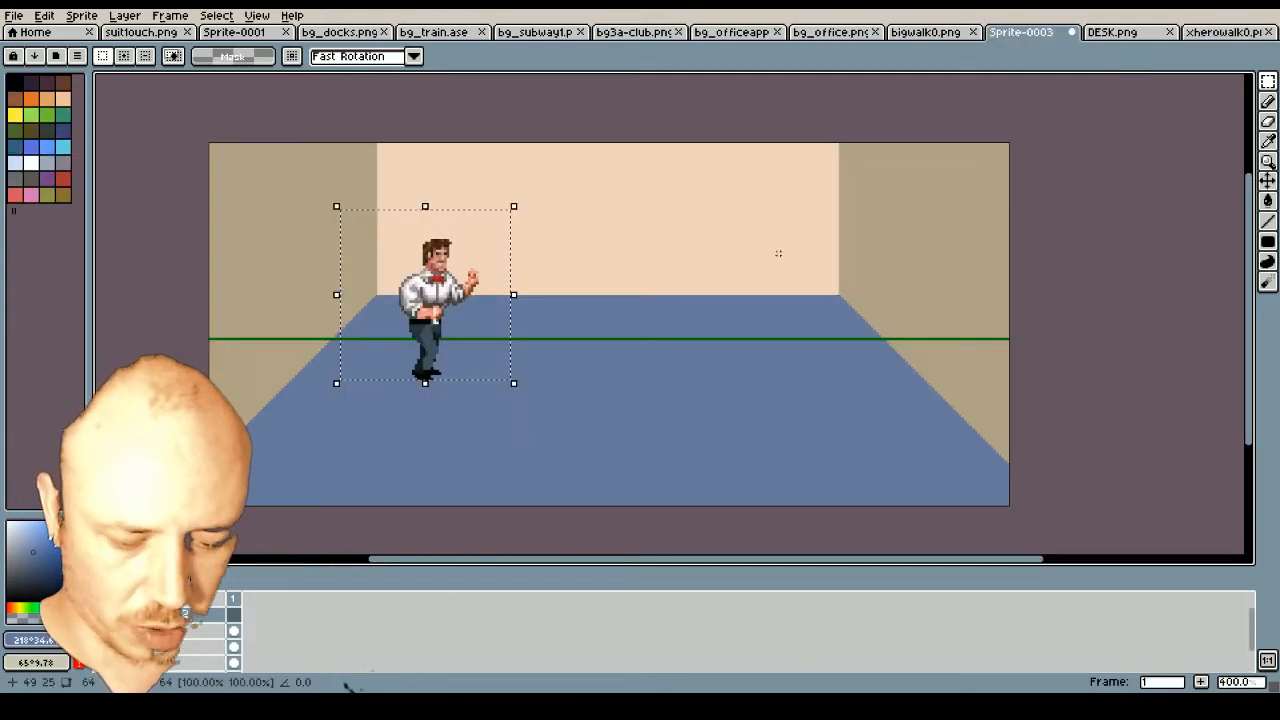
{"action": "key", "text": "ctrl+v"}
{"action": "left_click_drag", "start_coordinate": [294, 210], "coordinate": [660, 330]}
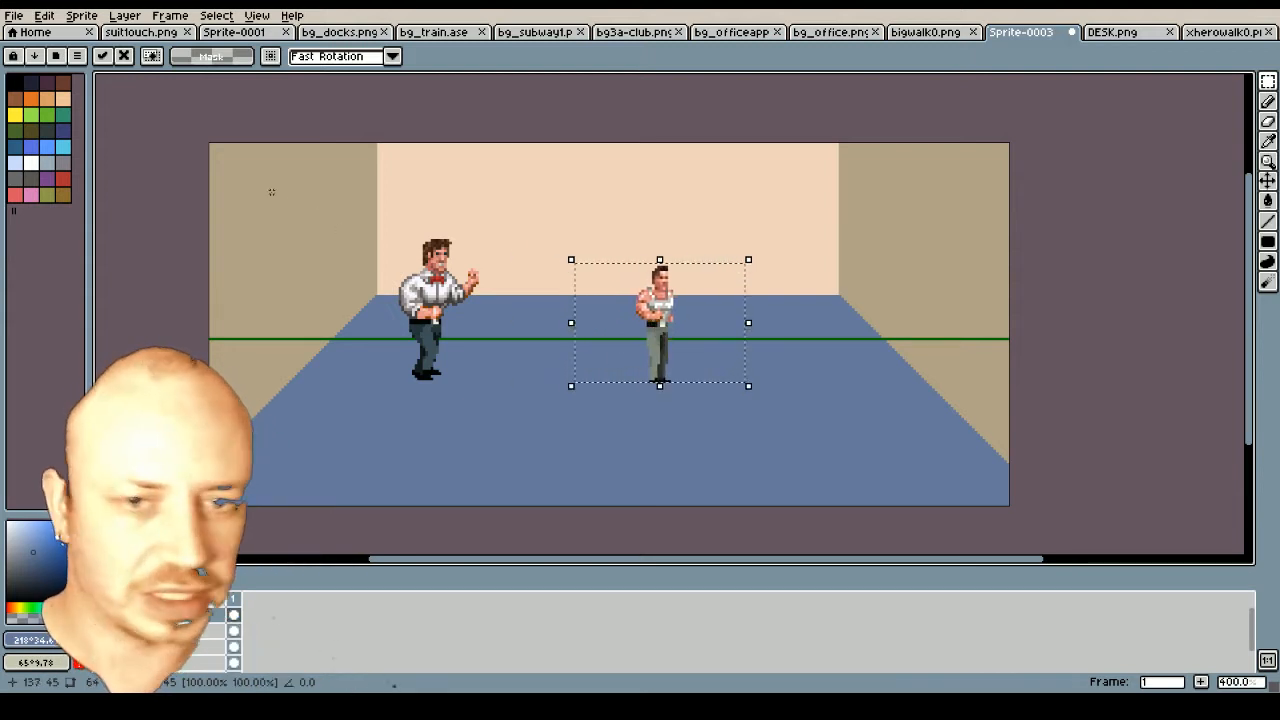
Flip the pasted hero horizontally and place him directly in front of the larger character, facing him
{"action": "left_click", "coordinate": [47, 17]}
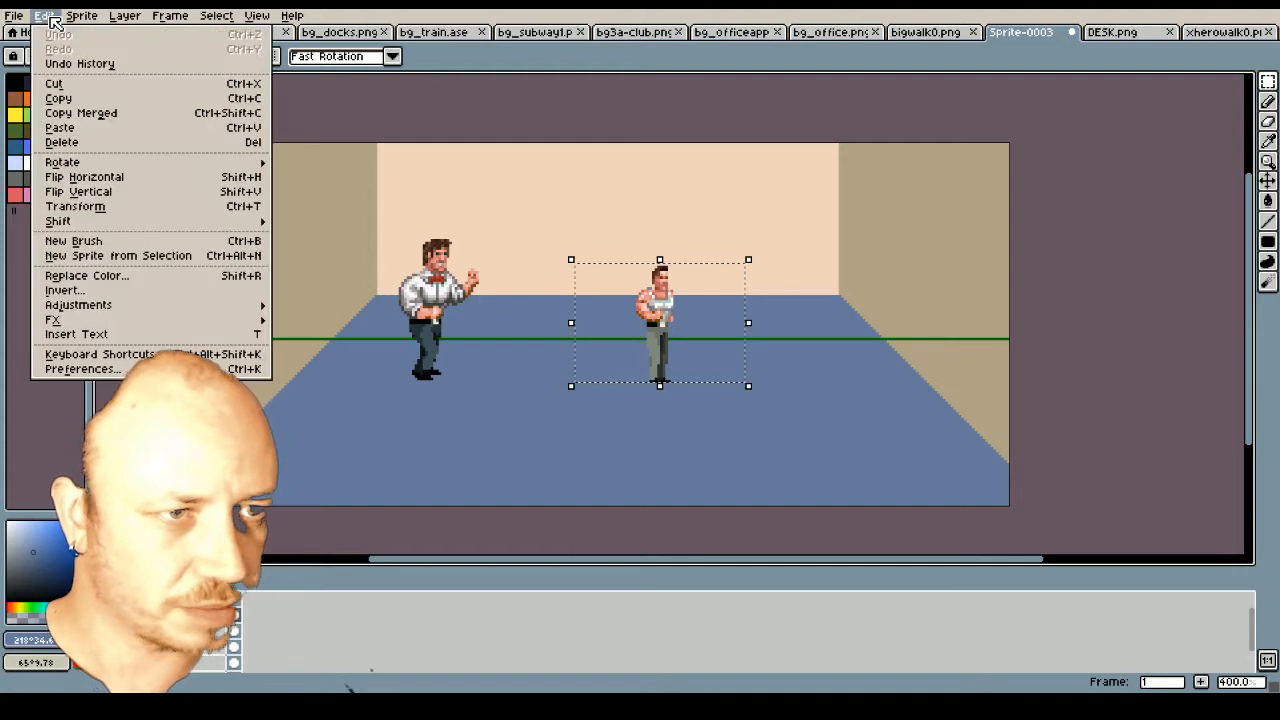
{"action": "mouse_move", "coordinate": [80, 20]}
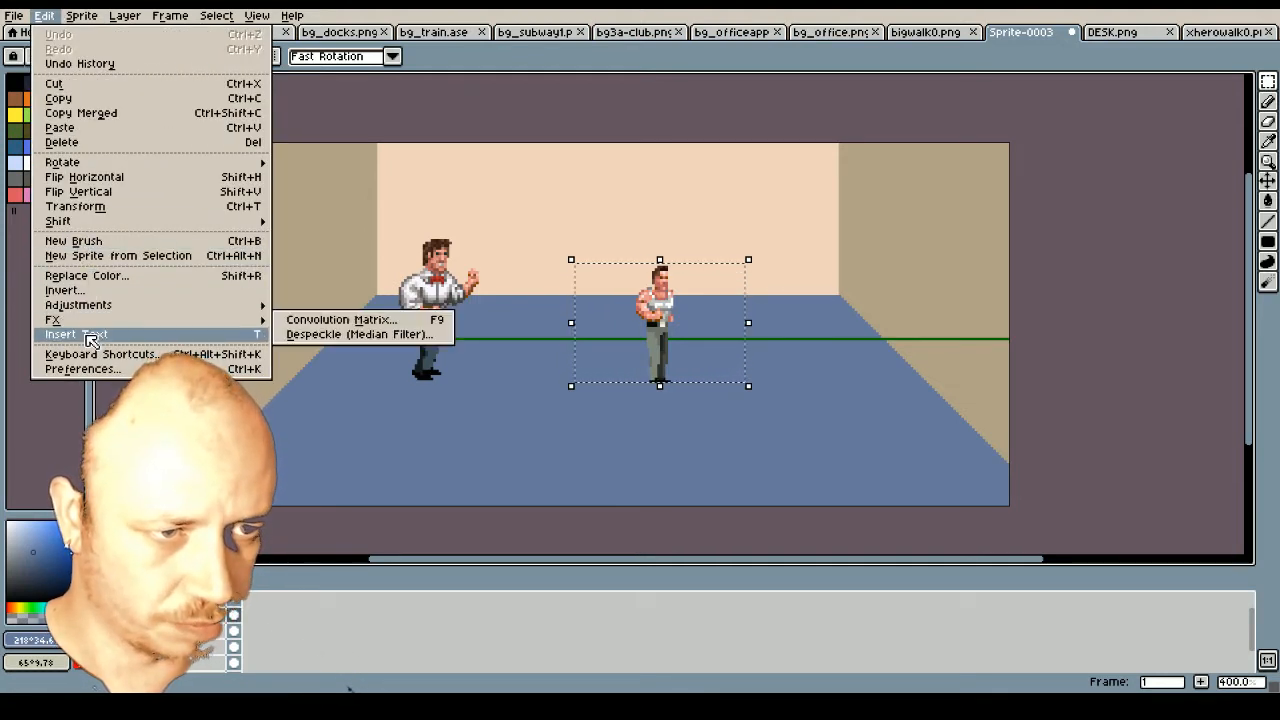
{"action": "mouse_move", "coordinate": [96, 306]}
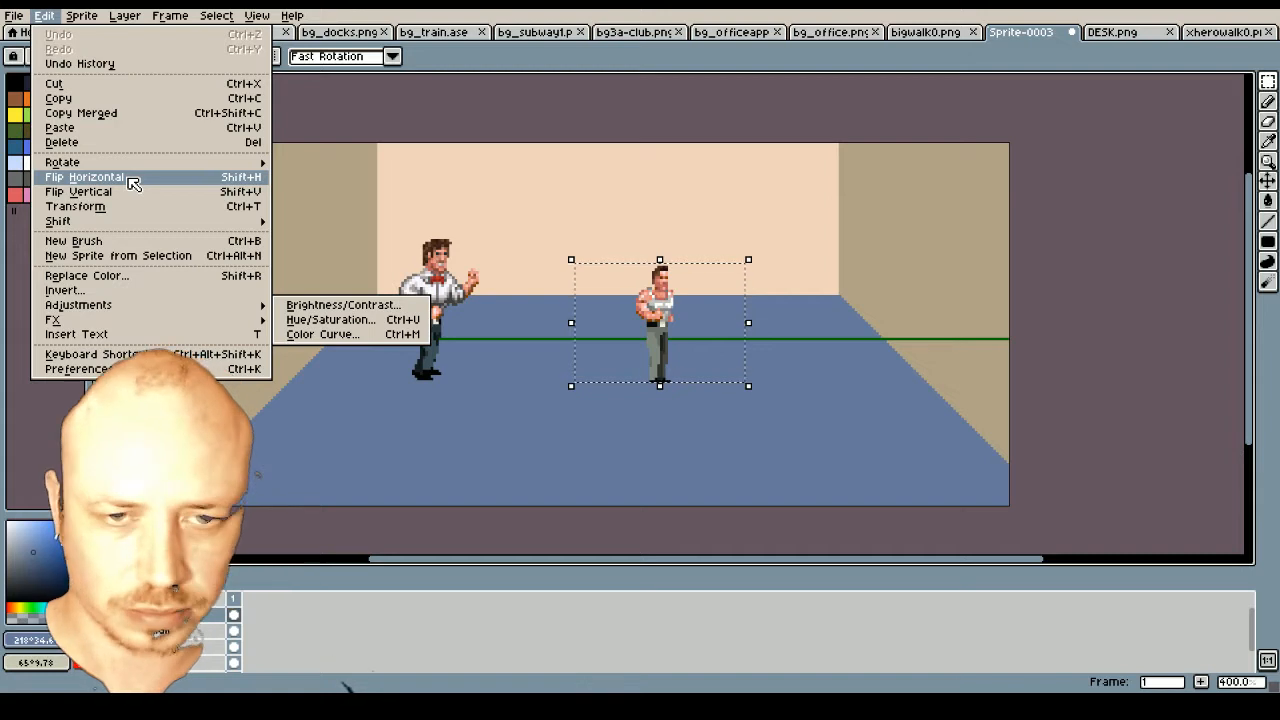
{"action": "left_click", "coordinate": [84, 176]}
{"action": "left_click_drag", "start_coordinate": [678, 320], "coordinate": [522, 317]}
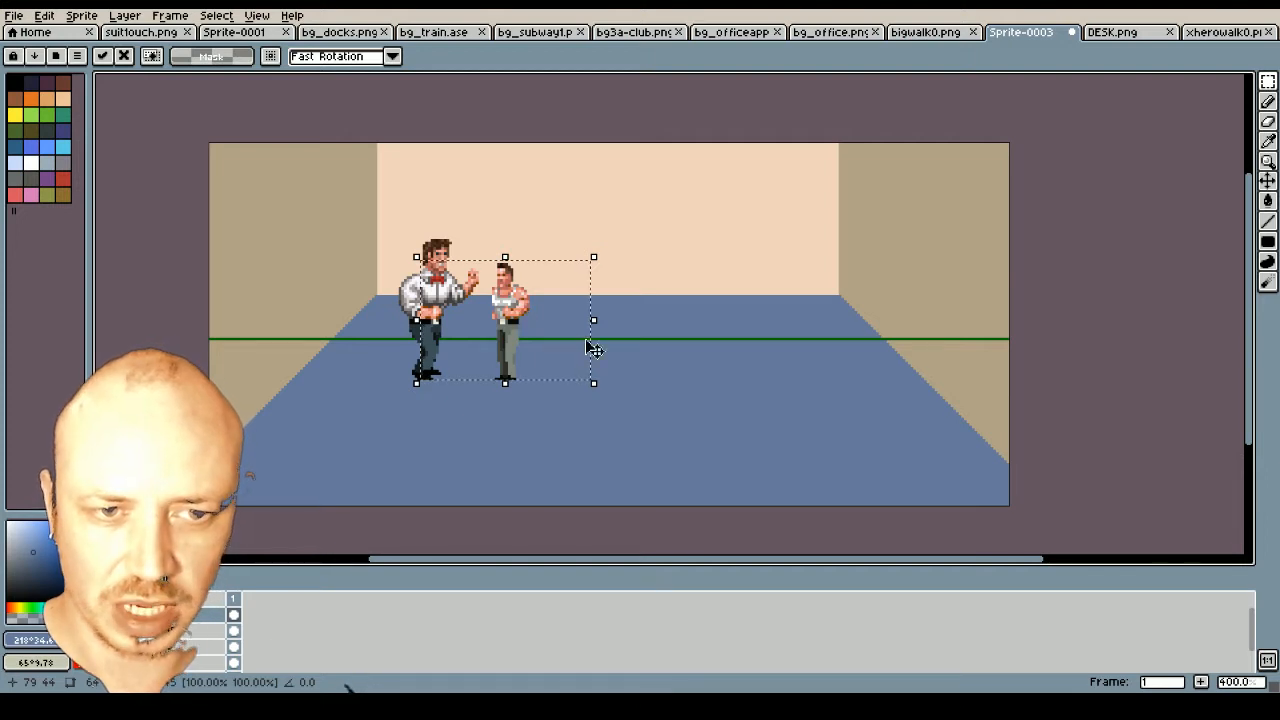
{"action": "left_click", "coordinate": [640, 387]}
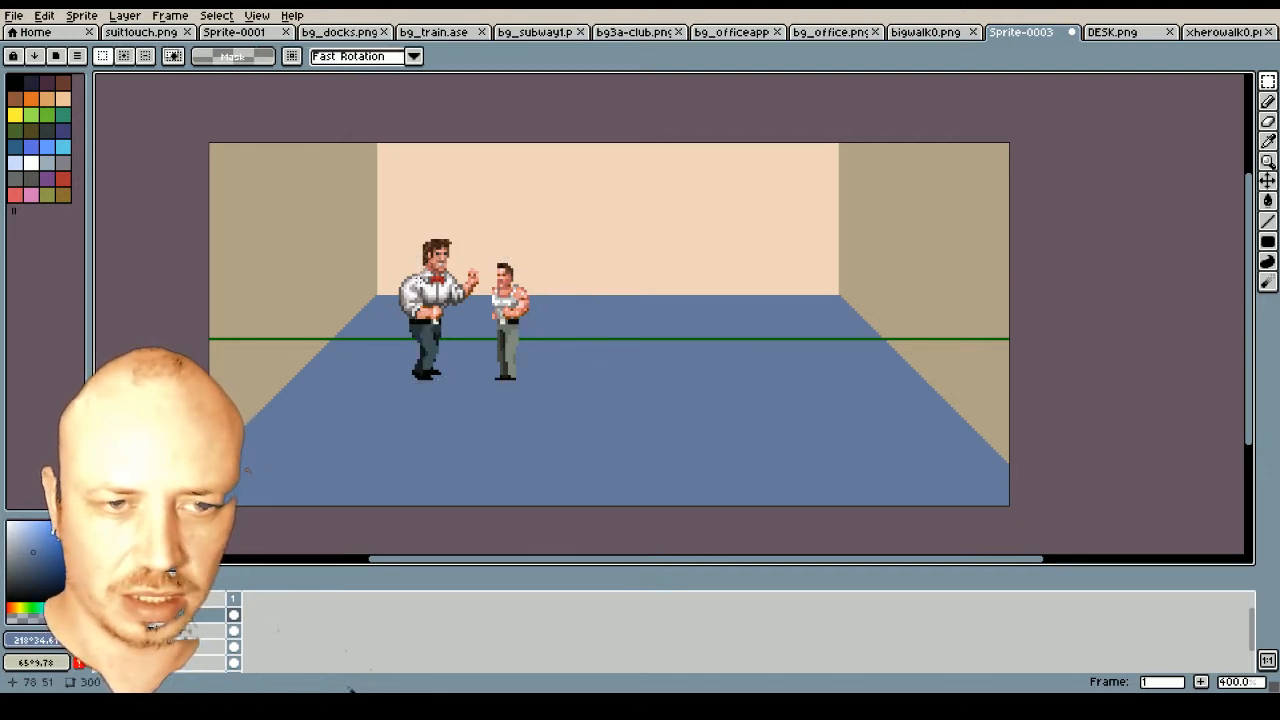
Move both characters together toward the left side wall and clear the selection
{"action": "left_click_drag", "start_coordinate": [358, 228], "coordinate": [573, 402]}
{"action": "left_click_drag", "start_coordinate": [514, 350], "coordinate": [437, 356]}
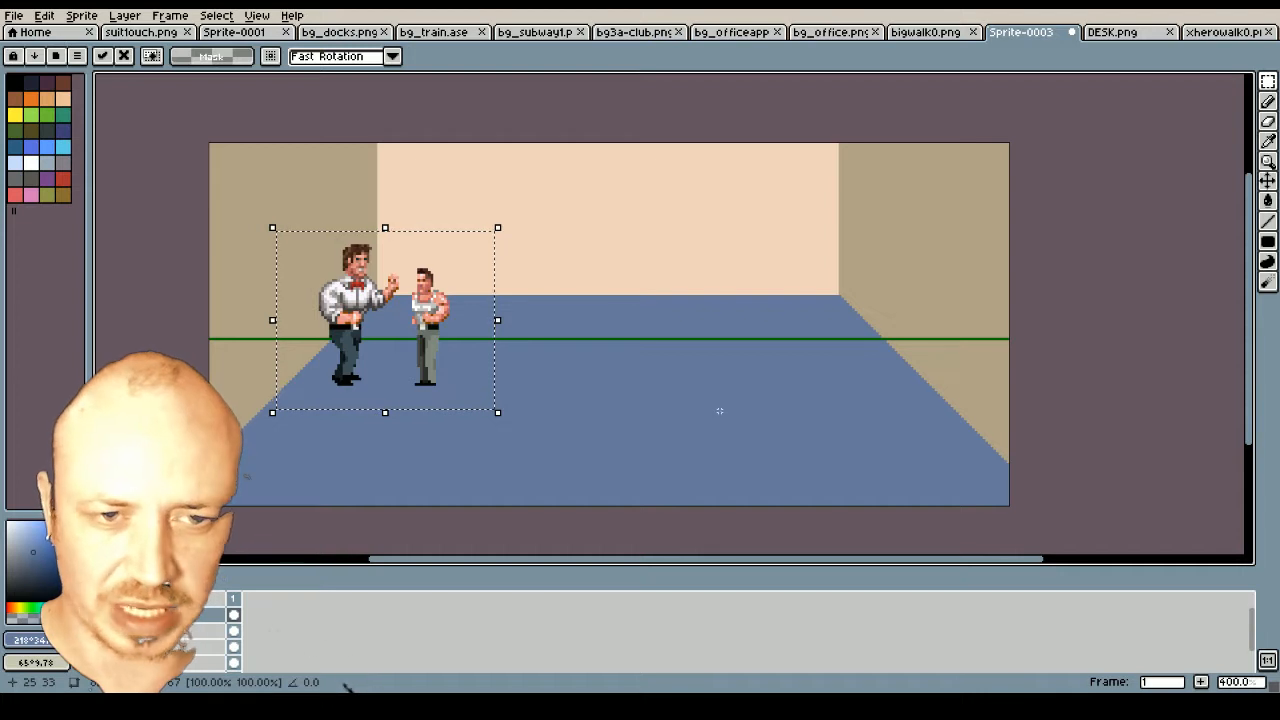
{"action": "key", "text": "ctrl+d"}
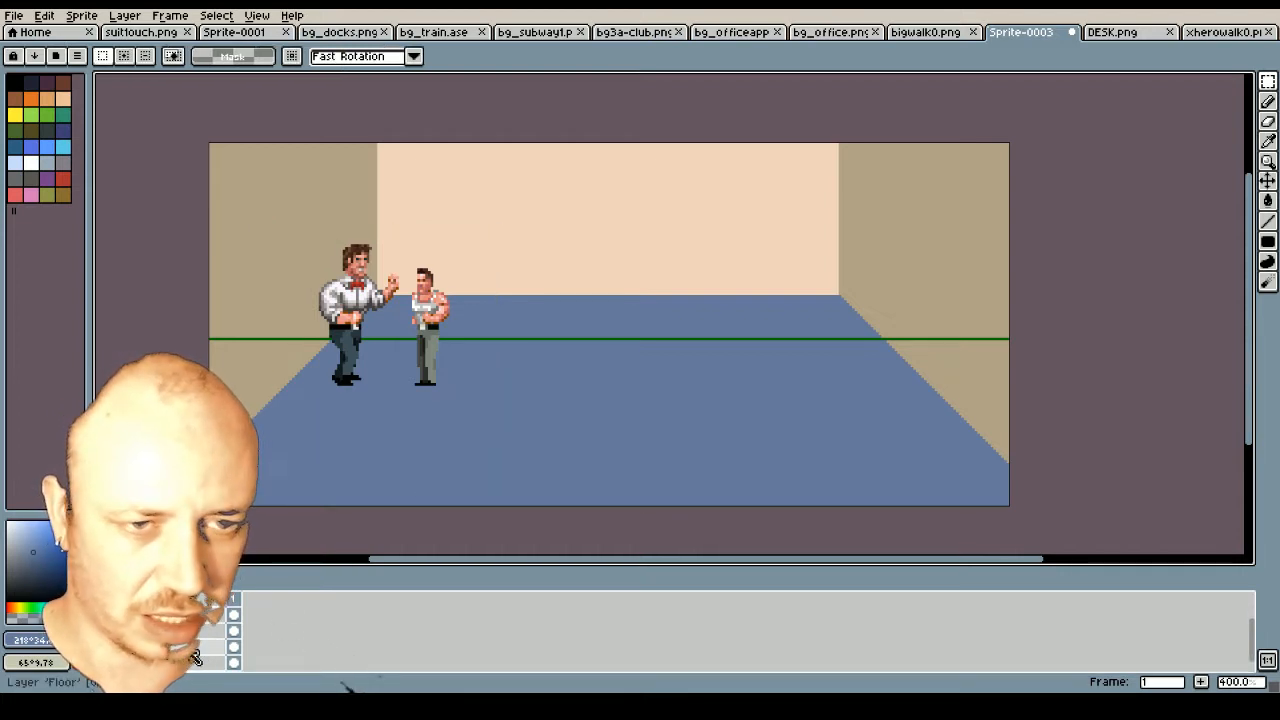
Add a new layer directly above the Floor layer and name it Desk
{"action": "right_click", "coordinate": [343, 684]}
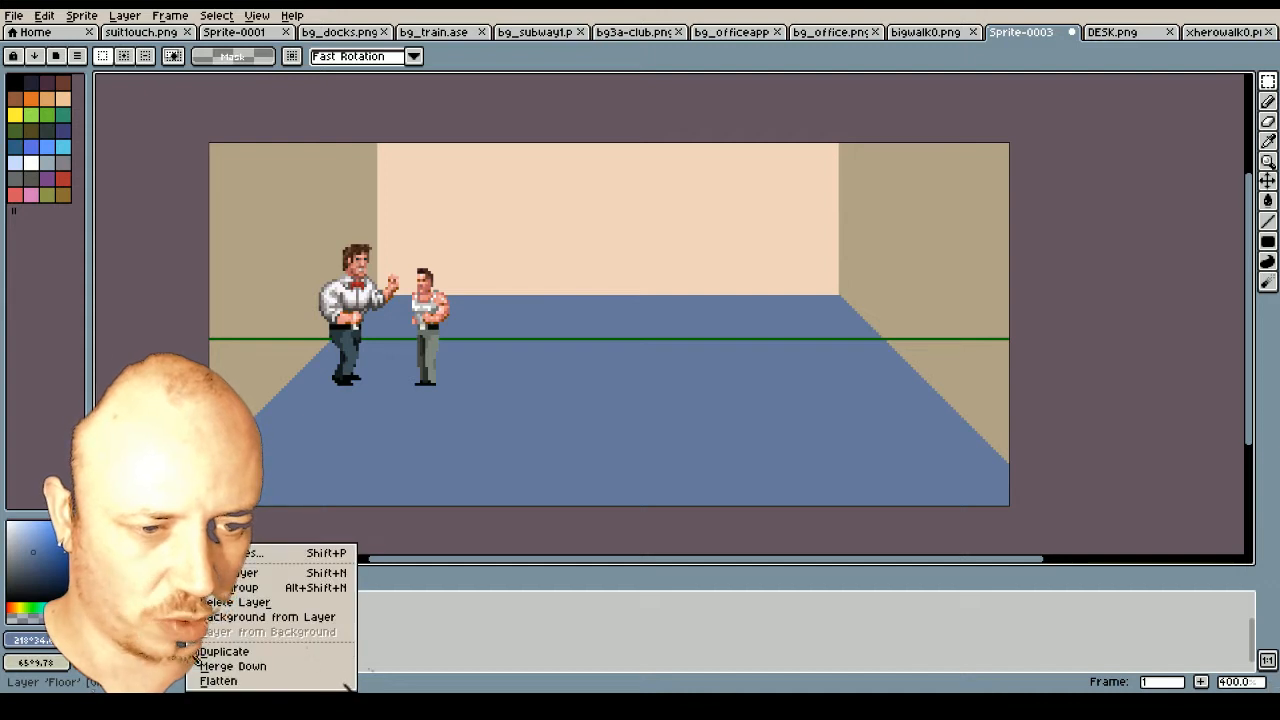
{"action": "left_click", "coordinate": [243, 573]}
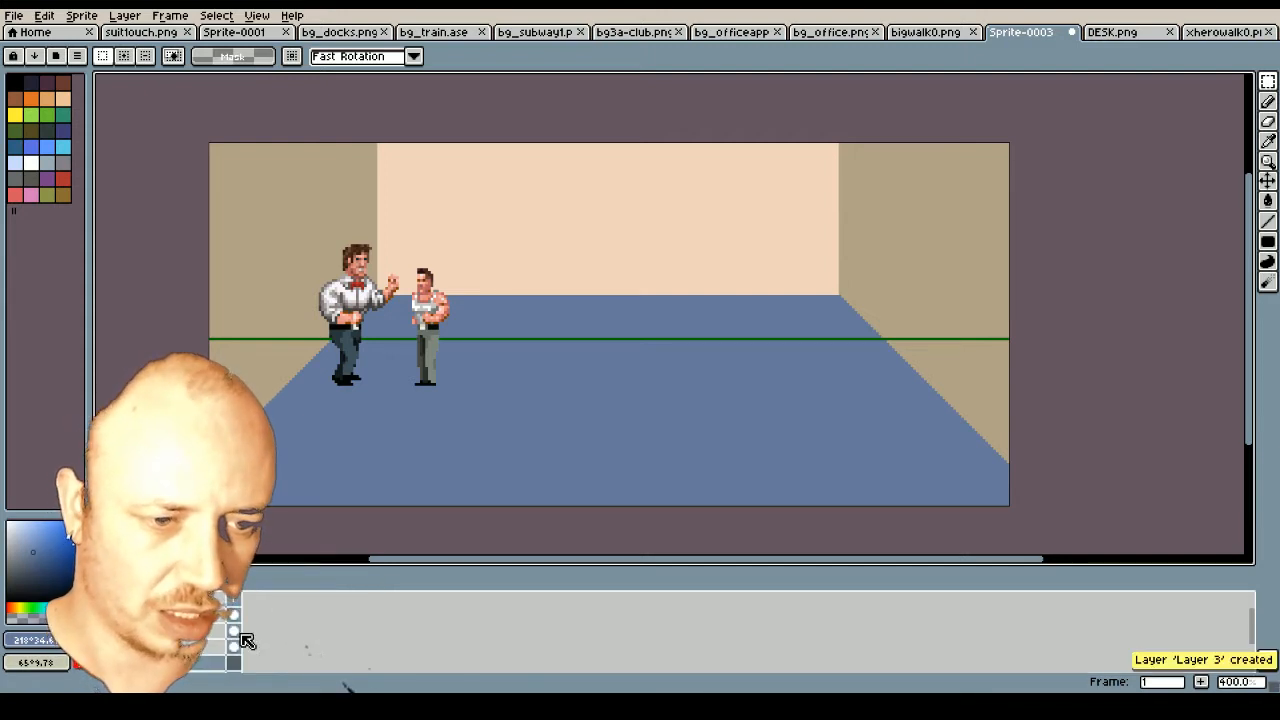
{"action": "double_click", "coordinate": [187, 672]}
{"action": "type", "text": "Desk"}
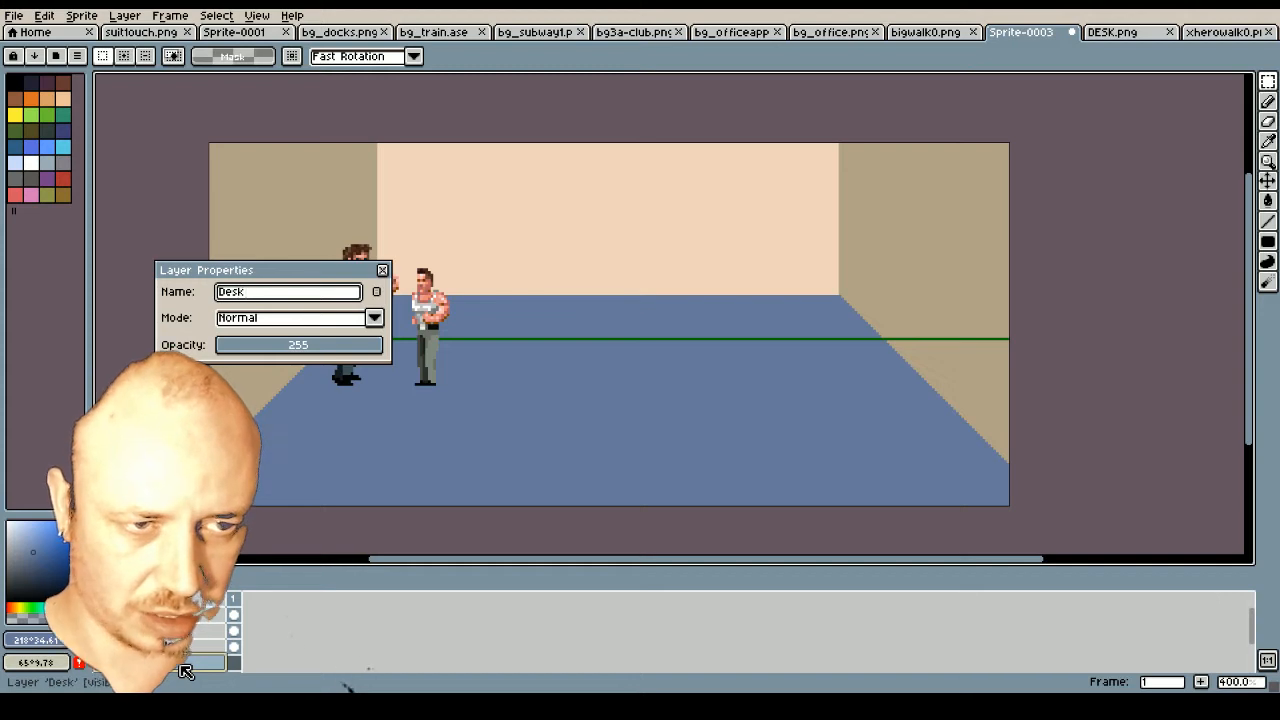
{"action": "key", "text": "Return"}
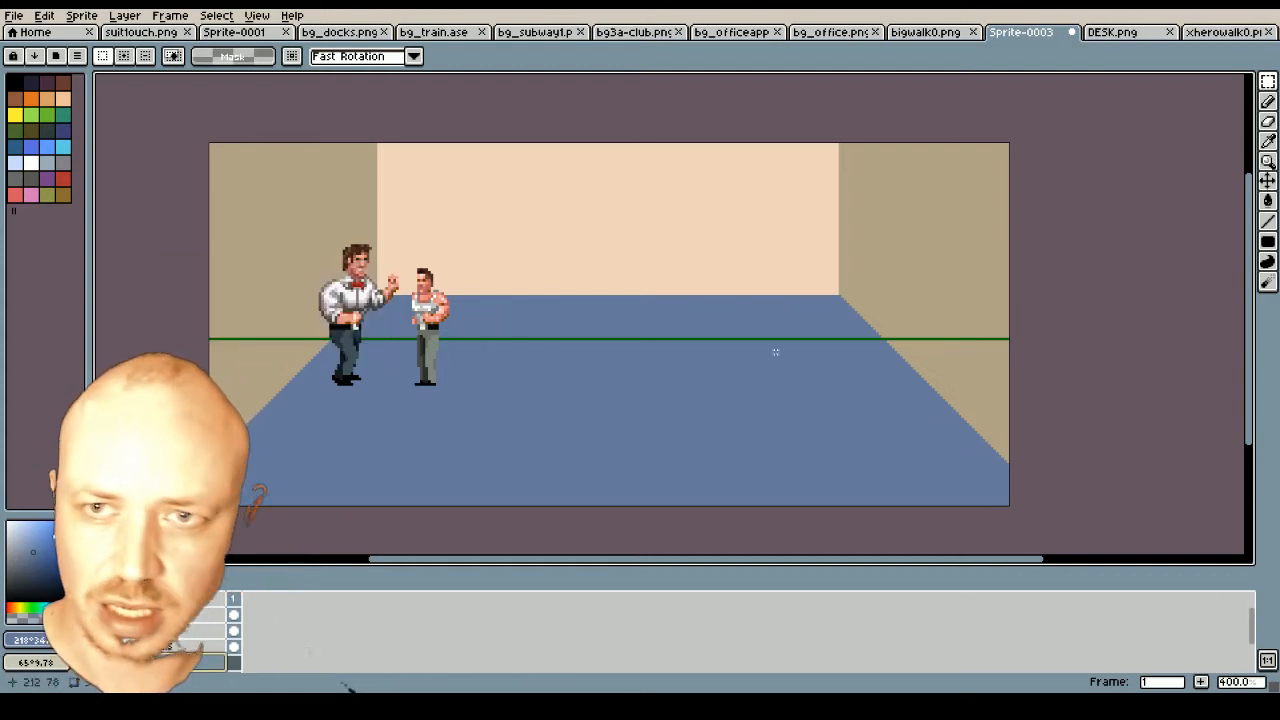
Copy a wood-grain rectangle of about 123 × 58 pixels from the desktop in DESK.png and return to Sprite-0003
{"action": "left_click", "coordinate": [1118, 33]}
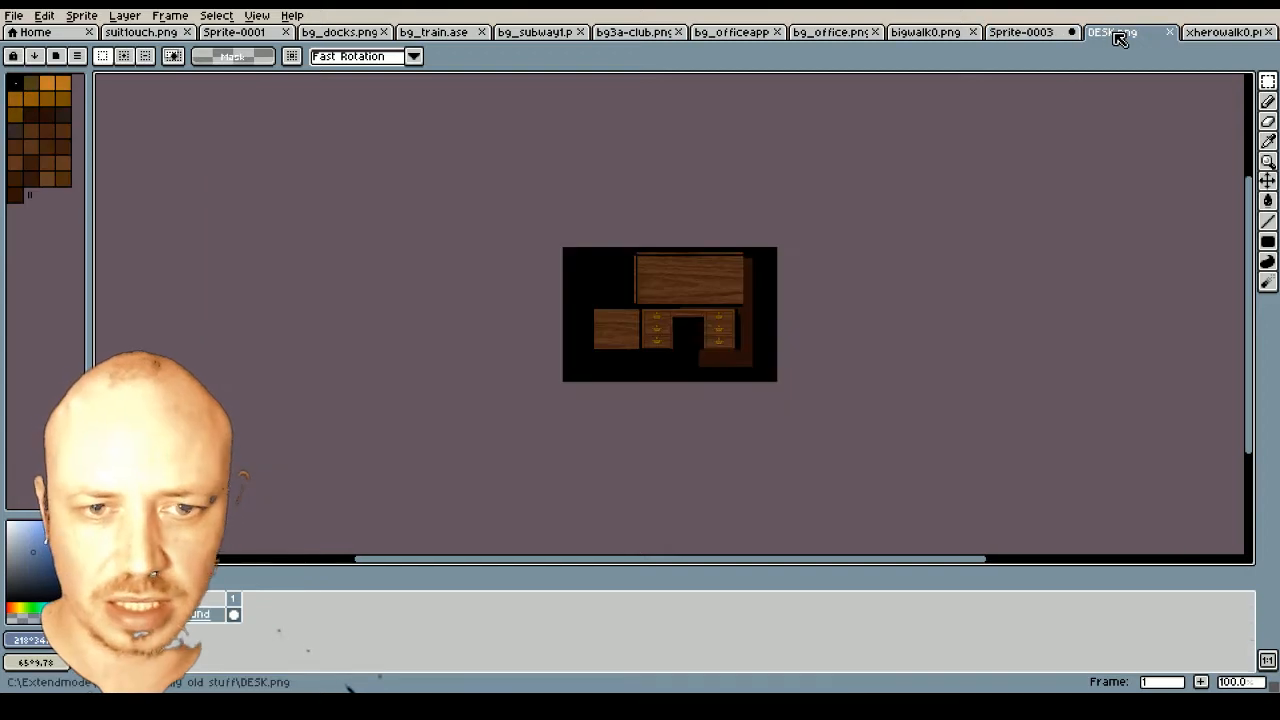
{"action": "scroll", "coordinate": [728, 312], "scroll_direction": "up", "scroll_amount": 3}
{"action": "scroll", "coordinate": [735, 300], "scroll_direction": "down", "scroll_amount": 1}
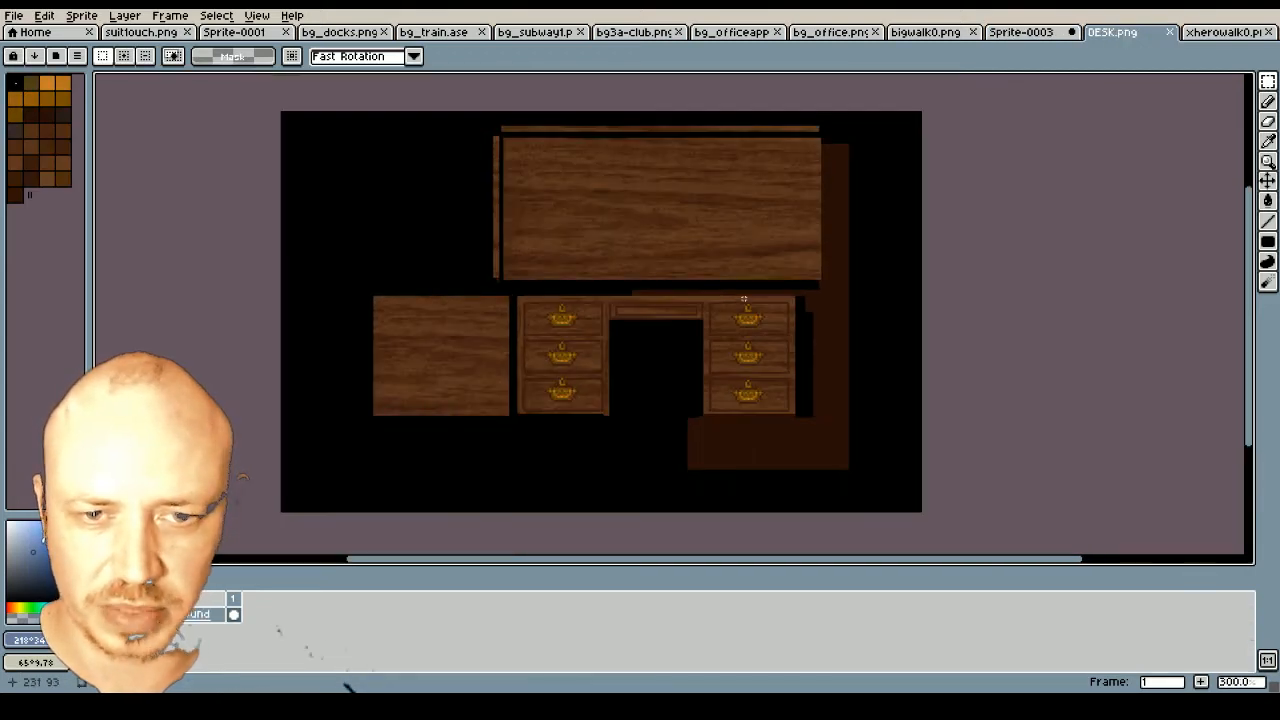
{"action": "scroll", "coordinate": [743, 299], "scroll_direction": "down", "scroll_amount": 2}
{"action": "scroll", "coordinate": [791, 303], "scroll_direction": "up", "scroll_amount": 1}
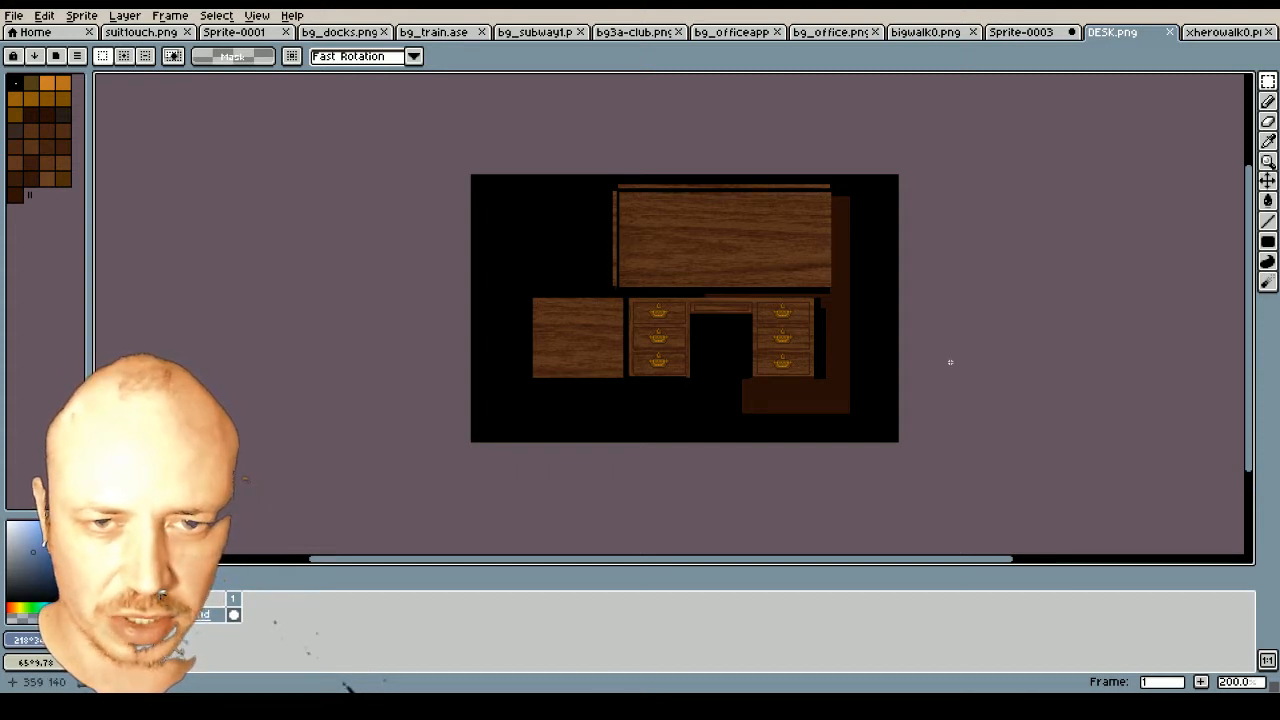
{"action": "key", "text": "i"}
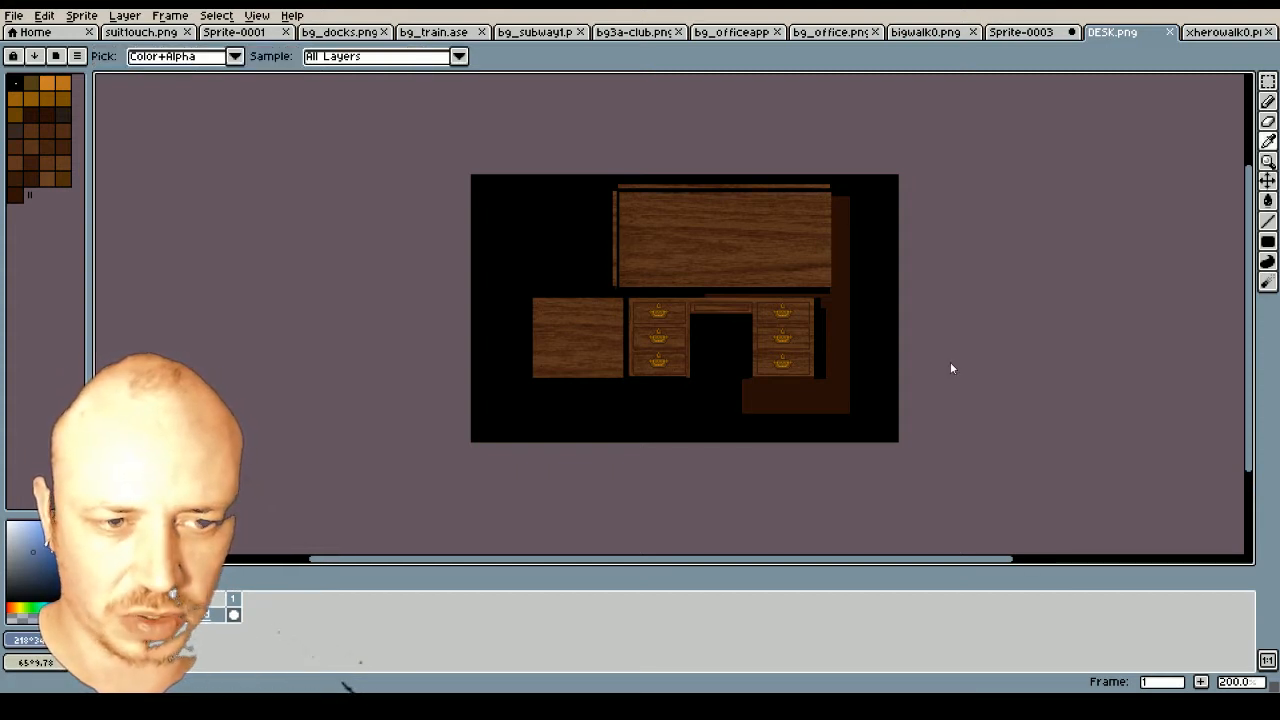
{"action": "key", "text": "m"}
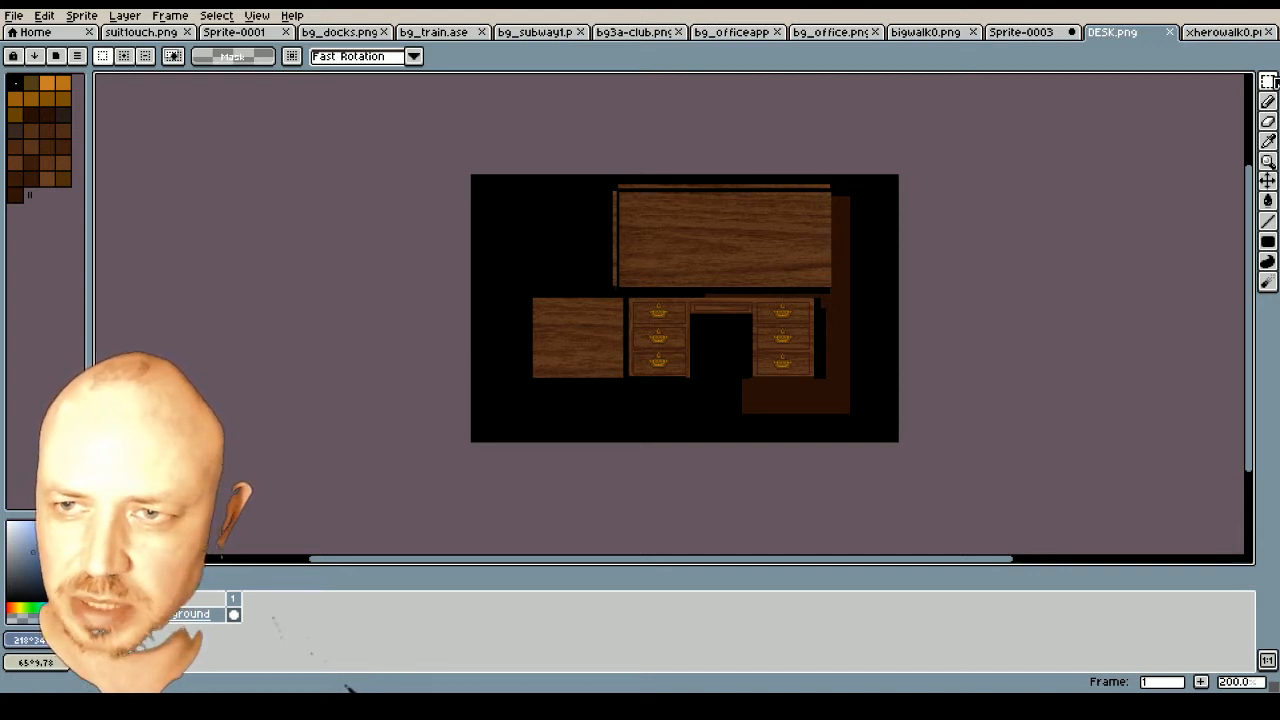
{"action": "left_click", "coordinate": [1268, 82]}
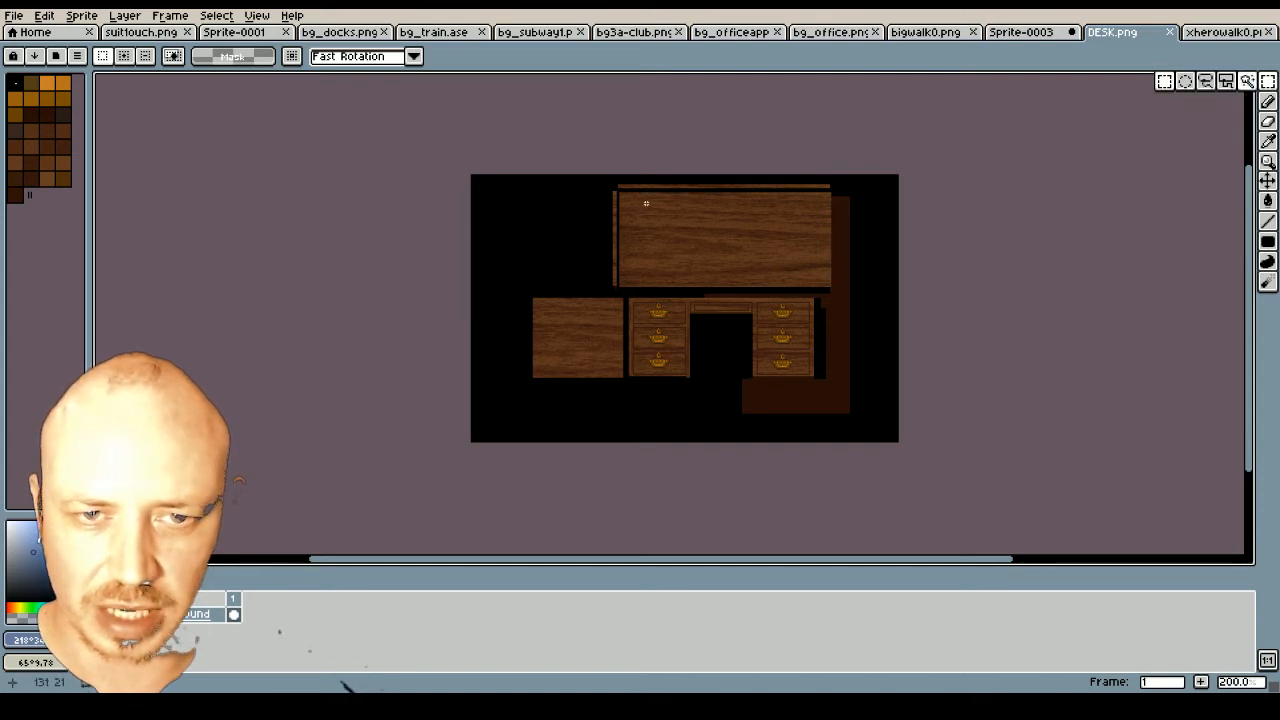
{"action": "left_click_drag", "start_coordinate": [646, 203], "coordinate": [812, 284]}
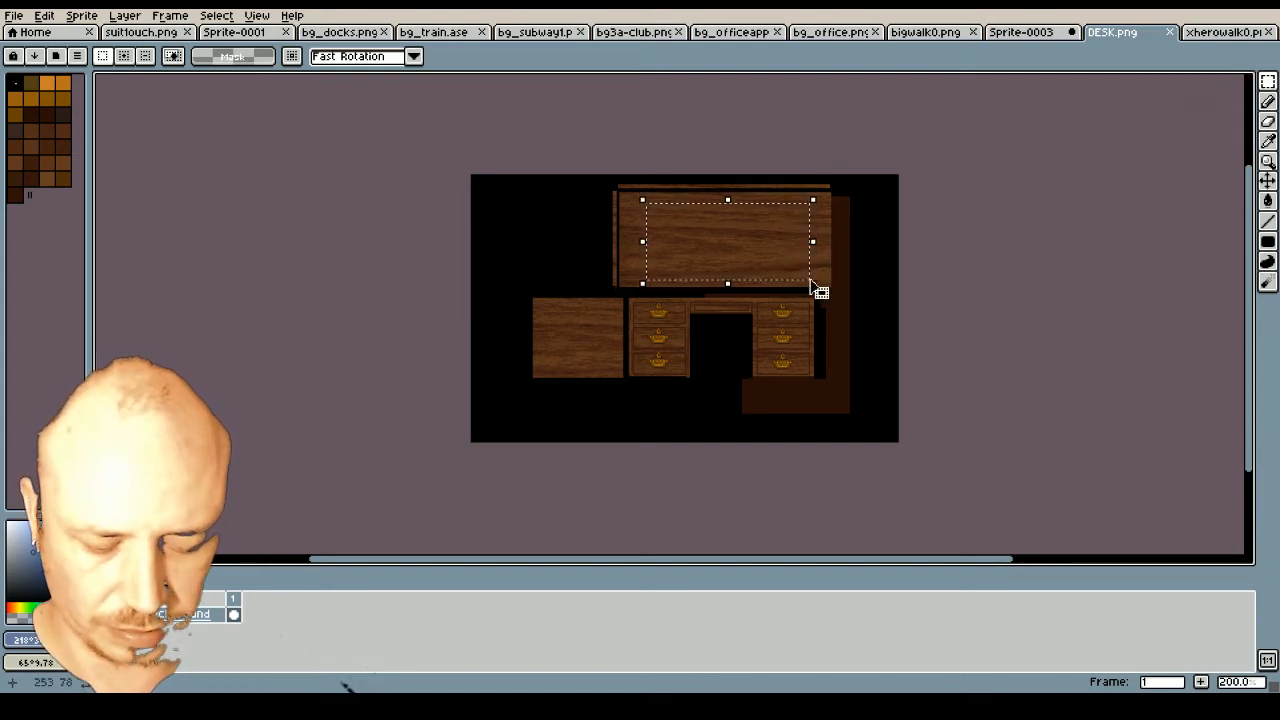
{"action": "left_click", "coordinate": [1040, 32]}
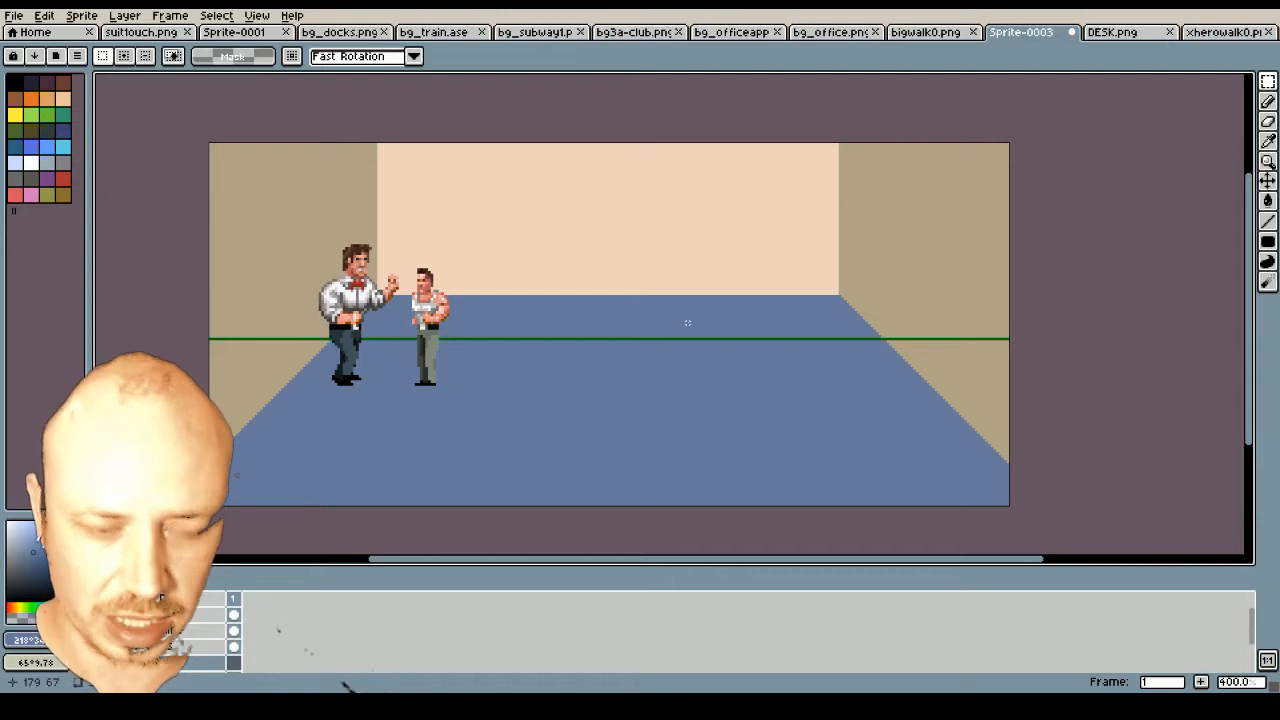
{"action": "key", "text": "ctrl+v"}
{"action": "left_click_drag", "start_coordinate": [714, 326], "coordinate": [616, 373]}
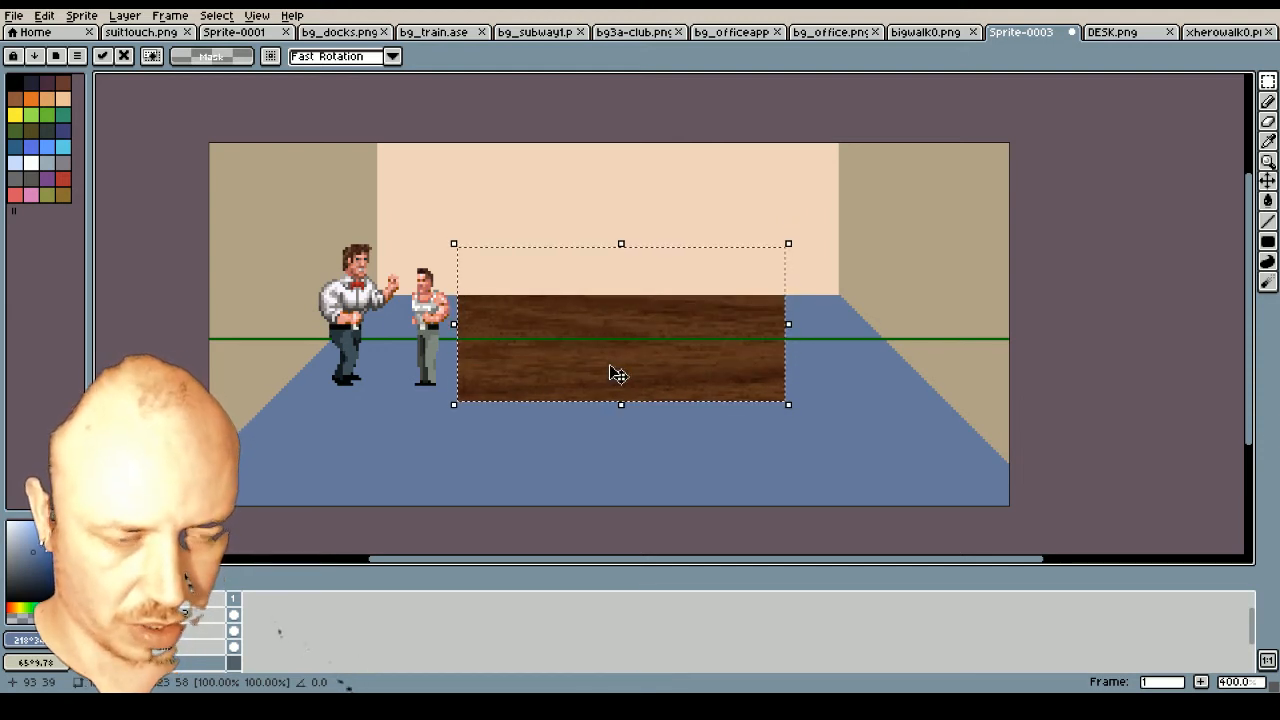
{"action": "key", "text": "Escape"}
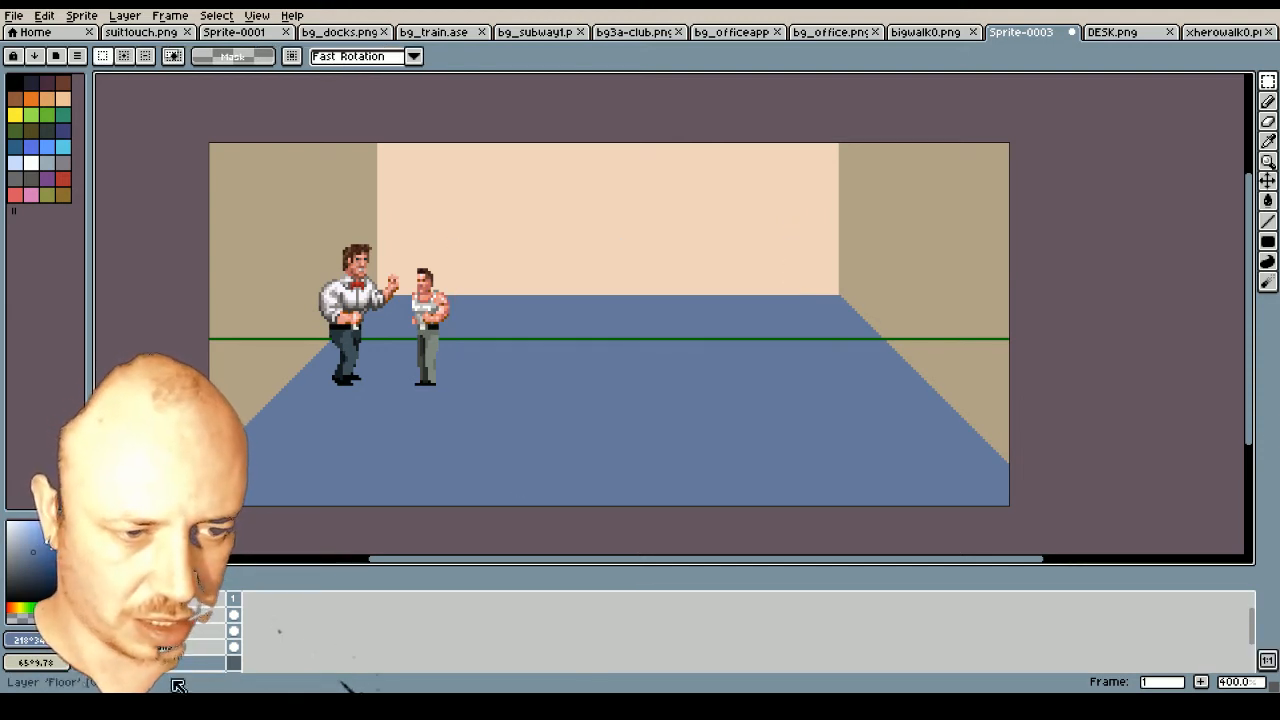
Remove the Desk layer and recreate it directly above the Walls layer with the name Desk
{"action": "right_click", "coordinate": [175, 673]}
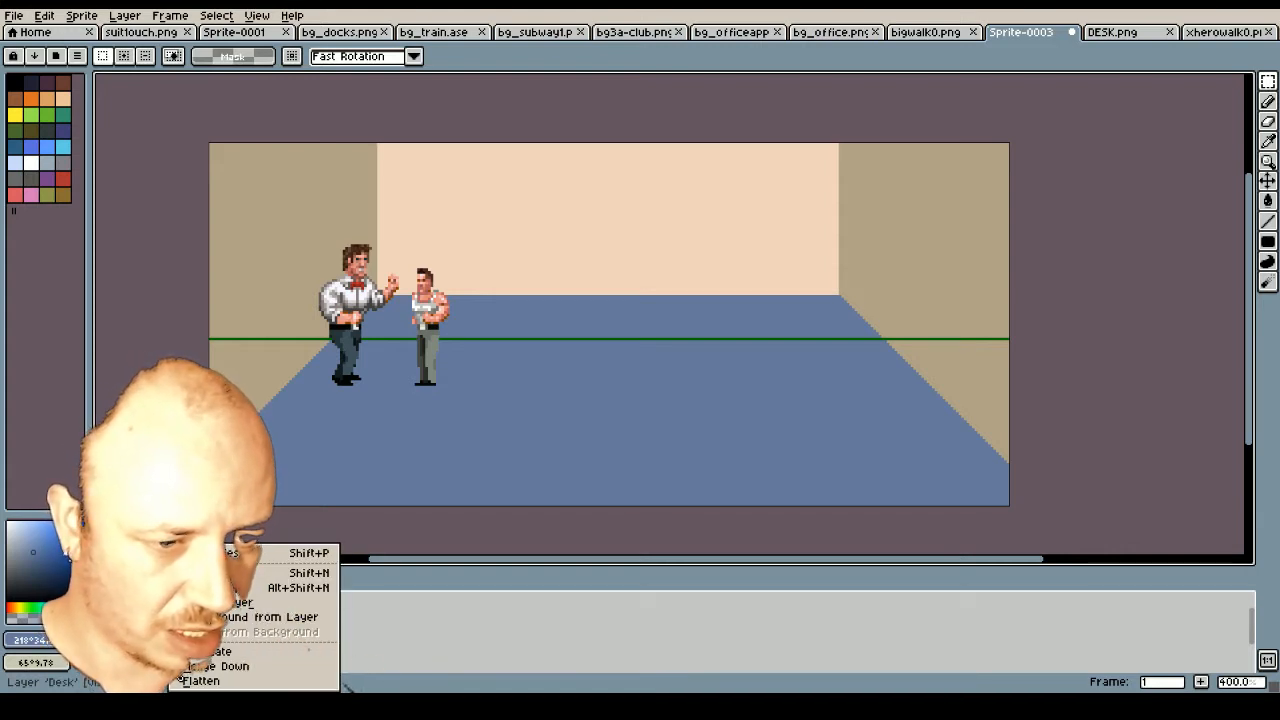
{"action": "left_click", "coordinate": [237, 604]}
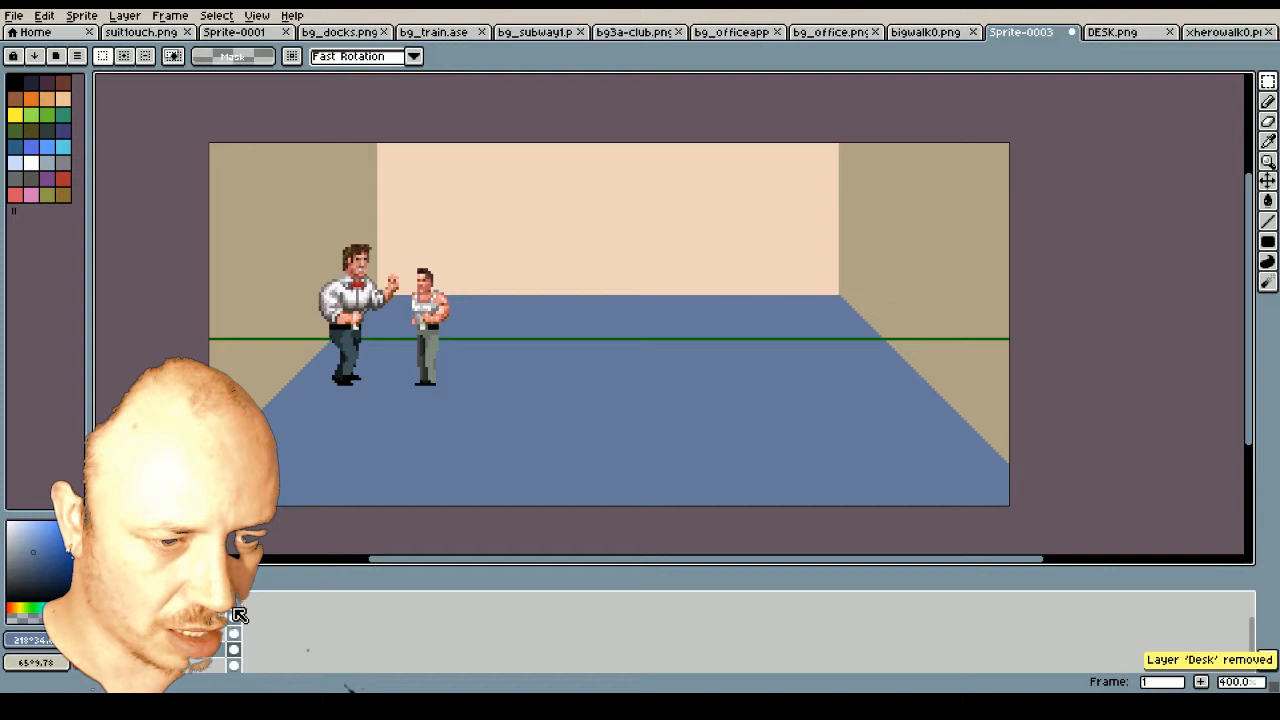
{"action": "right_click", "coordinate": [345, 686]}
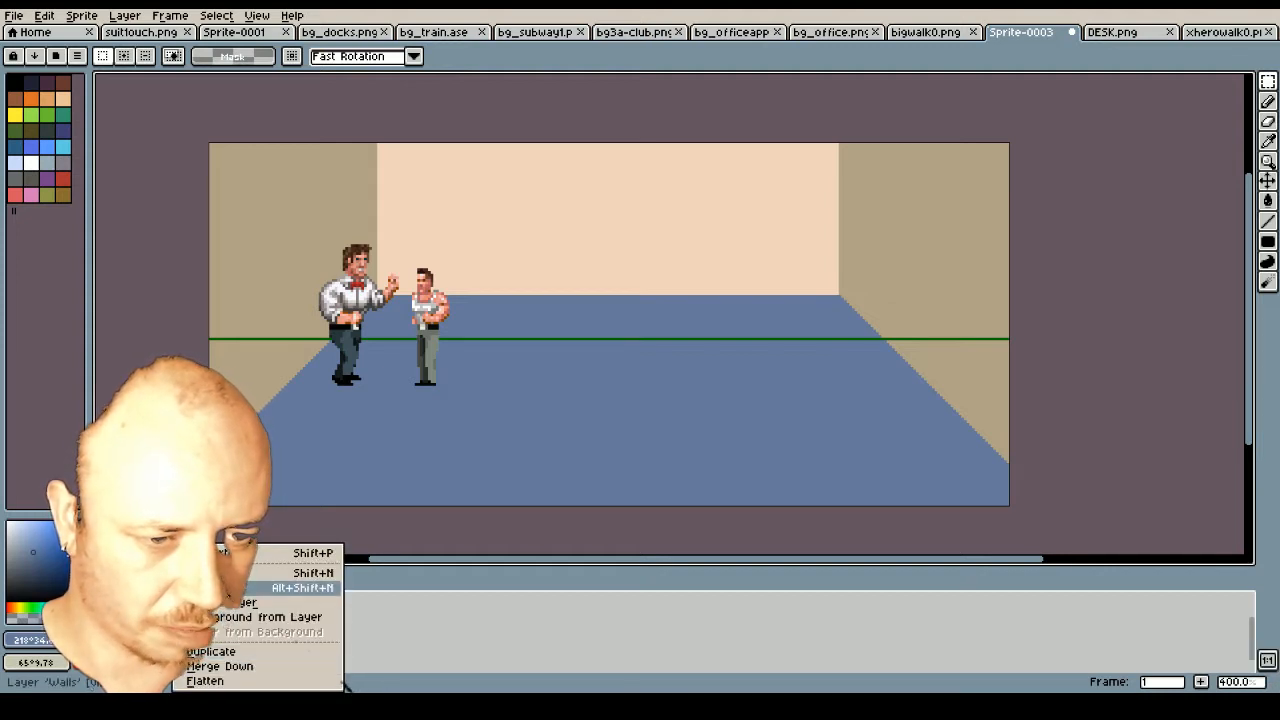
{"action": "left_click", "coordinate": [226, 573]}
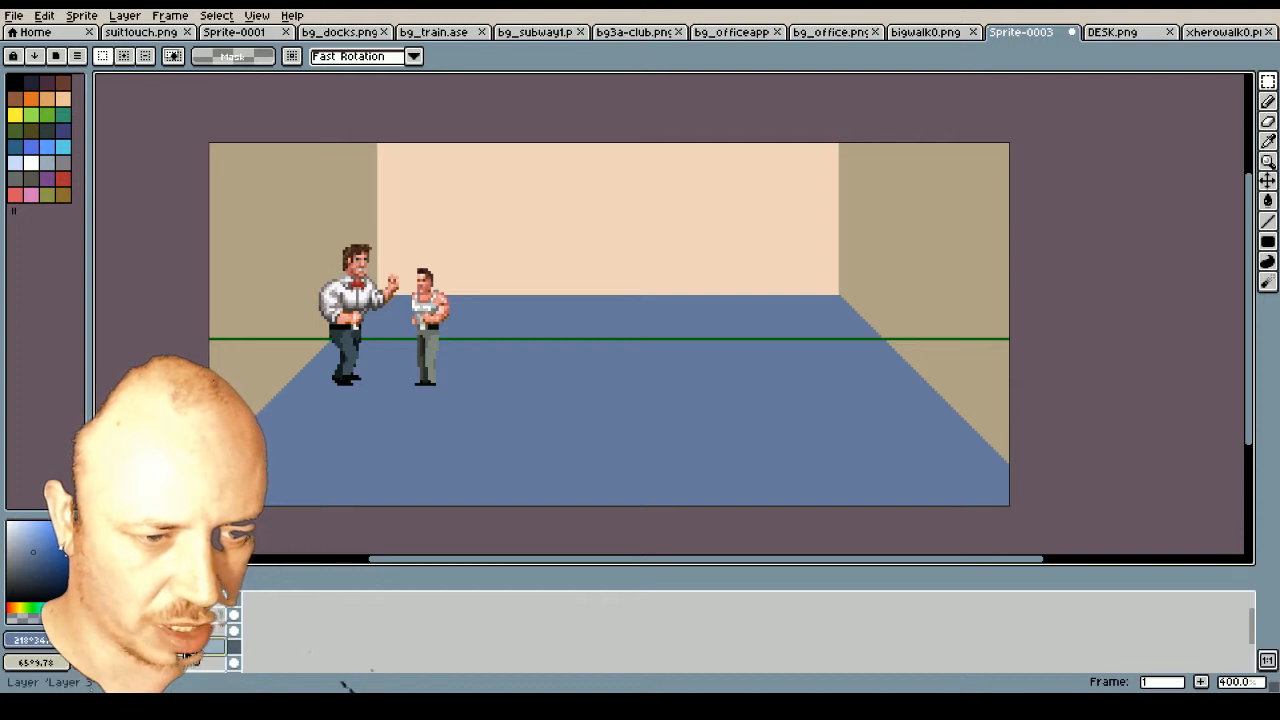
{"action": "double_click", "coordinate": [347, 688]}
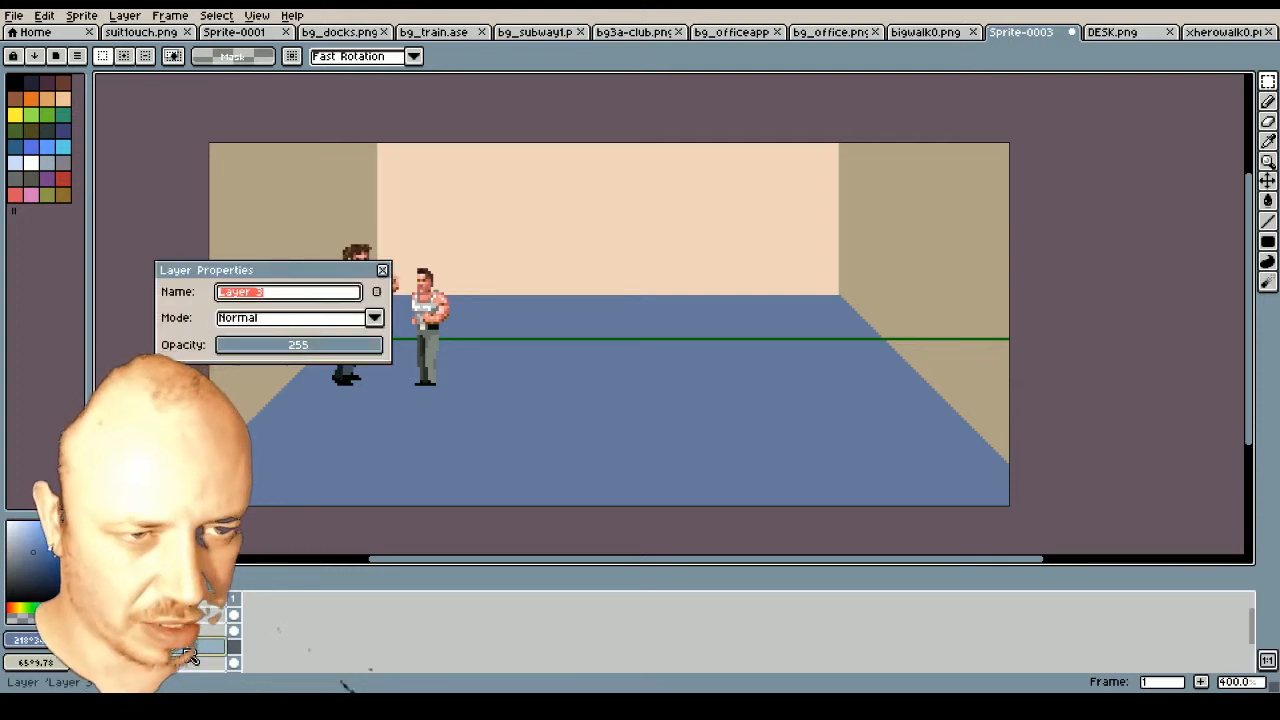
{"action": "type", "text": "Desk"}
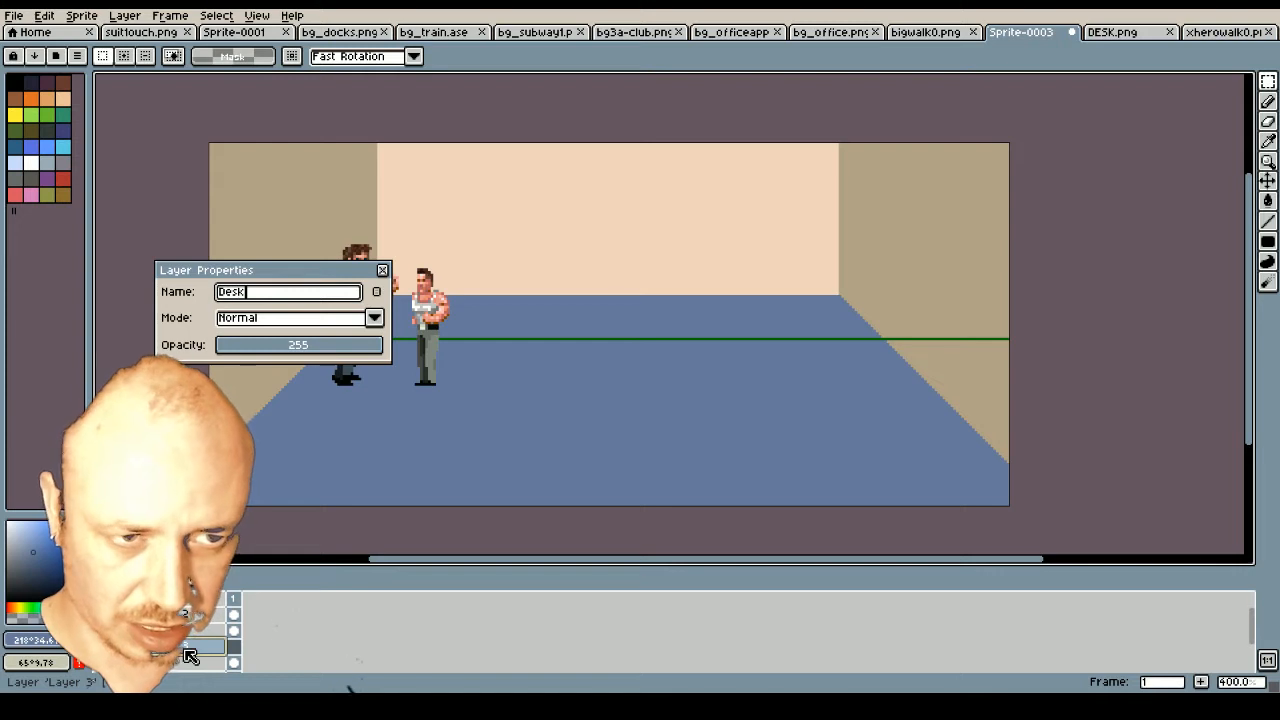
{"action": "key", "text": "Return"}
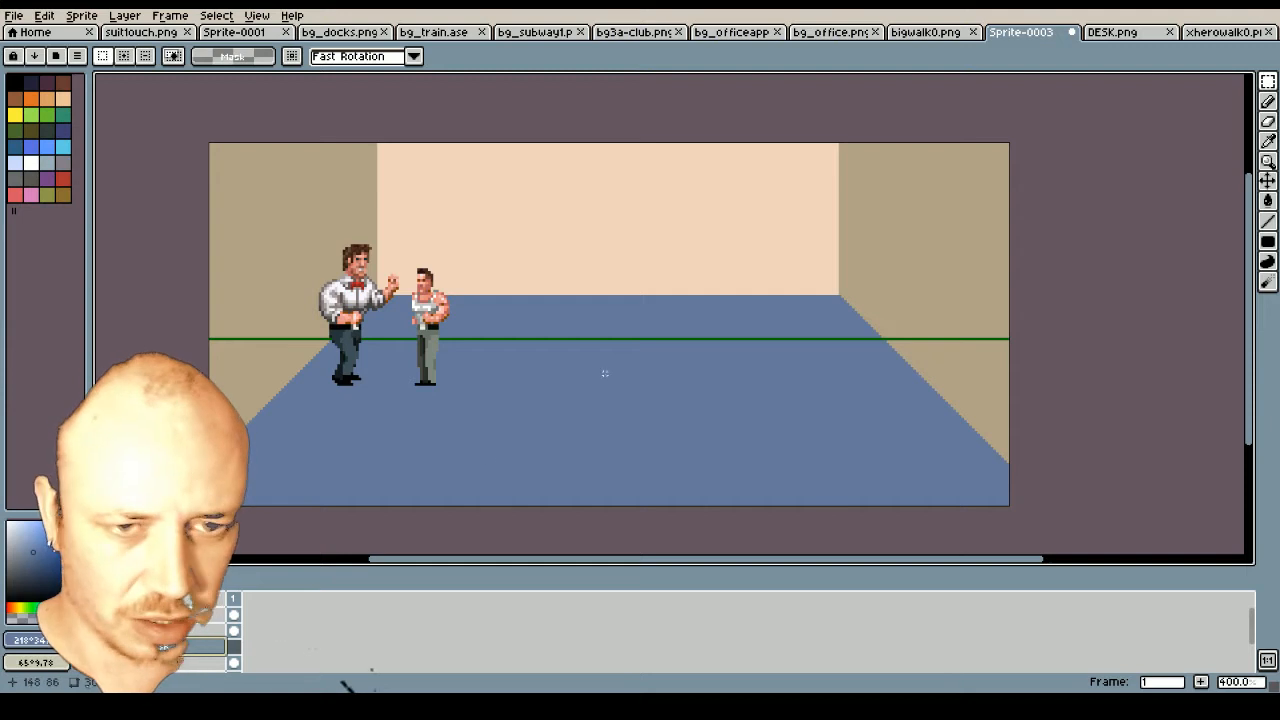
Paste the wood-grain rectangle beside the characters and scale it to about 85 × 25 pixels with its base on the green line
{"action": "key", "text": "ctrl+v"}
{"action": "left_click_drag", "start_coordinate": [723, 311], "coordinate": [607, 285]}
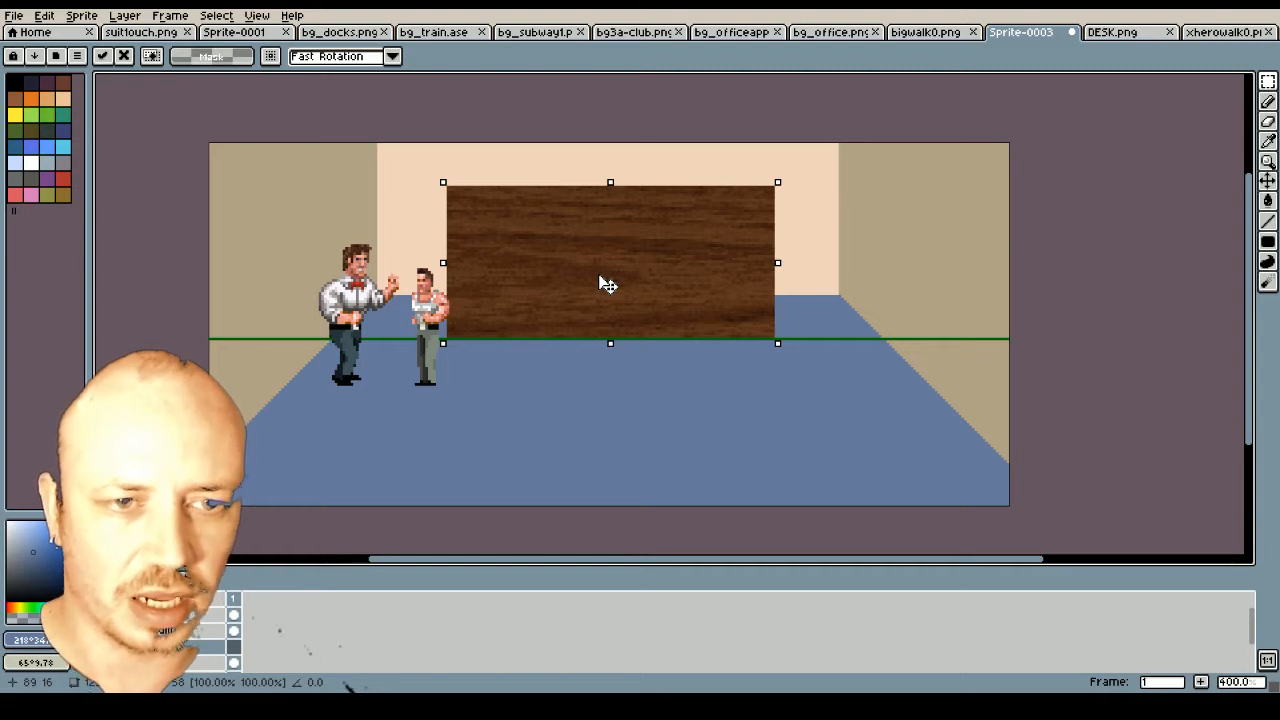
{"action": "left_click_drag", "start_coordinate": [607, 285], "coordinate": [607, 285]}
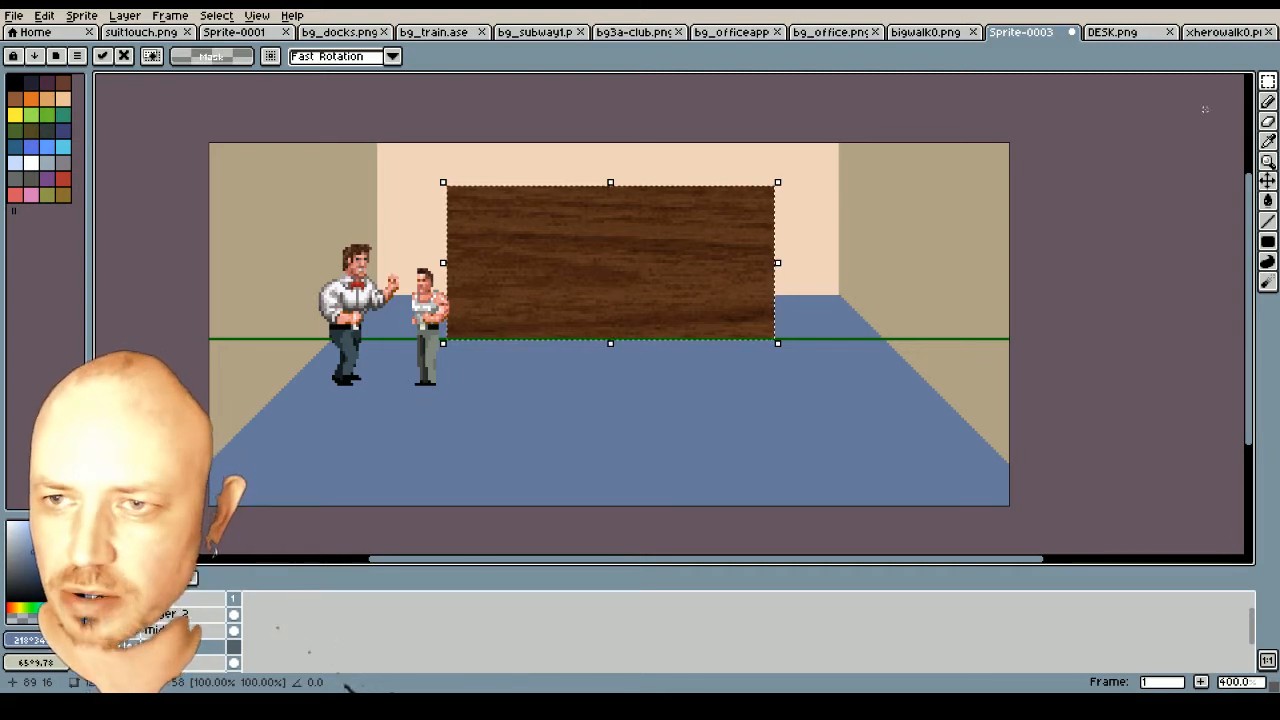
{"action": "mouse_move", "coordinate": [1270, 84]}
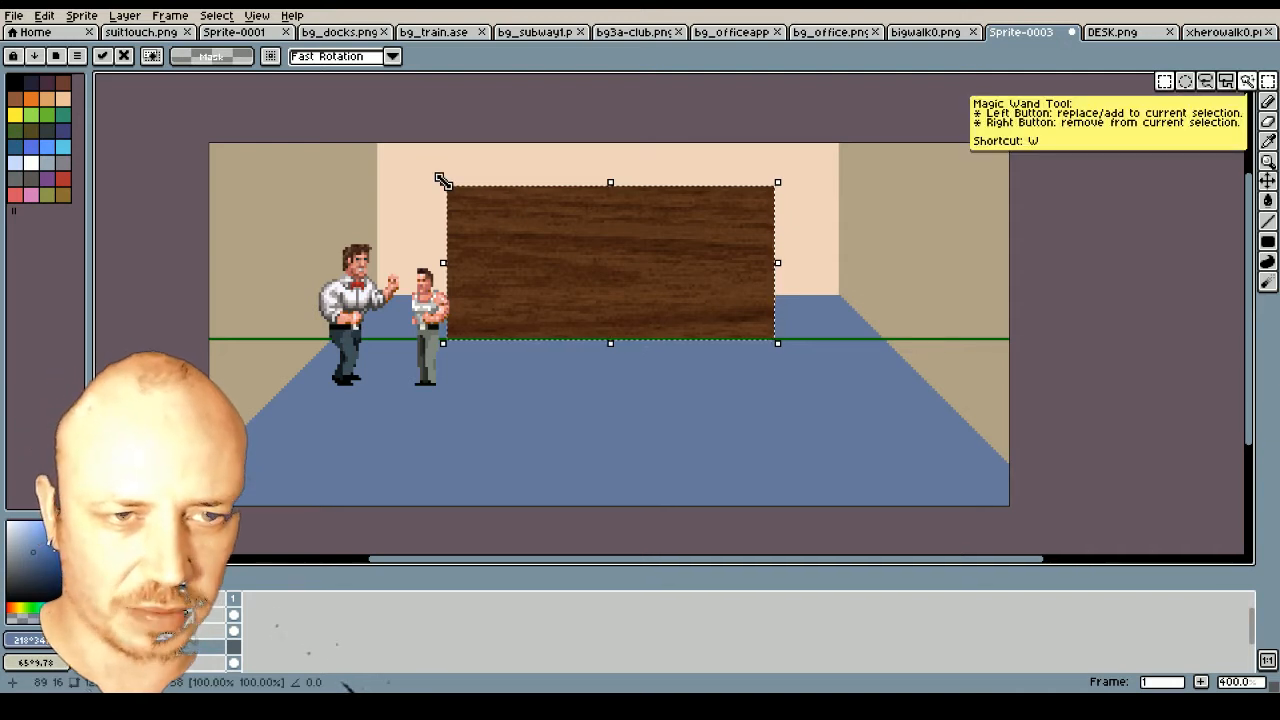
{"action": "left_click_drag", "start_coordinate": [443, 183], "coordinate": [728, 310]}
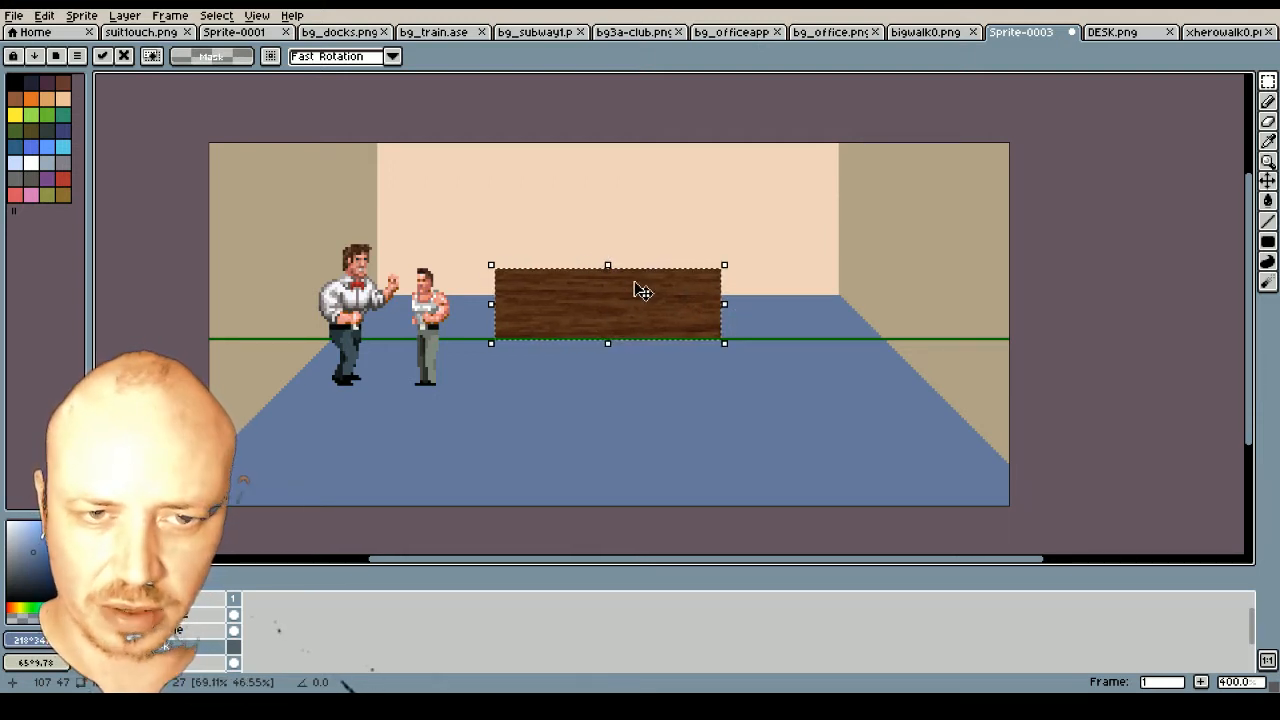
{"action": "left_click_drag", "start_coordinate": [610, 268], "coordinate": [610, 273]}
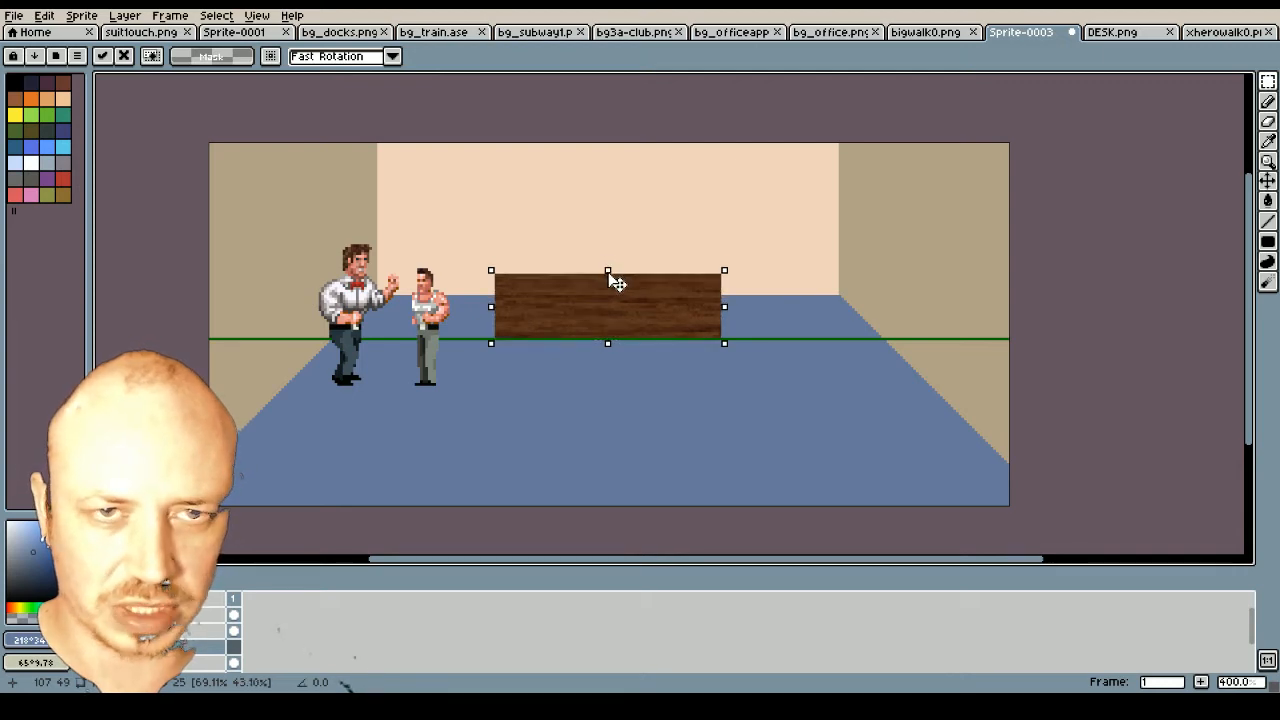
Copy a green counter section from bg_office.png and paste it beside the wood block in Sprite-0003, resting on the green line
{"action": "left_click", "coordinate": [822, 34]}
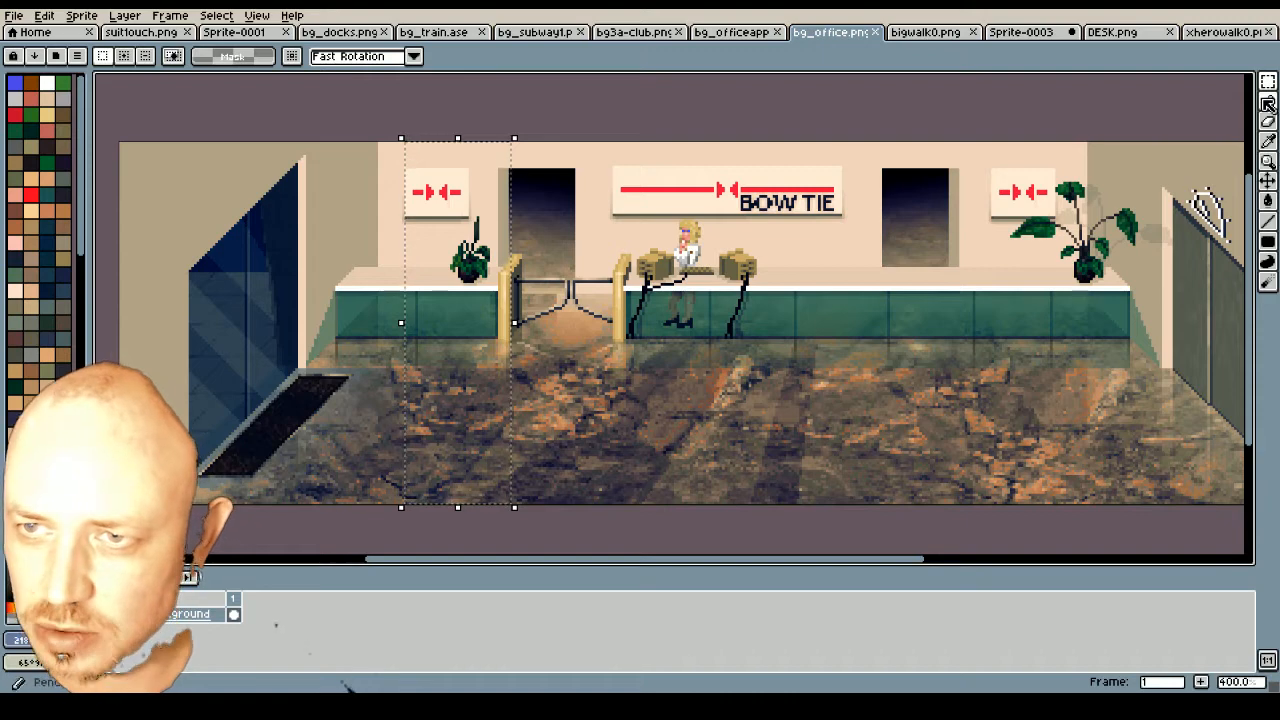
{"action": "left_click", "coordinate": [1268, 104]}
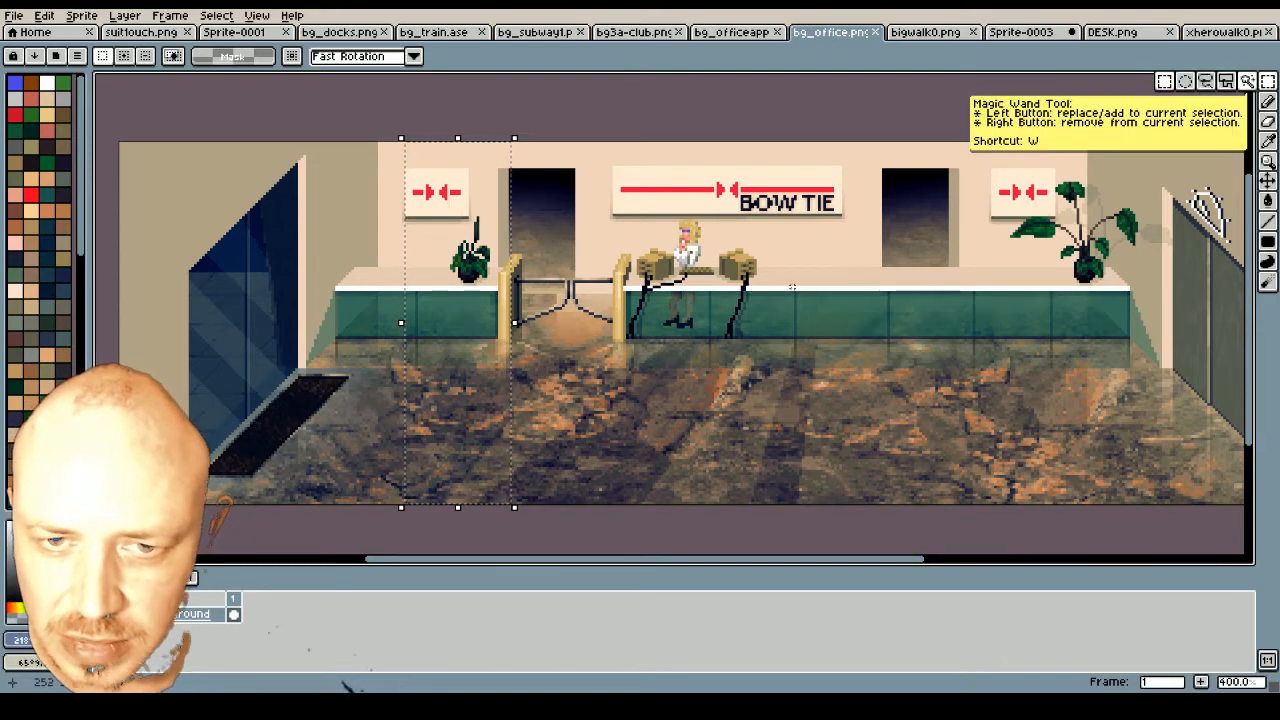
{"action": "left_click_drag", "start_coordinate": [791, 287], "coordinate": [900, 343]}
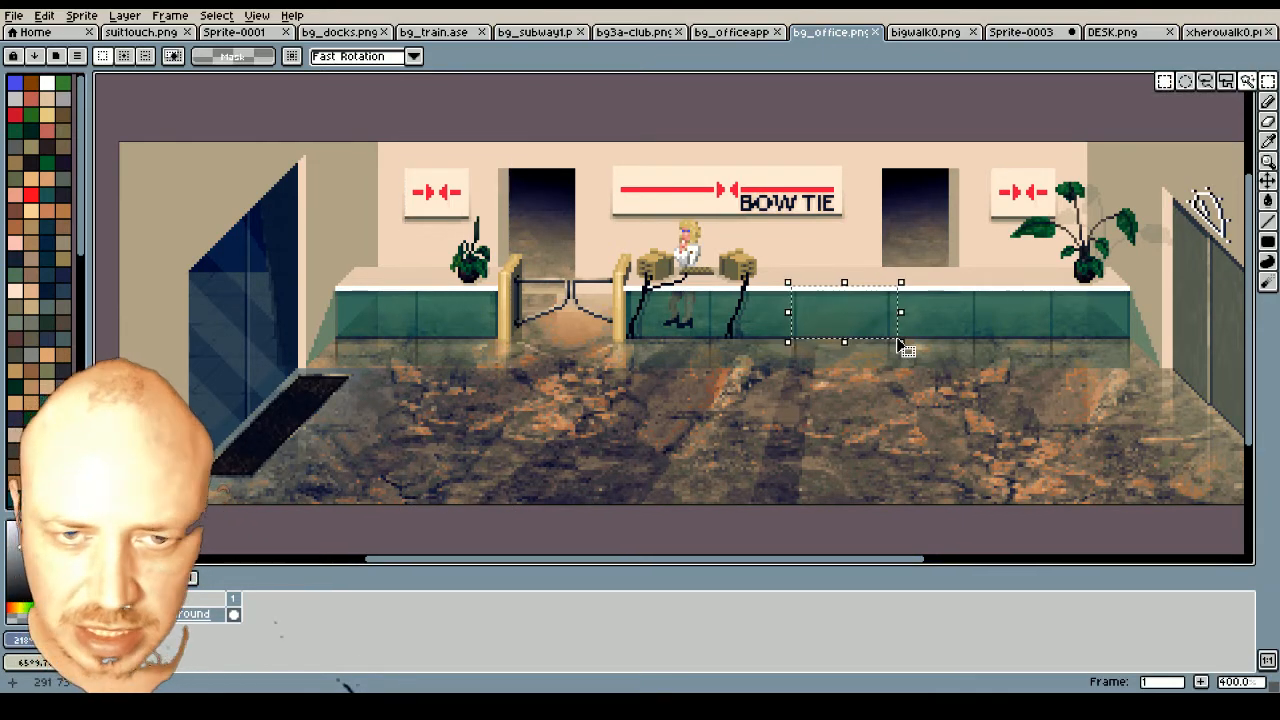
{"action": "left_click", "coordinate": [1103, 37]}
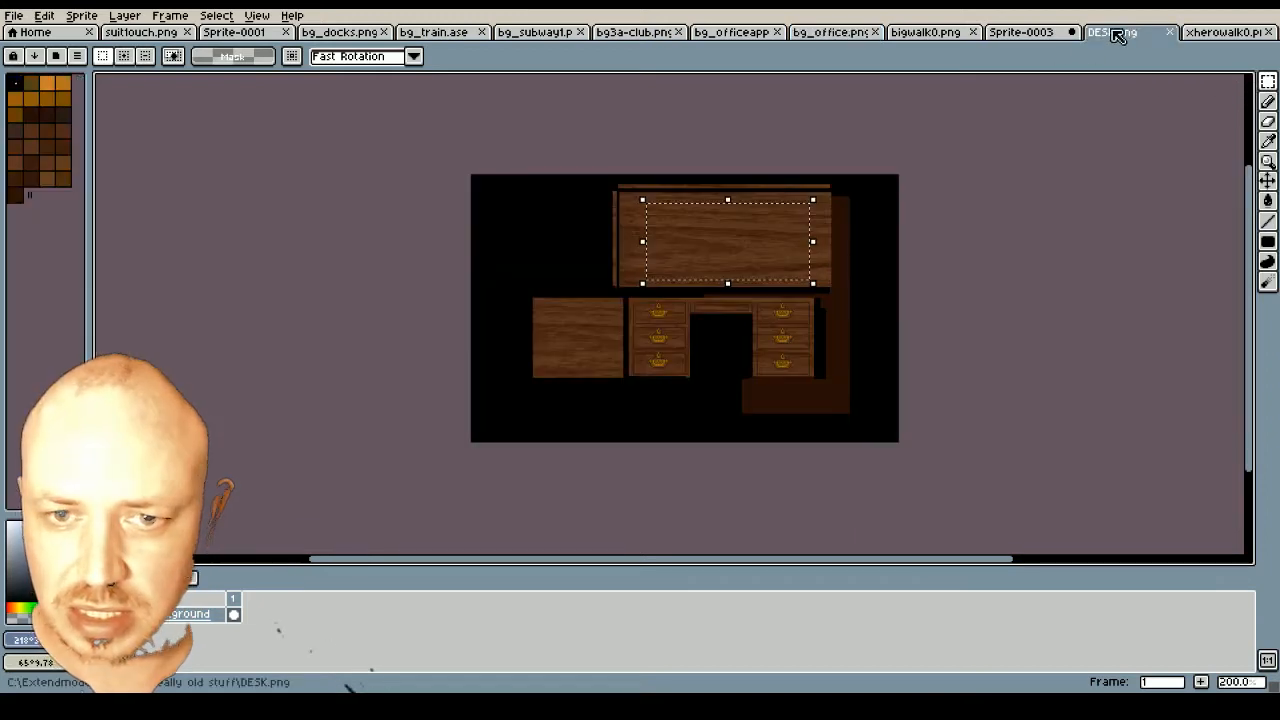
{"action": "left_click", "coordinate": [1037, 37]}
{"action": "key", "text": "ctrl+v"}
{"action": "left_click_drag", "start_coordinate": [926, 312], "coordinate": [790, 318]}
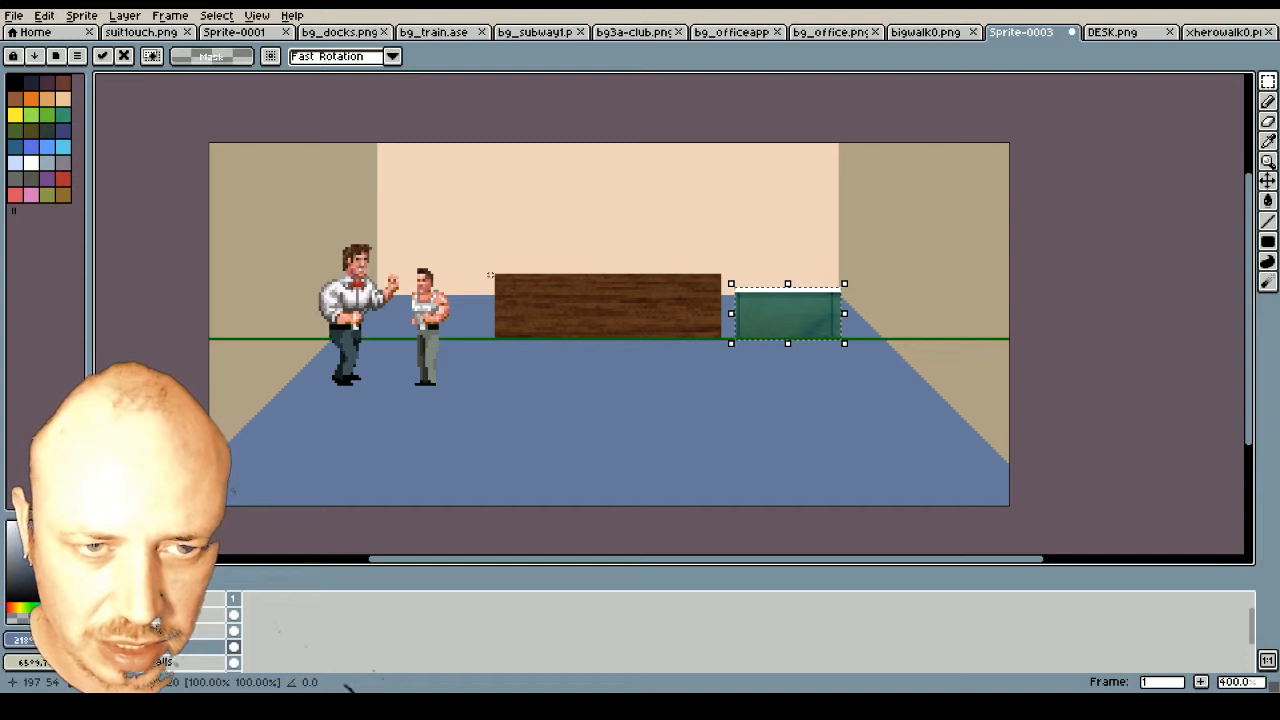
Trim the wood block's upper edge to the counter's height and narrow both ends, and delete the counter piece
{"action": "left_click_drag", "start_coordinate": [468, 263], "coordinate": [737, 288]}
{"action": "key", "text": "Delete"}
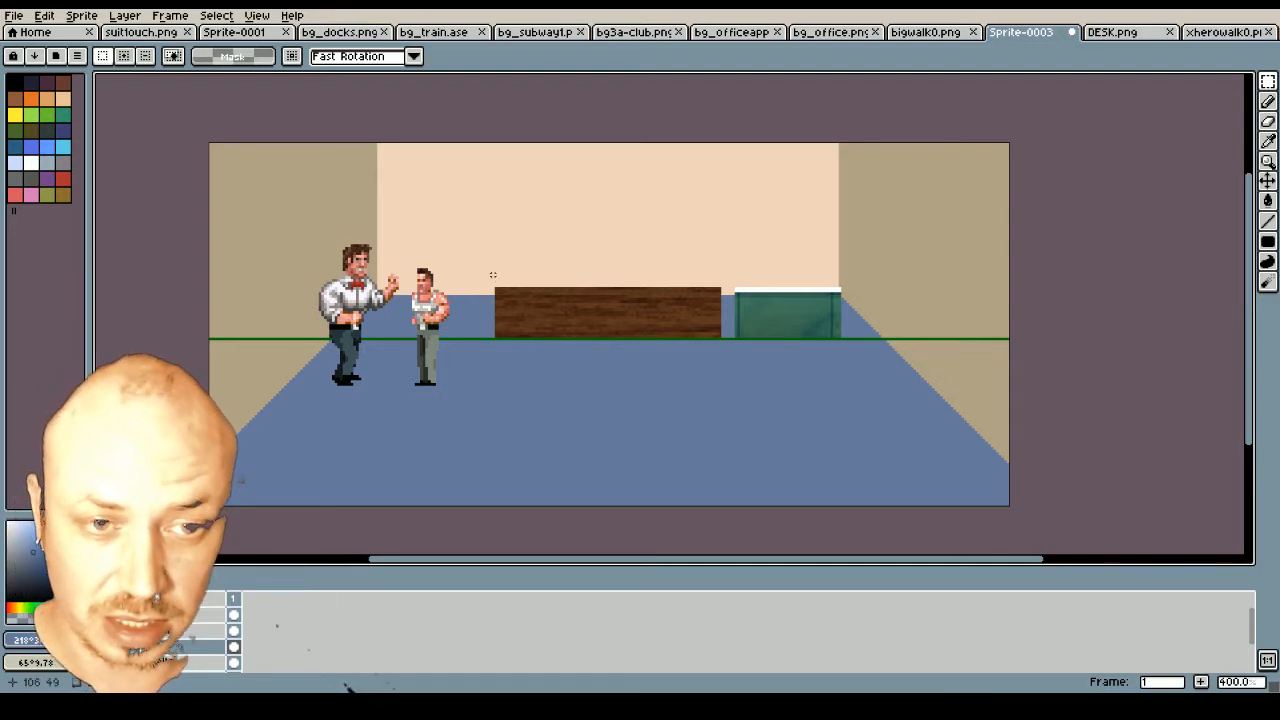
{"action": "left_click_drag", "start_coordinate": [492, 274], "coordinate": [517, 343]}
{"action": "key", "text": "Delete"}
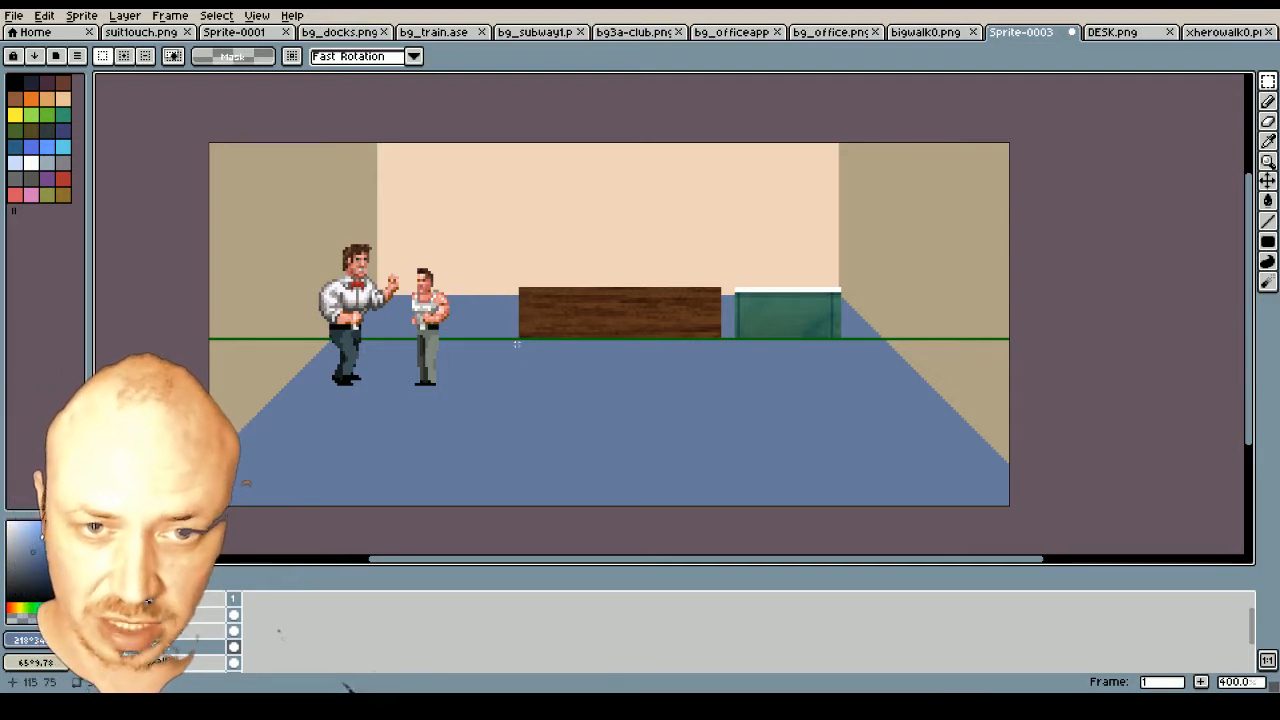
{"action": "mouse_move", "coordinate": [706, 277]}
{"action": "left_mouse_down"}
{"action": "mouse_move", "coordinate": [734, 366]}
{"action": "mouse_move", "coordinate": [720, 368]}
{"action": "left_mouse_up"}
{"action": "key", "text": "Delete"}
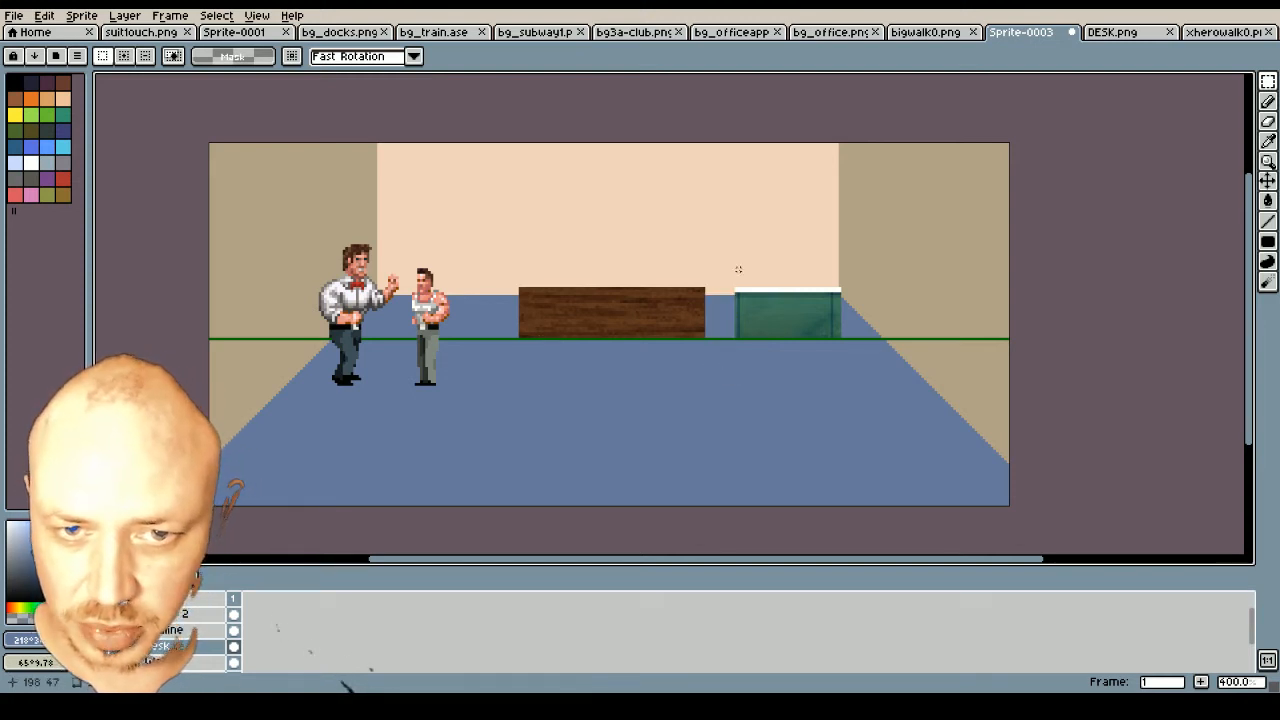
{"action": "left_click_drag", "start_coordinate": [720, 266], "coordinate": [856, 388]}
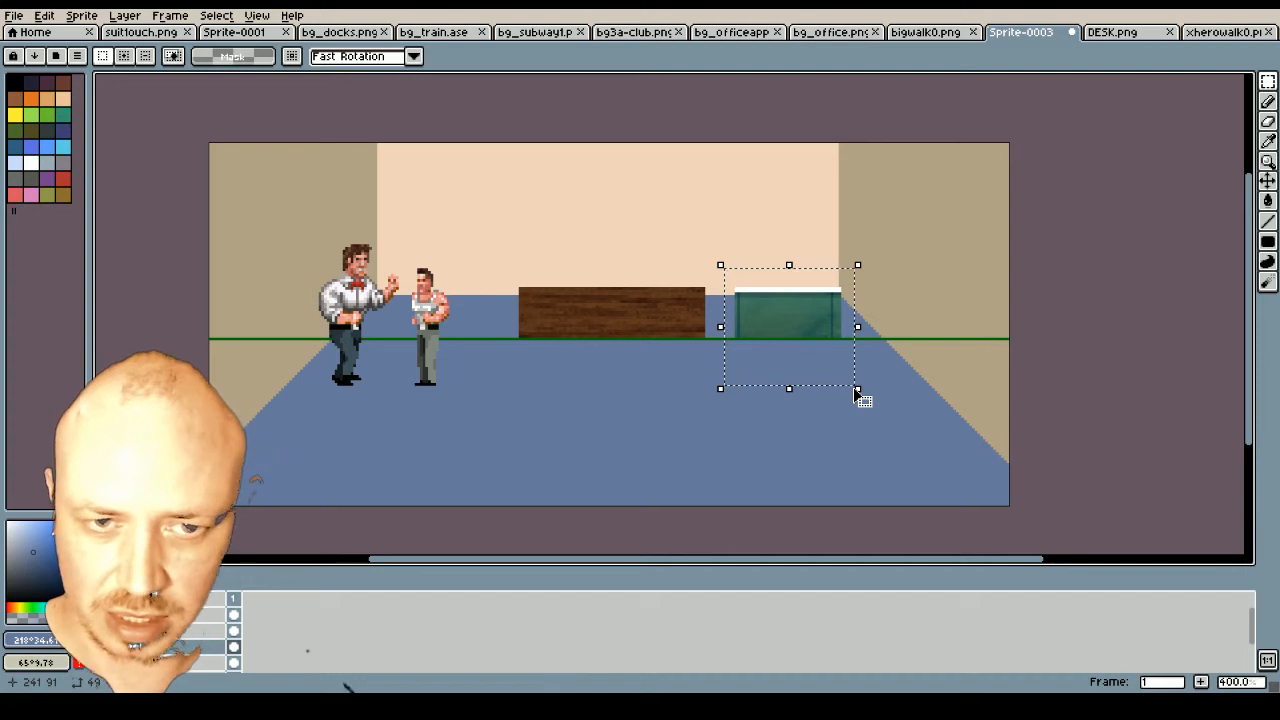
{"action": "key", "text": "Delete"}
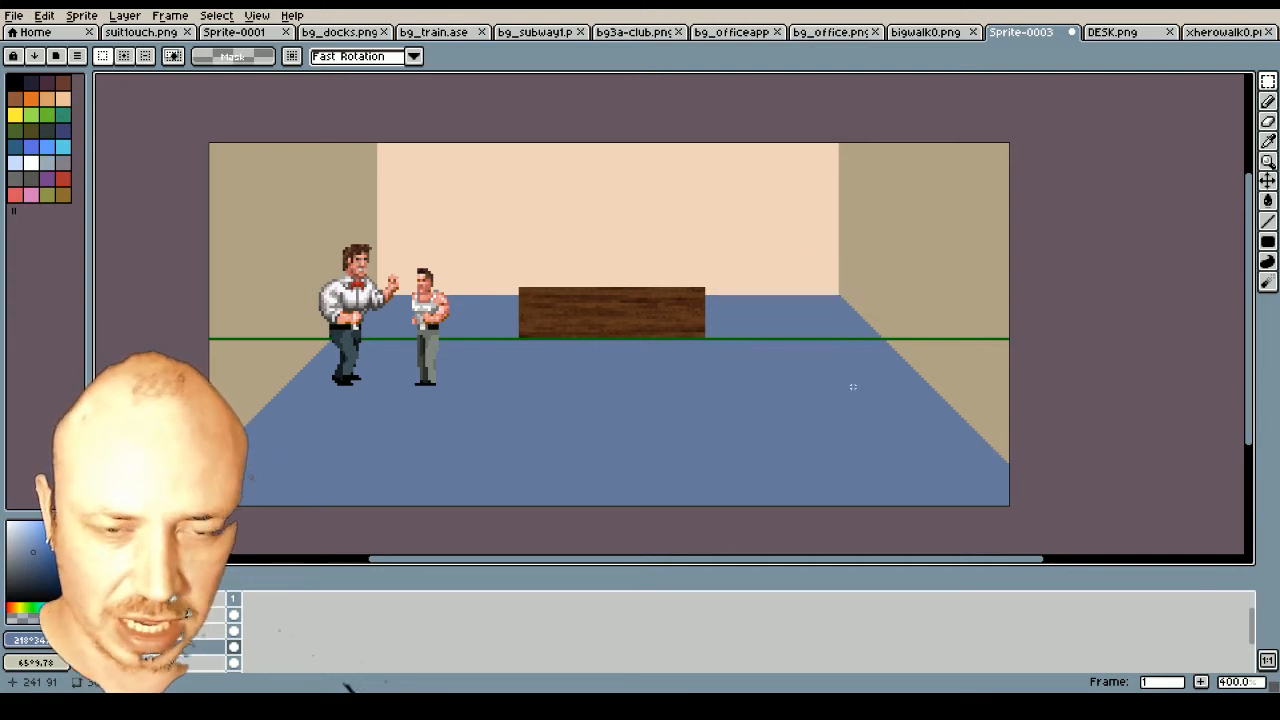
Duplicate the trimmed wood block and place the copy directly above the original as the desk top
{"action": "left_click", "coordinate": [1267, 81]}
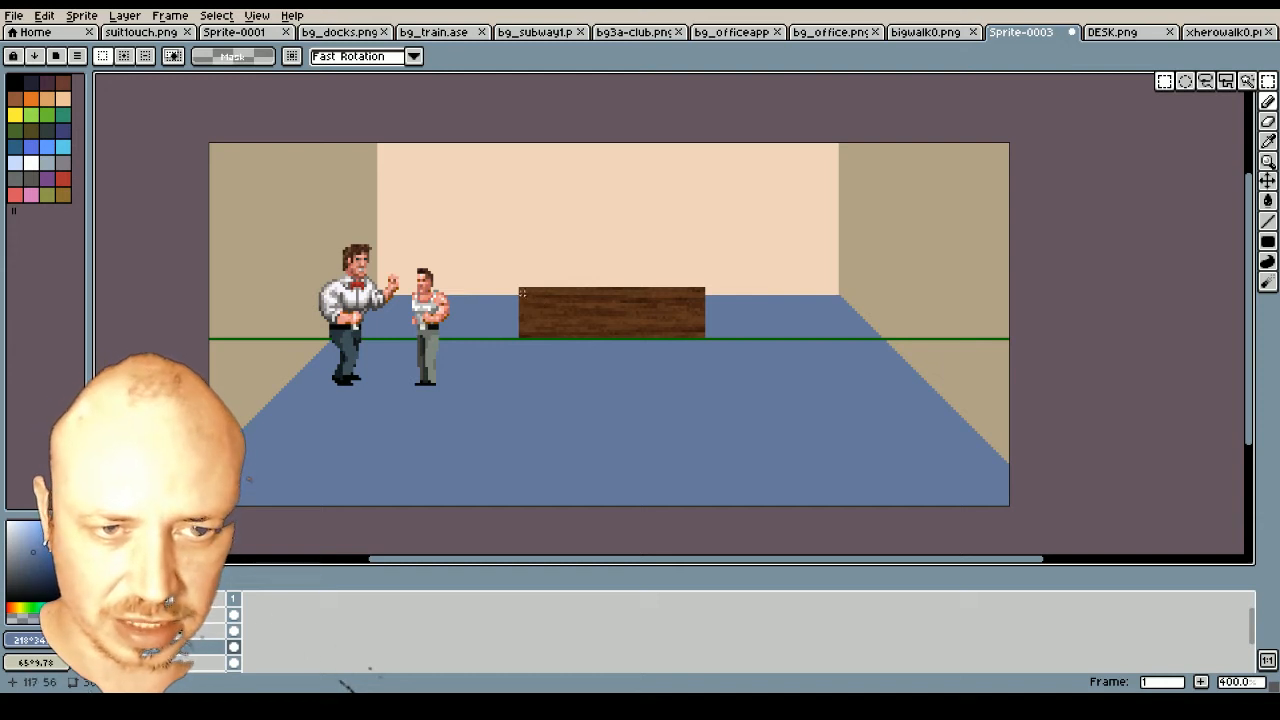
{"action": "left_click_drag", "start_coordinate": [519, 288], "coordinate": [704, 340]}
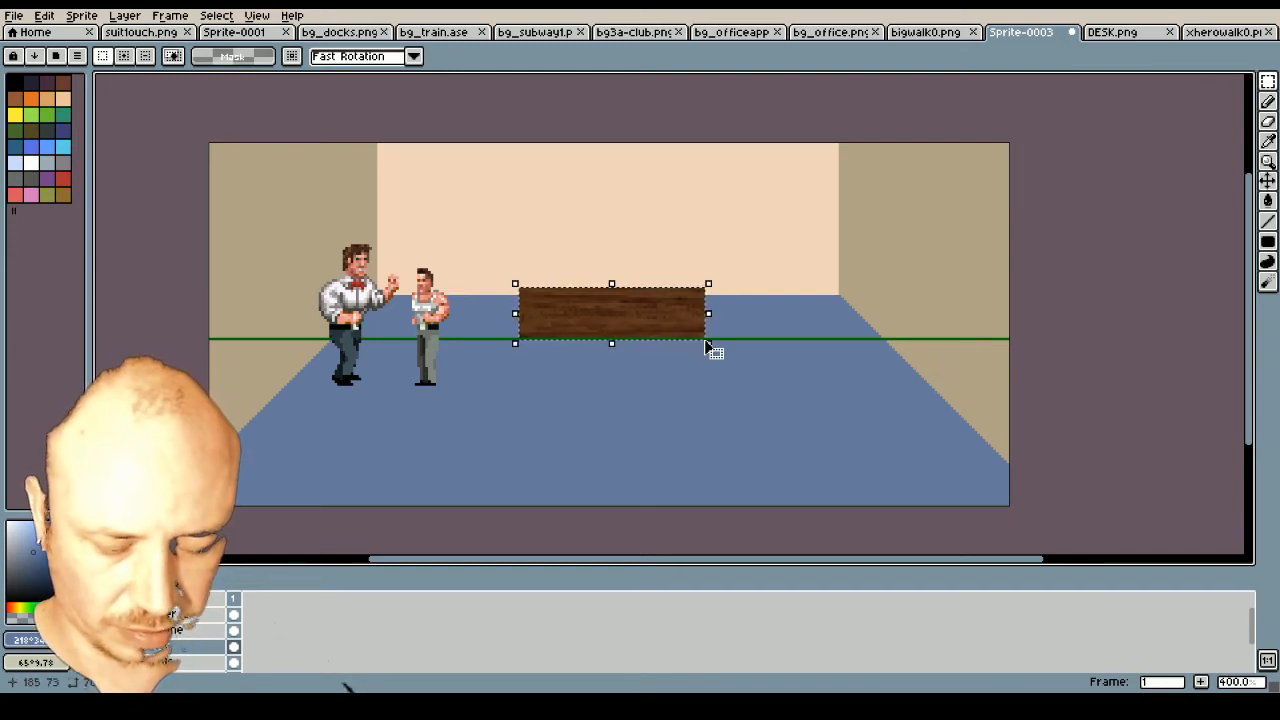
{"action": "left_click_drag", "start_coordinate": [614, 318], "coordinate": [600, 255]}
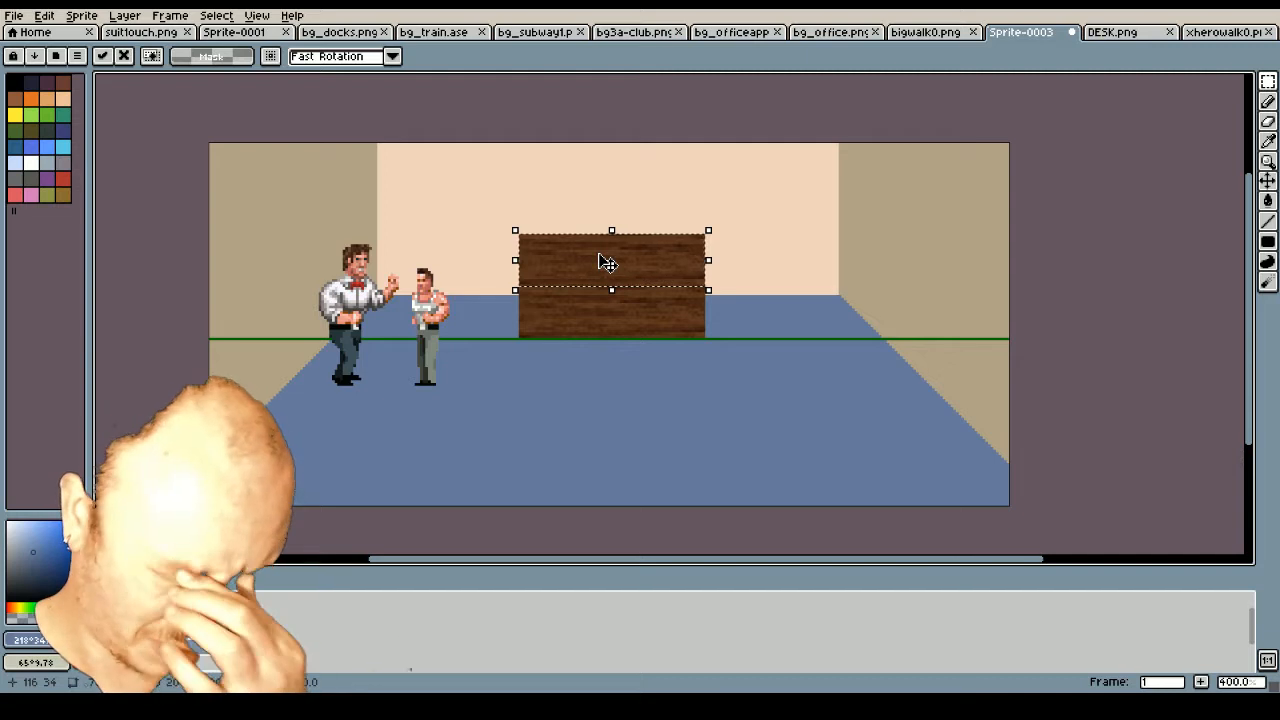
Raise the brightness of the upper wood panel to 100 and clear the selection
{"action": "left_click", "coordinate": [52, 18]}
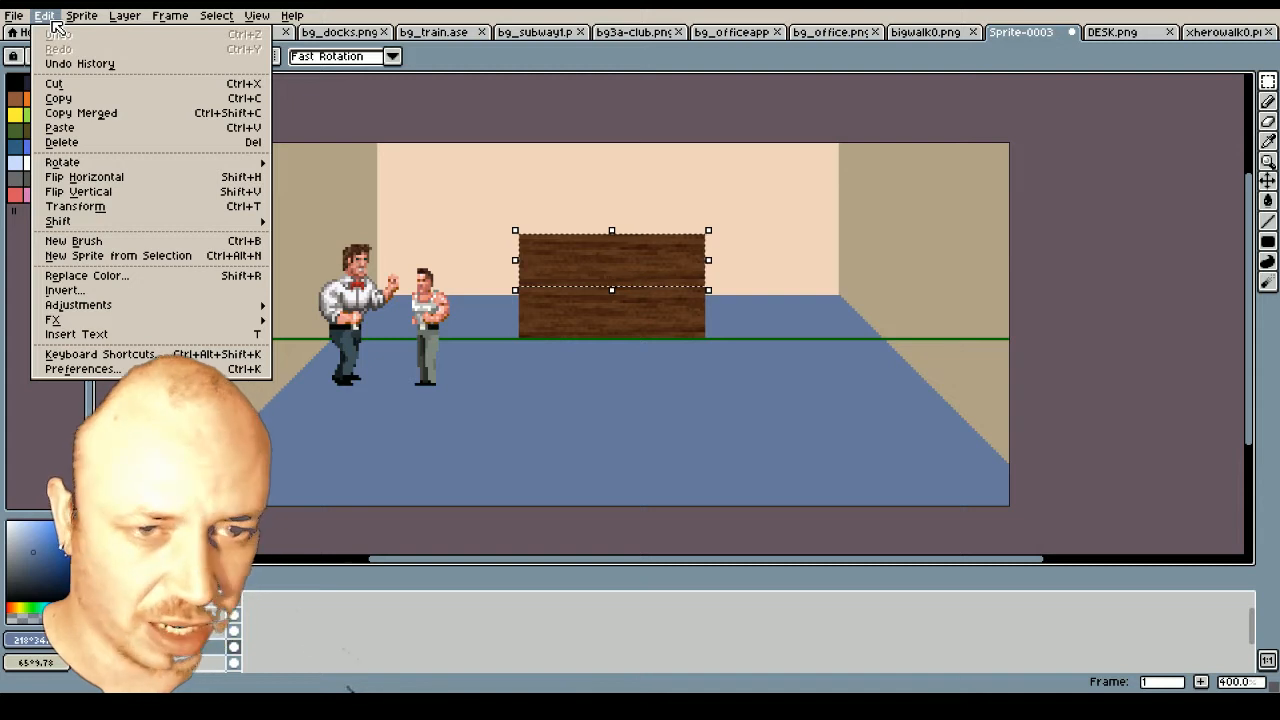
{"action": "mouse_move", "coordinate": [120, 306]}
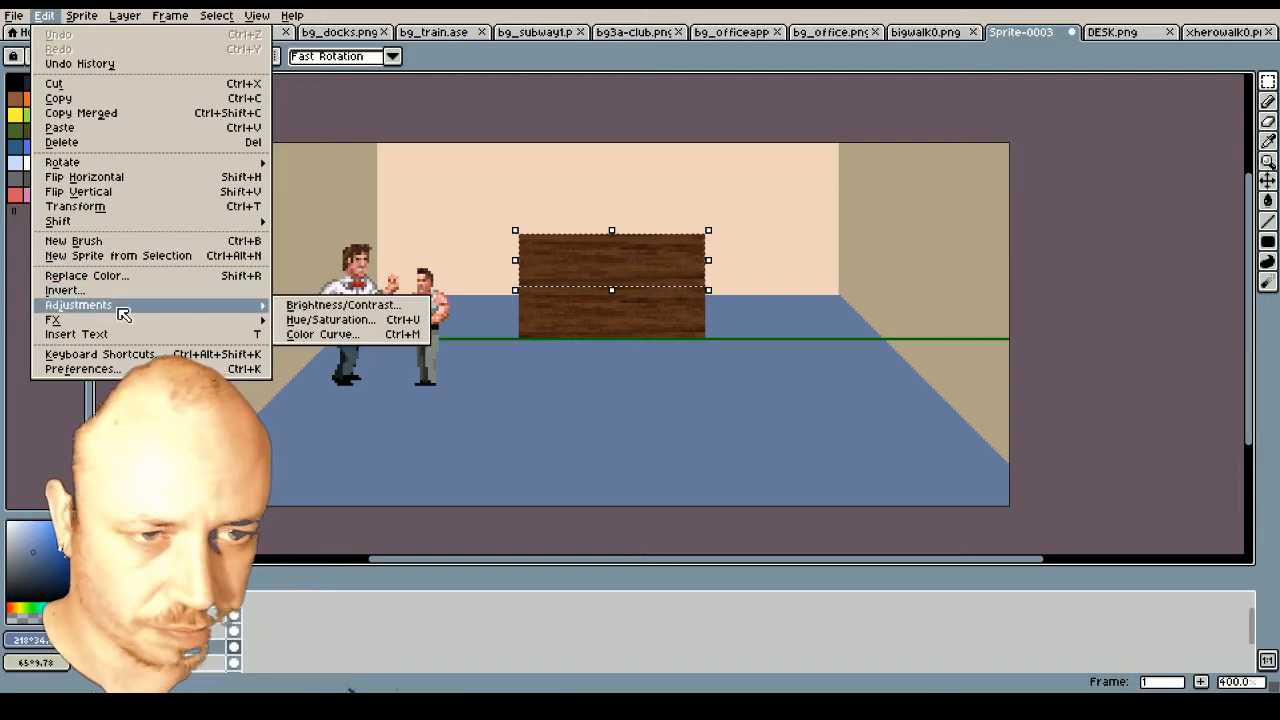
{"action": "left_click", "coordinate": [335, 305]}
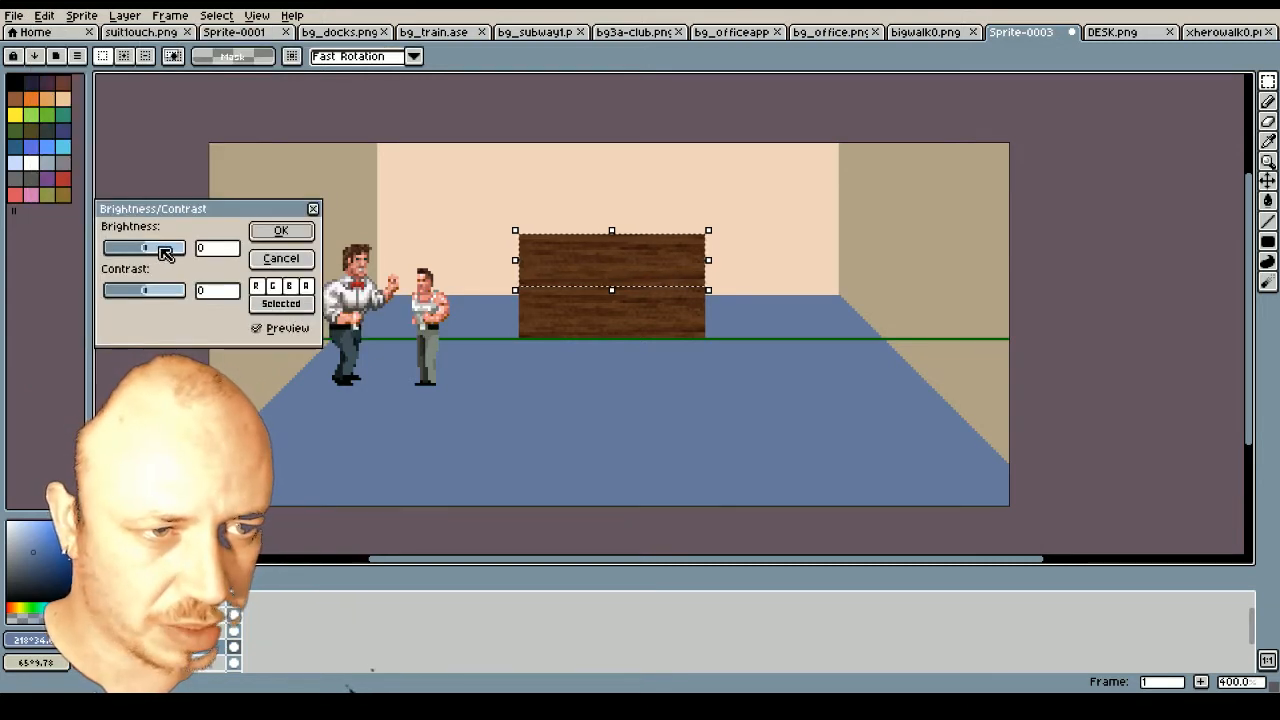
{"action": "left_click_drag", "start_coordinate": [165, 252], "coordinate": [189, 250]}
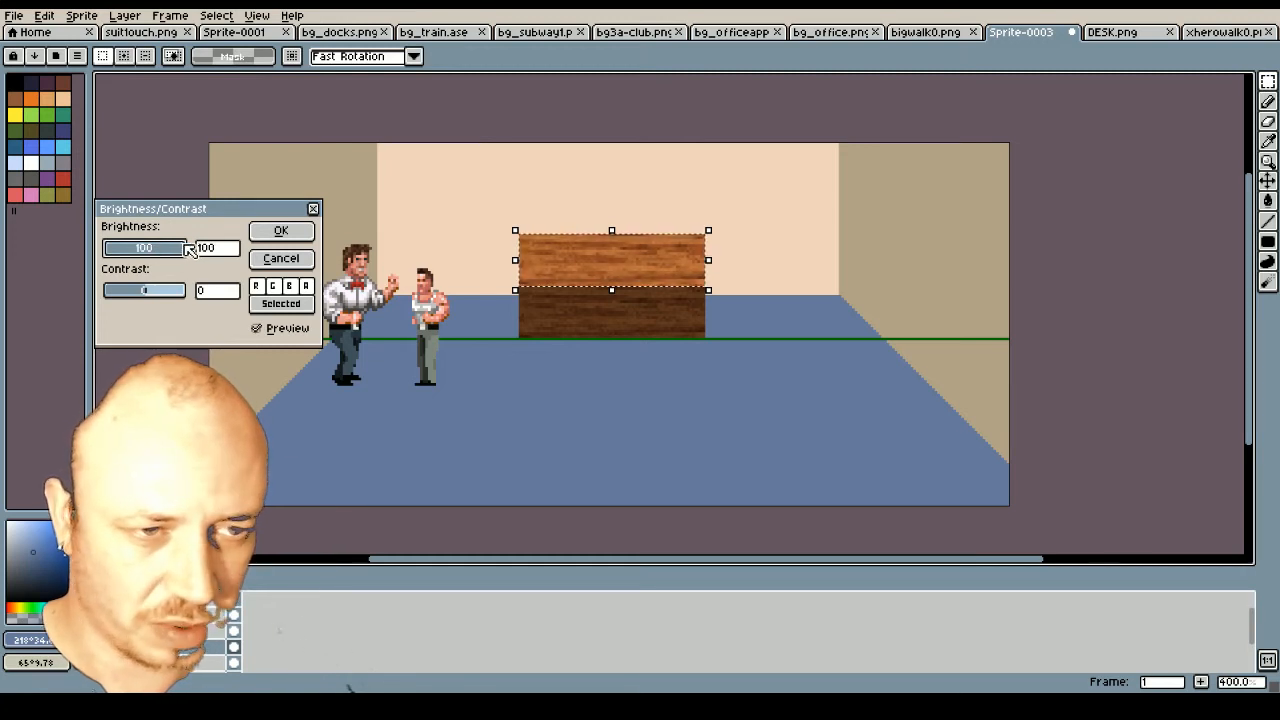
{"action": "left_click", "coordinate": [280, 231]}
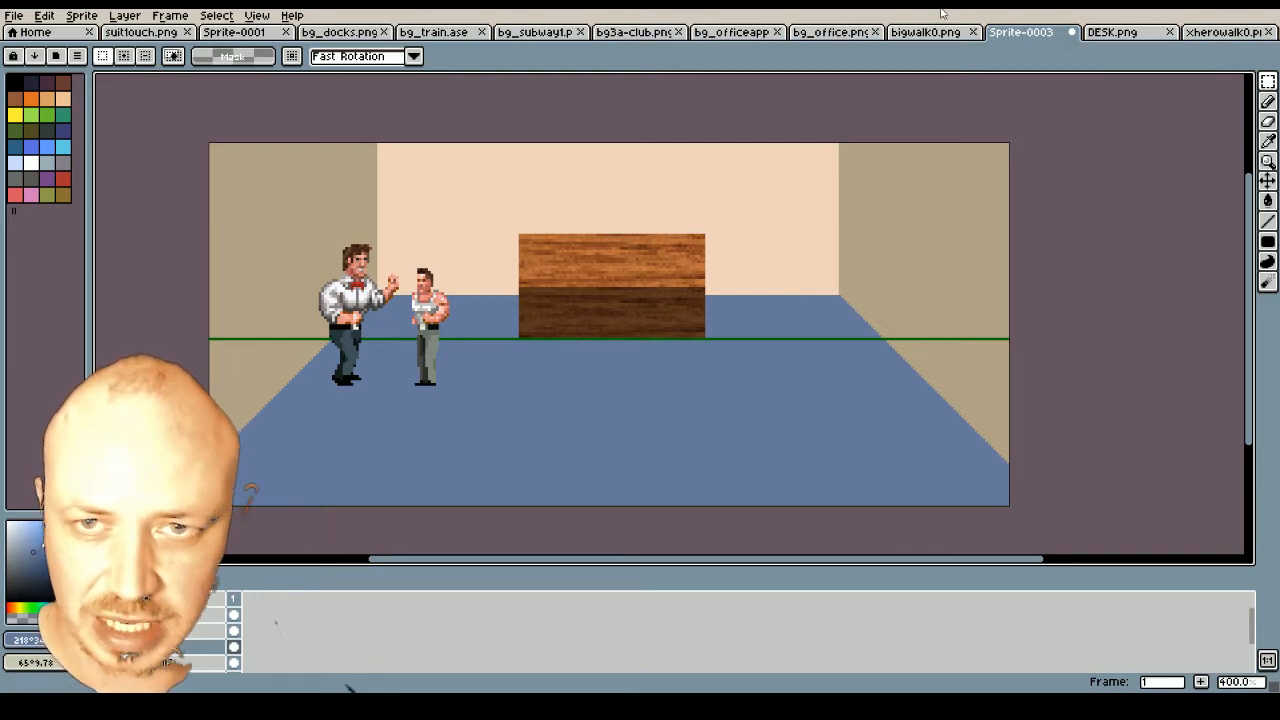
Measure the depth of the pale counter top in bg_office.png with a selection, and return to Sprite-0003
{"action": "left_click", "coordinate": [840, 33]}
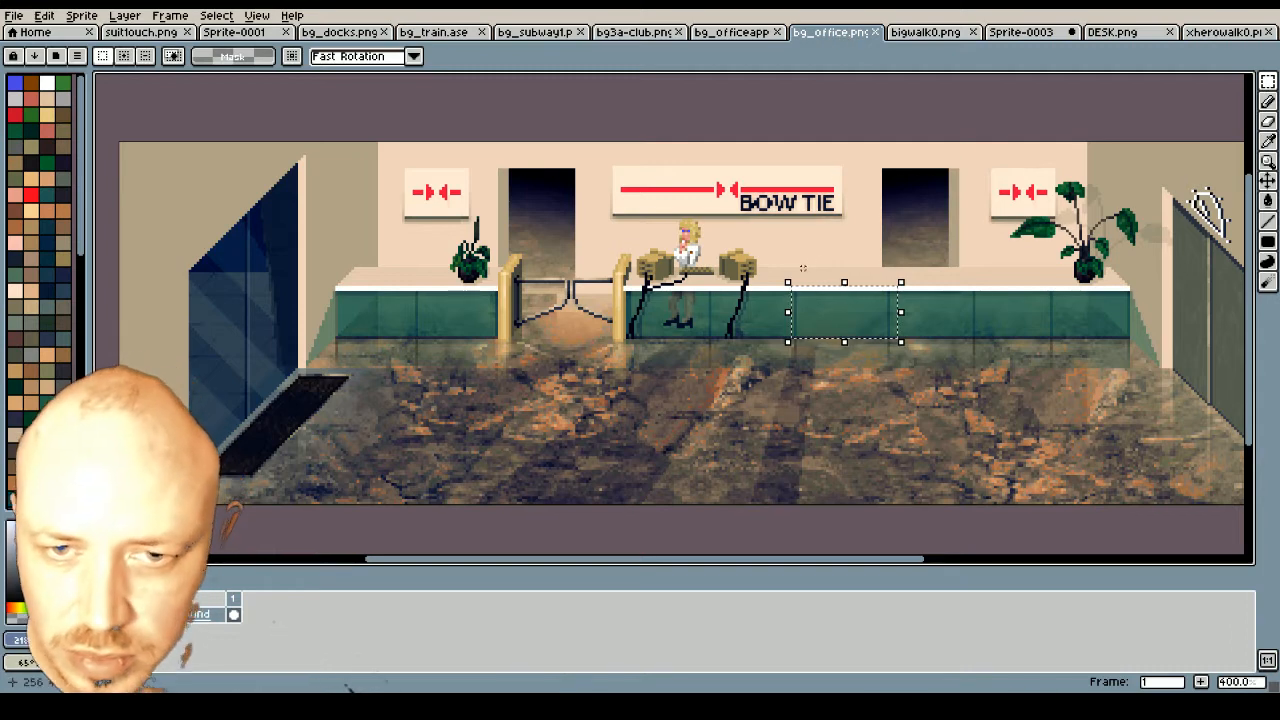
{"action": "left_click_drag", "start_coordinate": [800, 268], "coordinate": [838, 284]}
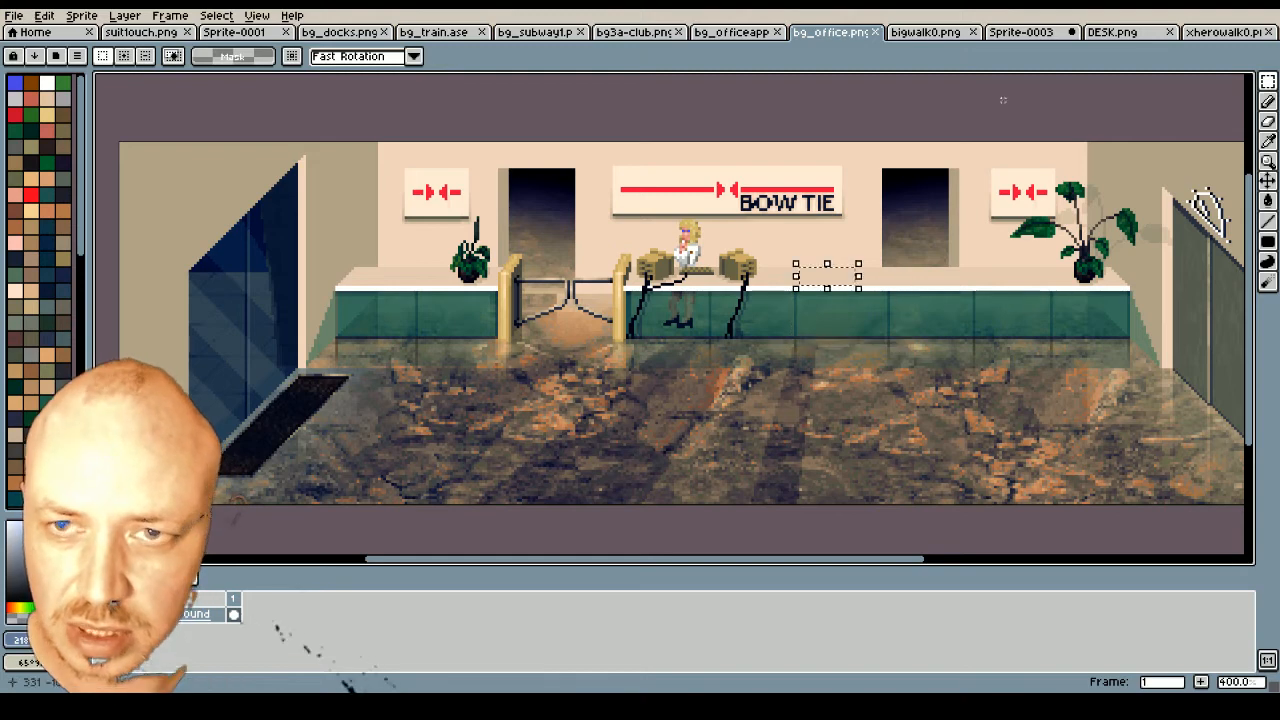
{"action": "left_click", "coordinate": [1112, 33]}
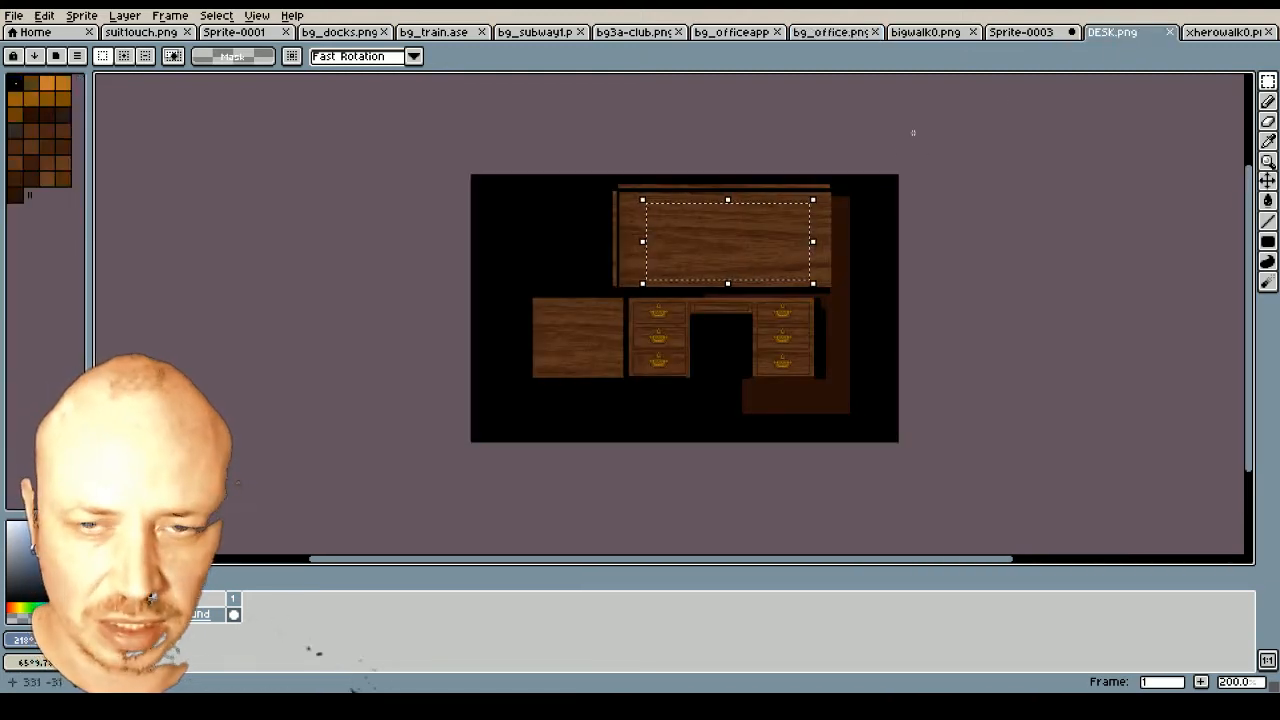
{"action": "left_click", "coordinate": [1020, 33]}
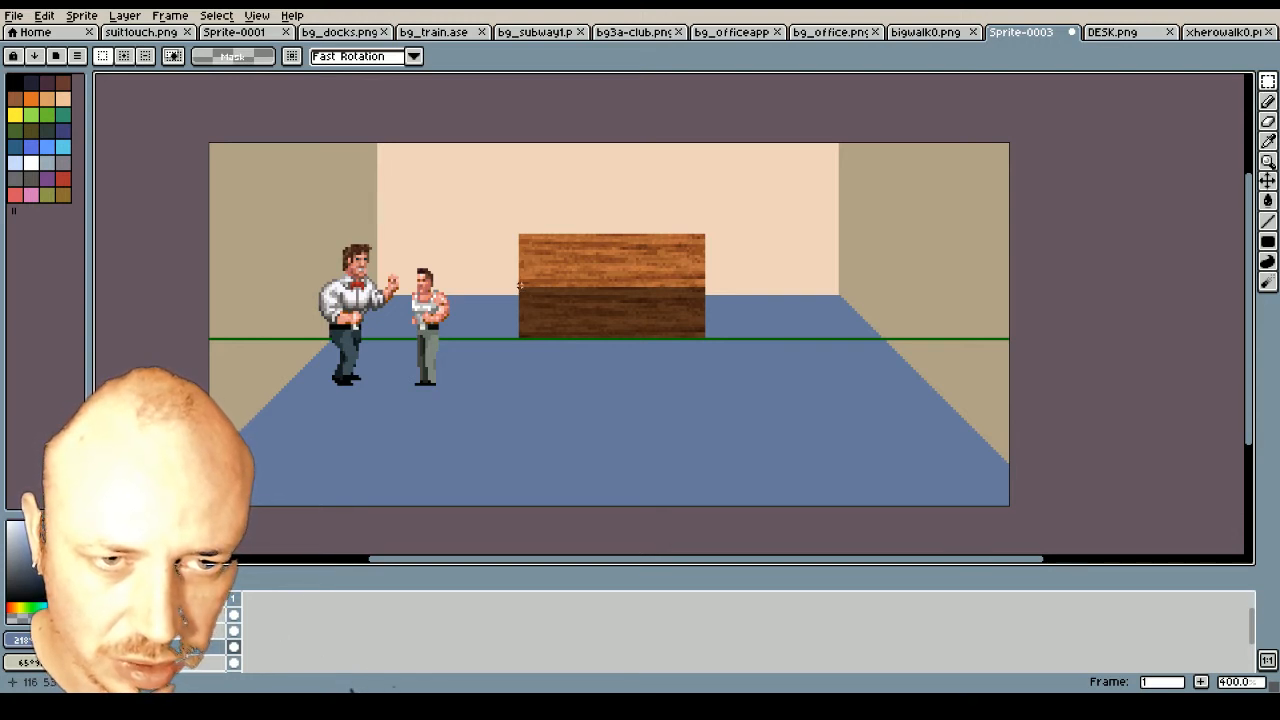
Mark the counter top's depth on the light wood panel and delete the part of the panel above it
{"action": "left_click_drag", "start_coordinate": [519, 286], "coordinate": [576, 270]}
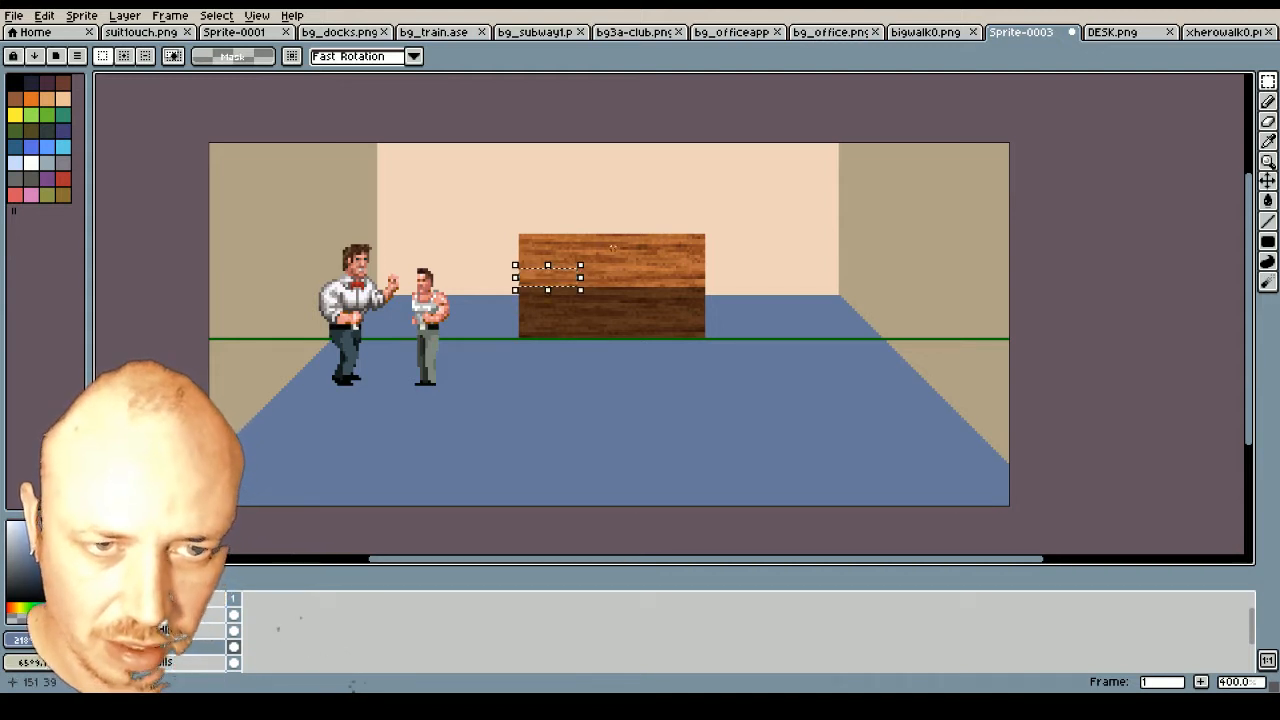
{"action": "left_click", "coordinate": [508, 212]}
{"action": "left_click_drag", "start_coordinate": [490, 208], "coordinate": [720, 269]}
{"action": "key", "text": "Delete"}
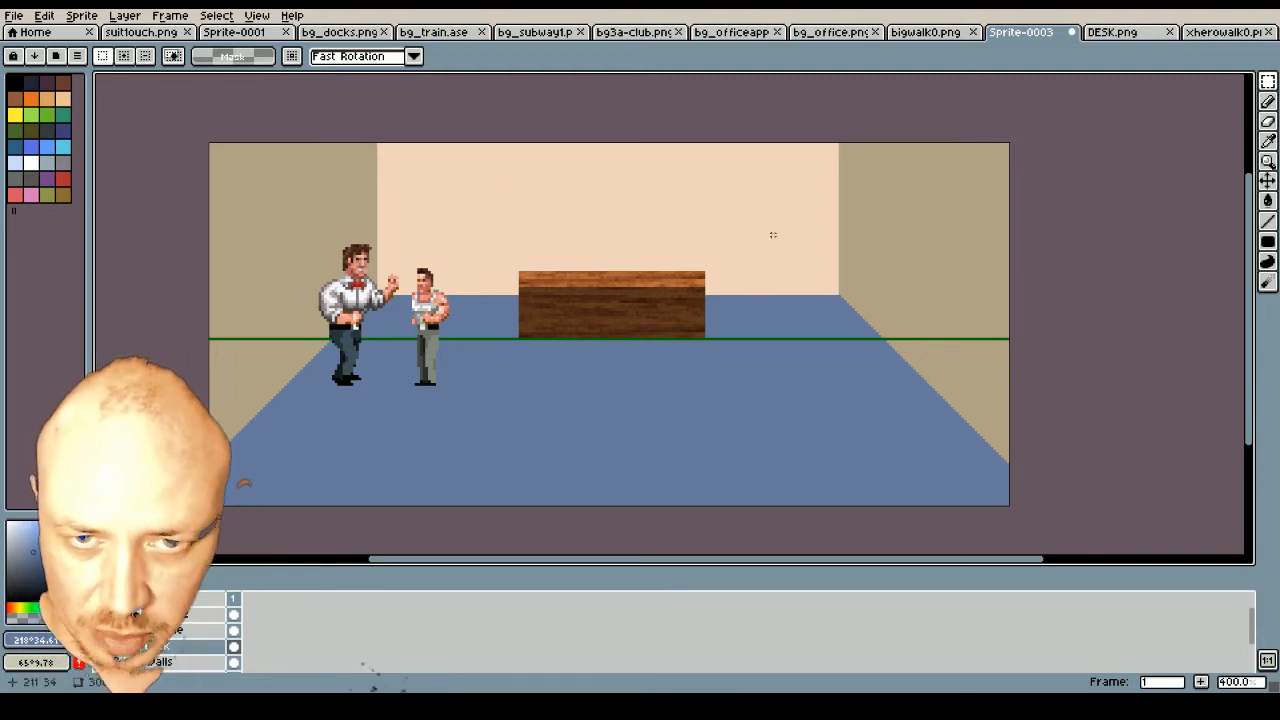
Erase stepped pixels at both ends of the light desk top with a 1 px eraser so it tapers towards the back
{"action": "left_click", "coordinate": [1268, 102]}
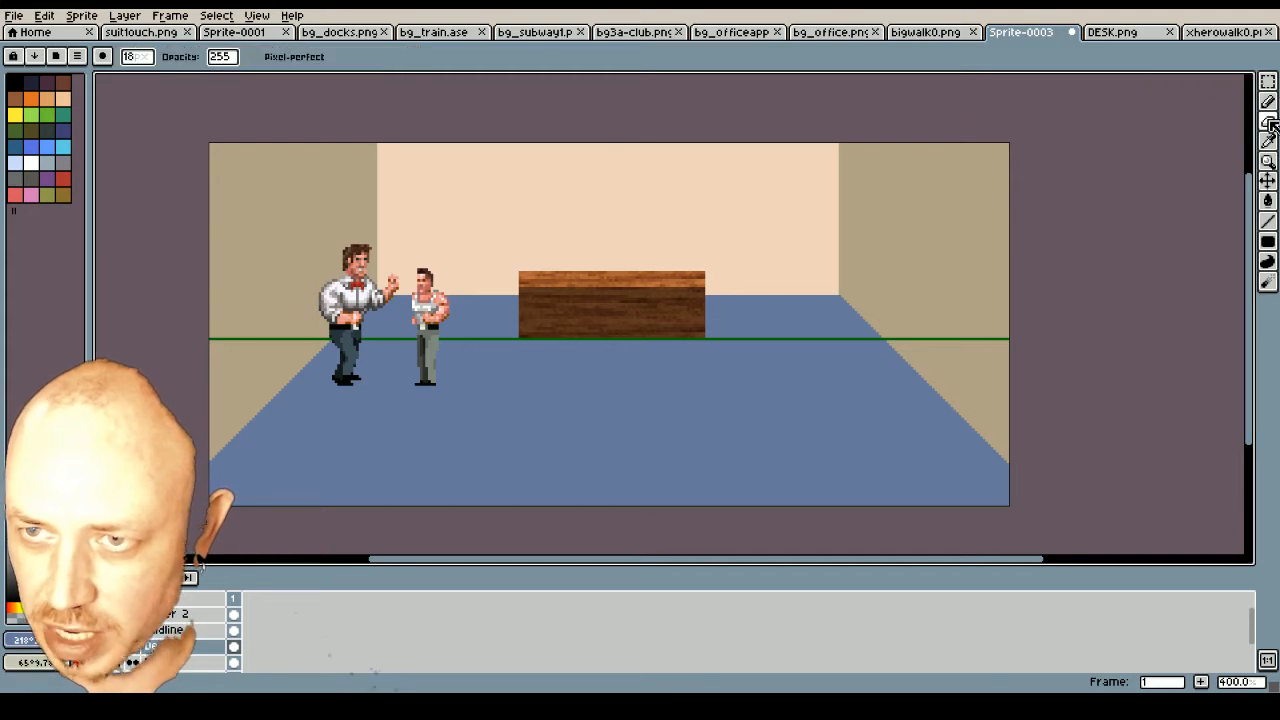
{"action": "left_click", "coordinate": [137, 56]}
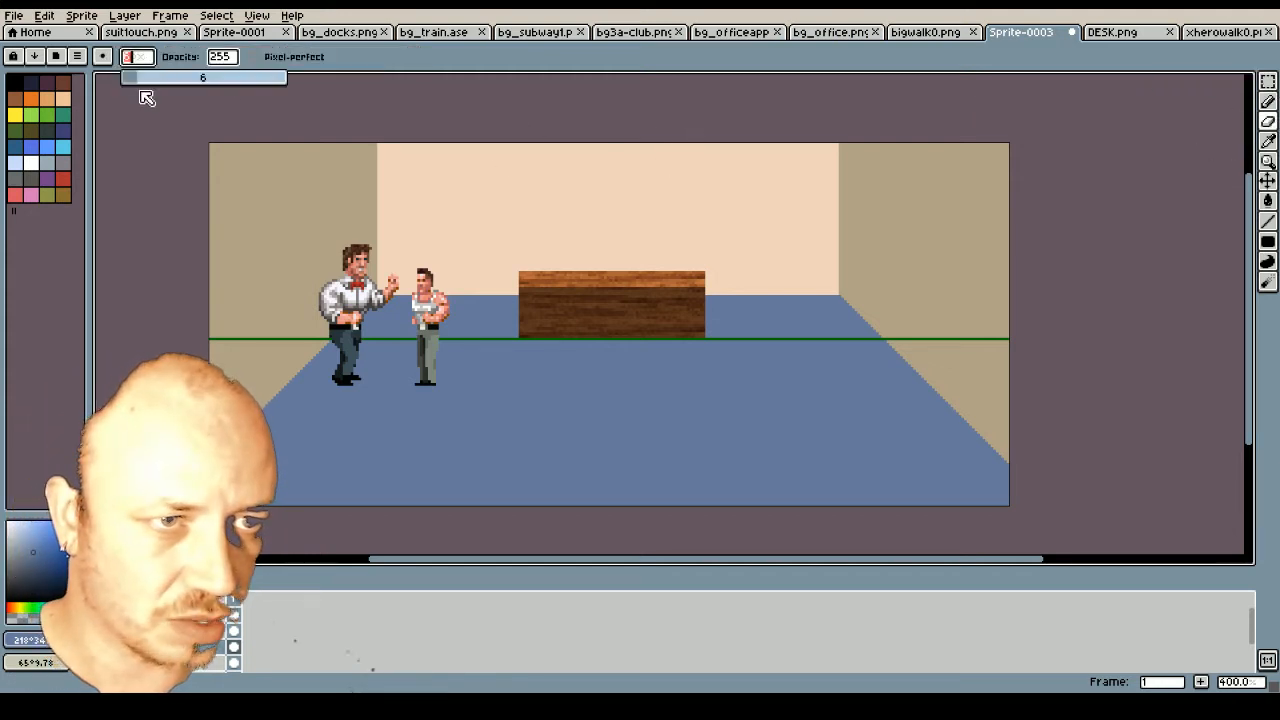
{"action": "left_click_drag", "start_coordinate": [147, 97], "coordinate": [131, 98]}
{"action": "scroll", "coordinate": [655, 290], "scroll_direction": "up", "scroll_amount": 3}
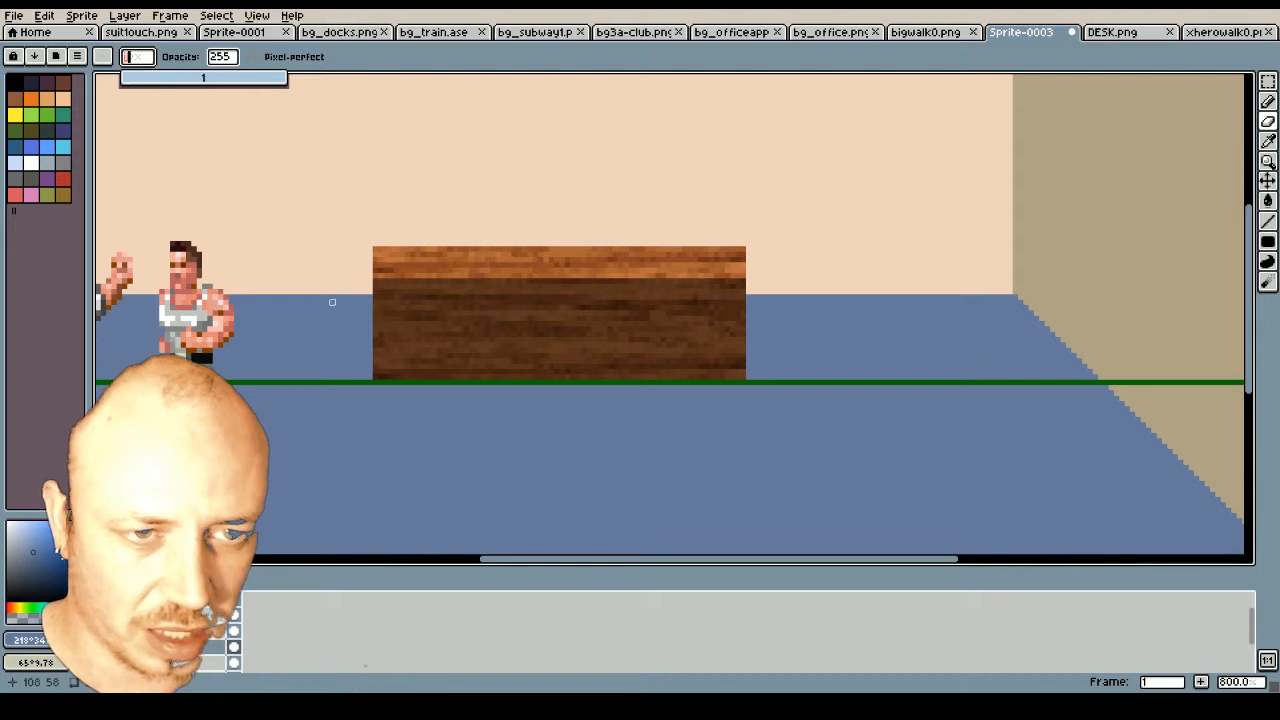
{"action": "scroll", "coordinate": [397, 287], "scroll_direction": "up", "scroll_amount": 1}
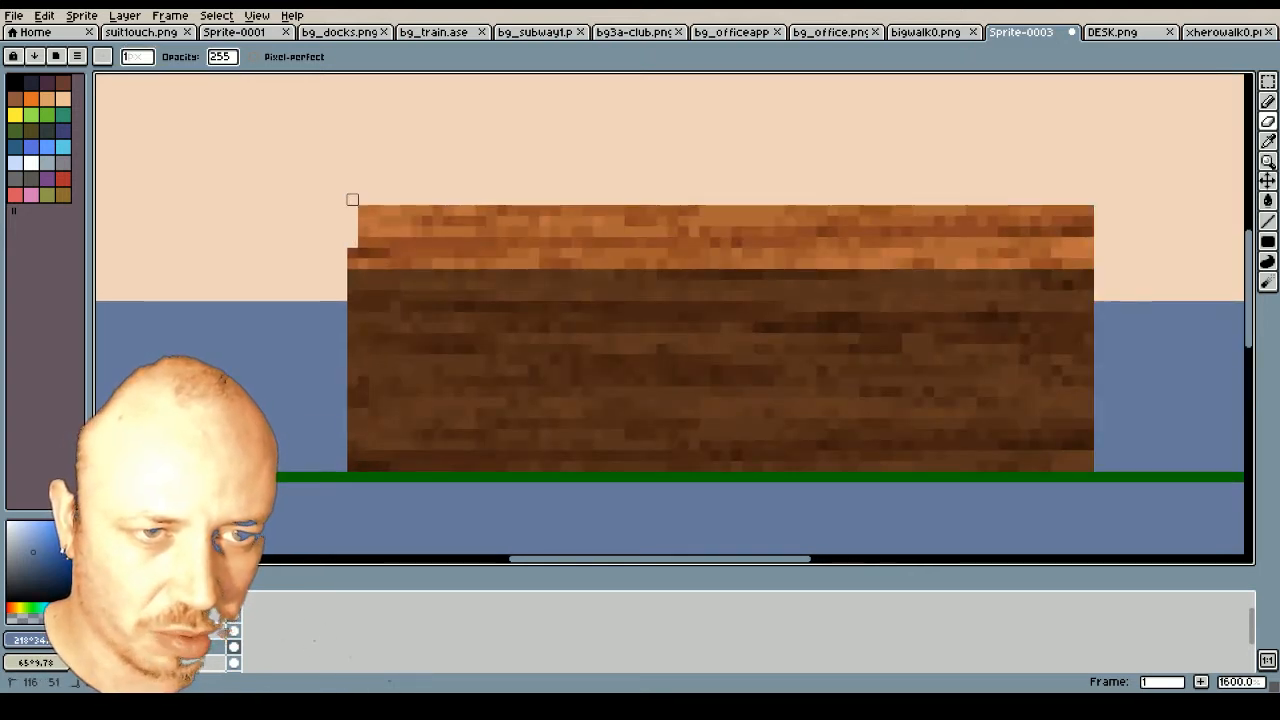
{"action": "left_click_drag", "start_coordinate": [363, 221], "coordinate": [363, 200]}
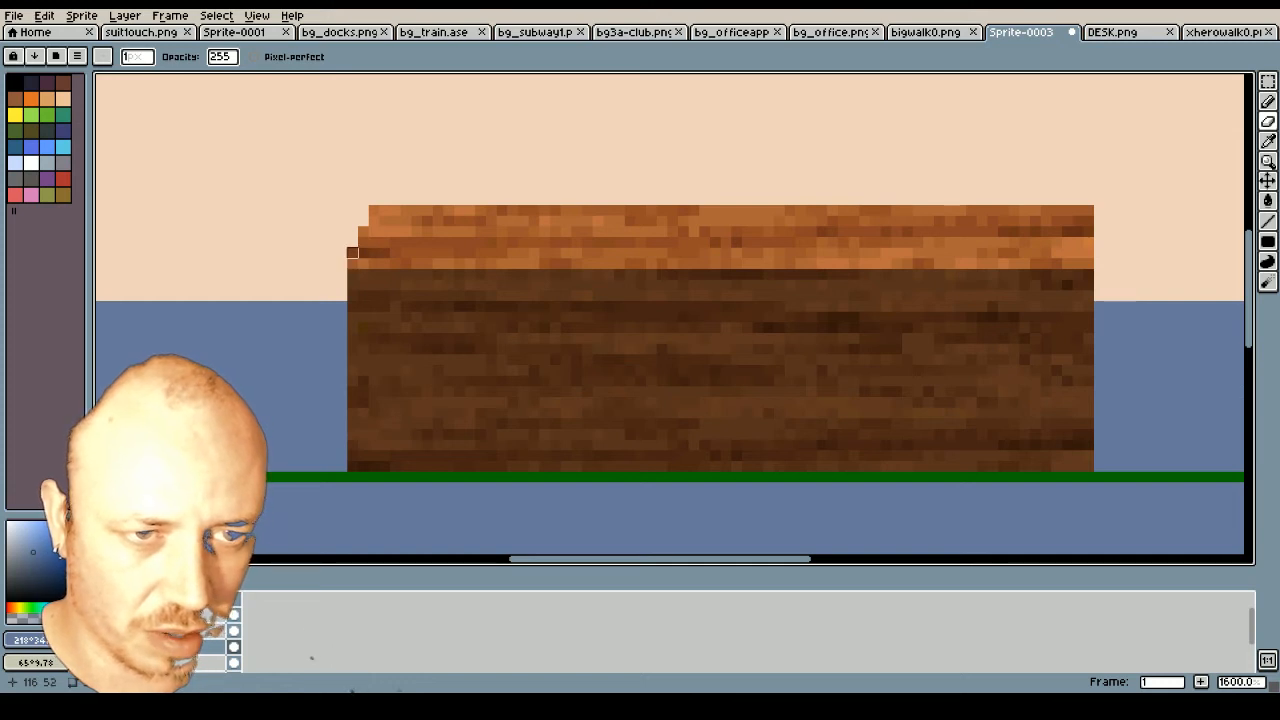
{"action": "left_click_drag", "start_coordinate": [352, 263], "coordinate": [373, 210]}
{"action": "left_click", "coordinate": [373, 210]}
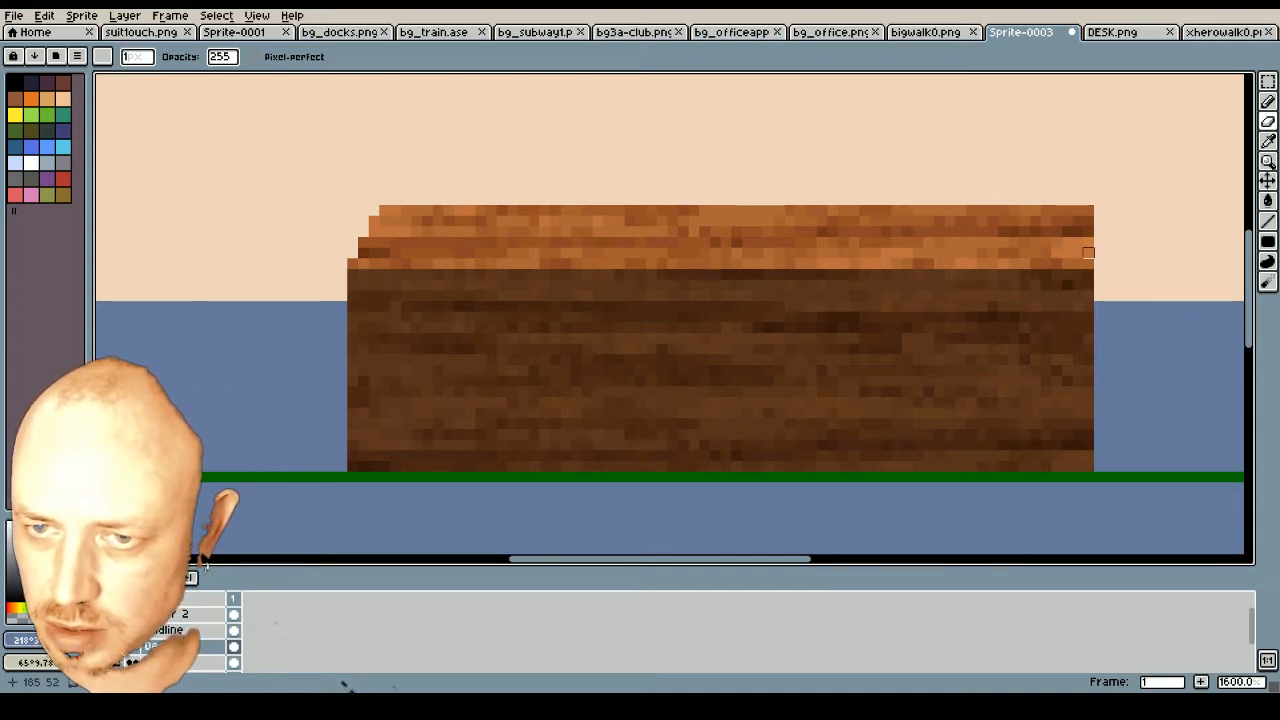
{"action": "left_click_drag", "start_coordinate": [1092, 232], "coordinate": [1086, 196]}
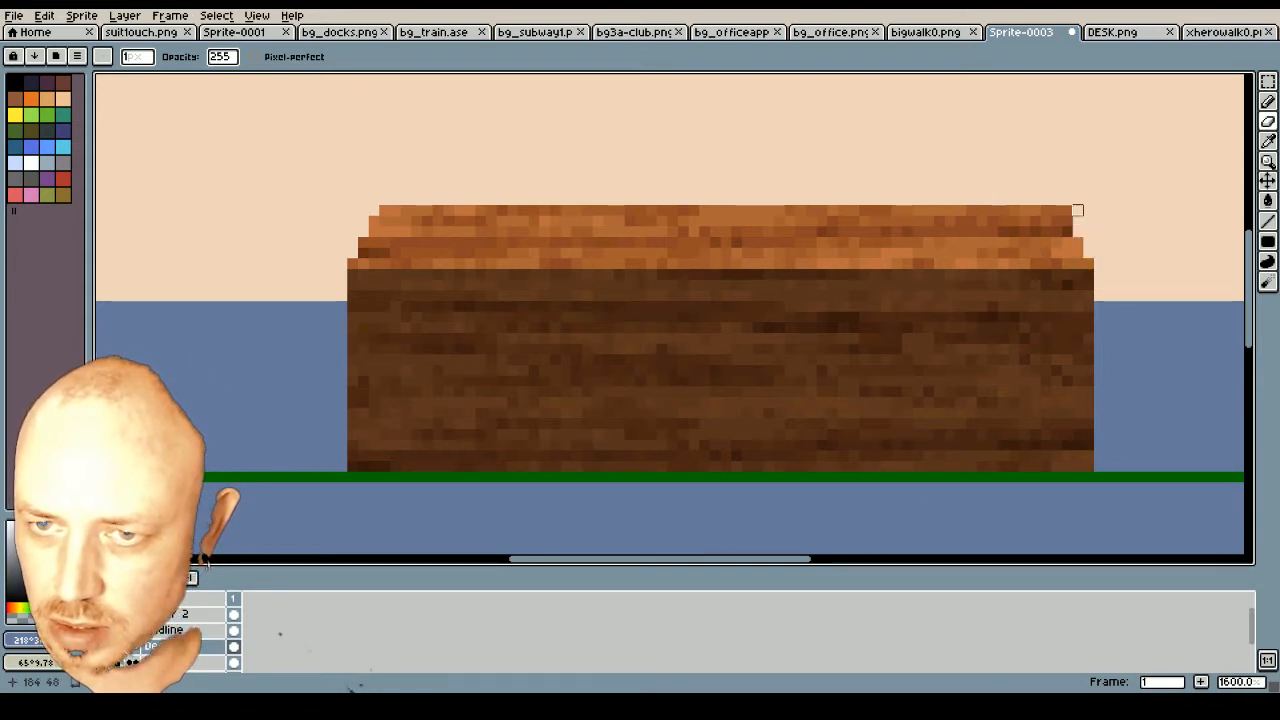
Examine the tapered desk top and the desk's proportions against the two characters
{"action": "scroll", "coordinate": [765, 210], "scroll_direction": "down", "scroll_amount": 1}
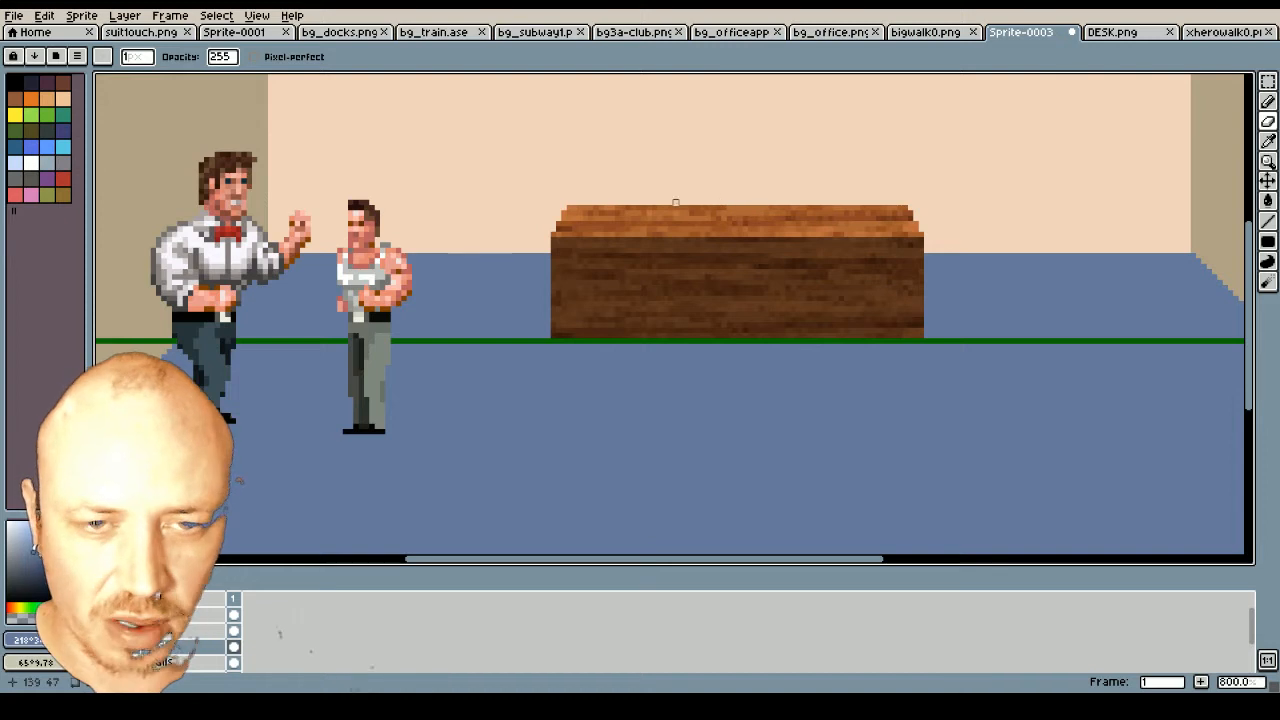
{"action": "scroll", "coordinate": [766, 245], "scroll_direction": "up", "scroll_amount": 1}
{"action": "scroll", "coordinate": [909, 245], "scroll_direction": "down", "scroll_amount": 1}
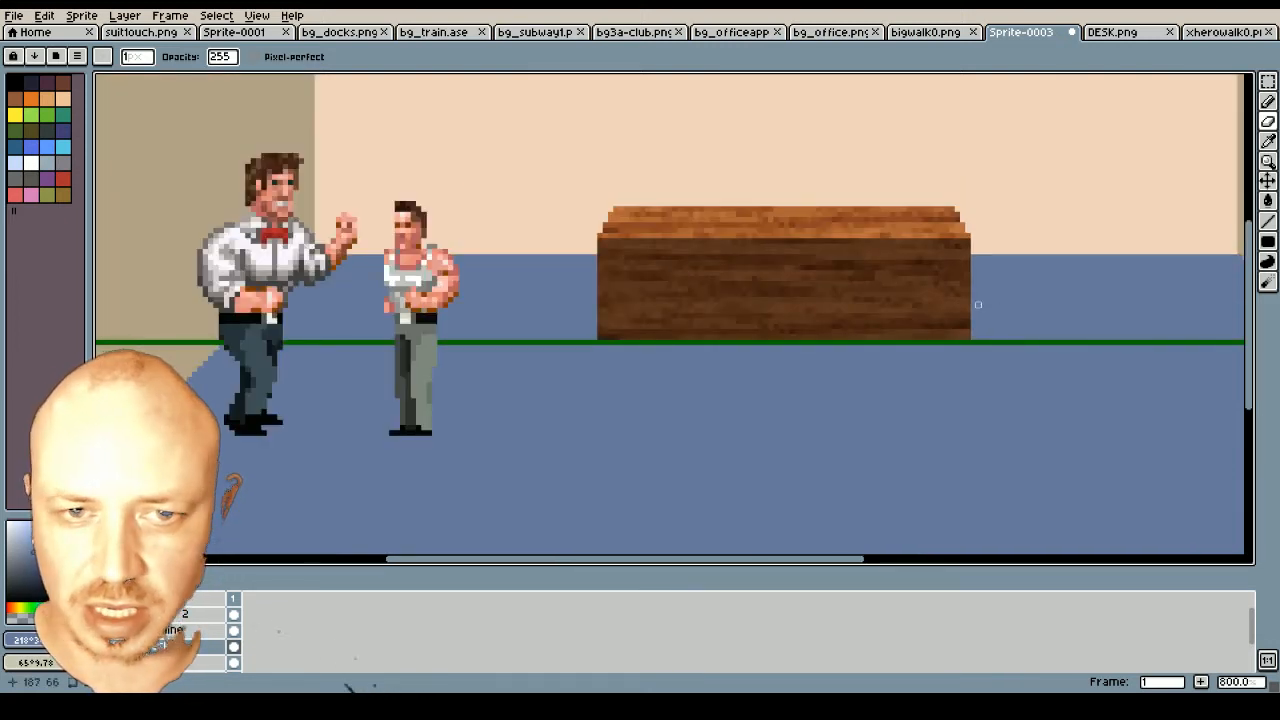
{"action": "scroll", "coordinate": [975, 303], "scroll_direction": "down", "scroll_amount": 2}
{"action": "scroll", "coordinate": [1000, 284], "scroll_direction": "up", "scroll_amount": 2}
{"action": "scroll", "coordinate": [986, 283], "scroll_direction": "down", "scroll_amount": 1}
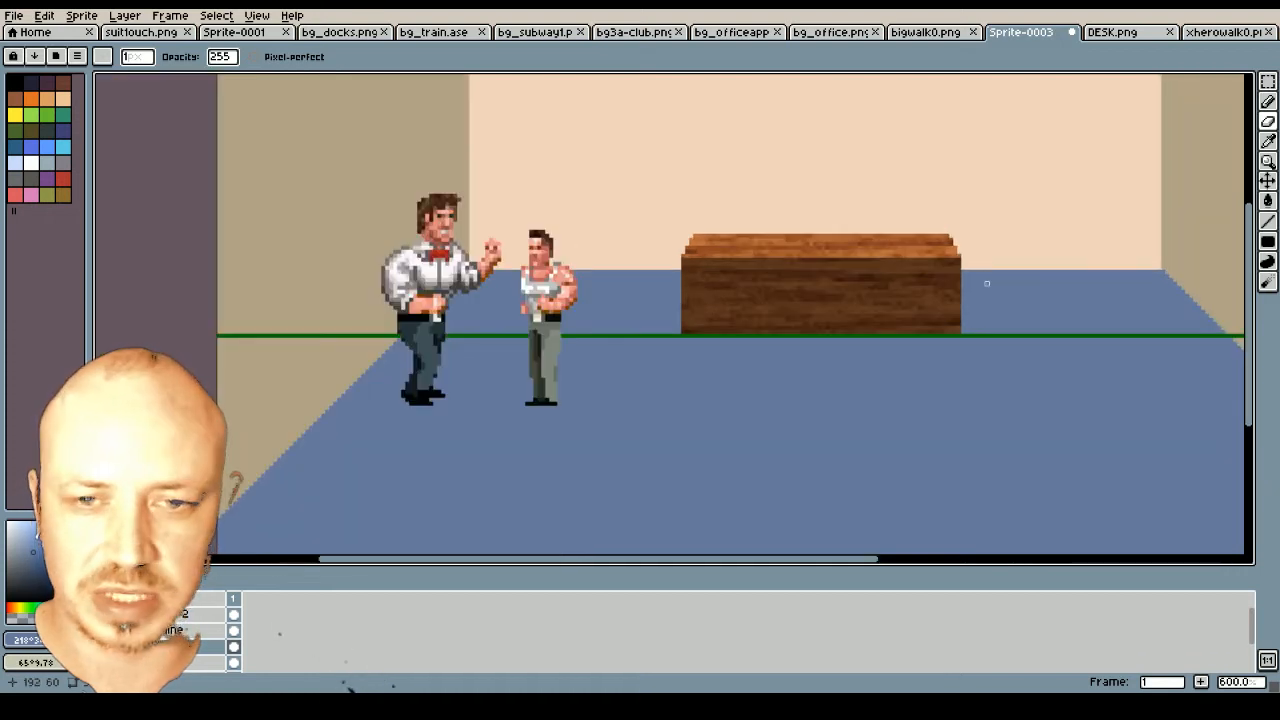
{"action": "left_click_drag", "start_coordinate": [663, 560], "coordinate": [757, 557]}
{"action": "scroll", "coordinate": [611, 240], "scroll_direction": "up", "scroll_amount": 1}
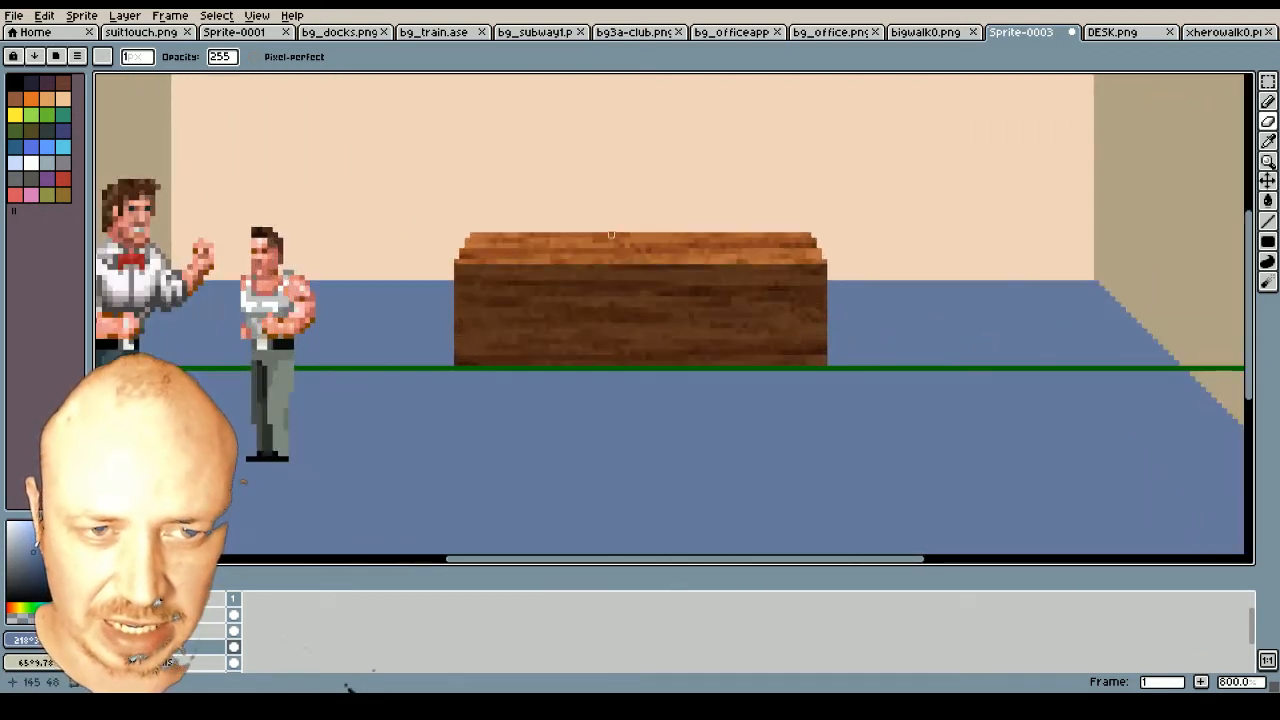
Delete a thin strip along the desk front's lower edge, leaving two short legs inset from the ends
{"action": "left_click", "coordinate": [1268, 84]}
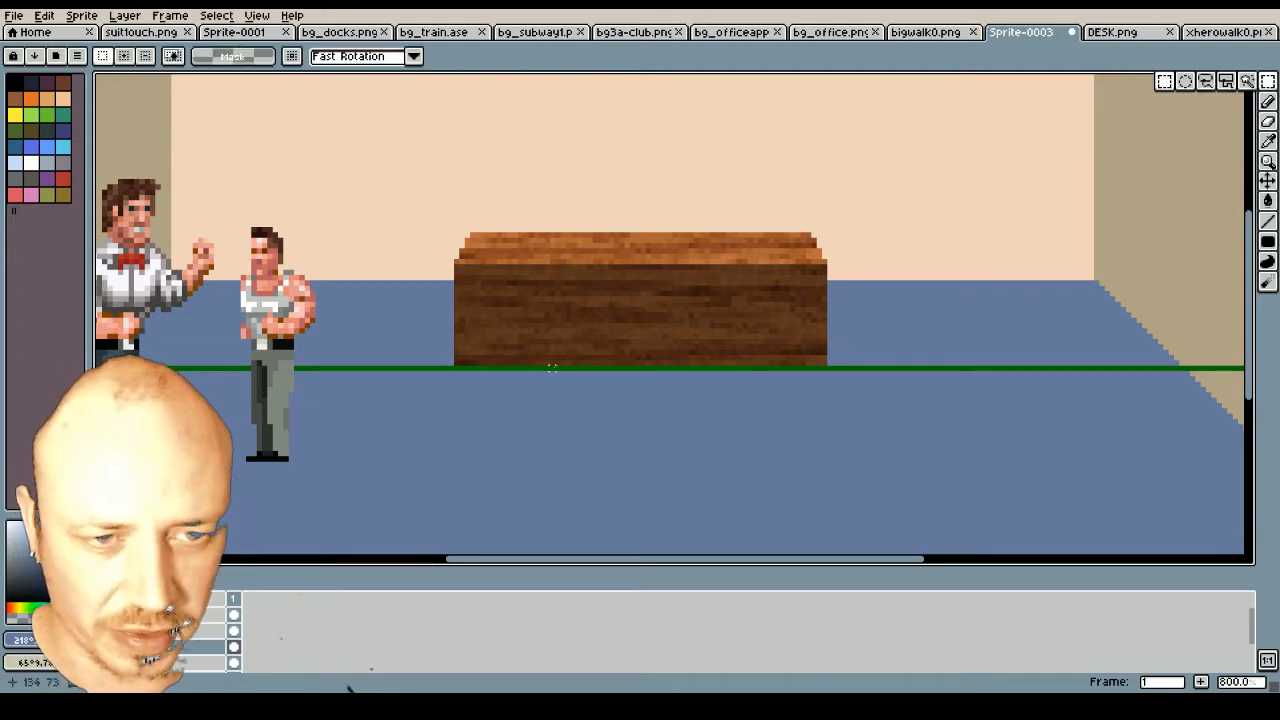
{"action": "scroll", "coordinate": [552, 368], "scroll_direction": "up", "scroll_amount": 1}
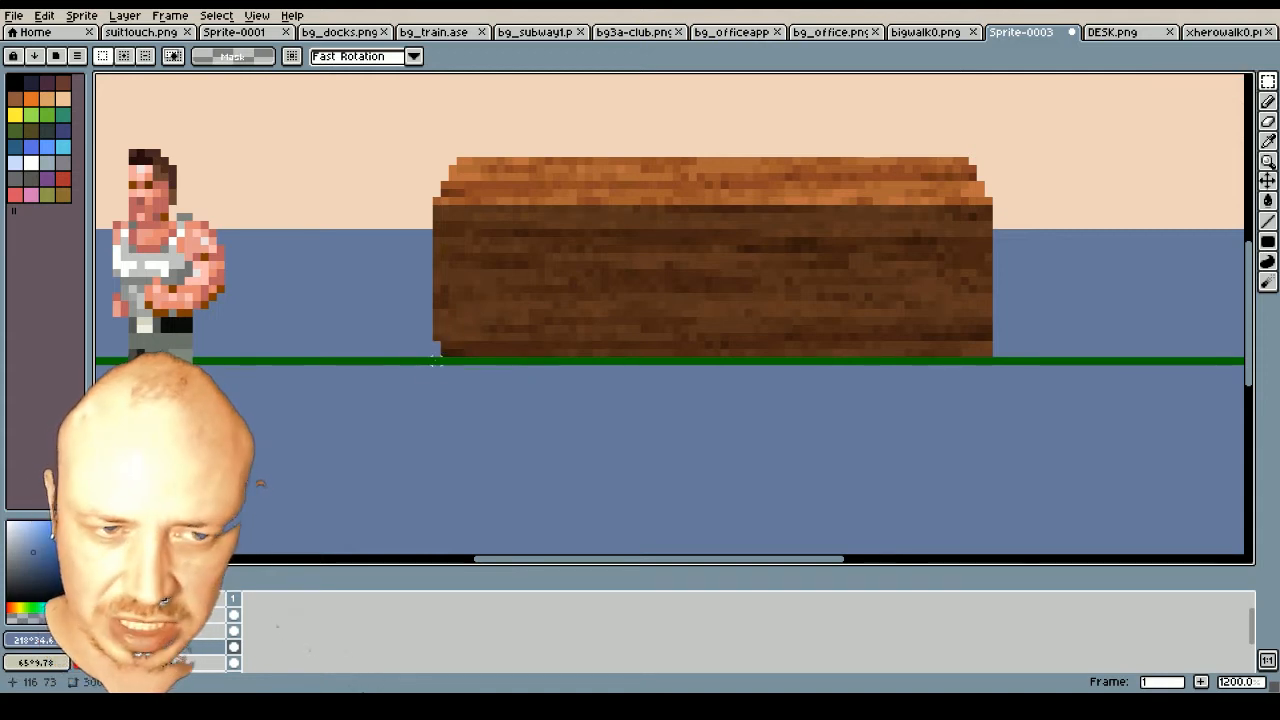
{"action": "left_click_drag", "start_coordinate": [458, 344], "coordinate": [964, 385]}
{"action": "key", "text": "Delete"}
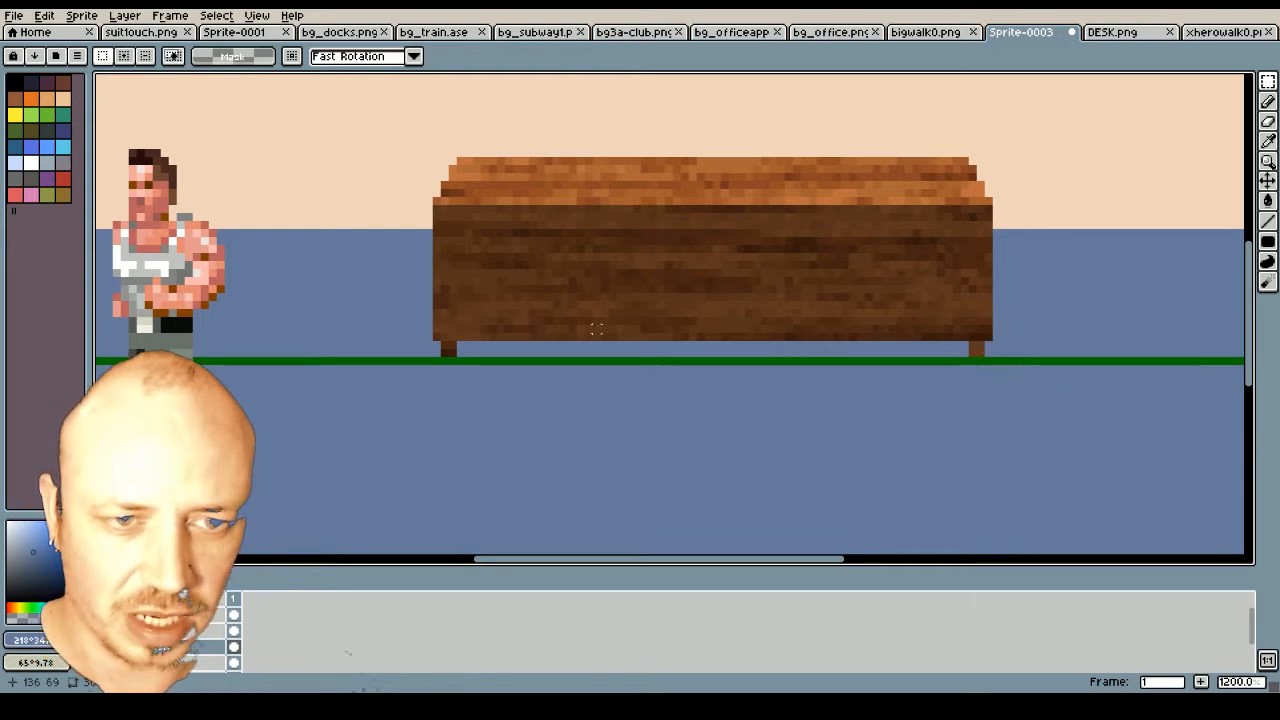
{"action": "scroll", "coordinate": [596, 328], "scroll_direction": "down", "scroll_amount": 1}
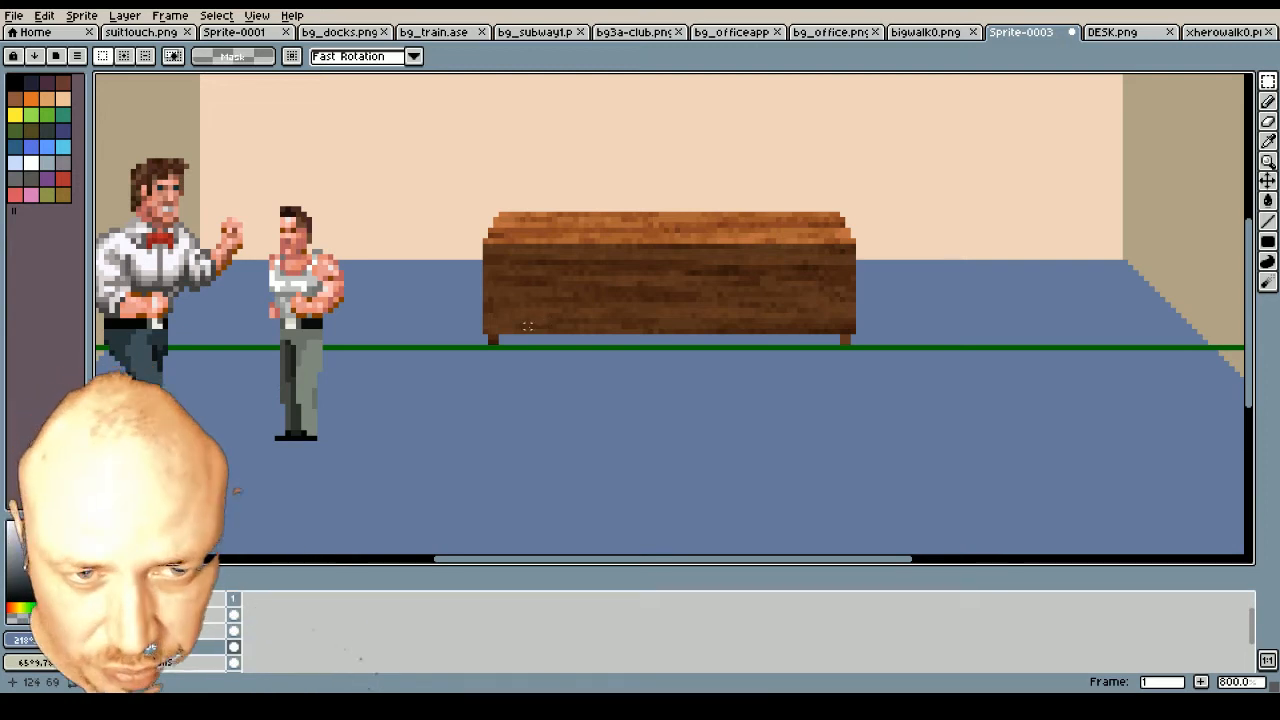
Pencil one very dark brown pixel on the inner side of each desk leg, directly under the desk front
{"action": "scroll", "coordinate": [527, 326], "scroll_direction": "up", "scroll_amount": 1}
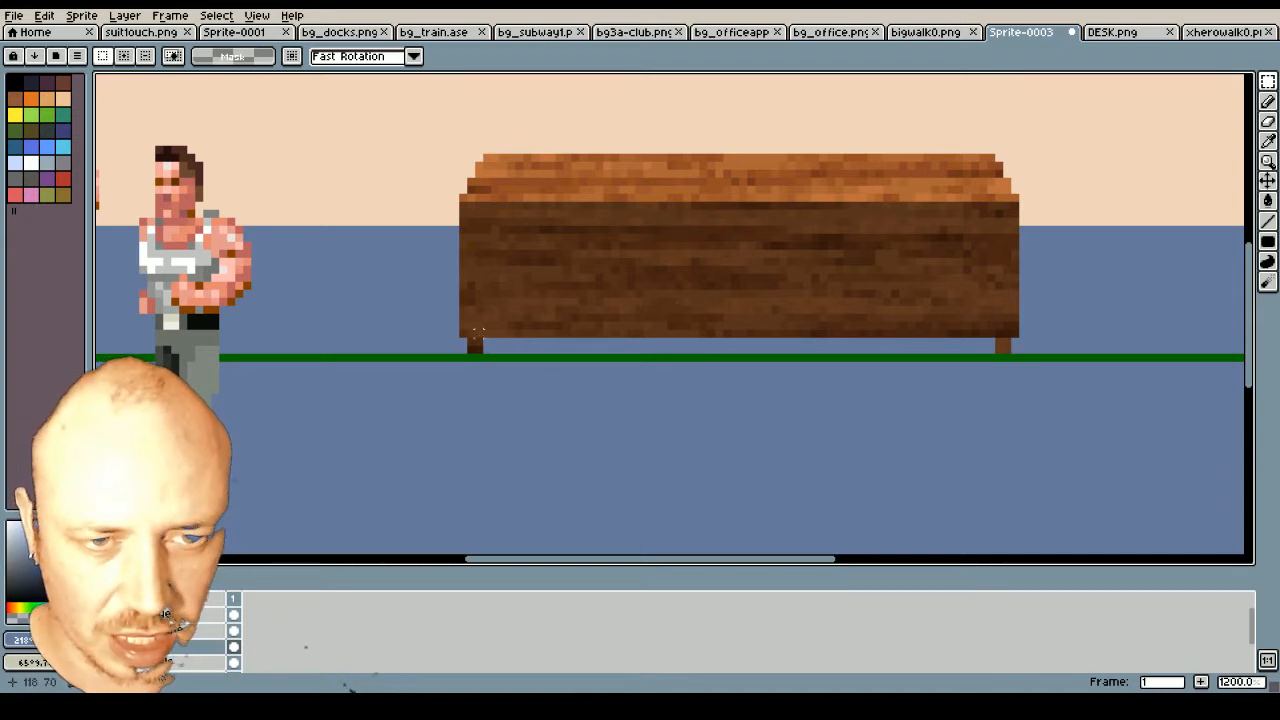
{"action": "left_click", "coordinate": [1268, 101]}
{"action": "scroll", "coordinate": [456, 341], "scroll_direction": "up", "scroll_amount": 2}
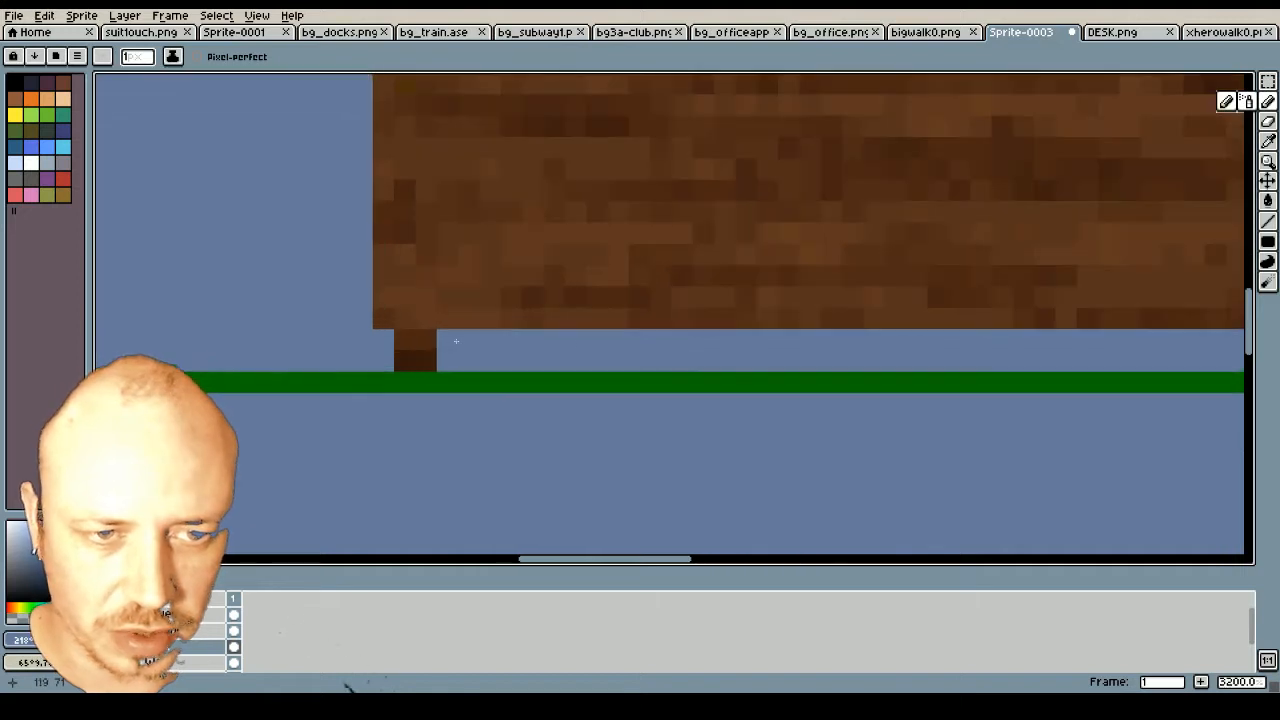
{"action": "left_click", "coordinate": [446, 338]}
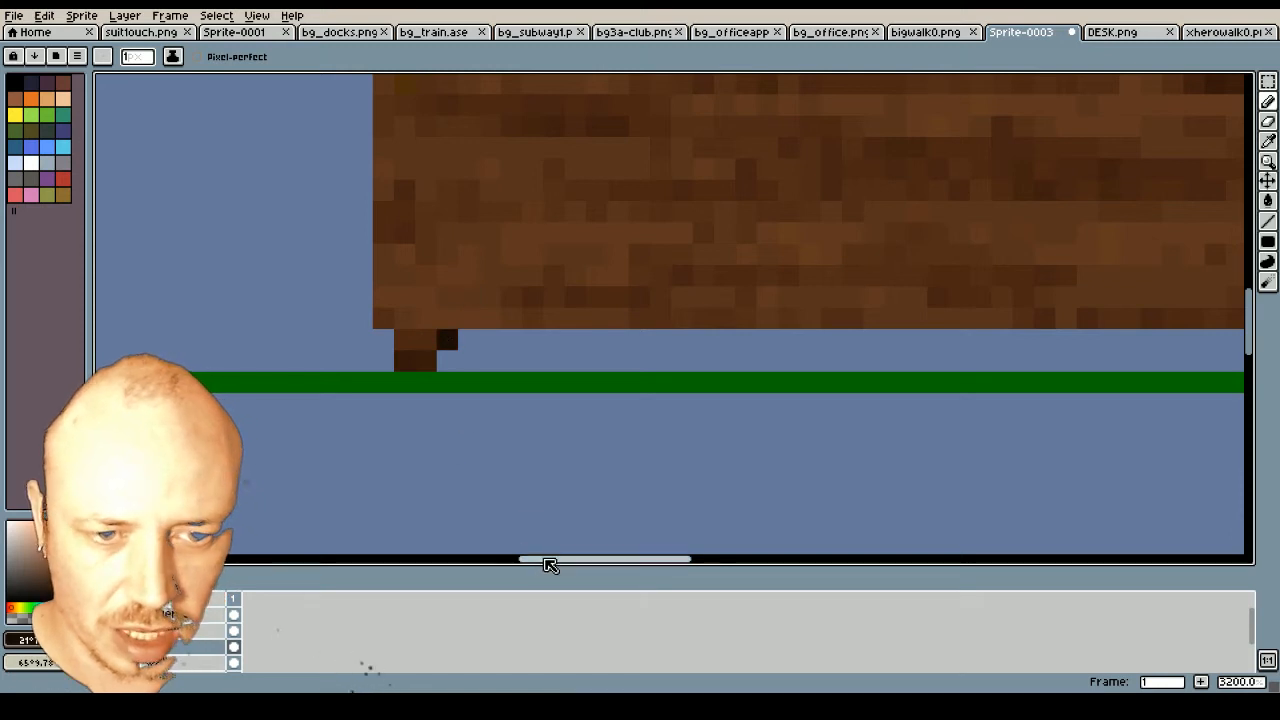
{"action": "left_click_drag", "start_coordinate": [551, 560], "coordinate": [667, 556]}
{"action": "scroll", "coordinate": [729, 340], "scroll_direction": "down", "scroll_amount": 1}
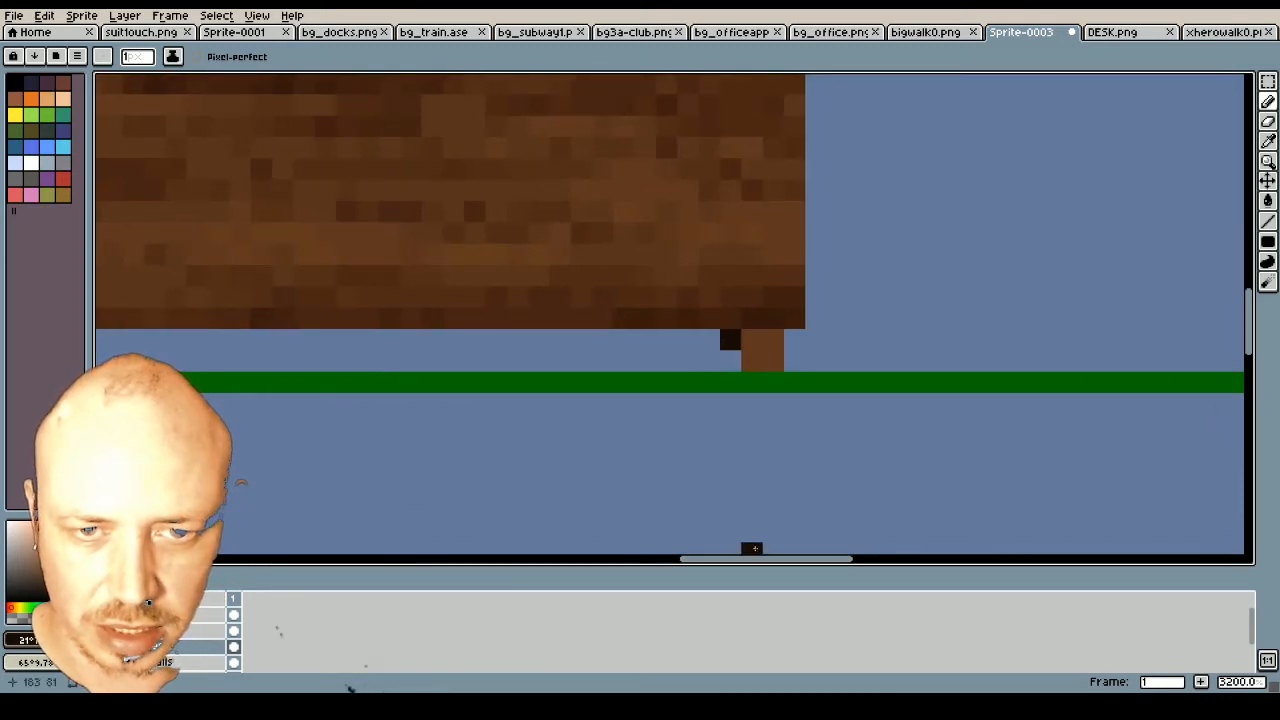
{"action": "scroll", "coordinate": [651, 362], "scroll_direction": "down", "scroll_amount": 1}
{"action": "scroll", "coordinate": [651, 362], "scroll_direction": "down", "scroll_amount": 1}
{"action": "scroll", "coordinate": [380, 350], "scroll_direction": "up", "scroll_amount": 1}
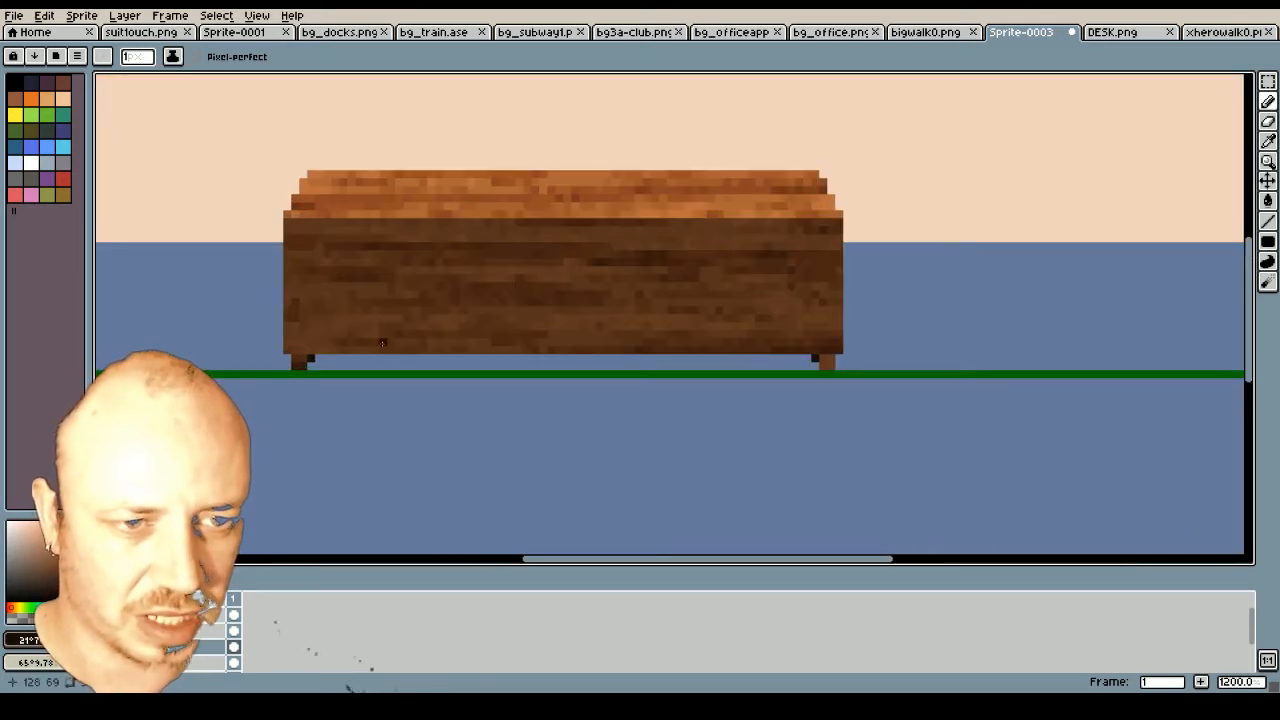
{"action": "scroll", "coordinate": [320, 343], "scroll_direction": "up", "scroll_amount": 1}
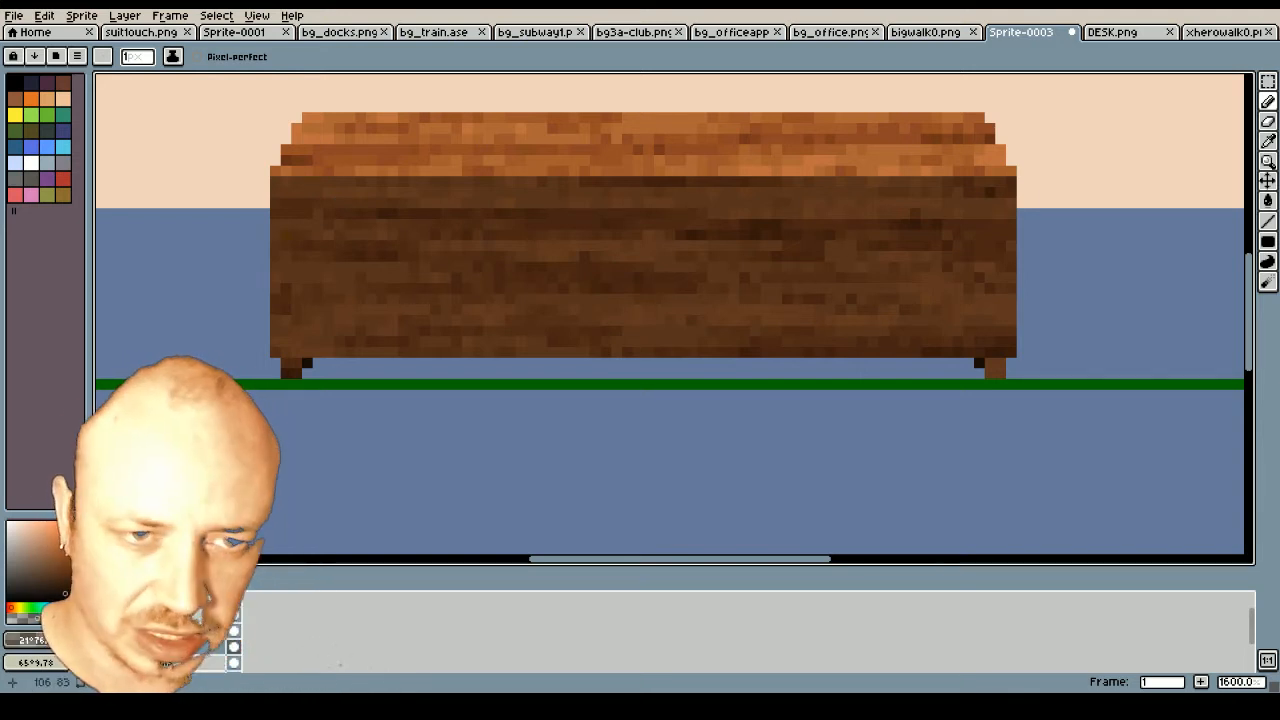
Draw a vertical dark line up the desk front from the inner side of each leg, stopping below the desk top
{"action": "left_click", "coordinate": [1268, 221]}
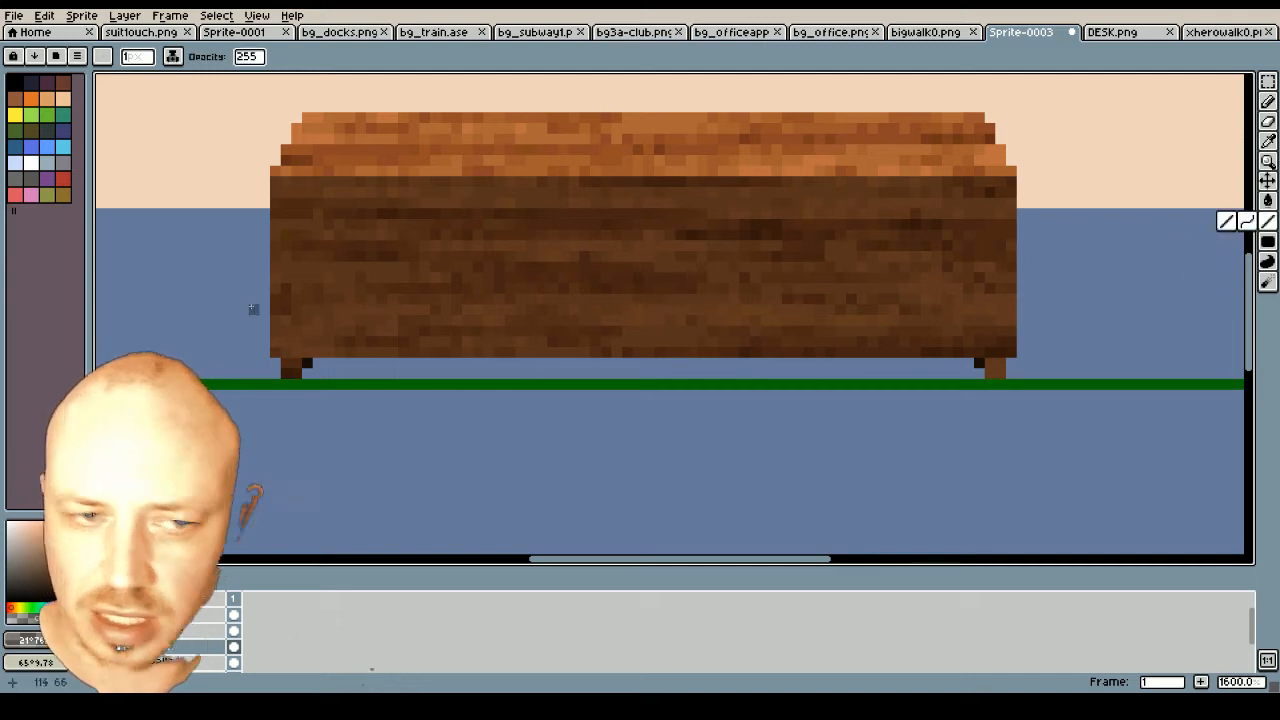
{"action": "left_click_drag", "start_coordinate": [306, 340], "coordinate": [306, 233]}
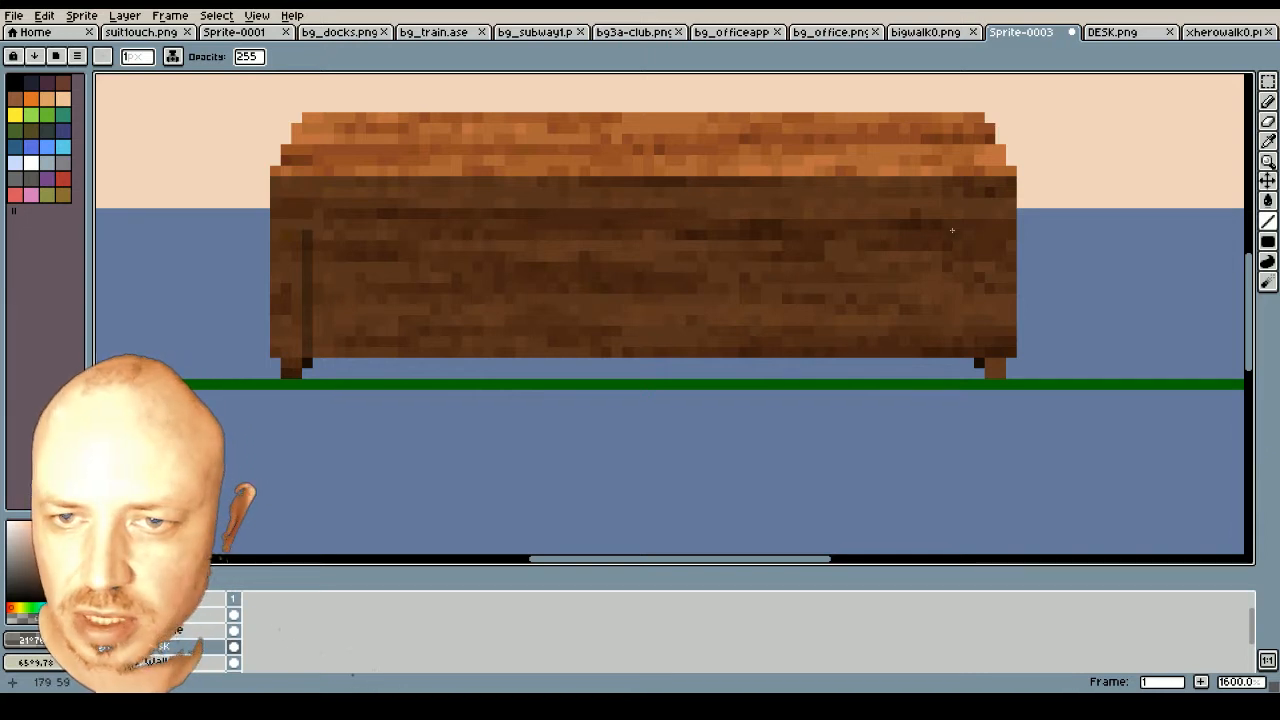
{"action": "left_click_drag", "start_coordinate": [978, 236], "coordinate": [979, 358]}
{"action": "scroll", "coordinate": [722, 300], "scroll_direction": "down", "scroll_amount": 1}
{"action": "scroll", "coordinate": [721, 301], "scroll_direction": "up", "scroll_amount": 1}
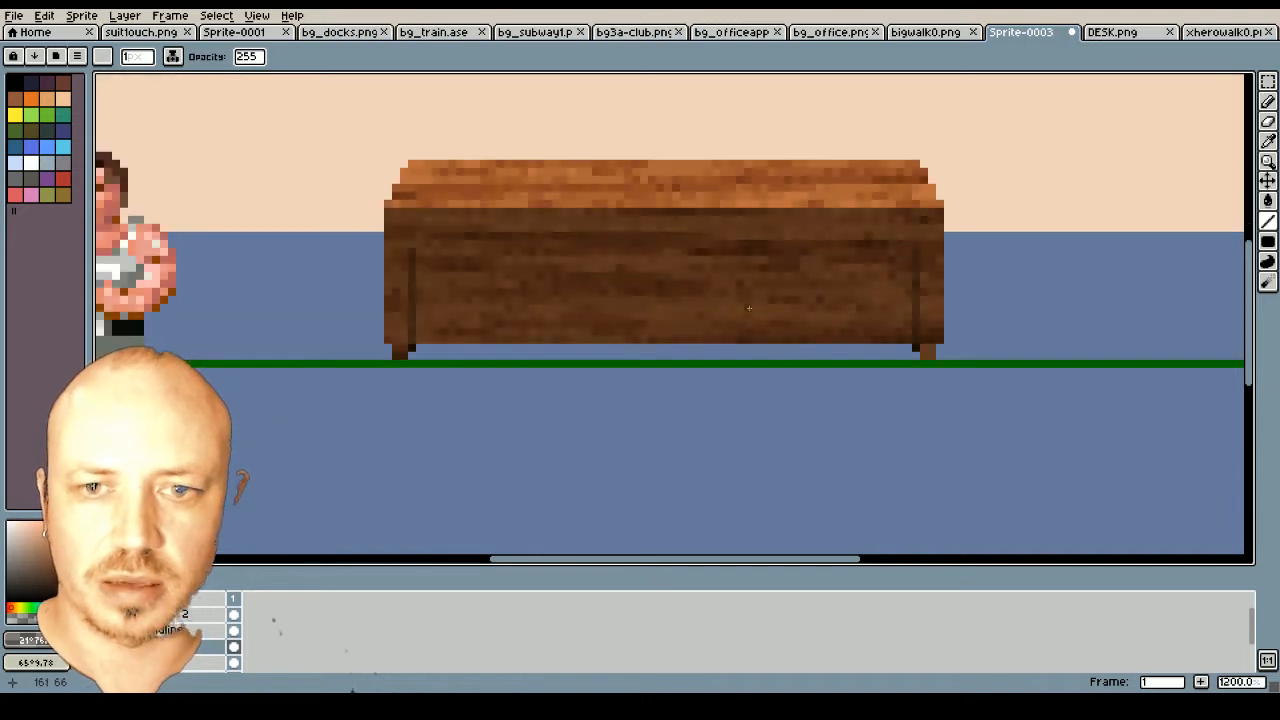
Join the upper ends of the two vertical lines with a shallow upward-arching curve across the desk front
{"action": "left_click", "coordinate": [1267, 221]}
{"action": "left_click", "coordinate": [1238, 221]}
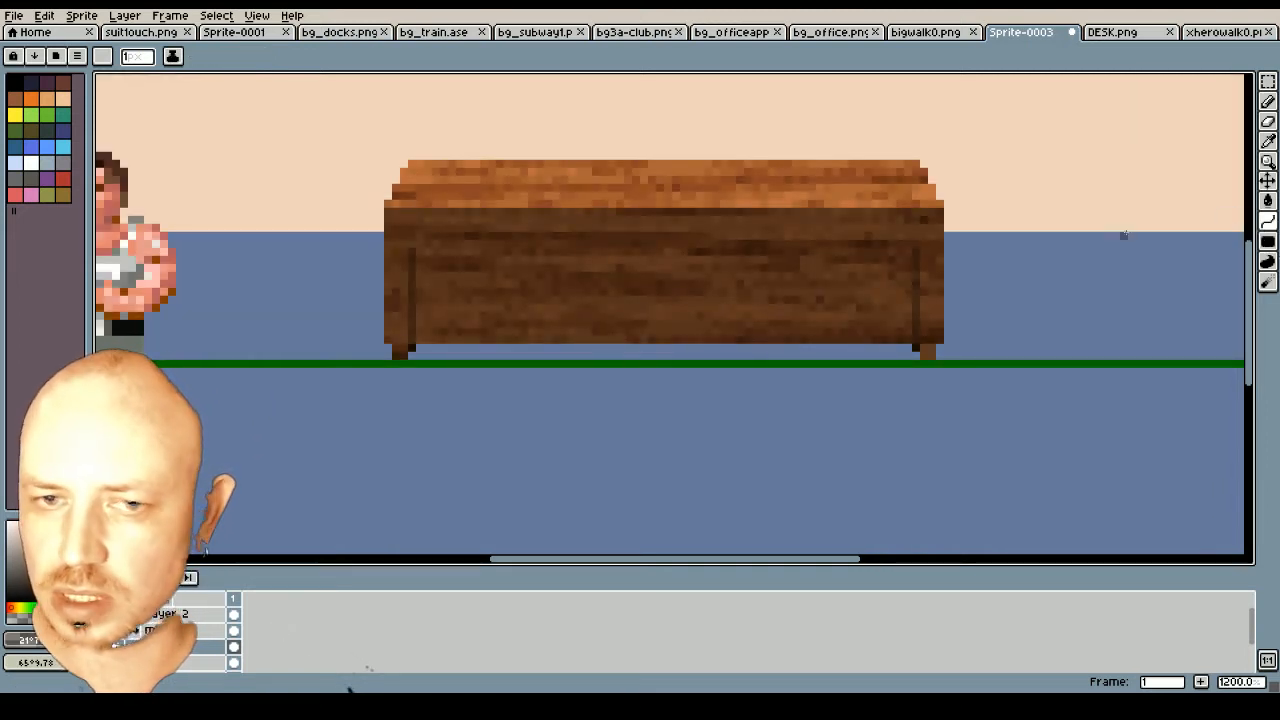
{"action": "left_click_drag", "start_coordinate": [401, 248], "coordinate": [916, 246]}
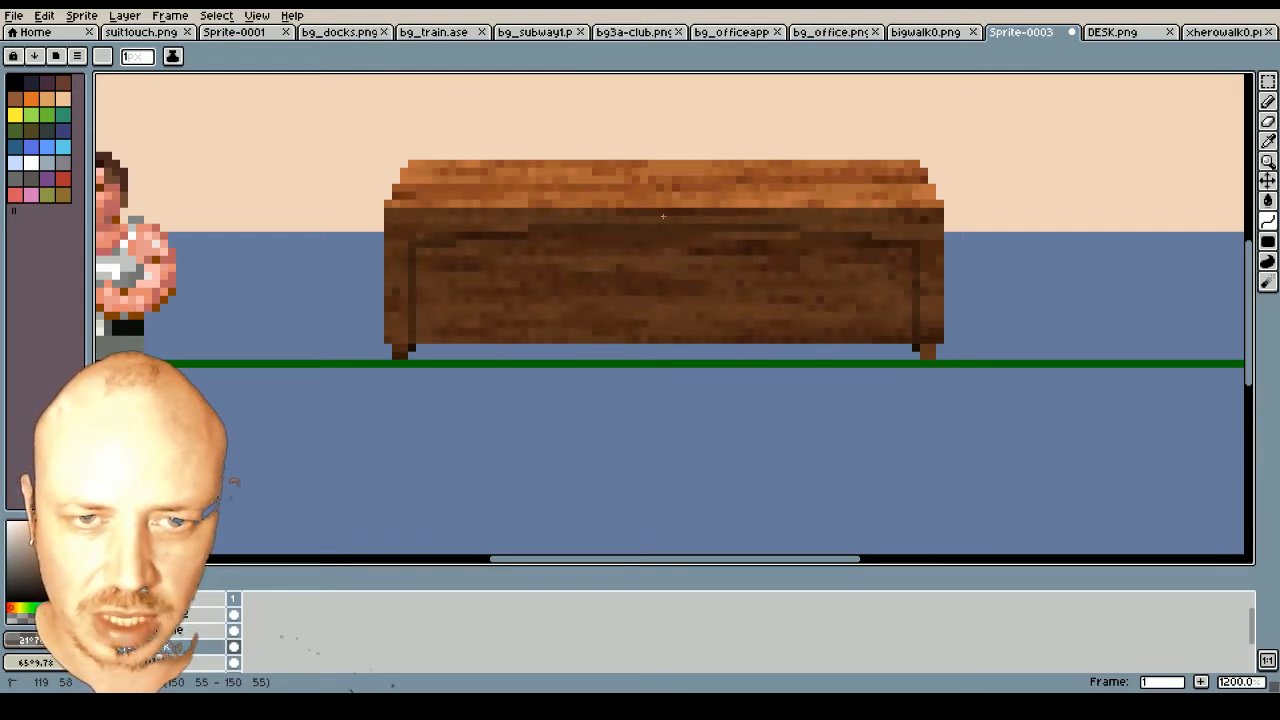
{"action": "scroll", "coordinate": [618, 284], "scroll_direction": "down", "scroll_amount": 1}
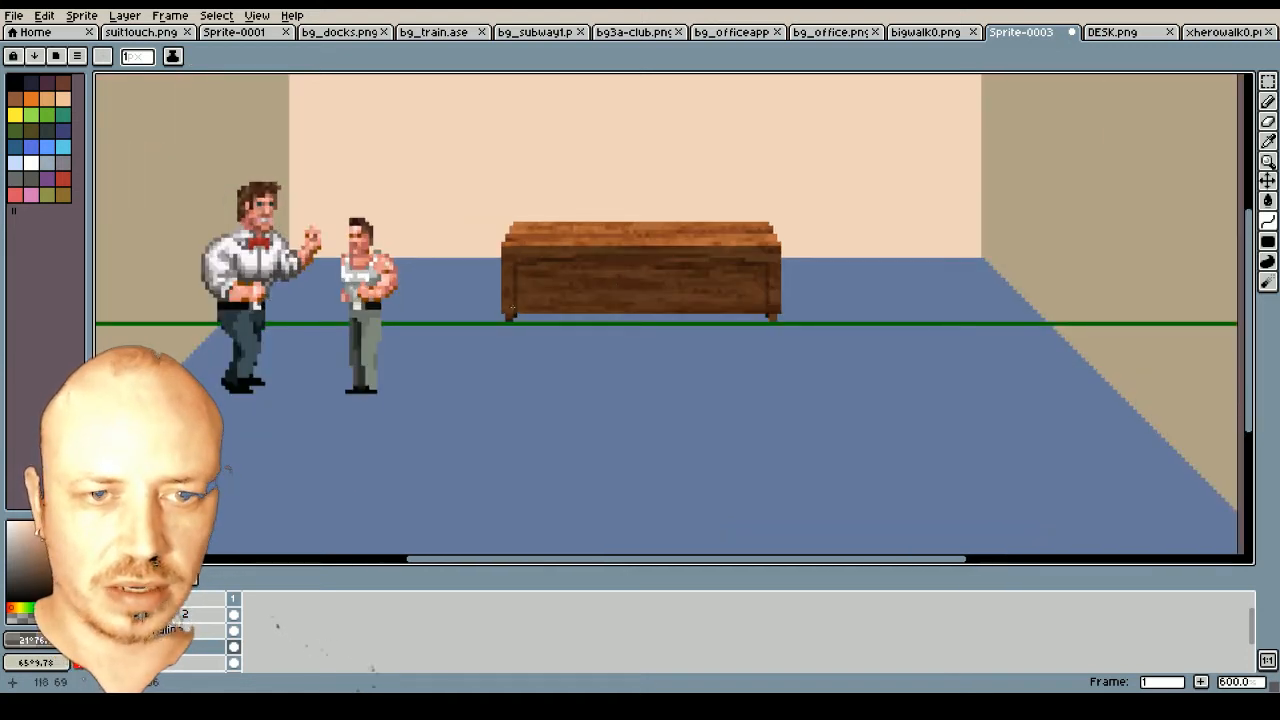
Draw a thin dark vertical line down the outer edge at each end of the desk front
{"action": "scroll", "coordinate": [744, 270], "scroll_direction": "up", "scroll_amount": 1}
{"action": "scroll", "coordinate": [777, 283], "scroll_direction": "up", "scroll_amount": 1}
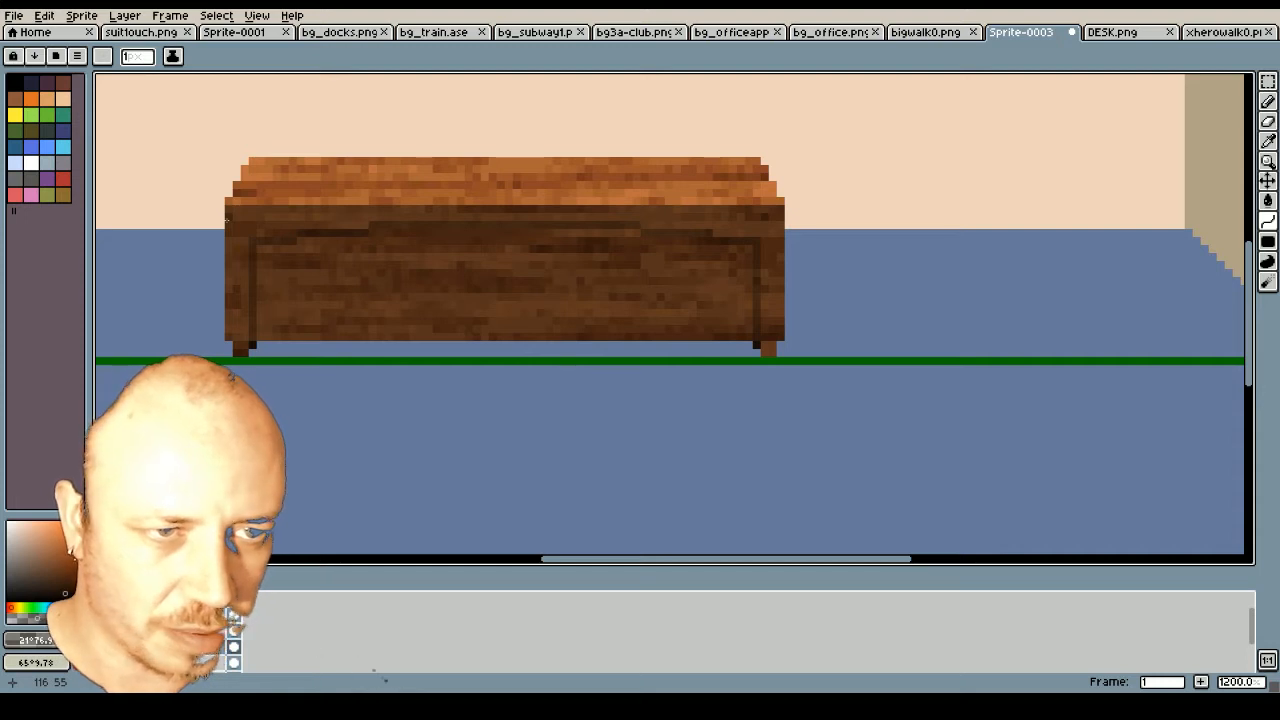
{"action": "left_click_drag", "start_coordinate": [227, 224], "coordinate": [230, 334]}
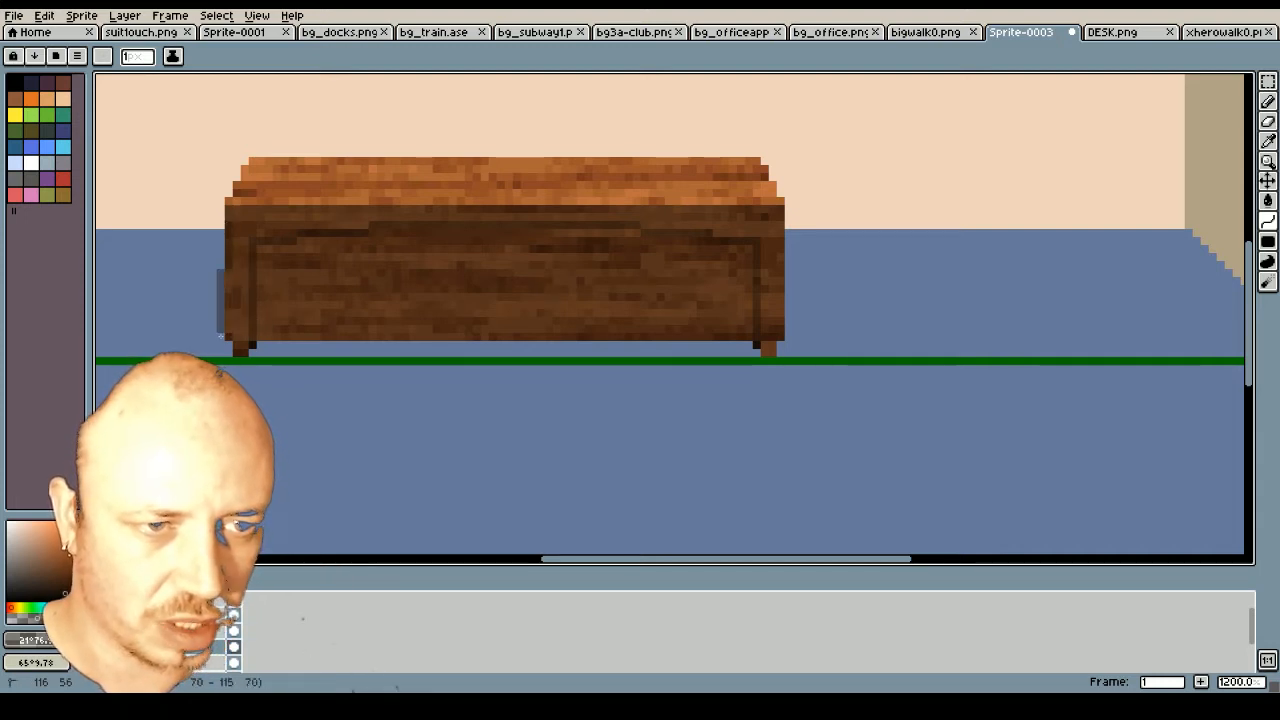
{"action": "double_click", "coordinate": [229, 305]}
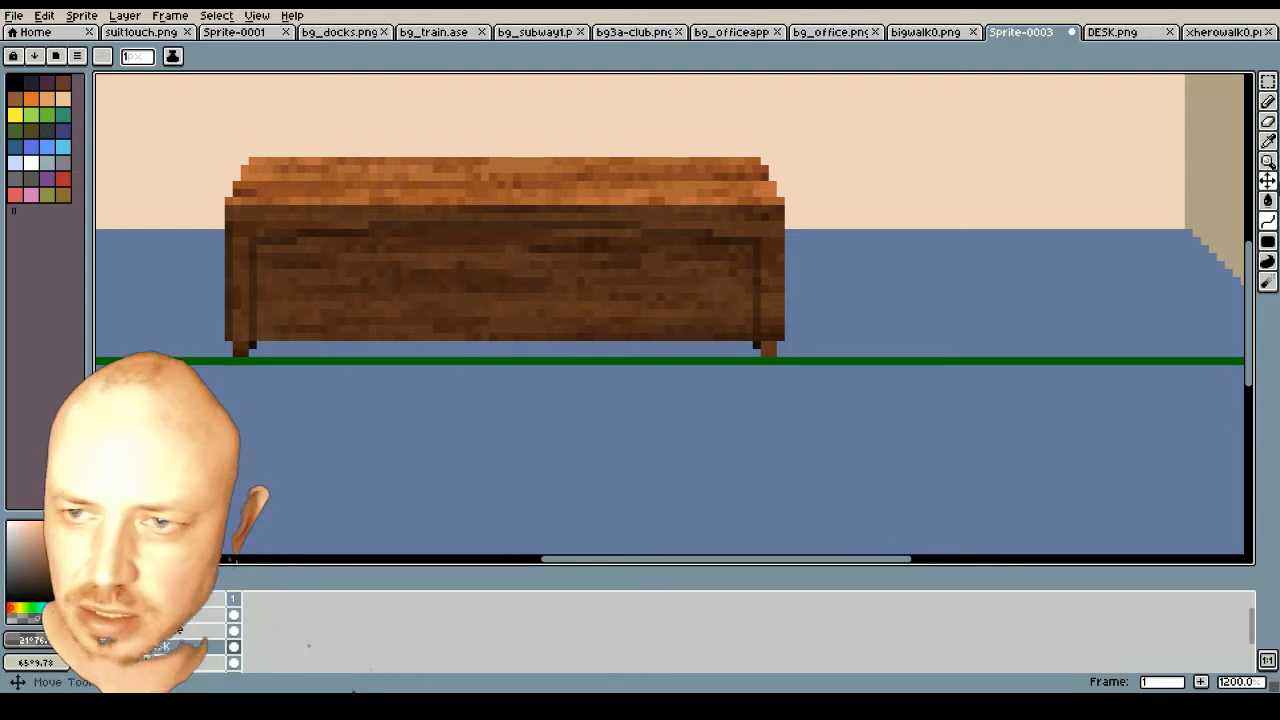
{"action": "left_click", "coordinate": [1267, 221]}
{"action": "left_click", "coordinate": [1230, 222]}
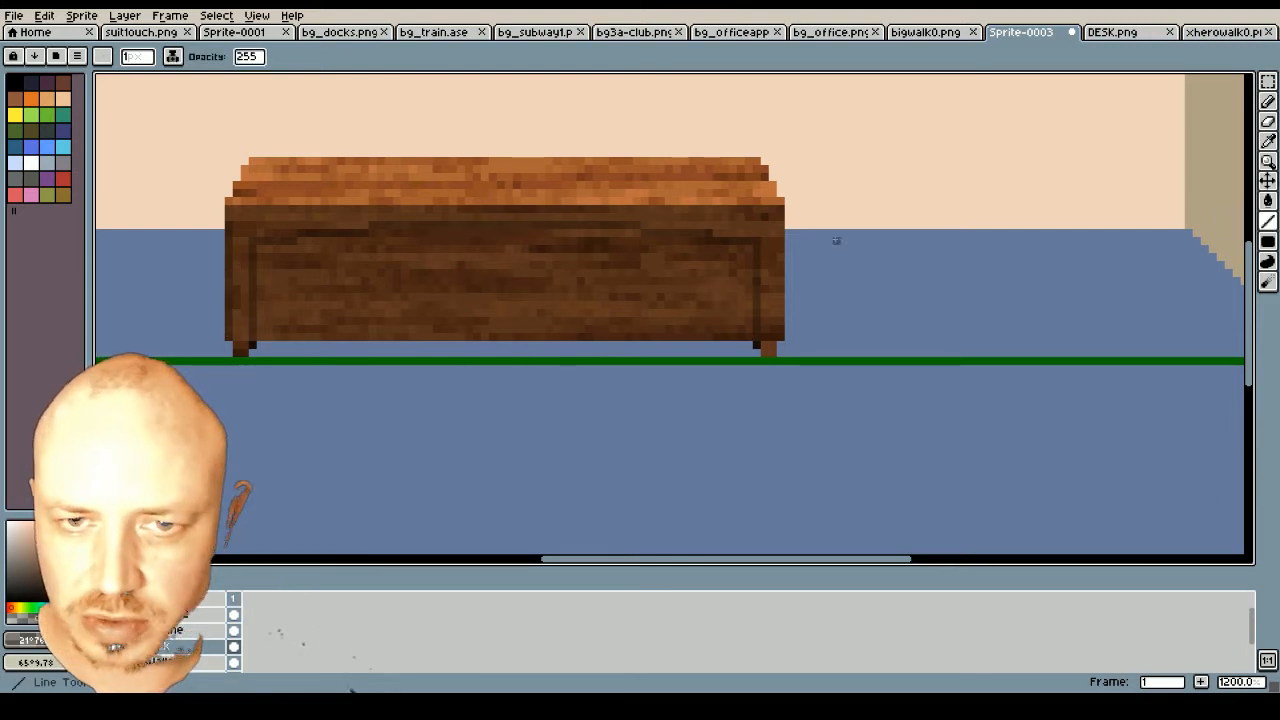
{"action": "left_click_drag", "start_coordinate": [780, 225], "coordinate": [782, 332]}
{"action": "scroll", "coordinate": [823, 294], "scroll_direction": "down", "scroll_amount": 3}
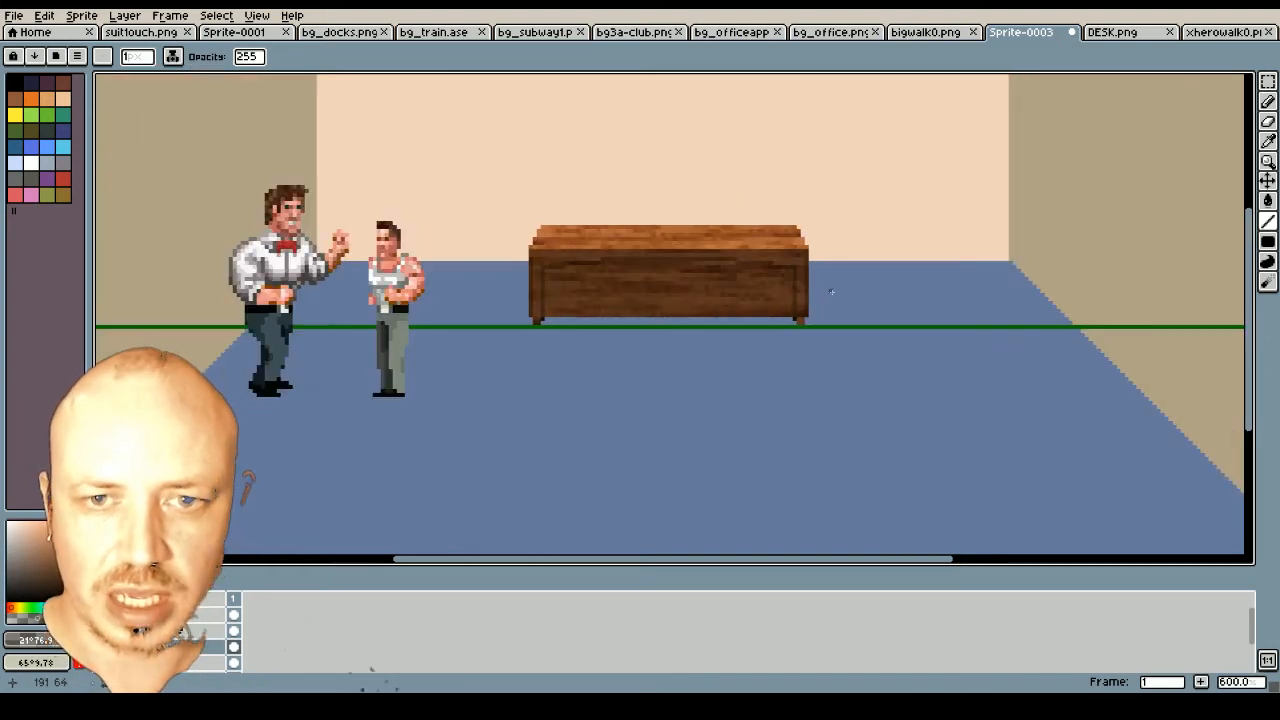
{"action": "scroll", "coordinate": [834, 290], "scroll_direction": "up", "scroll_amount": 1}
{"action": "scroll", "coordinate": [747, 261], "scroll_direction": "up", "scroll_amount": 2}
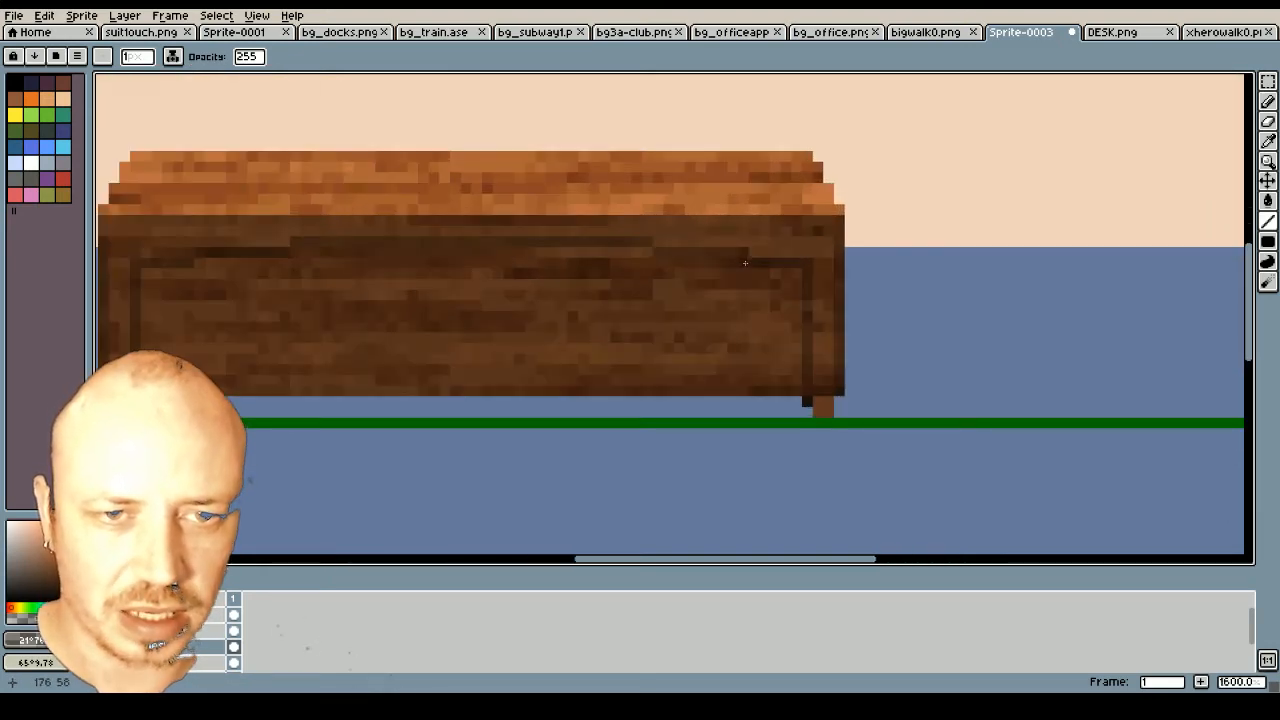
{"action": "scroll", "coordinate": [466, 241], "scroll_direction": "down", "scroll_amount": 2}
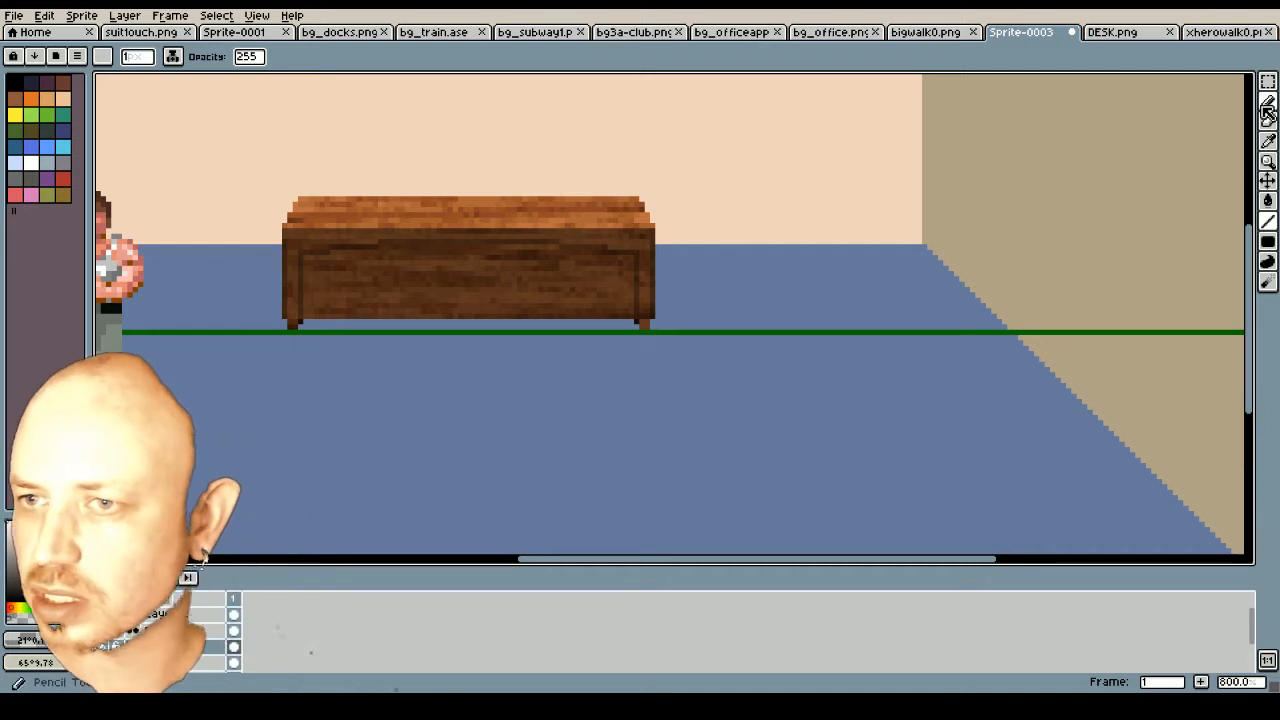
Choose a translucent pale yellow and lighten the band directly below the desk top with a filled rectangle
{"action": "left_click", "coordinate": [1267, 82]}
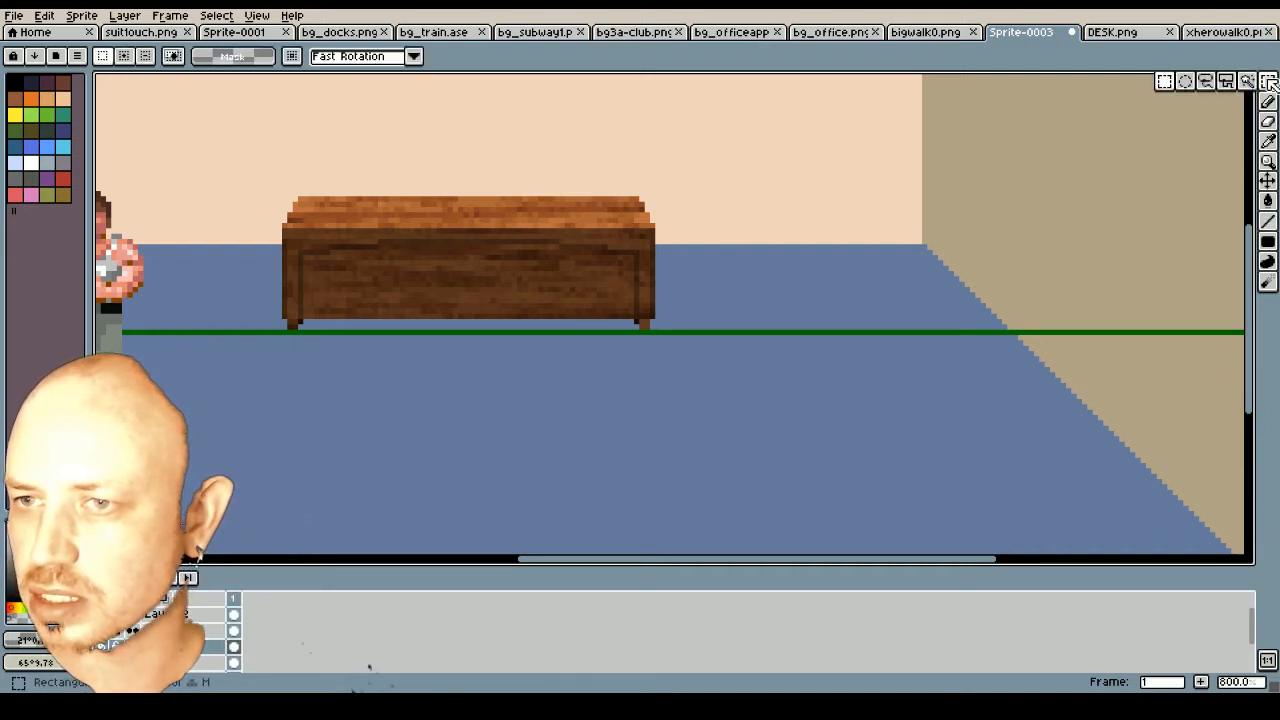
{"action": "left_click", "coordinate": [1248, 82]}
{"action": "left_click", "coordinate": [1267, 241]}
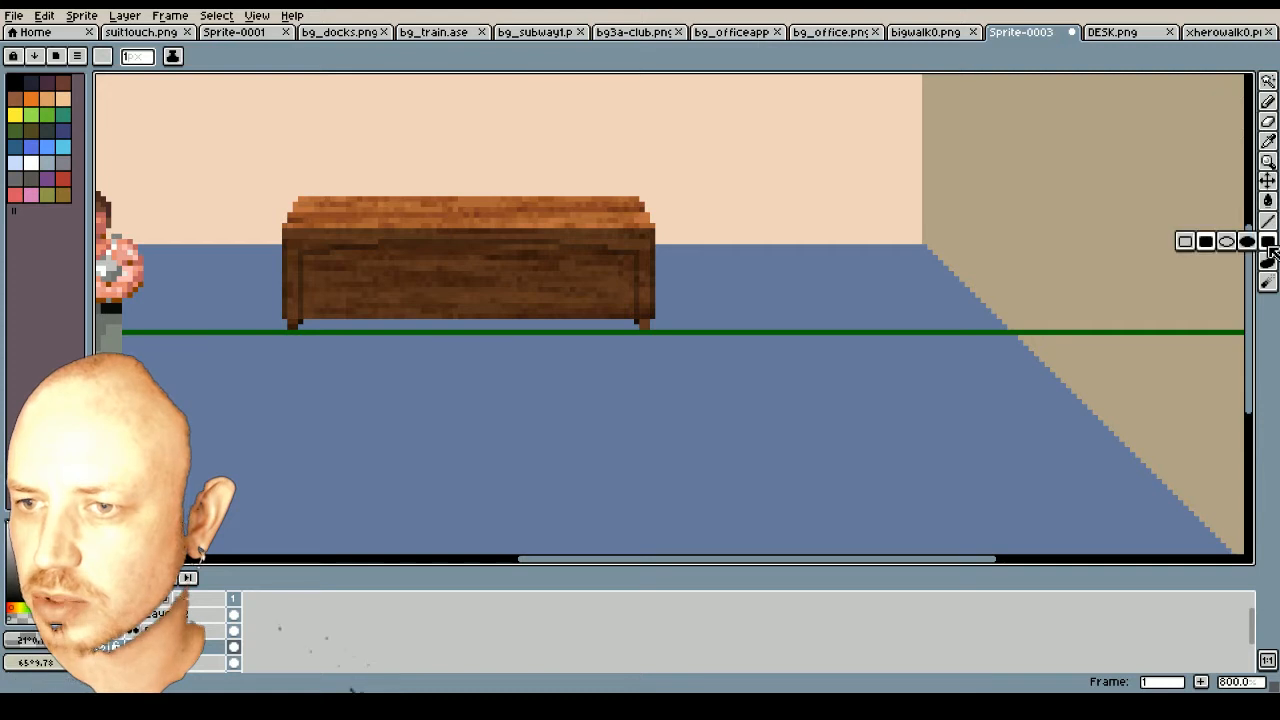
{"action": "scroll", "coordinate": [286, 234], "scroll_direction": "up", "scroll_amount": 1}
{"action": "left_click_drag", "start_coordinate": [284, 229], "coordinate": [402, 245]}
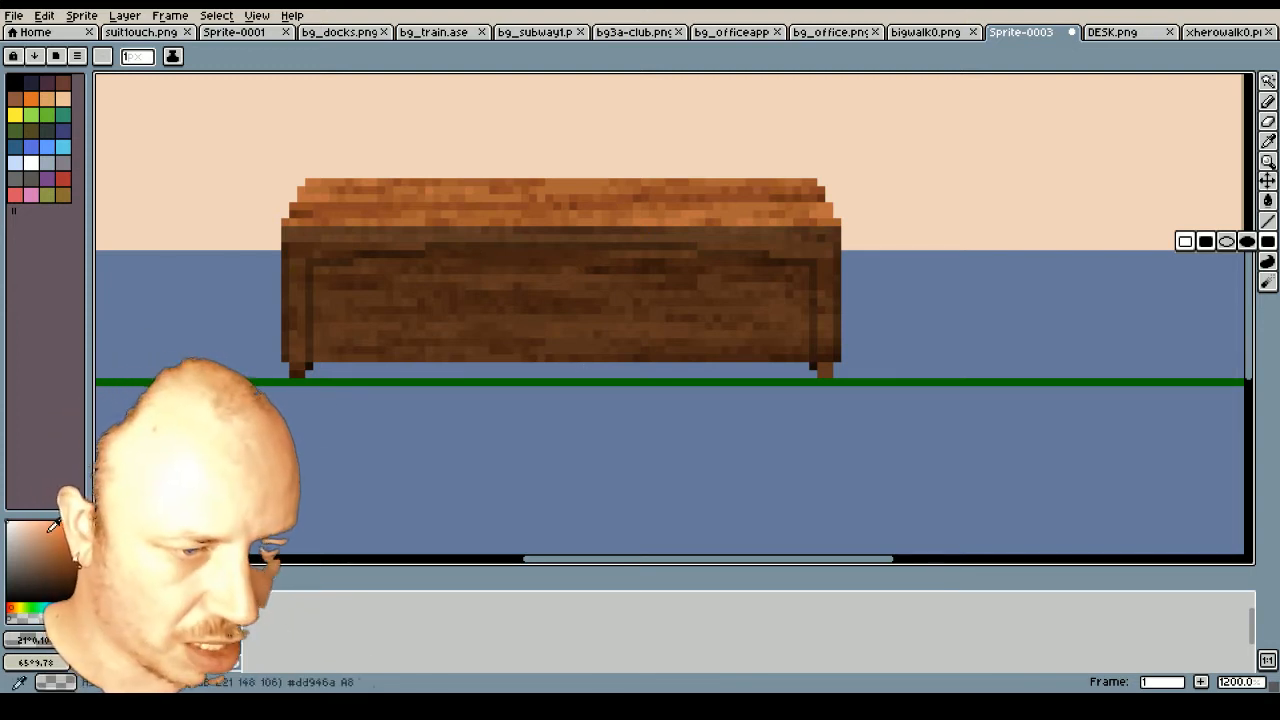
{"action": "left_click", "coordinate": [17, 608]}
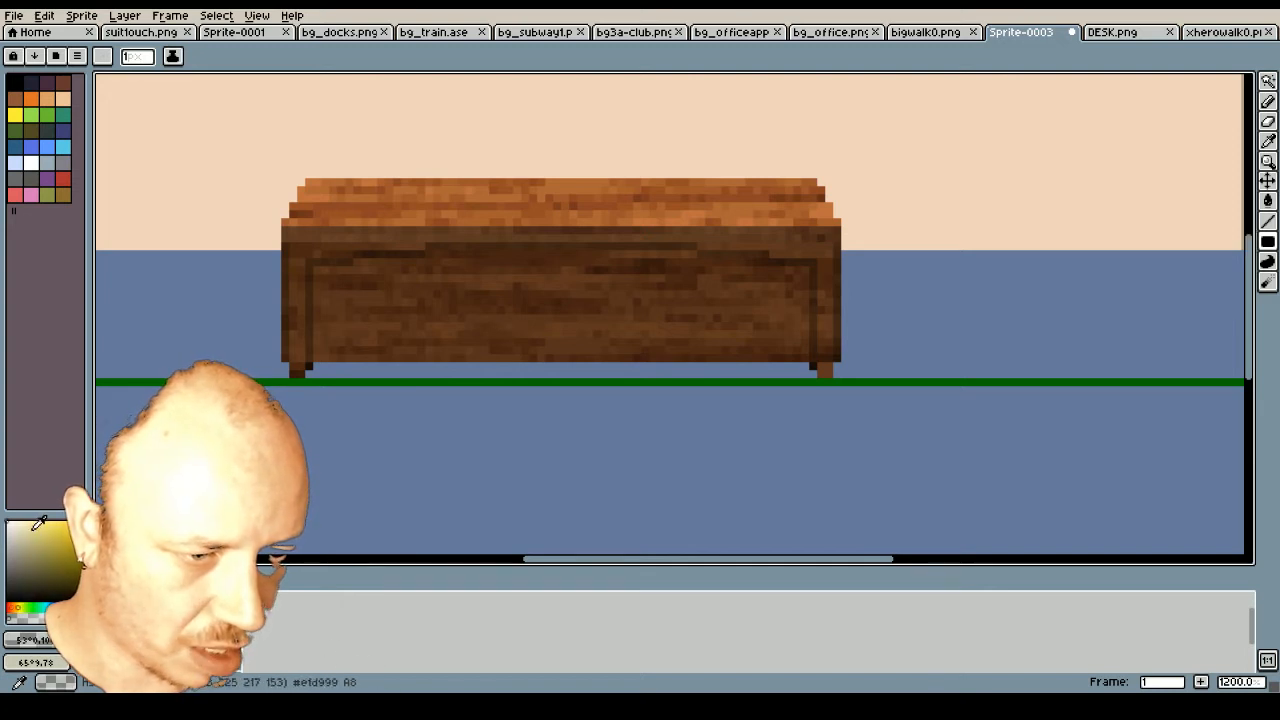
{"action": "left_click", "coordinate": [49, 521]}
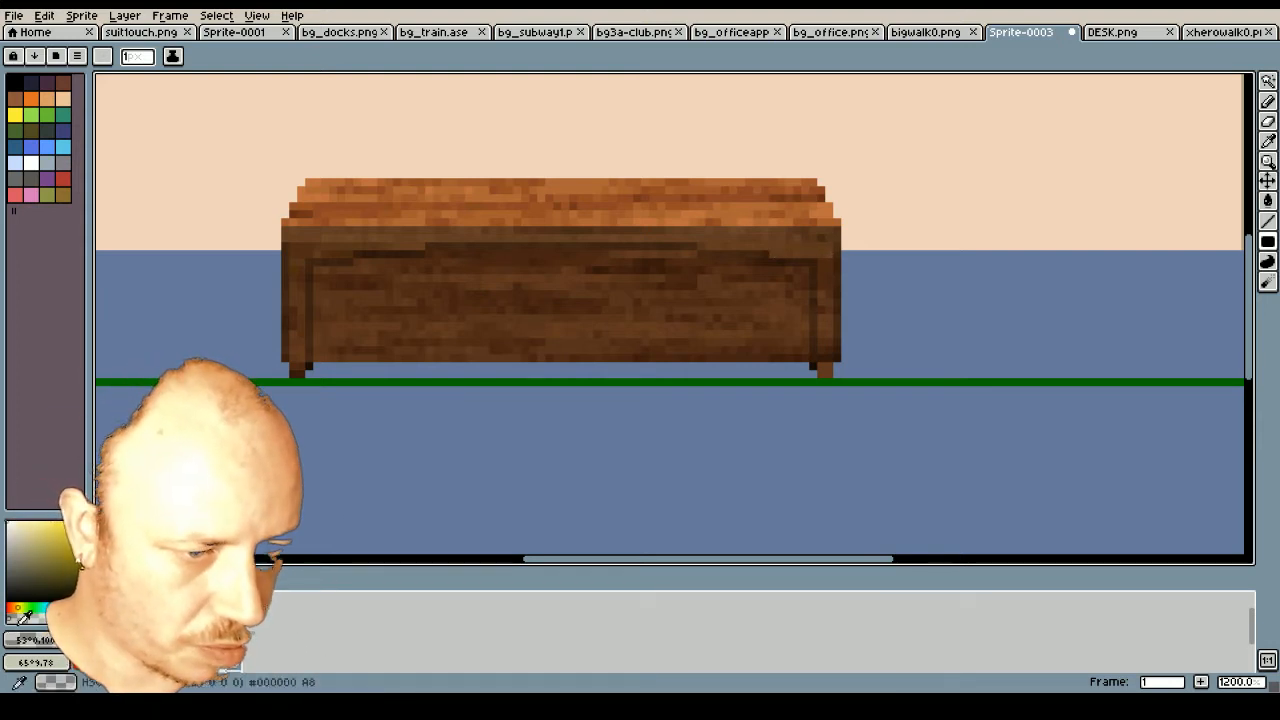
Draw light vertical highlight lines on both desk legs and add translucent dark shadow lines on the recessed front panel just inside them
{"action": "key", "text": "l"}
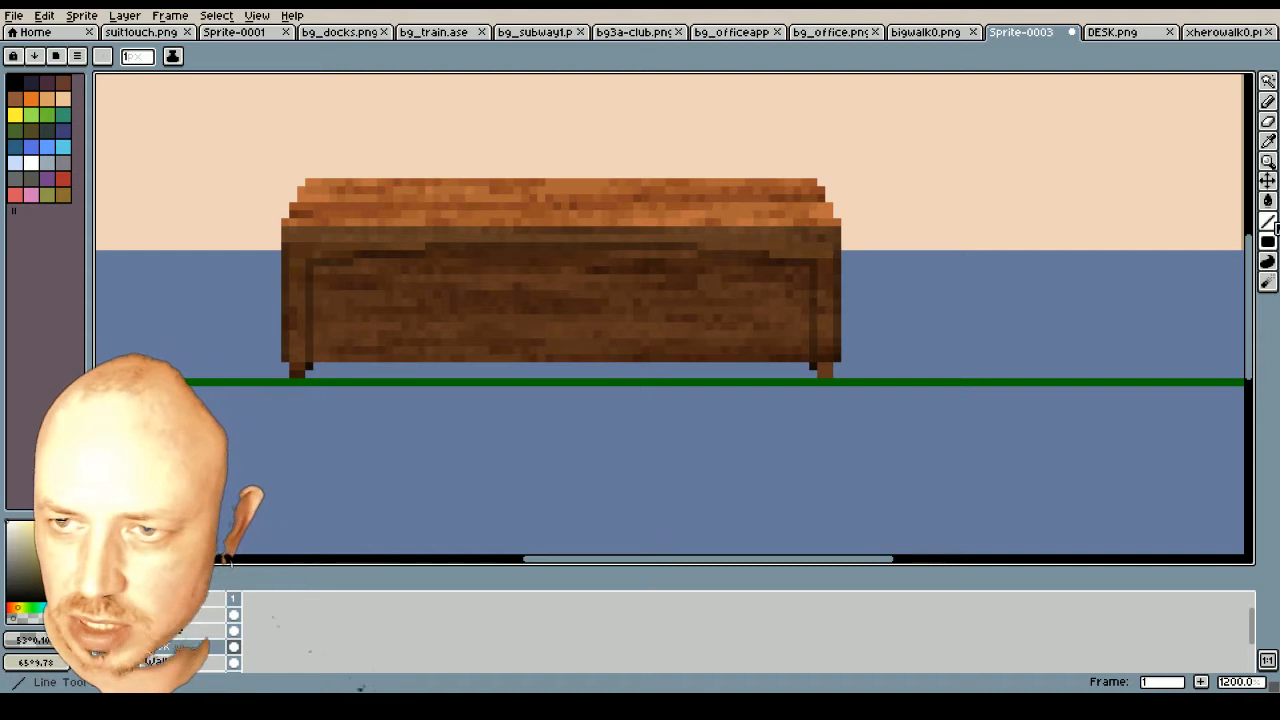
{"action": "left_click_drag", "start_coordinate": [294, 361], "coordinate": [294, 288]}
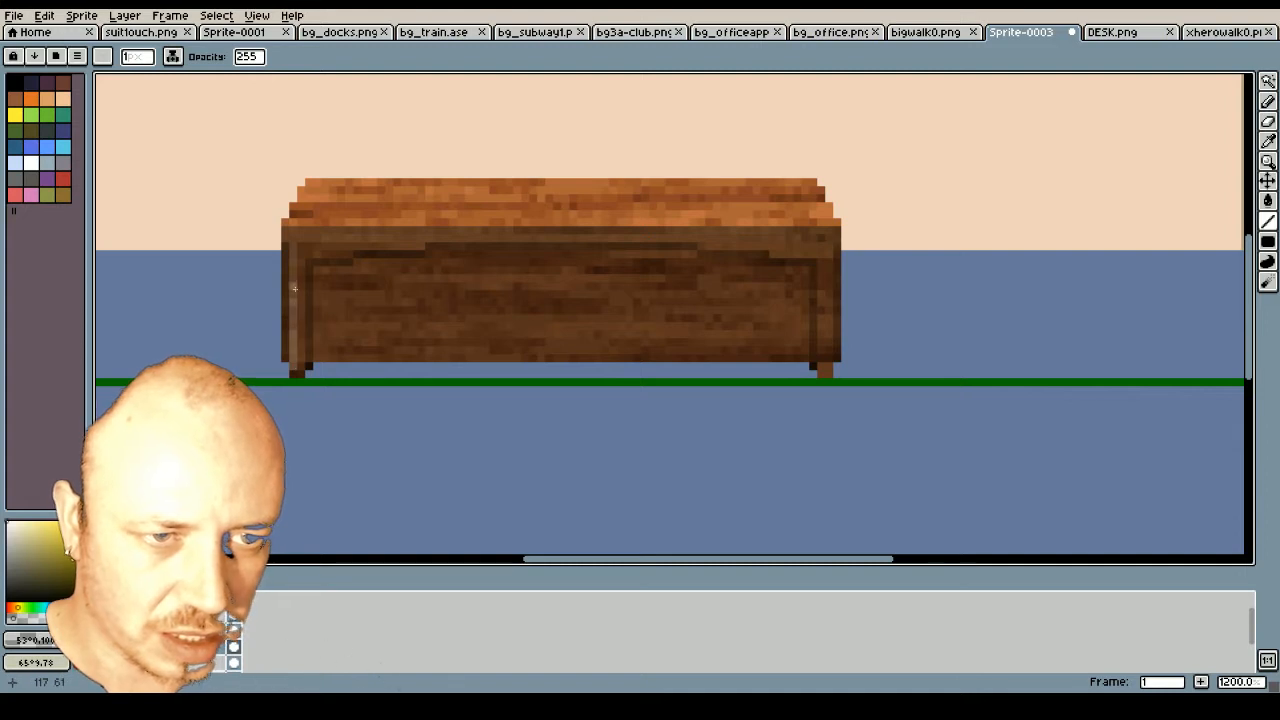
{"action": "left_click_drag", "start_coordinate": [821, 374], "coordinate": [820, 263]}
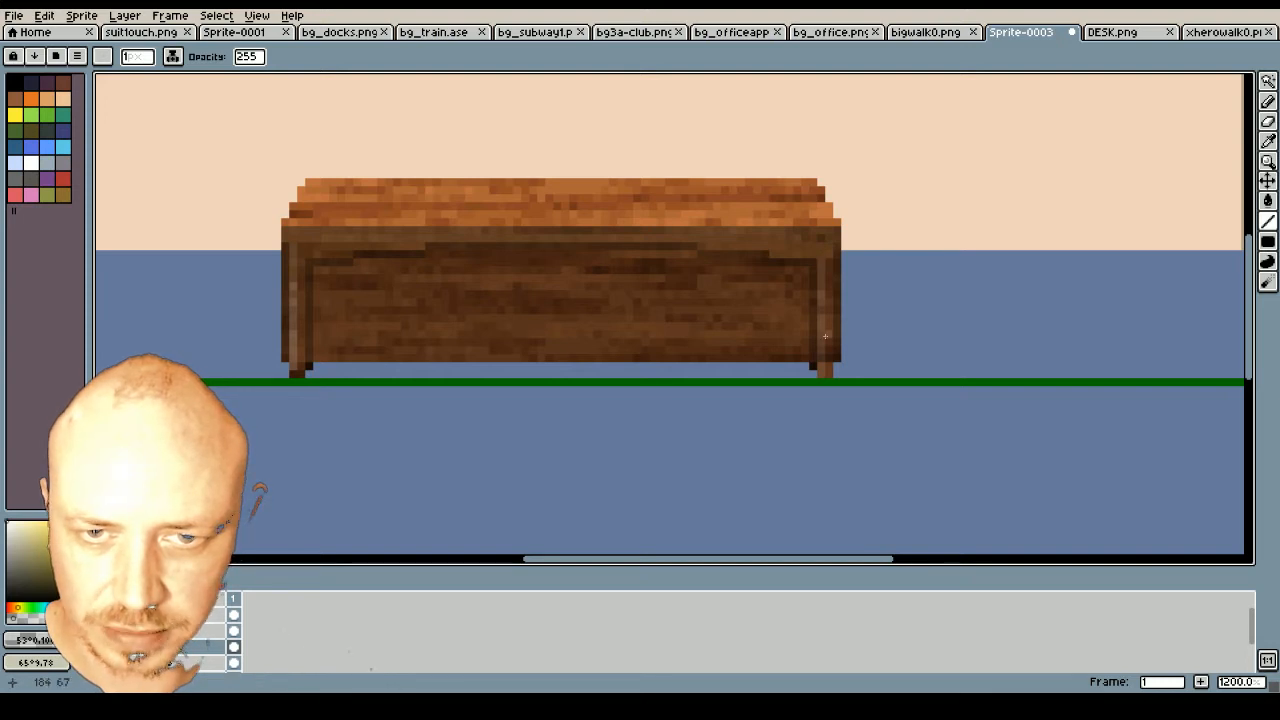
{"action": "left_click_drag", "start_coordinate": [821, 326], "coordinate": [821, 294]}
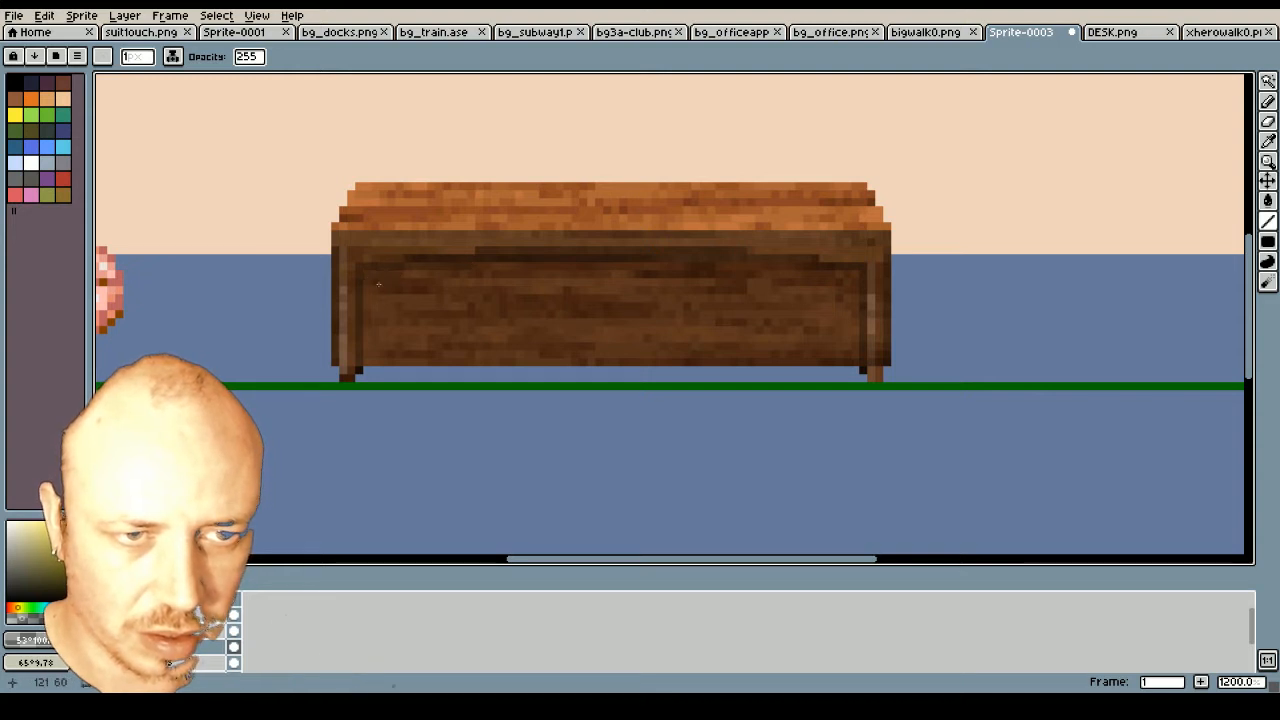
{"action": "left_click_drag", "start_coordinate": [370, 282], "coordinate": [368, 362]}
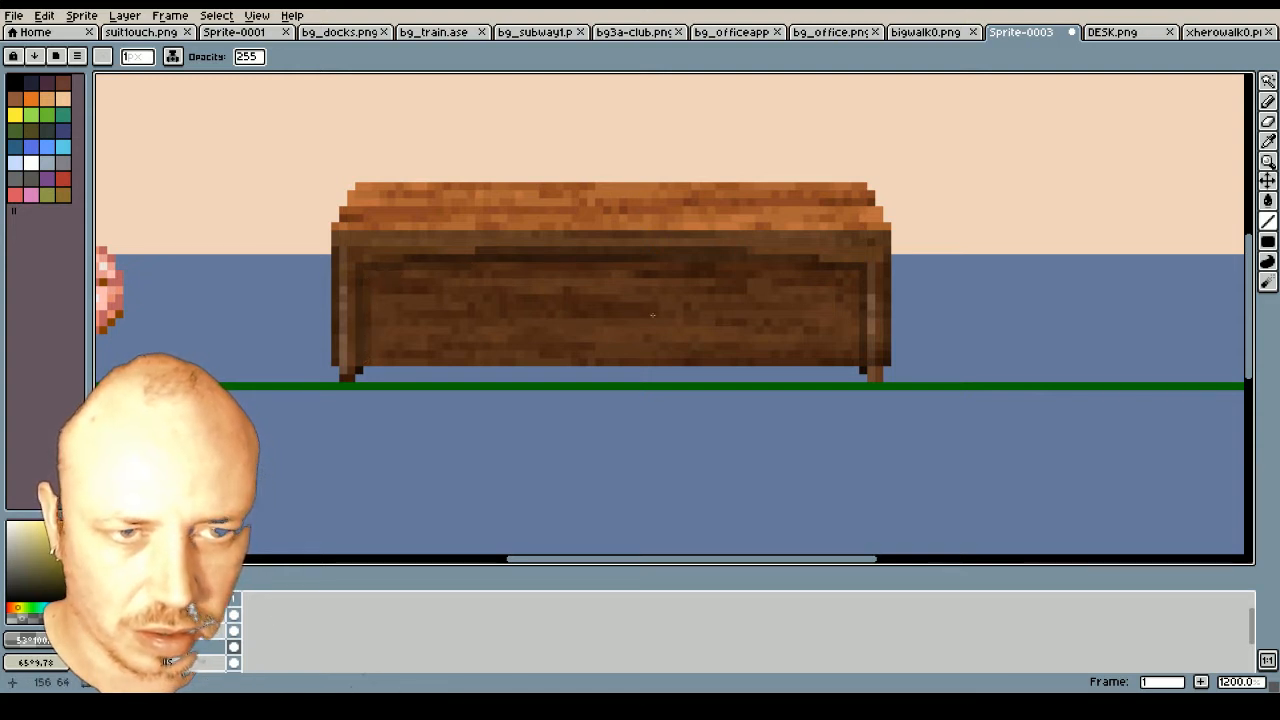
{"action": "left_click_drag", "start_coordinate": [857, 278], "coordinate": [857, 358]}
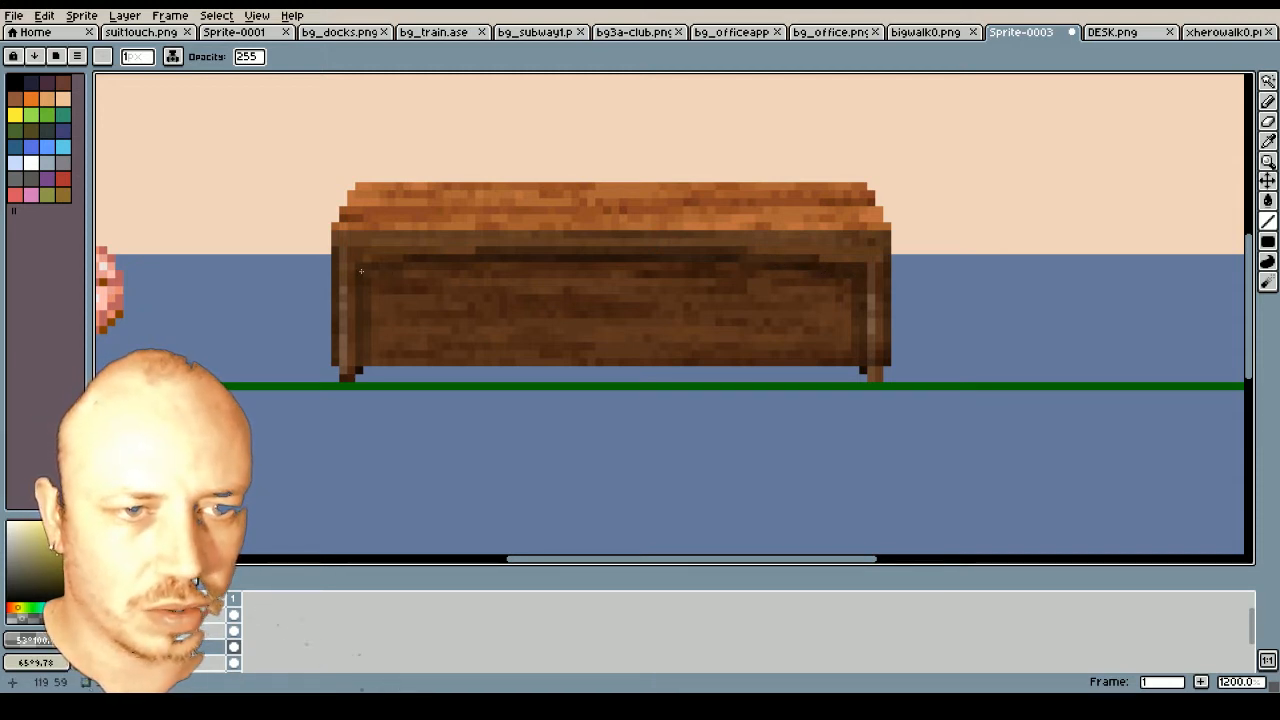
Check the desk against the room and characters with the midline layer temporarily hidden
{"action": "scroll", "coordinate": [392, 267], "scroll_direction": "down", "scroll_amount": 3}
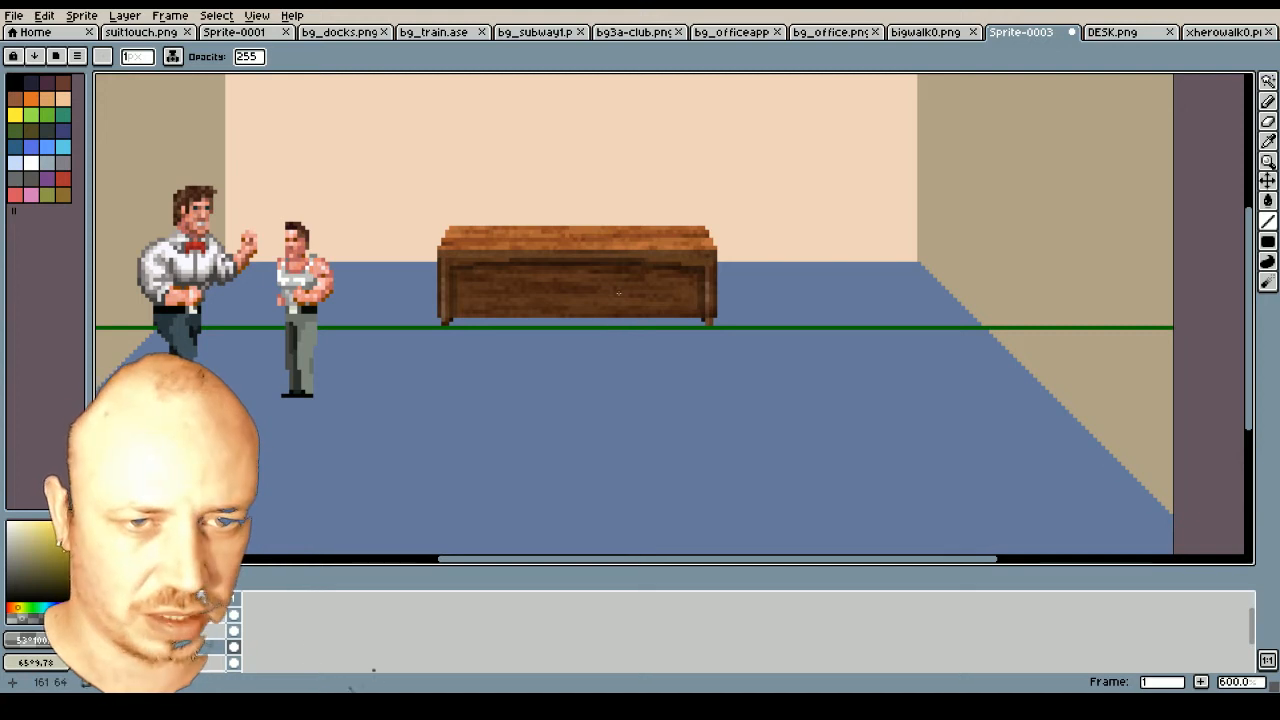
{"action": "scroll", "coordinate": [618, 293], "scroll_direction": "down", "scroll_amount": 1}
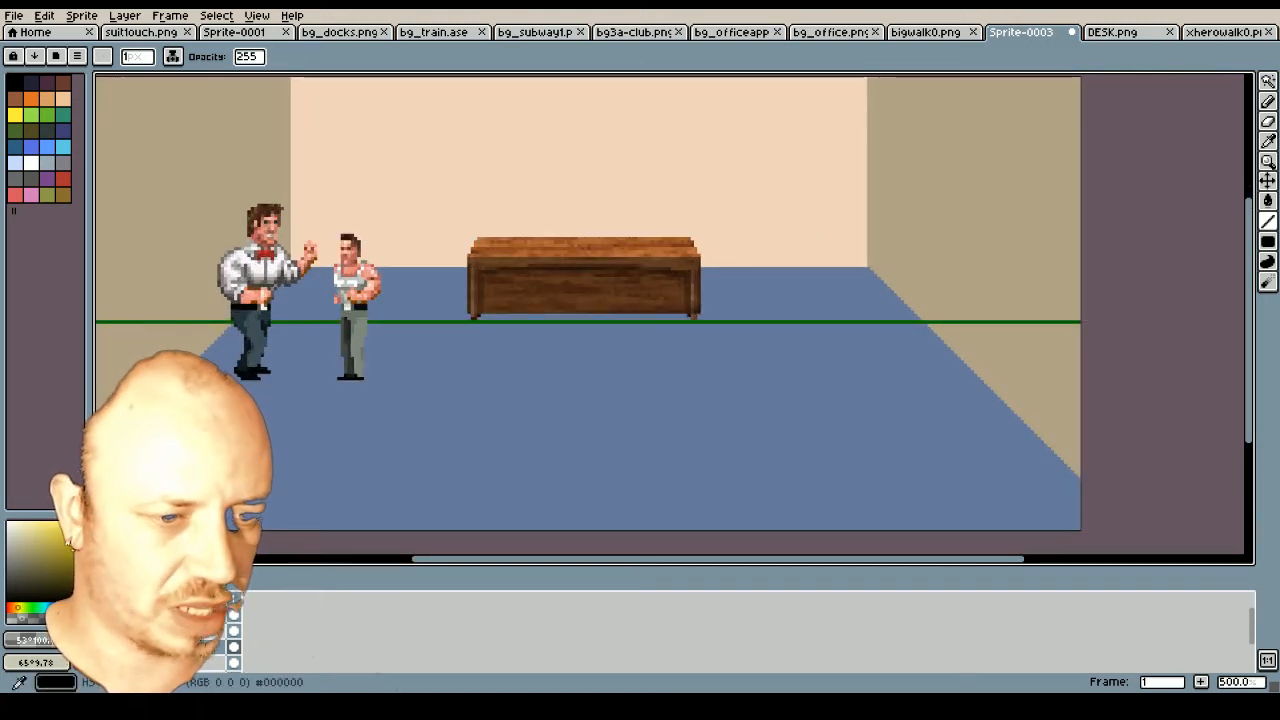
{"action": "left_click", "coordinate": [98, 631]}
{"action": "scroll", "coordinate": [547, 313], "scroll_direction": "down", "scroll_amount": 1}
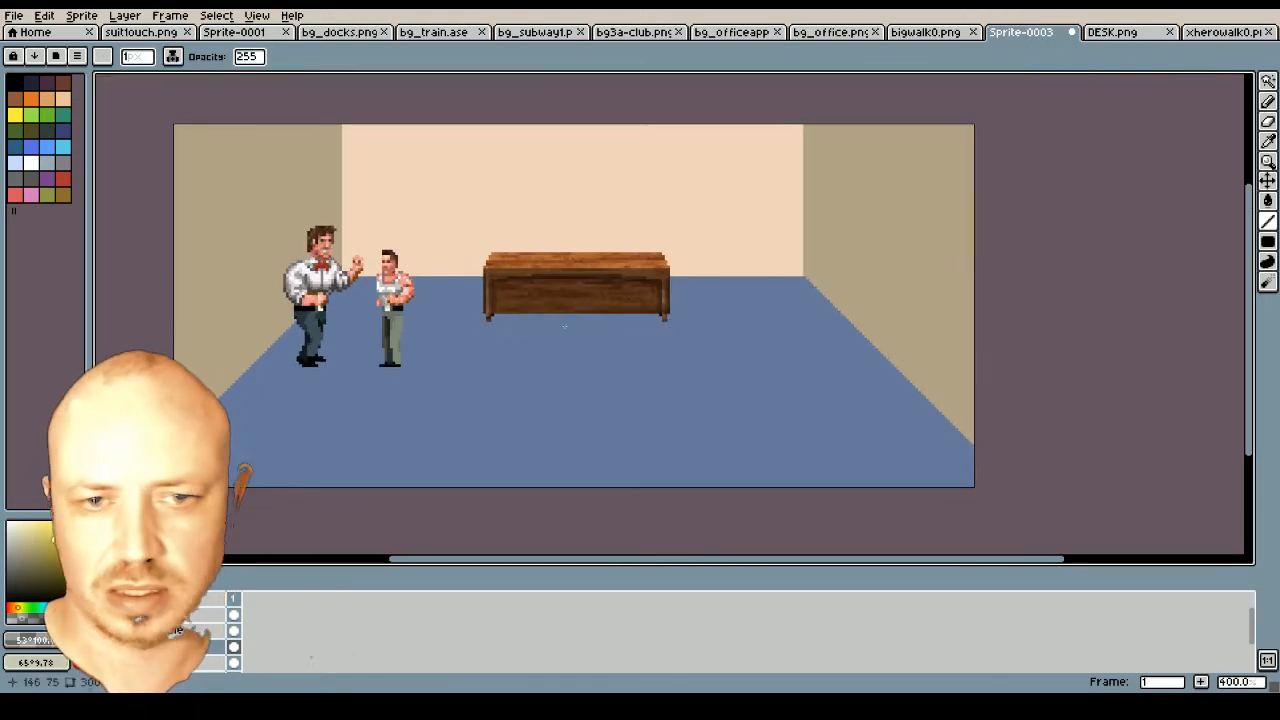
{"action": "scroll", "coordinate": [502, 325], "scroll_direction": "up", "scroll_amount": 1}
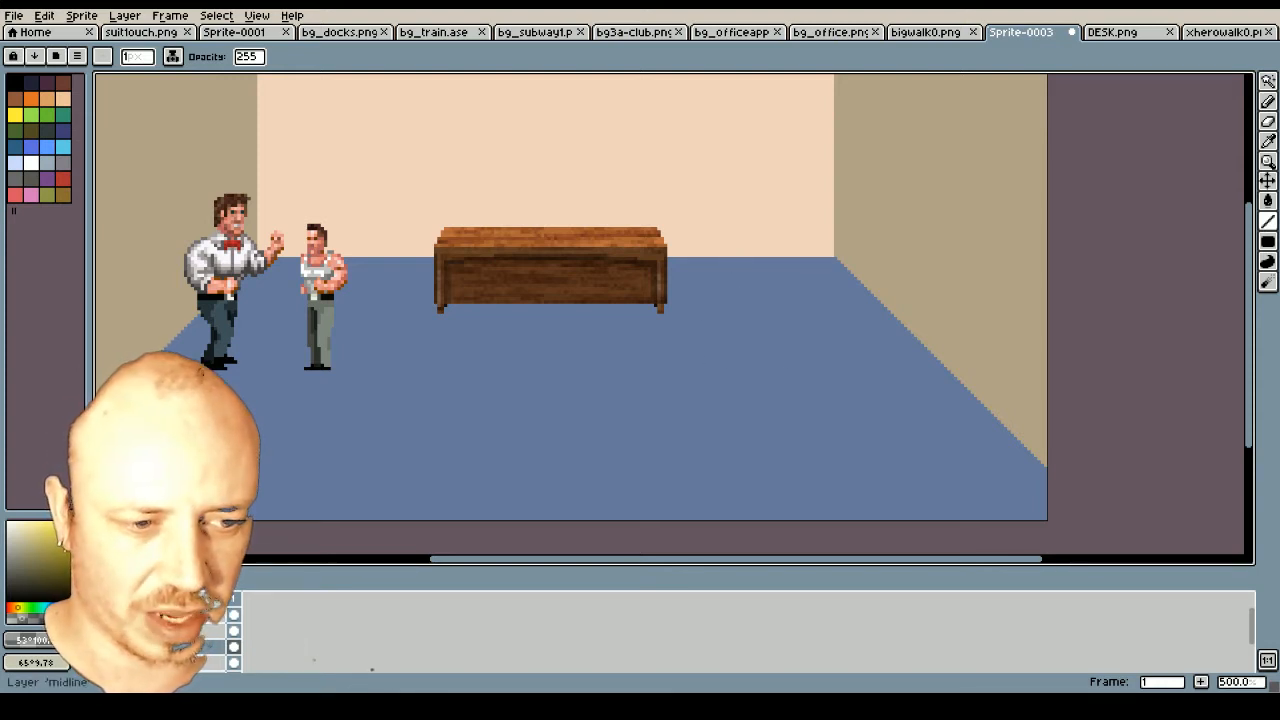
{"action": "left_click", "coordinate": [104, 631]}
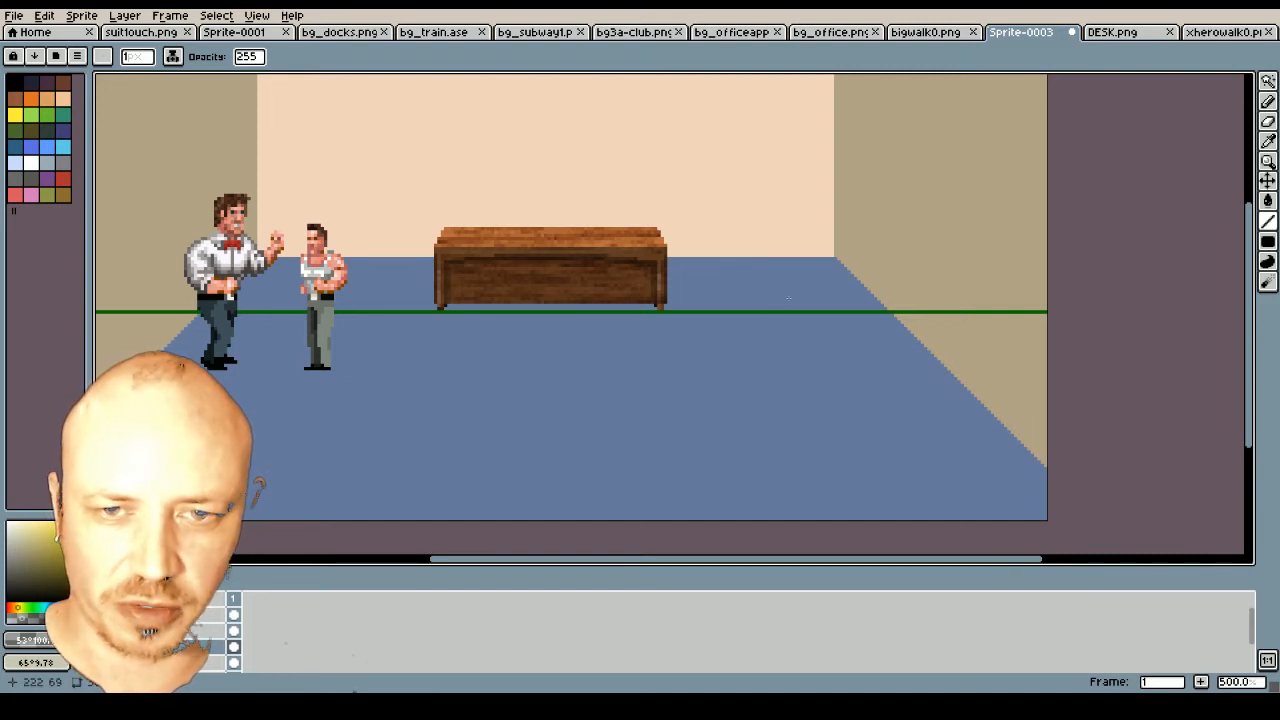
{"action": "scroll", "coordinate": [729, 280], "scroll_direction": "down", "scroll_amount": 1}
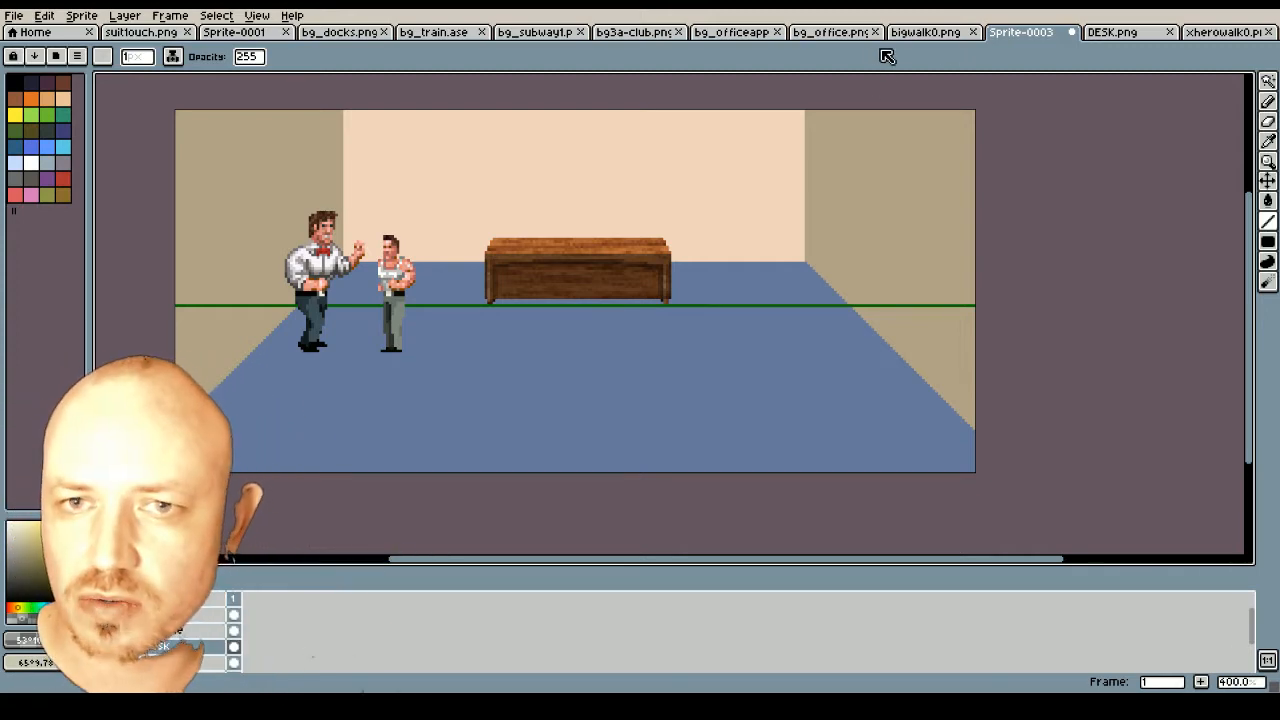
Switch to bg_office.png and lasso-select the computer monitor to the left of the receptionist on the counter
{"action": "left_click", "coordinate": [832, 35]}
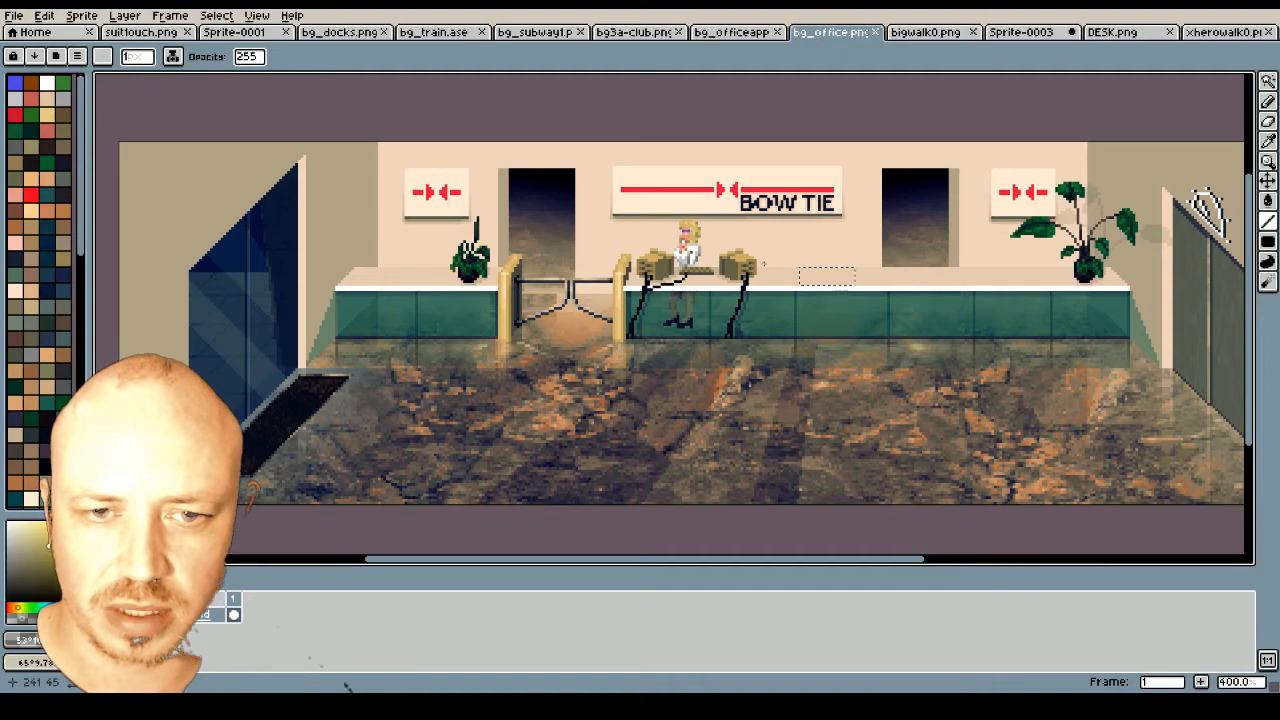
{"action": "scroll", "coordinate": [747, 266], "scroll_direction": "up", "scroll_amount": 2}
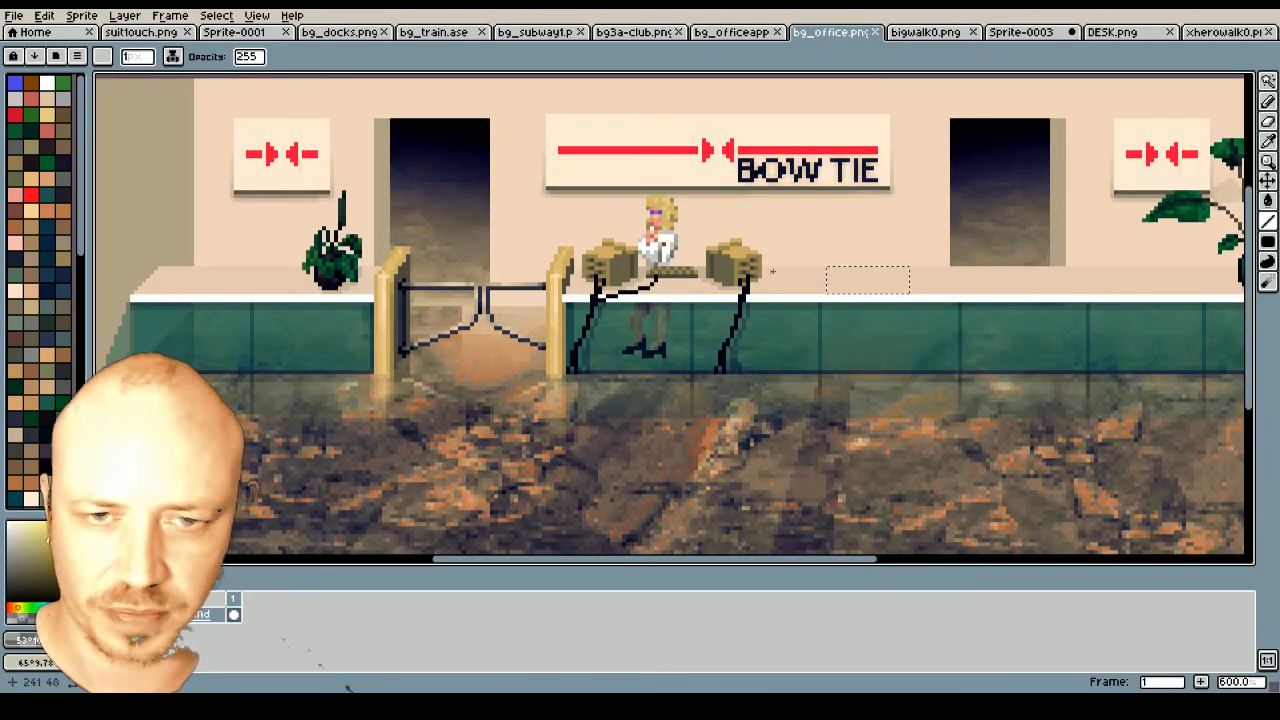
{"action": "scroll", "coordinate": [772, 271], "scroll_direction": "up", "scroll_amount": 3}
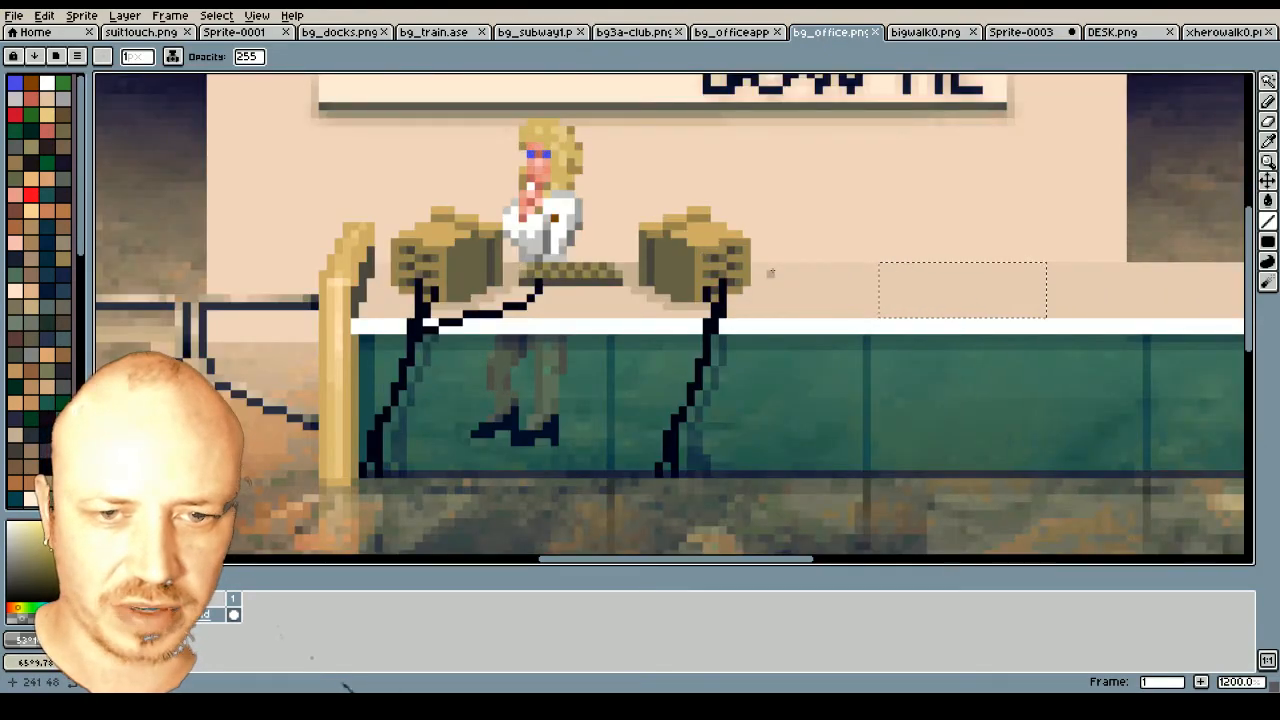
{"action": "scroll", "coordinate": [771, 272], "scroll_direction": "down", "scroll_amount": 1}
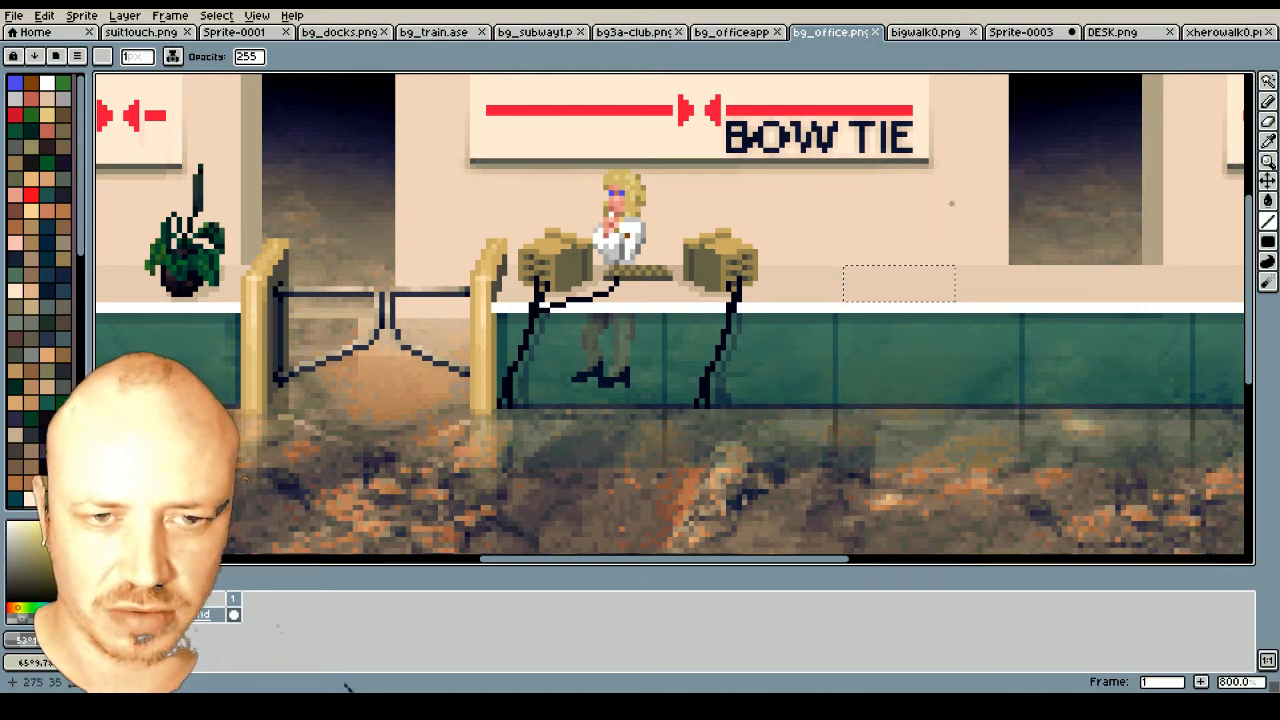
{"action": "left_click", "coordinate": [1266, 82]}
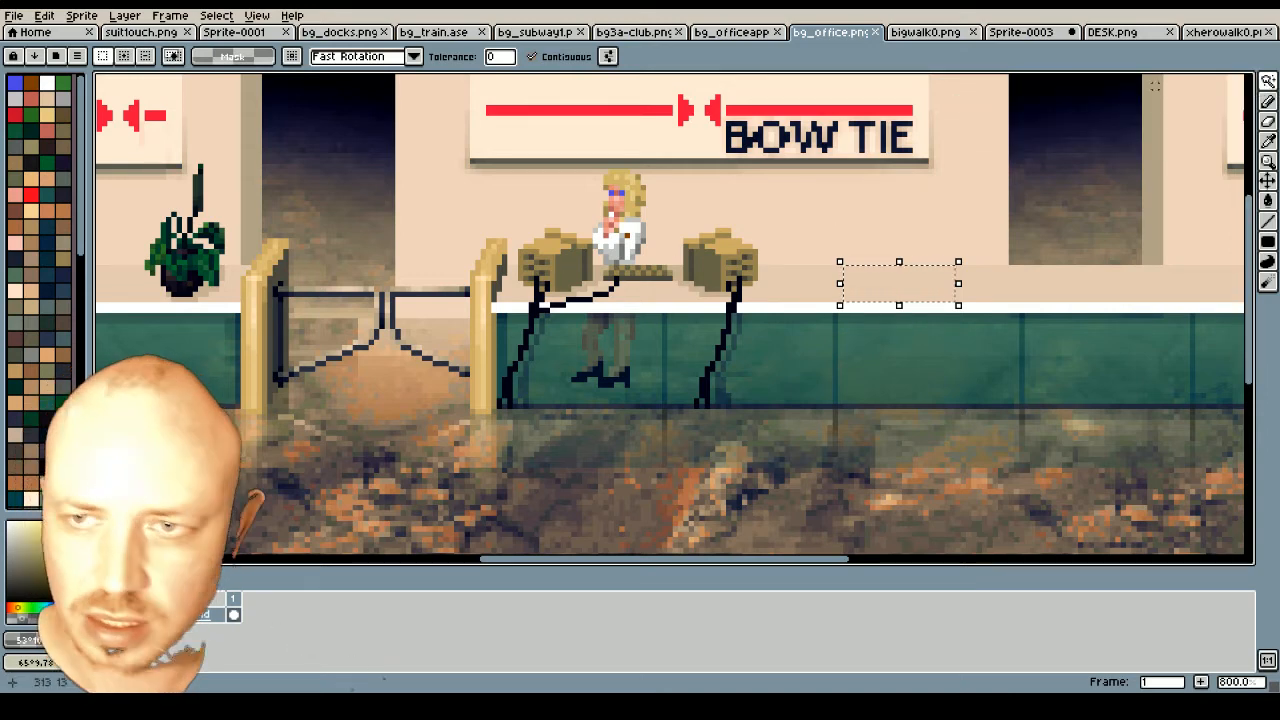
{"action": "left_click", "coordinate": [1267, 83]}
{"action": "left_click", "coordinate": [1216, 83]}
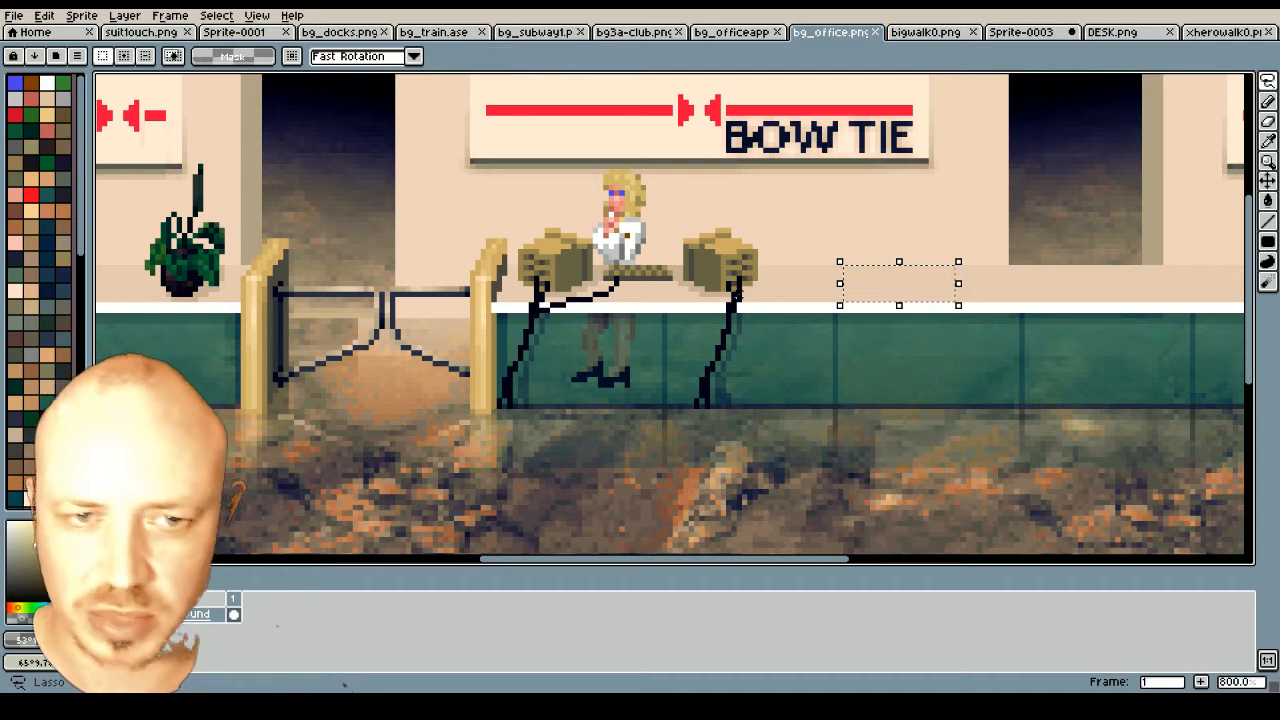
{"action": "mouse_move", "coordinate": [548, 233]}
{"action": "left_mouse_down"}
{"action": "mouse_move", "coordinate": [595, 244]}
{"action": "mouse_move", "coordinate": [589, 276]}
{"action": "mouse_move", "coordinate": [538, 290]}
{"action": "mouse_move", "coordinate": [519, 277]}
{"action": "mouse_move", "coordinate": [525, 245]}
{"action": "mouse_move", "coordinate": [592, 228]}
{"action": "mouse_move", "coordinate": [594, 290]}
{"action": "left_mouse_up"}
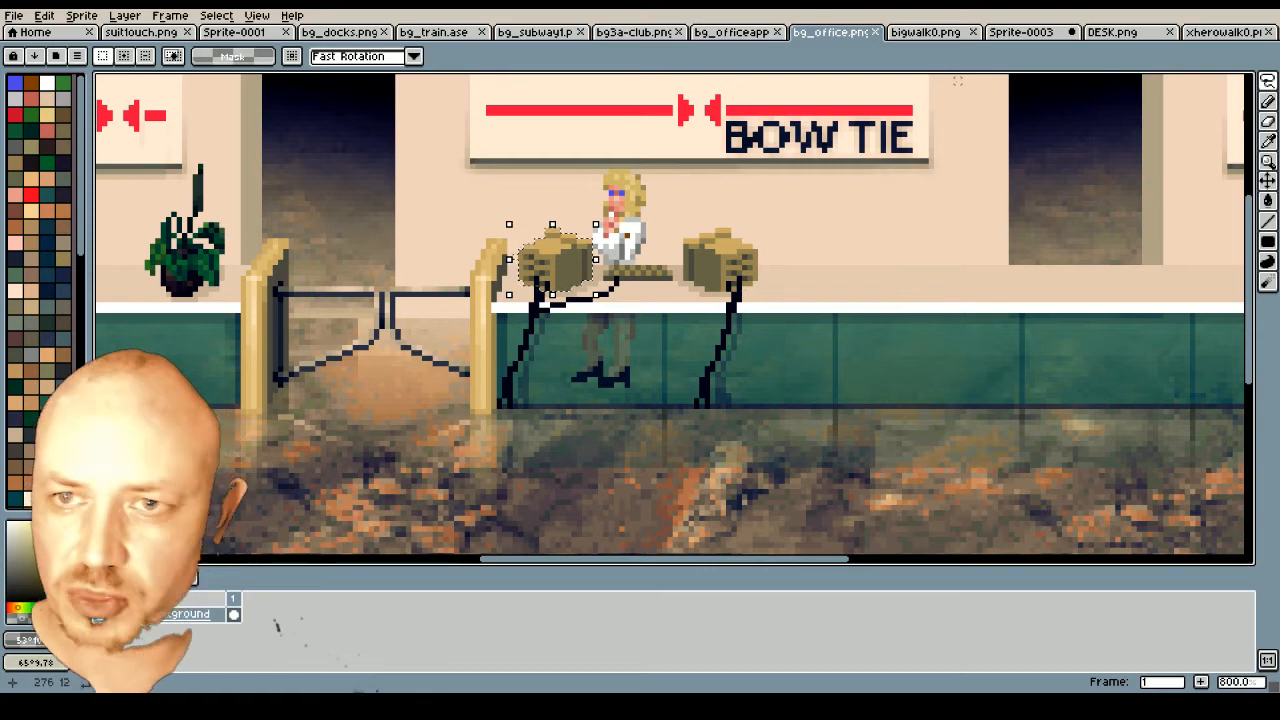
Switch to Sprite-0003, add a new layer above the Desk layer and name it pc
{"action": "left_click", "coordinate": [1030, 34]}
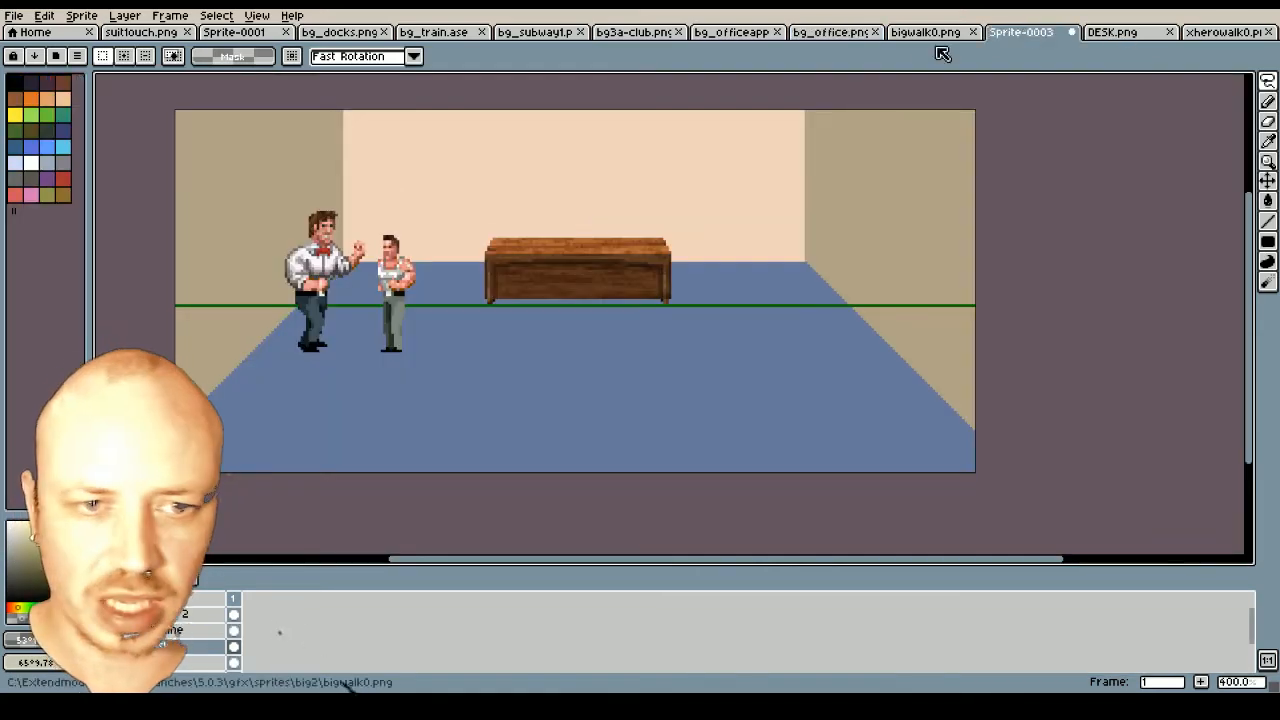
{"action": "scroll", "coordinate": [645, 270], "scroll_direction": "up", "scroll_amount": 3}
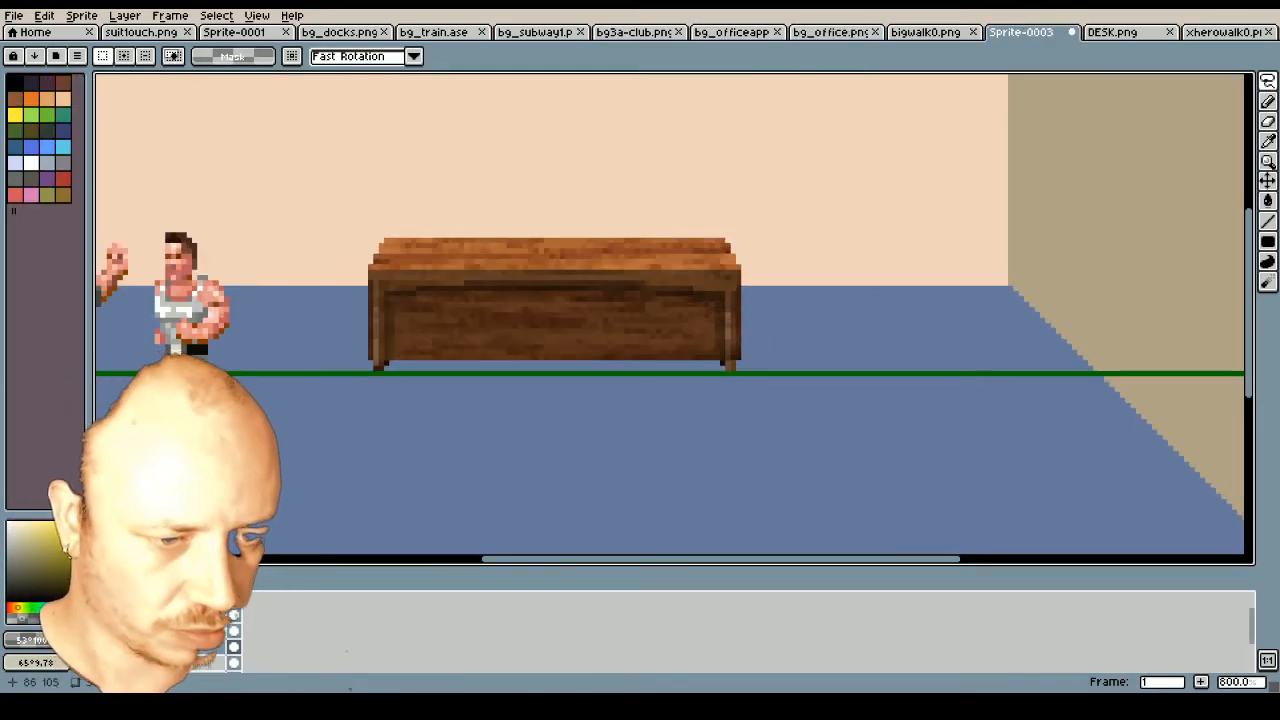
{"action": "right_click", "coordinate": [171, 649]}
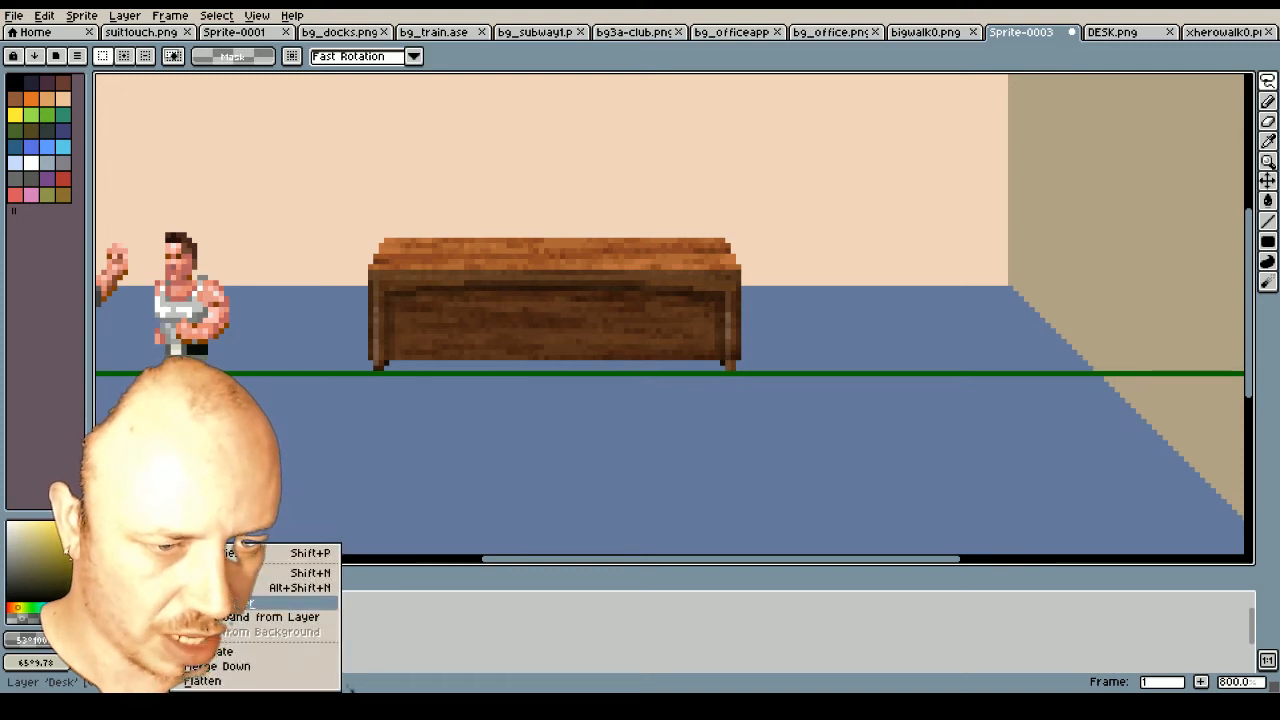
{"action": "left_click", "coordinate": [280, 572]}
{"action": "double_click", "coordinate": [190, 657]}
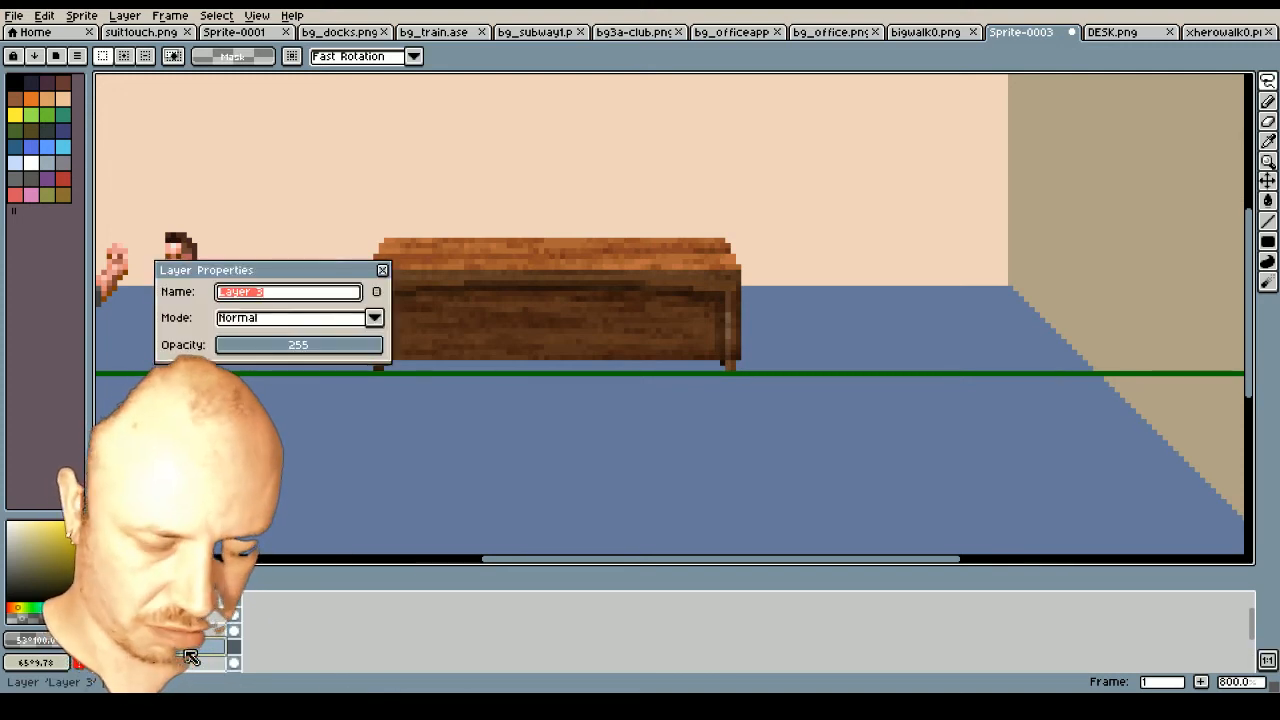
{"action": "type", "text": "PC"}
{"action": "key", "text": "Return"}
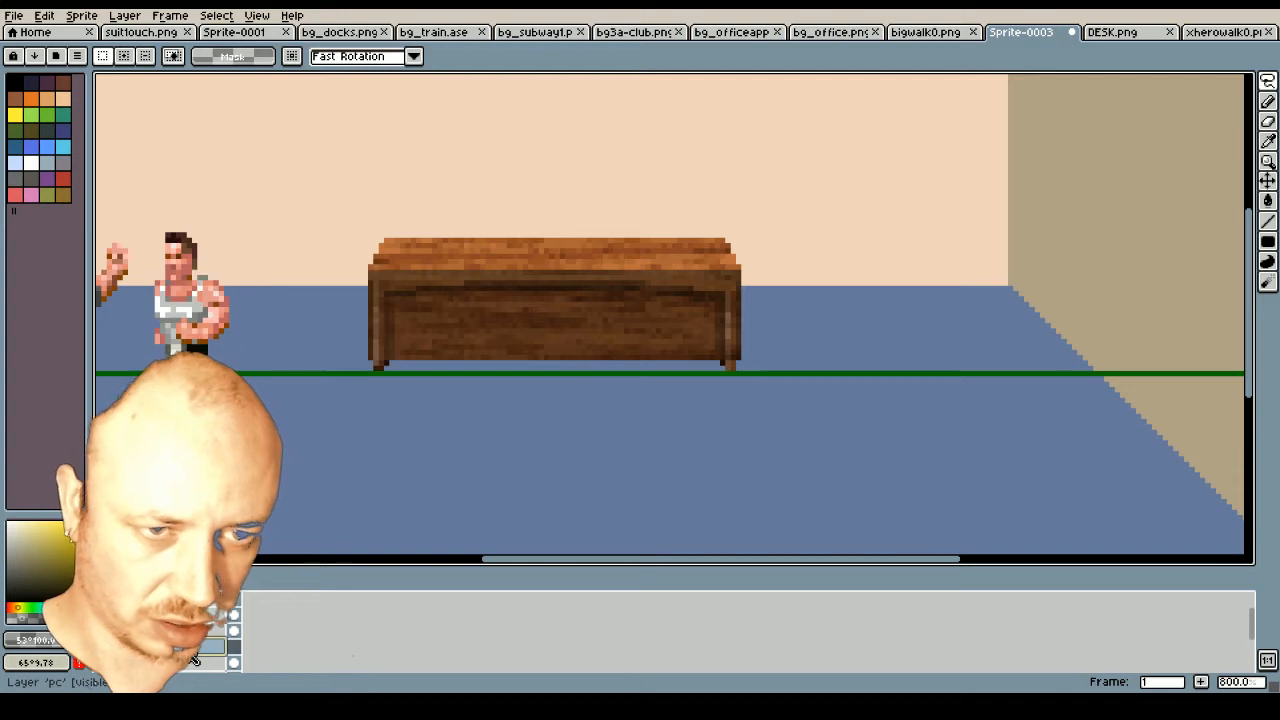
Paste the copied computer monitor and place it near the left end of the desk top
{"action": "key", "text": "ctrl+v"}
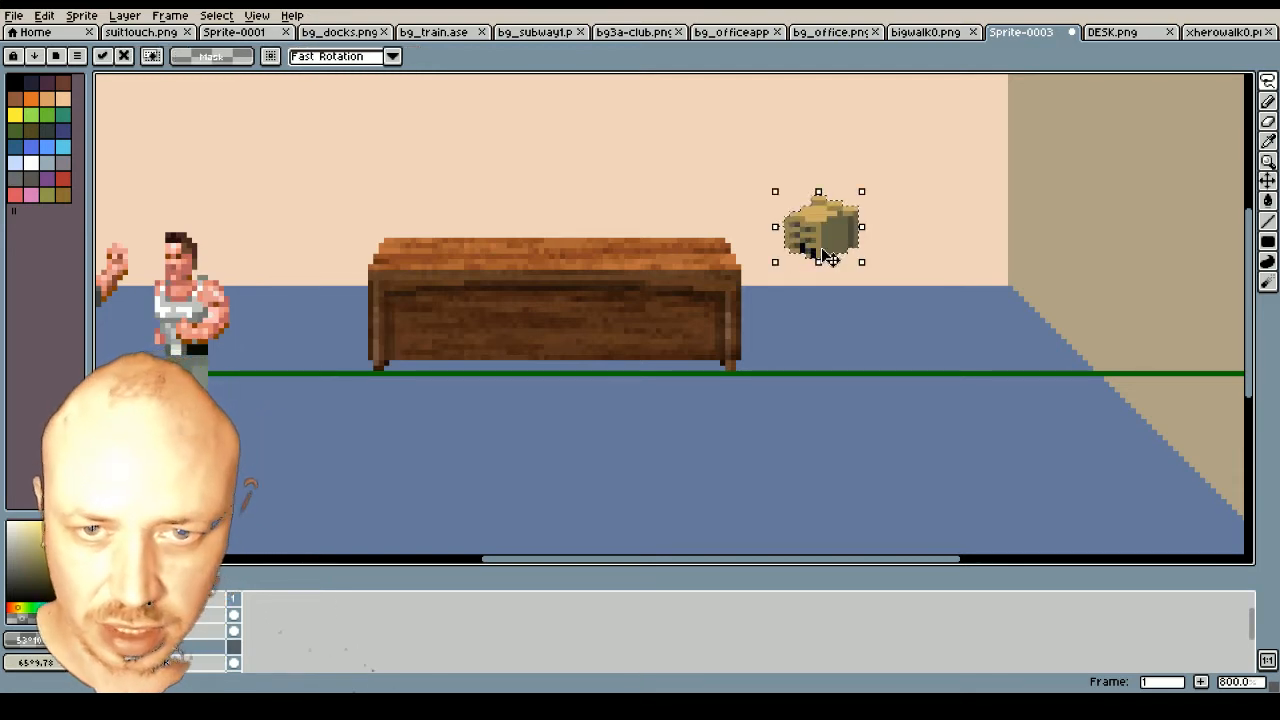
{"action": "left_click_drag", "start_coordinate": [820, 232], "coordinate": [451, 242]}
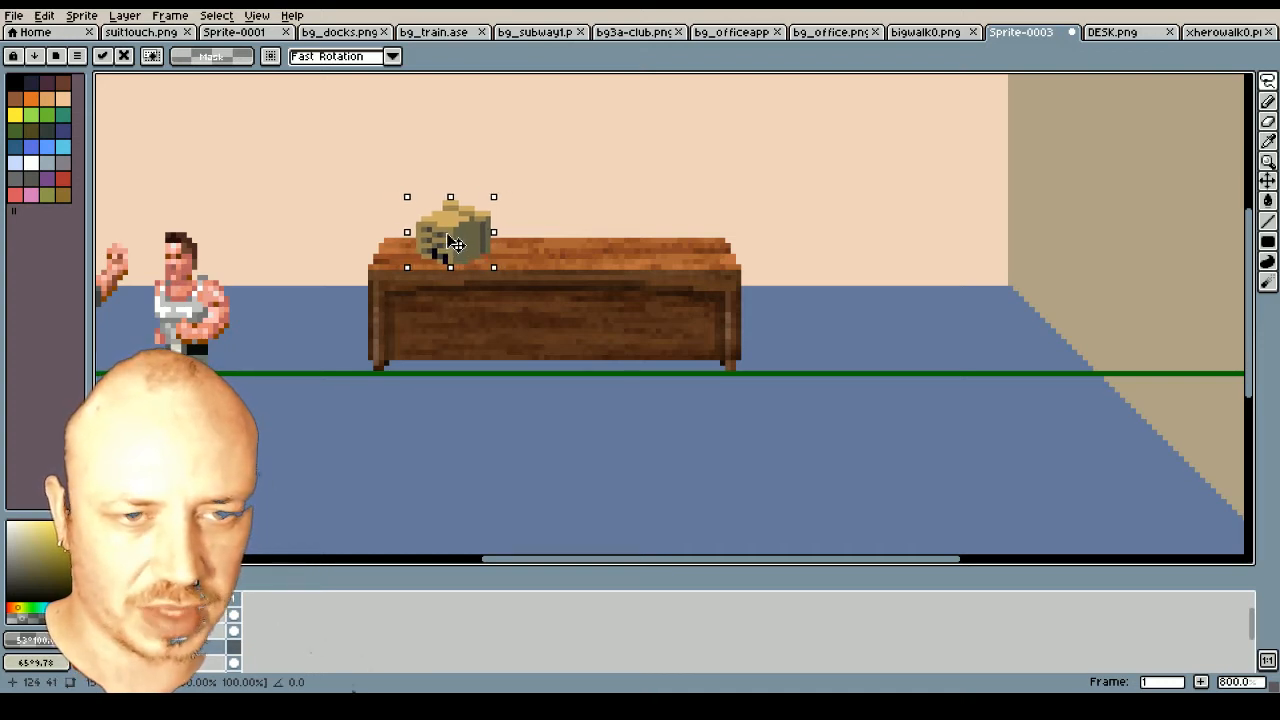
{"action": "left_click", "coordinate": [658, 331]}
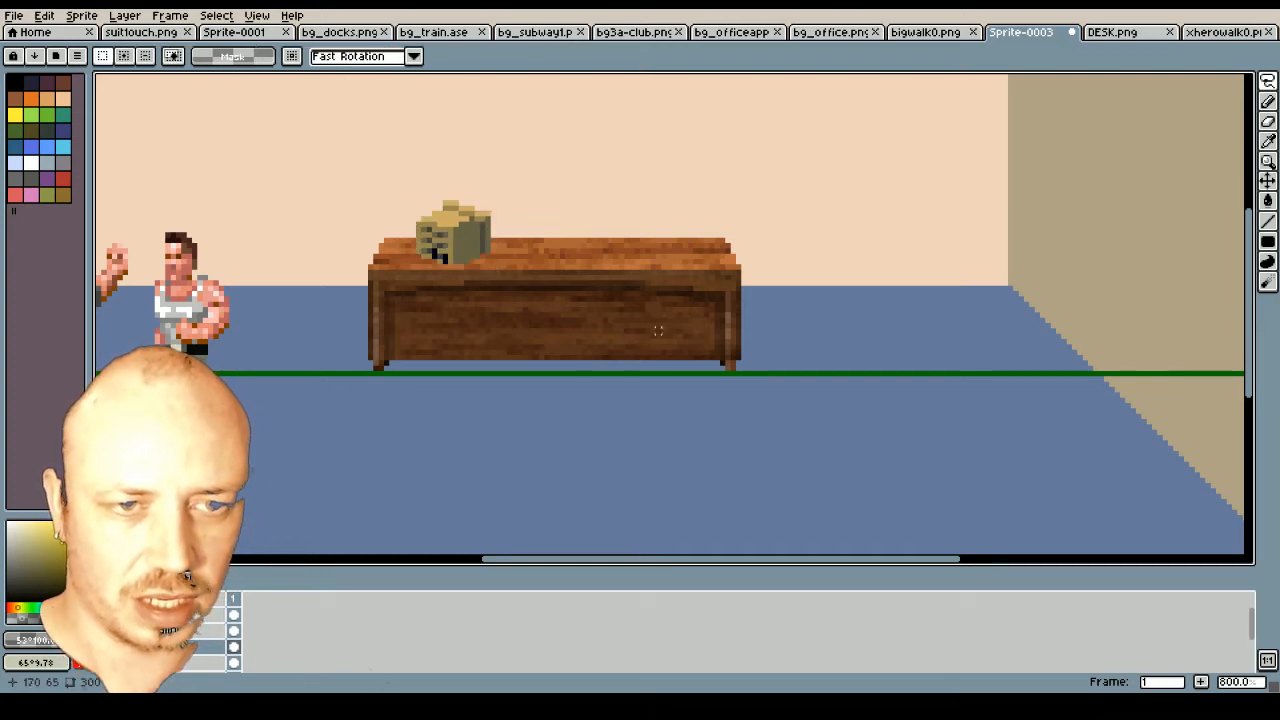
Draw two near-black curved cables from the back of the monitor diagonally down the desk front to its lower edge
{"action": "left_click", "coordinate": [1268, 227]}
{"action": "left_click", "coordinate": [1248, 224]}
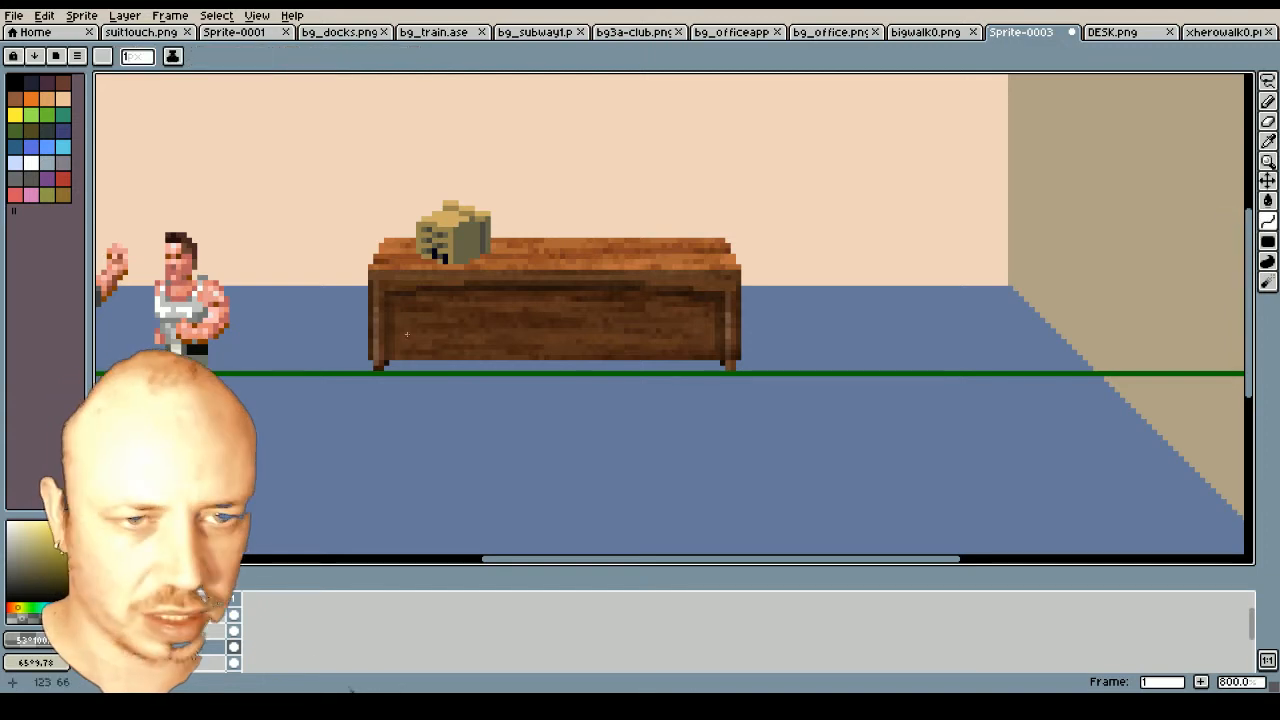
{"action": "scroll", "coordinate": [406, 334], "scroll_direction": "up", "scroll_amount": 2}
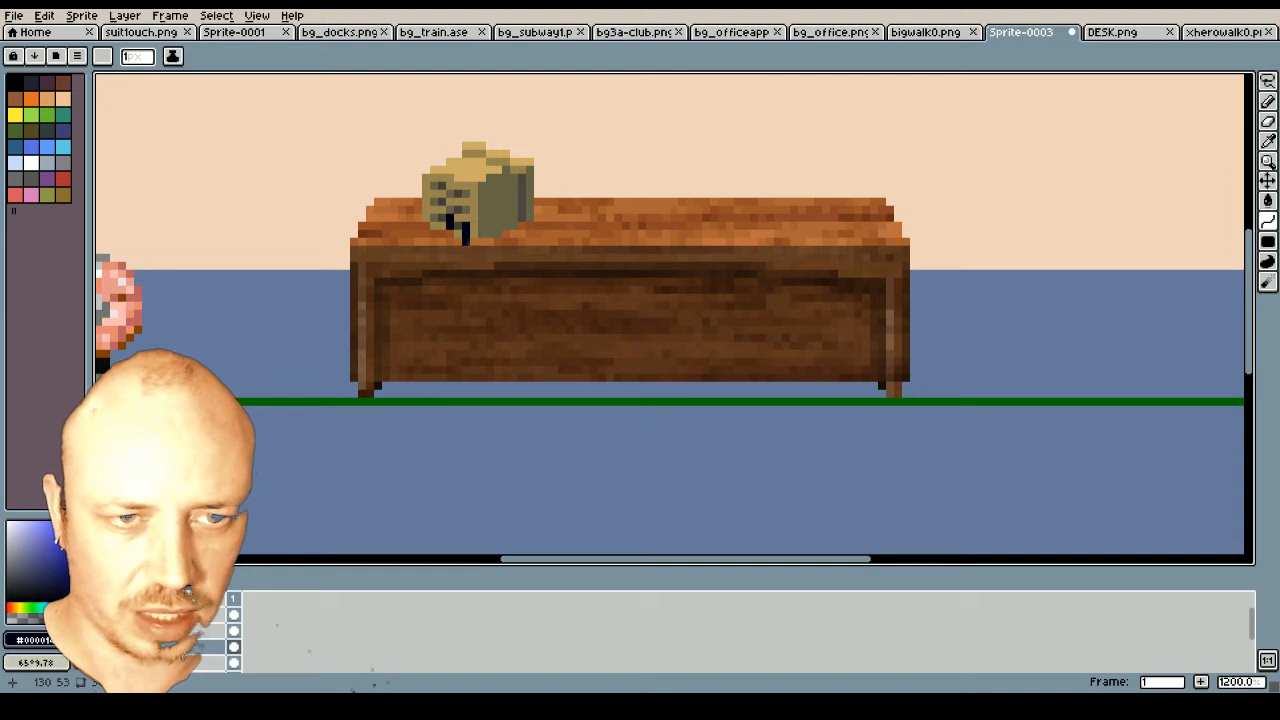
{"action": "left_click_drag", "start_coordinate": [465, 235], "coordinate": [602, 386]}
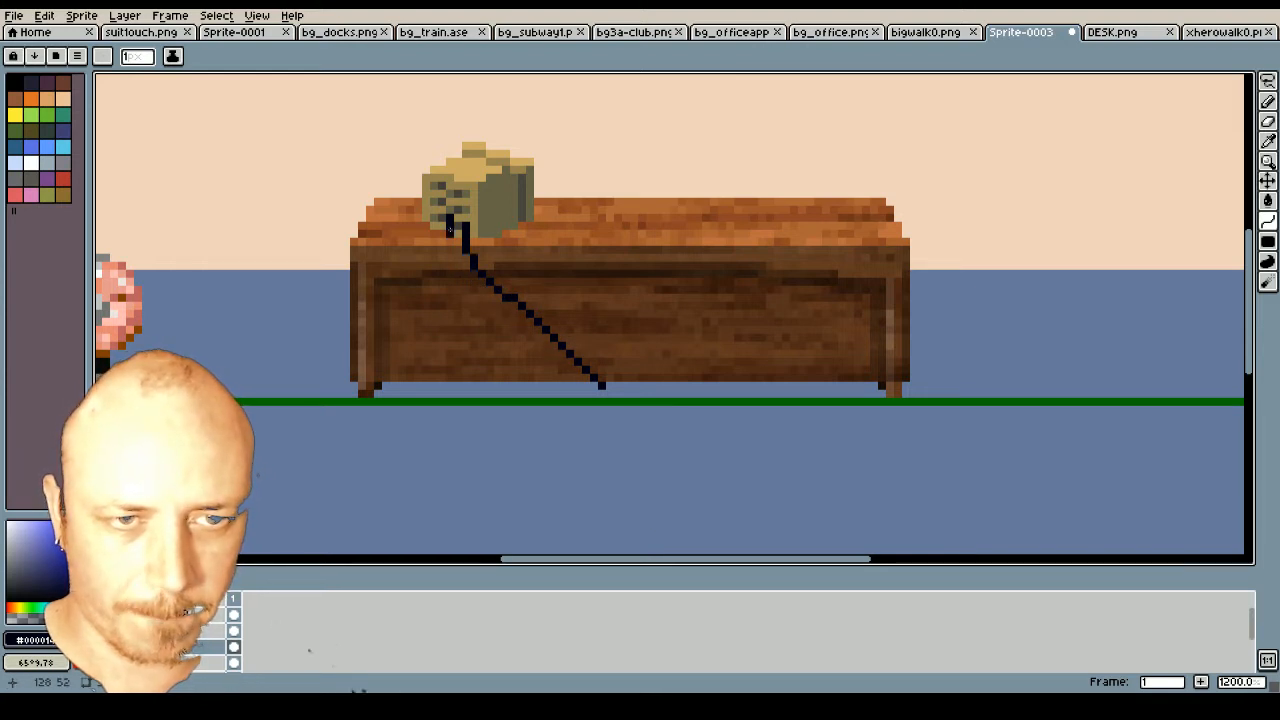
{"action": "left_click_drag", "start_coordinate": [450, 231], "coordinate": [604, 386]}
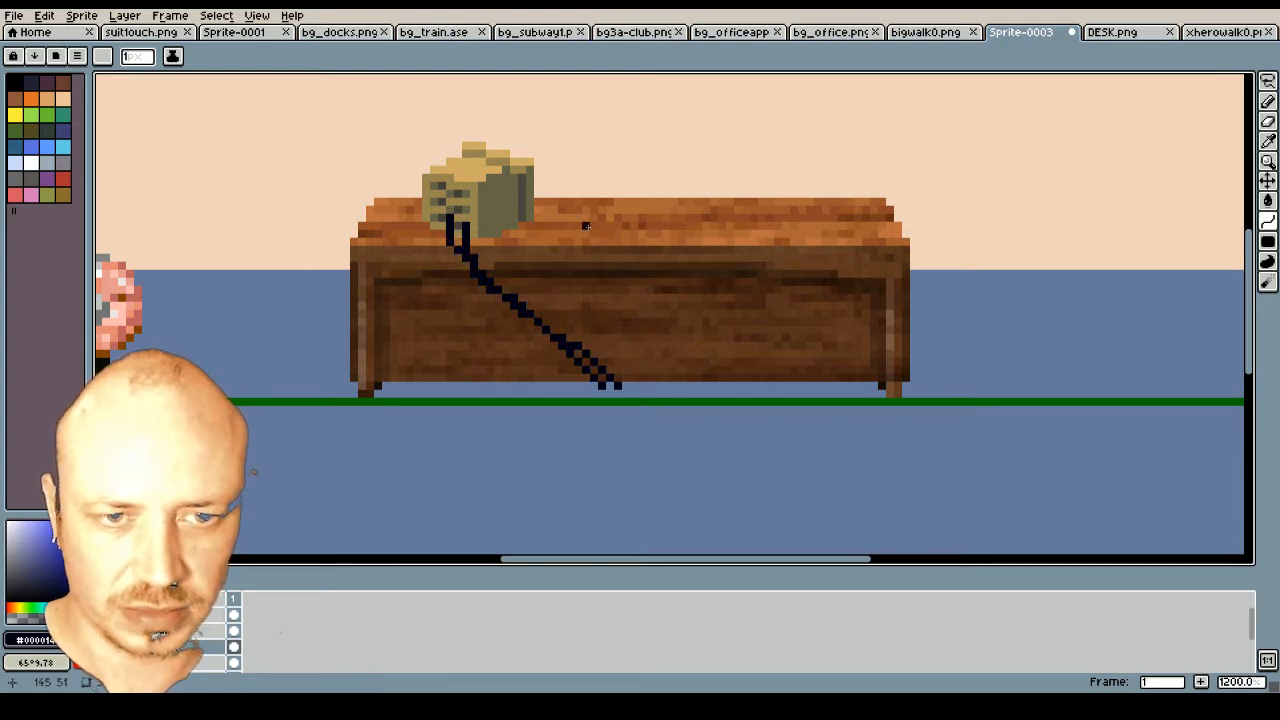
{"action": "scroll", "coordinate": [587, 225], "scroll_direction": "down", "scroll_amount": 1}
{"action": "key", "text": "i"}
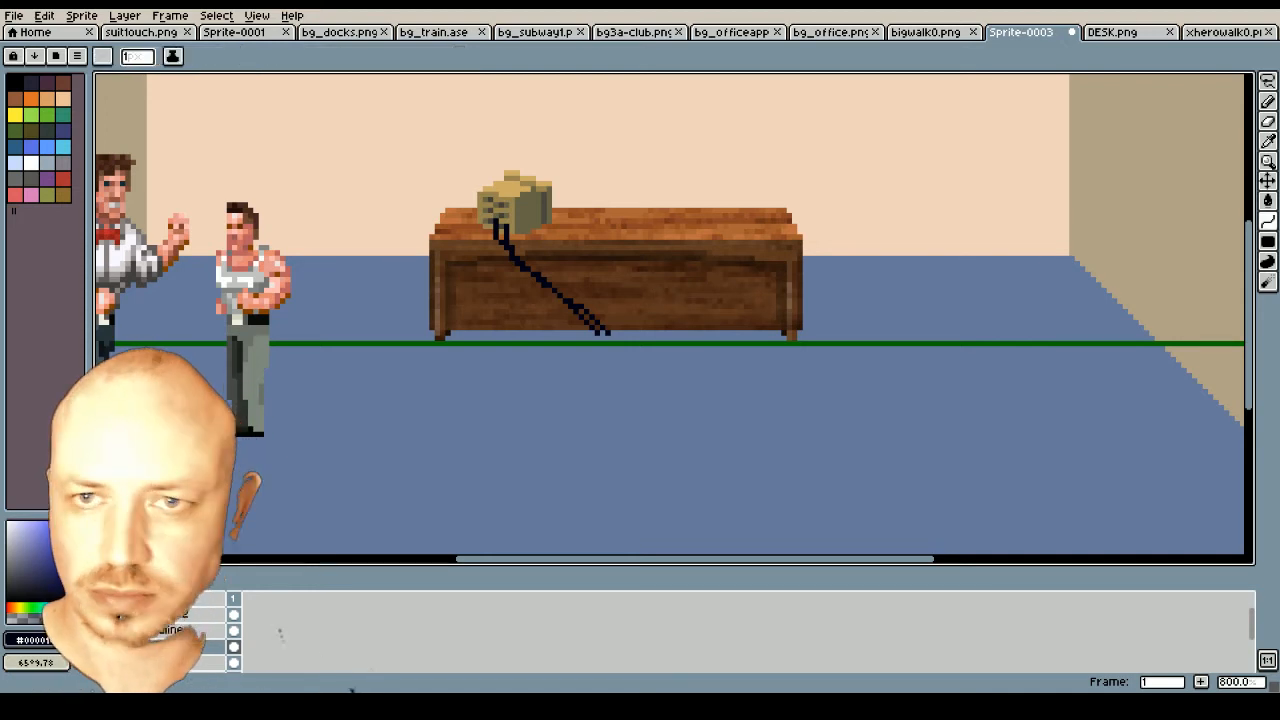
Switch to bg_office.png and lasso-select the keyboard between the two monitors on the counter
{"action": "left_click", "coordinate": [922, 33]}
{"action": "left_click", "coordinate": [830, 32]}
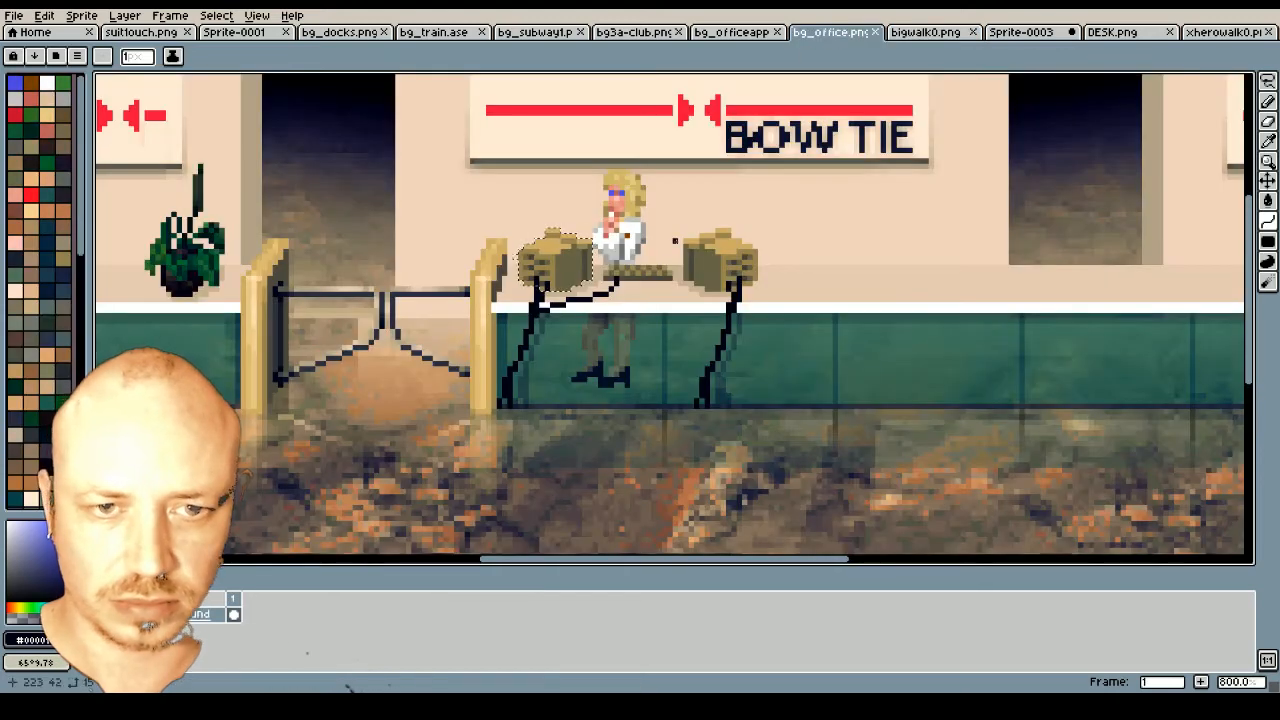
{"action": "scroll", "coordinate": [675, 241], "scroll_direction": "up", "scroll_amount": 3}
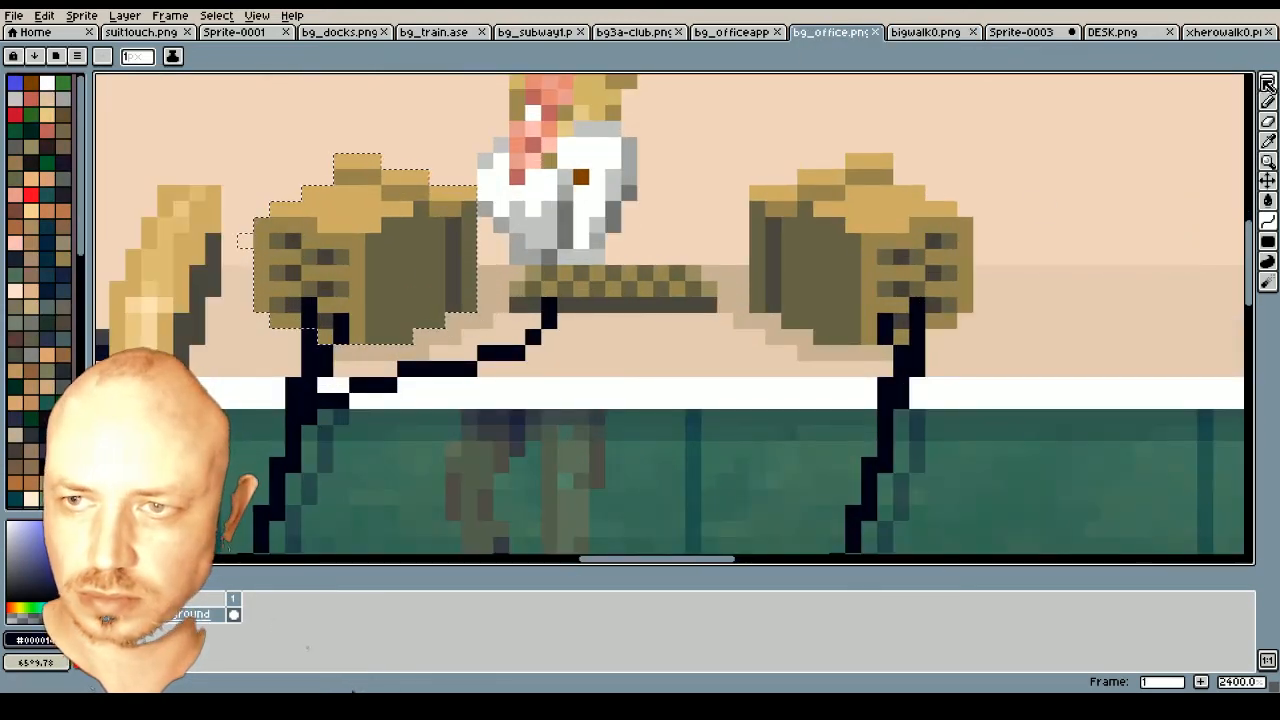
{"action": "left_click", "coordinate": [1267, 85]}
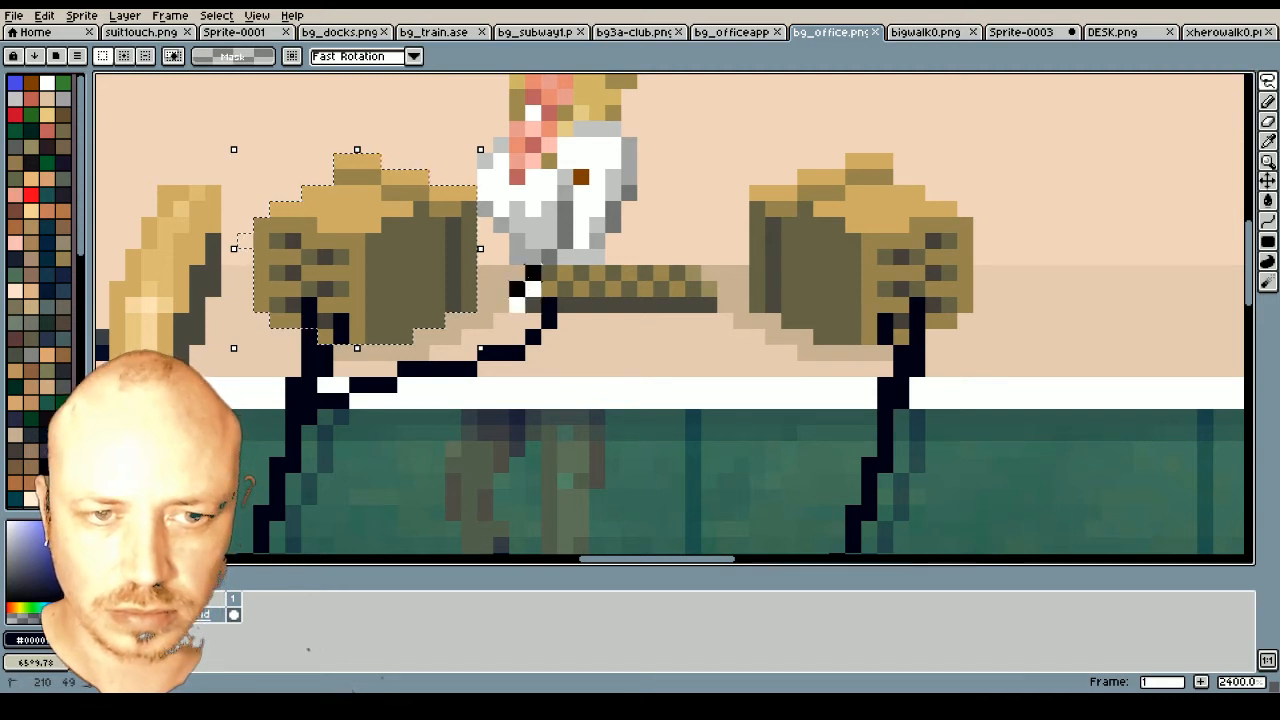
{"action": "mouse_move", "coordinate": [540, 272]}
{"action": "left_mouse_down"}
{"action": "mouse_move", "coordinate": [693, 272]}
{"action": "mouse_move", "coordinate": [693, 290]}
{"action": "mouse_move", "coordinate": [711, 290]}
{"action": "mouse_move", "coordinate": [709, 305]}
{"action": "mouse_move", "coordinate": [605, 322]}
{"action": "mouse_move", "coordinate": [515, 308]}
{"action": "left_mouse_up"}
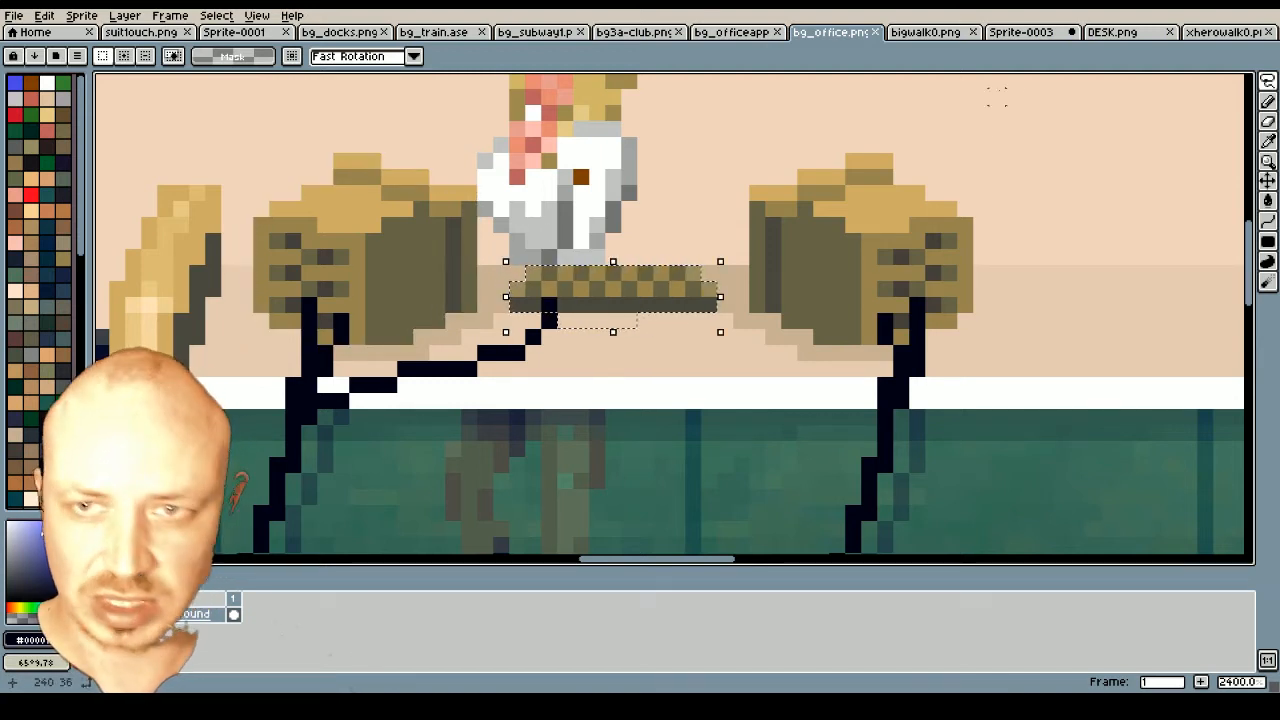
Paste the keyboard onto the desk top beside the monitor in Sprite-0003 and erase the leftover beige strip beneath it
{"action": "left_click", "coordinate": [1040, 35]}
{"action": "scroll", "coordinate": [606, 212], "scroll_direction": "up", "scroll_amount": 3}
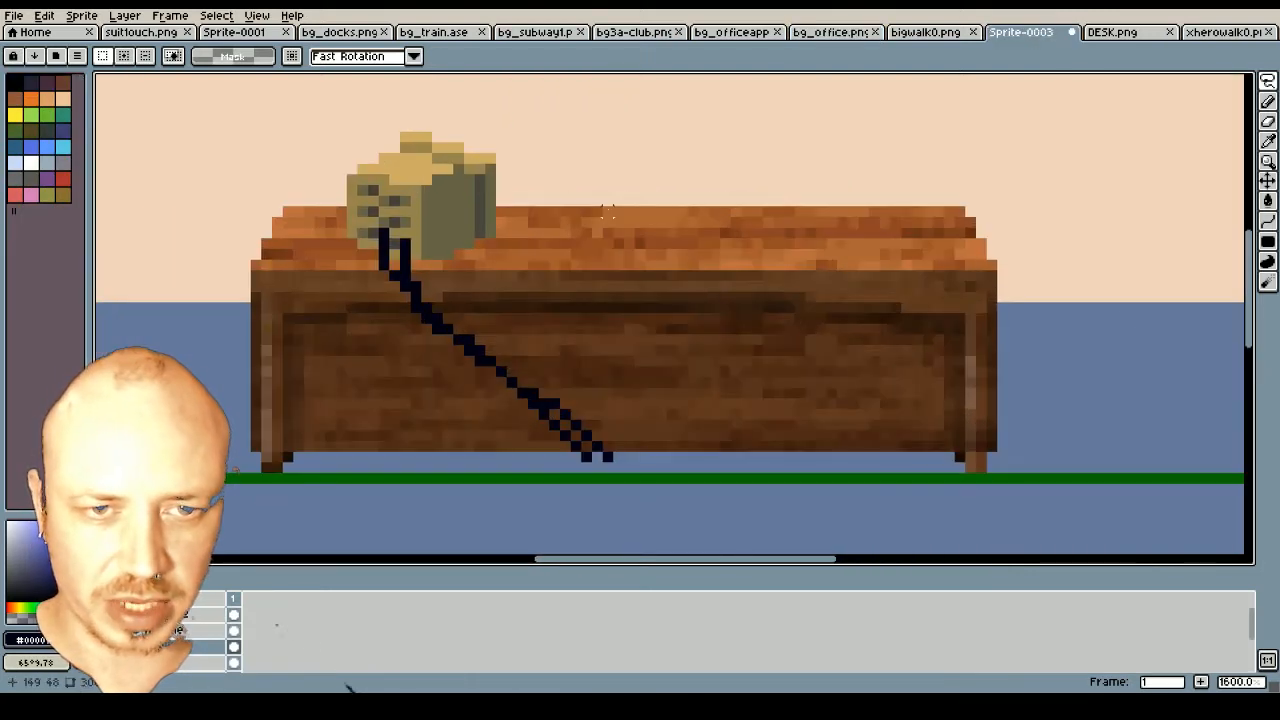
{"action": "key", "text": "ctrl+v"}
{"action": "left_click_drag", "start_coordinate": [651, 218], "coordinate": [581, 227]}
{"action": "left_click", "coordinate": [778, 254]}
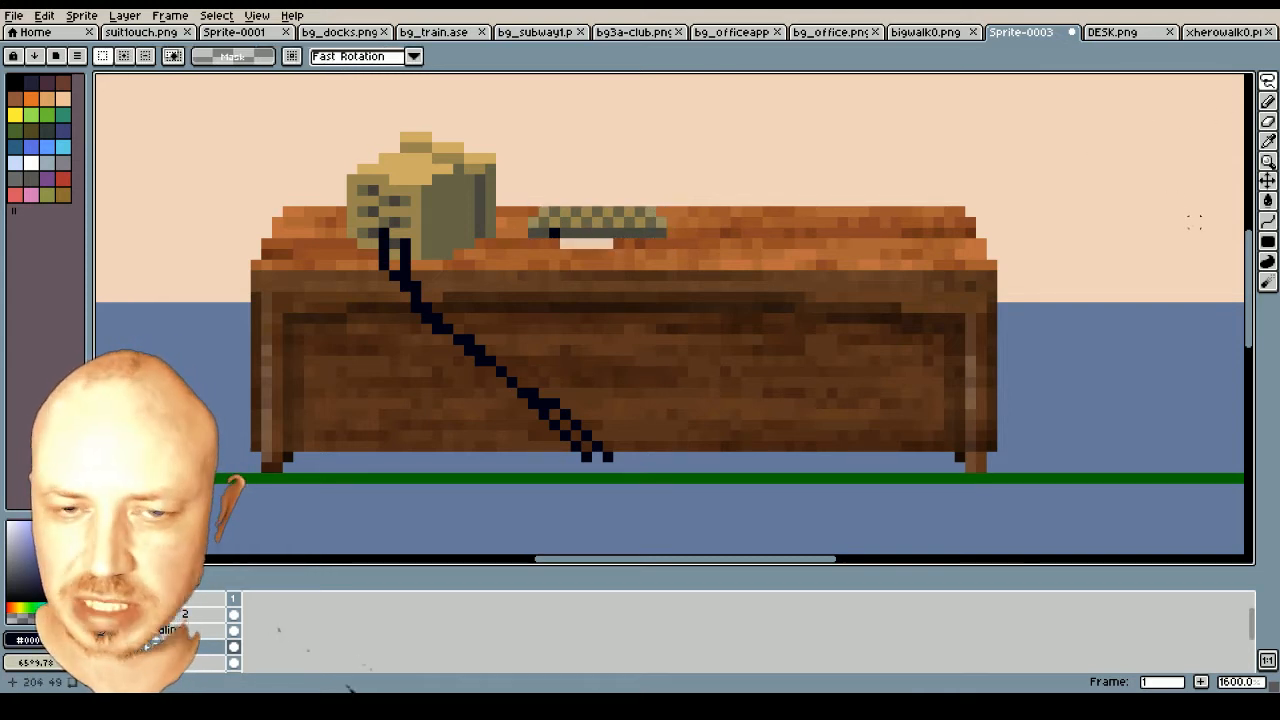
{"action": "left_click", "coordinate": [1268, 103]}
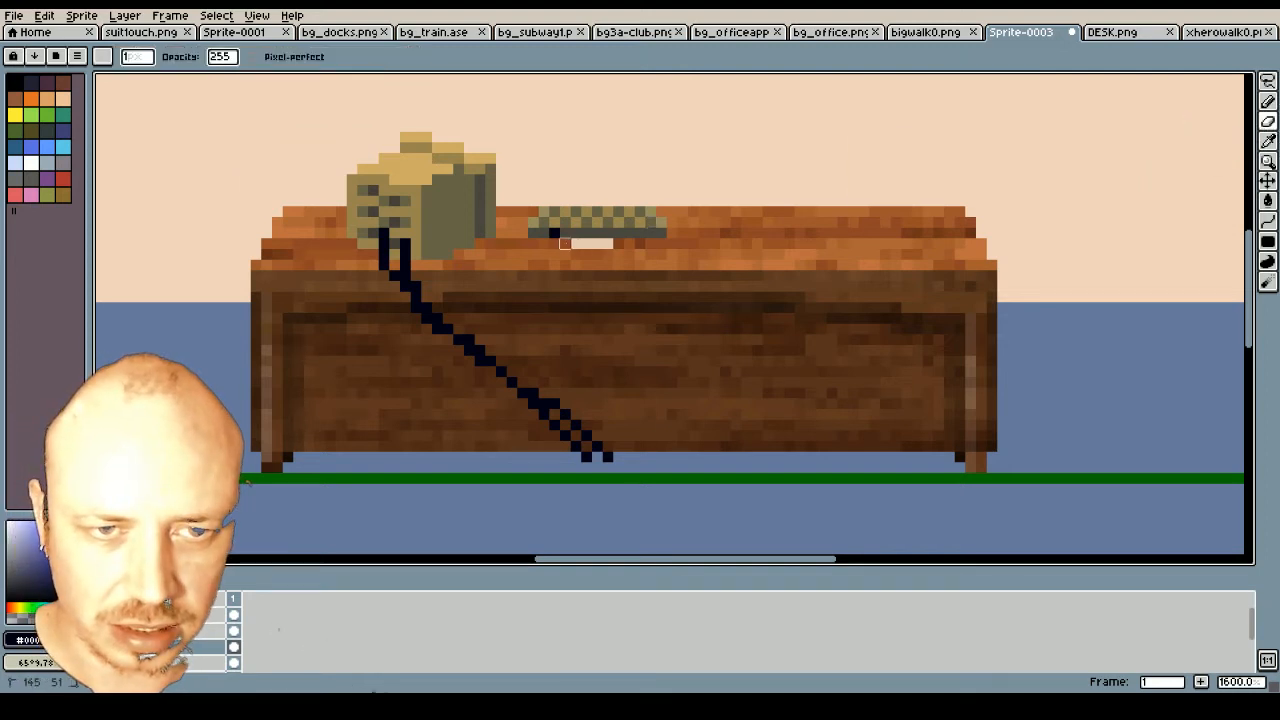
{"action": "left_click_drag", "start_coordinate": [565, 243], "coordinate": [612, 244]}
Draw a curved near-black cable from the keyboard down the desk front to the ends of the monitor cables
{"action": "left_click", "coordinate": [1268, 221]}
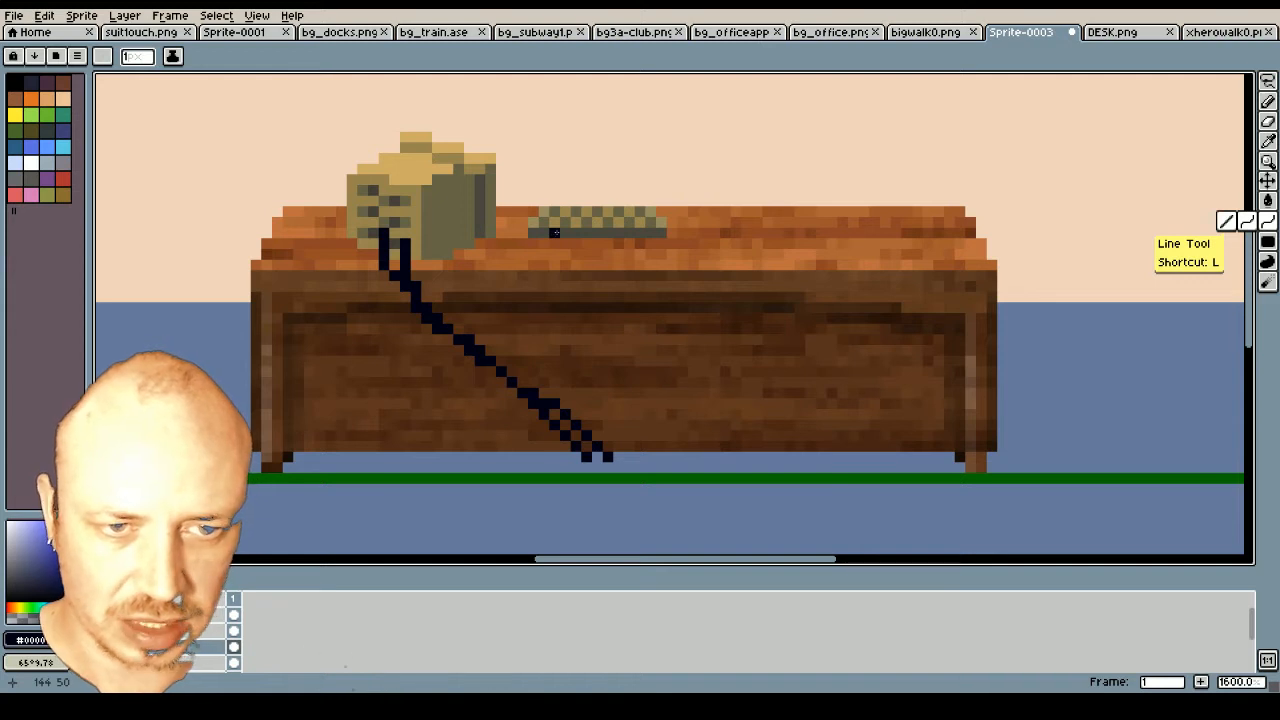
{"action": "left_click", "coordinate": [555, 233]}
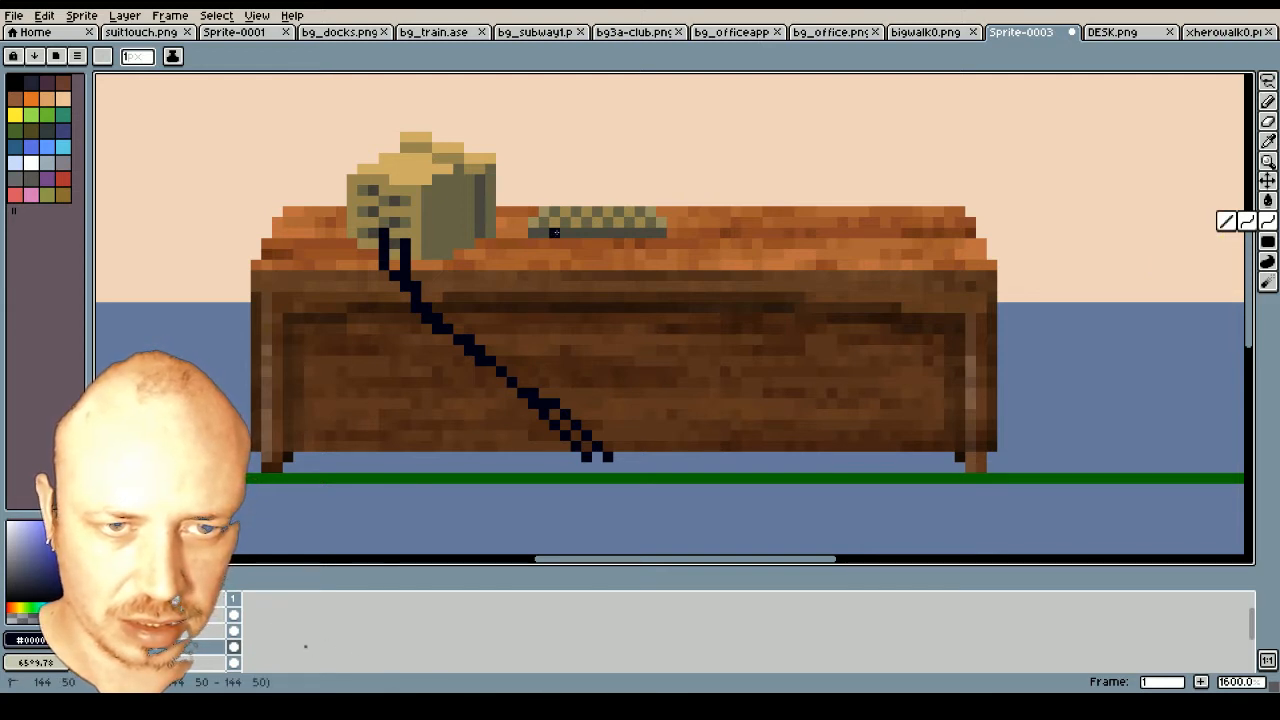
{"action": "left_click_drag", "start_coordinate": [555, 233], "coordinate": [618, 456]}
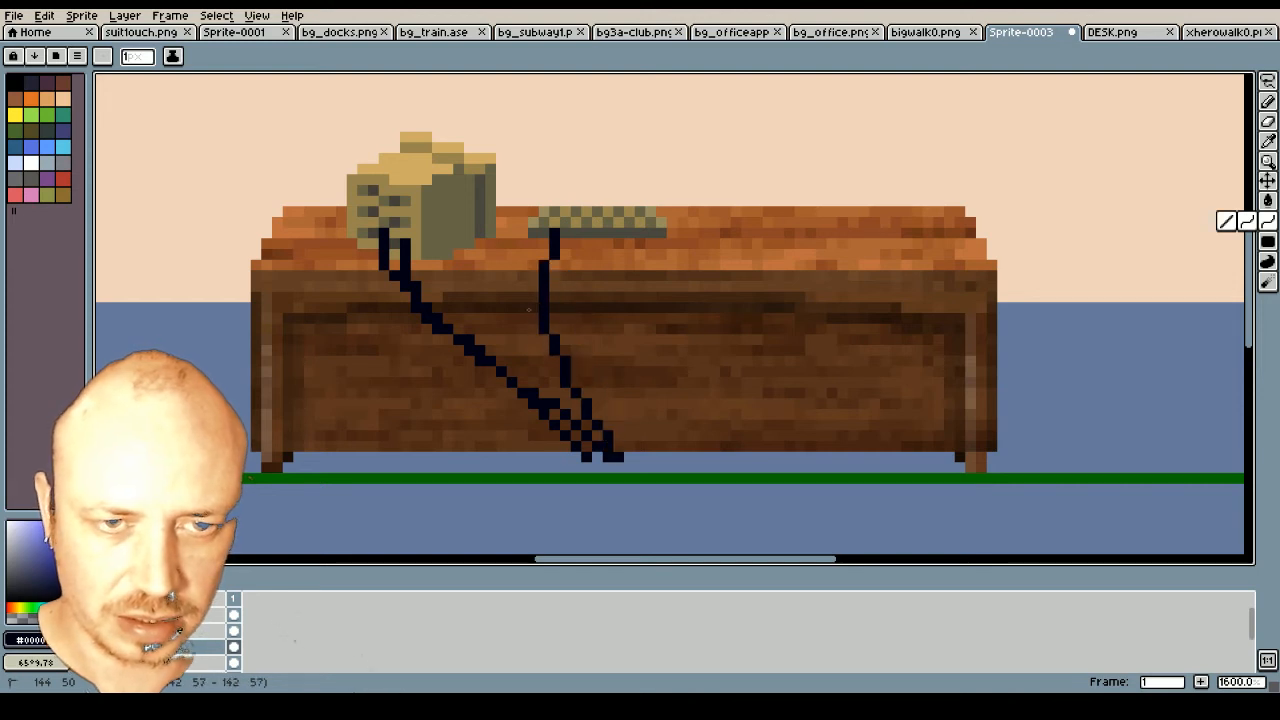
{"action": "left_click", "coordinate": [523, 297]}
{"action": "left_click", "coordinate": [576, 360]}
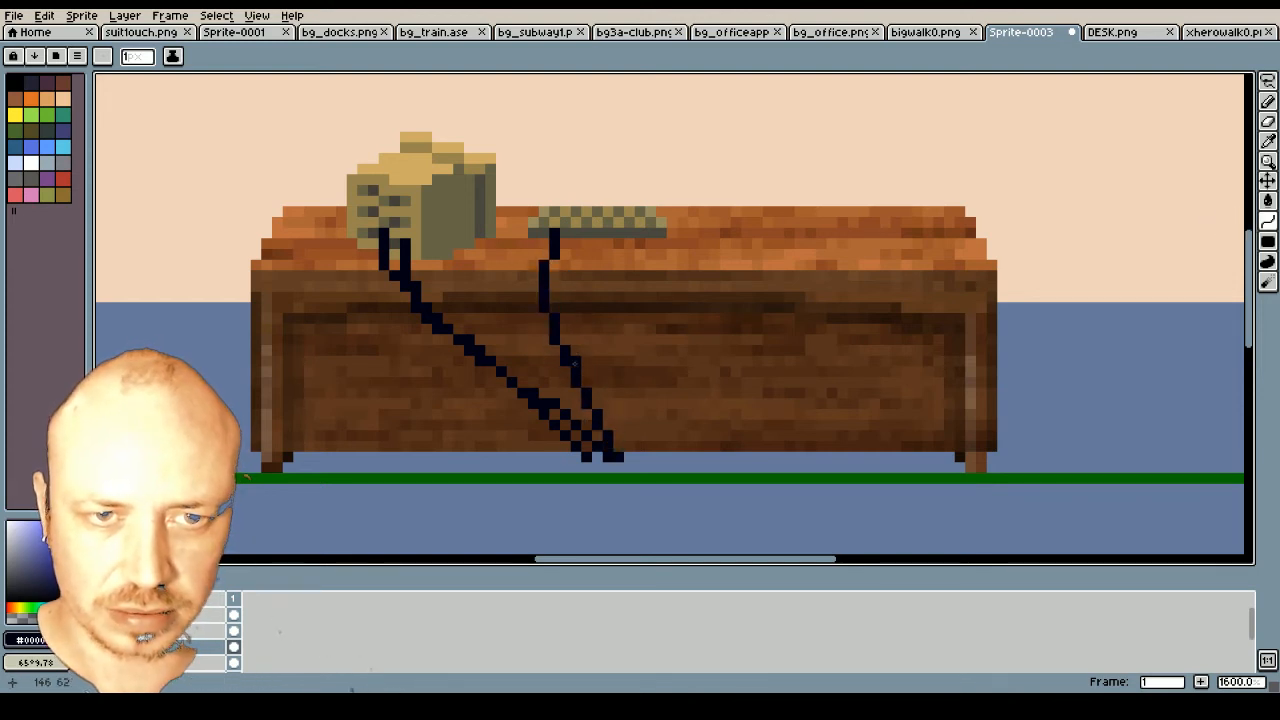
Examine the furnished desk within the whole room and compare it with the full bg_office.png background
{"action": "scroll", "coordinate": [640, 262], "scroll_direction": "down", "scroll_amount": 3}
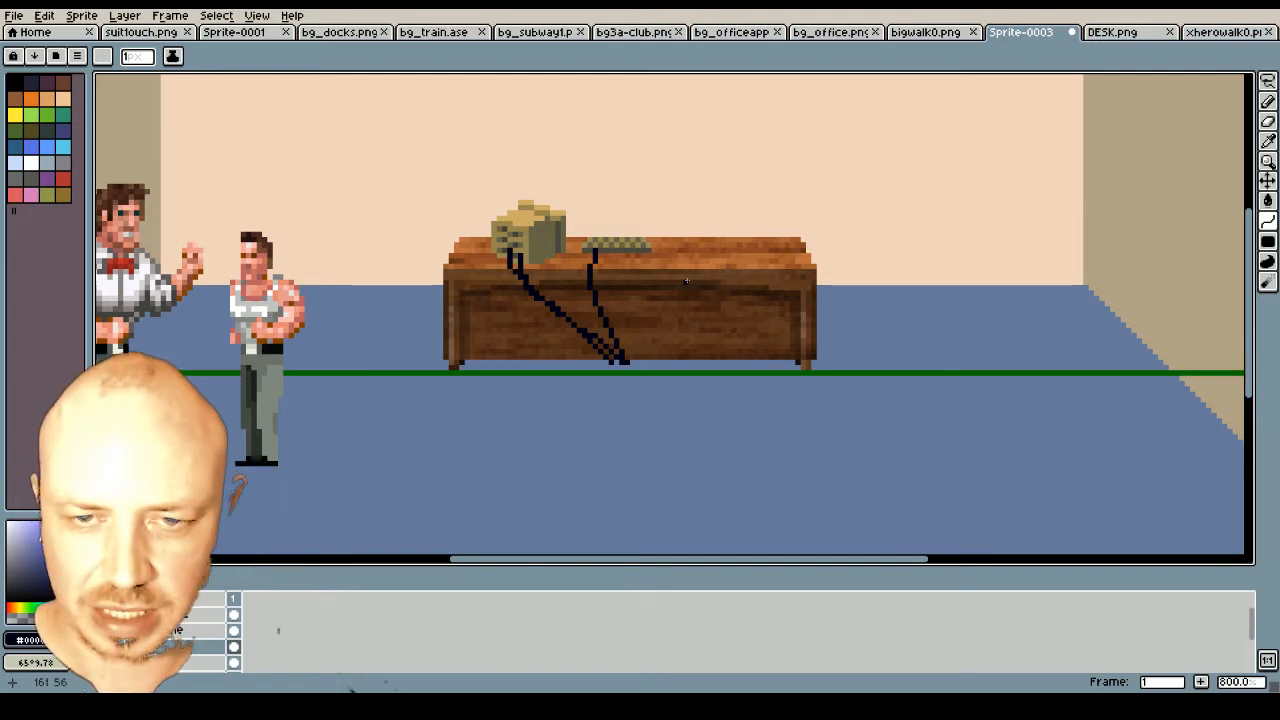
{"action": "scroll", "coordinate": [713, 299], "scroll_direction": "down", "scroll_amount": 1}
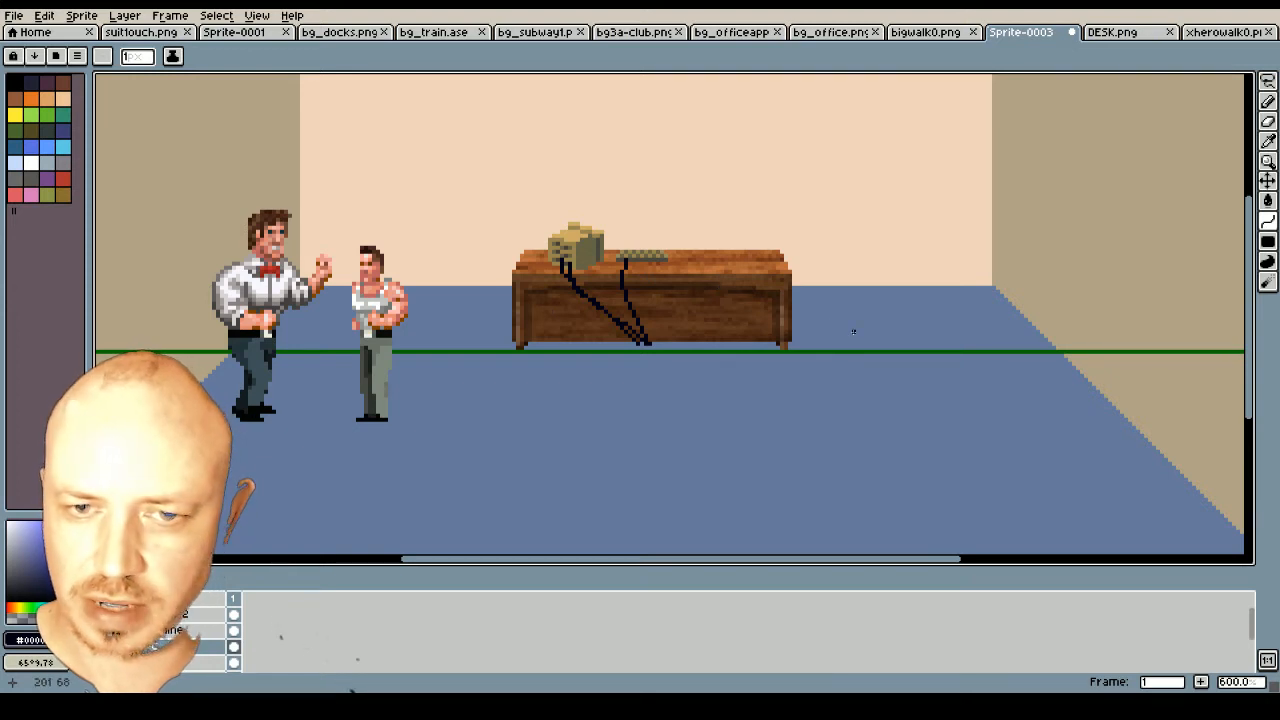
{"action": "left_click_drag", "start_coordinate": [1250, 315], "coordinate": [1250, 347]}
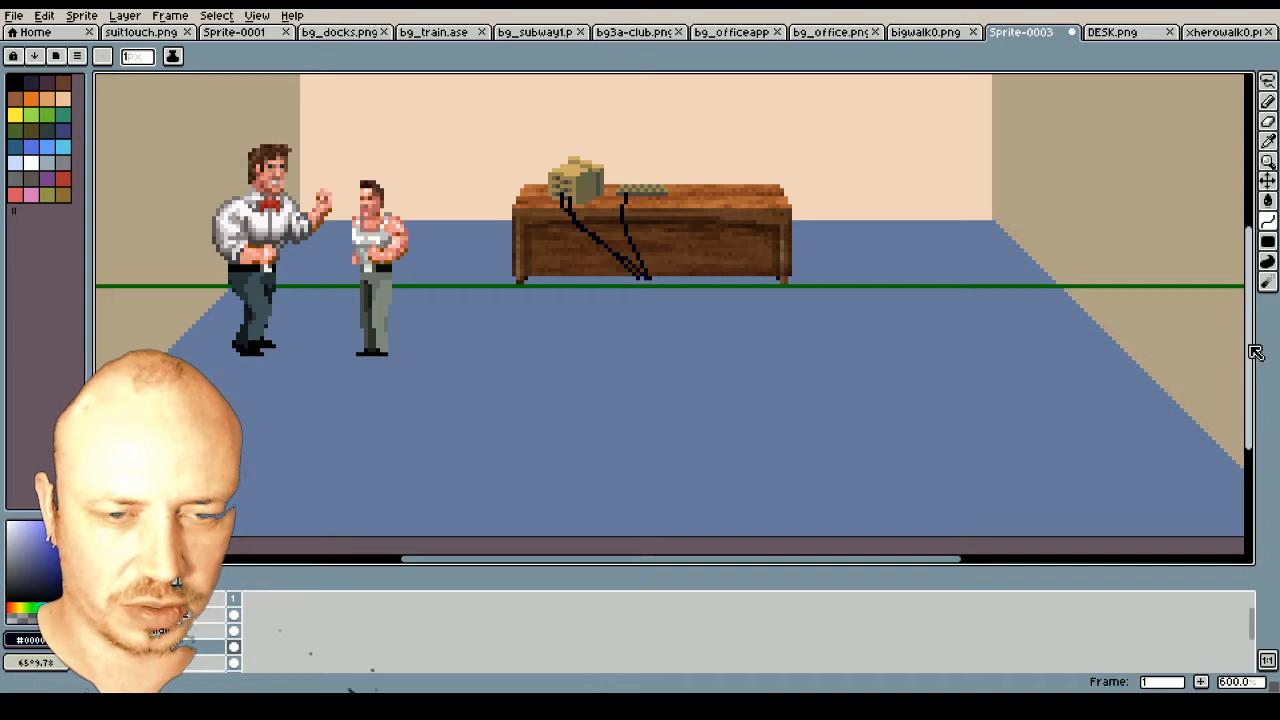
{"action": "left_click", "coordinate": [845, 45]}
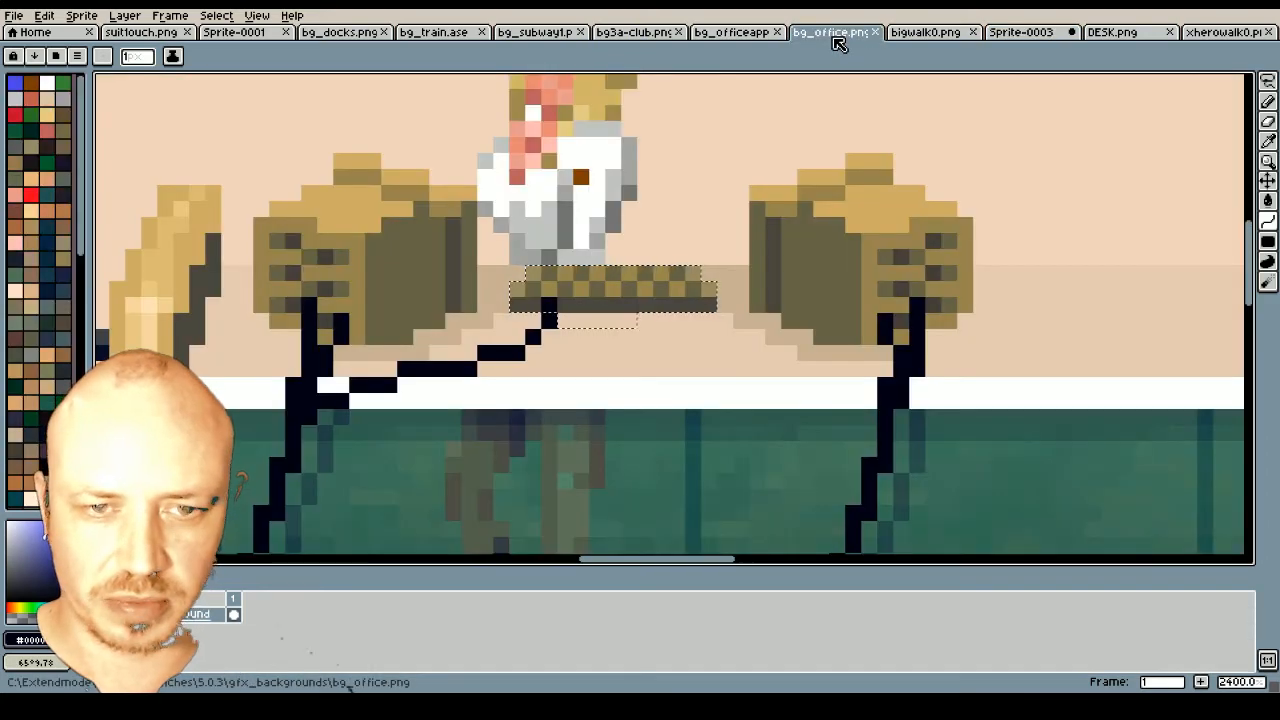
{"action": "scroll", "coordinate": [1147, 308], "scroll_direction": "down", "scroll_amount": 4}
{"action": "scroll", "coordinate": [1147, 308], "scroll_direction": "up", "scroll_amount": 1}
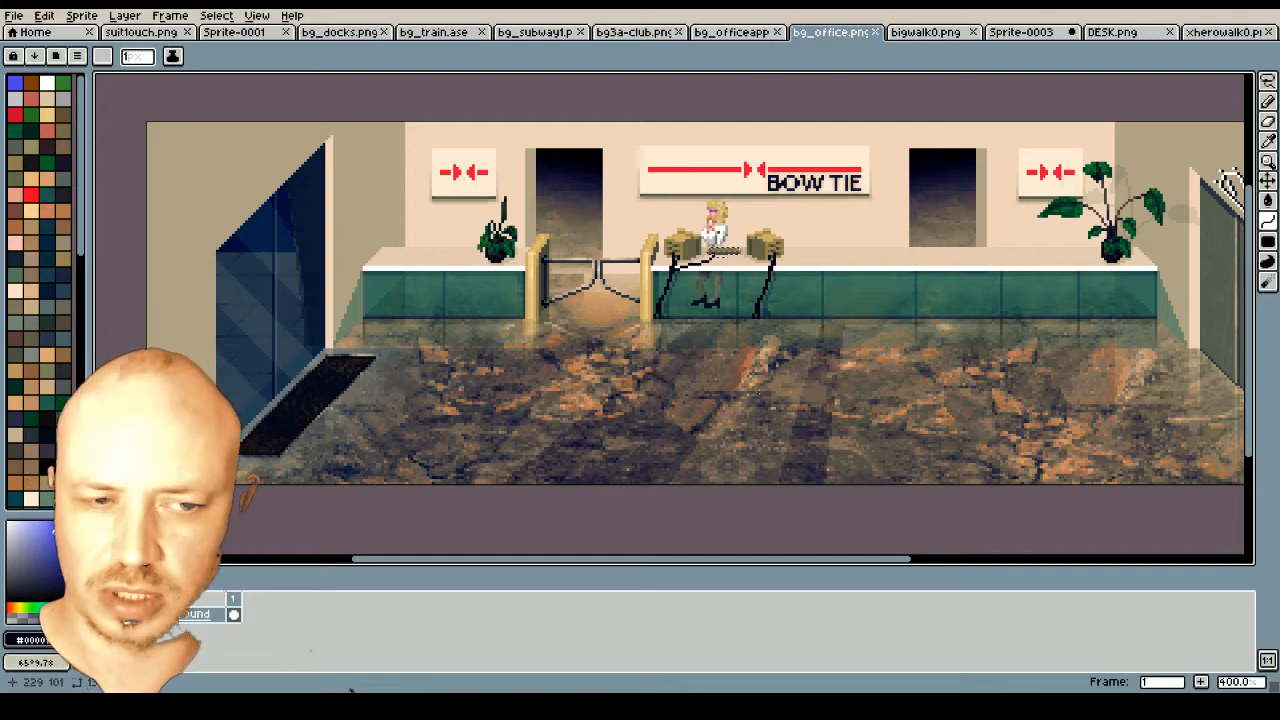
Open bg6.png from the 5.0.3 project's gfx_backgrounds folder
{"action": "left_click", "coordinate": [16, 16]}
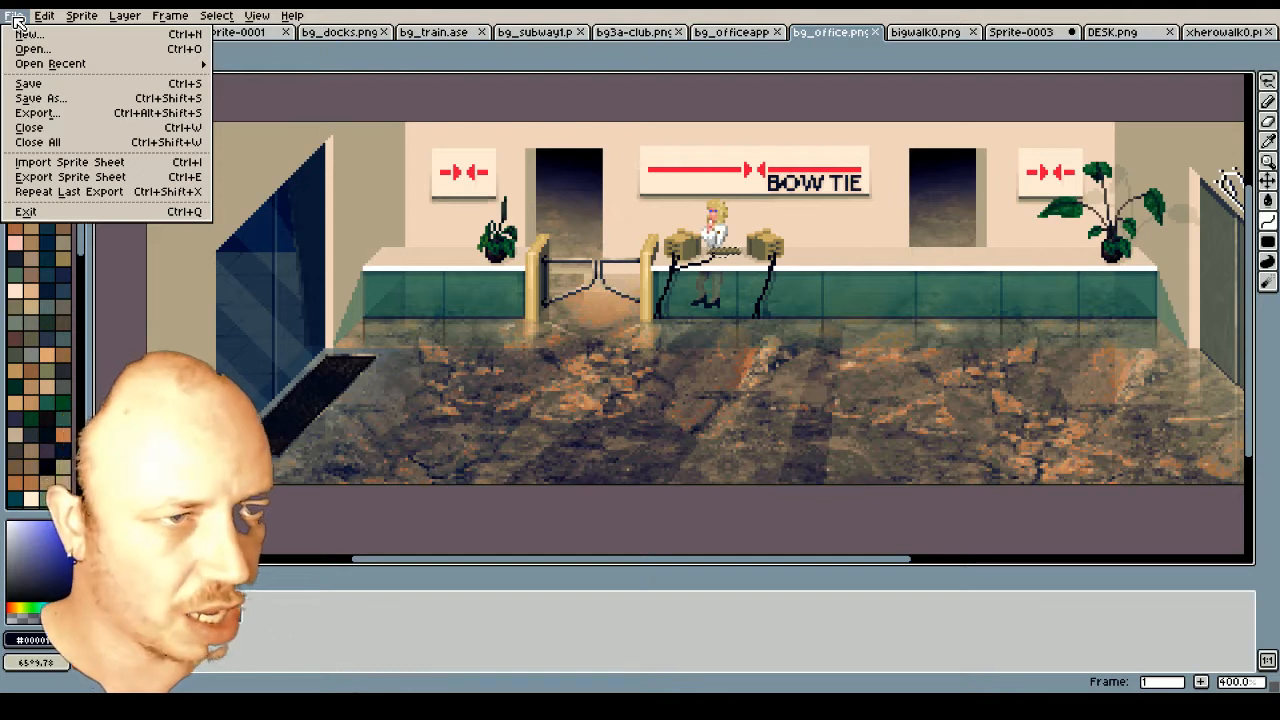
{"action": "left_click", "coordinate": [40, 50]}
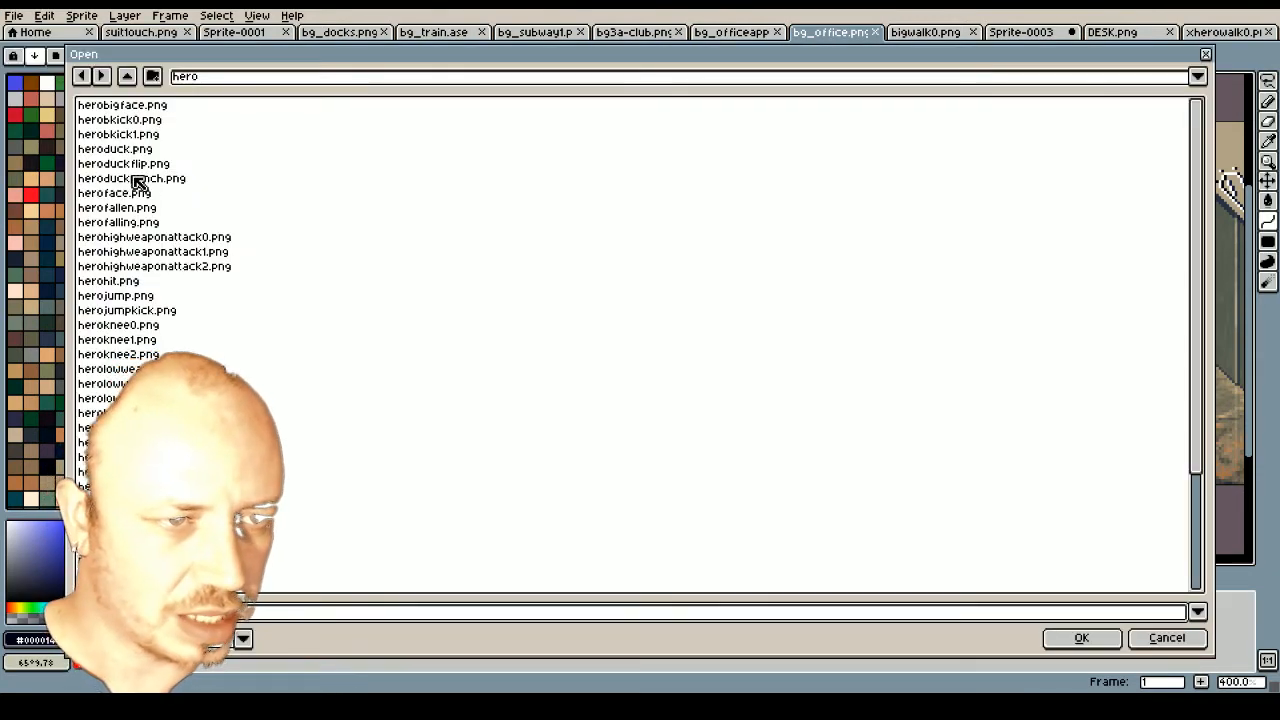
{"action": "left_click", "coordinate": [127, 77]}
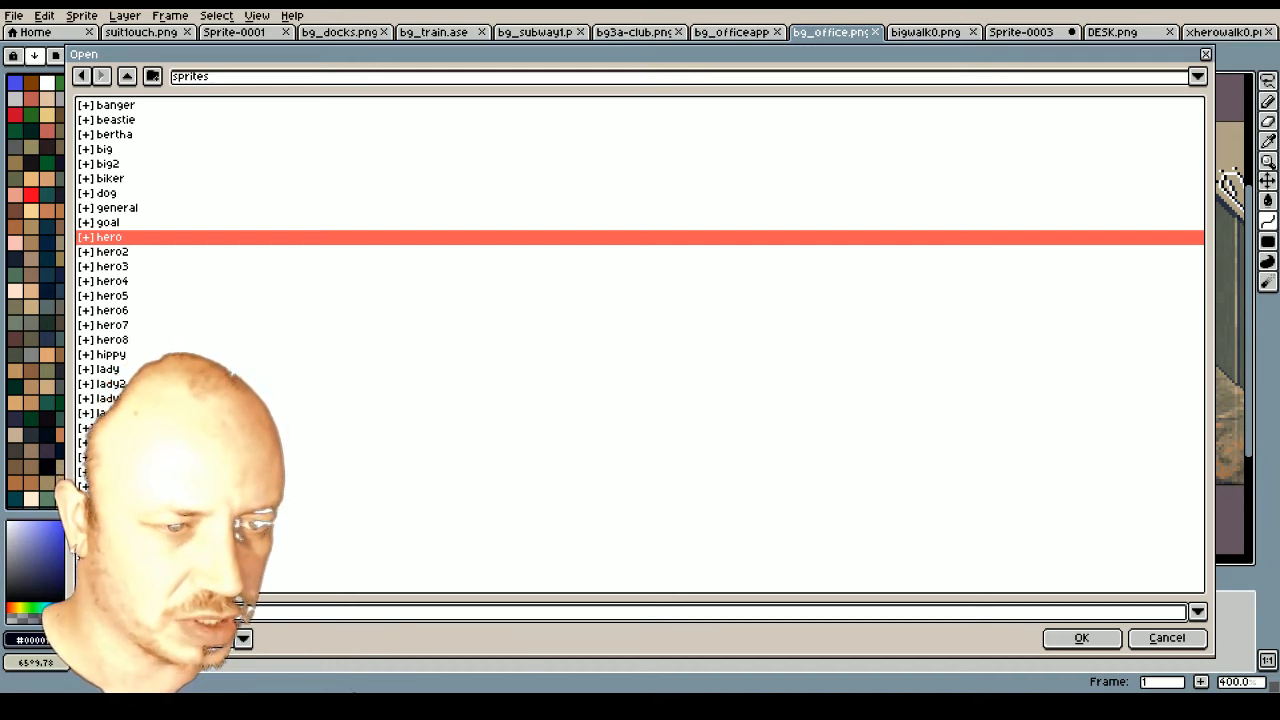
{"action": "left_click", "coordinate": [127, 77]}
{"action": "left_click", "coordinate": [128, 78]}
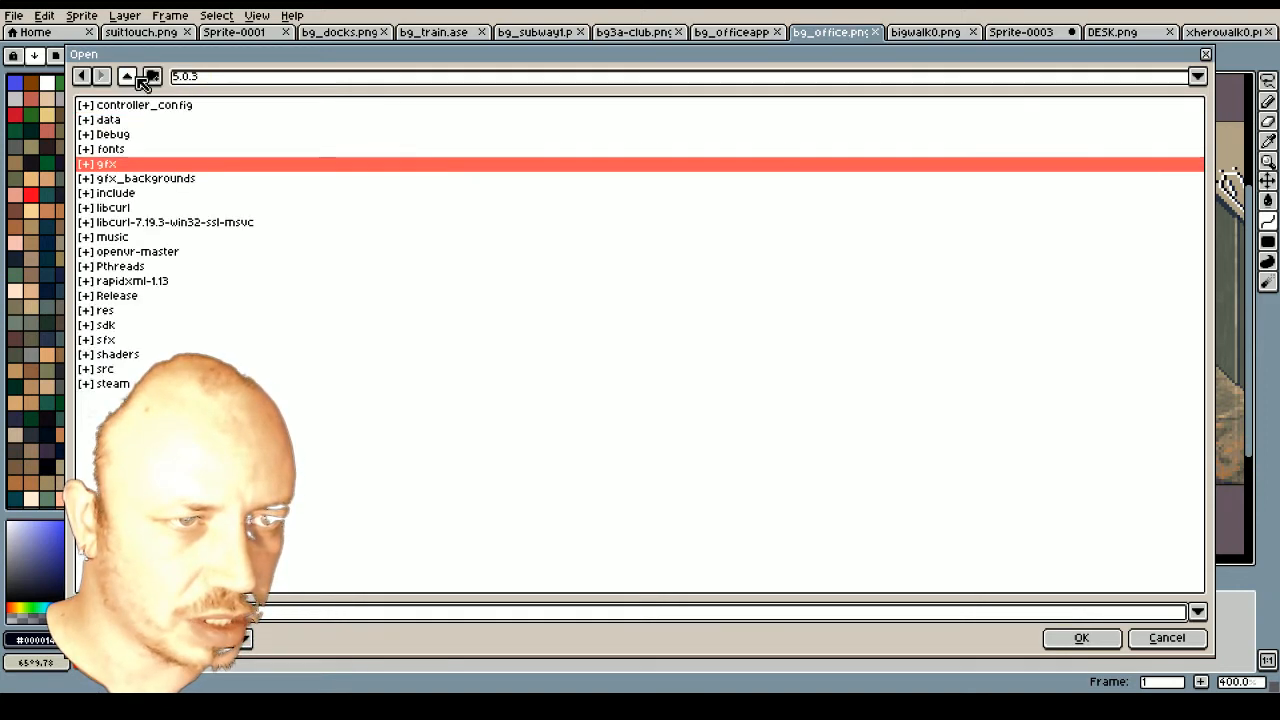
{"action": "double_click", "coordinate": [128, 181]}
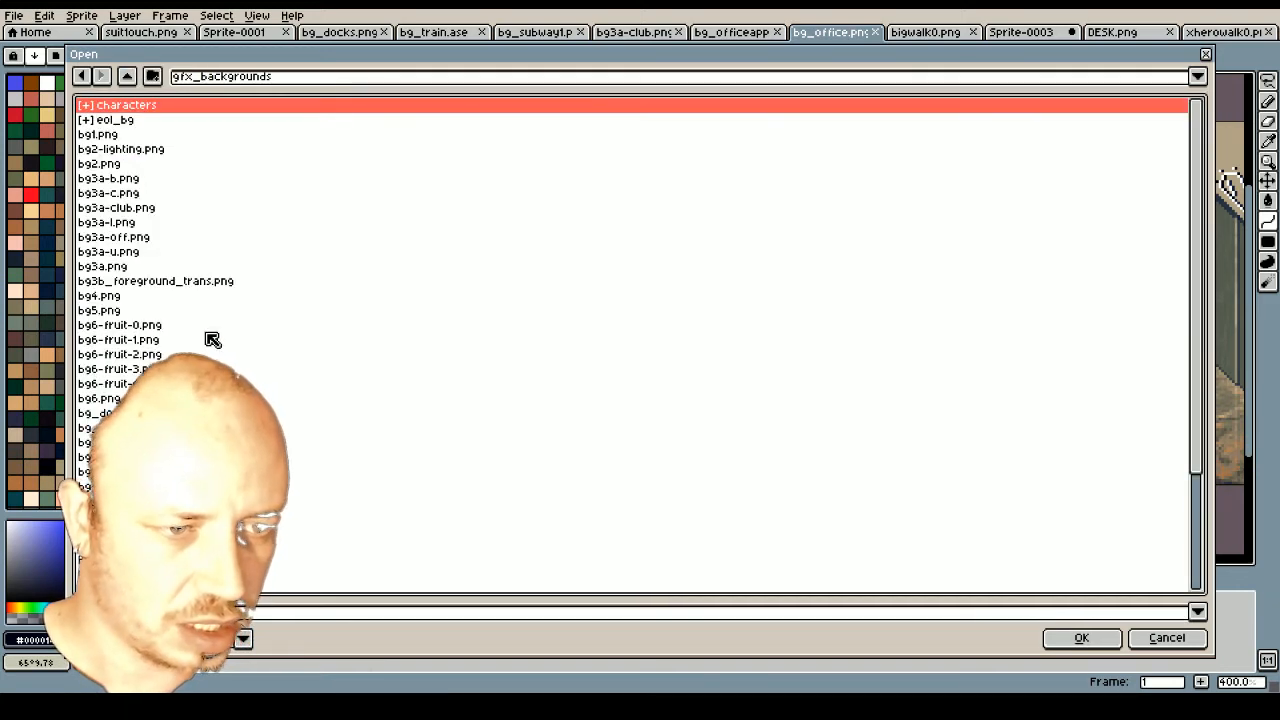
{"action": "scroll", "coordinate": [209, 337], "scroll_direction": "down", "scroll_amount": 3}
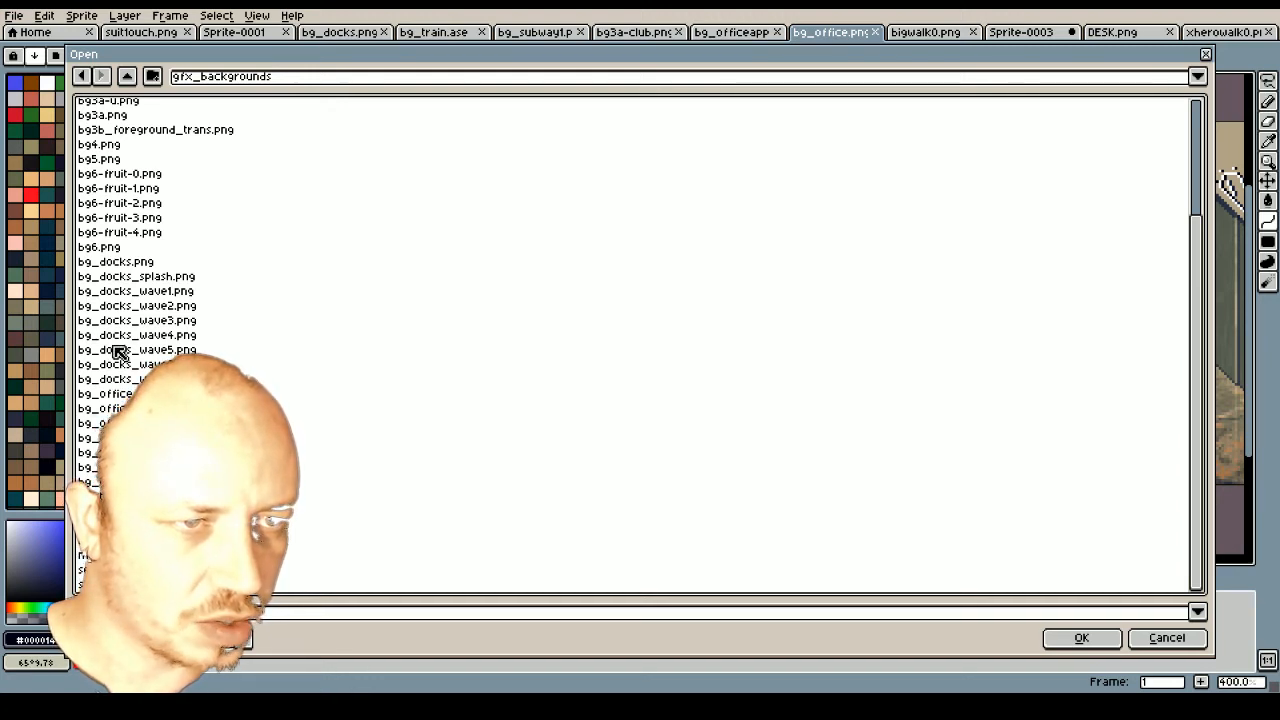
{"action": "scroll", "coordinate": [133, 353], "scroll_direction": "up", "scroll_amount": 2}
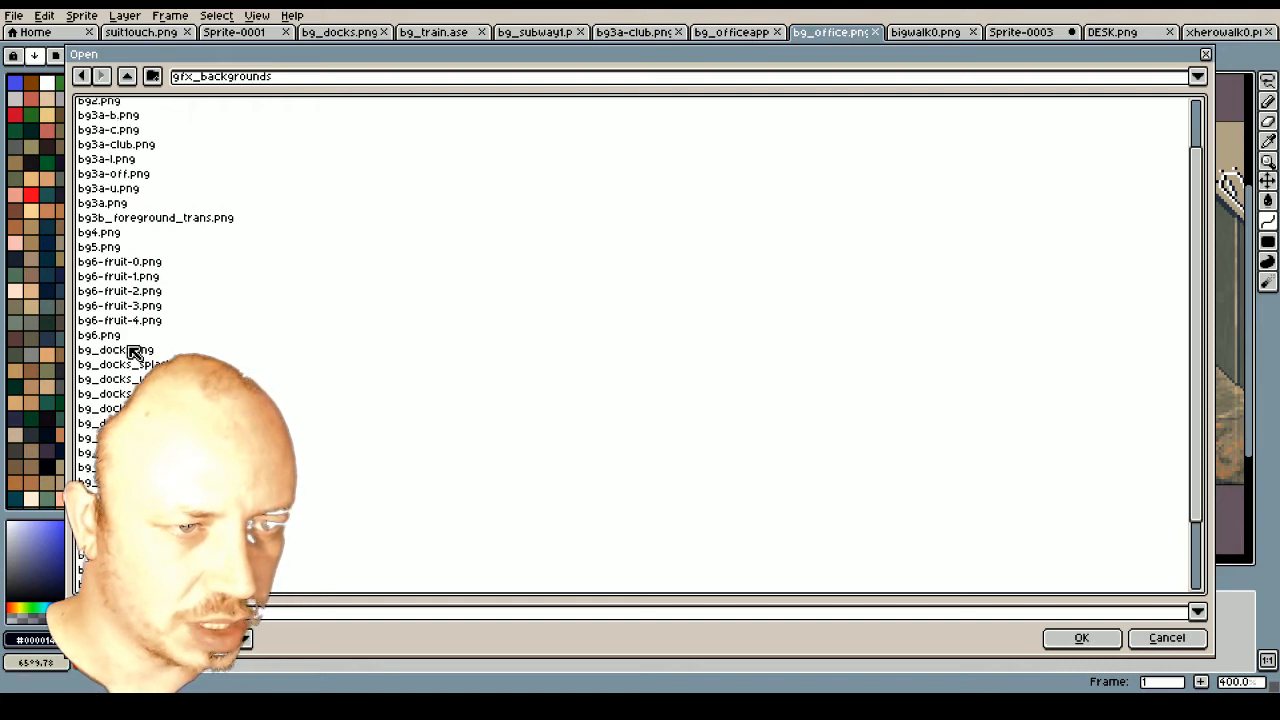
{"action": "left_click", "coordinate": [120, 341]}
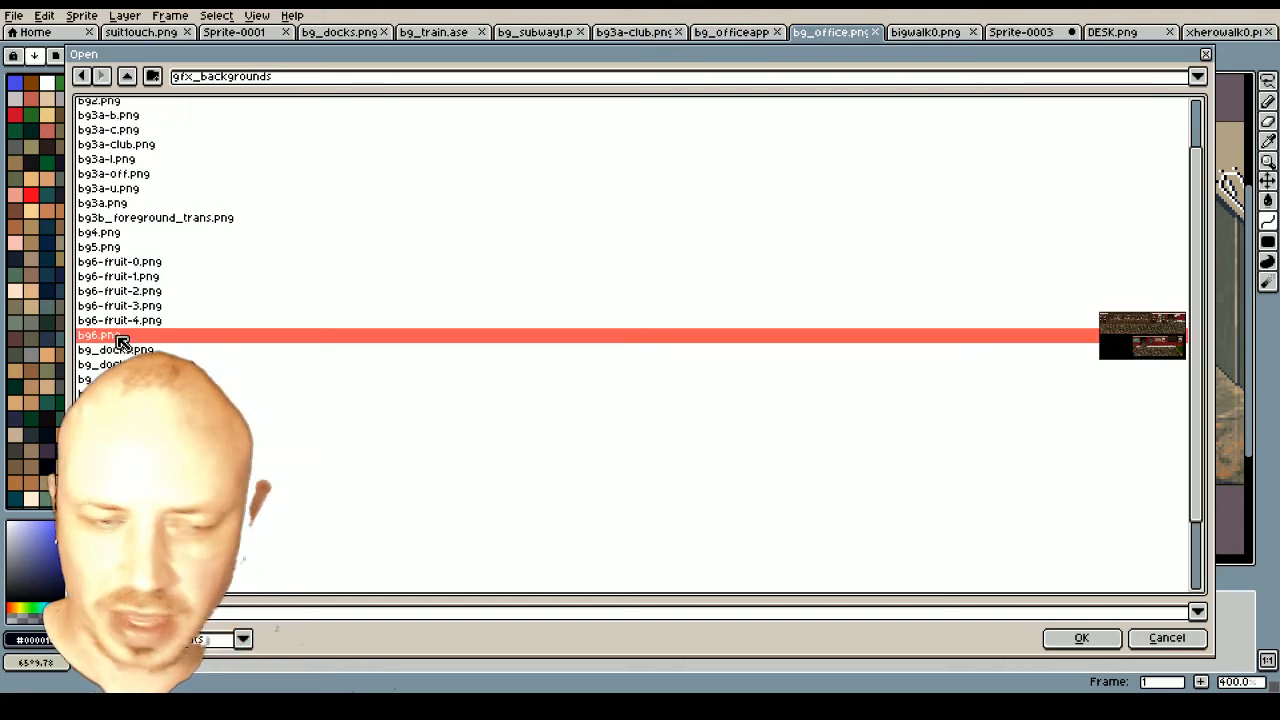
{"action": "double_click", "coordinate": [120, 341]}
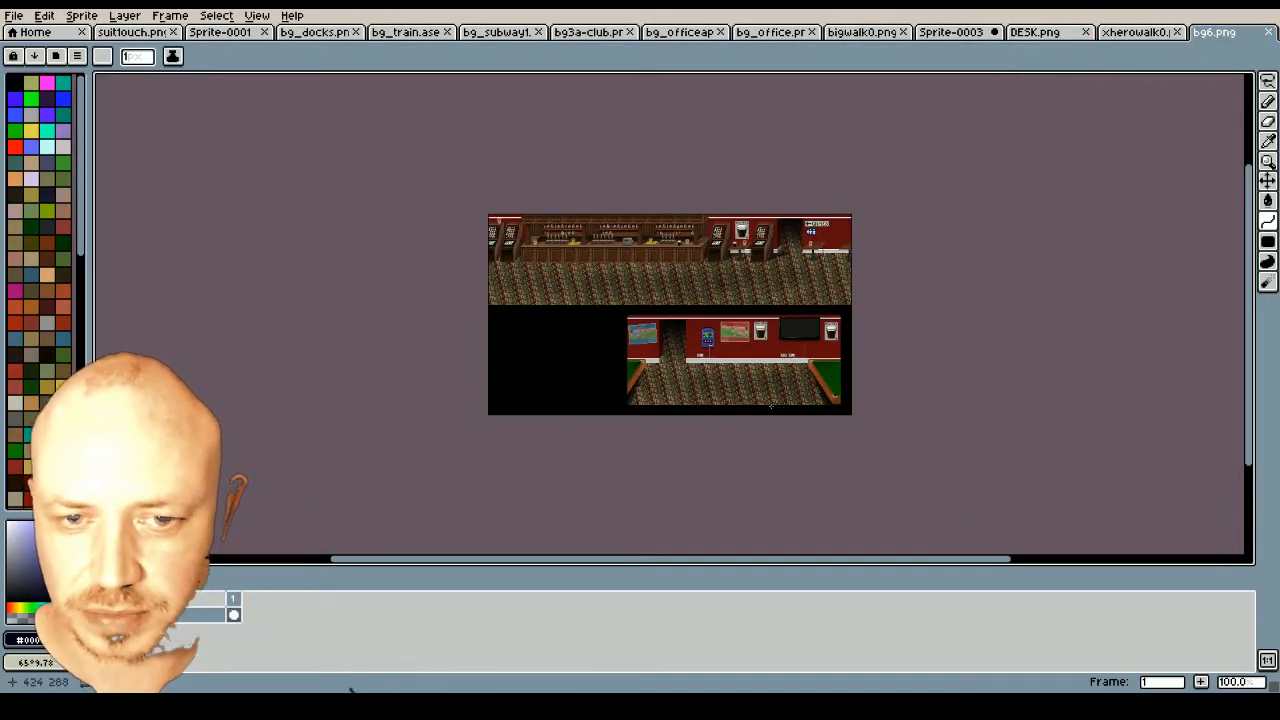
Examine the patterned carpet in the lower pub room of bg6.png
{"action": "scroll", "coordinate": [729, 379], "scroll_direction": "up", "scroll_amount": 2}
{"action": "scroll", "coordinate": [624, 359], "scroll_direction": "up", "scroll_amount": 2}
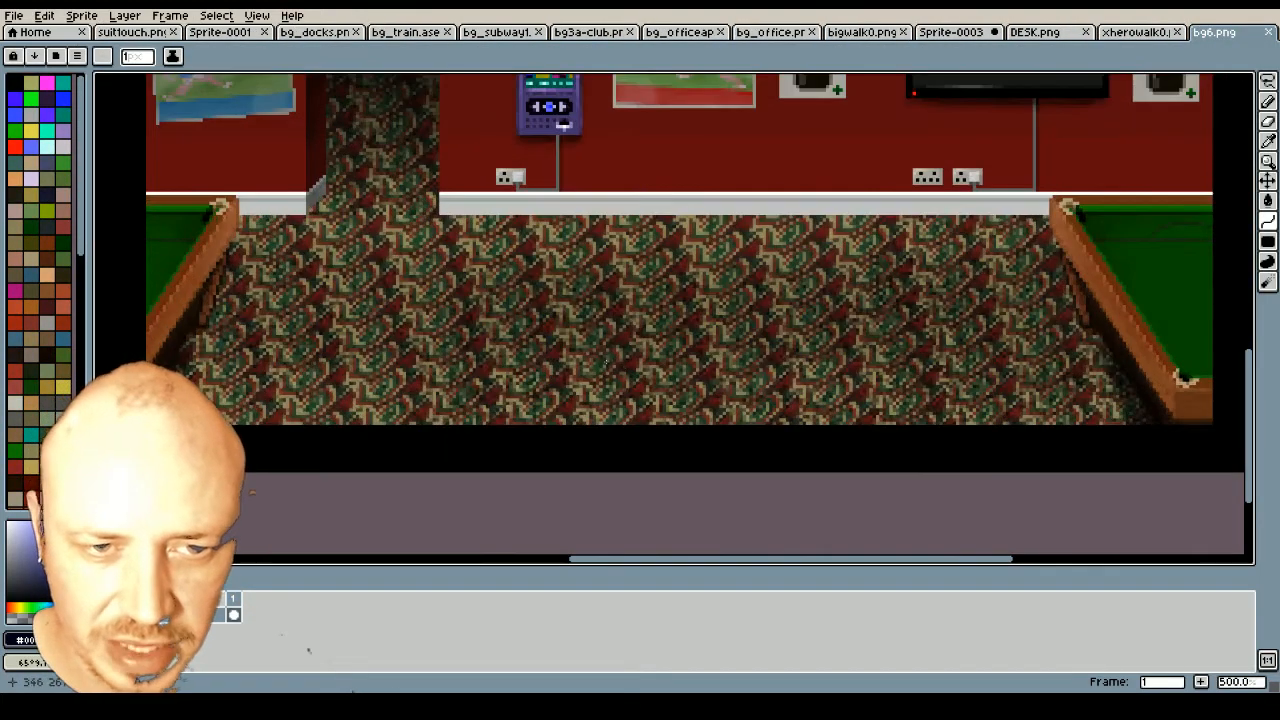
{"action": "scroll", "coordinate": [606, 361], "scroll_direction": "down", "scroll_amount": 2}
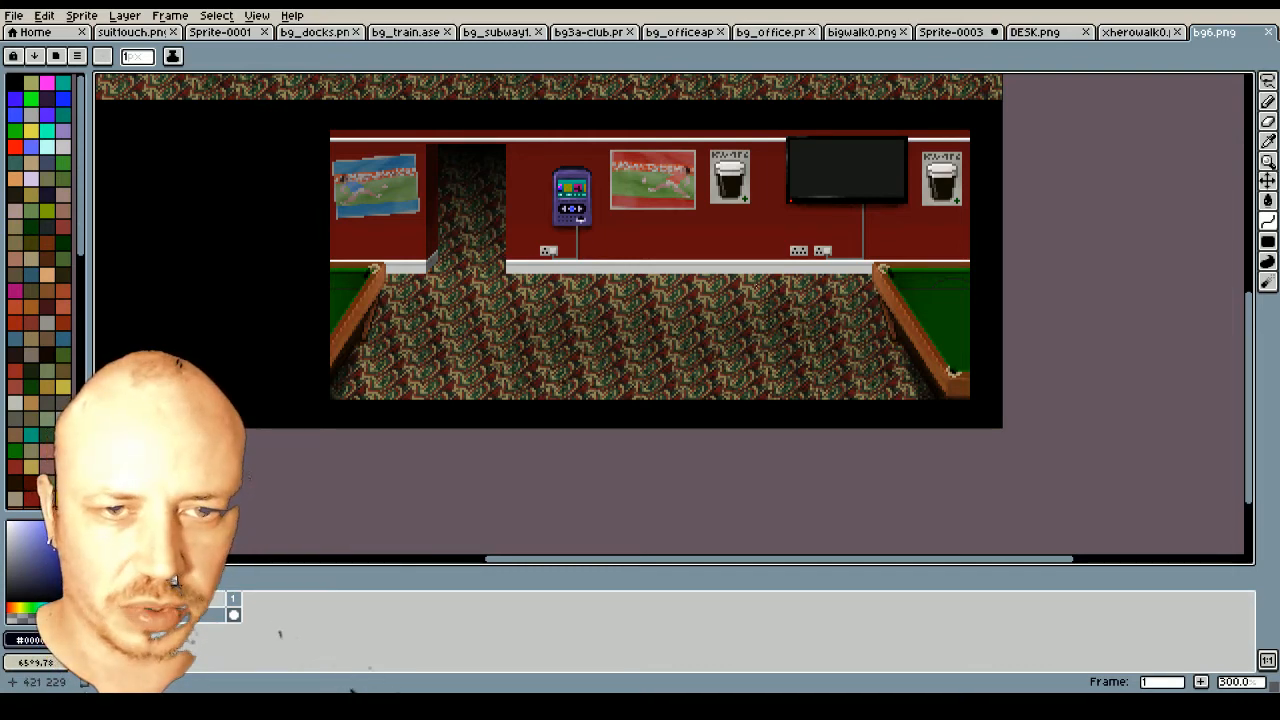
Return to Sprite-0003 and fill the floor on its own layer with a muted grey-blue
{"action": "left_click", "coordinate": [1118, 34]}
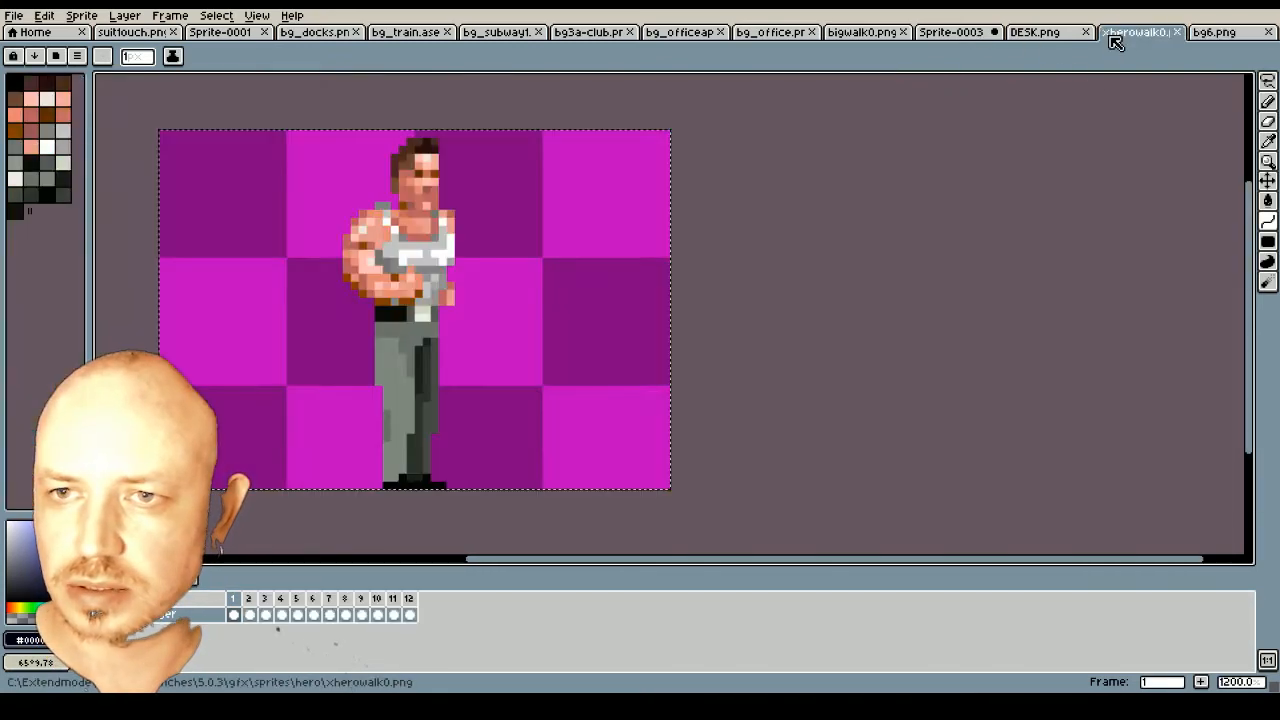
{"action": "left_click", "coordinate": [1045, 33]}
{"action": "left_click", "coordinate": [962, 33]}
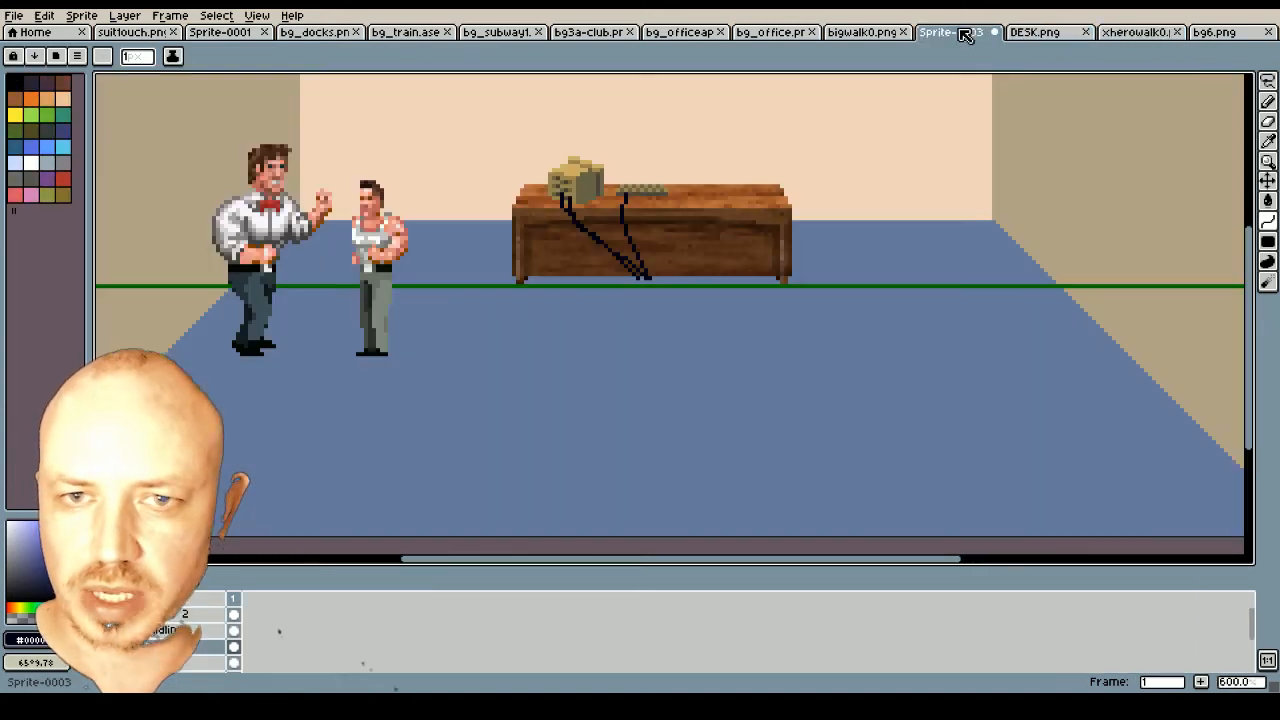
{"action": "scroll", "coordinate": [869, 202], "scroll_direction": "down", "scroll_amount": 1}
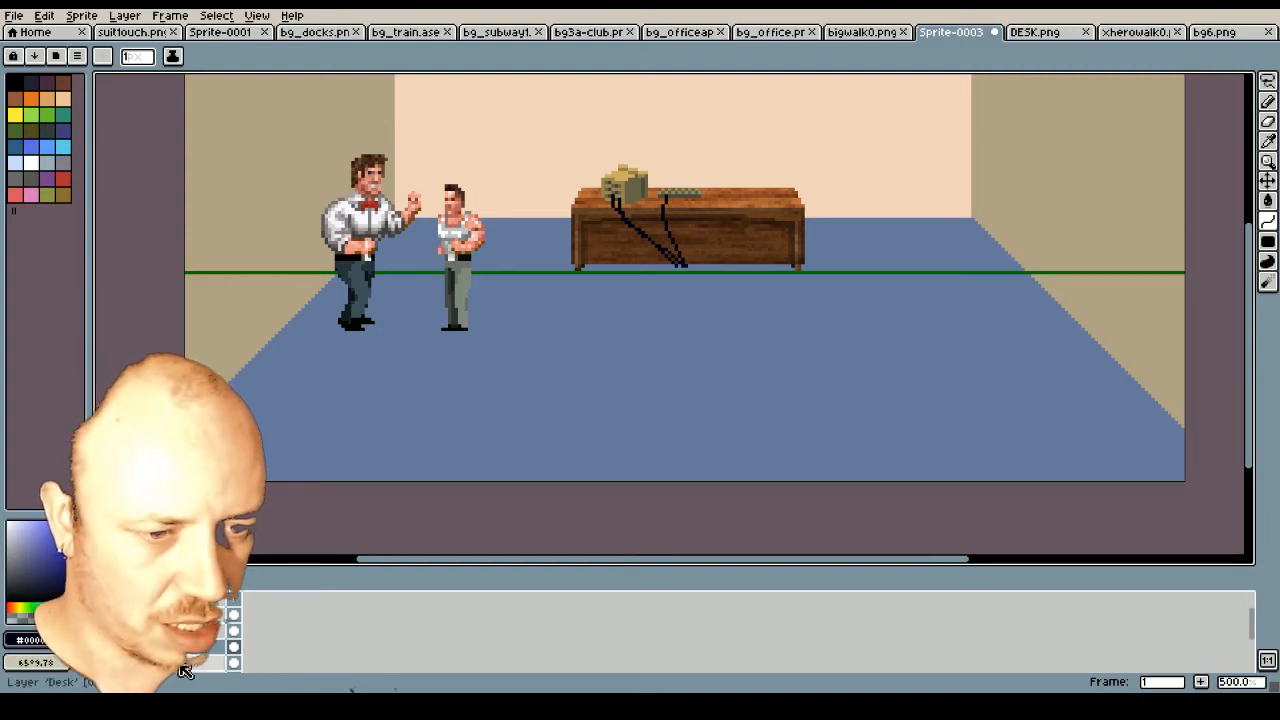
{"action": "scroll", "coordinate": [345, 668], "scroll_direction": "down", "scroll_amount": 2}
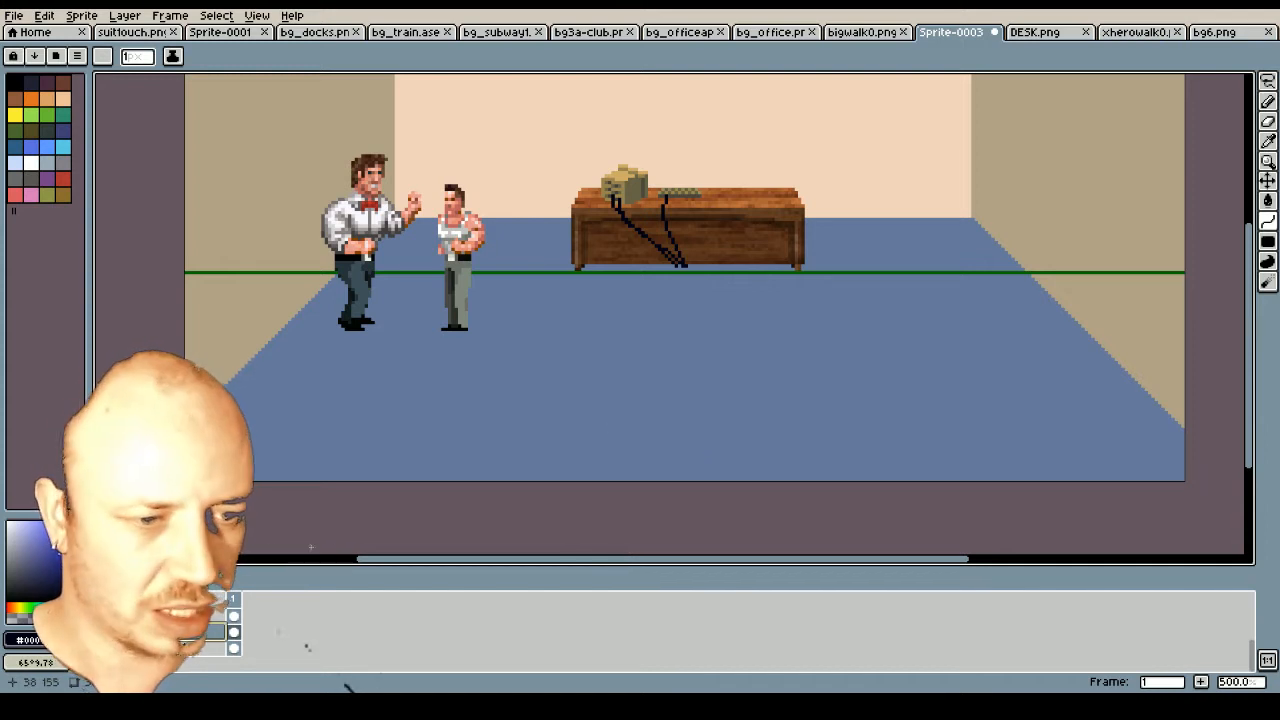
{"action": "left_click", "coordinate": [24, 571]}
{"action": "left_click_drag", "start_coordinate": [17, 580], "coordinate": [17, 550]}
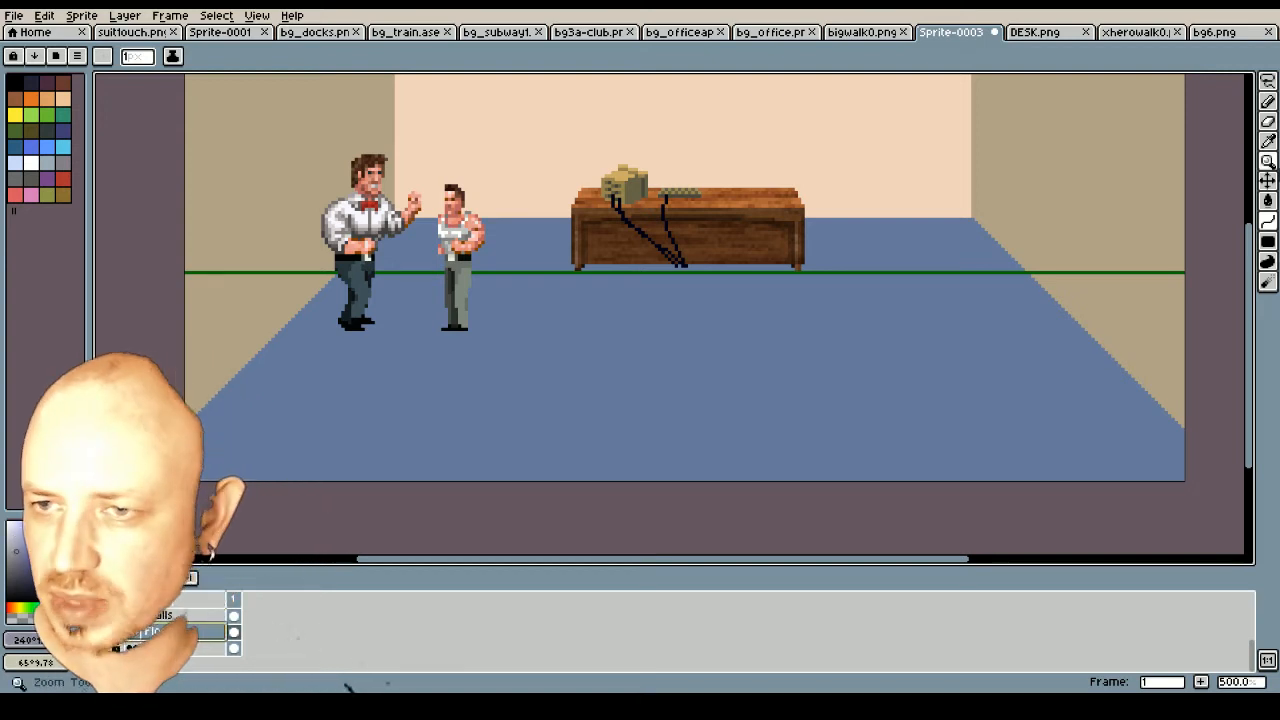
{"action": "left_click", "coordinate": [1267, 205]}
{"action": "left_click", "coordinate": [744, 361]}
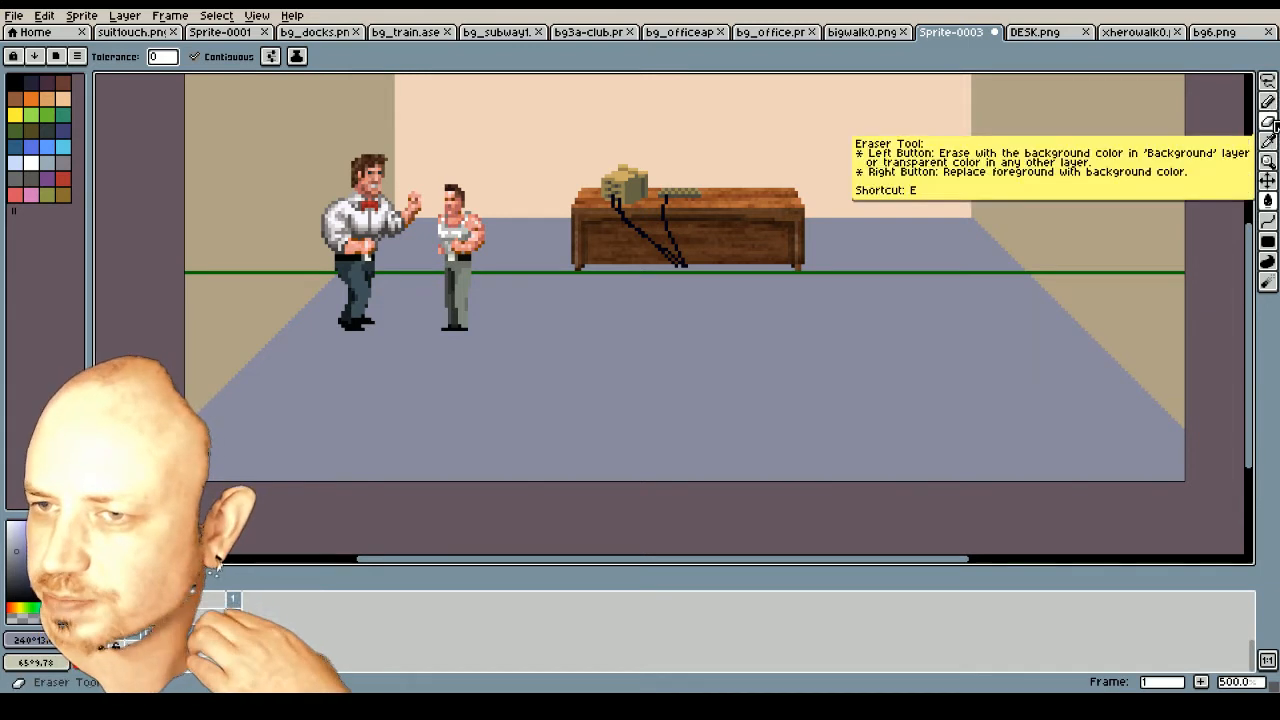
Set up the Spray tool with a darker, more saturated blue, a spray width of 12 and a speed of 37
{"action": "left_click", "coordinate": [1268, 105]}
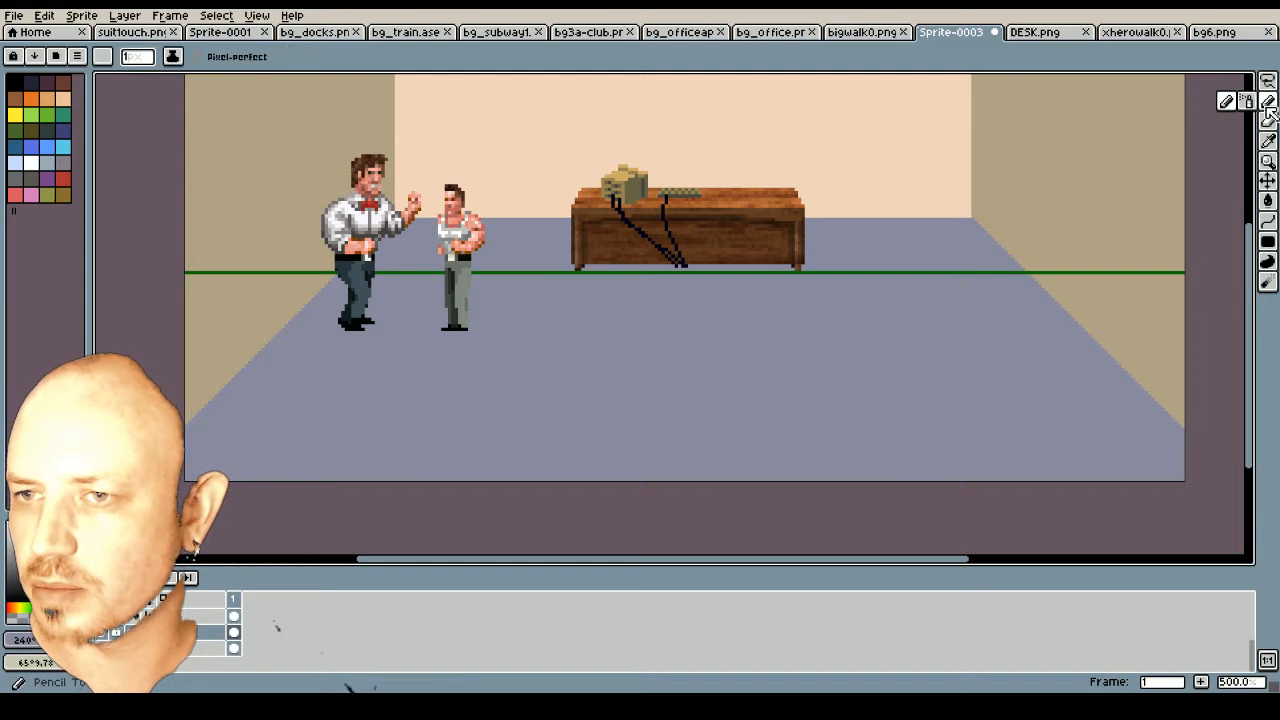
{"action": "left_click", "coordinate": [1253, 106]}
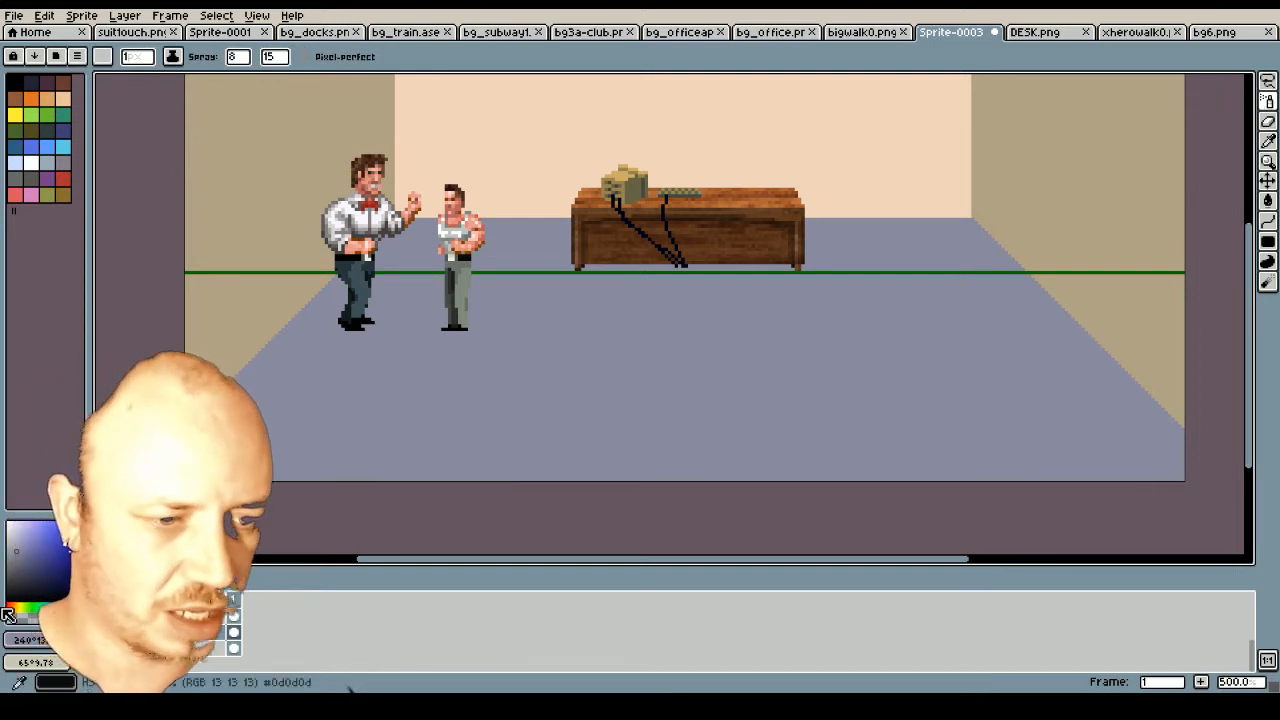
{"action": "left_click", "coordinate": [67, 568]}
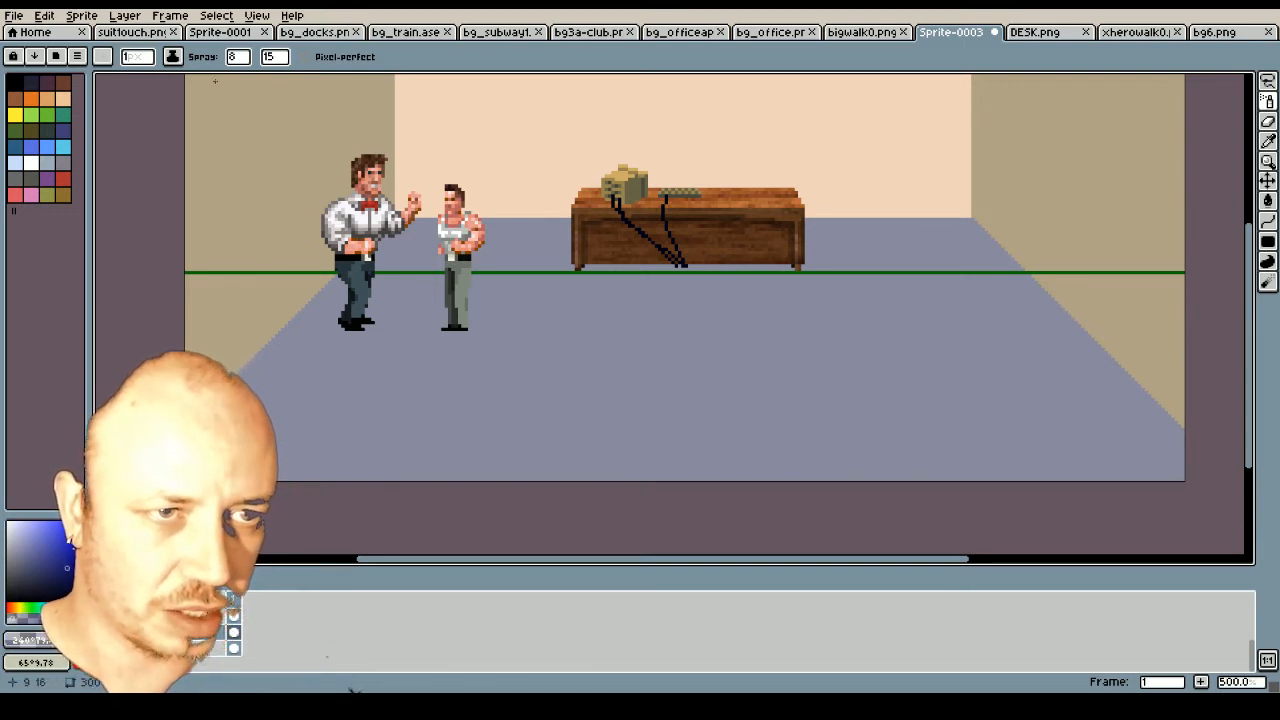
{"action": "left_click", "coordinate": [241, 60]}
{"action": "left_click_drag", "start_coordinate": [255, 79], "coordinate": [329, 91]}
{"action": "left_click", "coordinate": [280, 58]}
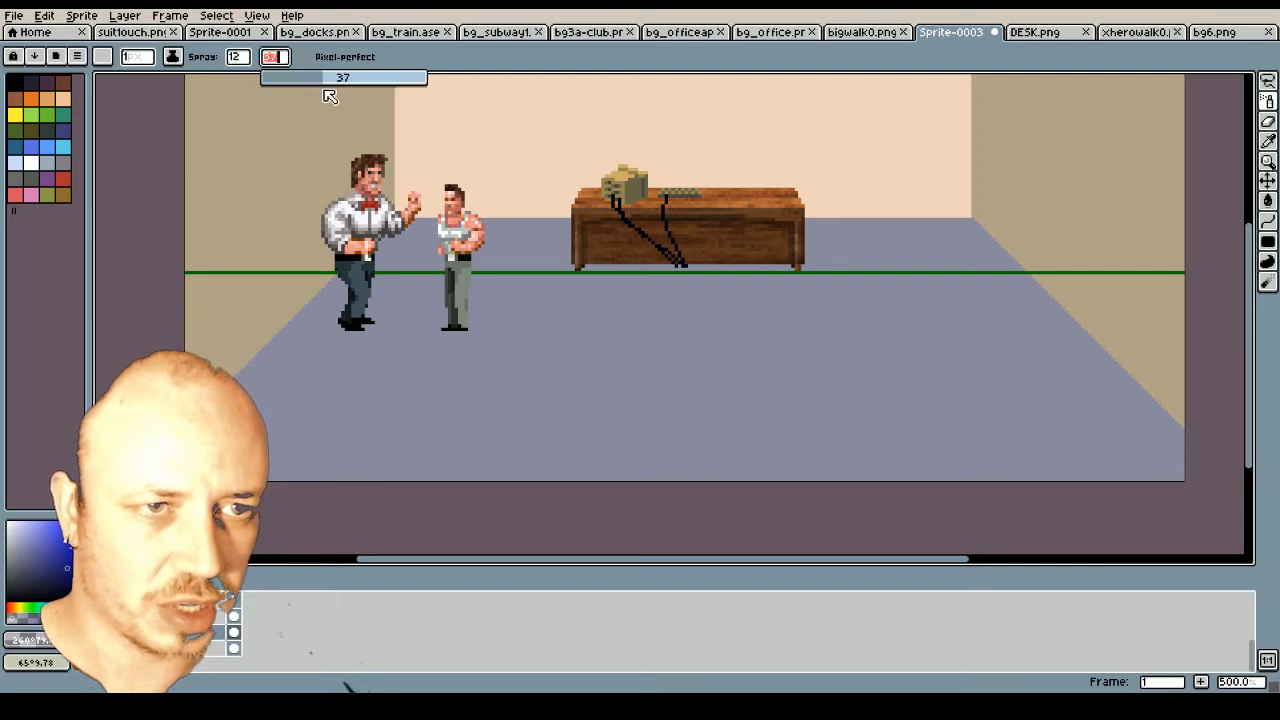
Spray blue speckles across the front middle of the floor to start a carpet texture
{"action": "mouse_move", "coordinate": [325, 440]}
{"action": "left_mouse_down"}
{"action": "mouse_move", "coordinate": [507, 407]}
{"action": "mouse_move", "coordinate": [918, 420]}
{"action": "left_mouse_up"}
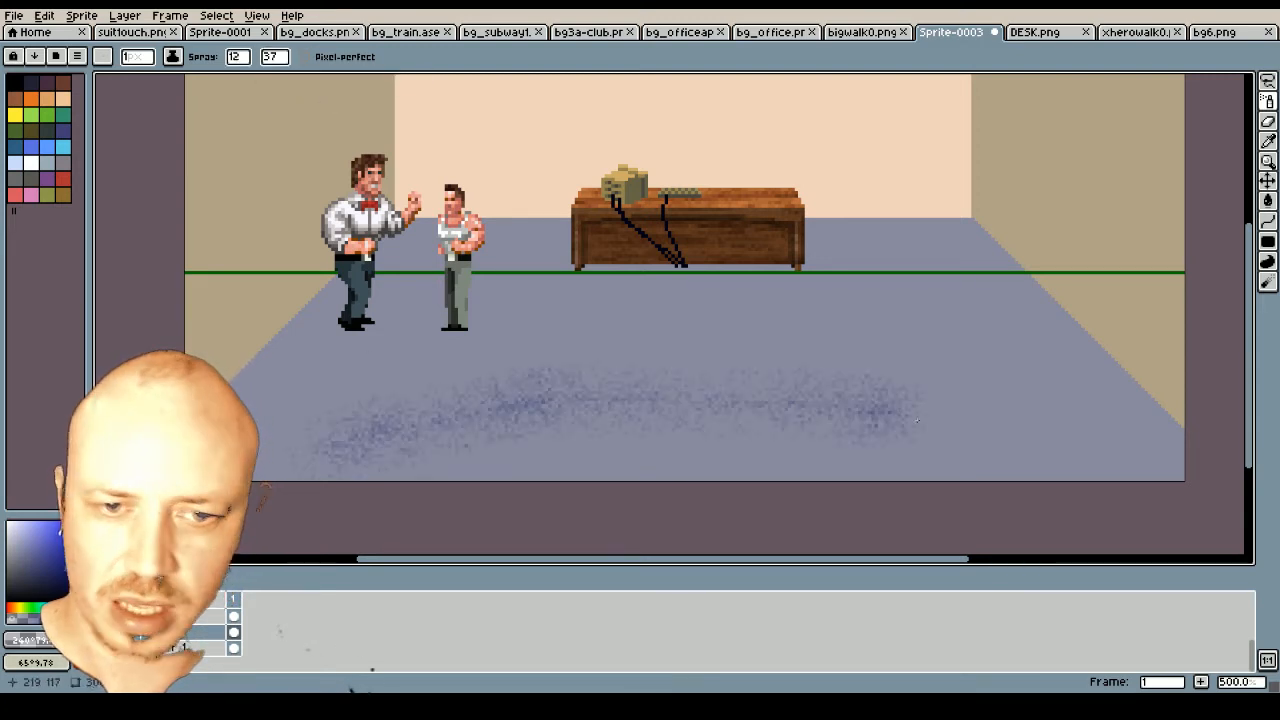
{"action": "left_click_drag", "start_coordinate": [430, 459], "coordinate": [834, 470]}
{"action": "left_click_drag", "start_coordinate": [472, 466], "coordinate": [862, 441]}
{"action": "left_click_drag", "start_coordinate": [445, 431], "coordinate": [734, 430]}
{"action": "left_click_drag", "start_coordinate": [500, 438], "coordinate": [850, 455]}
{"action": "left_click_drag", "start_coordinate": [590, 464], "coordinate": [950, 468]}
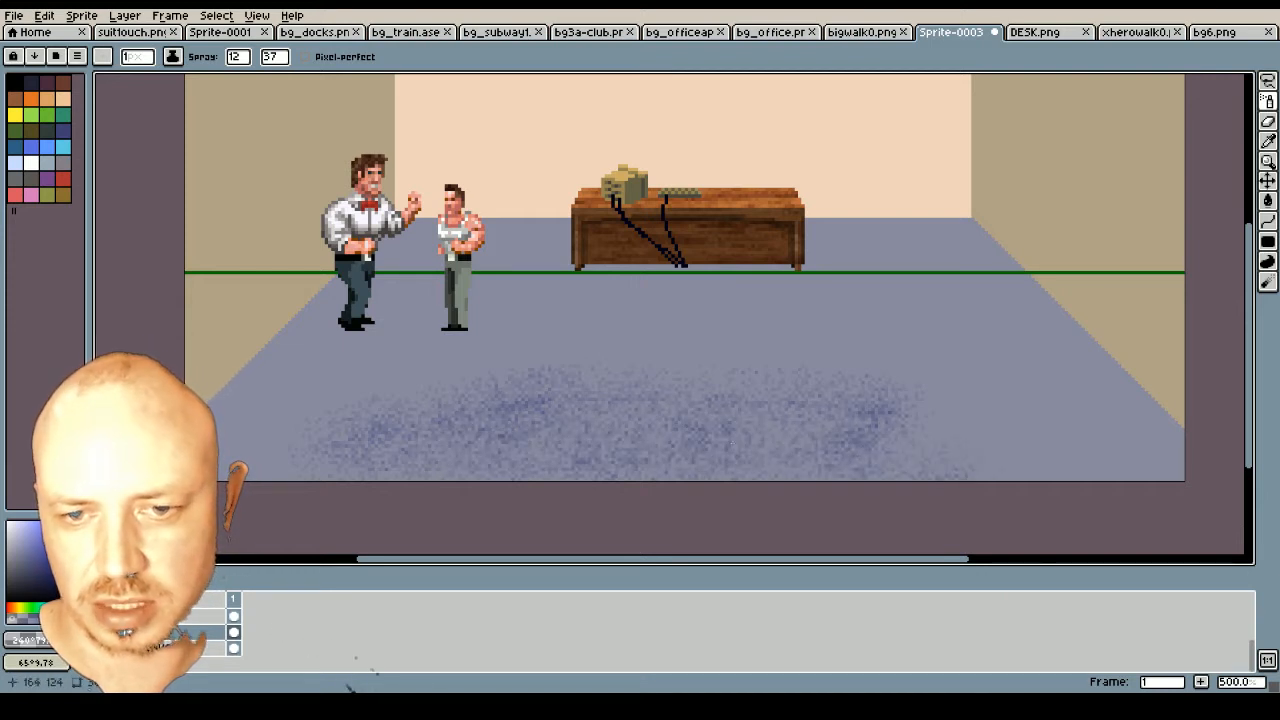
Extend the blue speckled texture over the right half of the floor, up to the back wall beside the desk
{"action": "left_click_drag", "start_coordinate": [724, 438], "coordinate": [1179, 461]}
{"action": "left_click_drag", "start_coordinate": [850, 441], "coordinate": [1090, 416]}
{"action": "mouse_move", "coordinate": [822, 422]}
{"action": "left_mouse_down"}
{"action": "mouse_move", "coordinate": [1160, 414]}
{"action": "mouse_move", "coordinate": [1100, 384]}
{"action": "left_mouse_up"}
{"action": "mouse_move", "coordinate": [744, 374]}
{"action": "left_mouse_down"}
{"action": "mouse_move", "coordinate": [1035, 328]}
{"action": "mouse_move", "coordinate": [1012, 328]}
{"action": "left_mouse_up"}
{"action": "mouse_move", "coordinate": [722, 318]}
{"action": "left_mouse_down"}
{"action": "mouse_move", "coordinate": [967, 274]}
{"action": "mouse_move", "coordinate": [980, 304]}
{"action": "left_mouse_up"}
{"action": "left_click_drag", "start_coordinate": [818, 364], "coordinate": [1050, 350]}
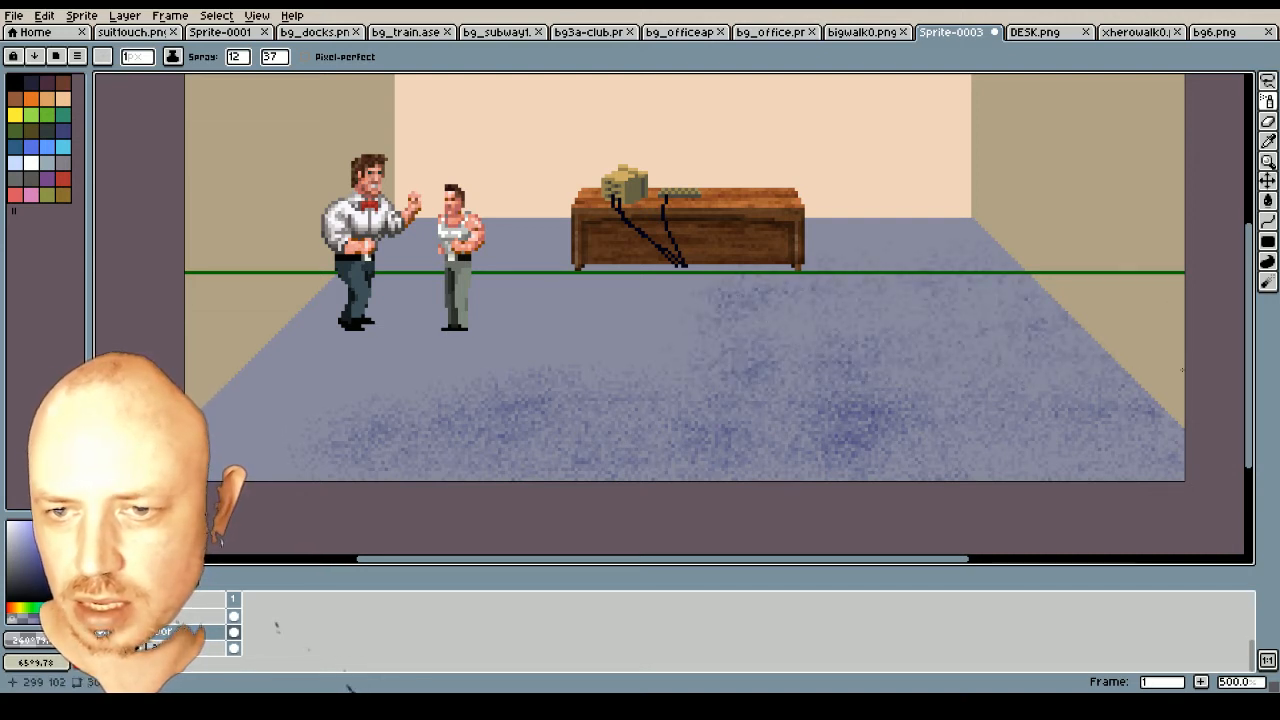
{"action": "left_click_drag", "start_coordinate": [848, 388], "coordinate": [1170, 387]}
{"action": "left_click_drag", "start_coordinate": [740, 273], "coordinate": [965, 256]}
{"action": "left_click_drag", "start_coordinate": [816, 248], "coordinate": [960, 244]}
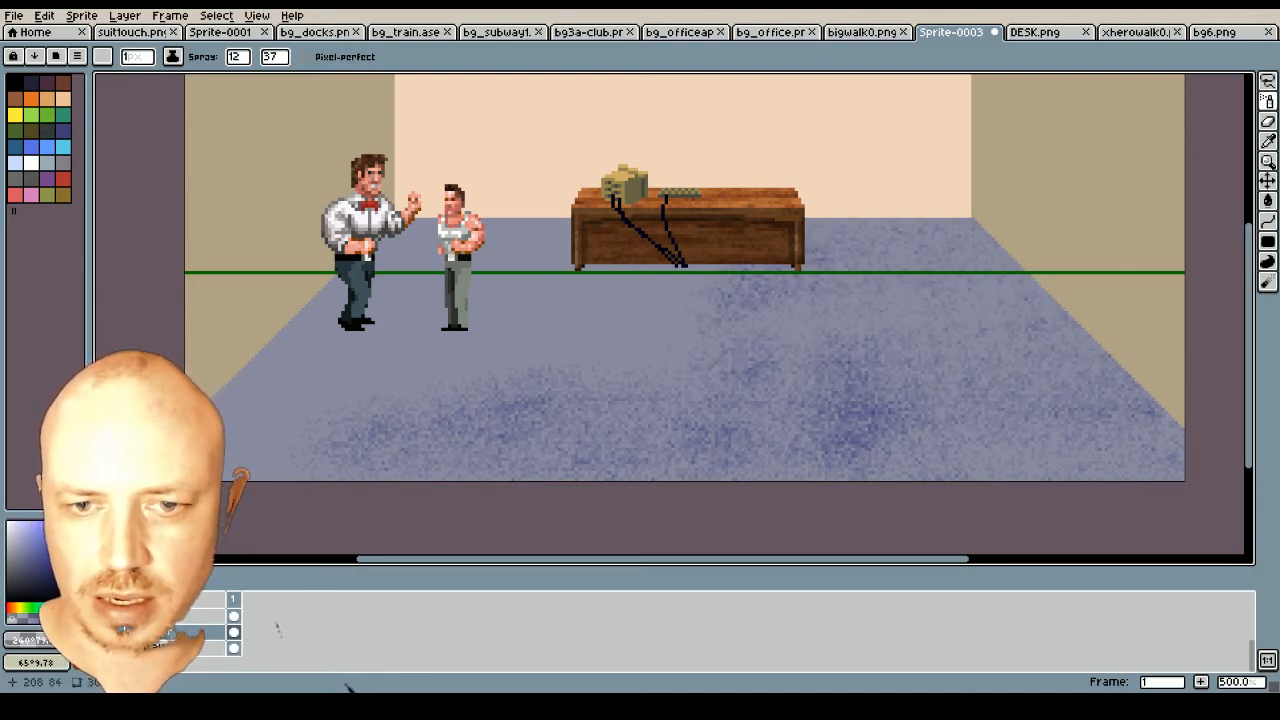
{"action": "left_click_drag", "start_coordinate": [850, 310], "coordinate": [872, 306]}
Cover the left half of the floor with blue speckles, from the back wall down to the front left corner
{"action": "left_click_drag", "start_coordinate": [336, 287], "coordinate": [519, 290]}
{"action": "left_click_drag", "start_coordinate": [678, 240], "coordinate": [492, 236]}
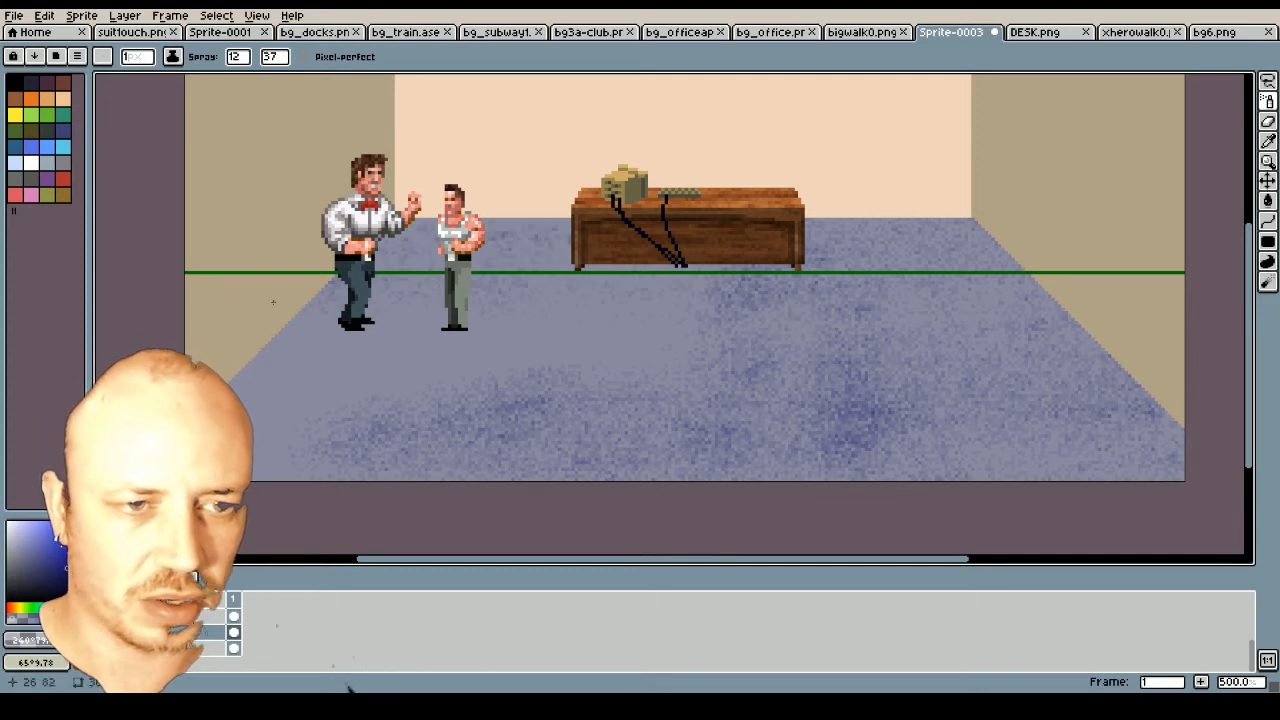
{"action": "left_click_drag", "start_coordinate": [725, 303], "coordinate": [335, 318]}
{"action": "left_click_drag", "start_coordinate": [702, 330], "coordinate": [292, 357]}
{"action": "left_click_drag", "start_coordinate": [787, 280], "coordinate": [478, 294]}
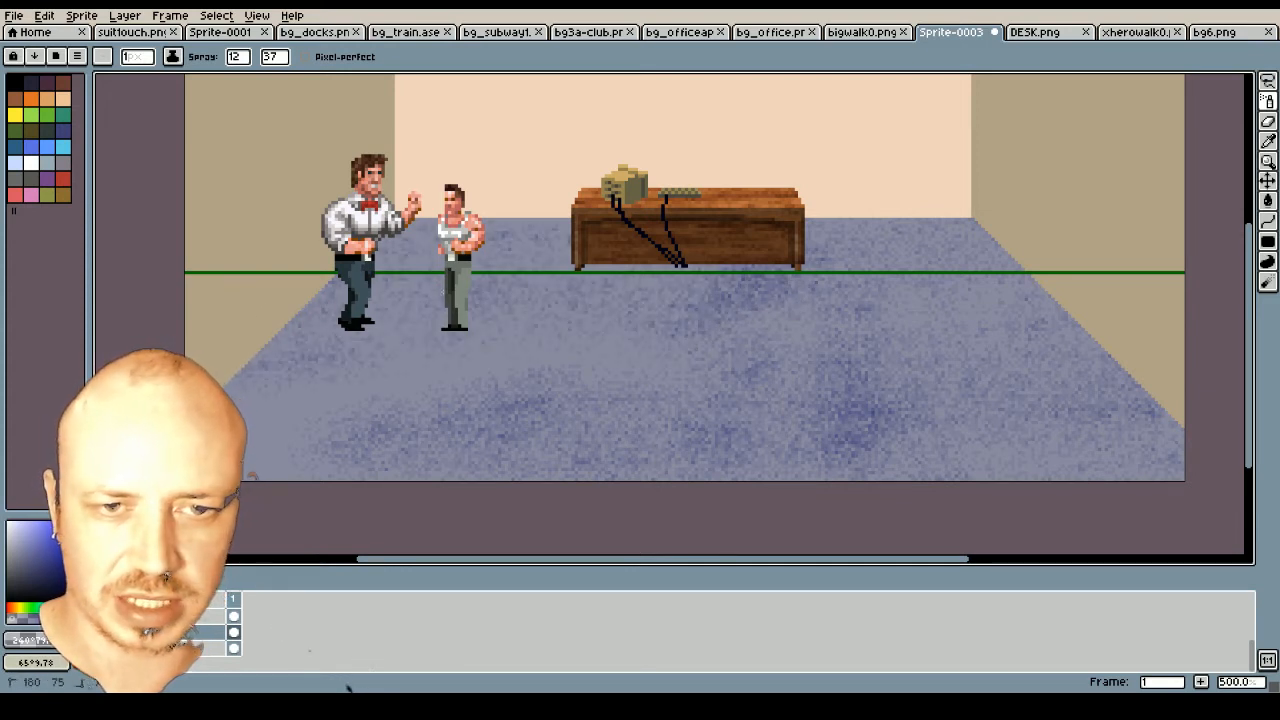
{"action": "left_click_drag", "start_coordinate": [618, 350], "coordinate": [330, 380]}
{"action": "left_click_drag", "start_coordinate": [580, 340], "coordinate": [530, 346]}
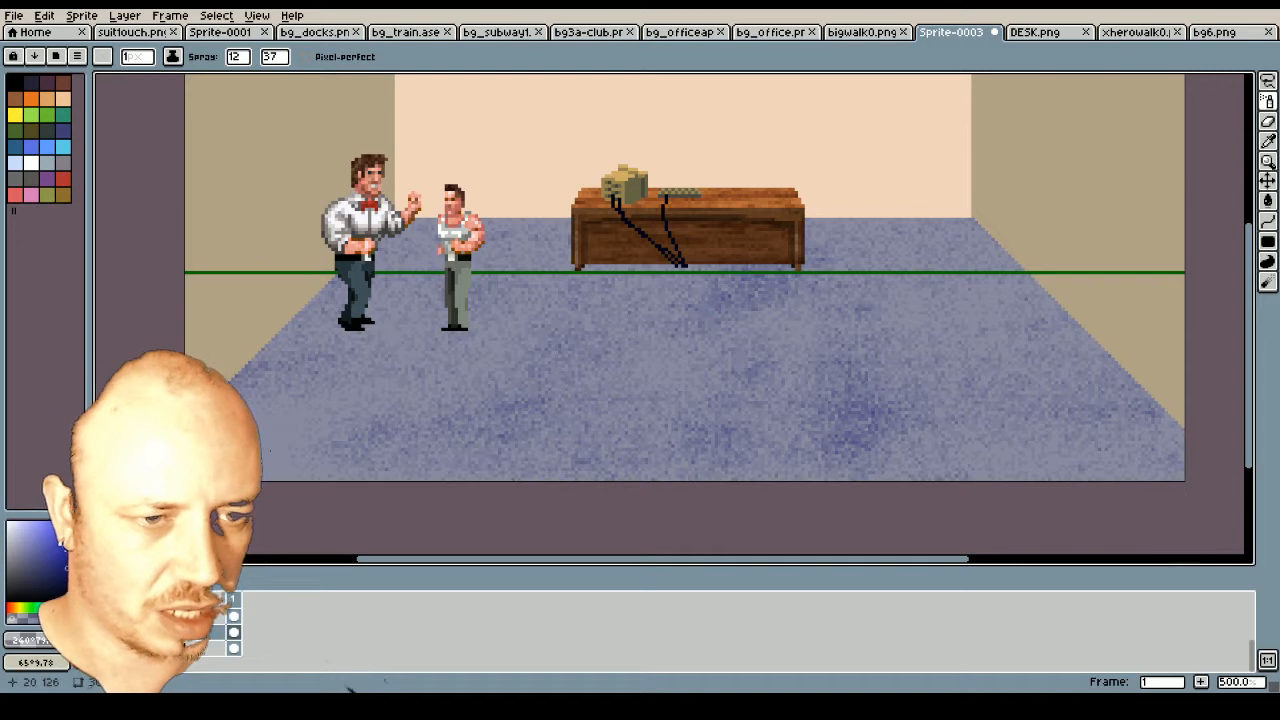
{"action": "left_click_drag", "start_coordinate": [270, 451], "coordinate": [105, 487]}
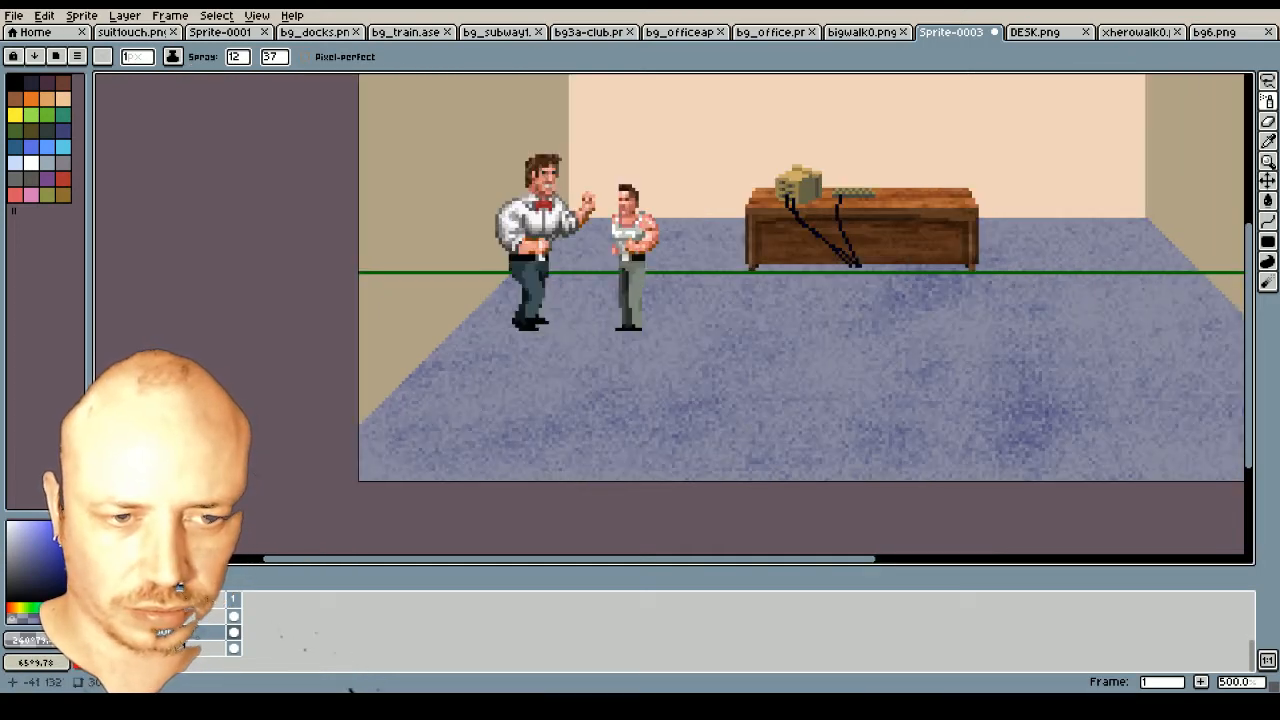
{"action": "left_click_drag", "start_coordinate": [297, 563], "coordinate": [405, 567]}
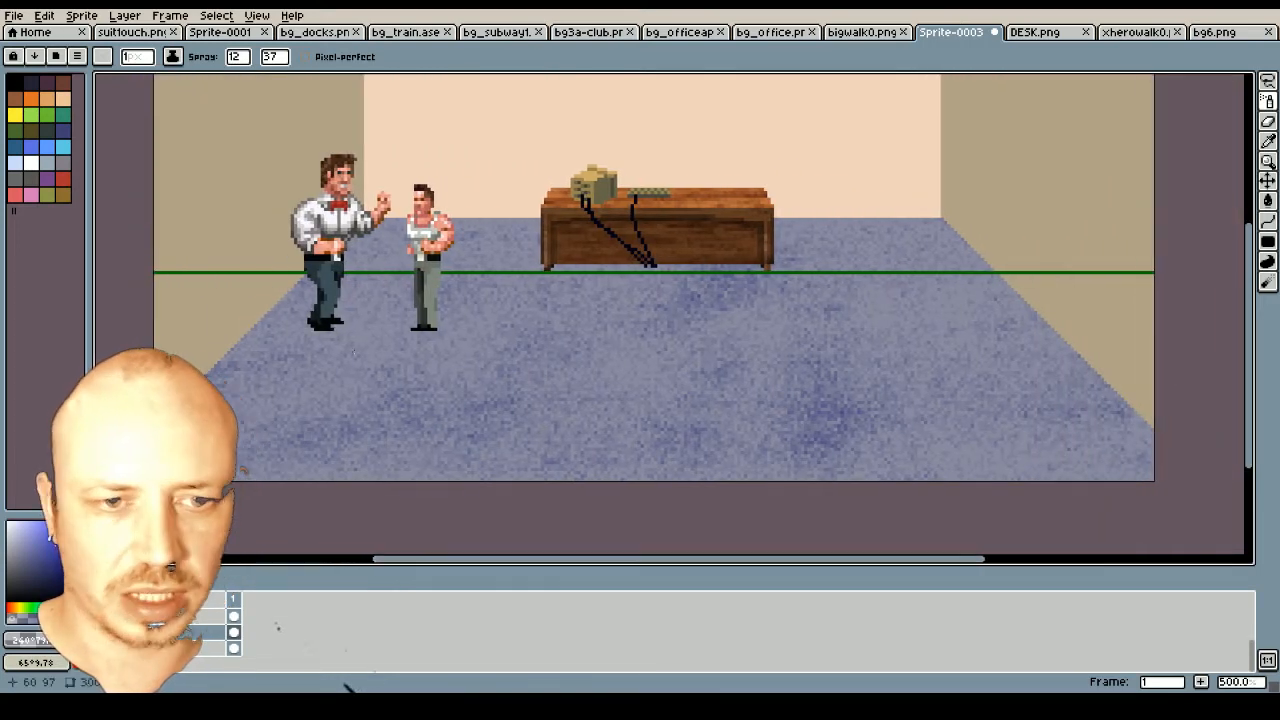
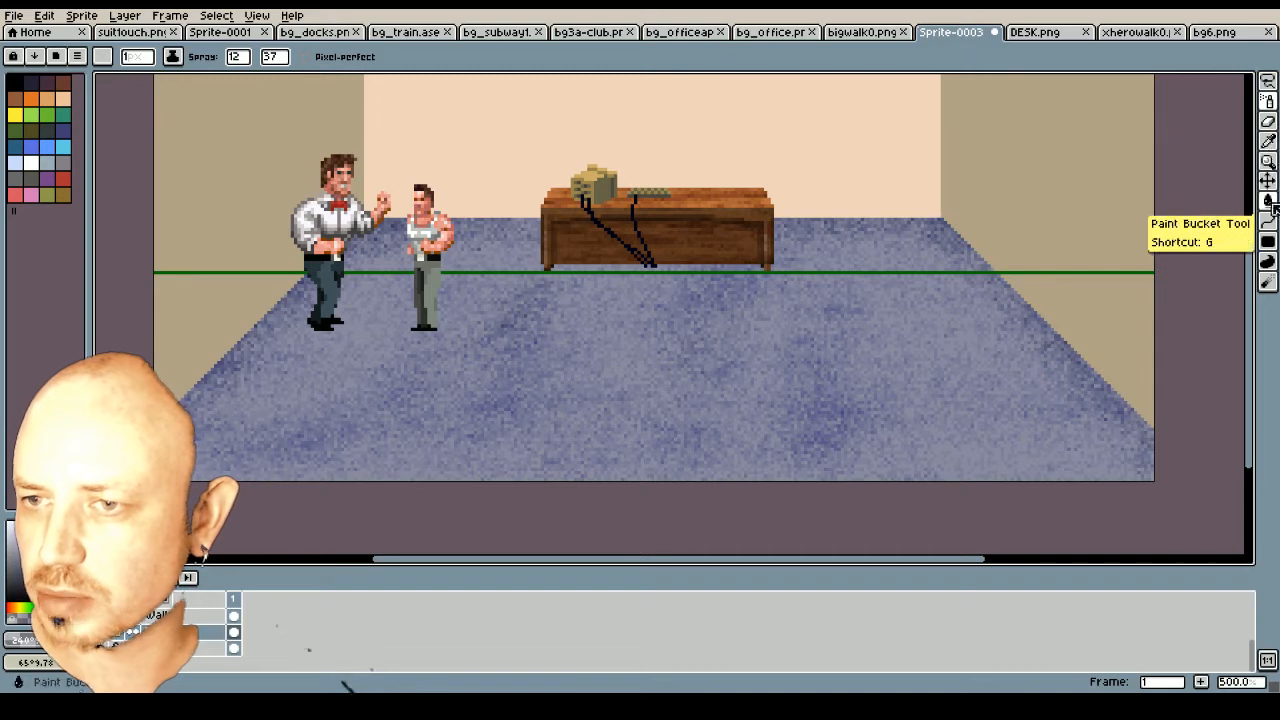
Try to draw a filled rectangle on the floor layer beneath the desk, spanning the gap between its legs
{"action": "left_click", "coordinate": [1269, 243]}
{"action": "scroll", "coordinate": [560, 270], "scroll_direction": "up", "scroll_amount": 5}
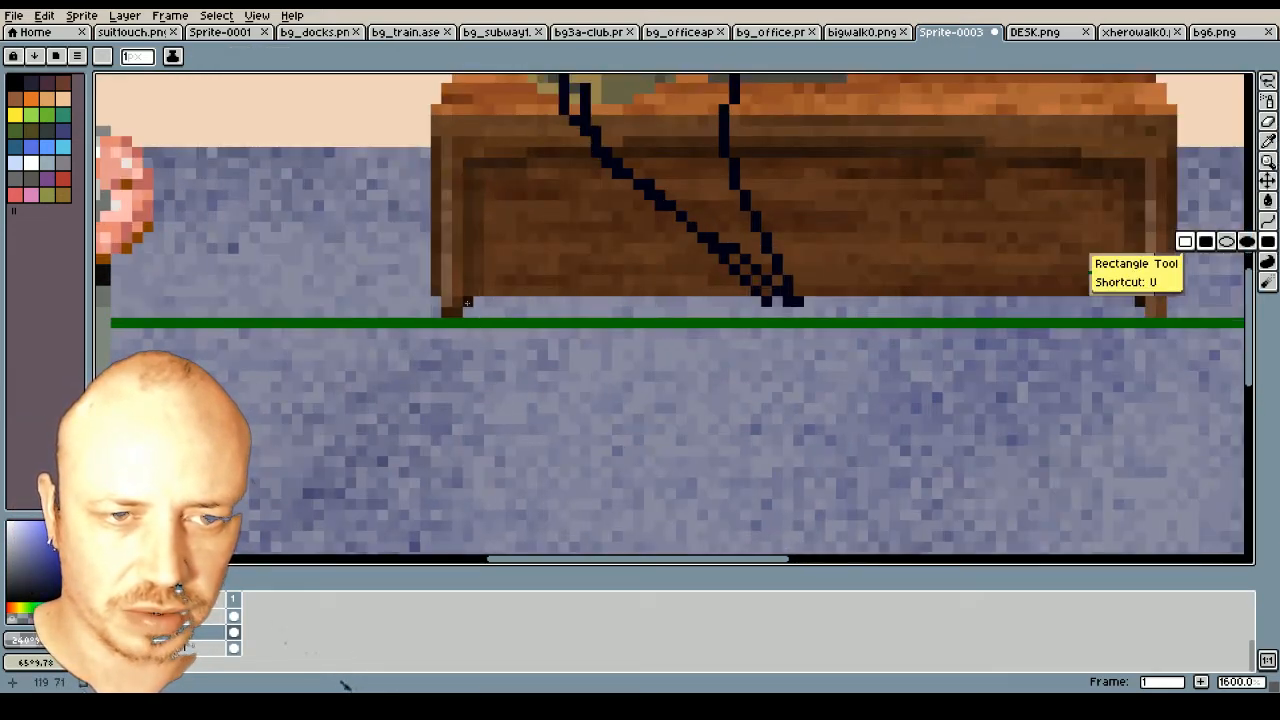
{"action": "left_click_drag", "start_coordinate": [466, 302], "coordinate": [1130, 317]}
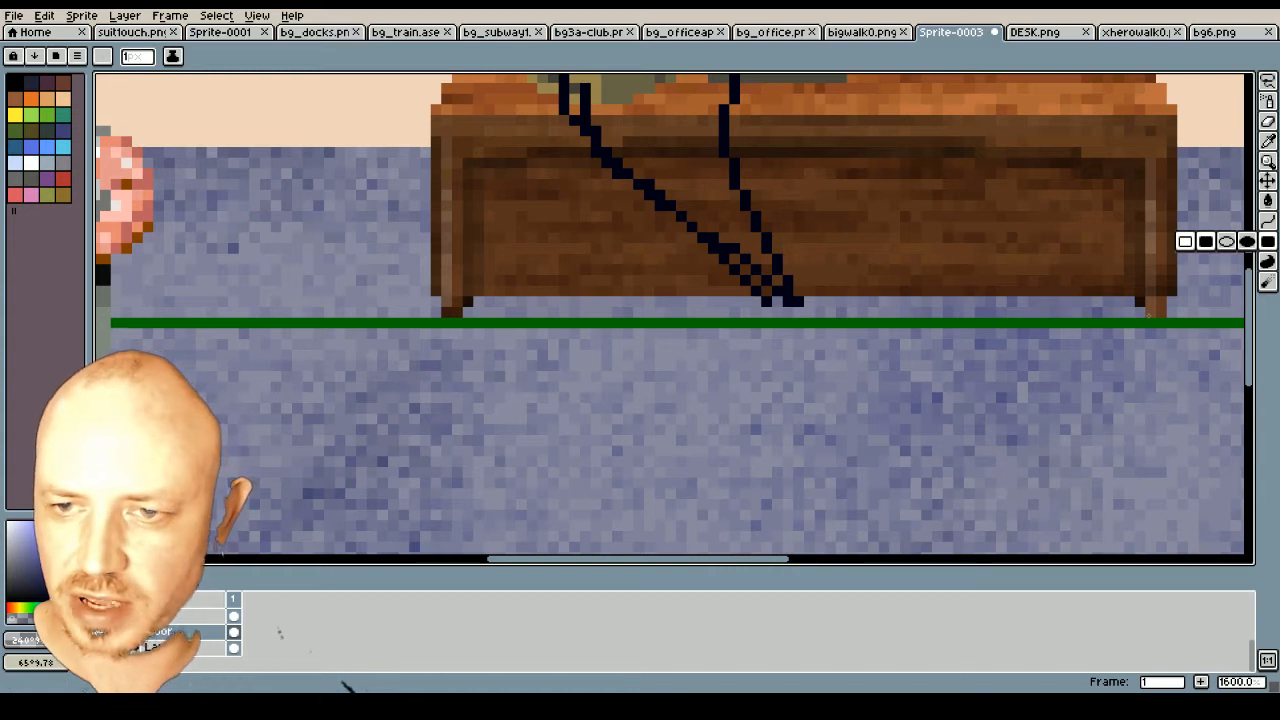
{"action": "key", "text": "ctrl+z"}
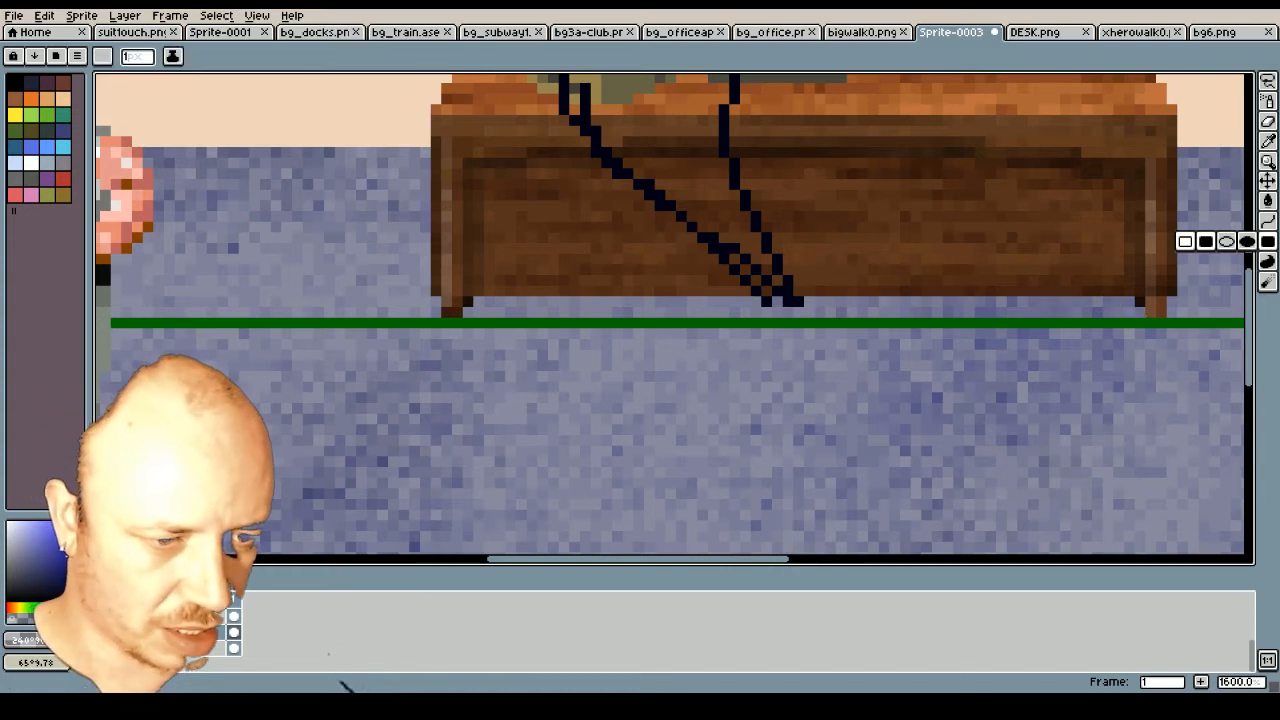
{"action": "scroll", "coordinate": [150, 640], "scroll_direction": "up", "scroll_amount": 1}
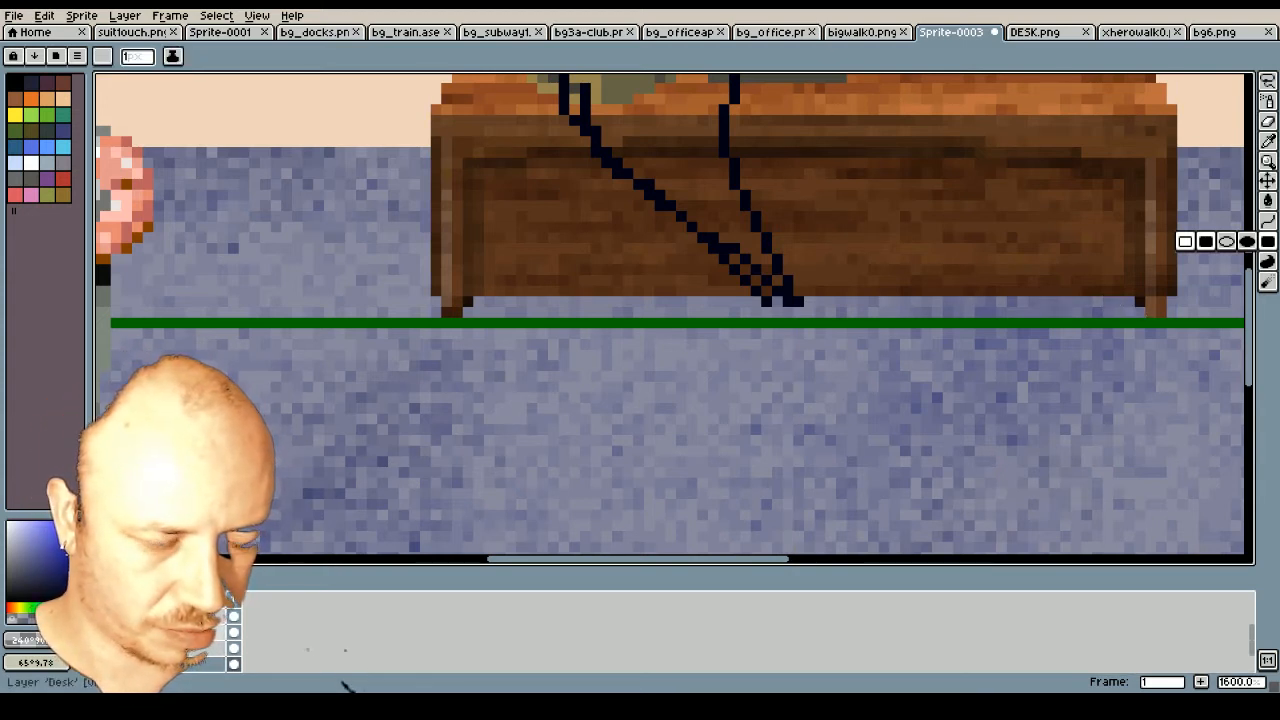
{"action": "right_click", "coordinate": [185, 648]}
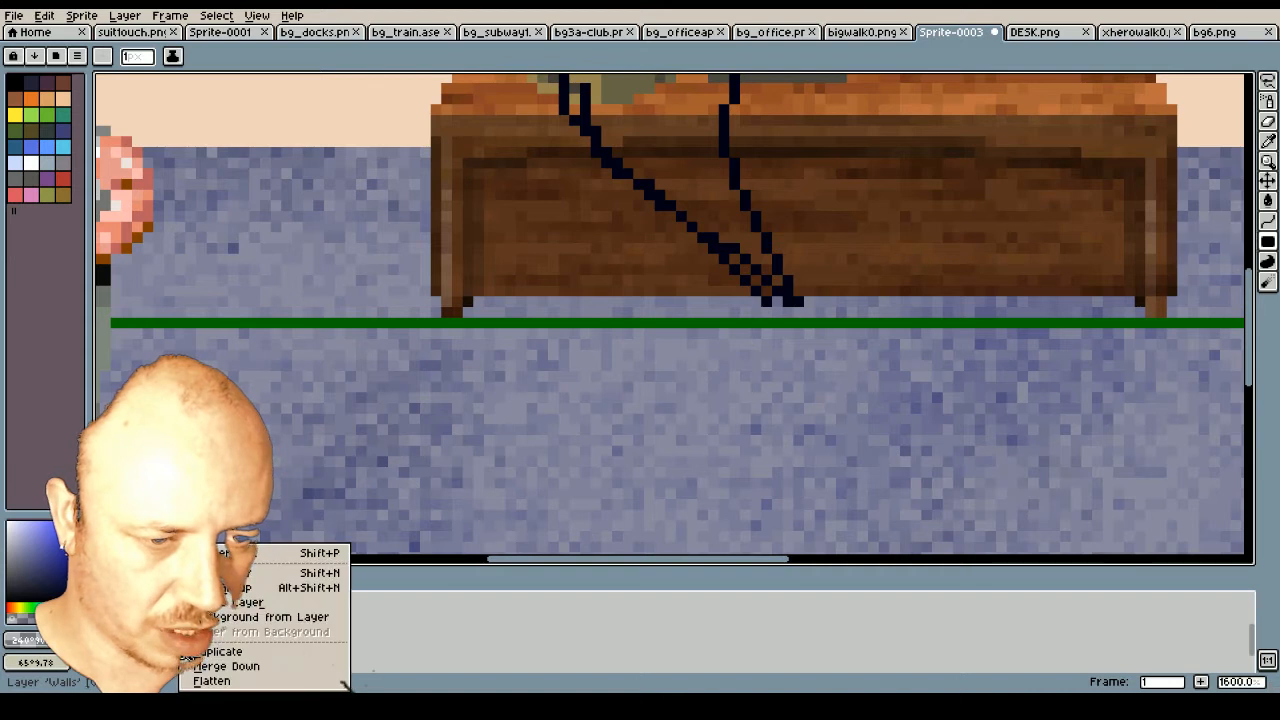
{"action": "left_click", "coordinate": [235, 604]}
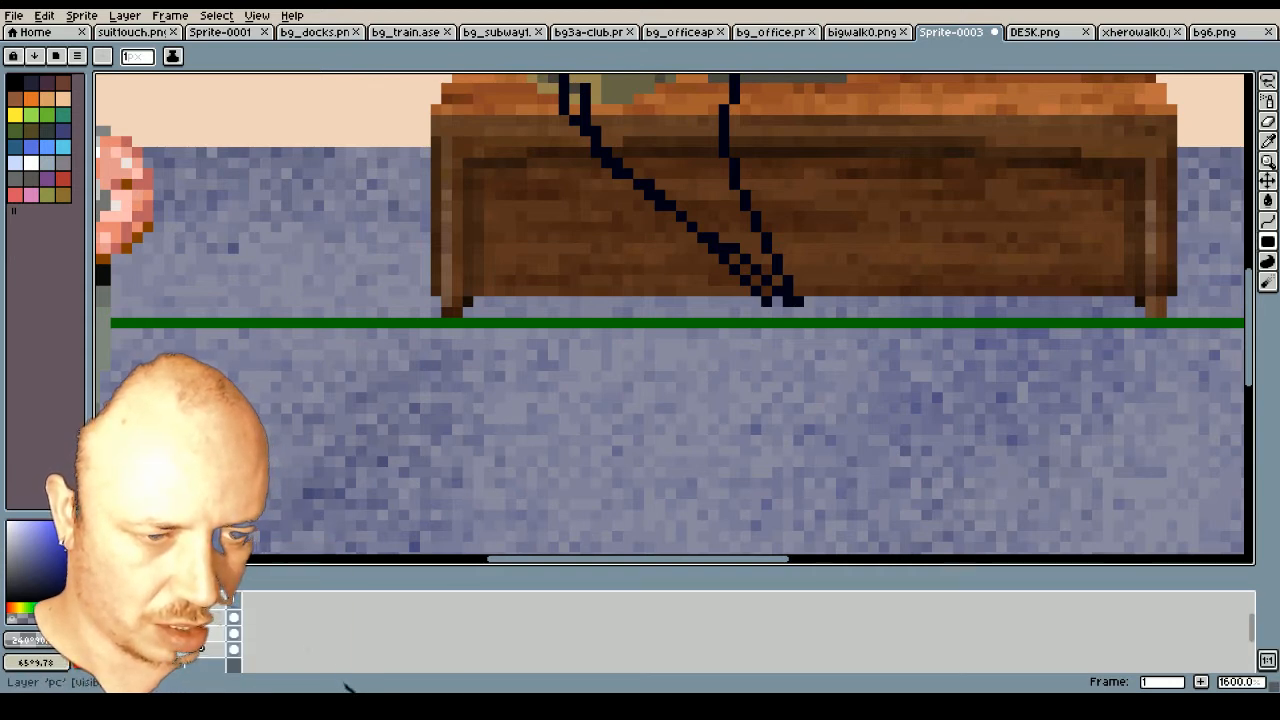
{"action": "scroll", "coordinate": [194, 649], "scroll_direction": "down", "scroll_amount": 1}
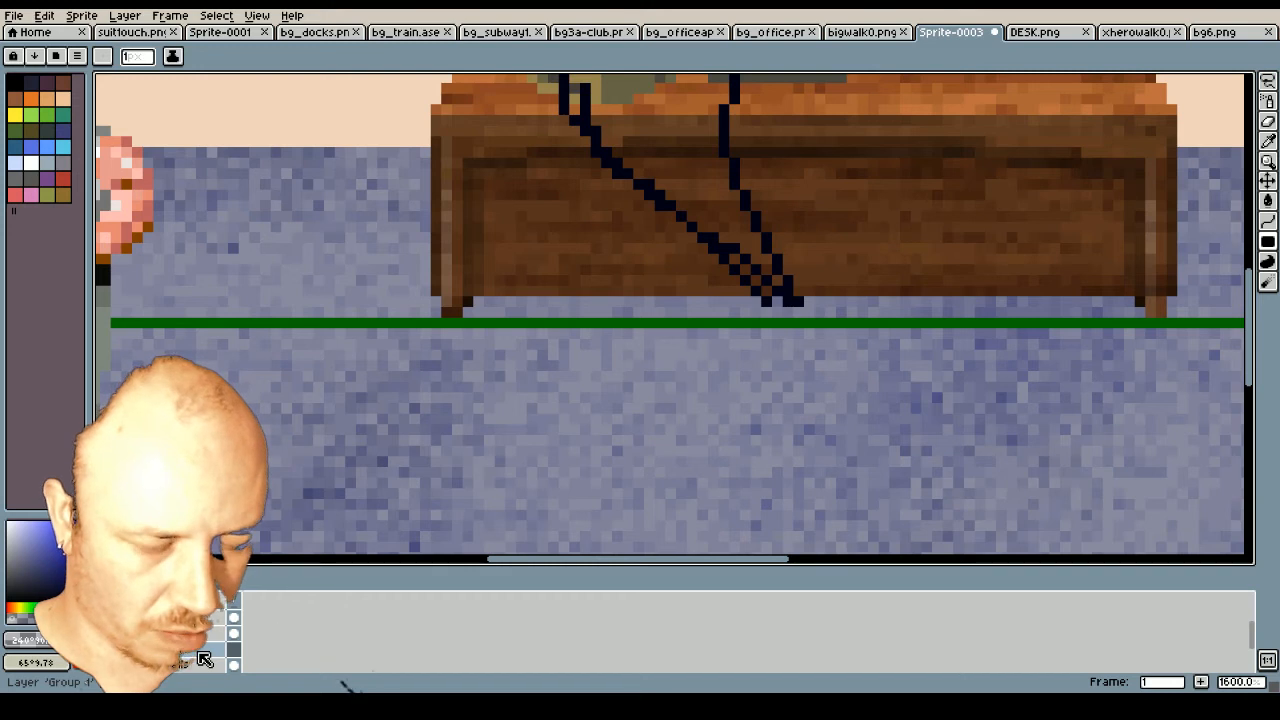
{"action": "key", "text": "ctrl+z"}
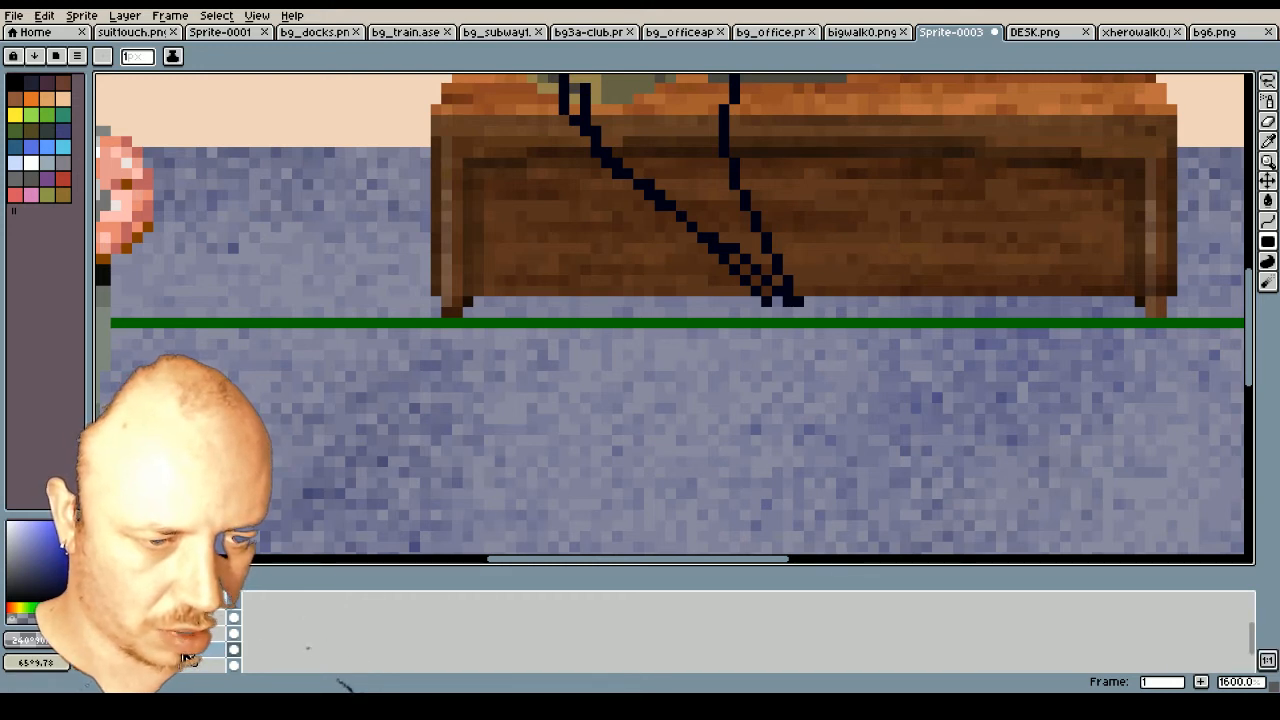
Add a new layer directly above the Walls layer, beneath the desk
{"action": "right_click", "coordinate": [185, 660]}
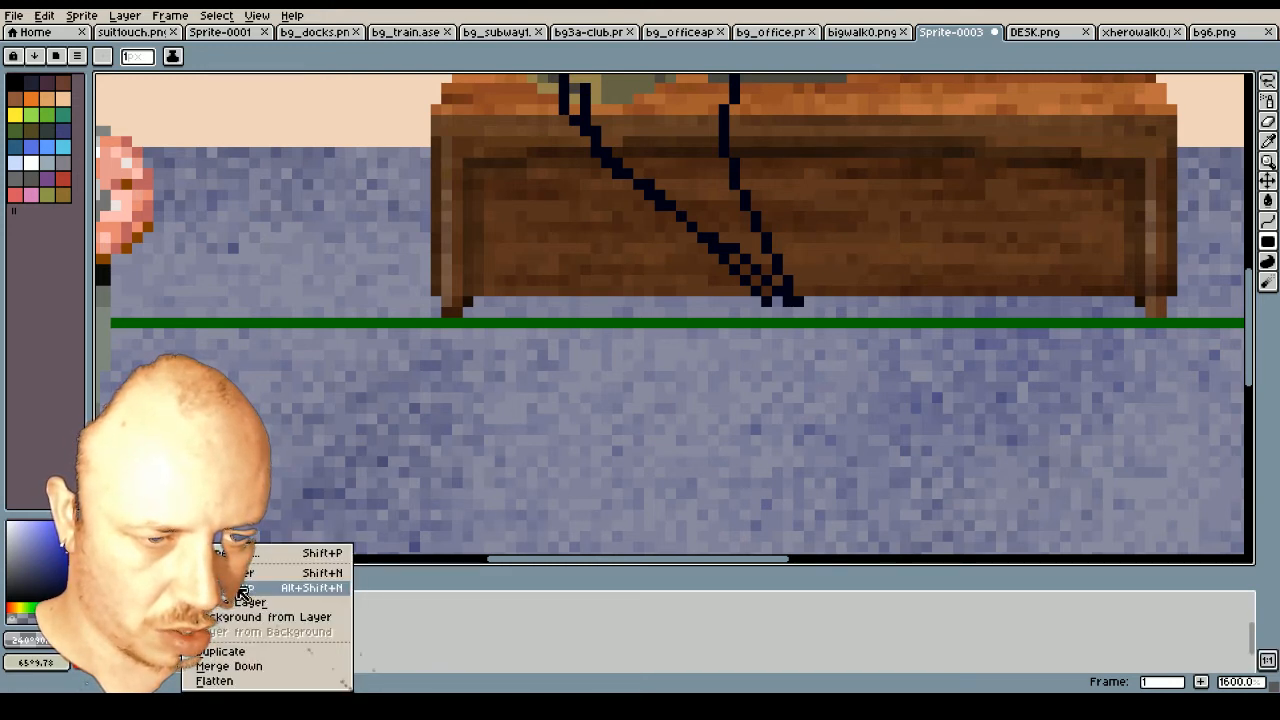
{"action": "left_click", "coordinate": [248, 573]}
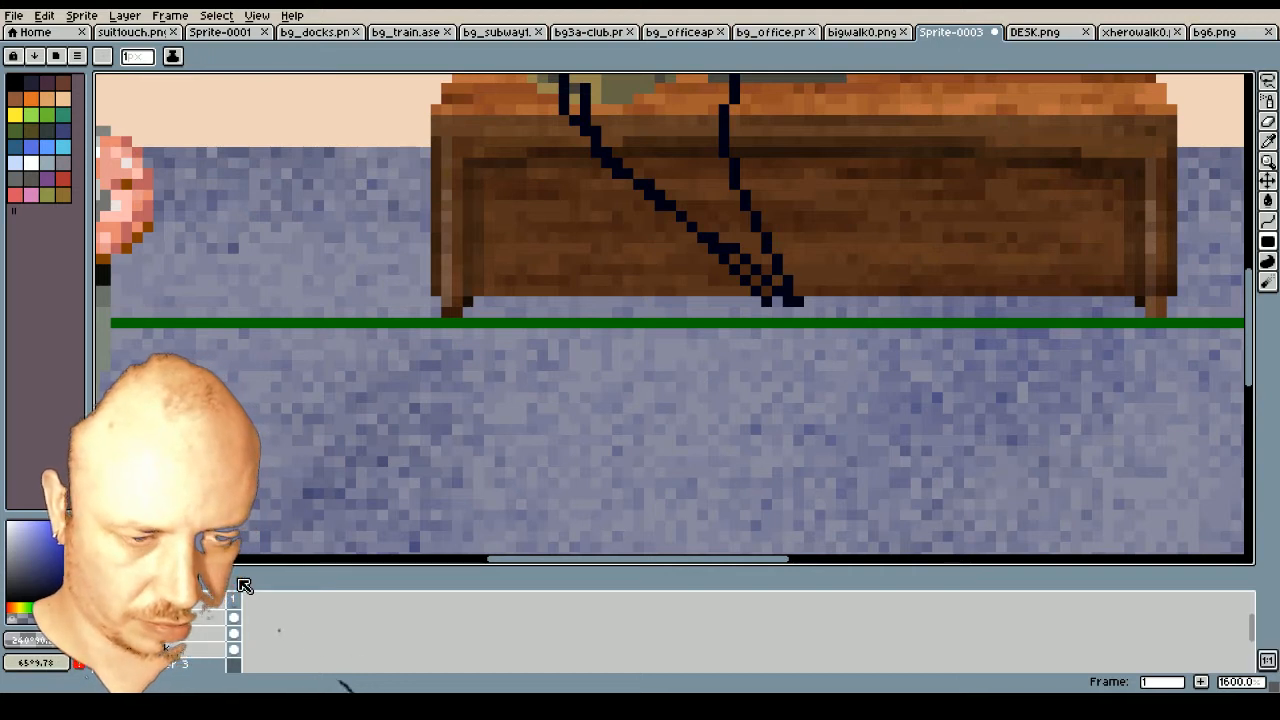
Rename the new layer as Desk Shadow
{"action": "double_click", "coordinate": [204, 671]}
{"action": "type", "text": "Desk "}
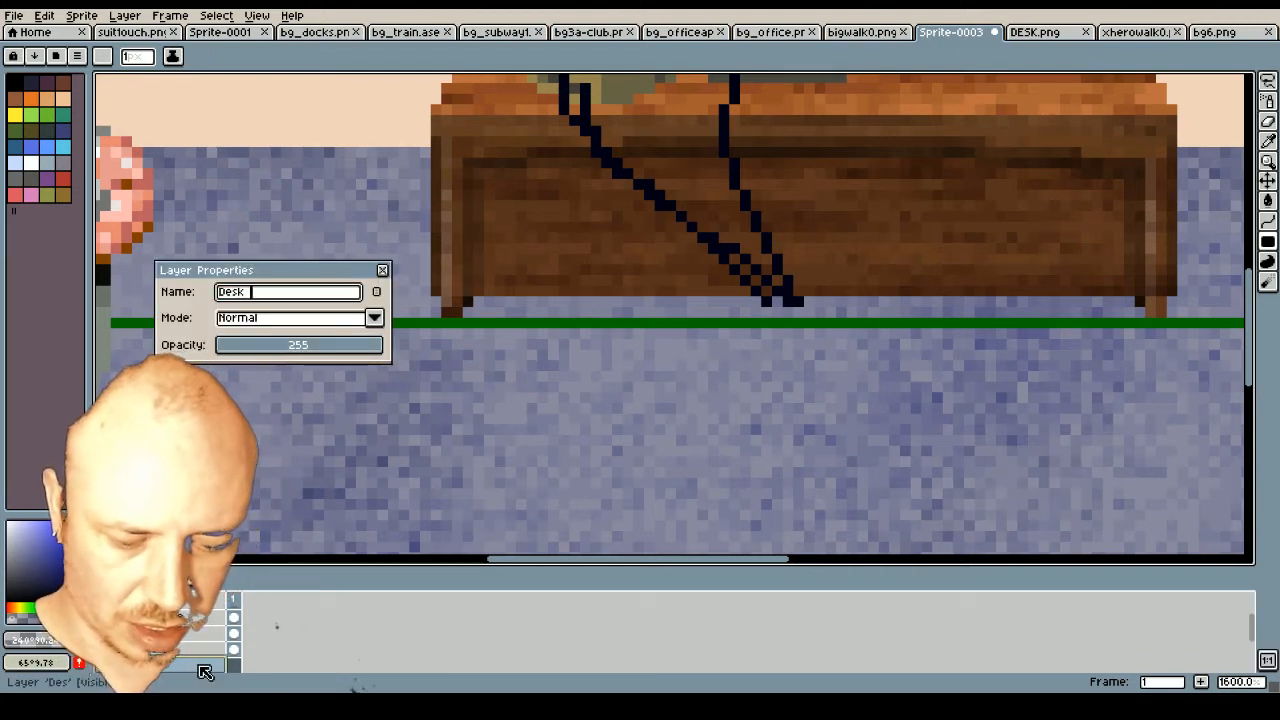
{"action": "type", "text": "Shadow"}
{"action": "key", "text": "Return"}
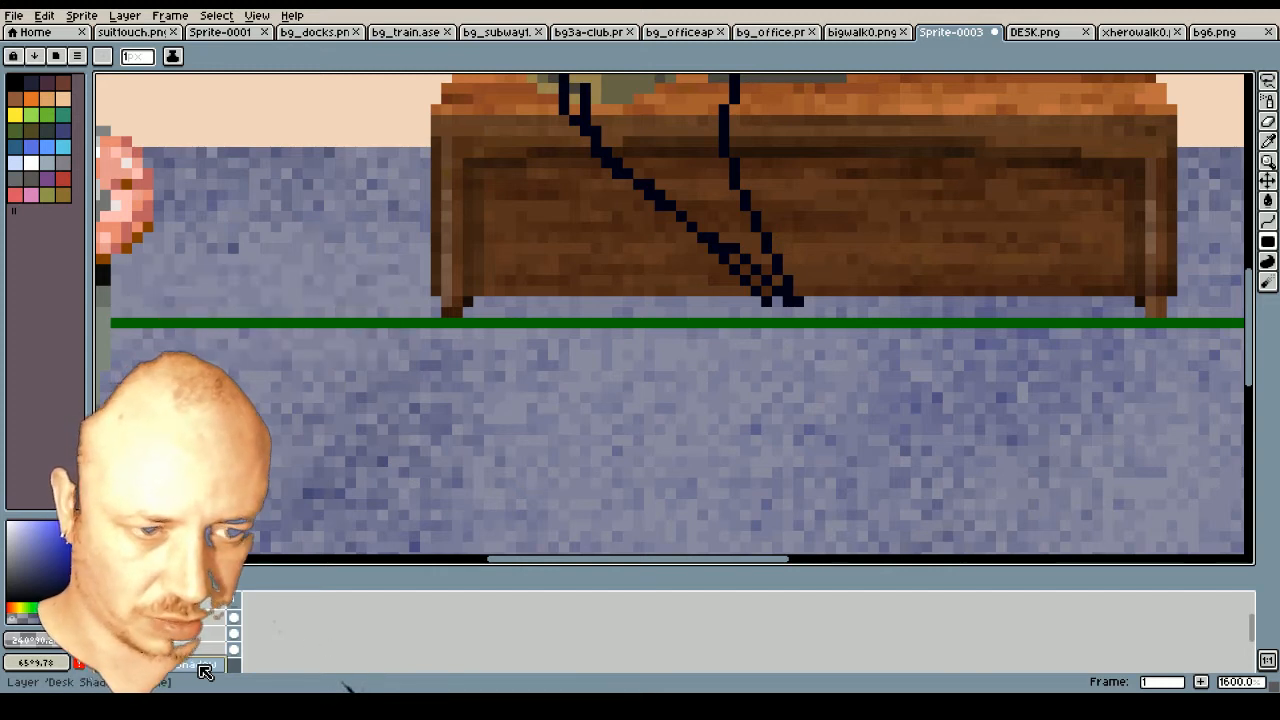
Draw a thin dark shadow strip on the carpet beneath the desk and hide the green guideline layer
{"action": "left_click", "coordinate": [1269, 248]}
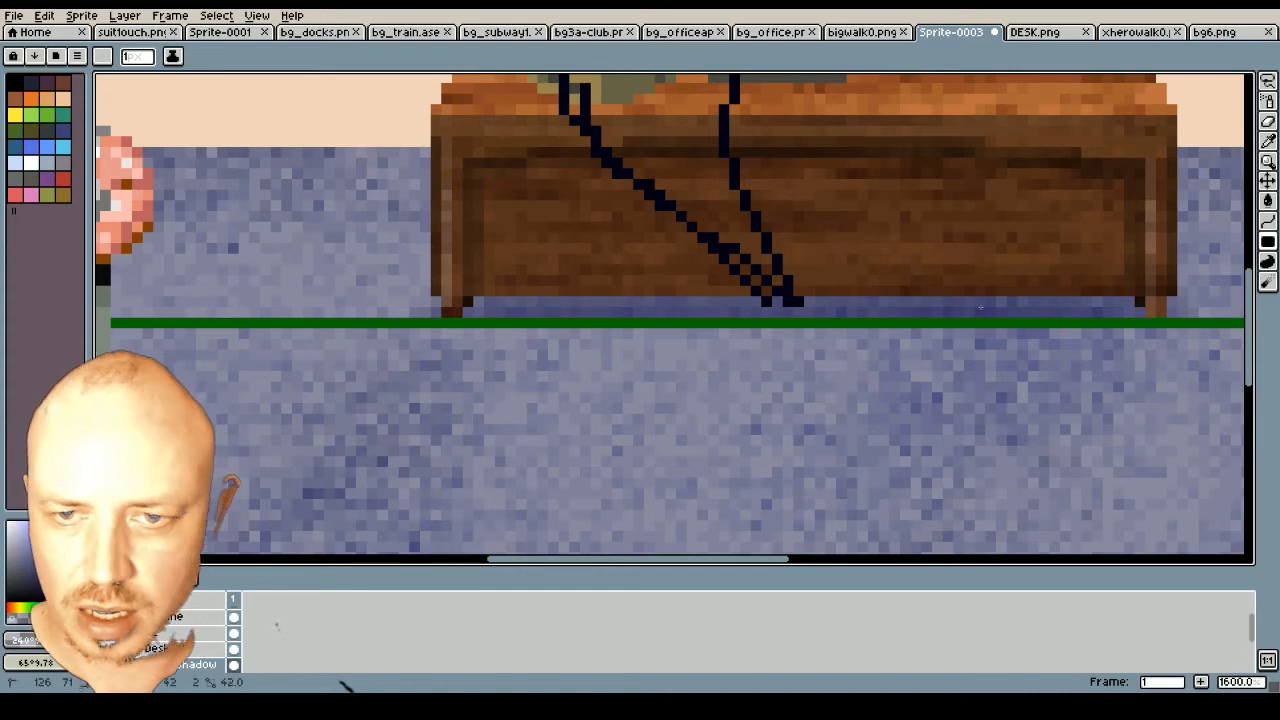
{"action": "scroll", "coordinate": [1049, 300], "scroll_direction": "down", "scroll_amount": 3}
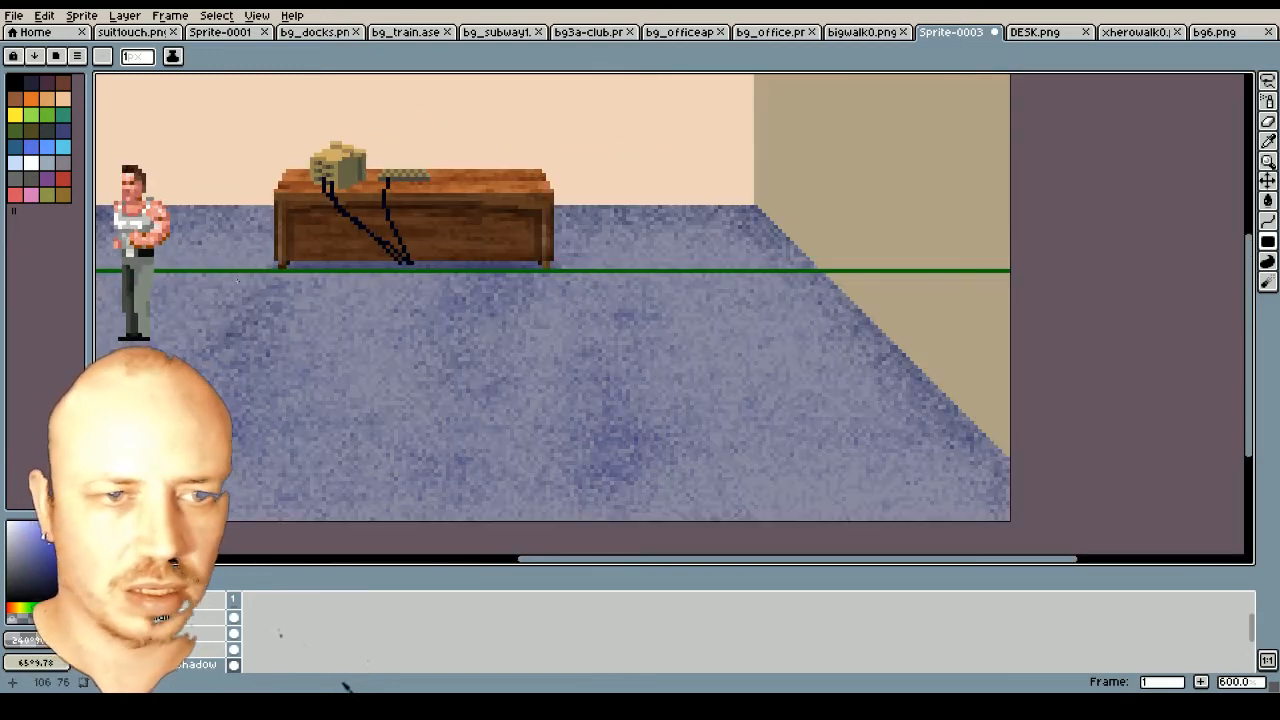
{"action": "left_click", "coordinate": [83, 633]}
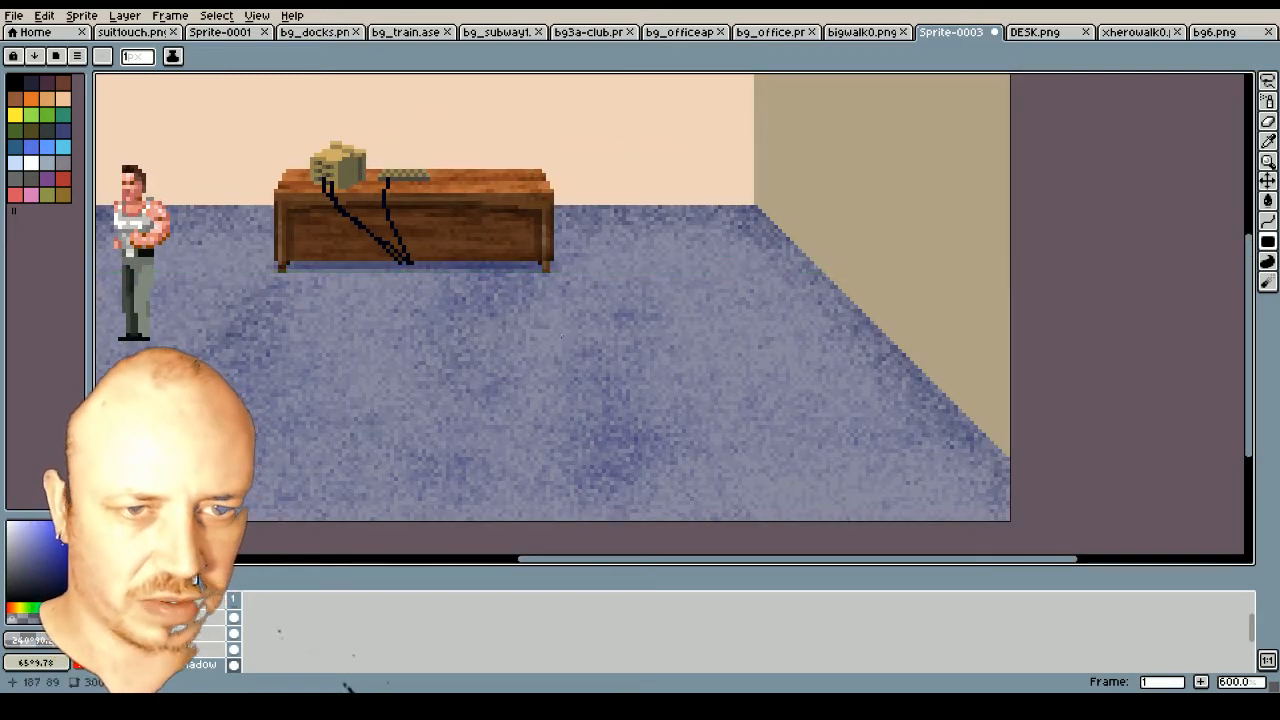
{"action": "left_click_drag", "start_coordinate": [686, 569], "coordinate": [581, 576]}
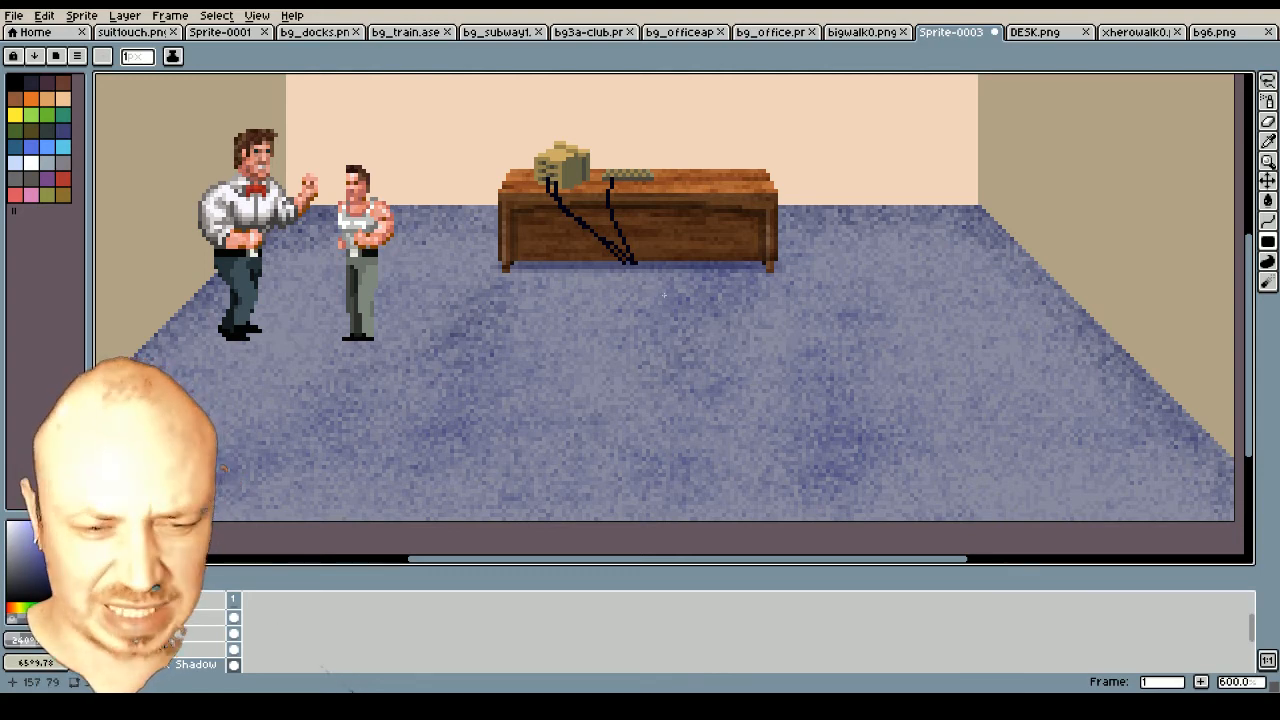
{"action": "scroll", "coordinate": [664, 295], "scroll_direction": "down", "scroll_amount": 1}
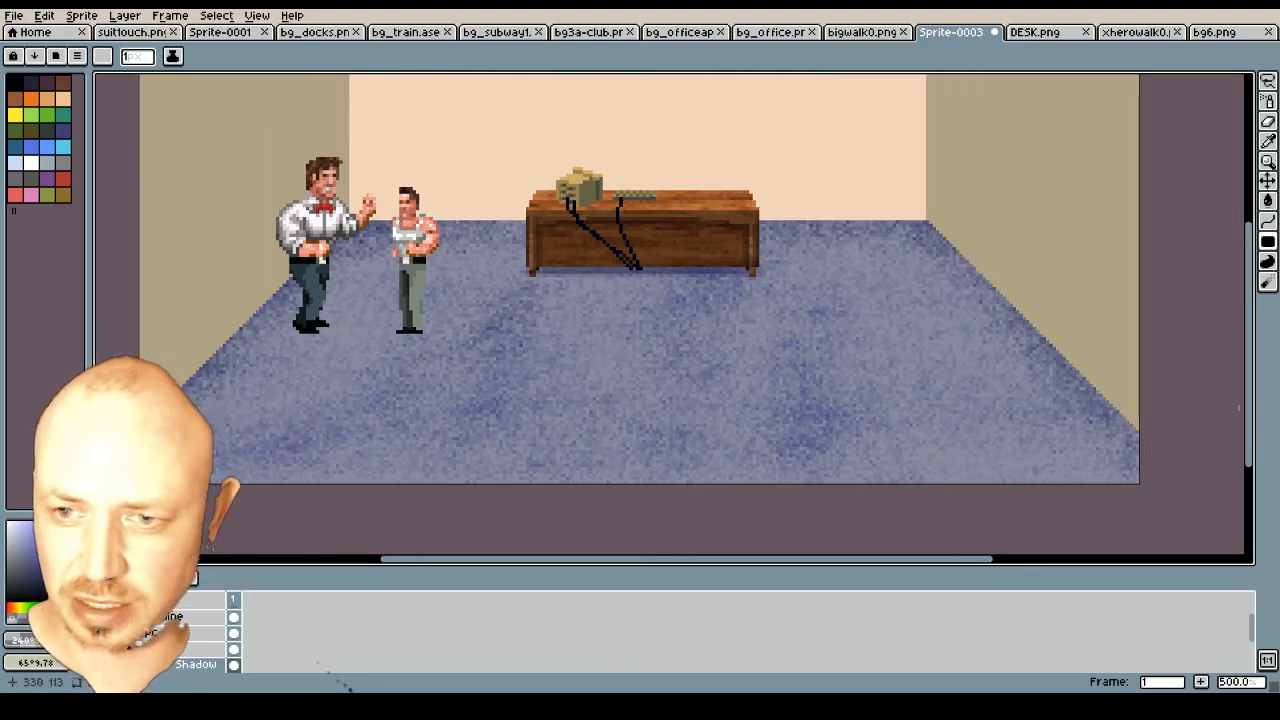
{"action": "left_click_drag", "start_coordinate": [1251, 457], "coordinate": [1252, 437]}
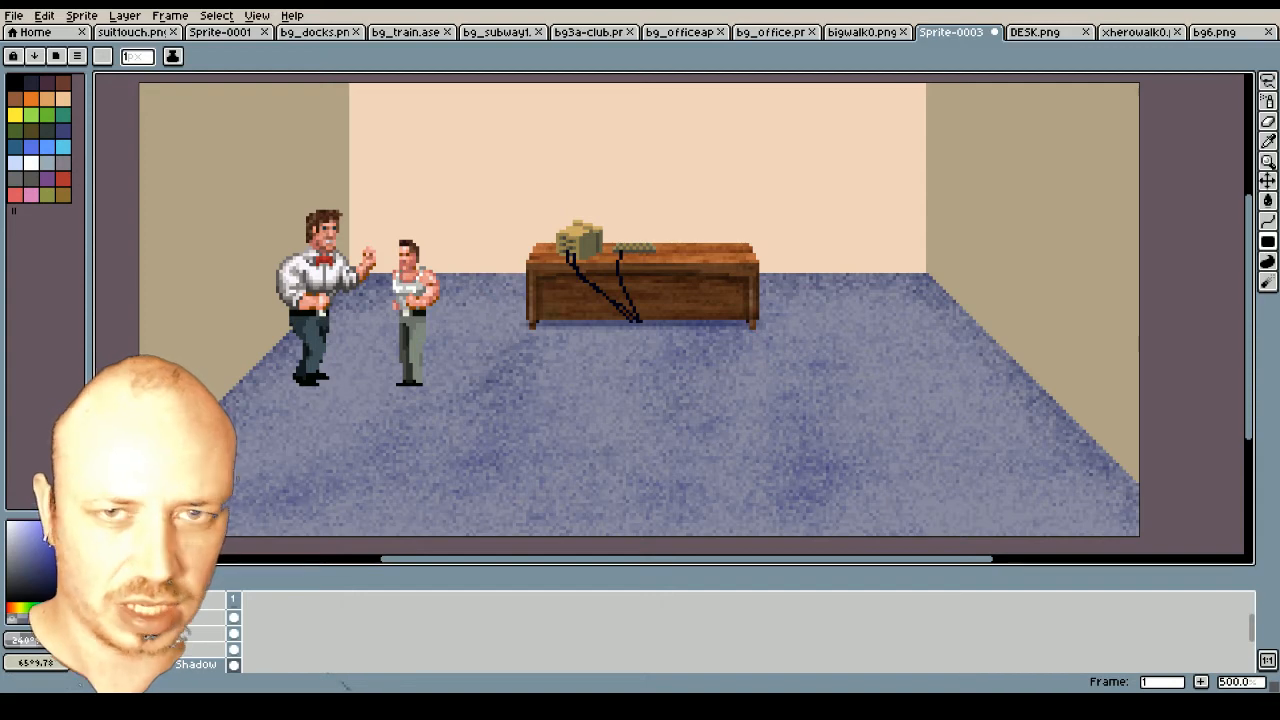
Examine the bg_office lobby and the bg_officeap exterior backgrounds as references for the room's walls and windows
{"action": "left_click", "coordinate": [785, 35]}
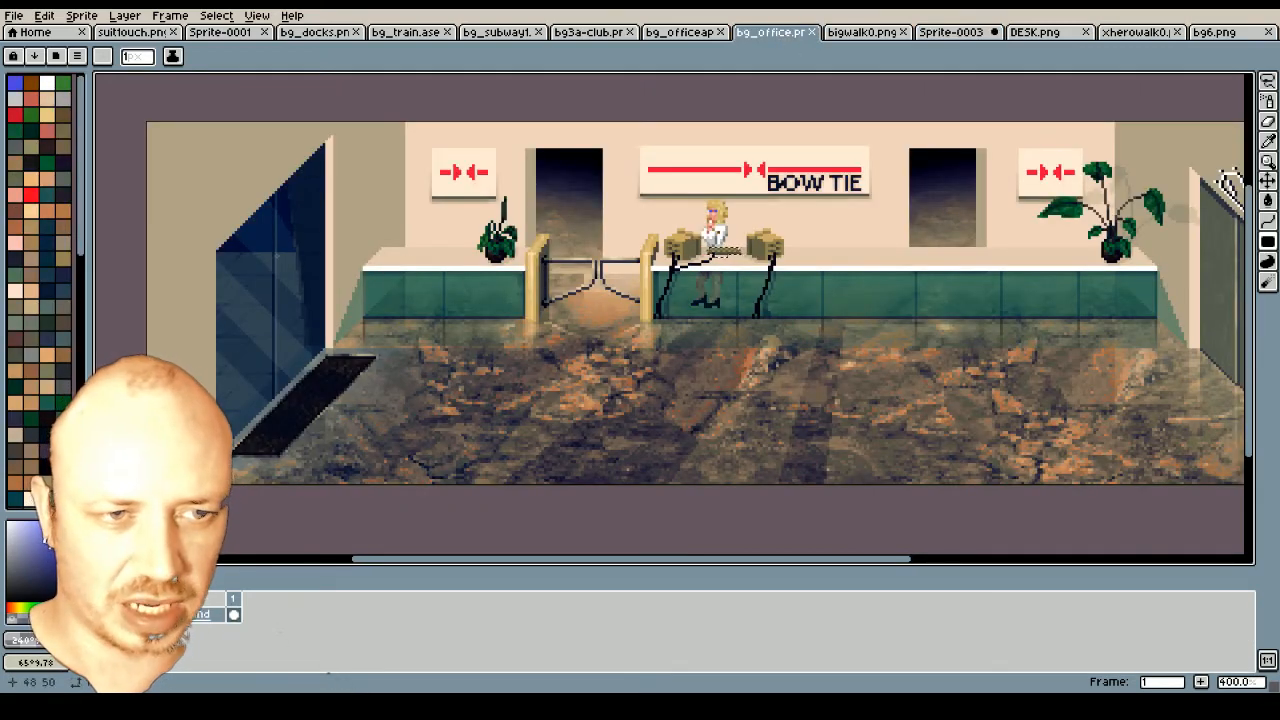
{"action": "left_click_drag", "start_coordinate": [403, 566], "coordinate": [554, 583]}
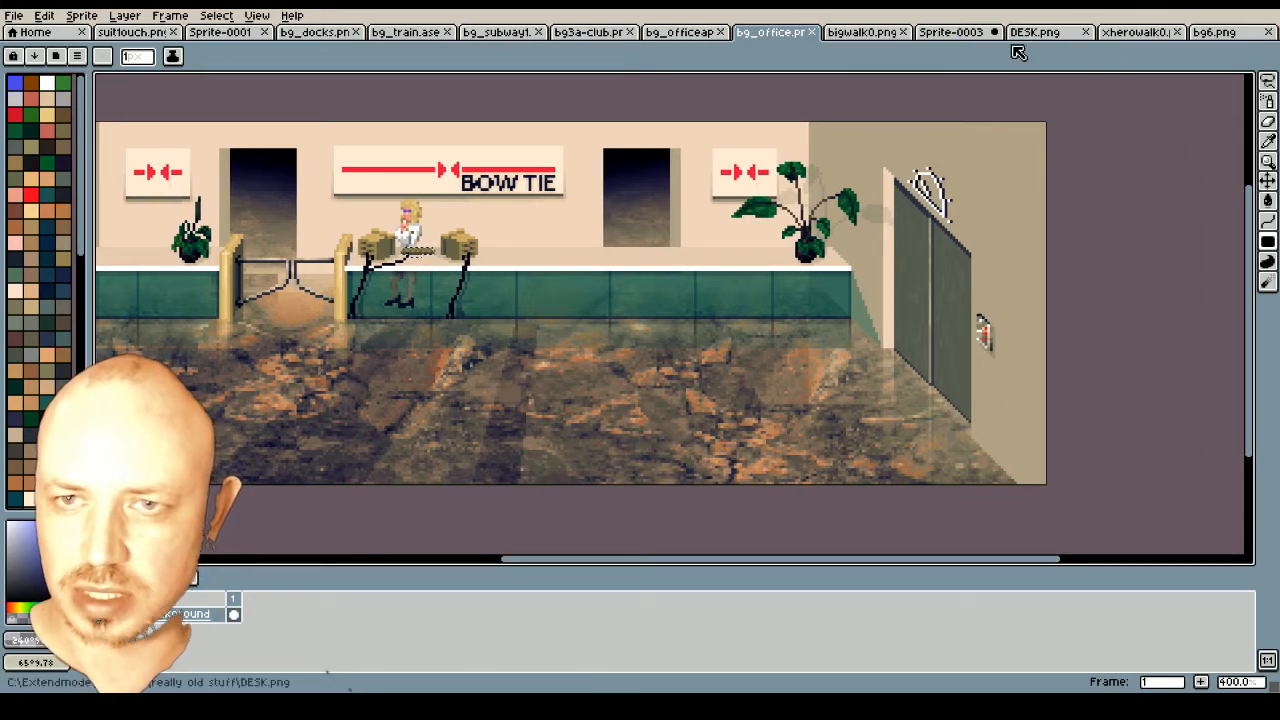
{"action": "left_click", "coordinate": [968, 37]}
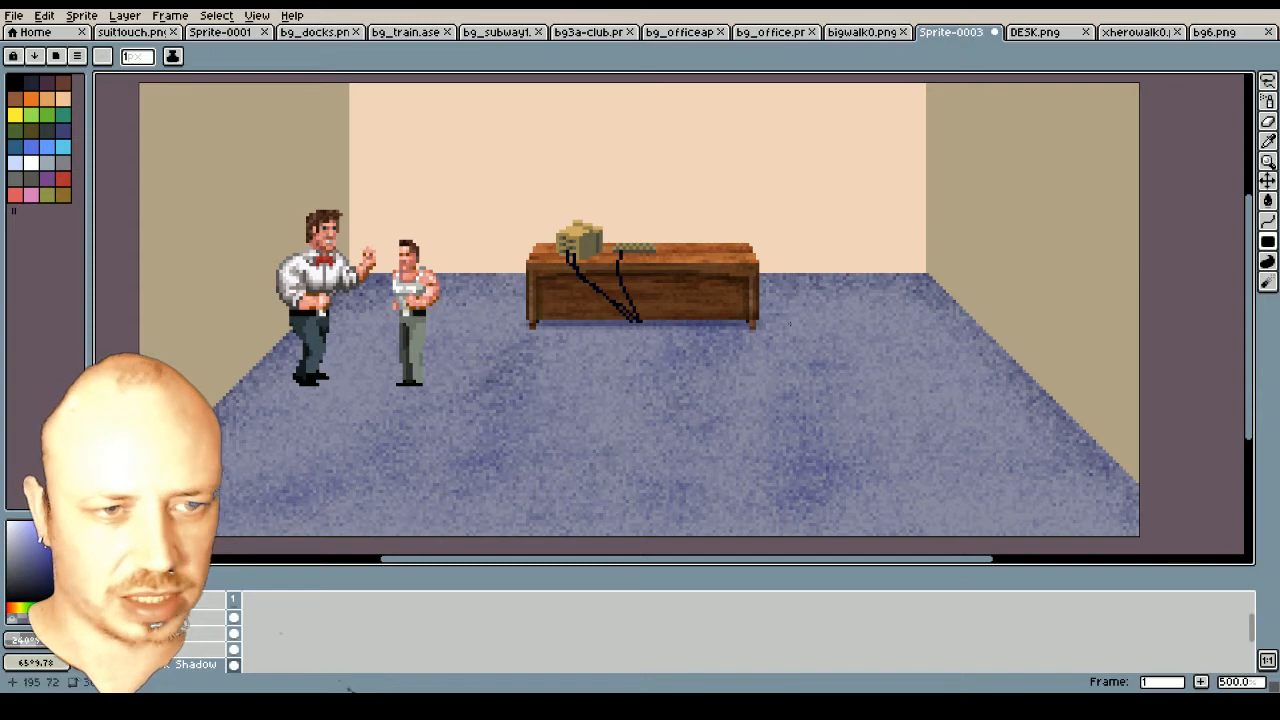
{"action": "scroll", "coordinate": [649, 300], "scroll_direction": "down", "scroll_amount": 1}
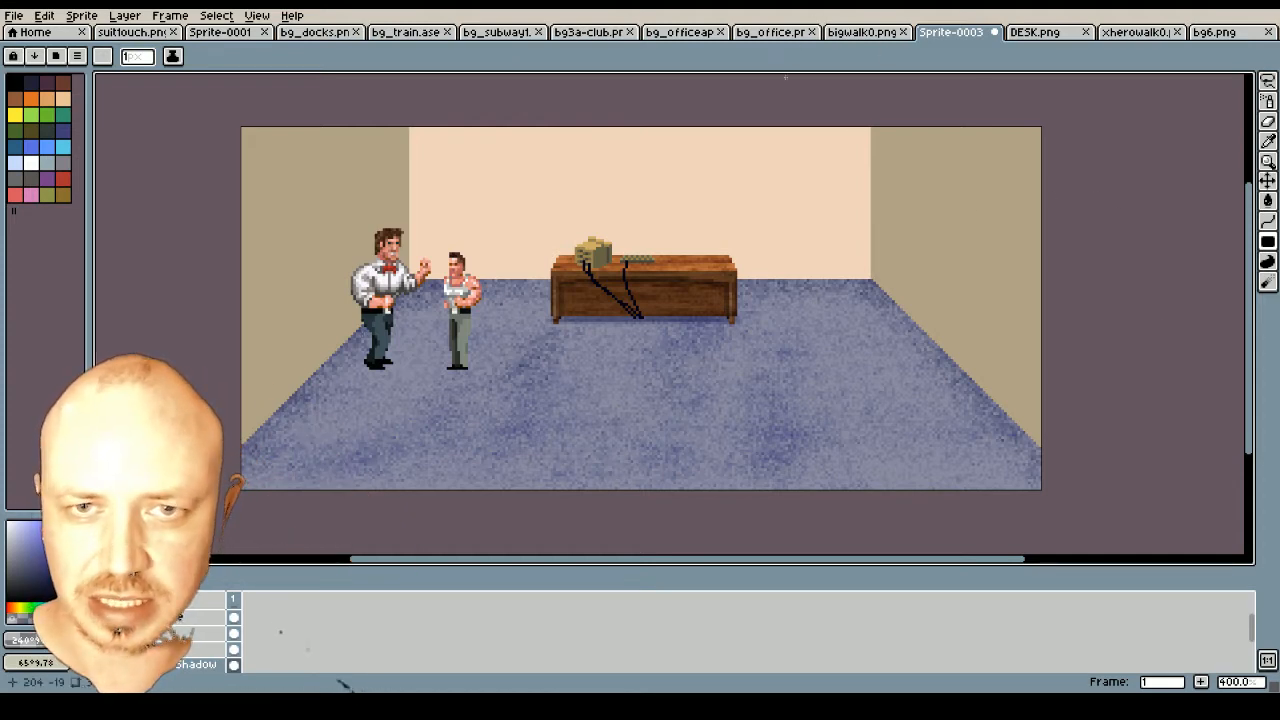
{"action": "left_click", "coordinate": [778, 35]}
{"action": "left_click", "coordinate": [665, 33]}
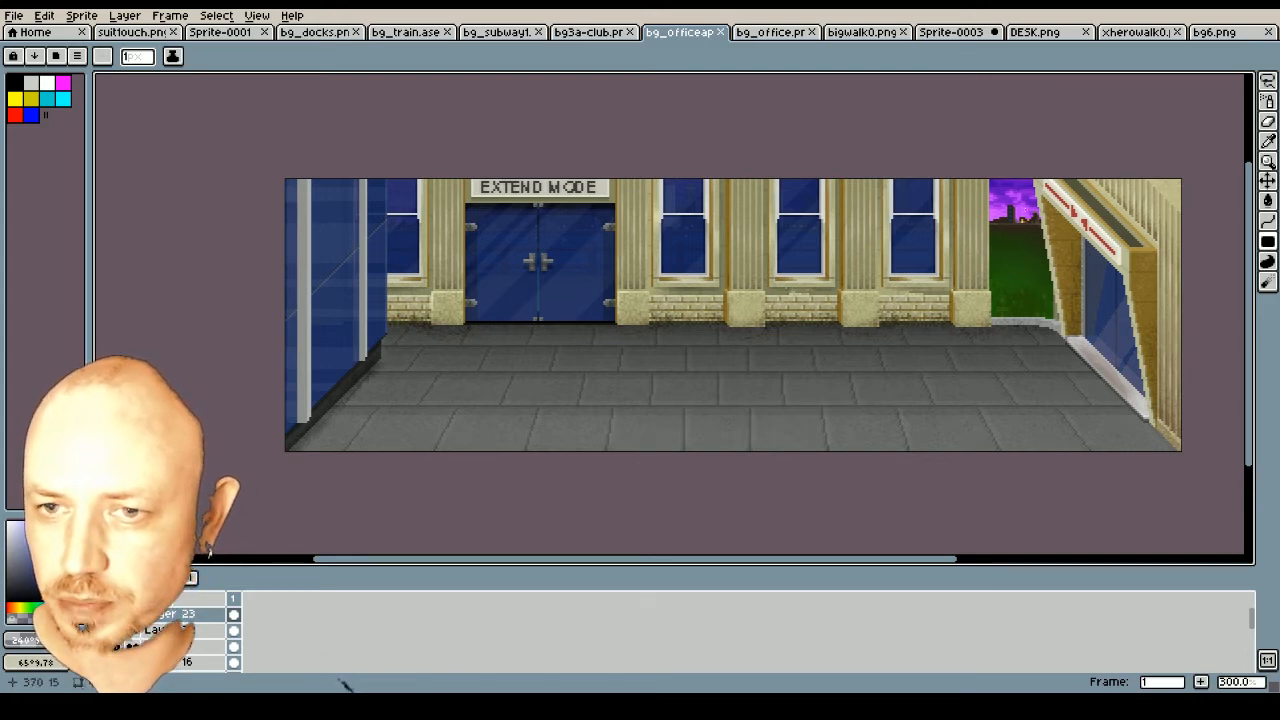
{"action": "scroll", "coordinate": [1026, 210], "scroll_direction": "up", "scroll_amount": 3}
{"action": "scroll", "coordinate": [1026, 210], "scroll_direction": "down", "scroll_amount": 3}
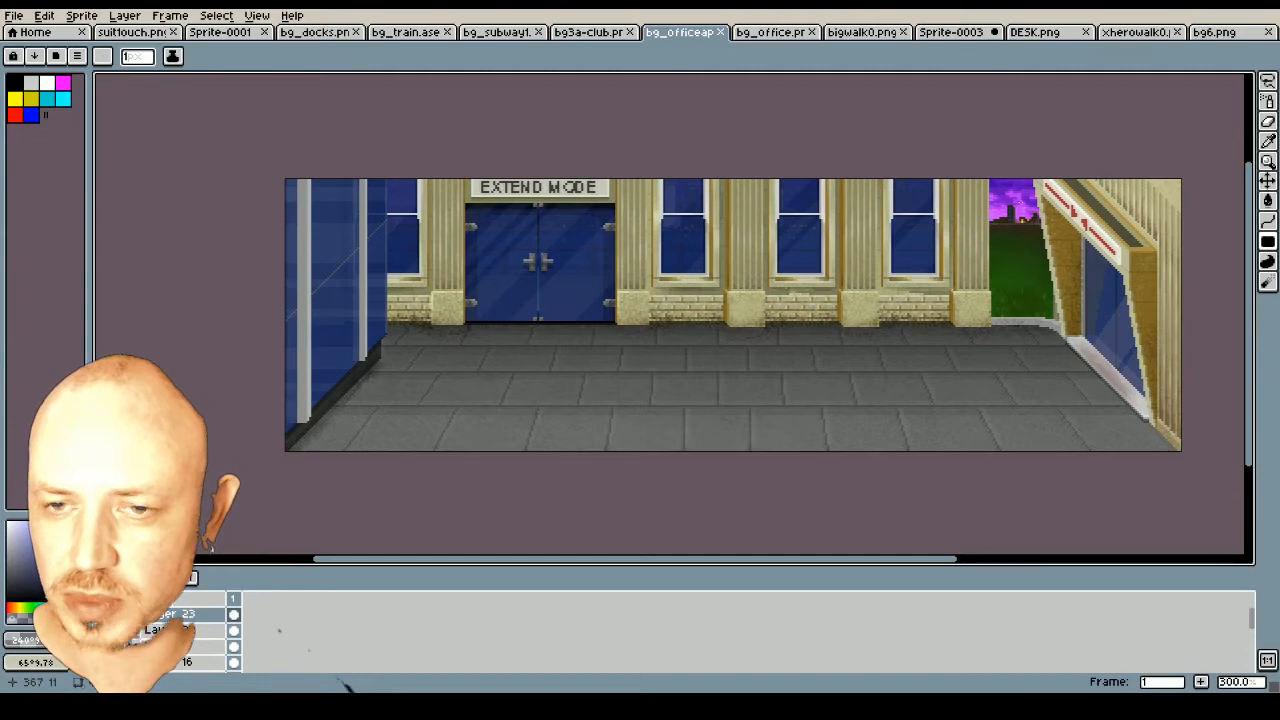
Examine the sky and city skyline in the bg_docks background and return to the Sprite-0003 office scene
{"action": "left_click", "coordinate": [318, 37]}
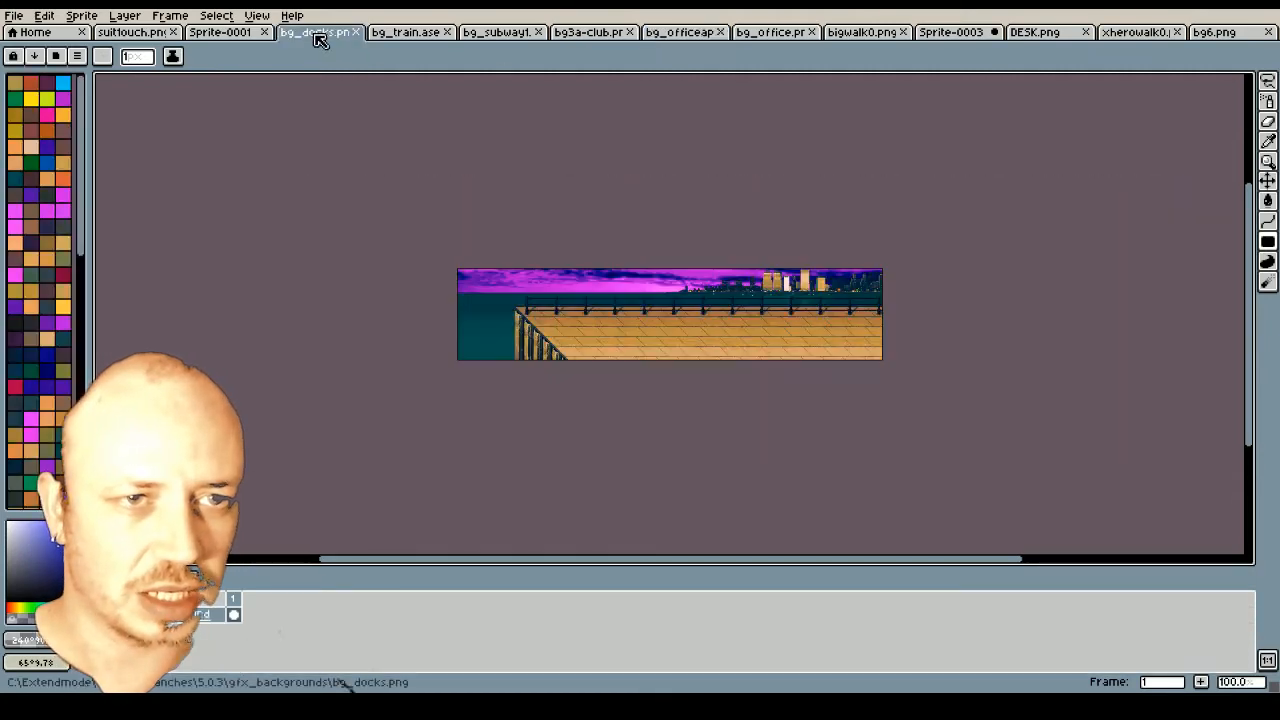
{"action": "scroll", "coordinate": [628, 261], "scroll_direction": "up", "scroll_amount": 4}
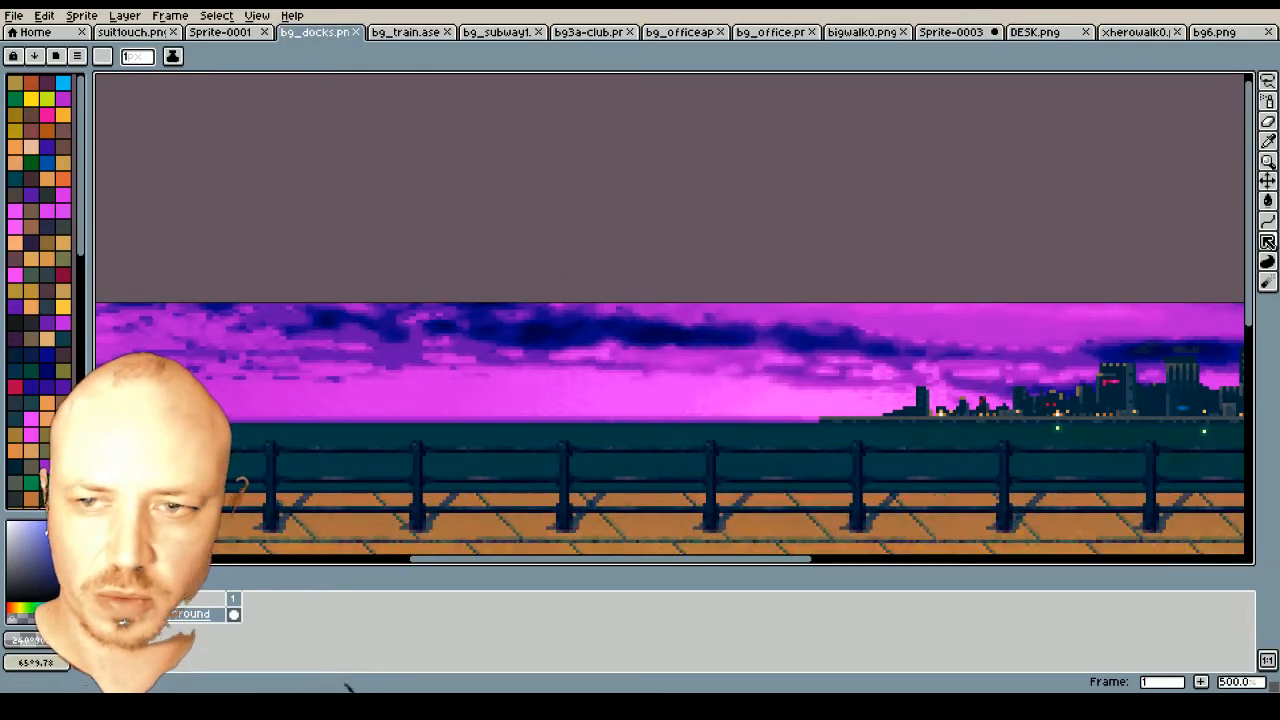
{"action": "scroll", "coordinate": [1037, 258], "scroll_direction": "down", "scroll_amount": 3}
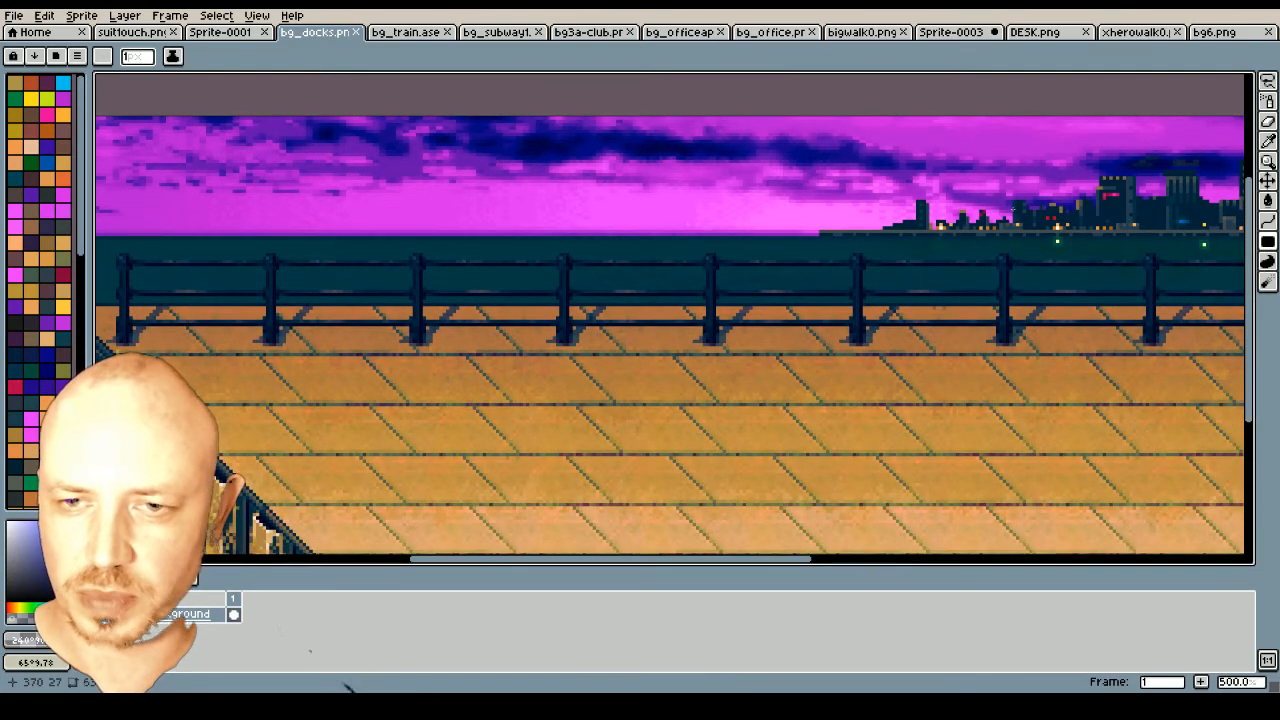
{"action": "scroll", "coordinate": [983, 230], "scroll_direction": "down", "scroll_amount": 2}
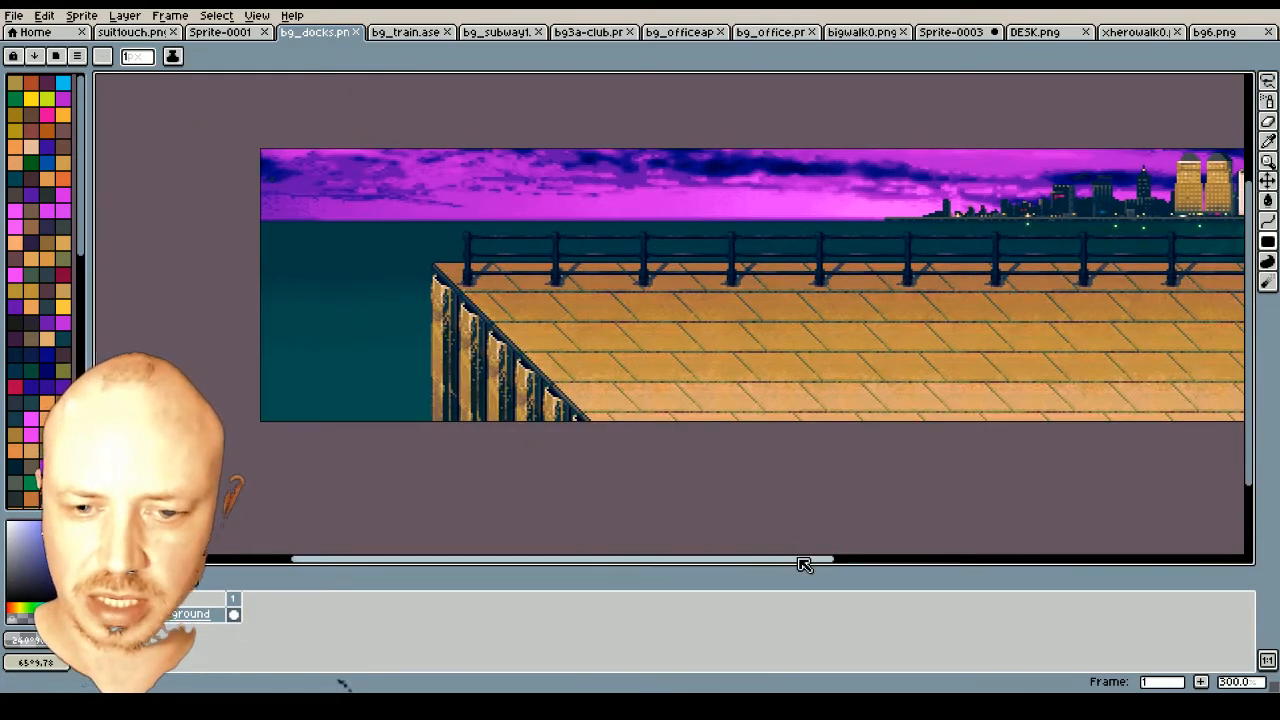
{"action": "left_click_drag", "start_coordinate": [803, 559], "coordinate": [994, 559]}
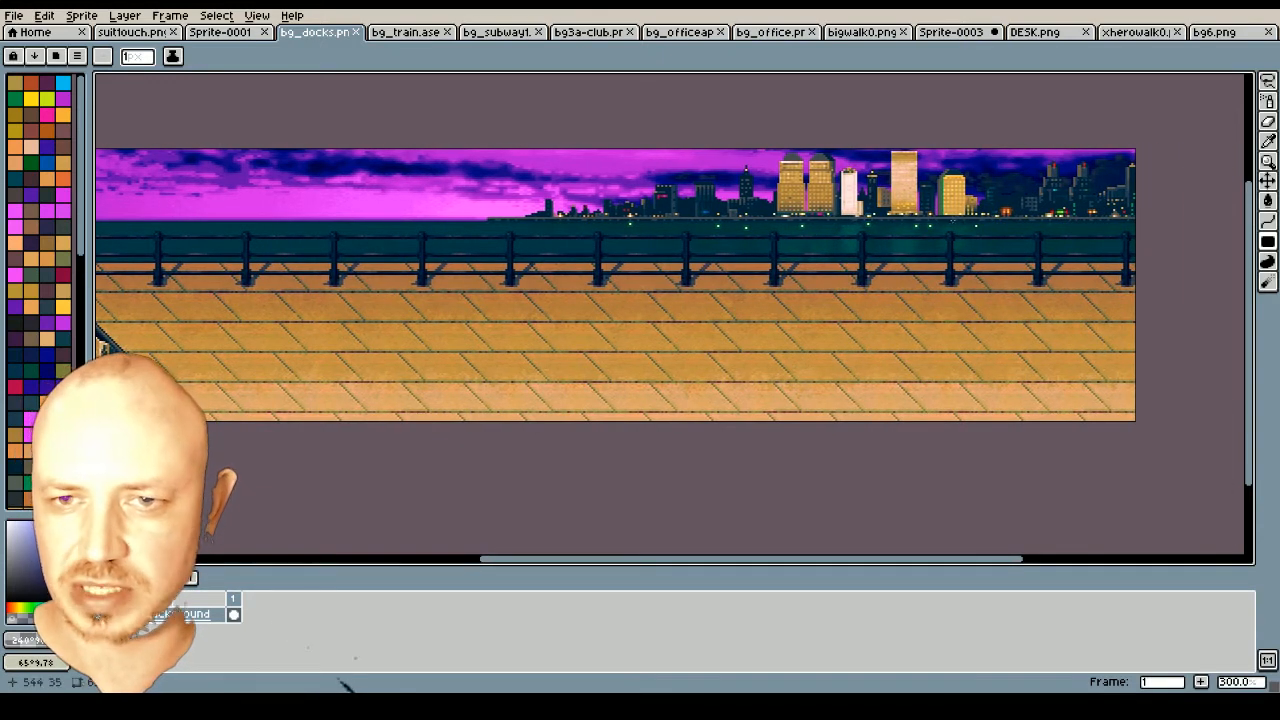
{"action": "left_click", "coordinate": [1142, 34]}
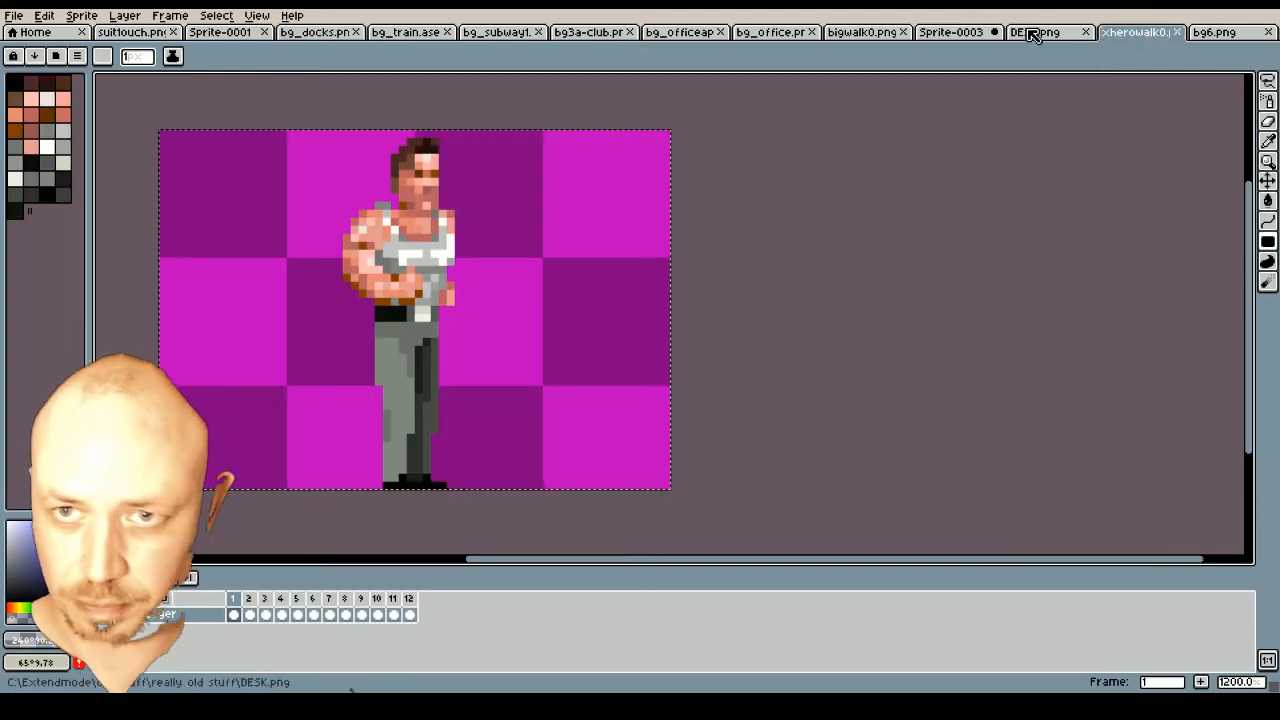
{"action": "left_click", "coordinate": [970, 36]}
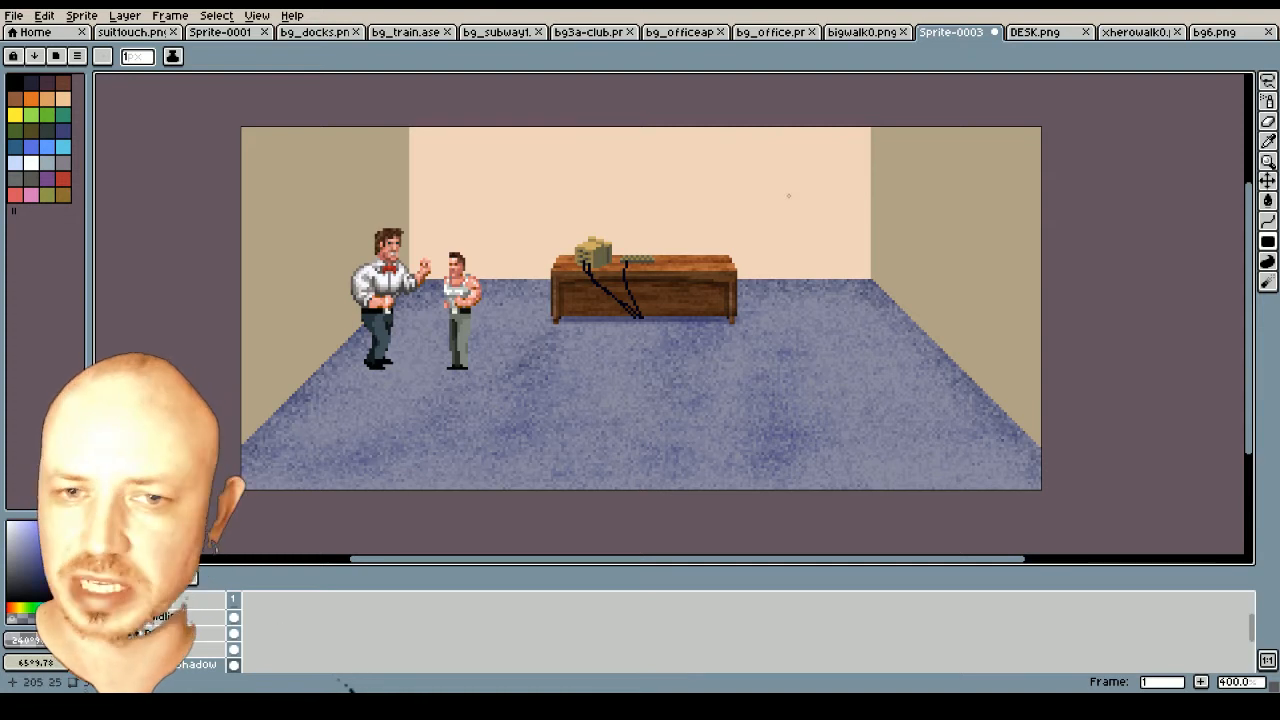
Add a new layer beneath the Desk layer and name it Windows
{"action": "scroll", "coordinate": [718, 208], "scroll_direction": "up", "scroll_amount": 1}
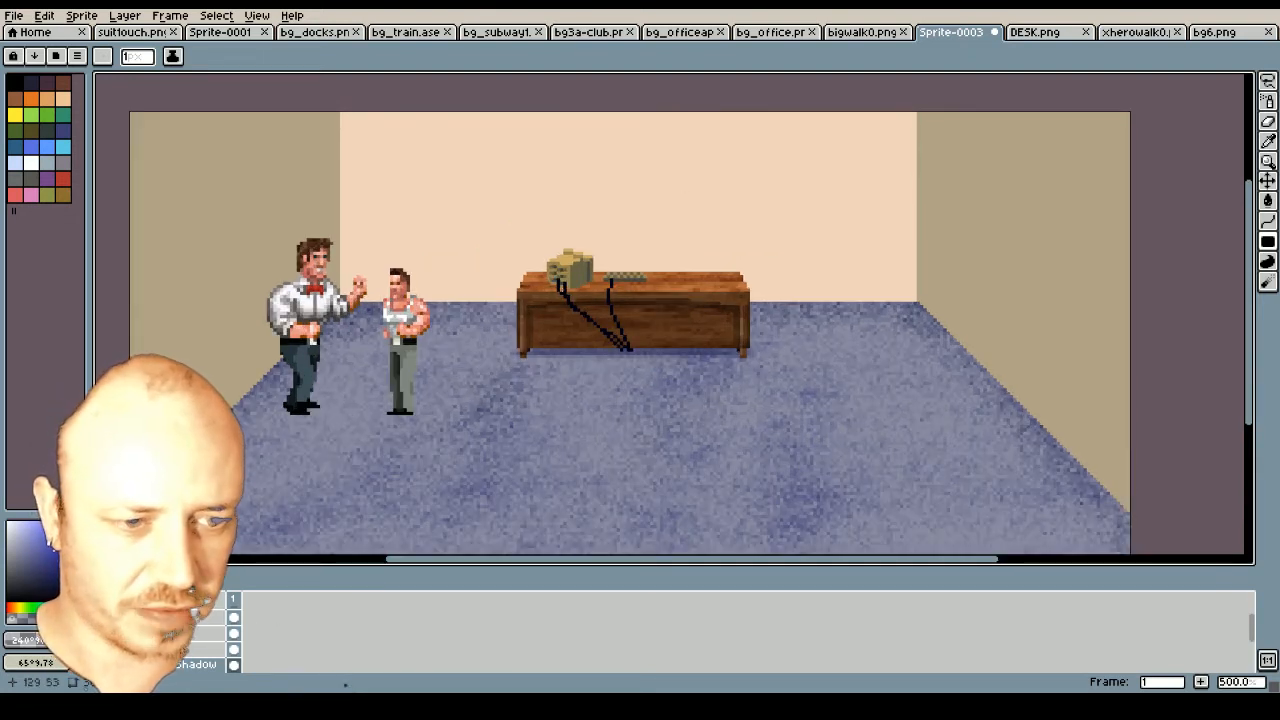
{"action": "scroll", "coordinate": [199, 650], "scroll_direction": "up", "scroll_amount": 1}
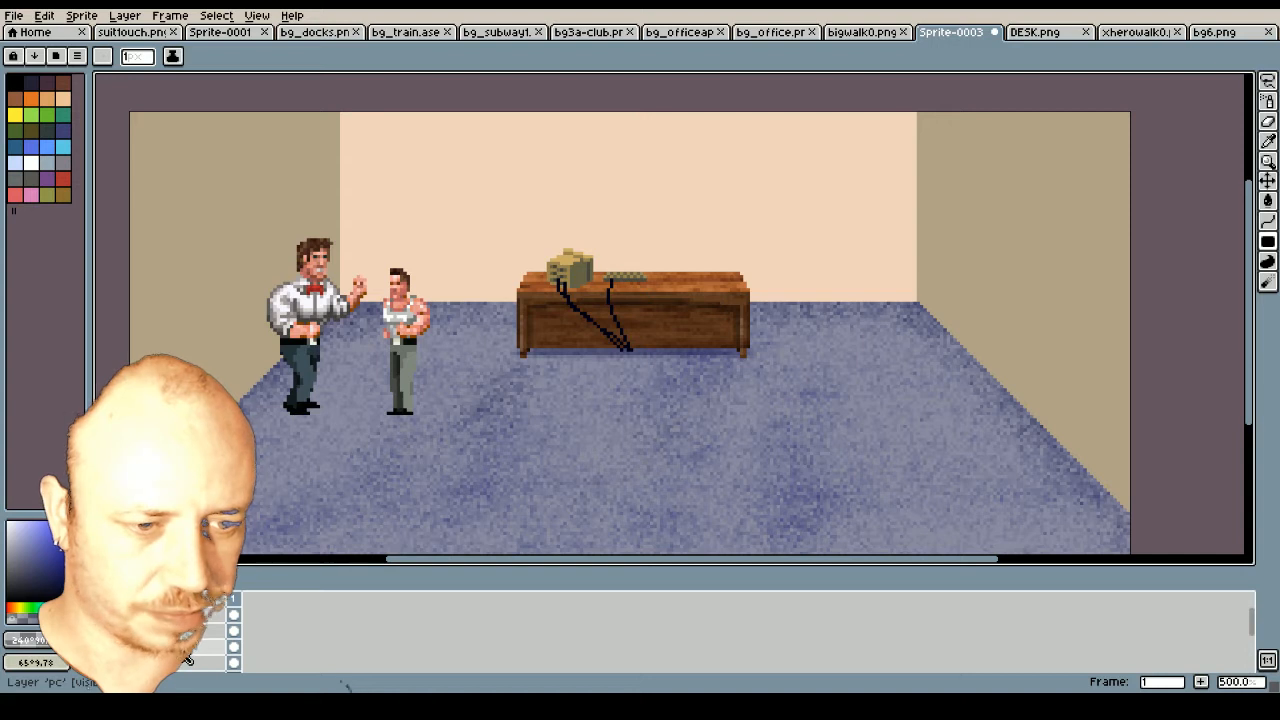
{"action": "scroll", "coordinate": [186, 656], "scroll_direction": "down", "scroll_amount": 1}
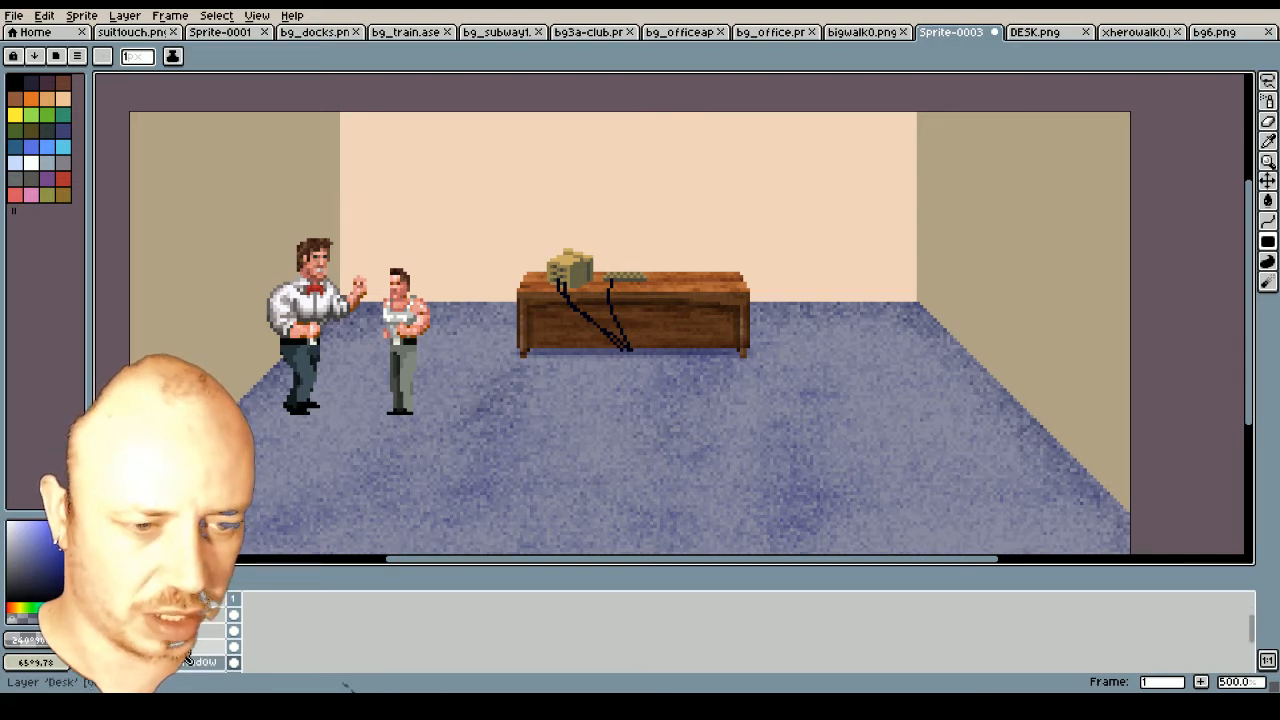
{"action": "scroll", "coordinate": [186, 667], "scroll_direction": "down", "scroll_amount": 1}
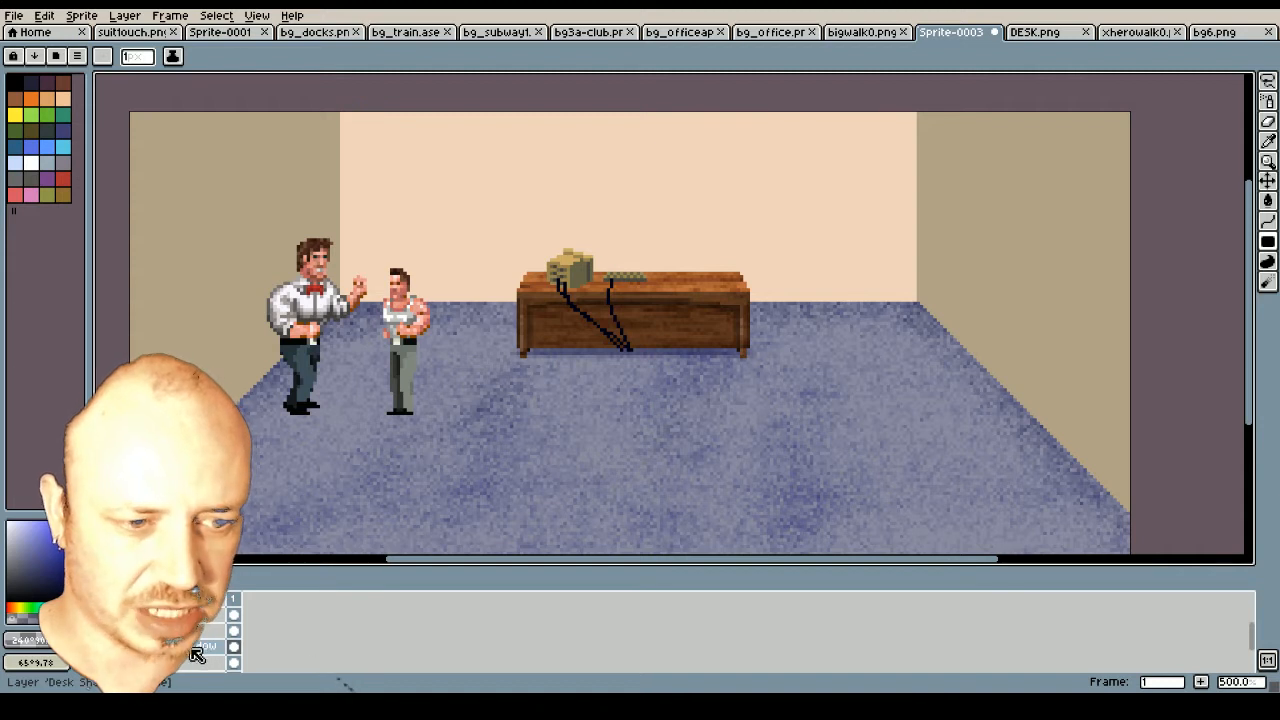
{"action": "right_click", "coordinate": [195, 653]}
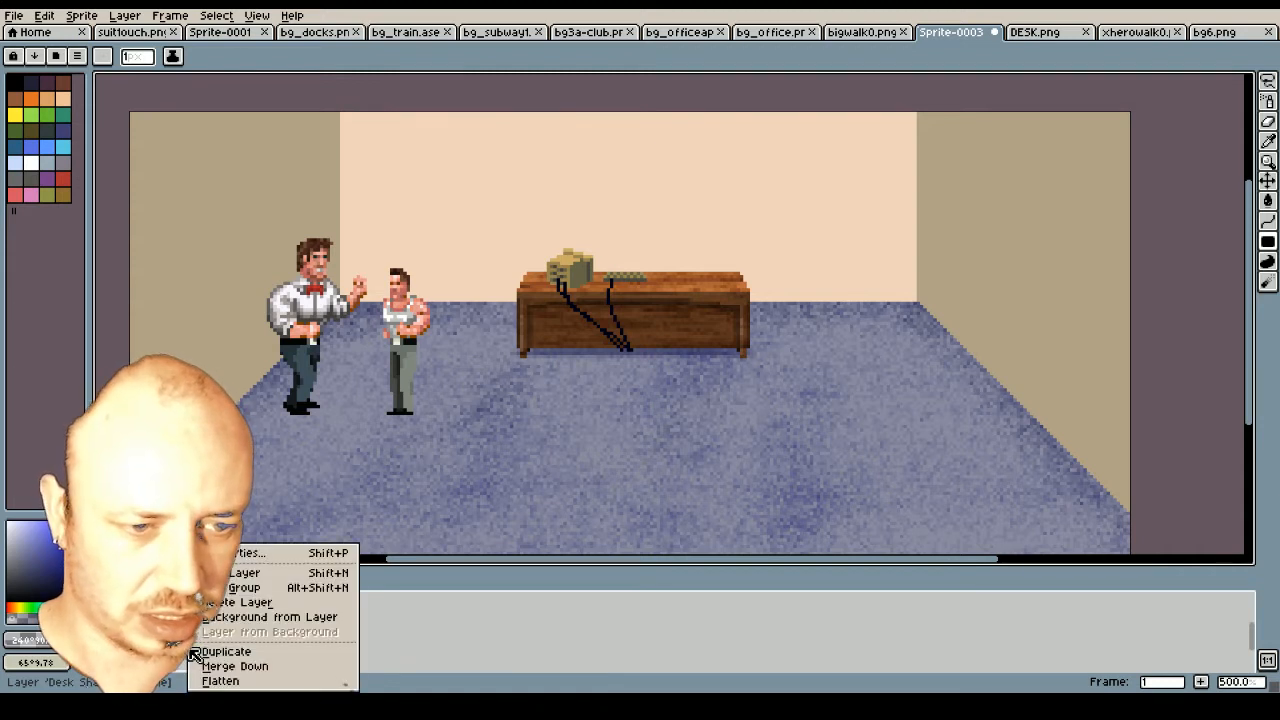
{"action": "left_click", "coordinate": [249, 585]}
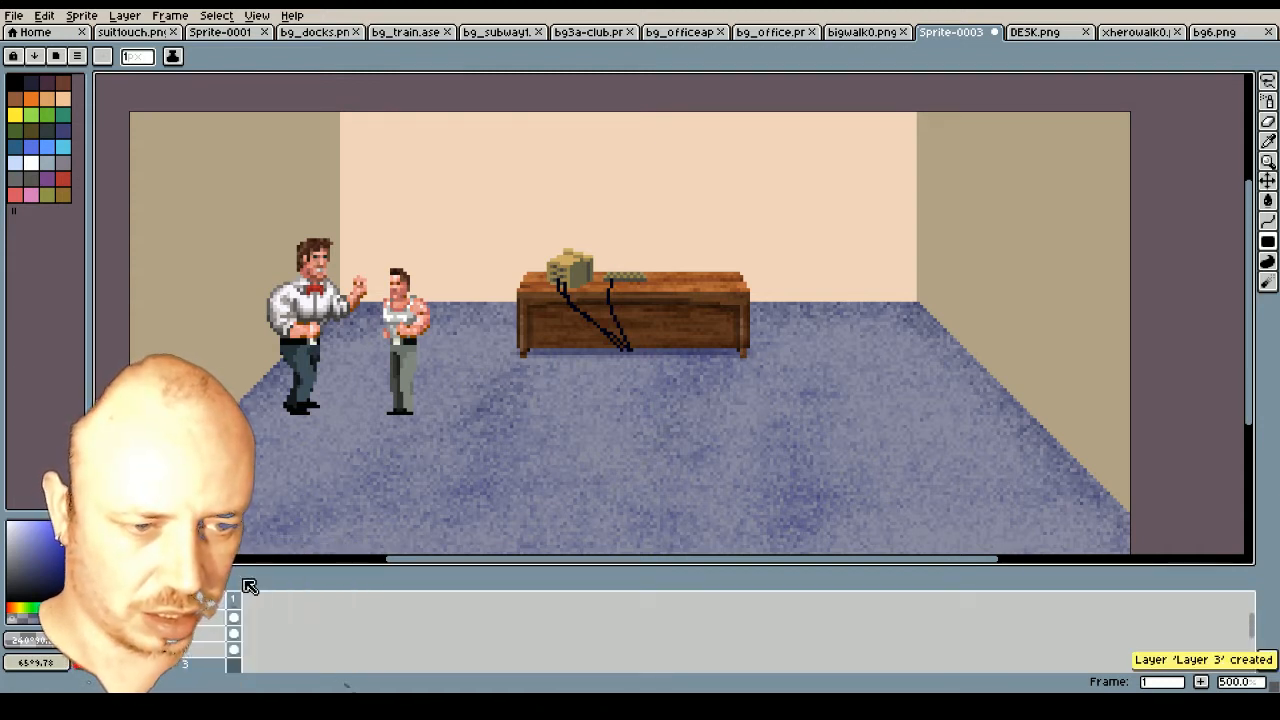
{"action": "key", "text": "q"}
{"action": "key", "text": "e"}
{"action": "key", "text": "w"}
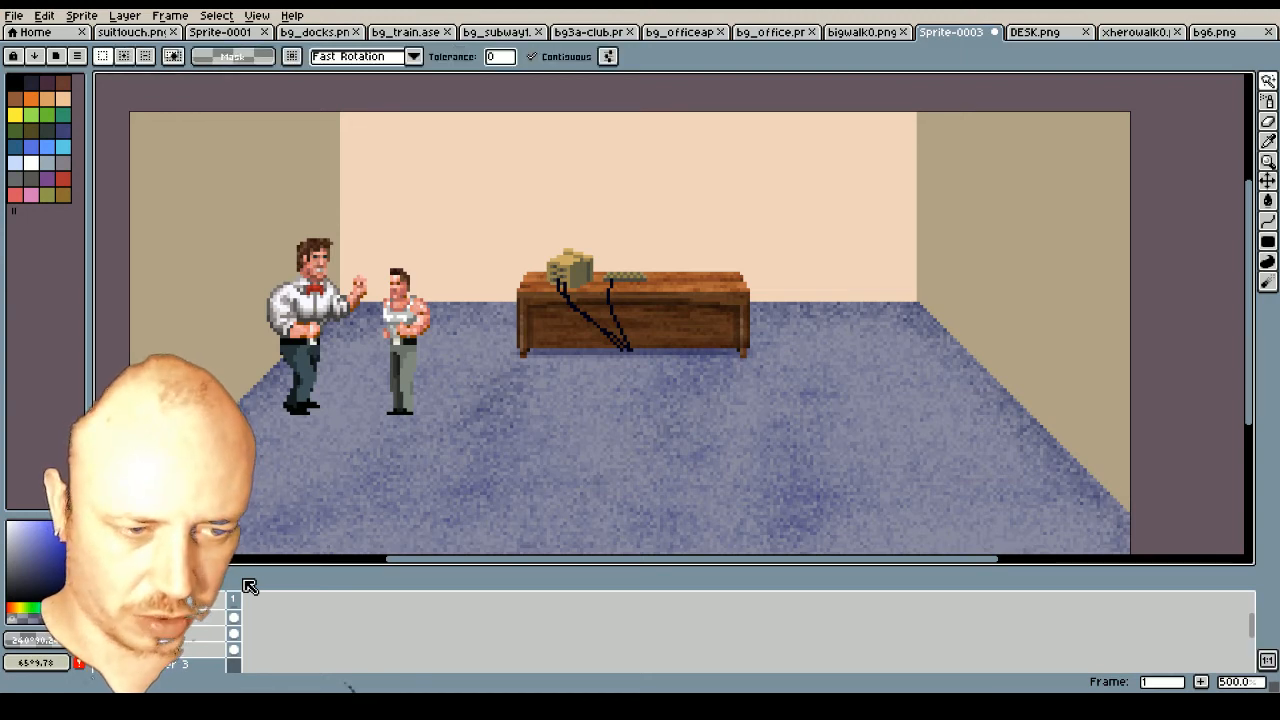
{"action": "double_click", "coordinate": [204, 671]}
{"action": "type", "text": "Windows"}
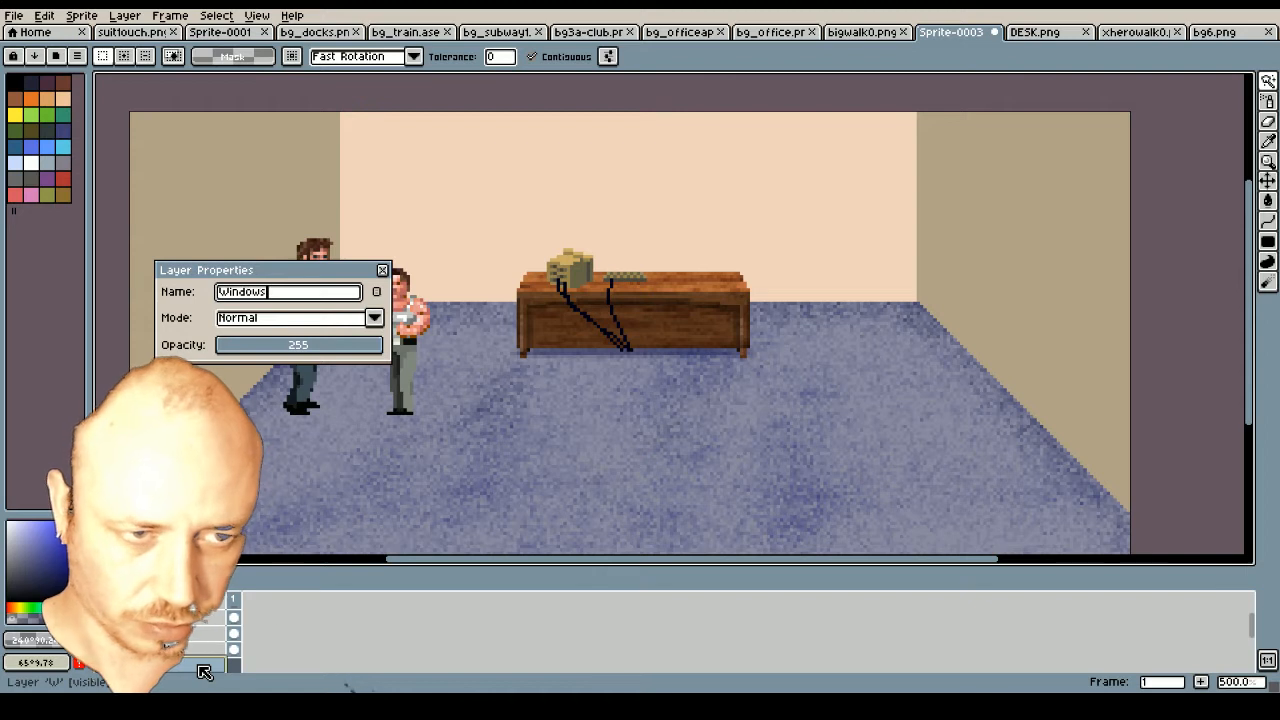
{"action": "key", "text": "Return"}
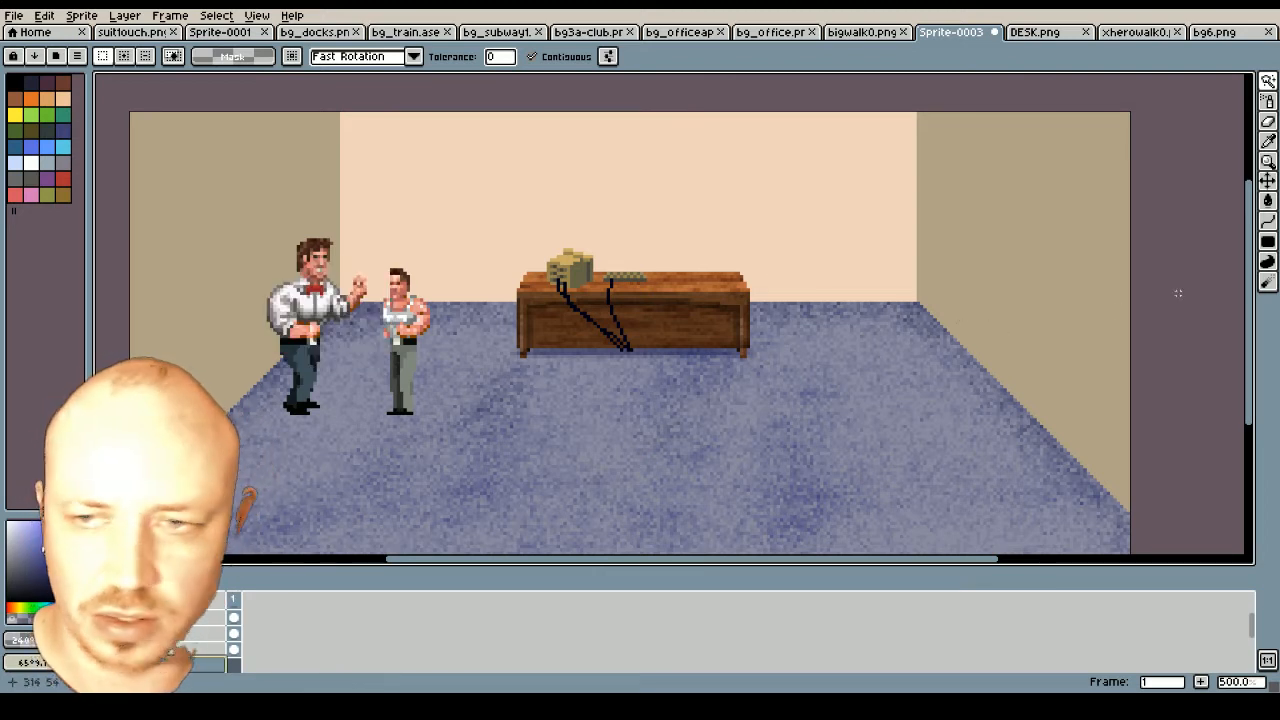
Draw a filled off-white window panel about 44 px tall on the back wall, with a black filled rectangle in its upper-left corner
{"action": "left_click", "coordinate": [1268, 244]}
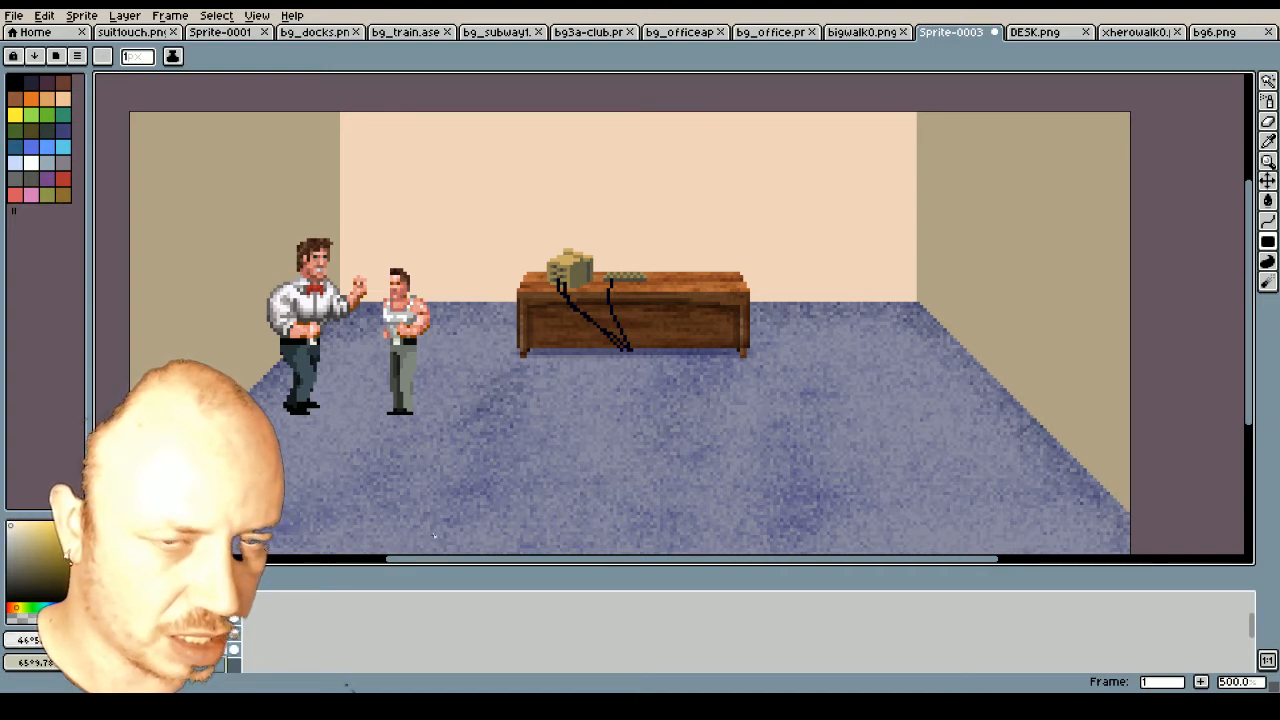
{"action": "scroll", "coordinate": [575, 113], "scroll_direction": "up", "scroll_amount": 1}
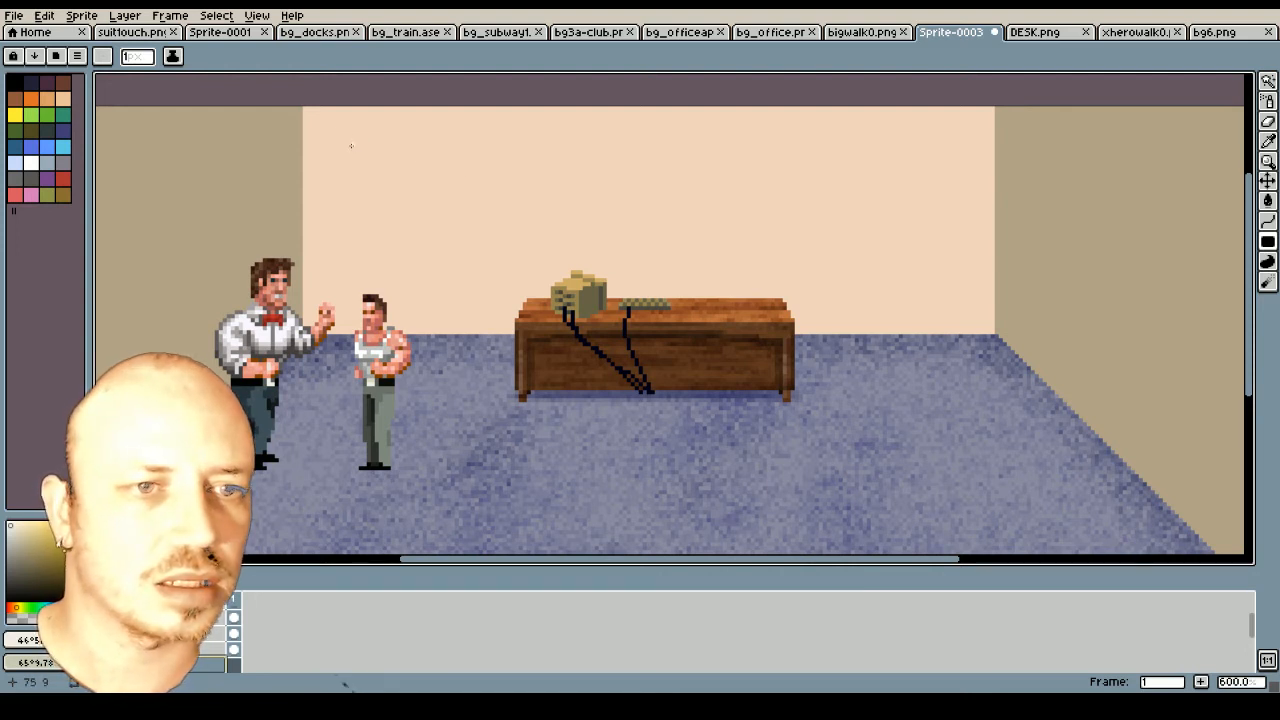
{"action": "left_click_drag", "start_coordinate": [350, 138], "coordinate": [609, 312]}
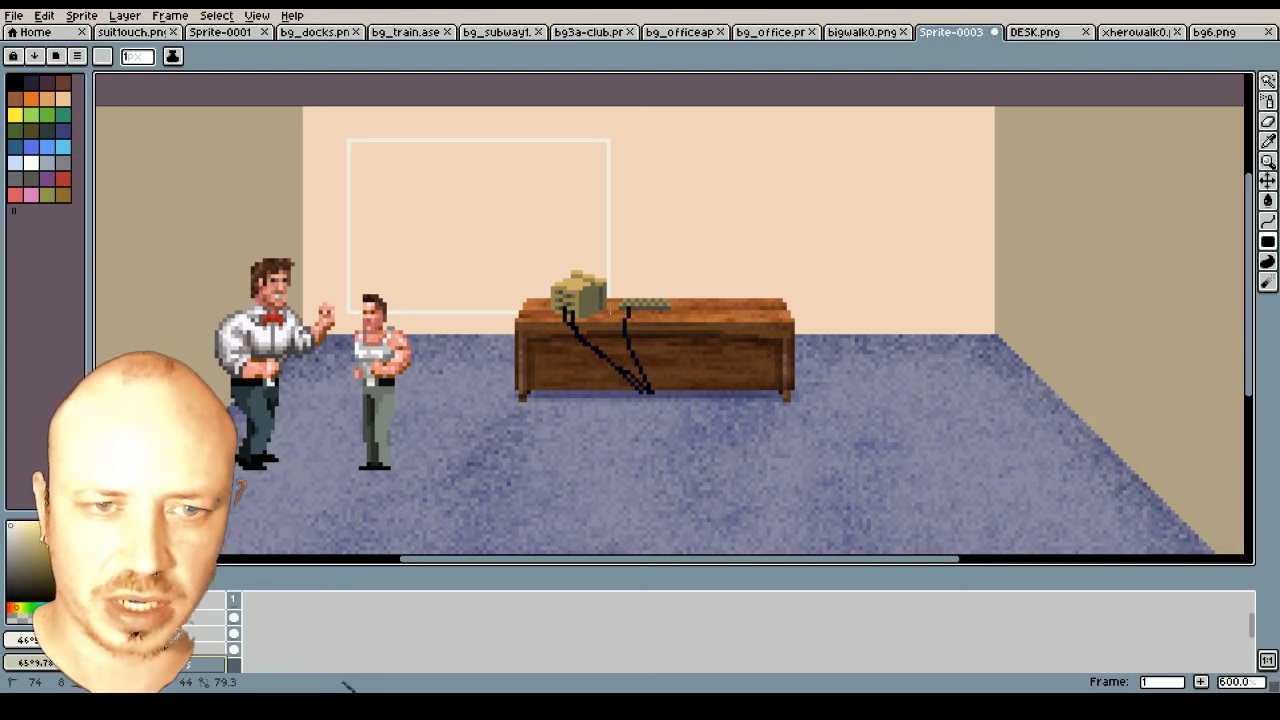
{"action": "left_click", "coordinate": [561, 224]}
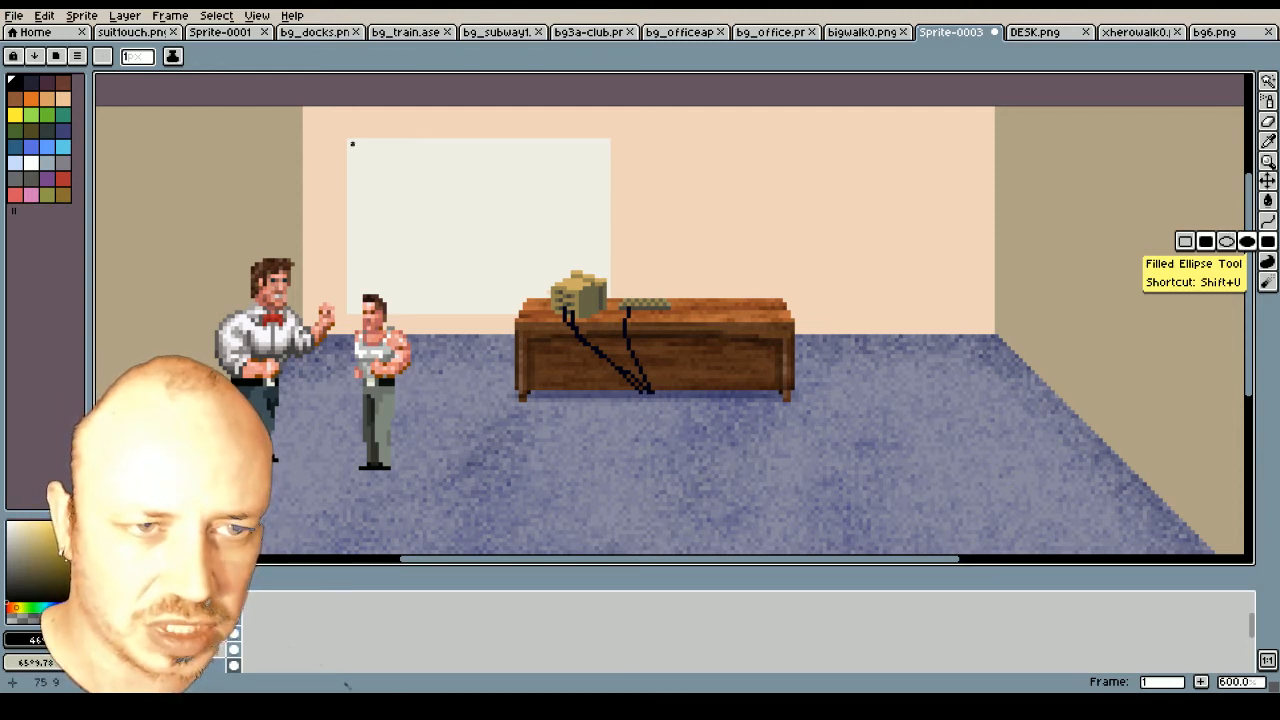
{"action": "left_click_drag", "start_coordinate": [352, 144], "coordinate": [482, 262]}
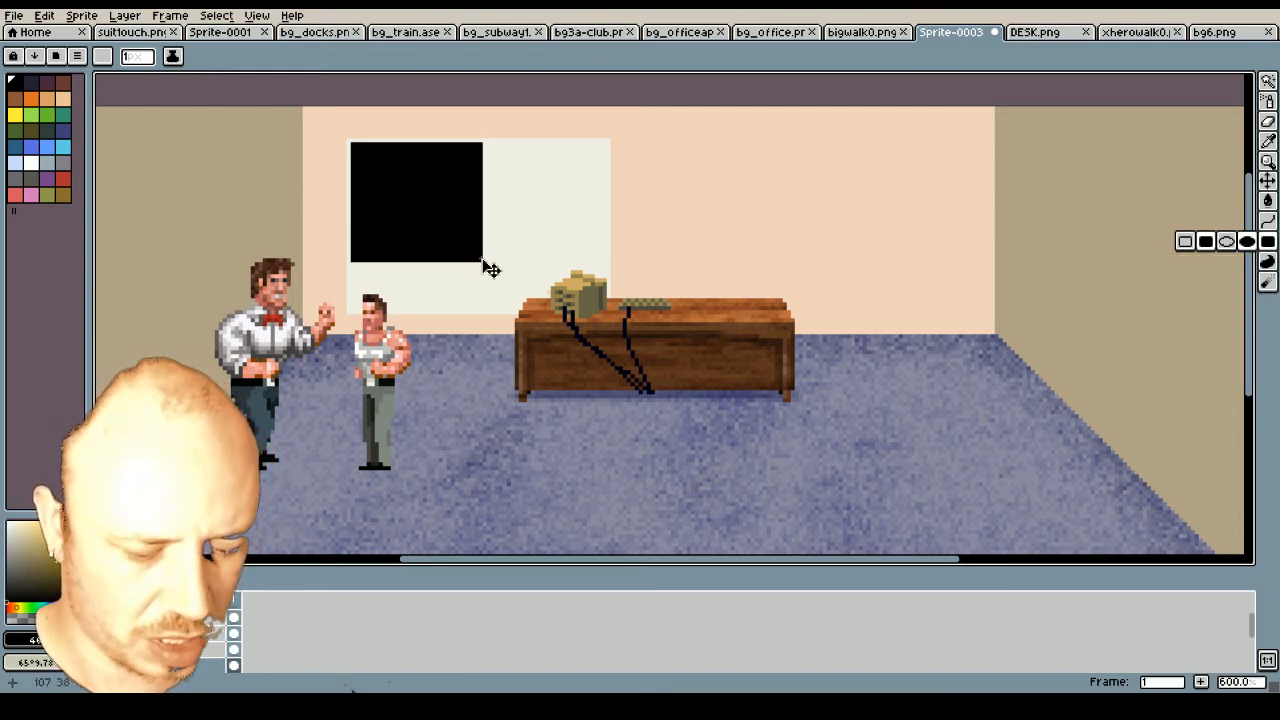
Undo the small black rectangle and draw a larger one that fills the off-white window panel, leaving a thin frame around it
{"action": "key", "text": "ctrl+z"}
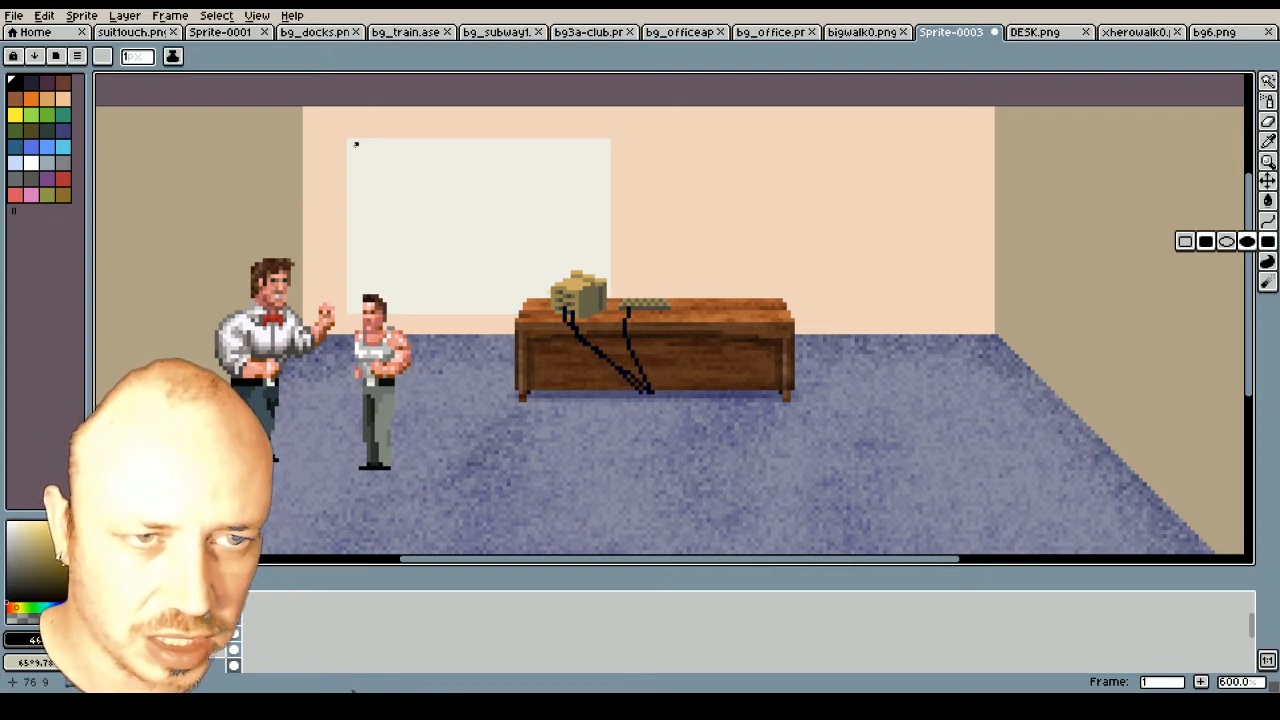
{"action": "left_click_drag", "start_coordinate": [355, 145], "coordinate": [605, 300]}
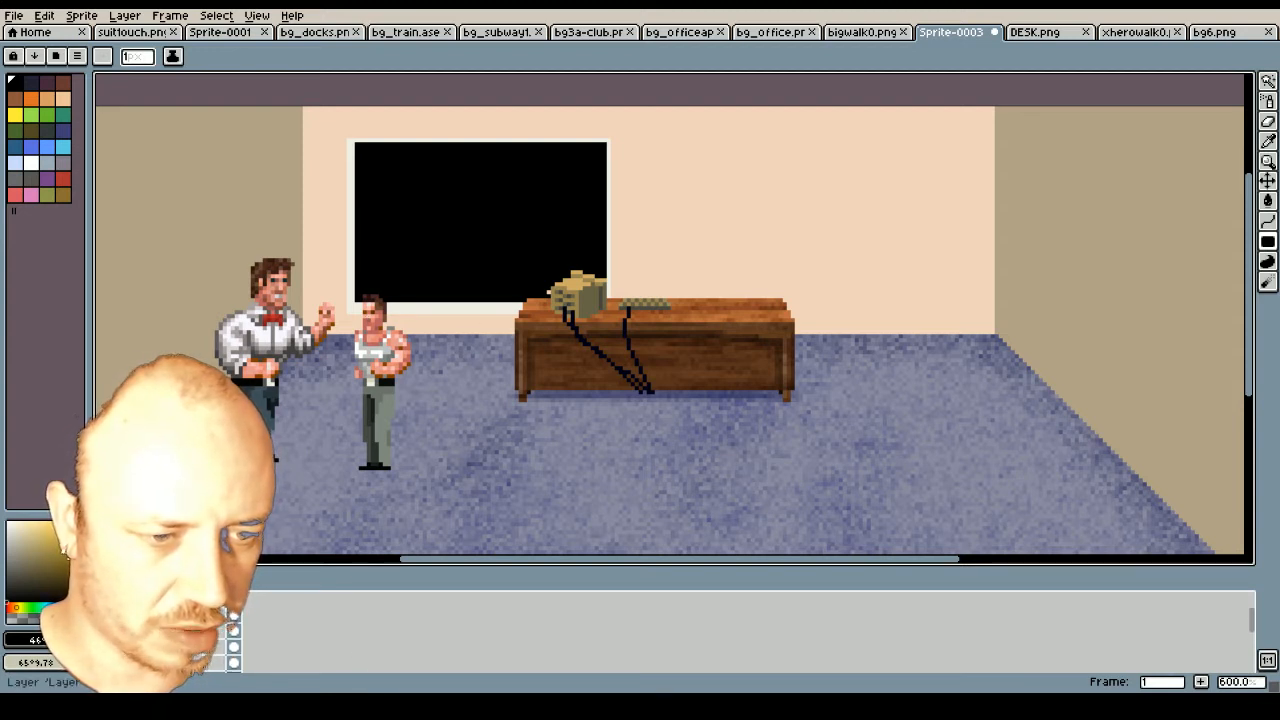
Select the two character sprites with a rectangular marquee and move them to the right of the desk
{"action": "left_click", "coordinate": [1251, 85]}
{"action": "left_click", "coordinate": [1164, 81]}
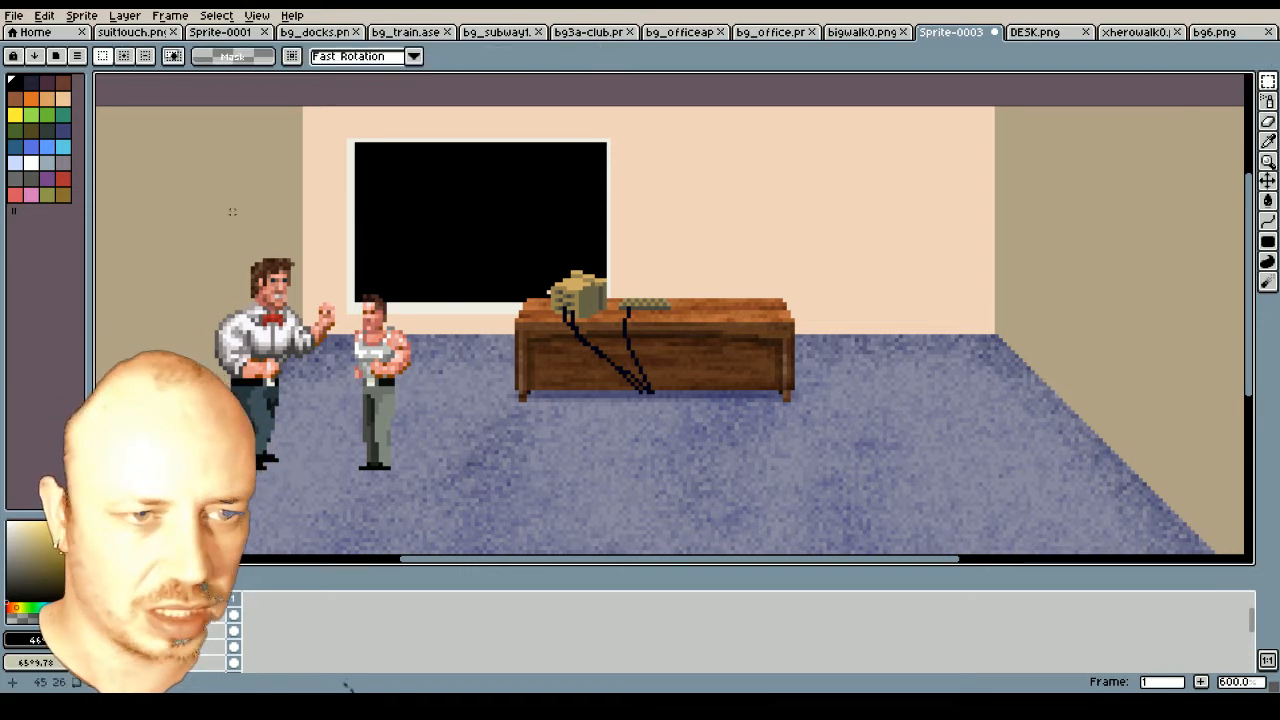
{"action": "left_click_drag", "start_coordinate": [212, 218], "coordinate": [476, 477]}
{"action": "left_click_drag", "start_coordinate": [400, 429], "coordinate": [817, 414]}
{"action": "key", "text": "ctrl+z"}
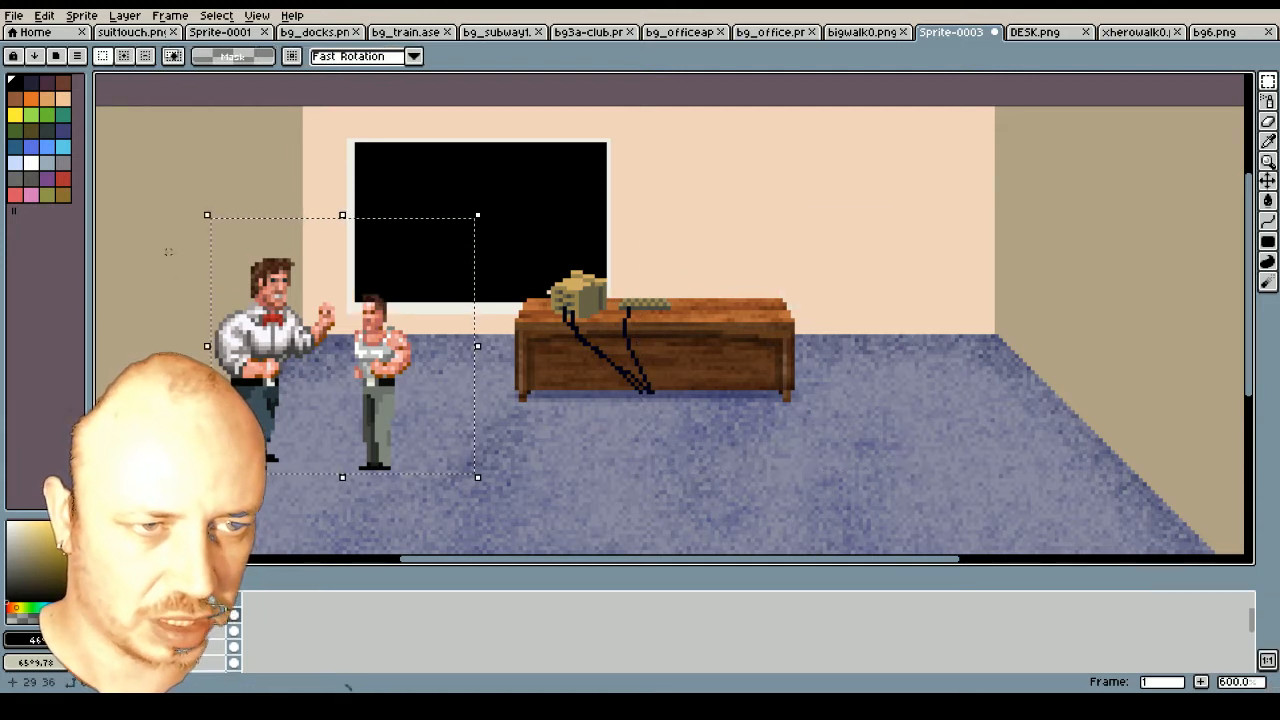
{"action": "left_click", "coordinate": [160, 226]}
{"action": "mouse_move", "coordinate": [188, 204]}
{"action": "left_mouse_down"}
{"action": "mouse_move", "coordinate": [200, 241]}
{"action": "mouse_move", "coordinate": [448, 463]}
{"action": "mouse_move", "coordinate": [441, 480]}
{"action": "mouse_move", "coordinate": [177, 220]}
{"action": "left_mouse_up"}
{"action": "mouse_move", "coordinate": [271, 339]}
{"action": "left_mouse_down"}
{"action": "mouse_move", "coordinate": [792, 360]}
{"action": "mouse_move", "coordinate": [912, 341]}
{"action": "mouse_move", "coordinate": [913, 291]}
{"action": "left_mouse_up"}
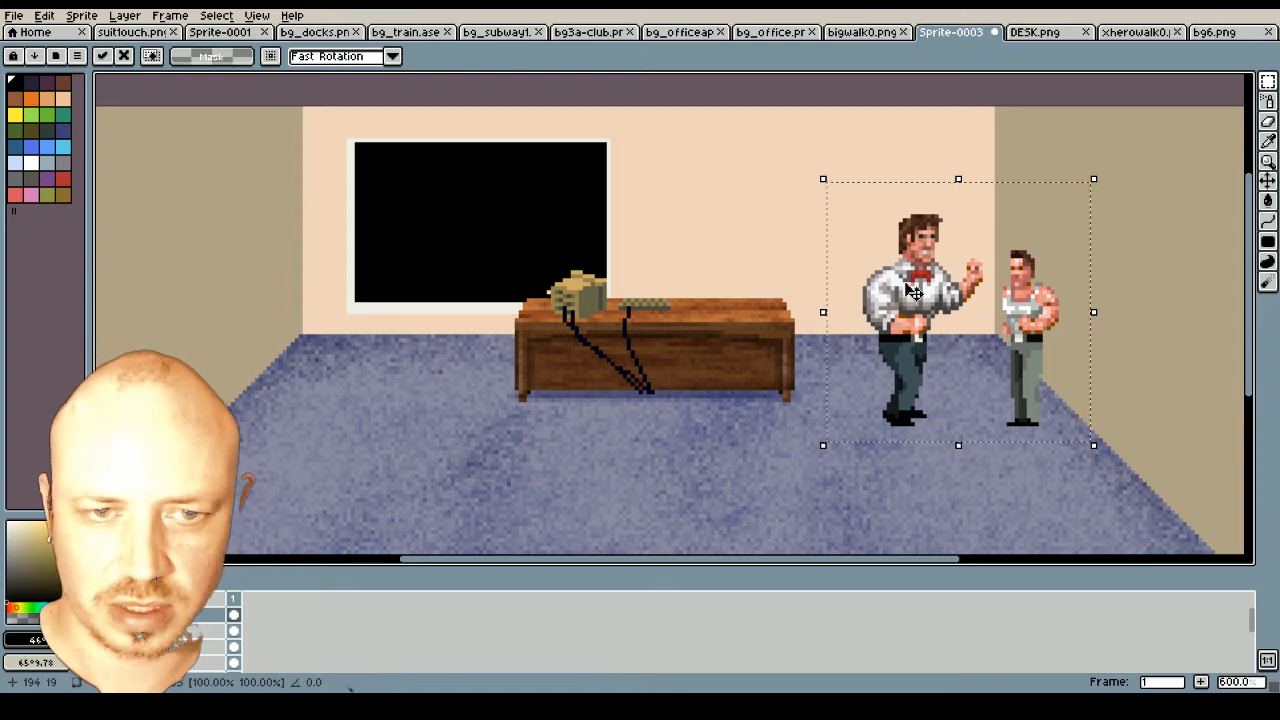
{"action": "left_click", "coordinate": [669, 227]}
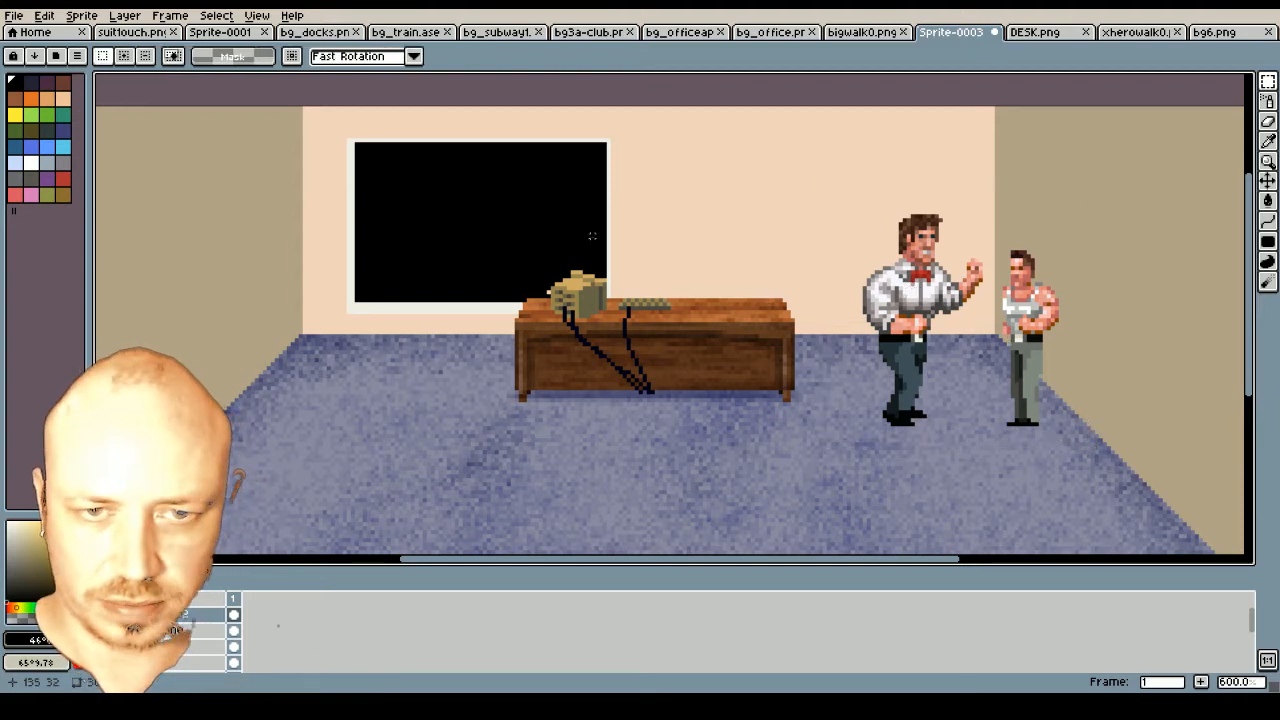
Set the drawing colour to a dark semi-transparent tone and choose the Line tool for shading the window frame
{"action": "scroll", "coordinate": [530, 268], "scroll_direction": "up", "scroll_amount": 1}
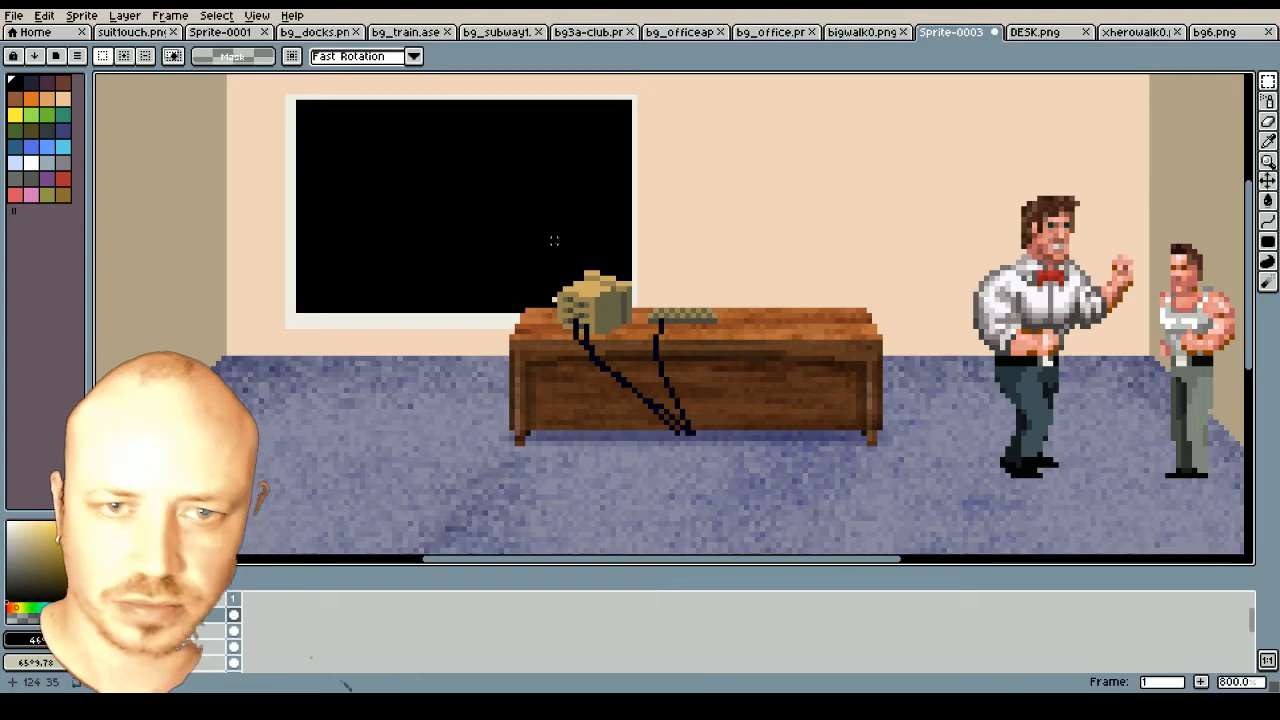
{"action": "scroll", "coordinate": [469, 267], "scroll_direction": "up", "scroll_amount": 1}
{"action": "scroll", "coordinate": [408, 271], "scroll_direction": "down", "scroll_amount": 1}
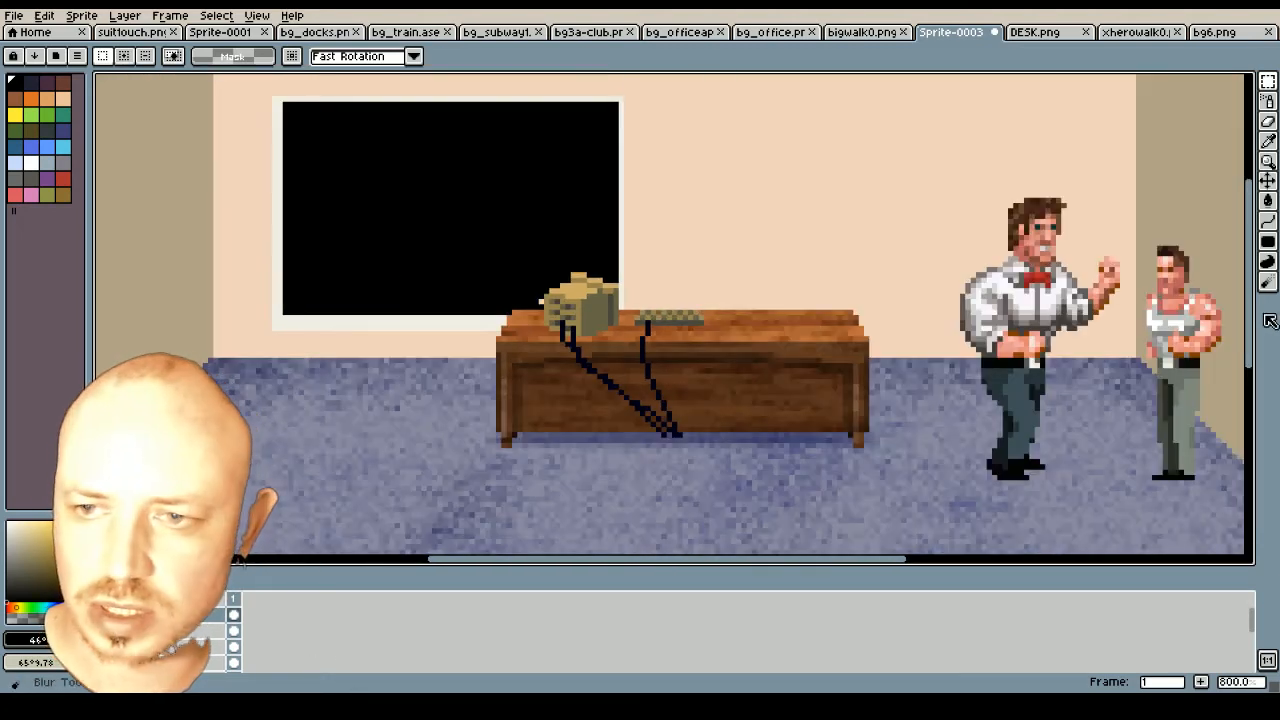
{"action": "left_click_drag", "start_coordinate": [1250, 325], "coordinate": [1247, 302]}
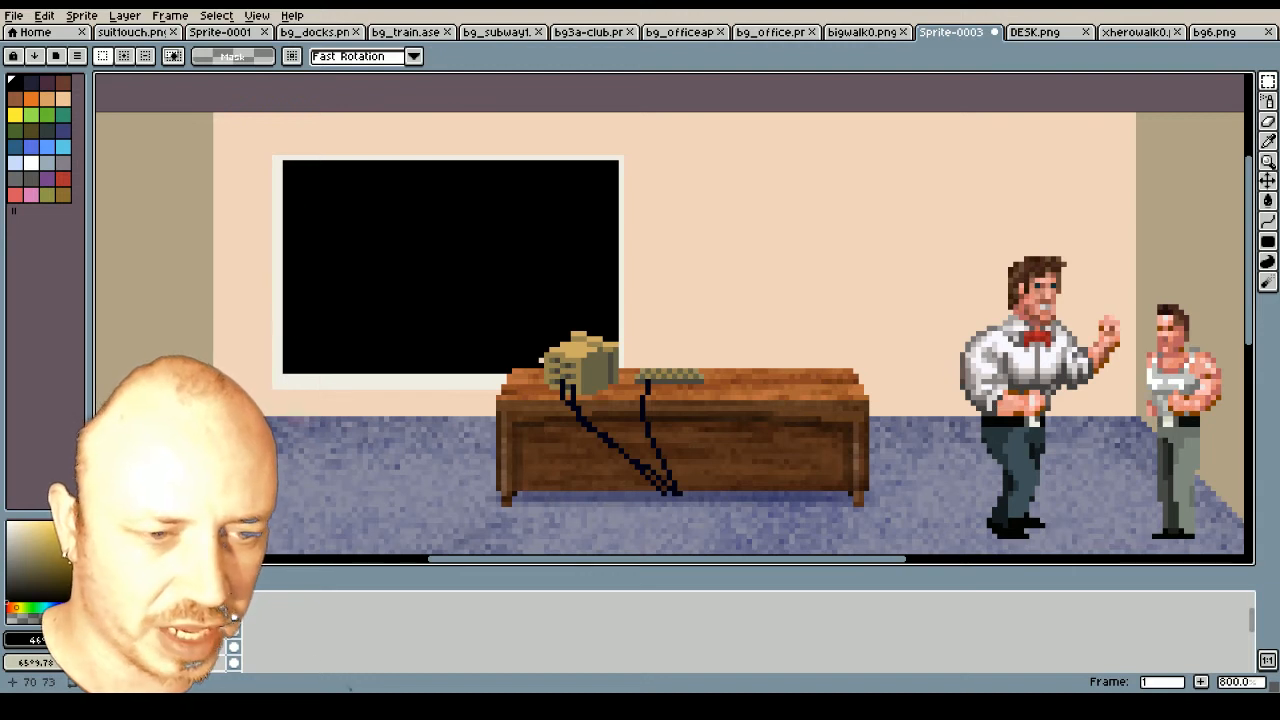
{"action": "left_click", "coordinate": [29, 540]}
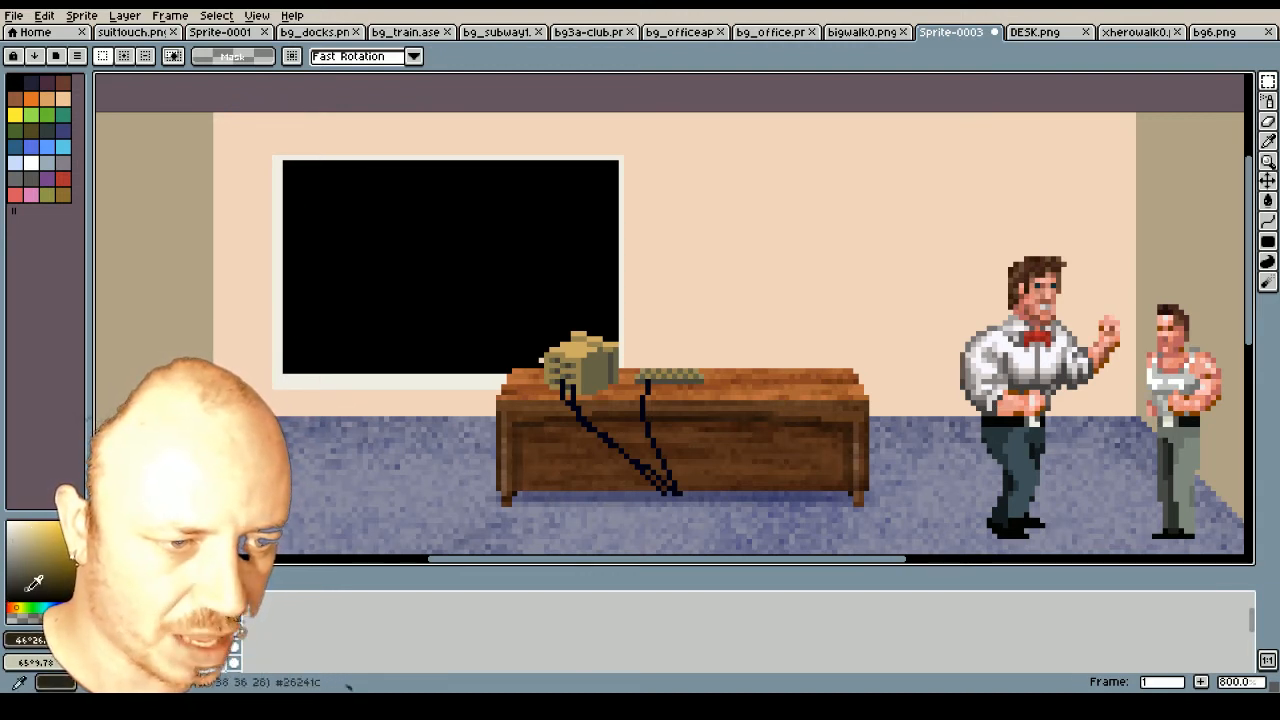
{"action": "left_click", "coordinate": [30, 588]}
{"action": "left_click", "coordinate": [23, 617]}
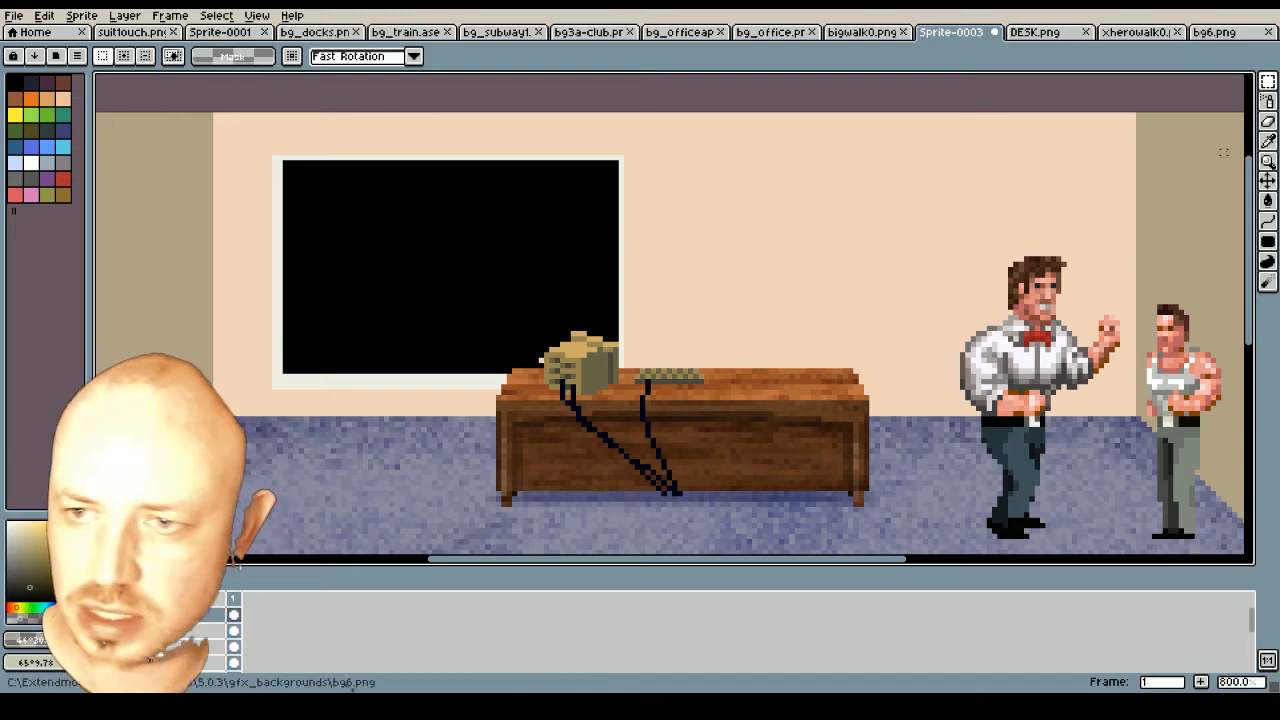
{"action": "left_click", "coordinate": [1268, 228]}
{"action": "left_click", "coordinate": [1226, 221]}
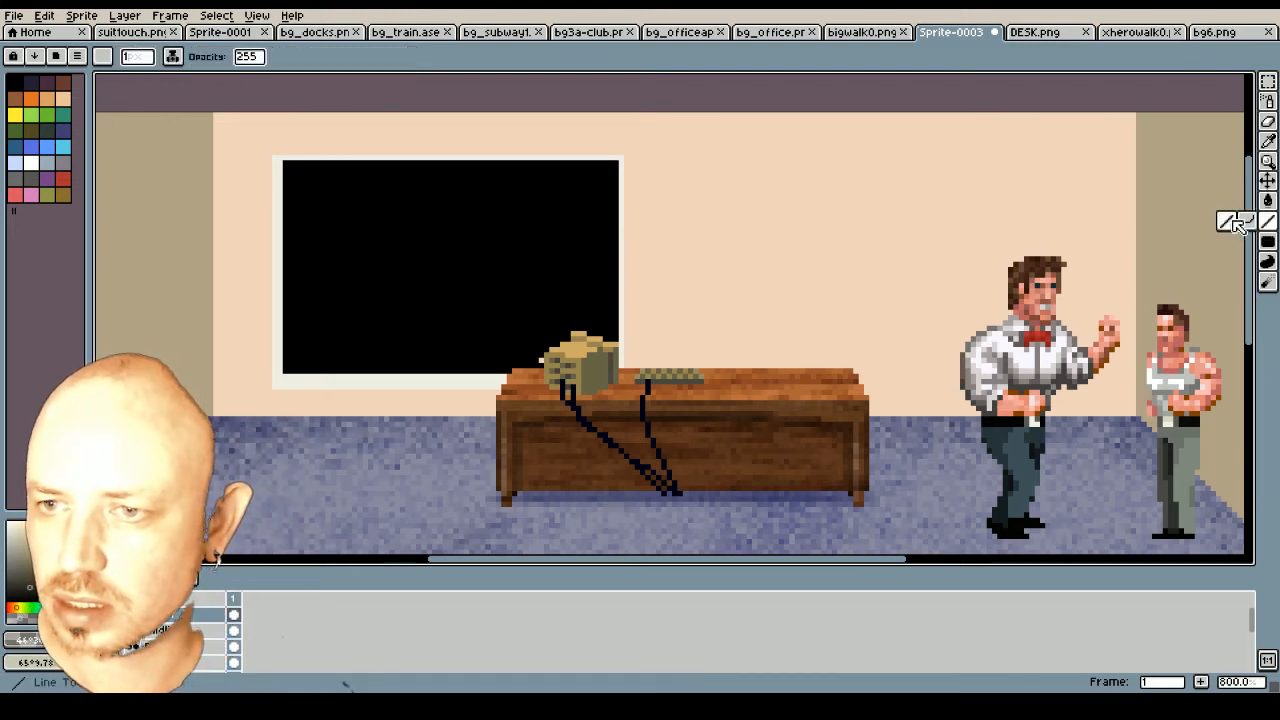
{"action": "scroll", "coordinate": [293, 216], "scroll_direction": "up", "scroll_amount": 2}
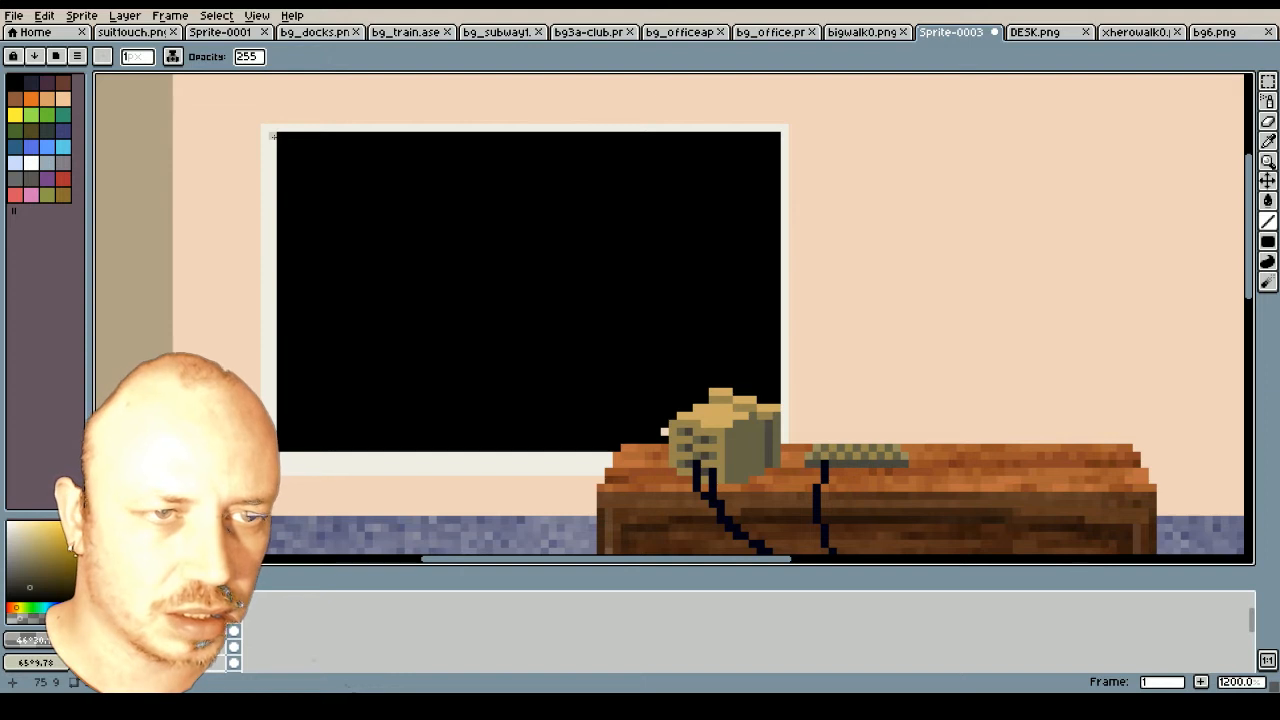
{"action": "left_click_drag", "start_coordinate": [273, 136], "coordinate": [270, 450]}
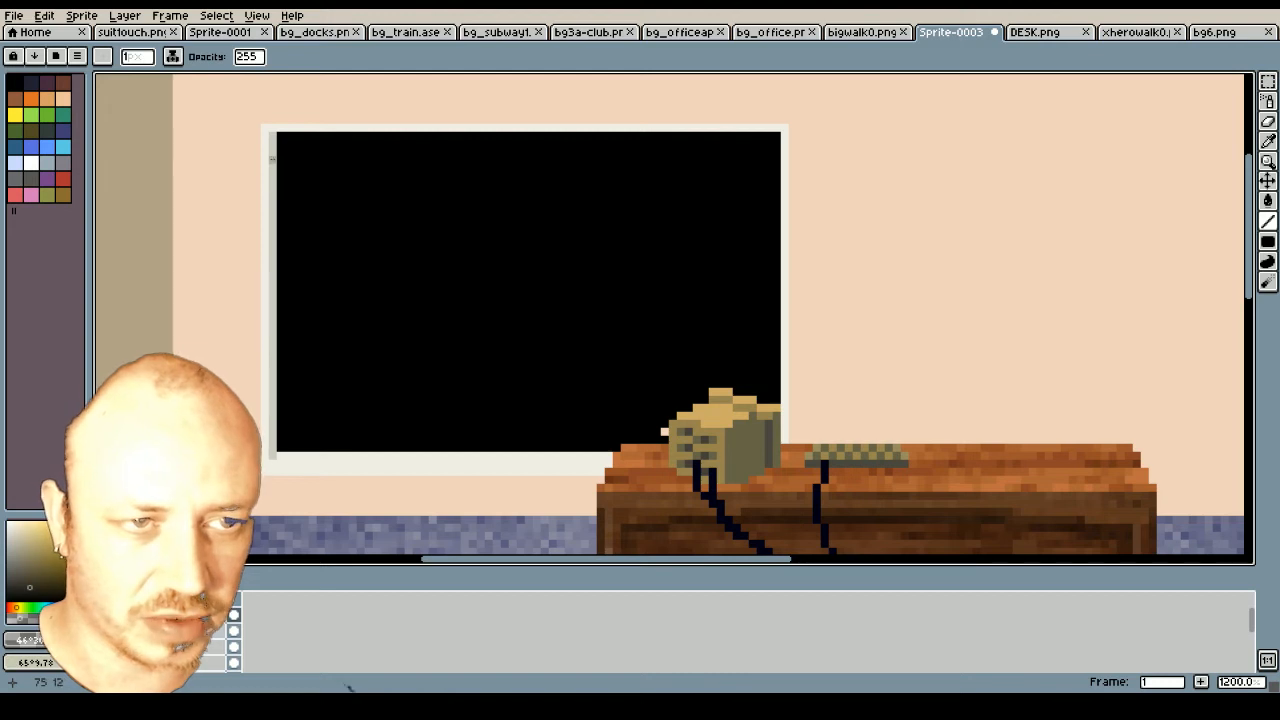
{"action": "left_click_drag", "start_coordinate": [273, 137], "coordinate": [275, 459]}
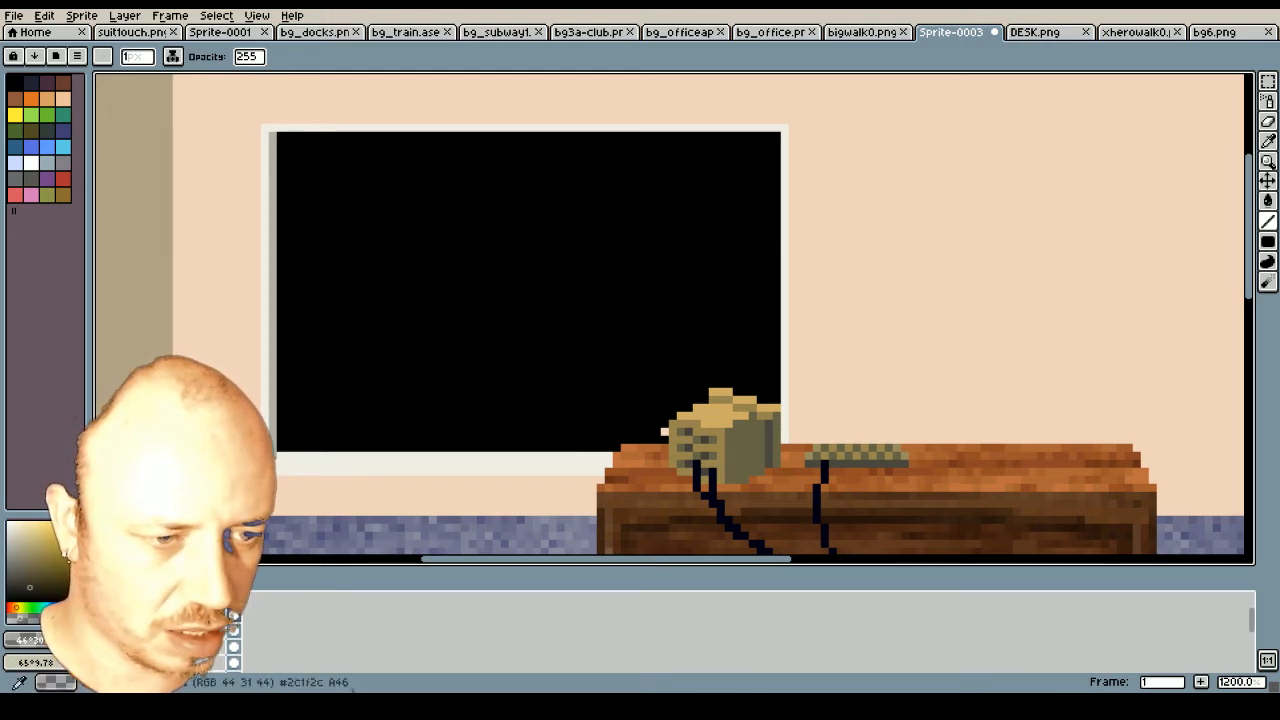
{"action": "left_click", "coordinate": [1268, 201]}
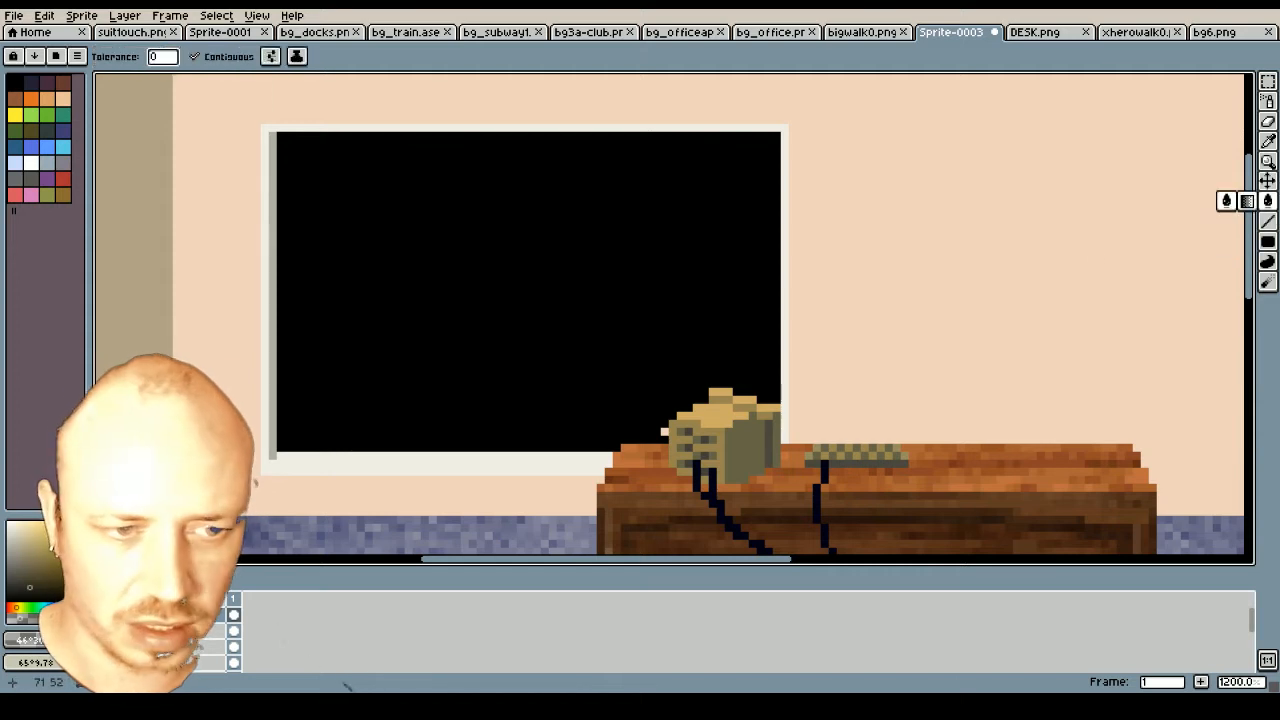
{"action": "left_click", "coordinate": [297, 475]}
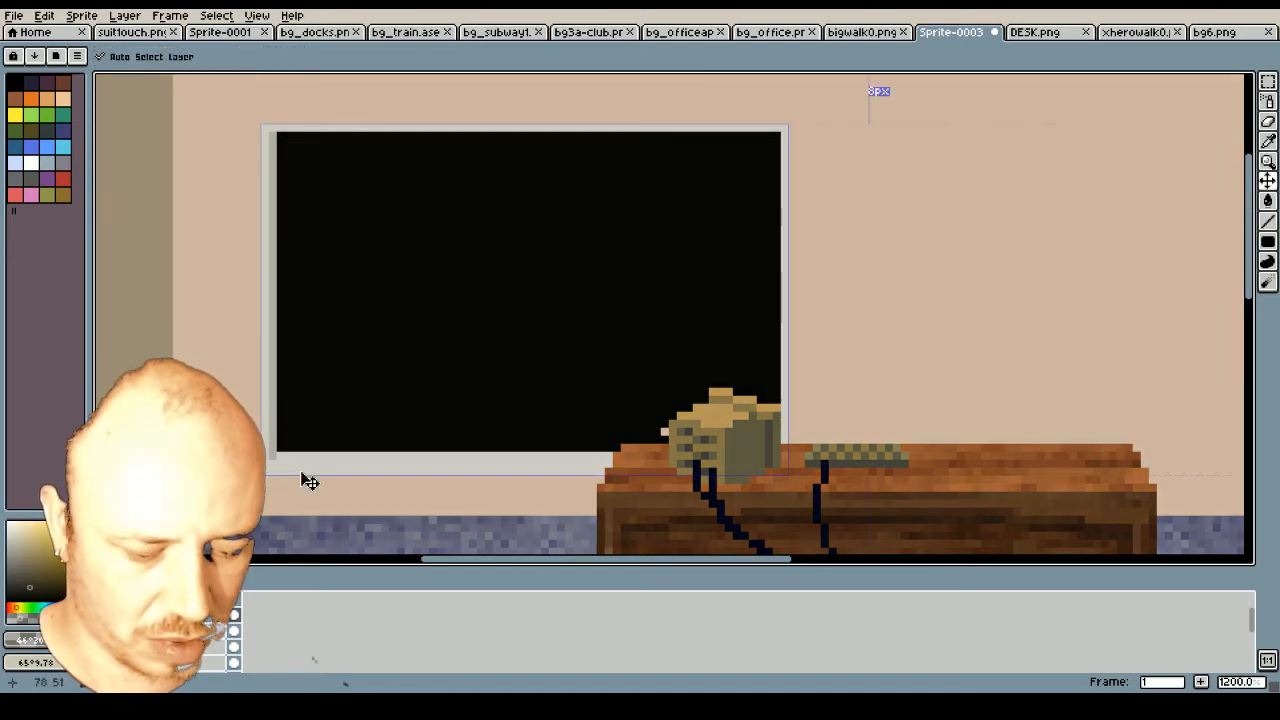
{"action": "key", "text": "ctrl+z"}
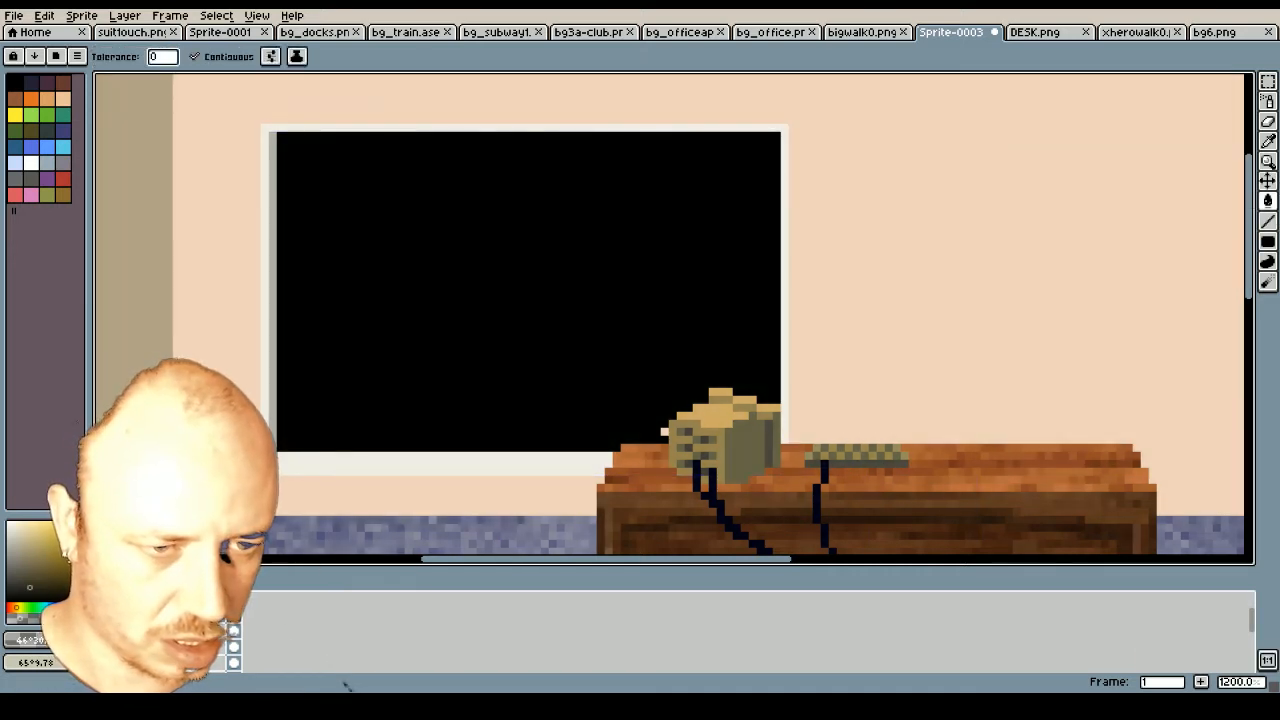
{"action": "key", "text": "ctrl+z"}
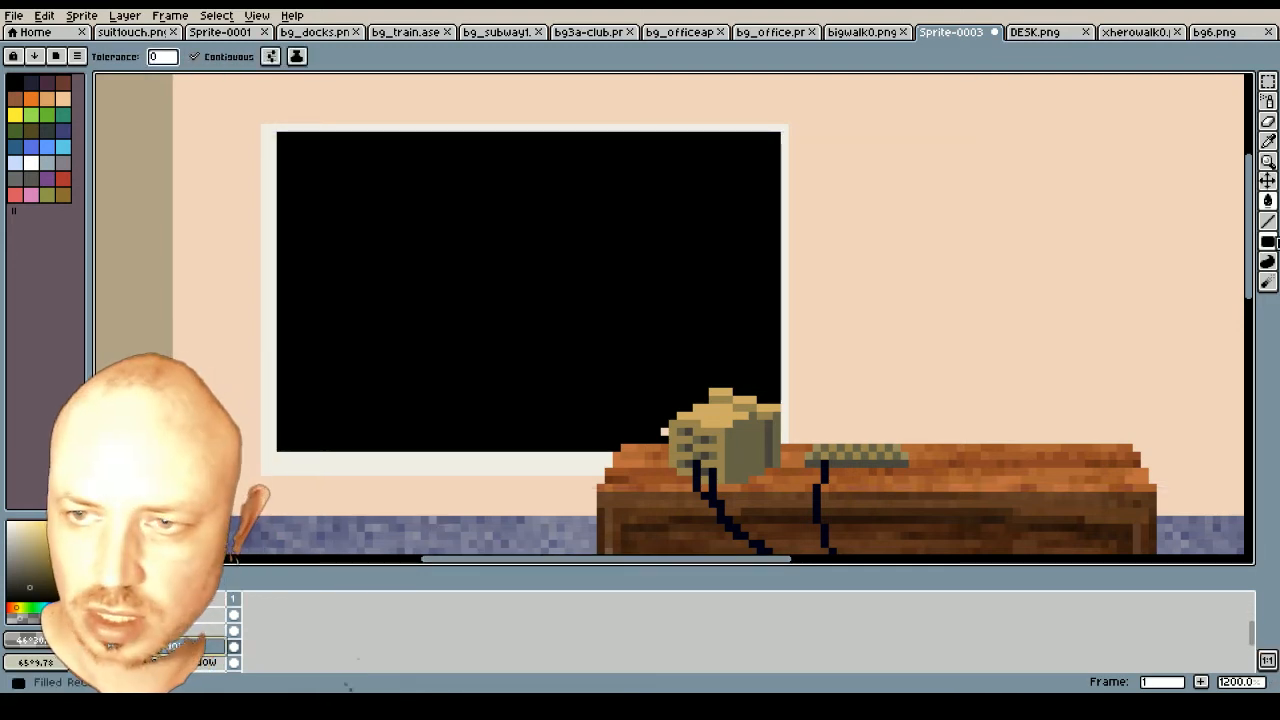
Draw a translucent dark shadow line down the window frame's left inner edge, going over it twice to deepen it
{"action": "left_click", "coordinate": [1268, 221]}
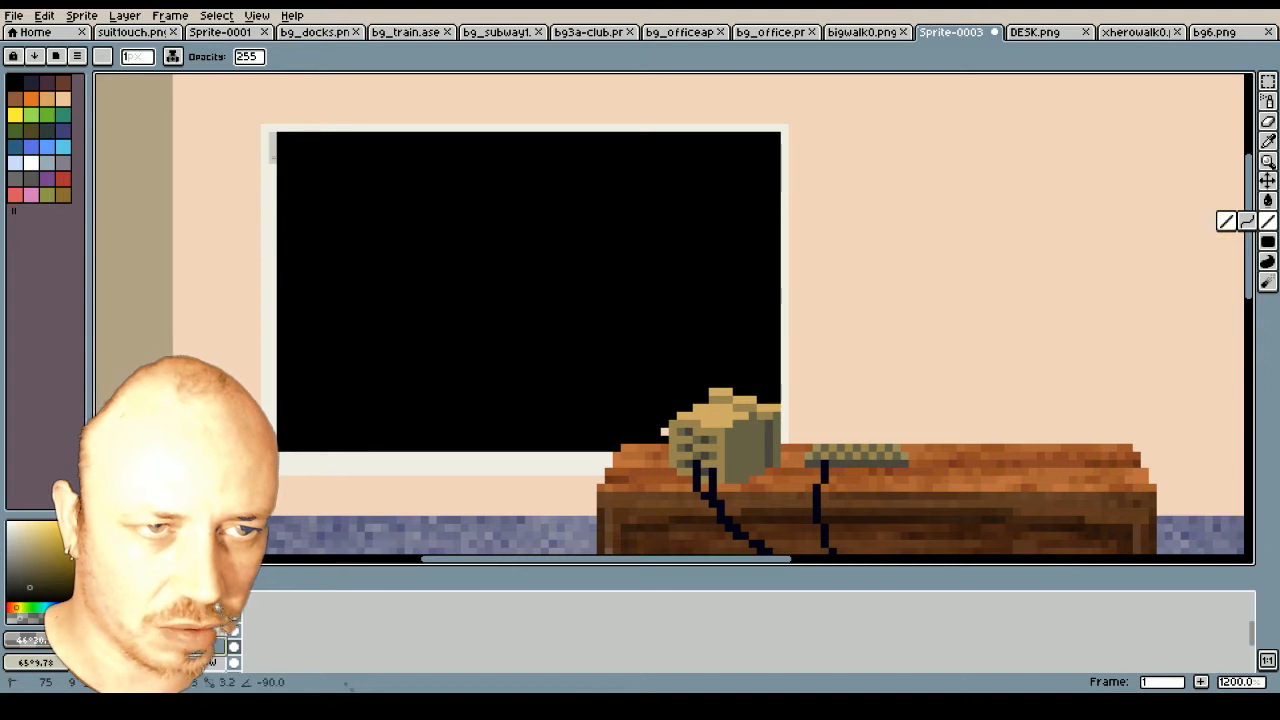
{"action": "left_click_drag", "start_coordinate": [273, 158], "coordinate": [273, 437]}
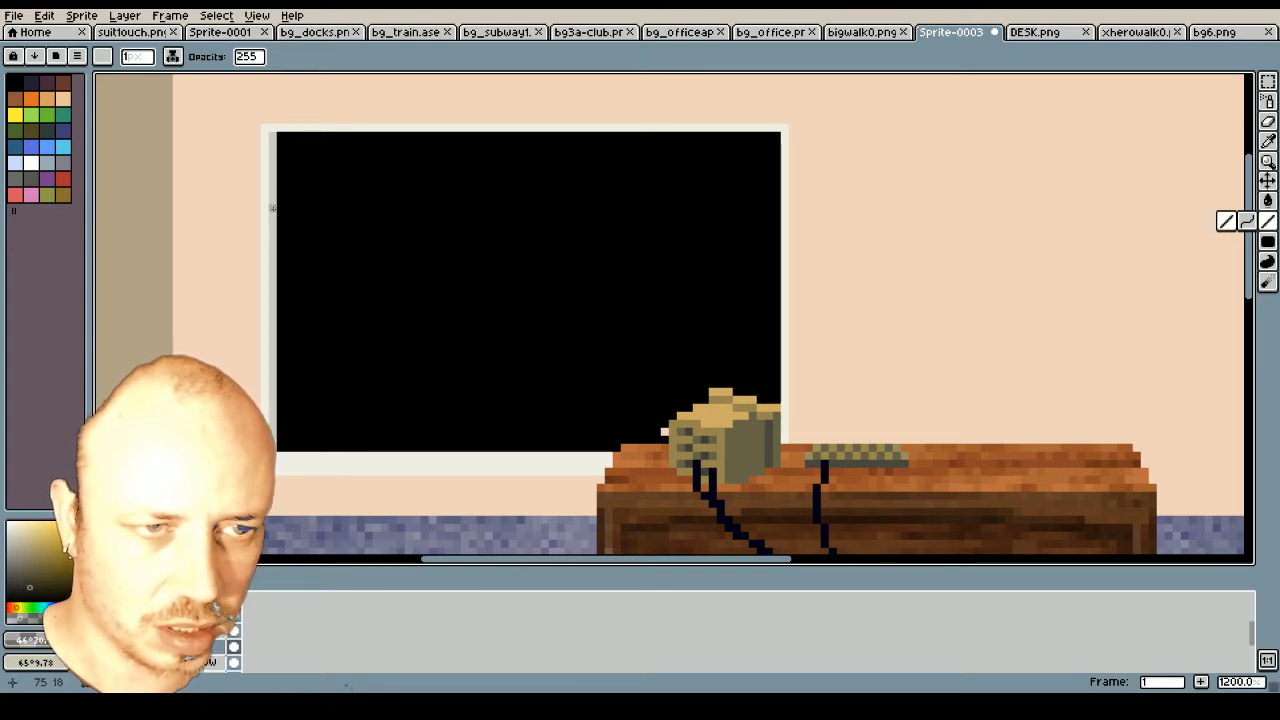
{"action": "left_click_drag", "start_coordinate": [273, 134], "coordinate": [272, 455]}
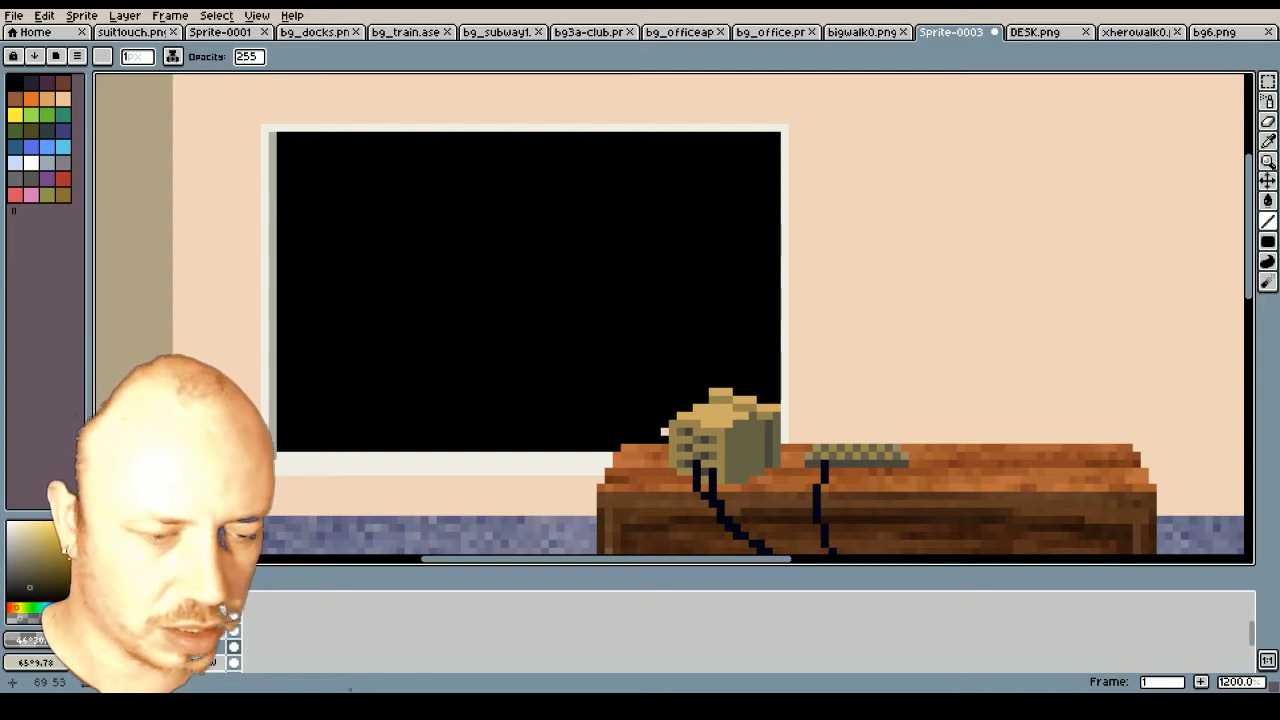
Fill the off-white window frame with the translucent dark tone at a reduced opacity to darken it slightly
{"action": "left_click", "coordinate": [1267, 200]}
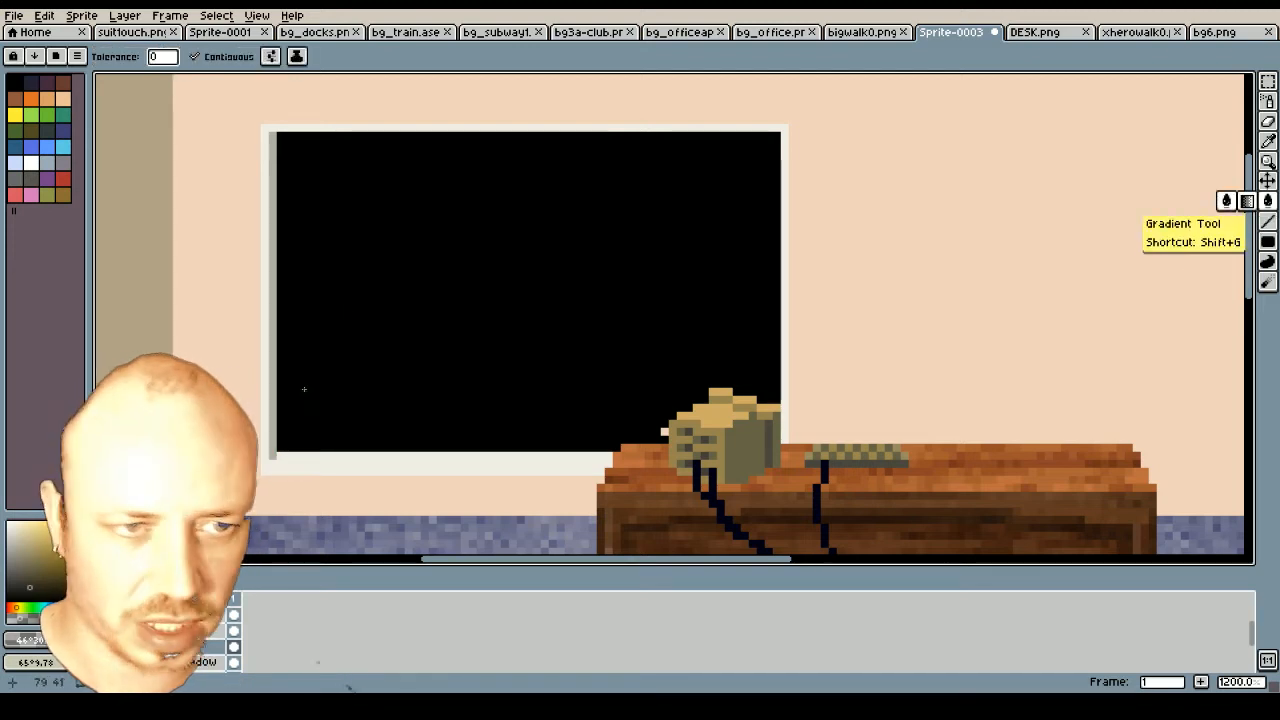
{"action": "left_click", "coordinate": [319, 462]}
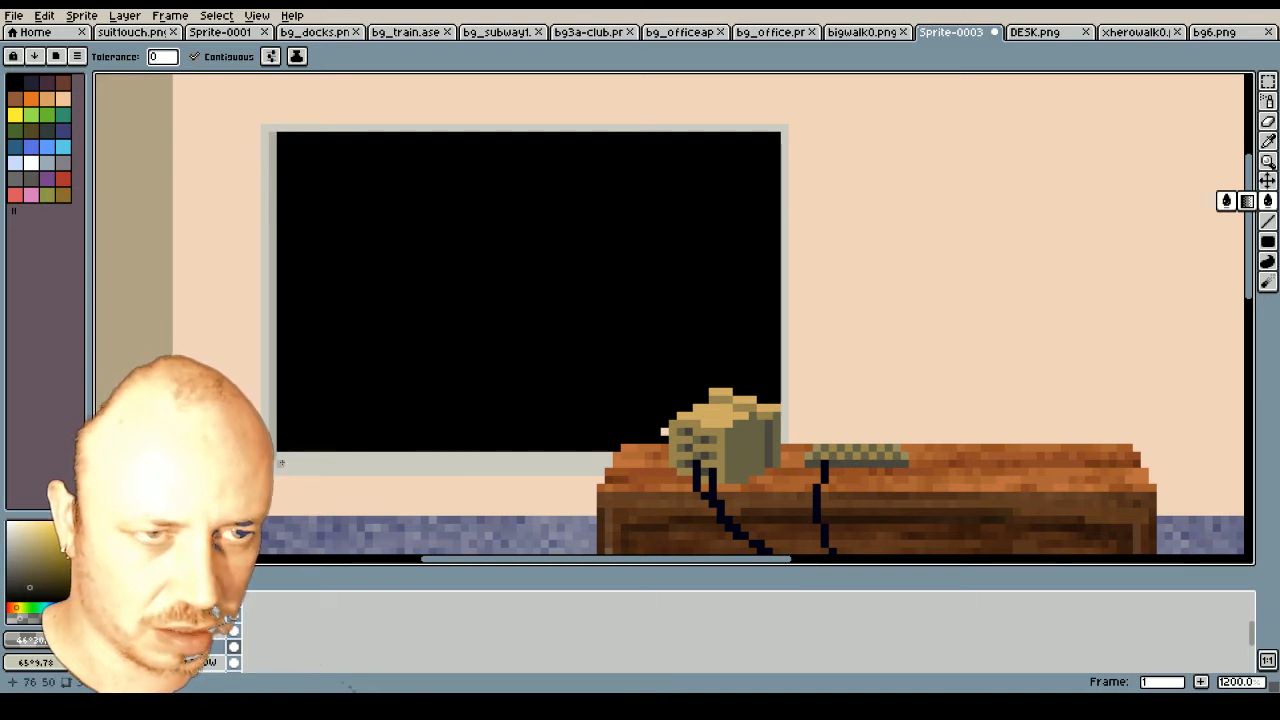
{"action": "key", "text": "ctrl+z"}
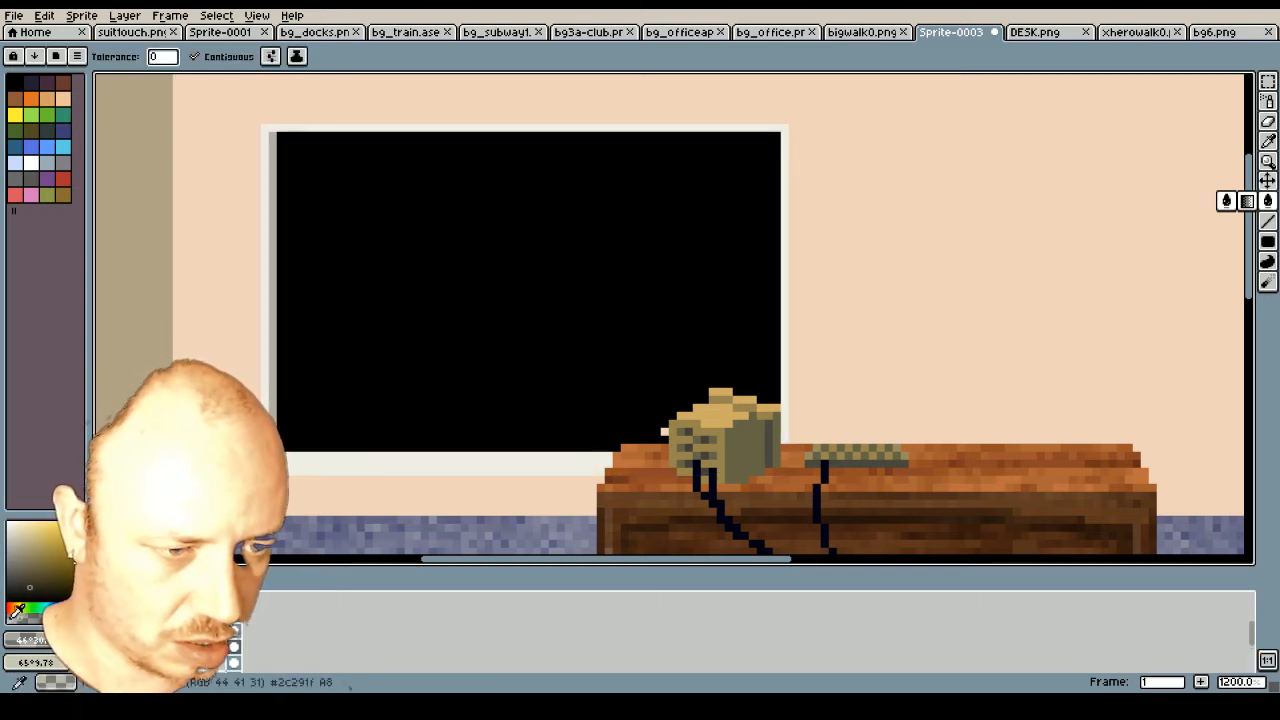
{"action": "left_click", "coordinate": [298, 463]}
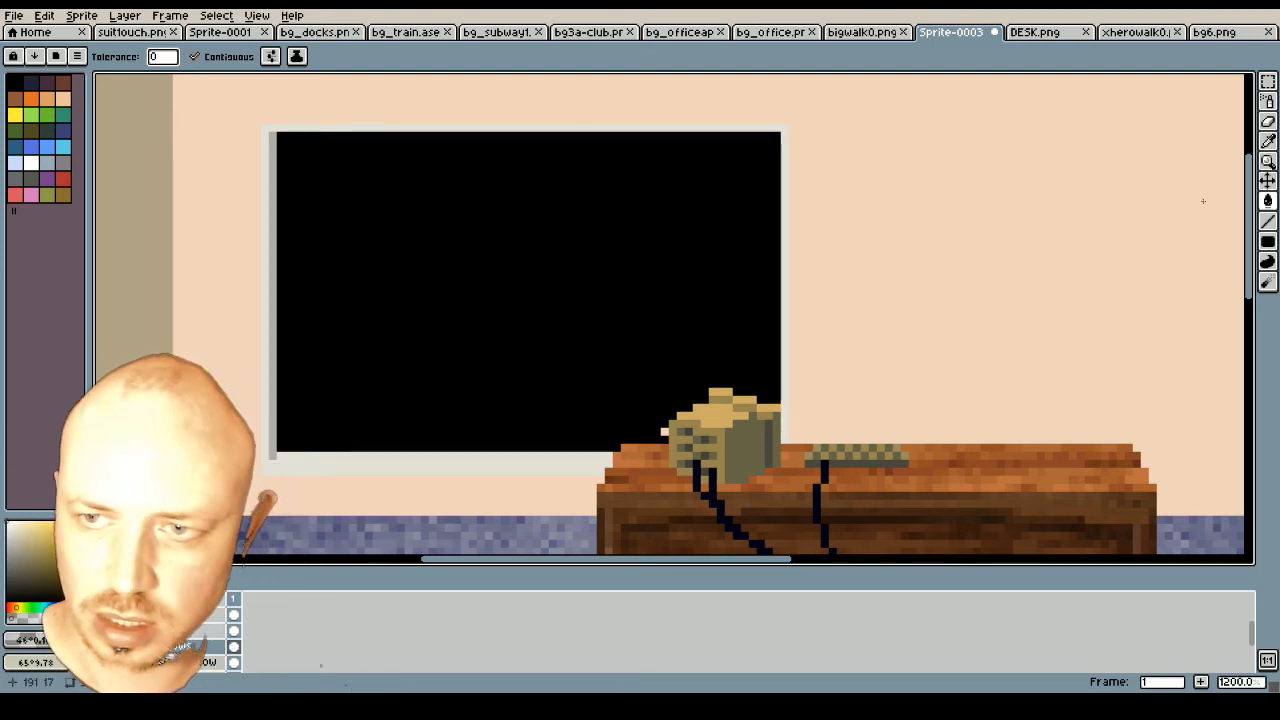
Hide the pc and Desk layers to expose the whole lower part of the window frame
{"action": "left_click", "coordinate": [1268, 221]}
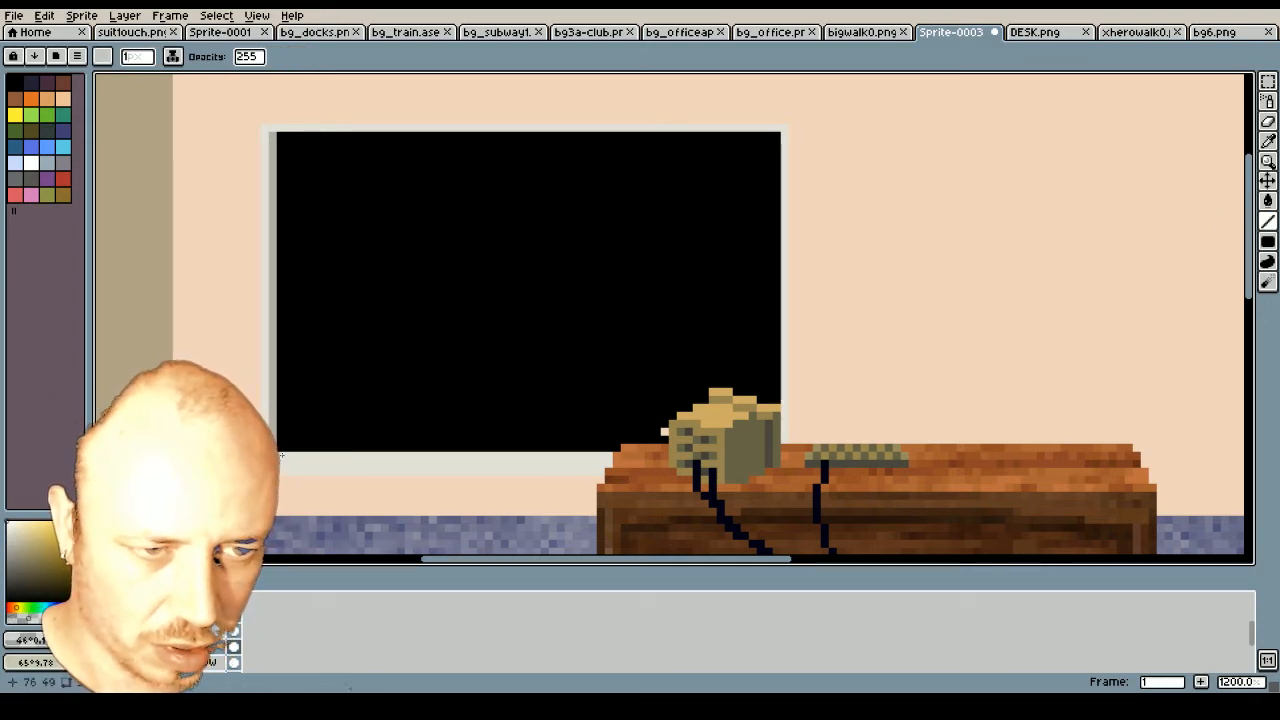
{"action": "key", "text": "ctrl+z"}
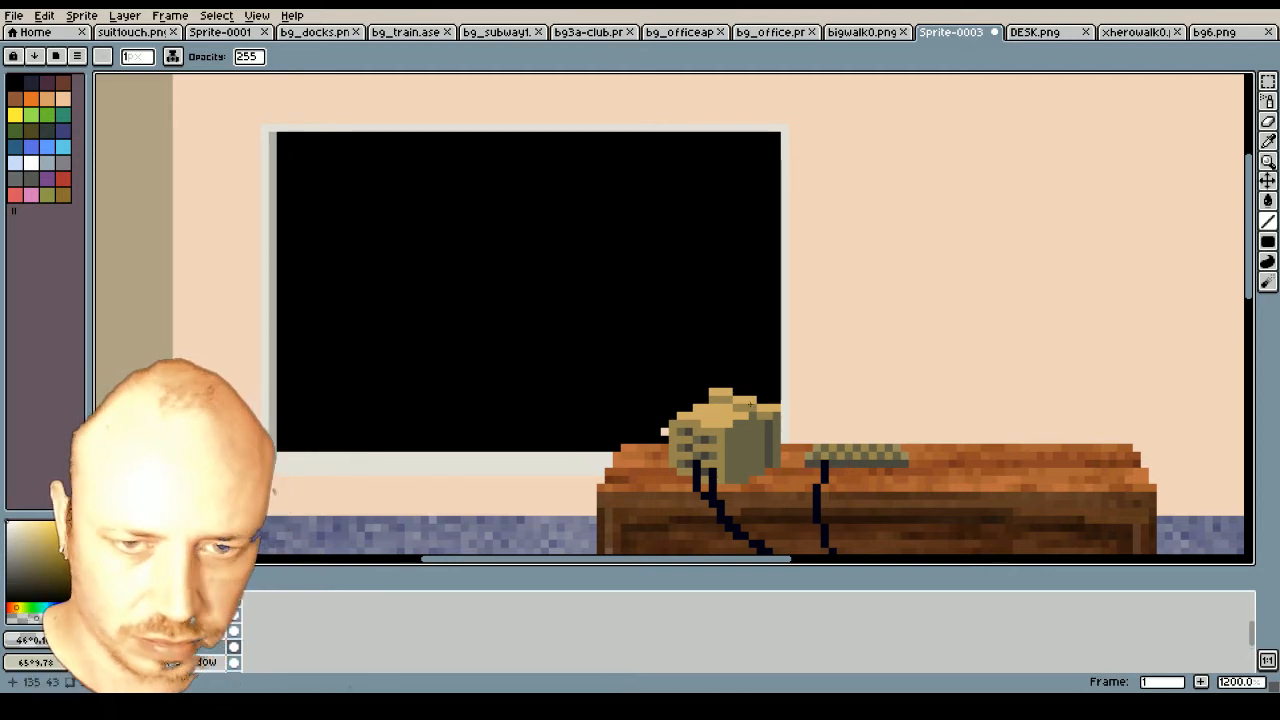
{"action": "scroll", "coordinate": [751, 404], "scroll_direction": "down", "scroll_amount": 2}
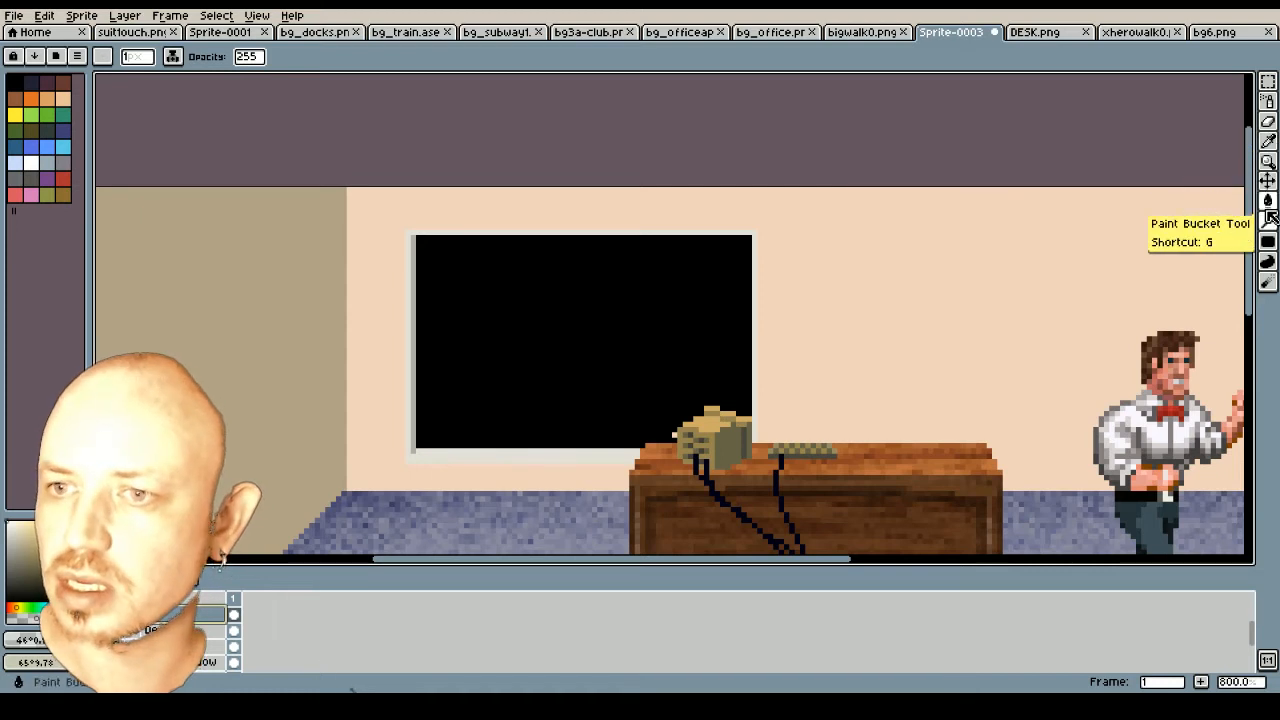
{"action": "left_click", "coordinate": [1267, 121]}
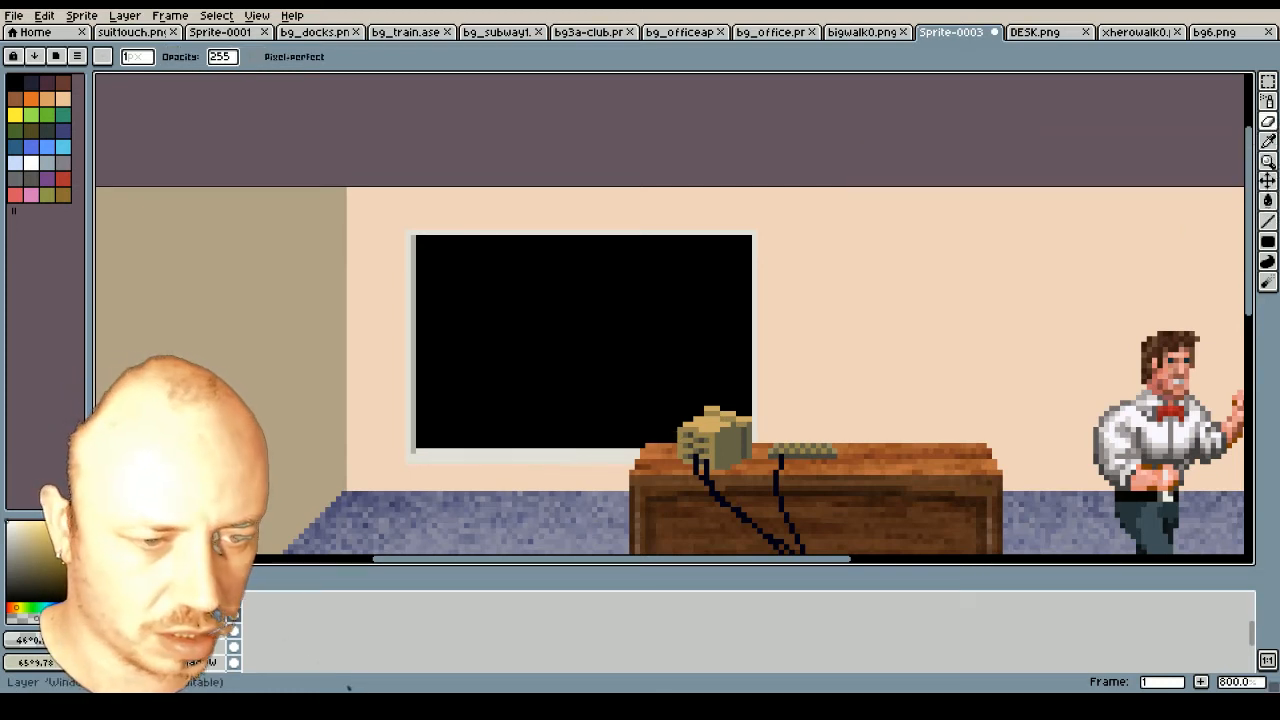
{"action": "left_click", "coordinate": [104, 631]}
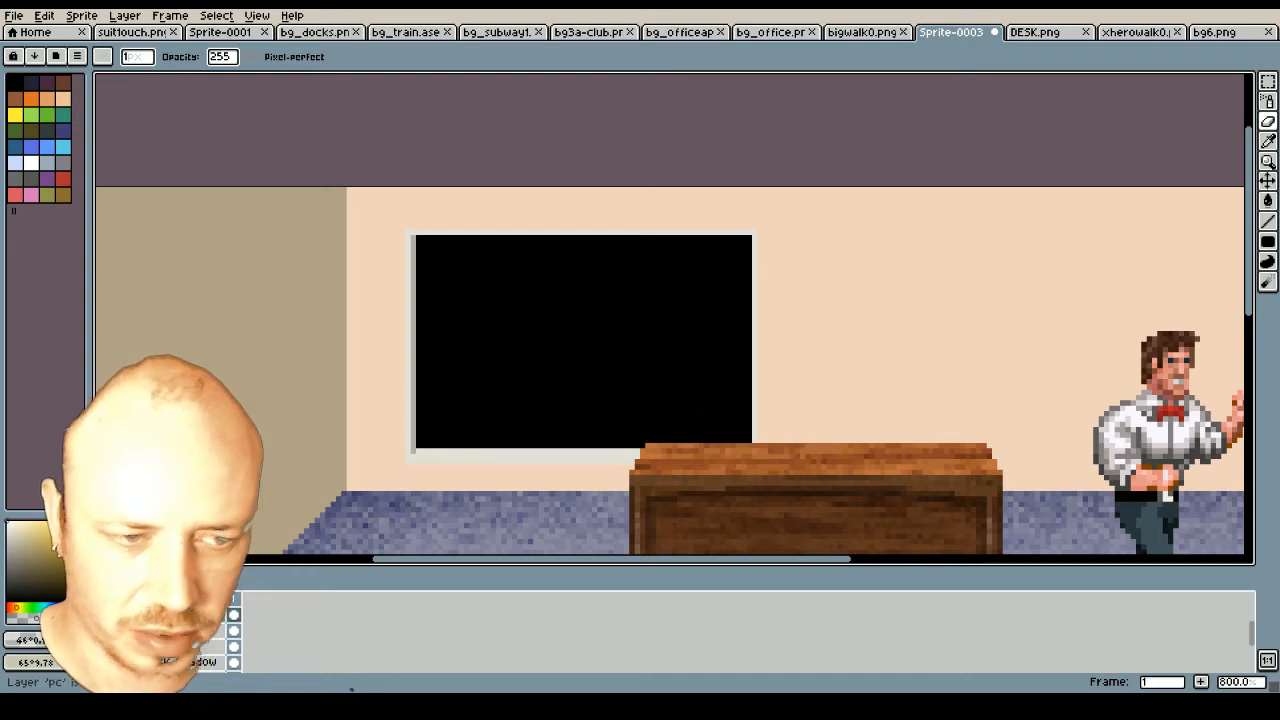
{"action": "left_click", "coordinate": [104, 647]}
{"action": "scroll", "coordinate": [609, 460], "scroll_direction": "up", "scroll_amount": 2}
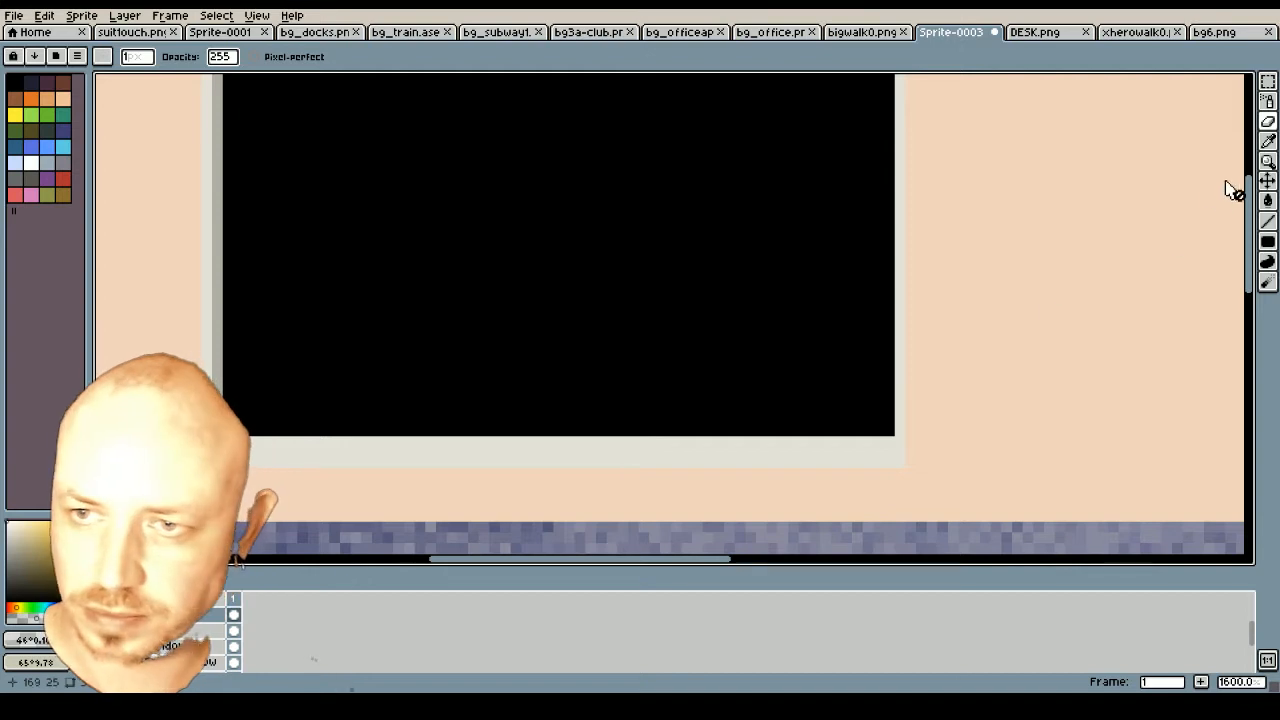
Draw translucent white highlight lines with the Line tool along the window's bottom sill, just under the black pane
{"action": "left_click", "coordinate": [1268, 221]}
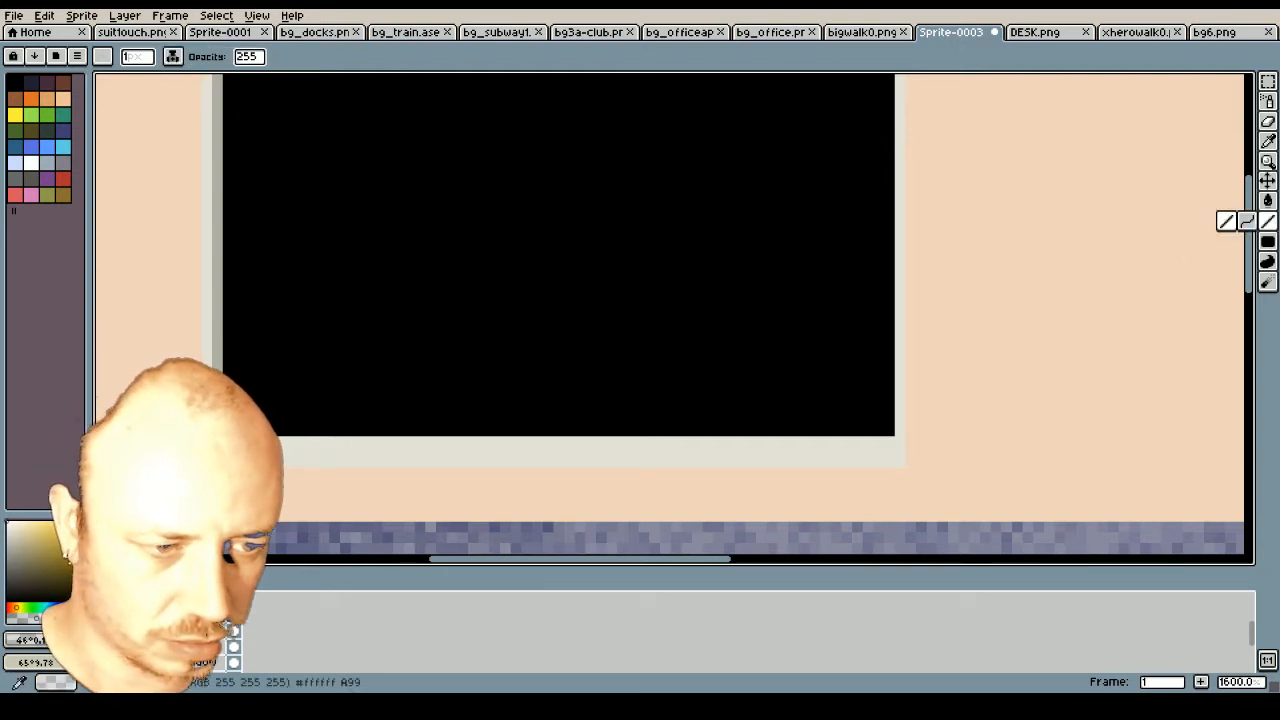
{"action": "left_click", "coordinate": [1273, 221]}
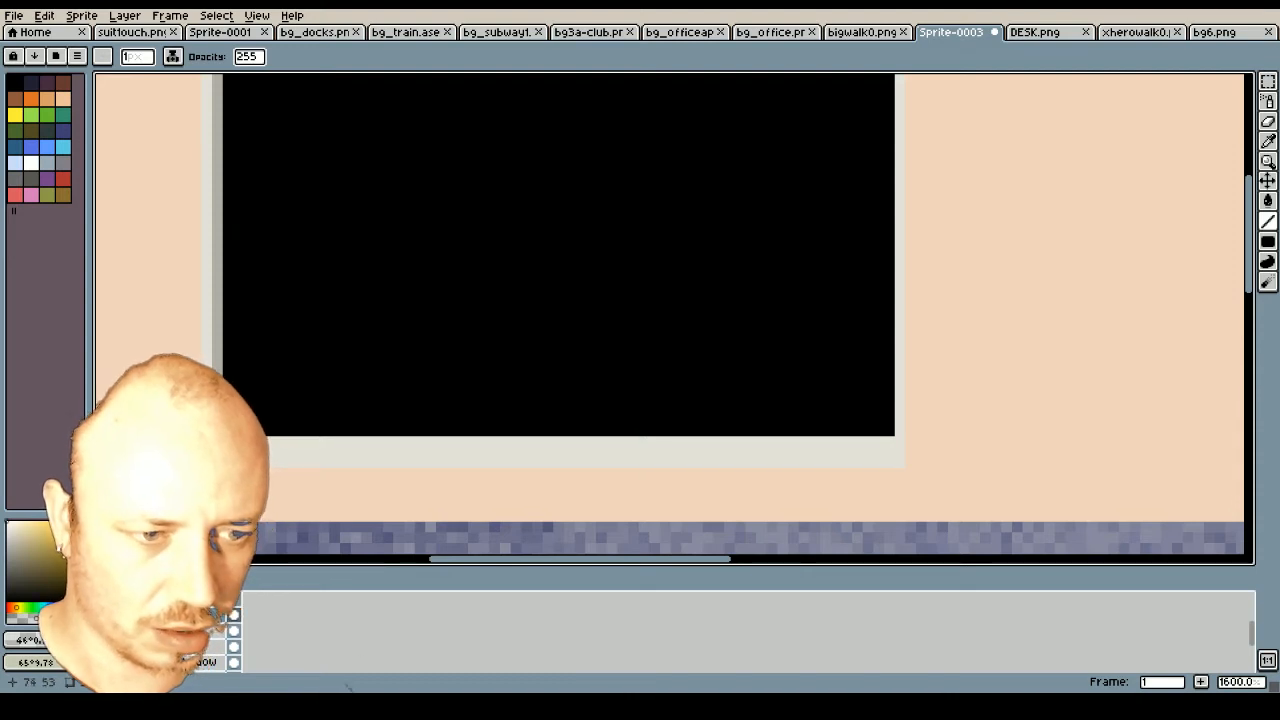
{"action": "scroll", "coordinate": [160, 647], "scroll_direction": "down", "scroll_amount": 2}
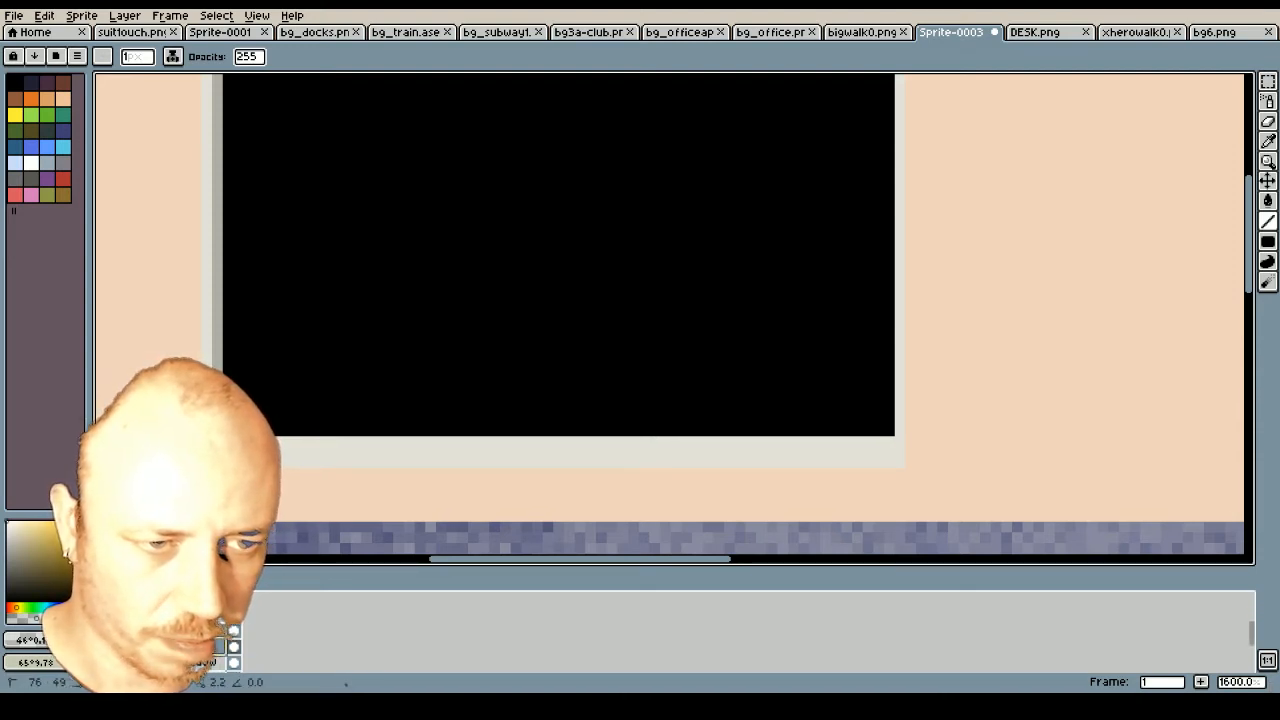
{"action": "left_click_drag", "start_coordinate": [236, 441], "coordinate": [886, 441]}
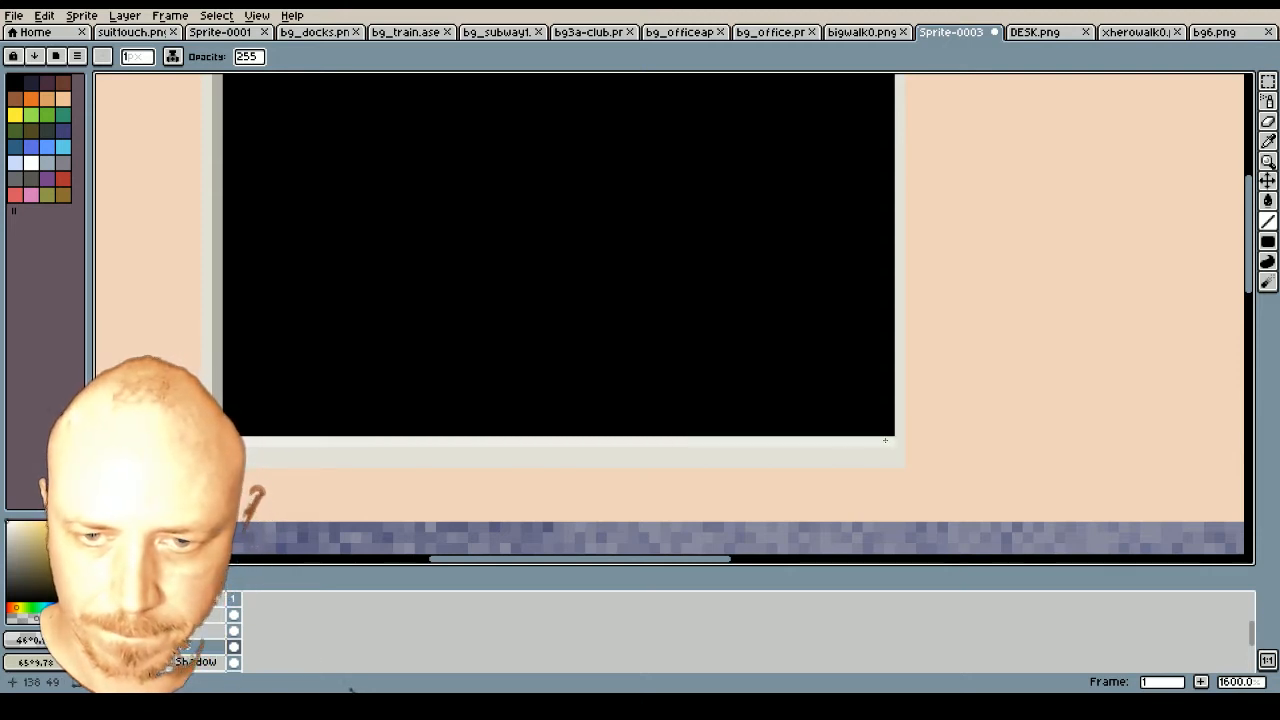
{"action": "left_click_drag", "start_coordinate": [240, 455], "coordinate": [893, 451]}
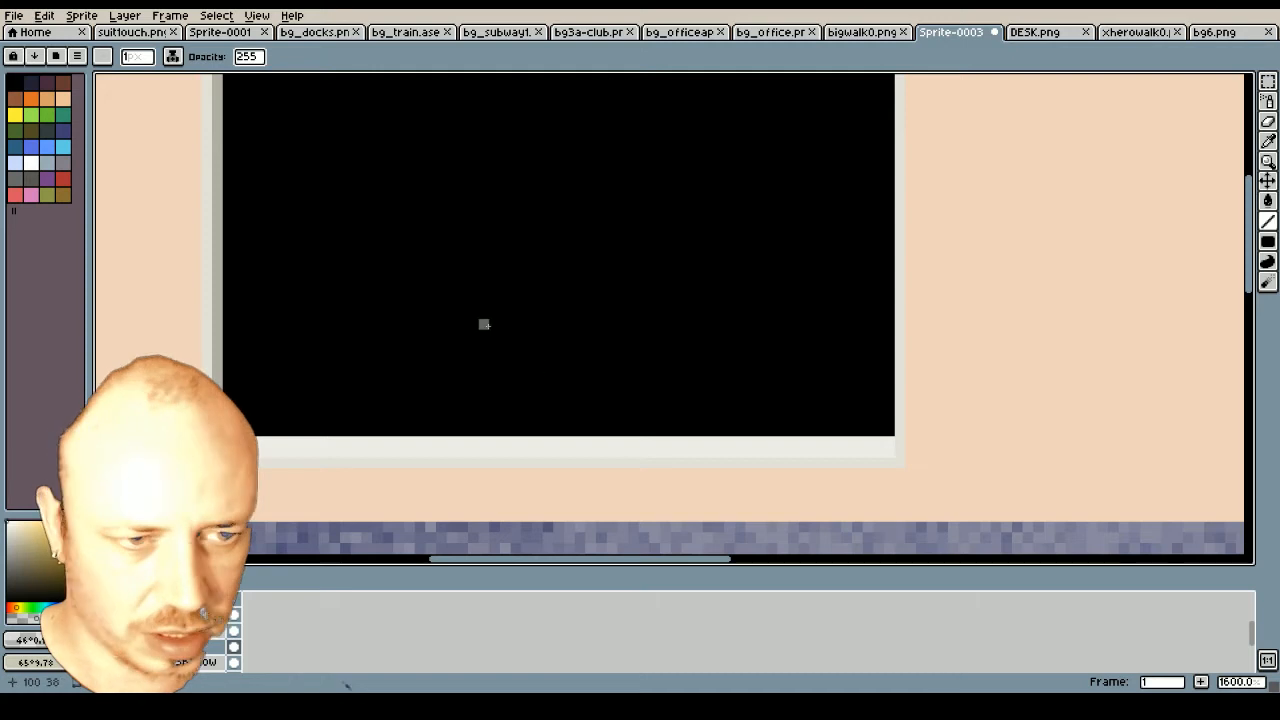
Widen the shadow on the window's left inner edge by drawing a vertical line in the frame's grey shadow colour beside it
{"action": "scroll", "coordinate": [483, 323], "scroll_direction": "down", "scroll_amount": 3}
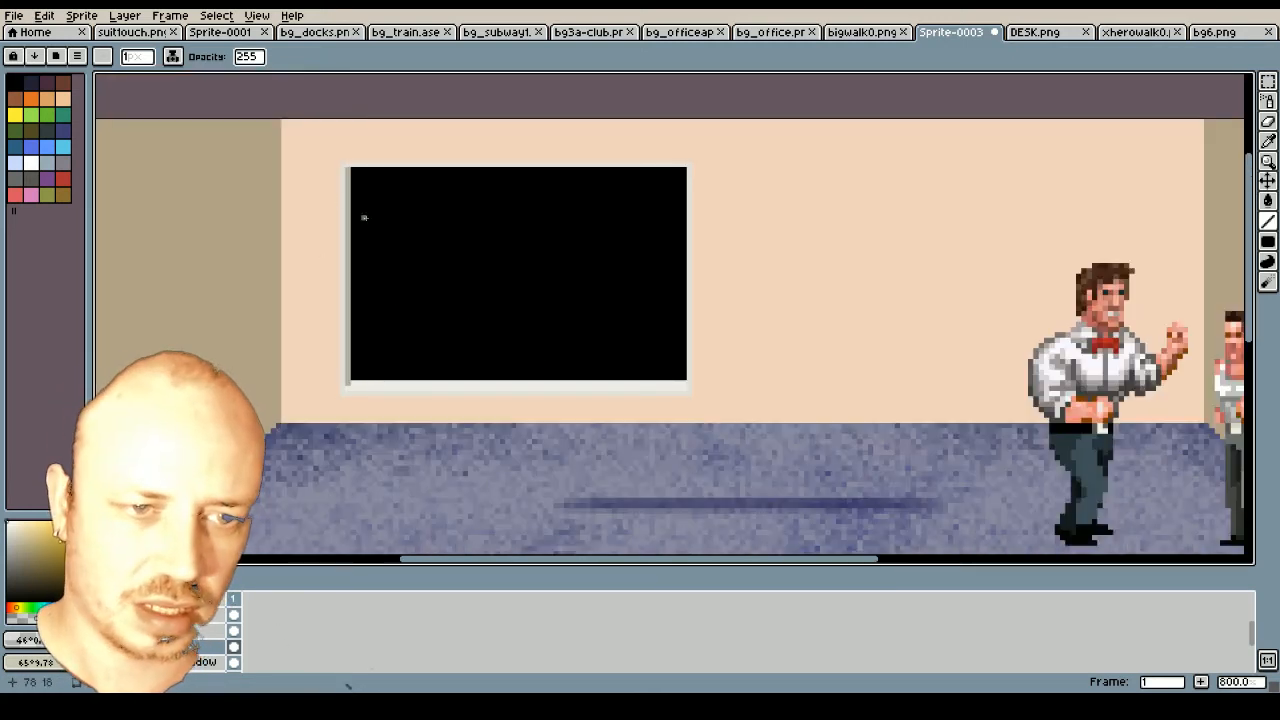
{"action": "scroll", "coordinate": [352, 351], "scroll_direction": "up", "scroll_amount": 2}
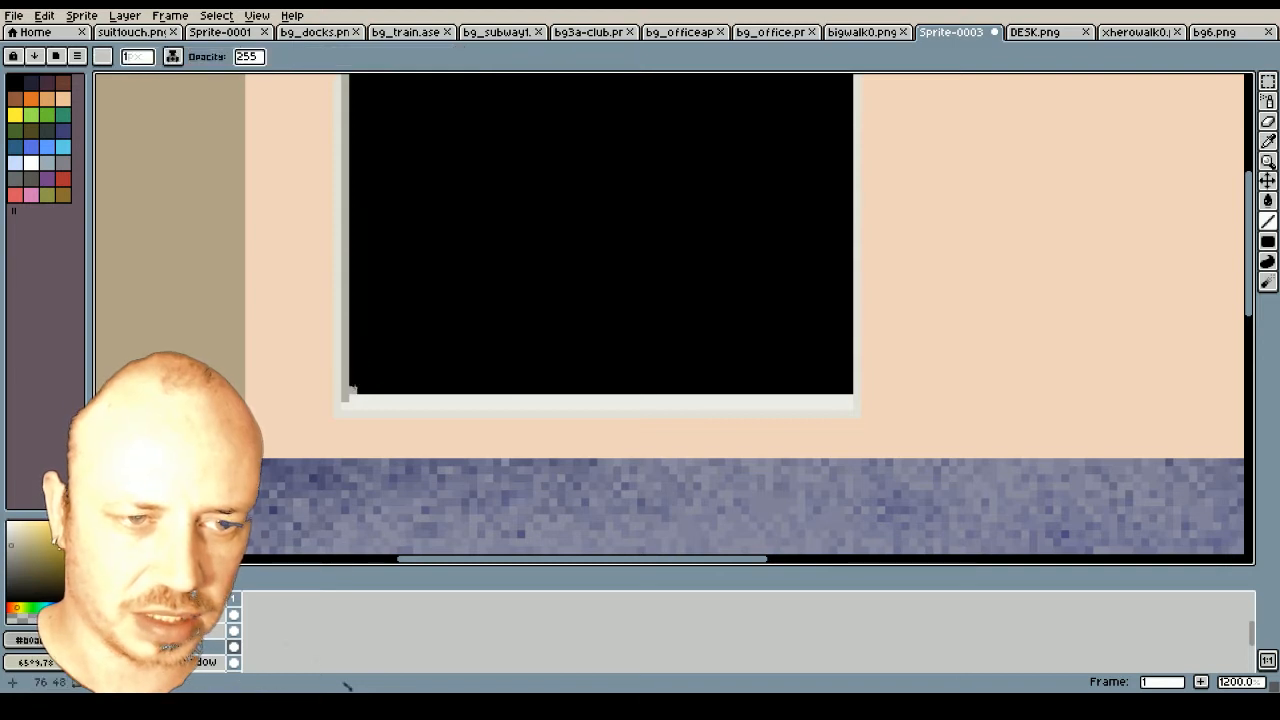
{"action": "left_click_drag", "start_coordinate": [352, 390], "coordinate": [355, 110]}
{"action": "scroll", "coordinate": [389, 261], "scroll_direction": "down", "scroll_amount": 2}
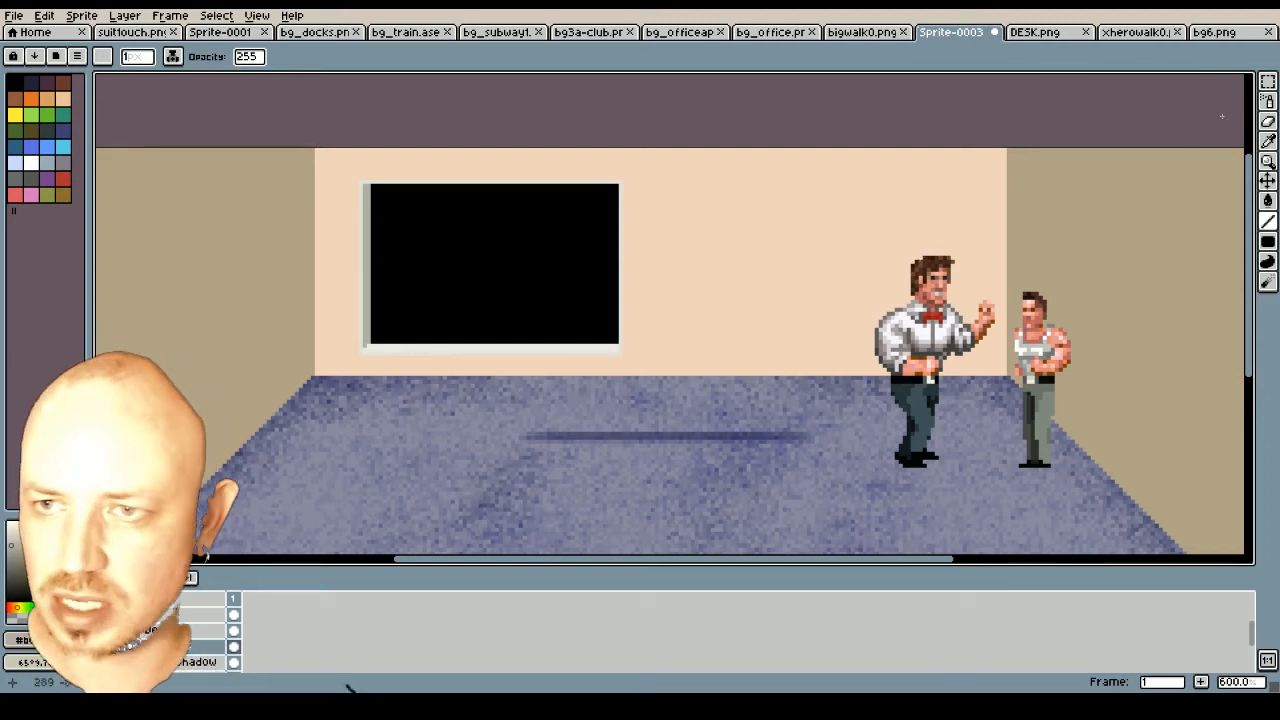
Select the whole framed window and place a horizontally flipped copy of it level with the original on the right half of the back wall
{"action": "left_click", "coordinate": [1267, 81]}
{"action": "scroll", "coordinate": [372, 186], "scroll_direction": "up", "scroll_amount": 1}
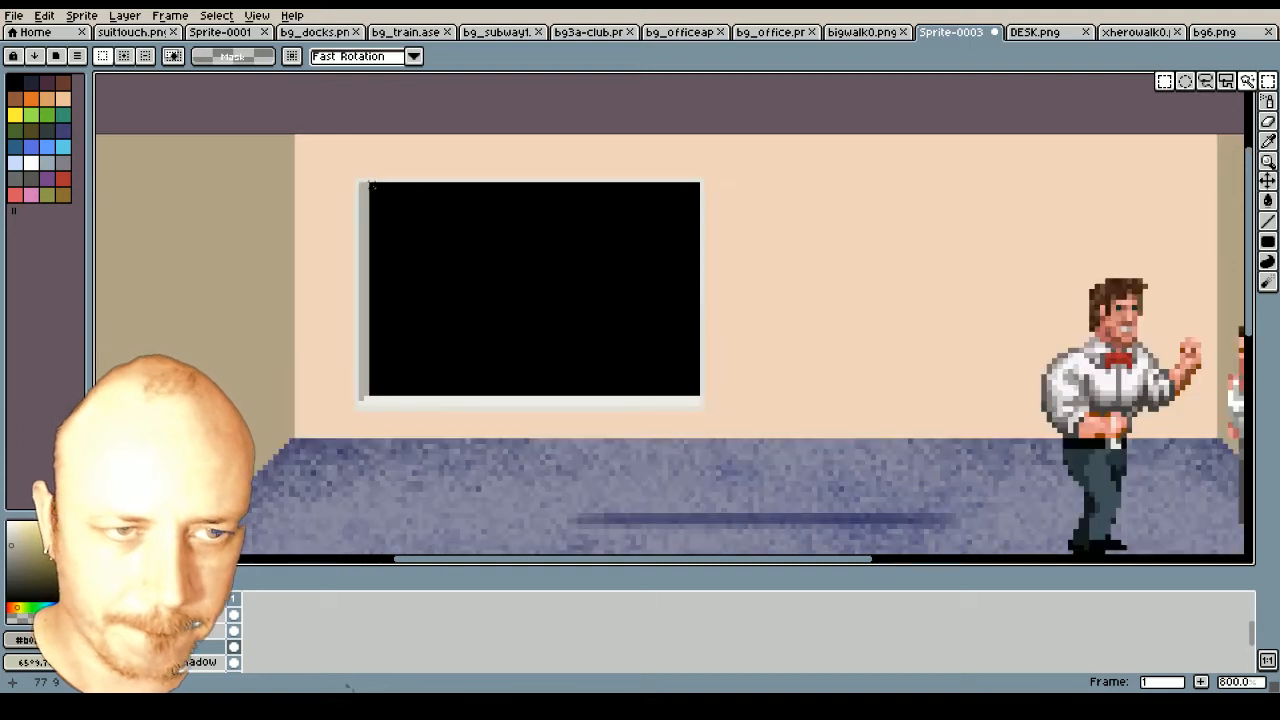
{"action": "left_click_drag", "start_coordinate": [355, 180], "coordinate": [702, 407]}
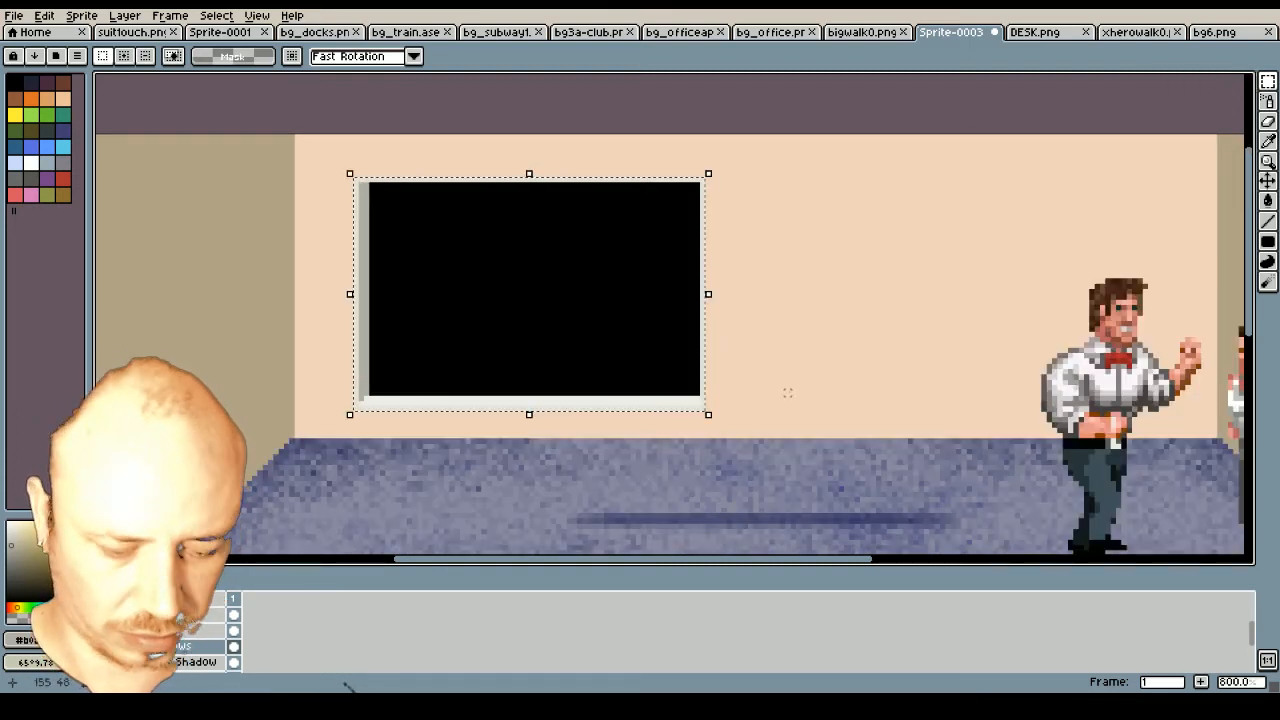
{"action": "key", "text": "ctrl+t"}
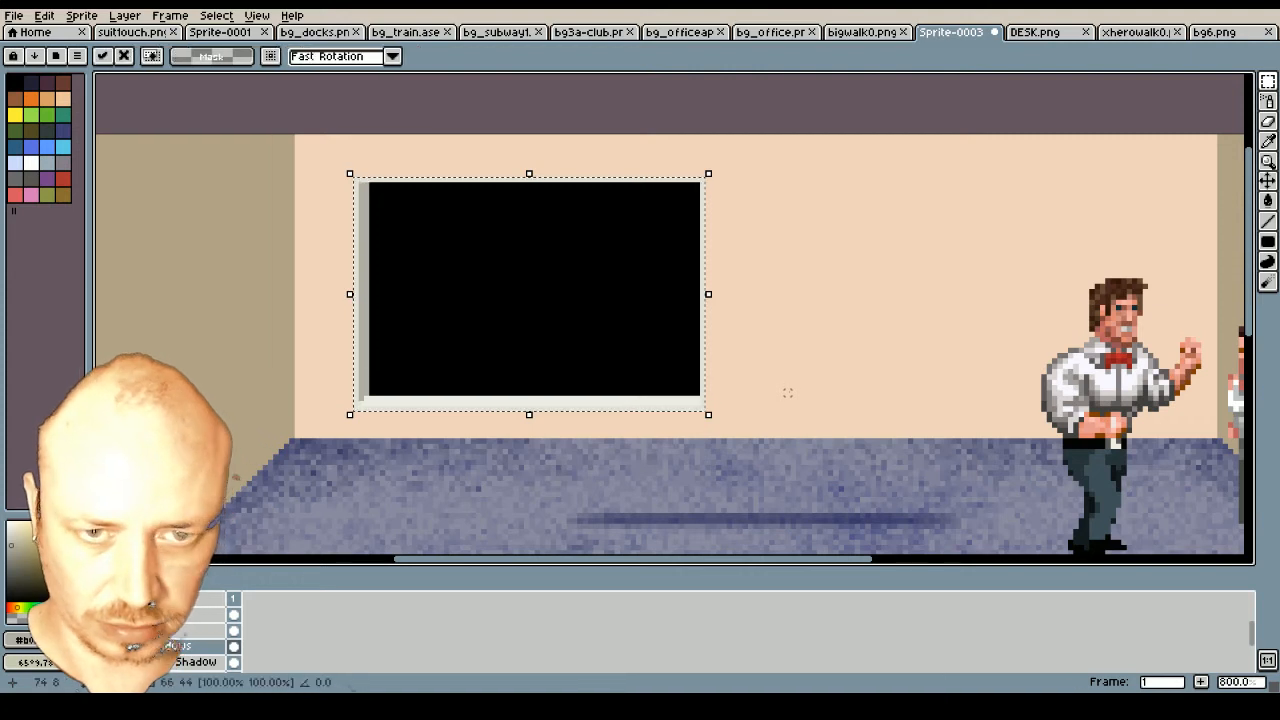
{"action": "left_click", "coordinate": [44, 15]}
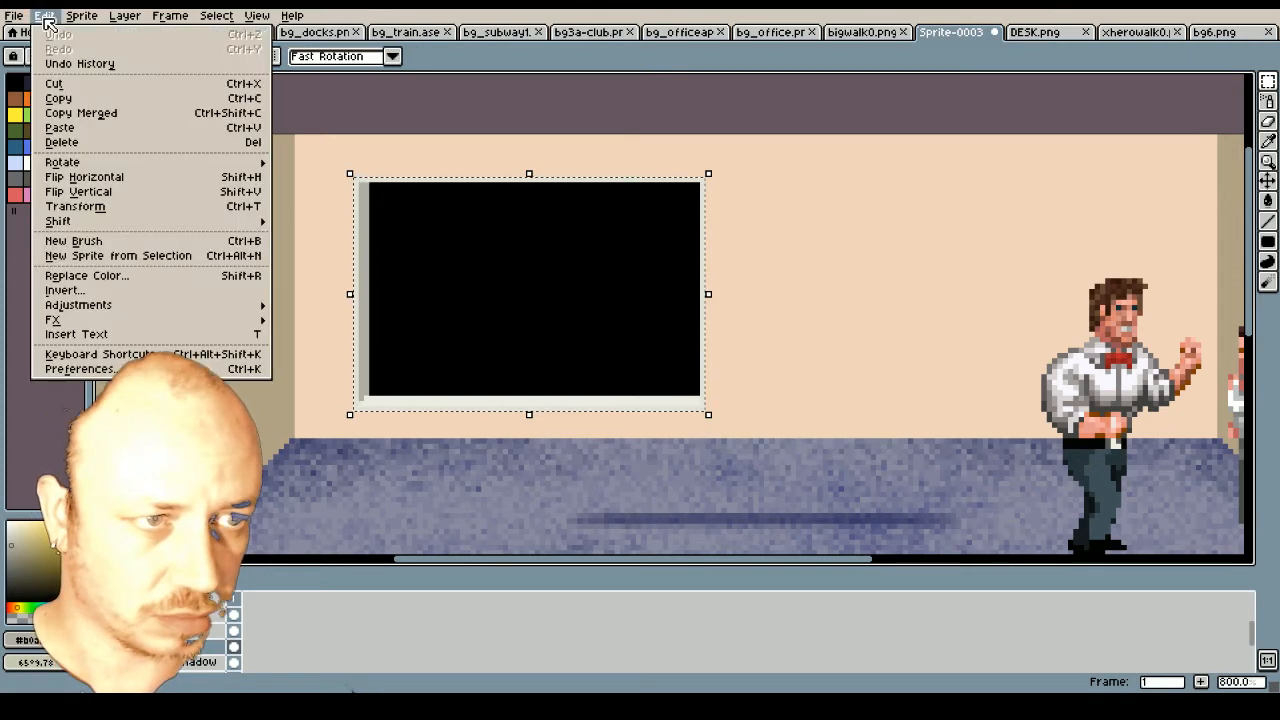
{"action": "left_click", "coordinate": [85, 177]}
{"action": "left_click_drag", "start_coordinate": [537, 309], "coordinate": [995, 310]}
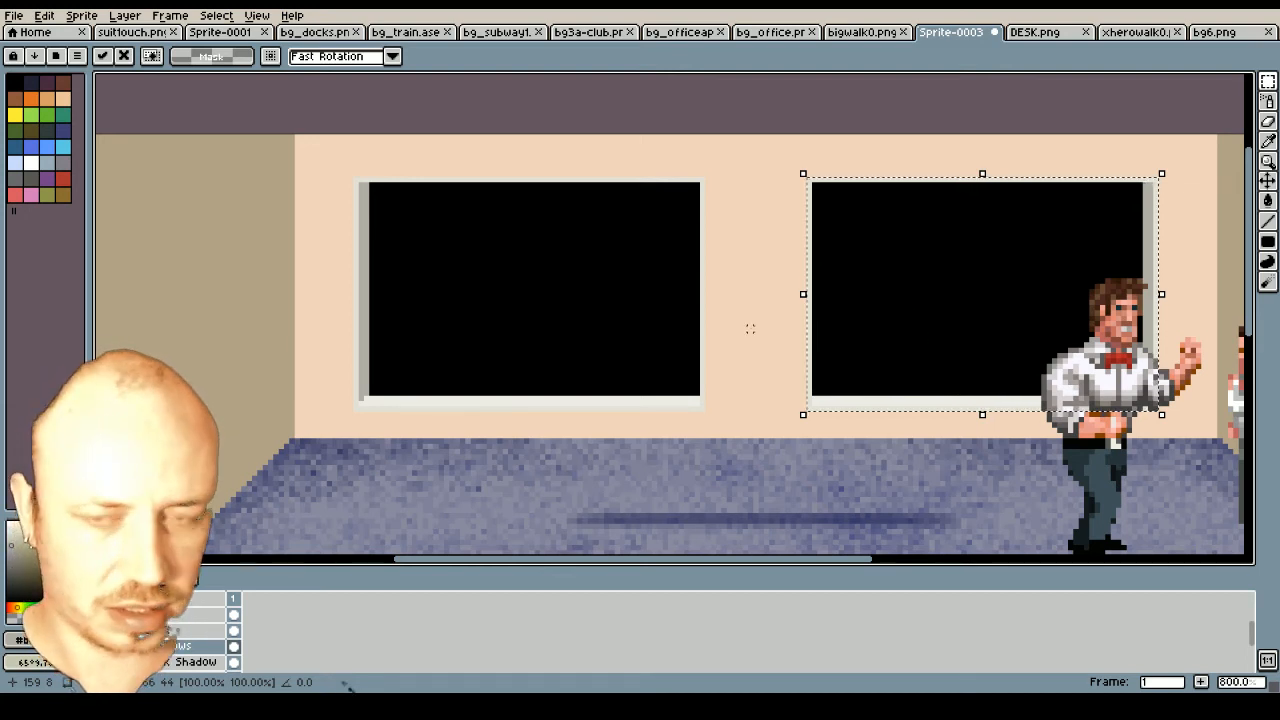
{"action": "key", "text": "ctrl+d"}
Show the Desk and pc layers to check both windows against the furniture, and hide them again
{"action": "scroll", "coordinate": [750, 328], "scroll_direction": "down", "scroll_amount": 2}
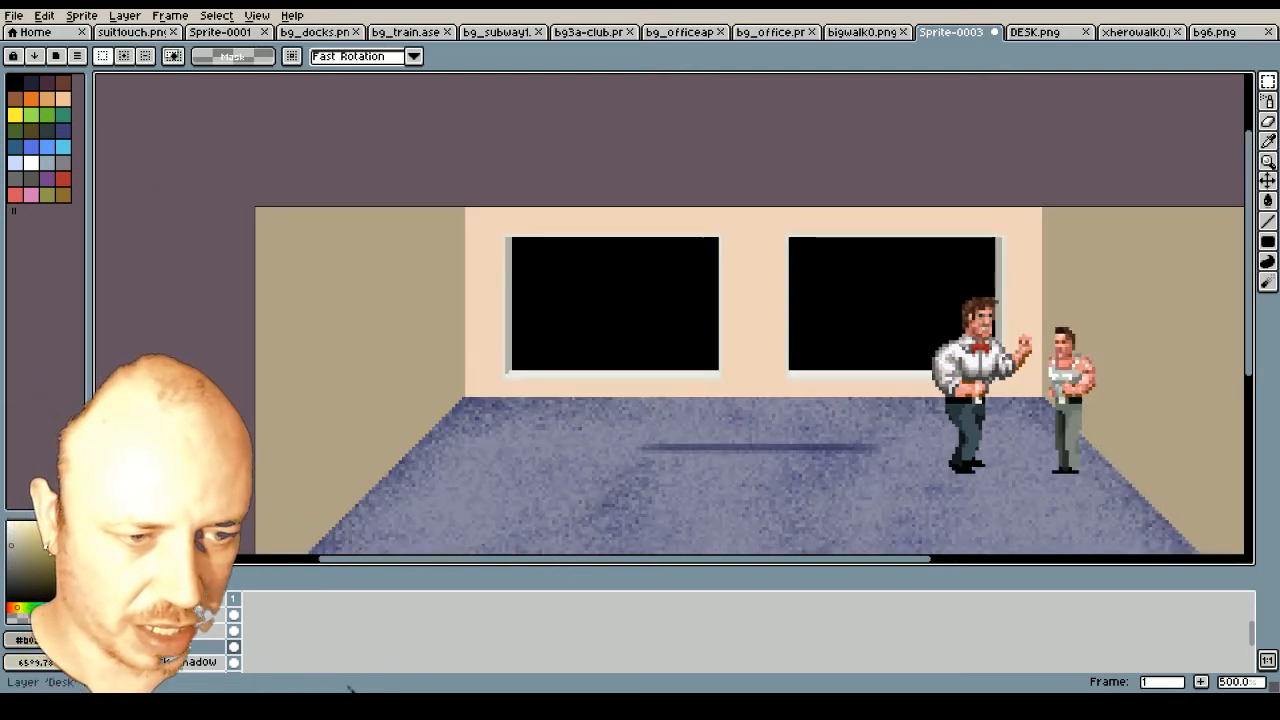
{"action": "left_click", "coordinate": [104, 631]}
{"action": "left_click", "coordinate": [104, 615]}
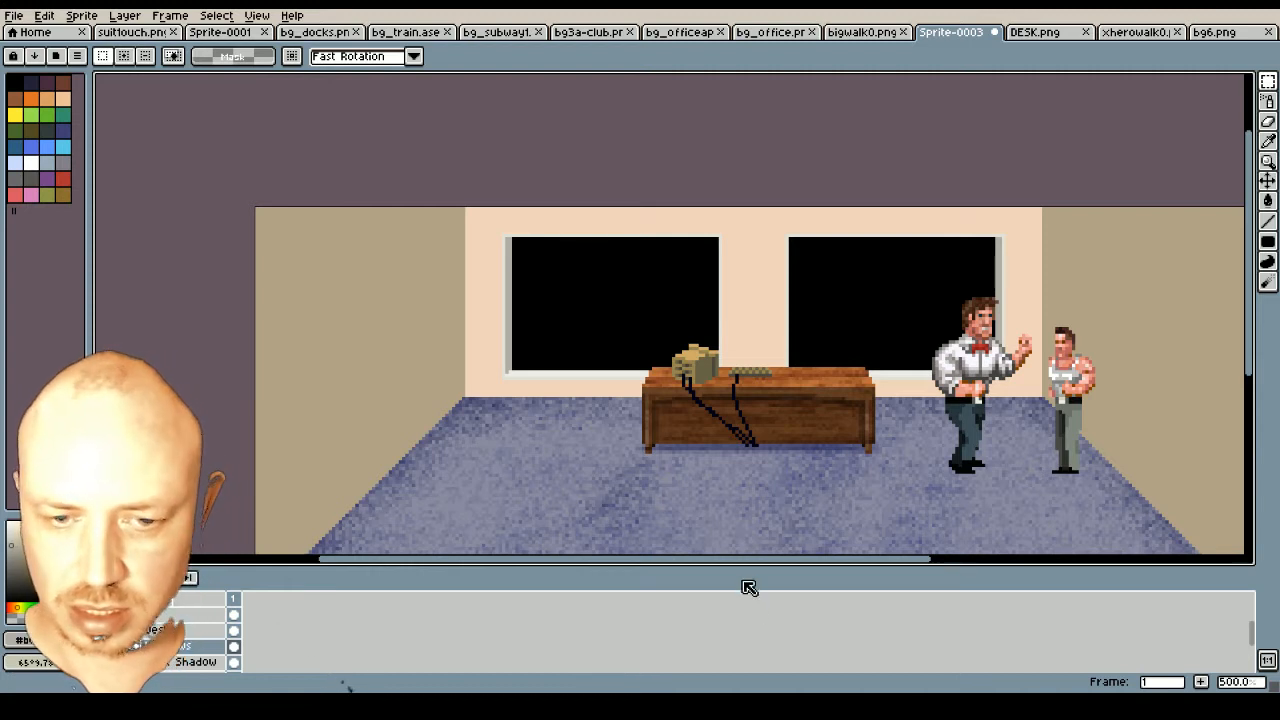
{"action": "left_click_drag", "start_coordinate": [751, 561], "coordinate": [821, 561]}
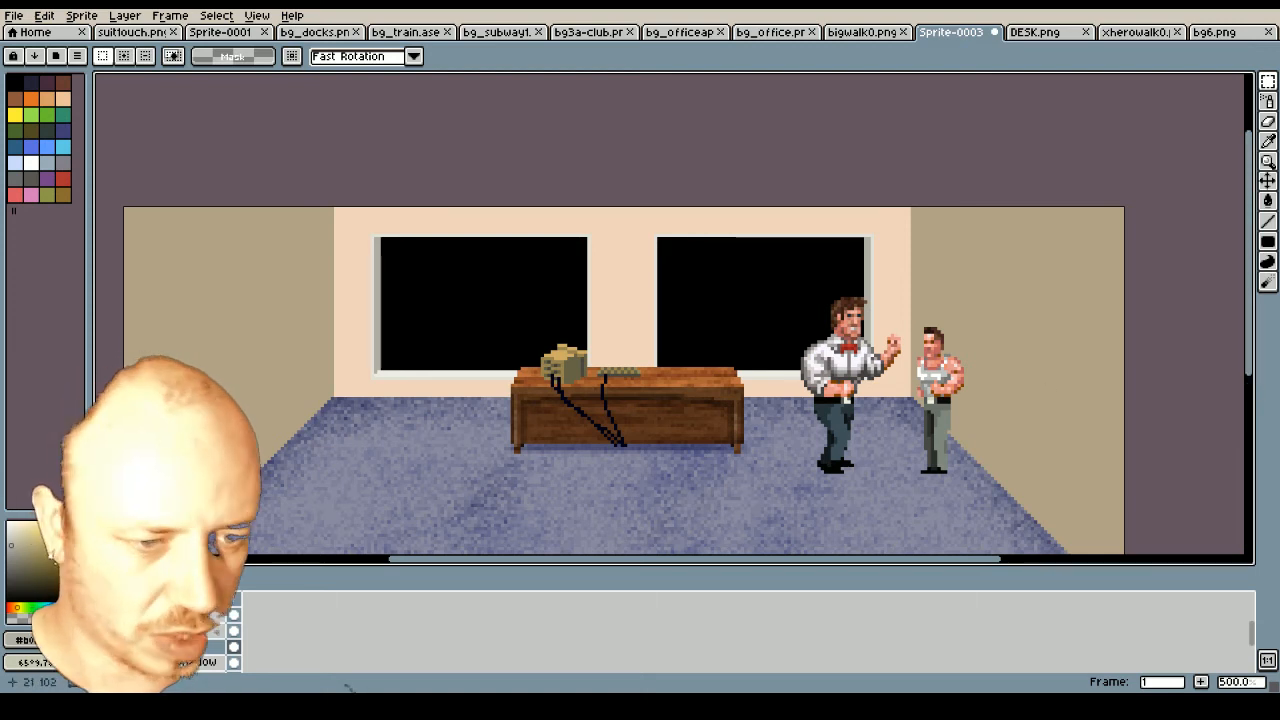
{"action": "left_click", "coordinate": [104, 647]}
{"action": "left_click", "coordinate": [104, 631]}
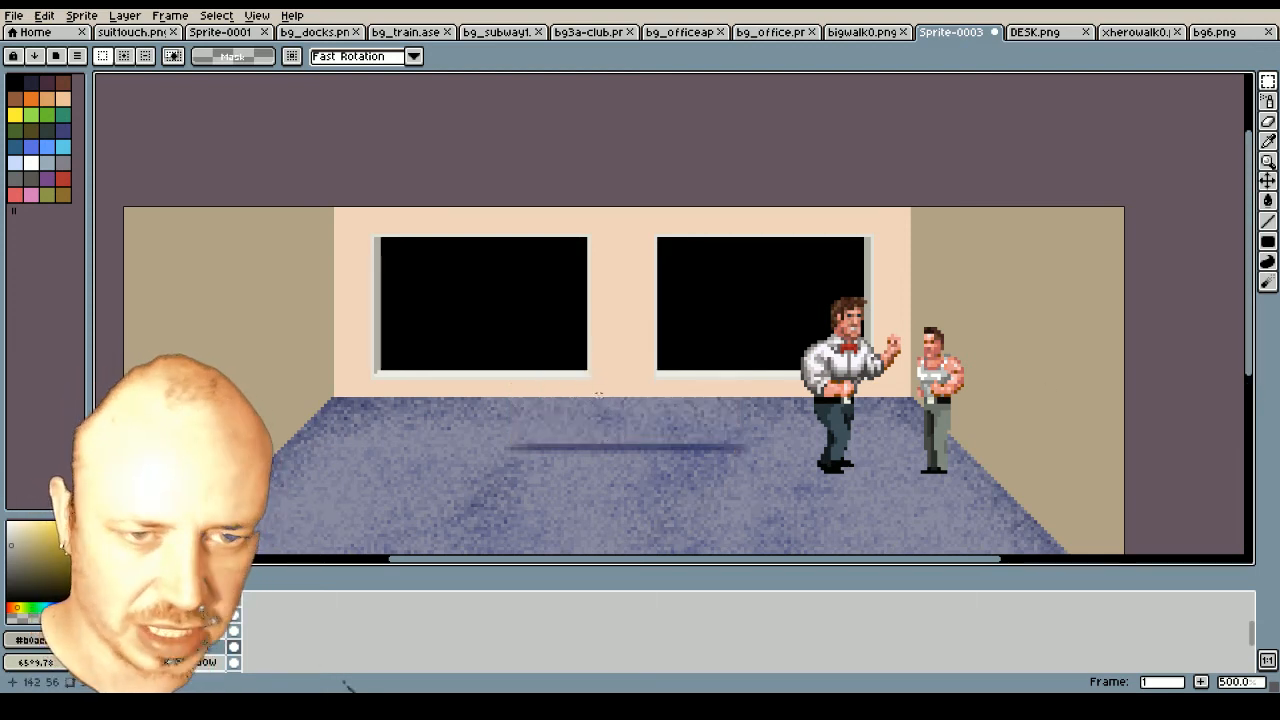
Draw a faint translucent black shadow line on the wall directly beneath the left window frame, going over it twice
{"action": "scroll", "coordinate": [606, 388], "scroll_direction": "up", "scroll_amount": 2}
{"action": "scroll", "coordinate": [366, 397], "scroll_direction": "up", "scroll_amount": 1}
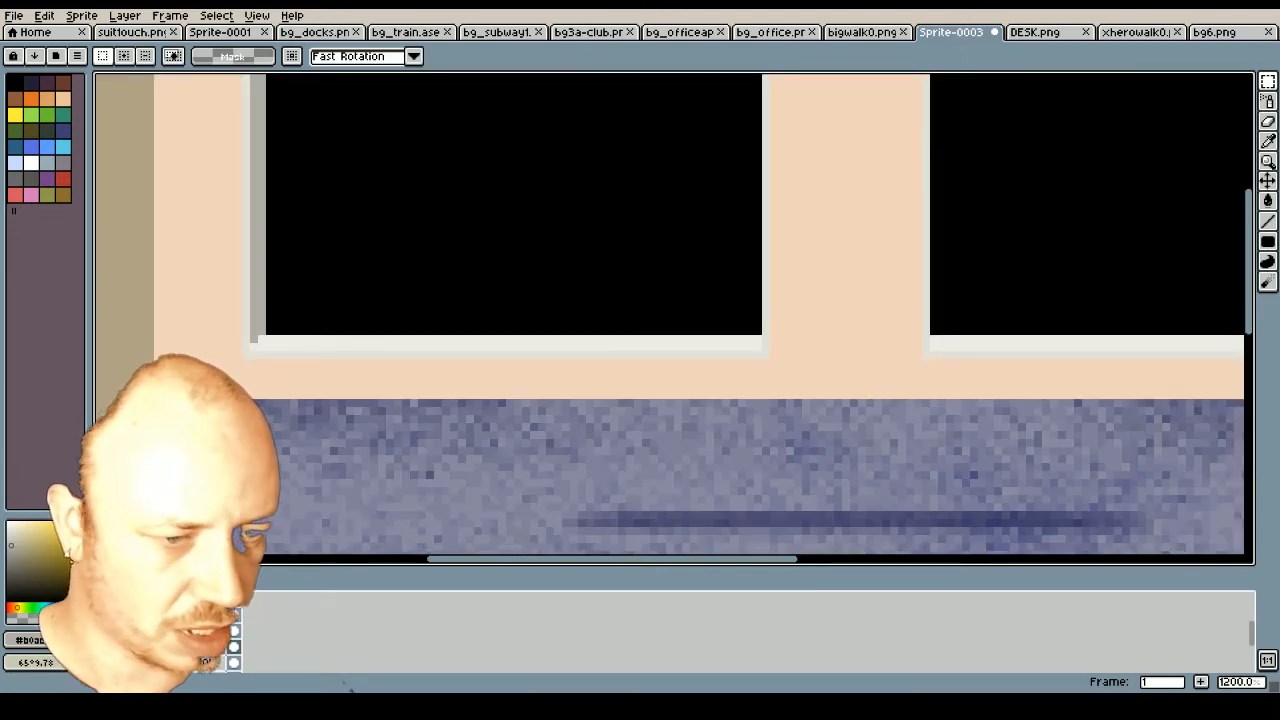
{"action": "left_click", "coordinate": [8, 601]}
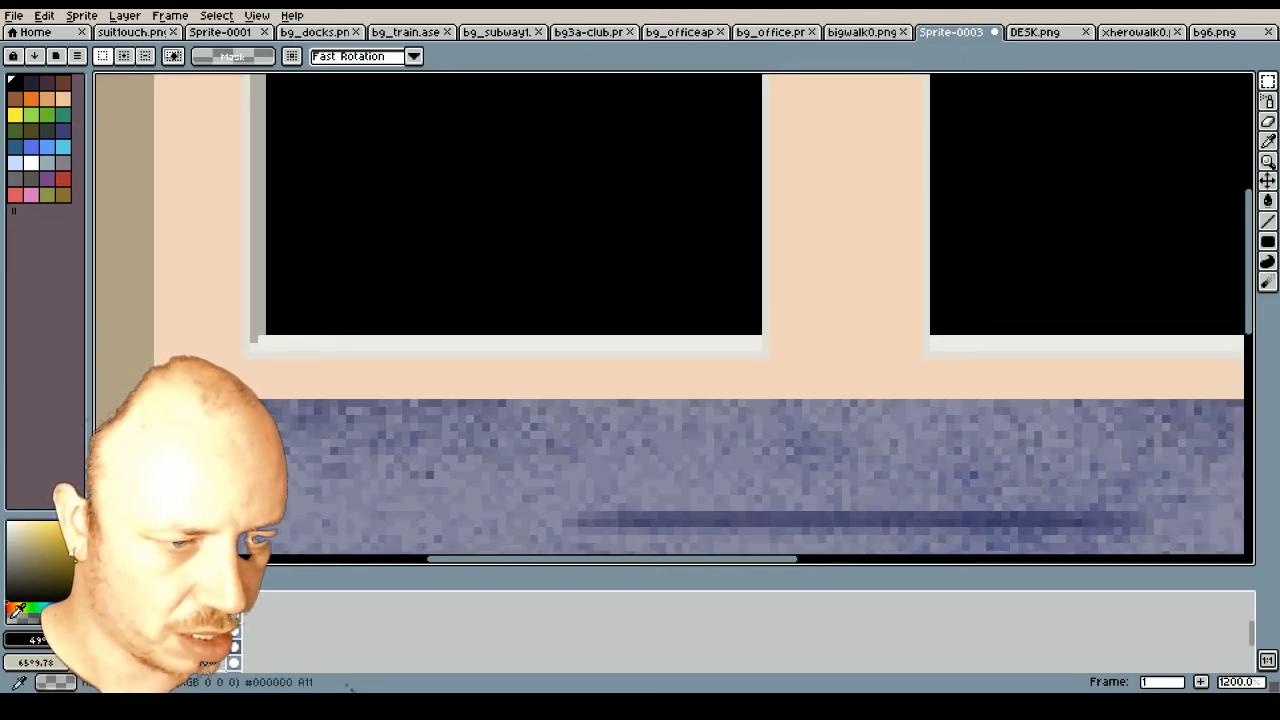
{"action": "left_click", "coordinate": [1267, 221]}
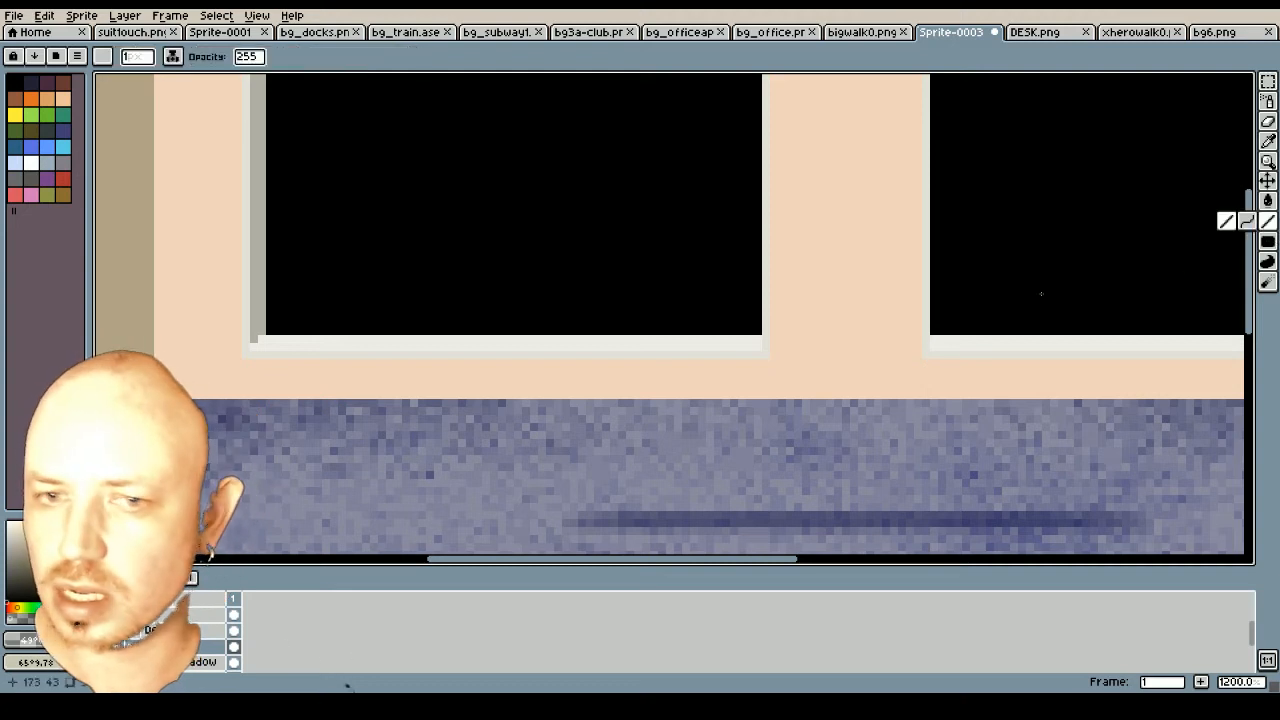
{"action": "left_click_drag", "start_coordinate": [246, 362], "coordinate": [700, 360]}
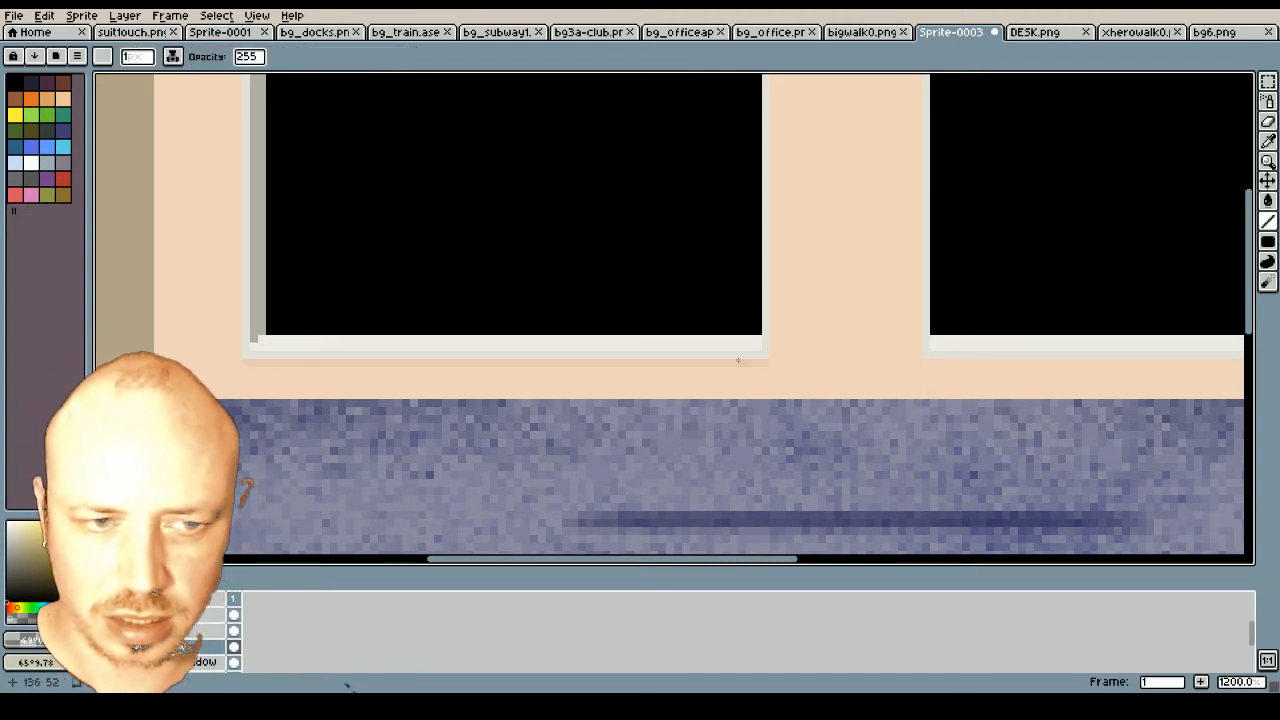
{"action": "left_click_drag", "start_coordinate": [262, 362], "coordinate": [708, 362]}
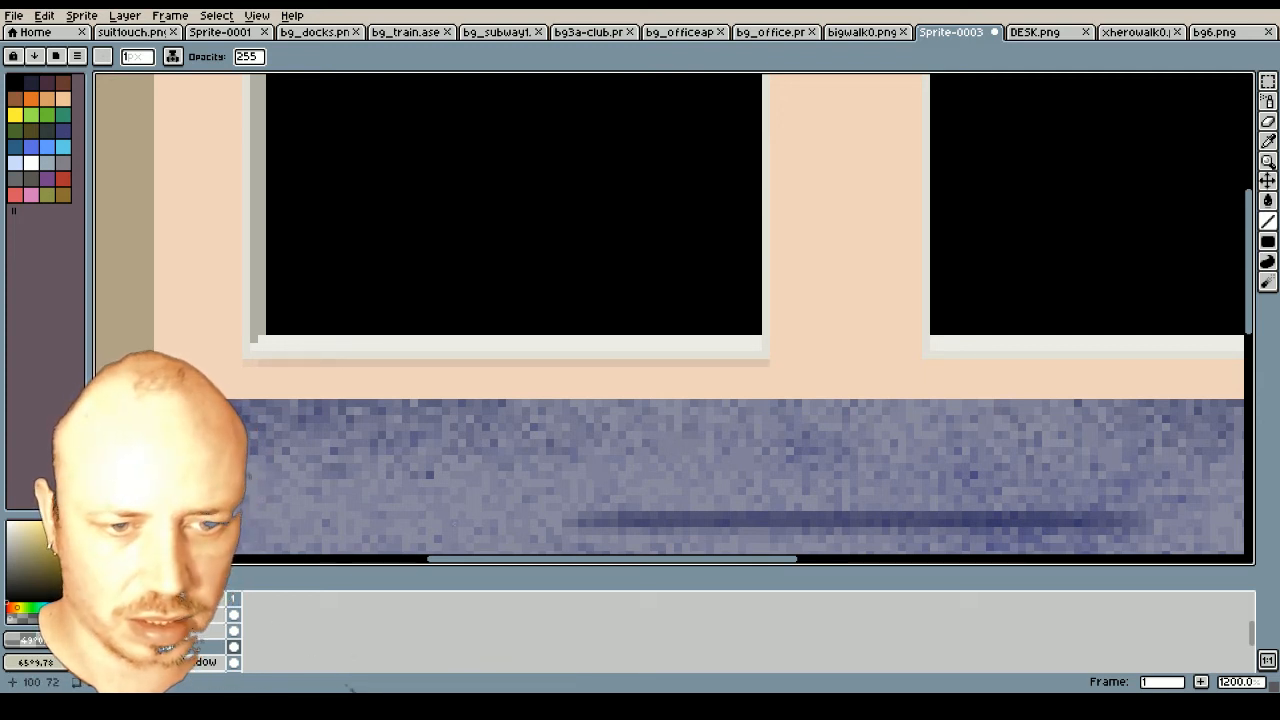
Hide the fighters' layer and draw the same faint shadow line twice directly beneath the right window frame
{"action": "left_click_drag", "start_coordinate": [466, 566], "coordinate": [632, 556]}
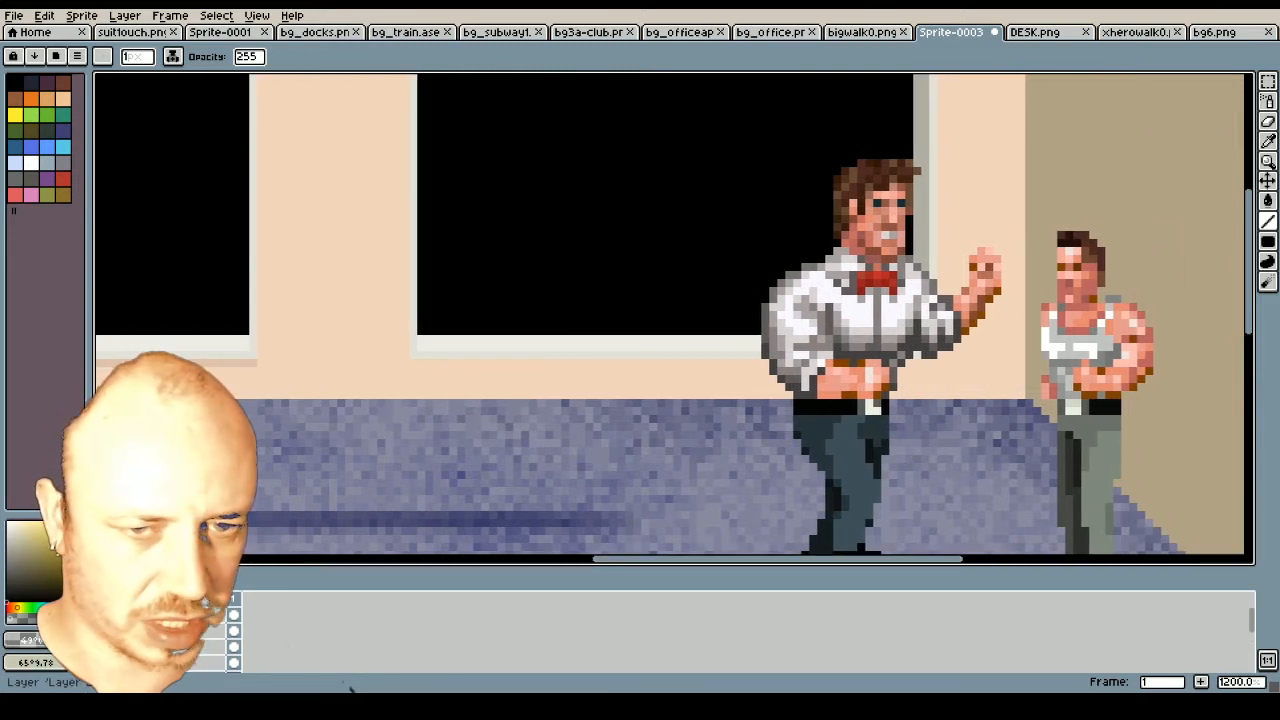
{"action": "left_click", "coordinate": [104, 631]}
{"action": "left_click_drag", "start_coordinate": [410, 358], "coordinate": [934, 360]}
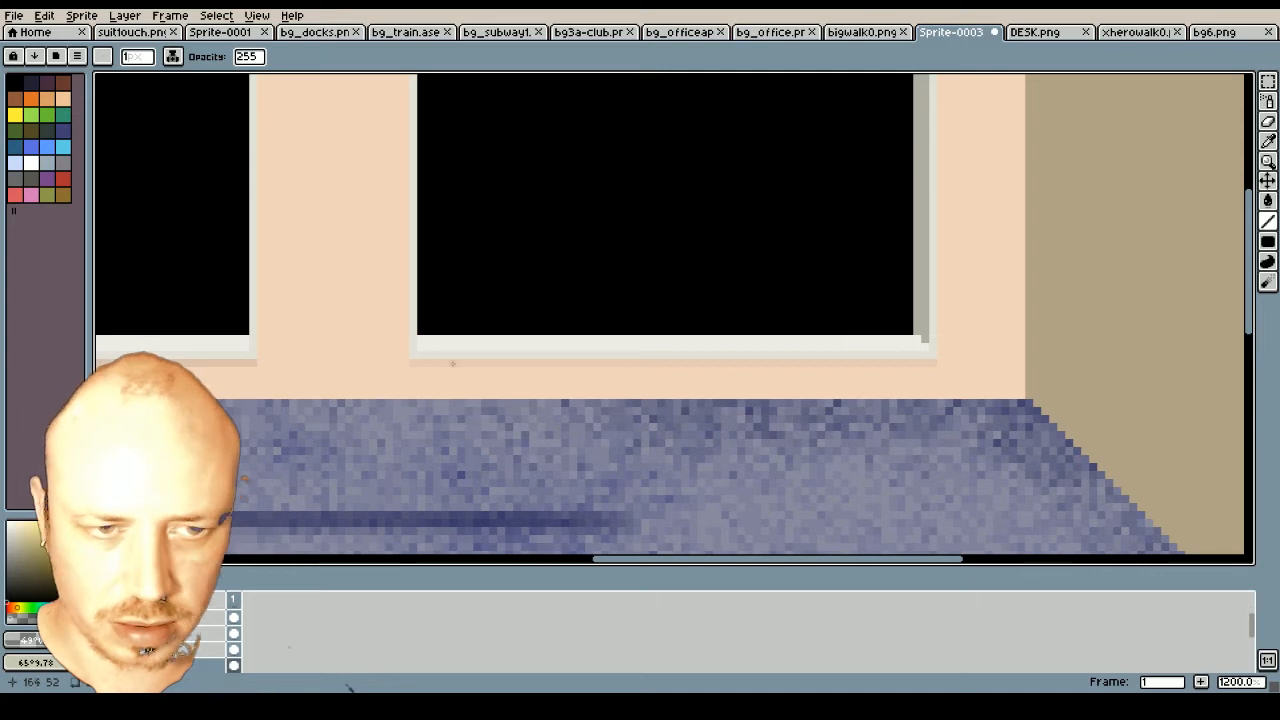
{"action": "left_click_drag", "start_coordinate": [416, 363], "coordinate": [900, 361]}
Show the pc and Desk layers again in front of the two windows
{"action": "scroll", "coordinate": [770, 394], "scroll_direction": "down", "scroll_amount": 4}
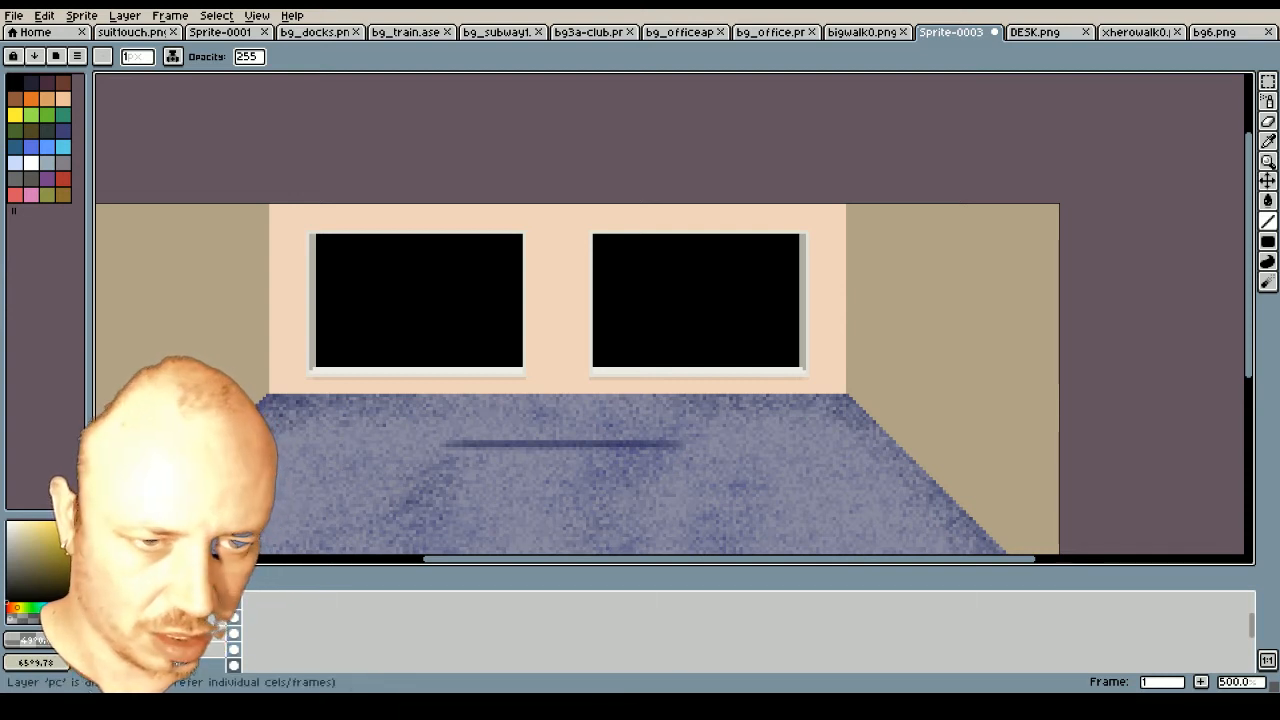
{"action": "left_click", "coordinate": [104, 633]}
{"action": "left_click", "coordinate": [104, 649]}
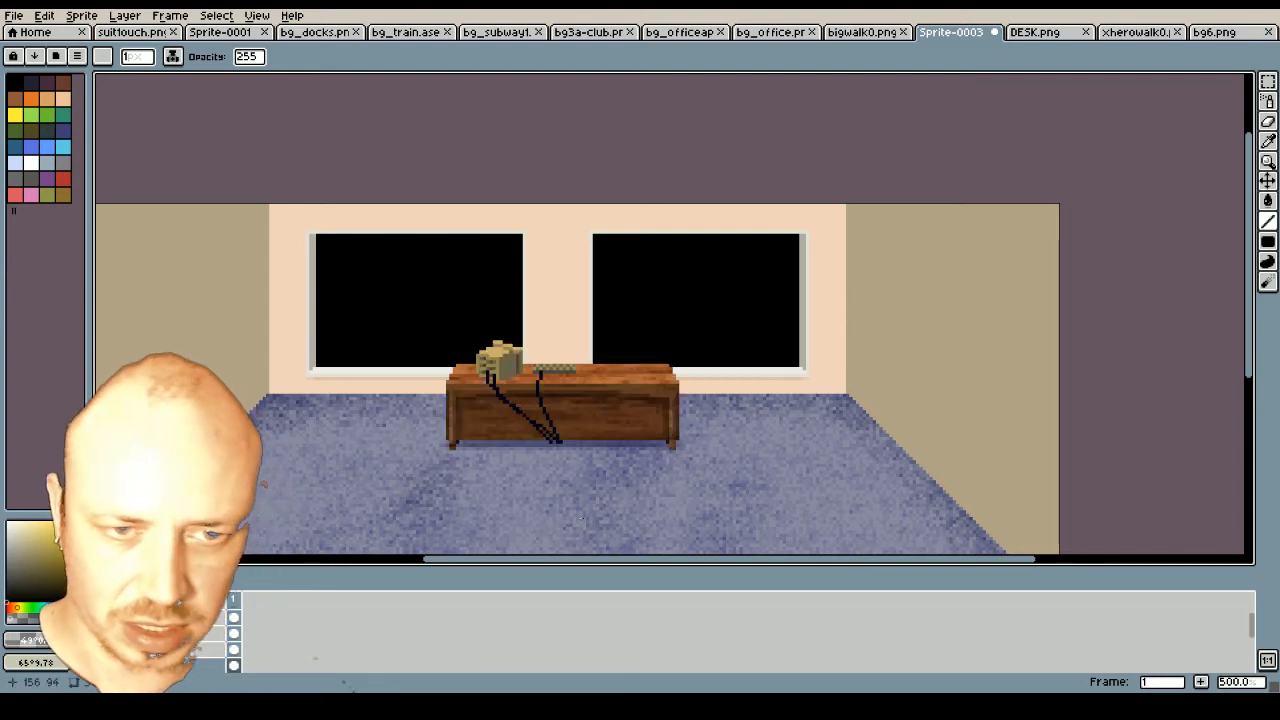
{"action": "left_click_drag", "start_coordinate": [1250, 357], "coordinate": [1250, 394]}
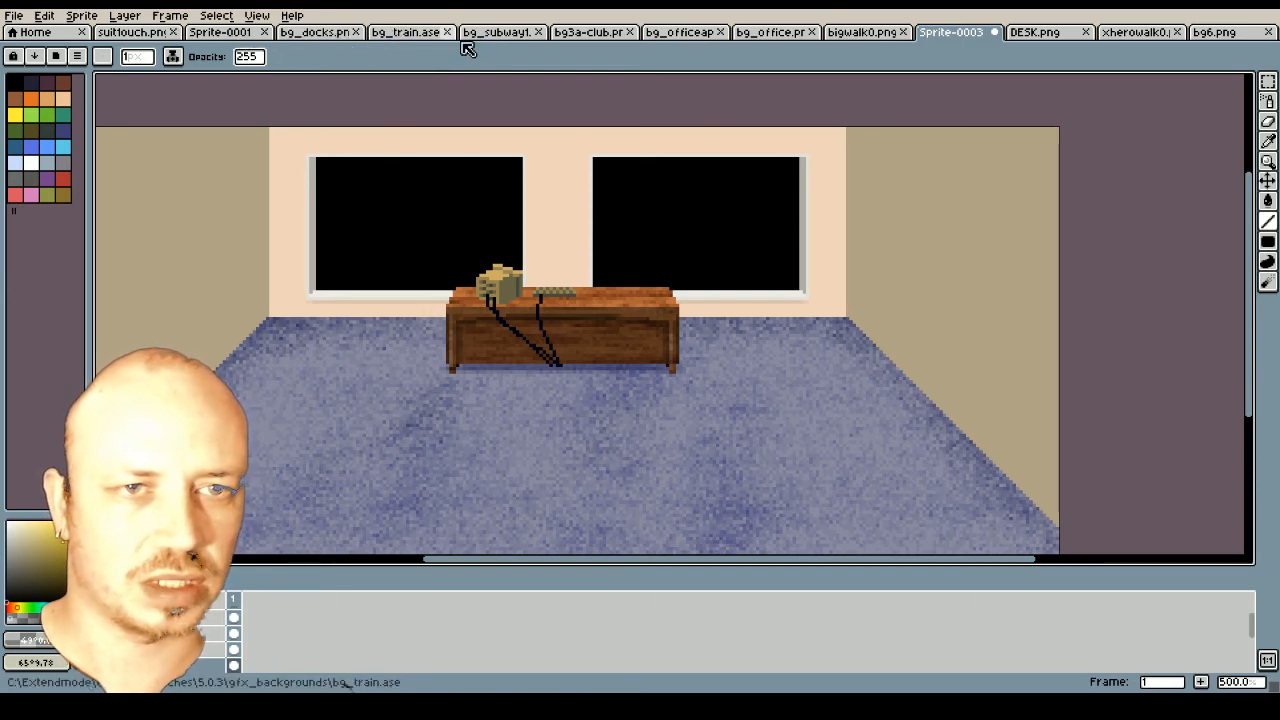
Copy an area of about 243 × 73 pixels with the city skyline, water and railing from bg_docks
{"action": "left_click", "coordinate": [318, 34]}
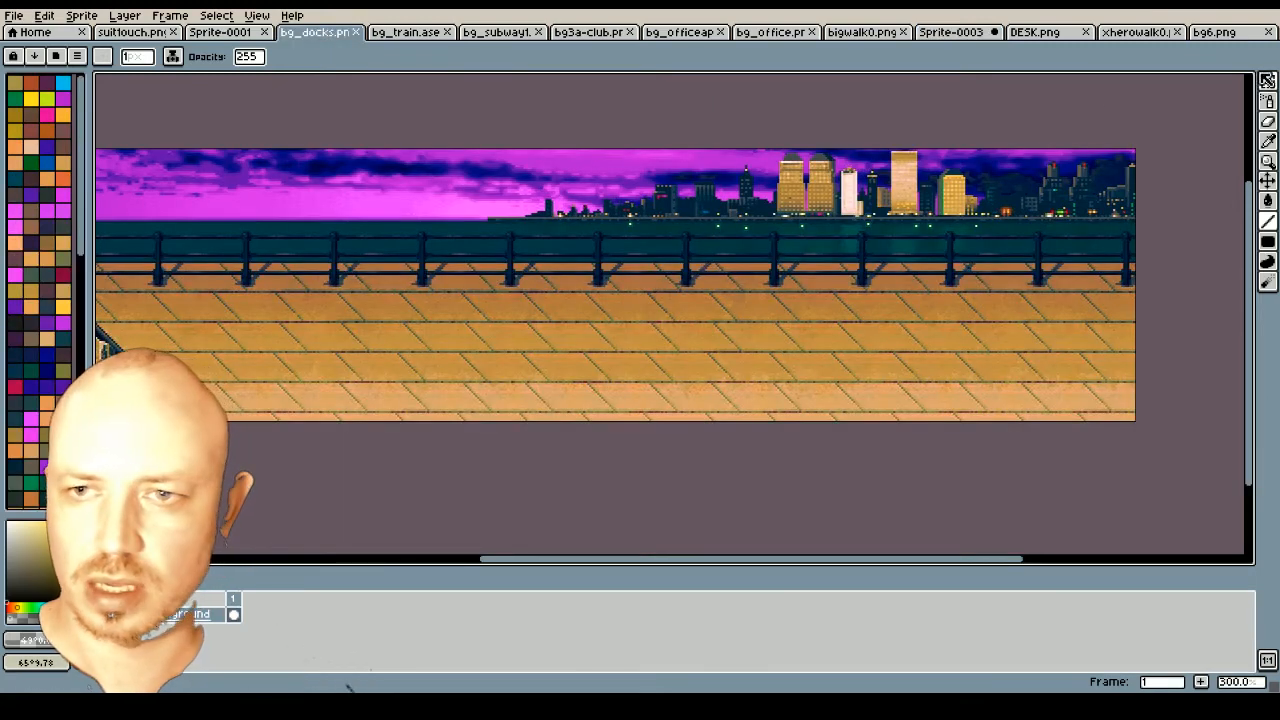
{"action": "left_click", "coordinate": [1268, 81]}
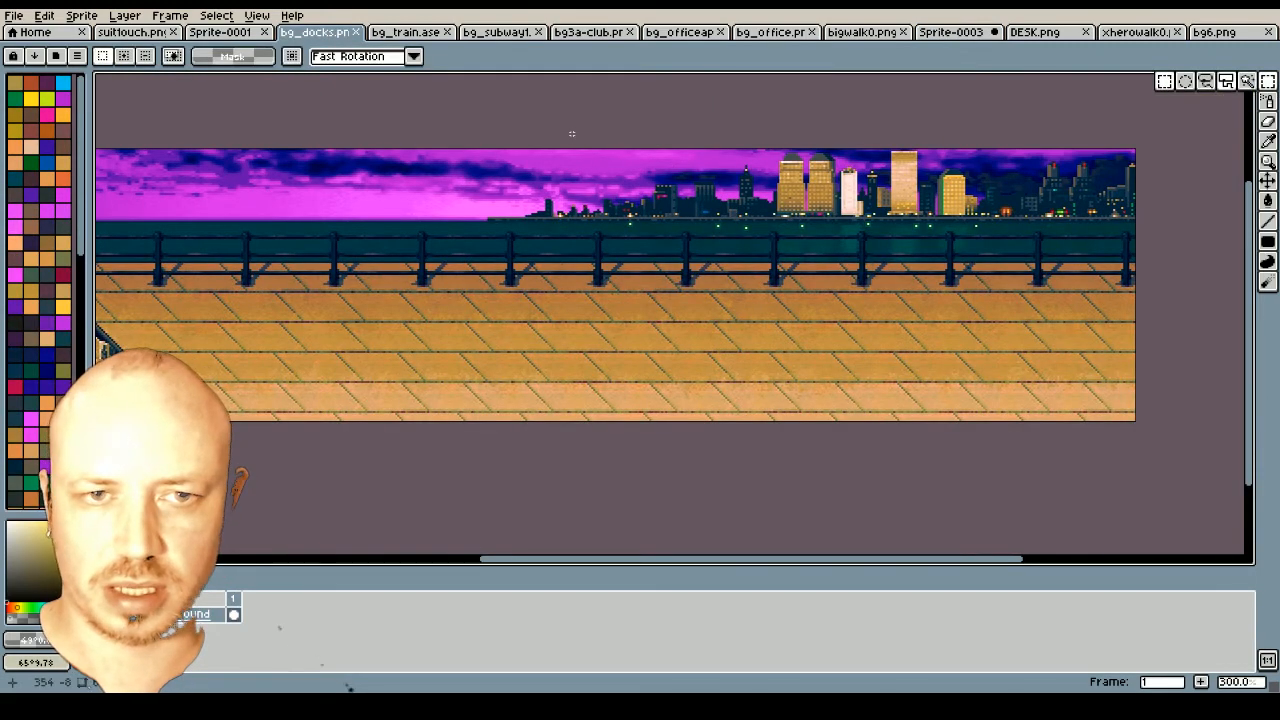
{"action": "left_click_drag", "start_coordinate": [572, 134], "coordinate": [1060, 297]}
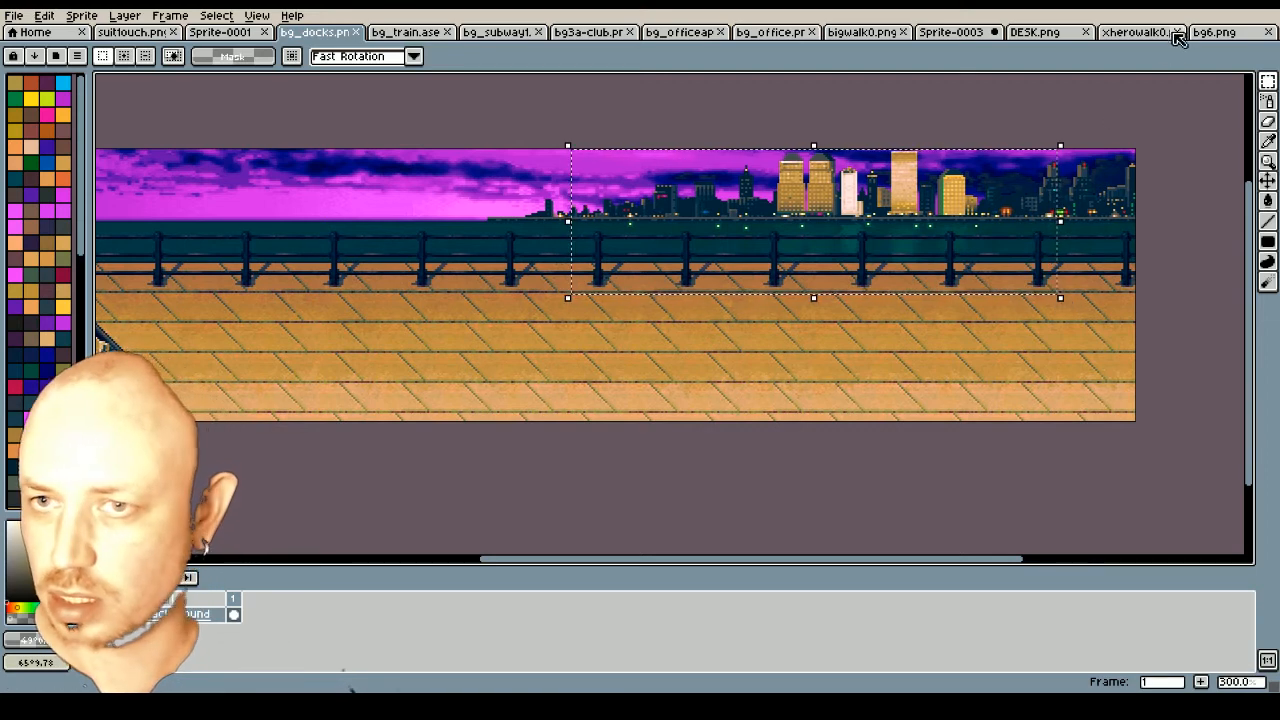
Add a layer named "Window contents" above the Windows layer in Sprite-0003 and paste the copied skyline into it
{"action": "left_click", "coordinate": [968, 33]}
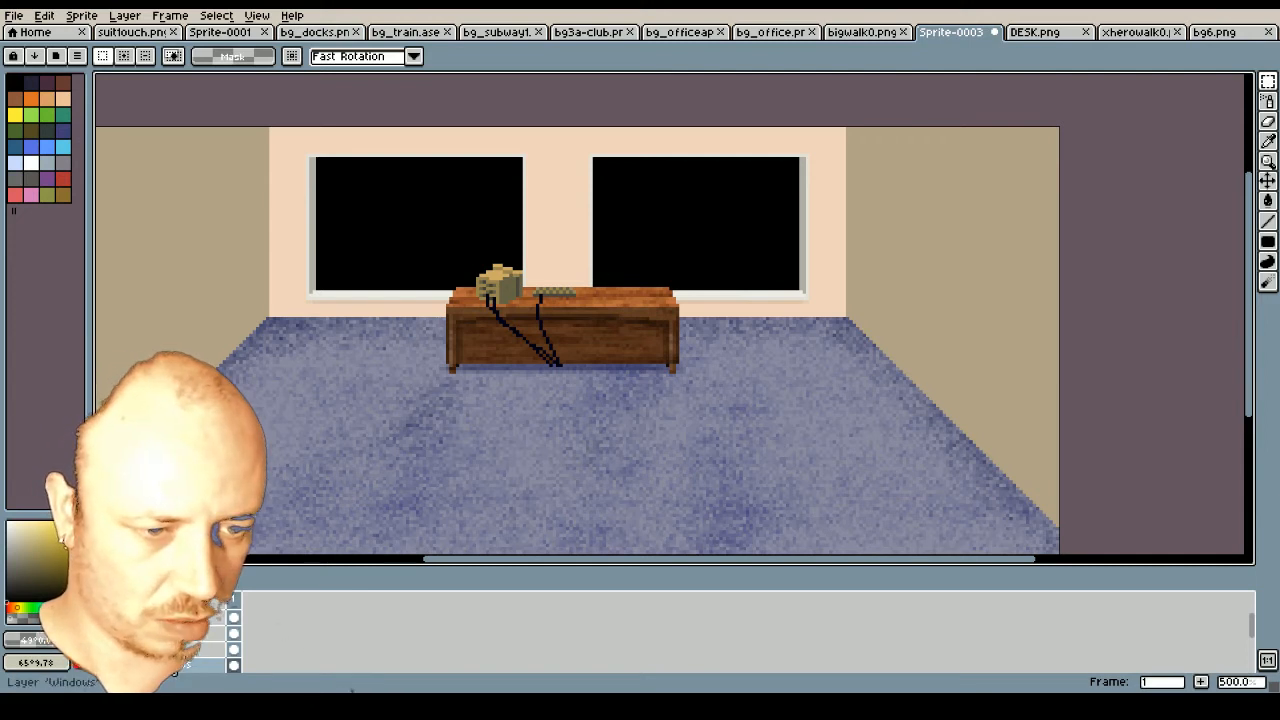
{"action": "right_click", "coordinate": [346, 685]}
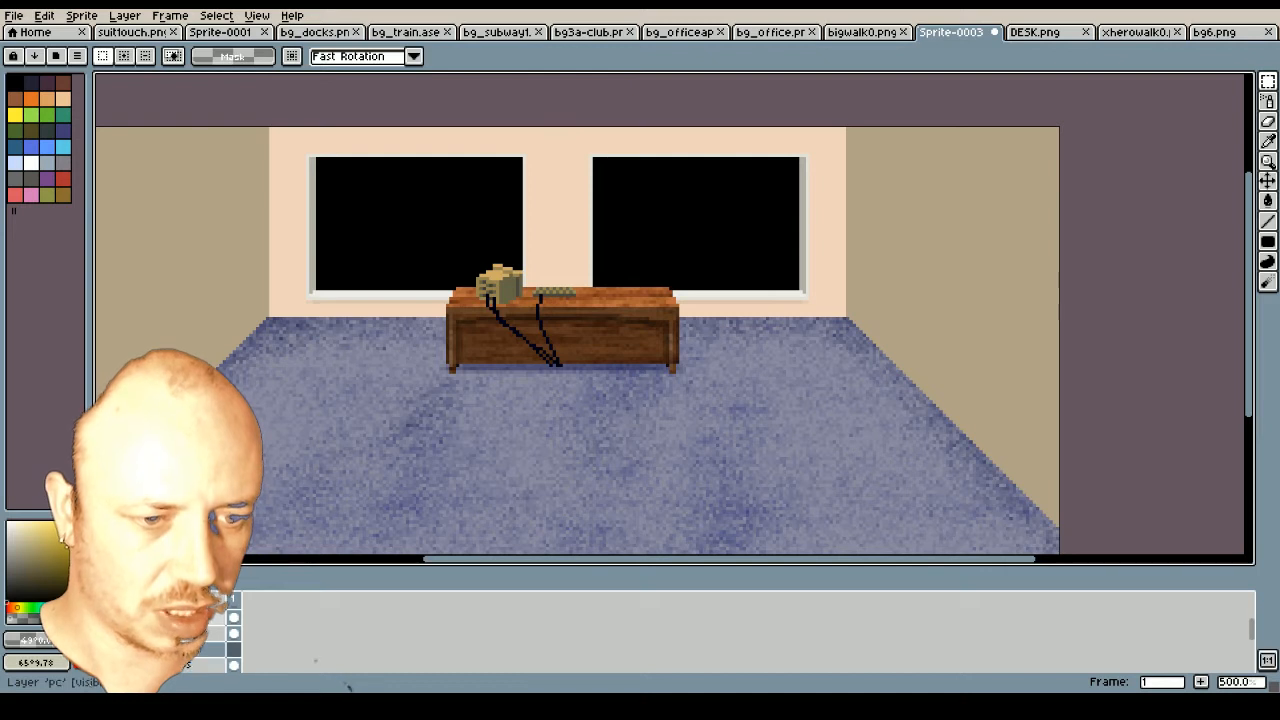
{"action": "double_click", "coordinate": [187, 663]}
{"action": "type", "text": "Window contents"}
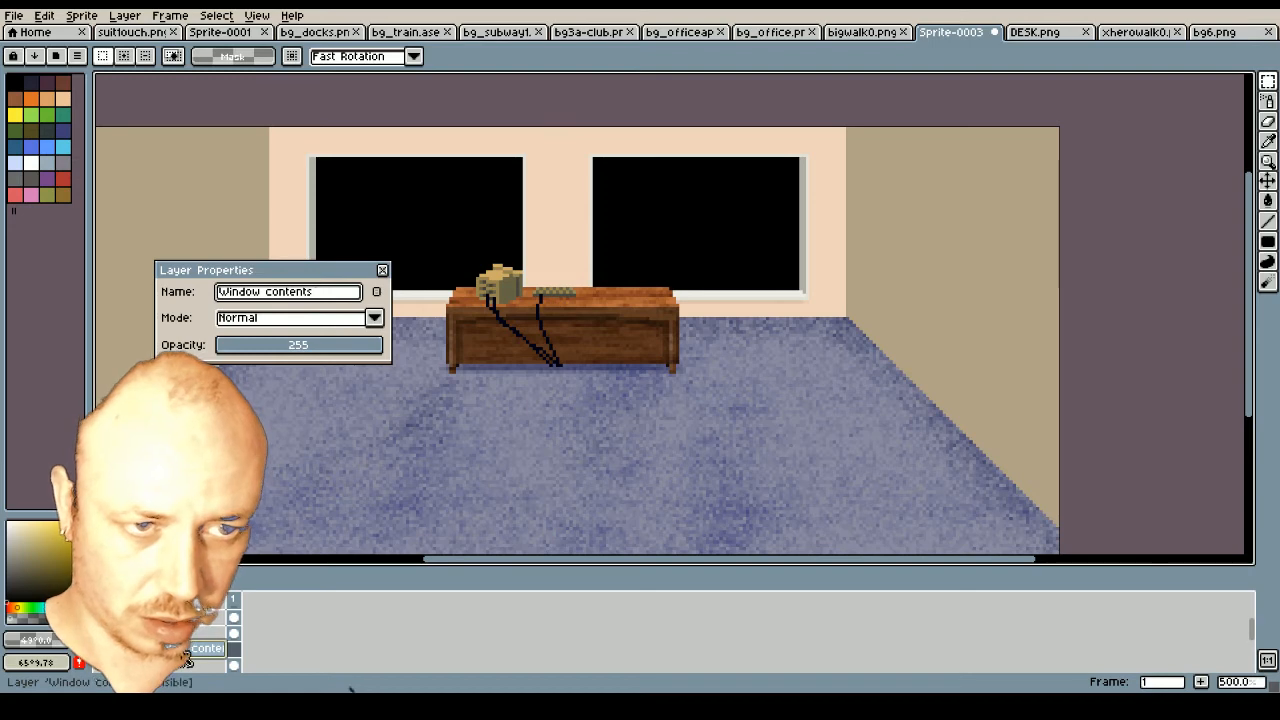
{"action": "key", "text": "Return"}
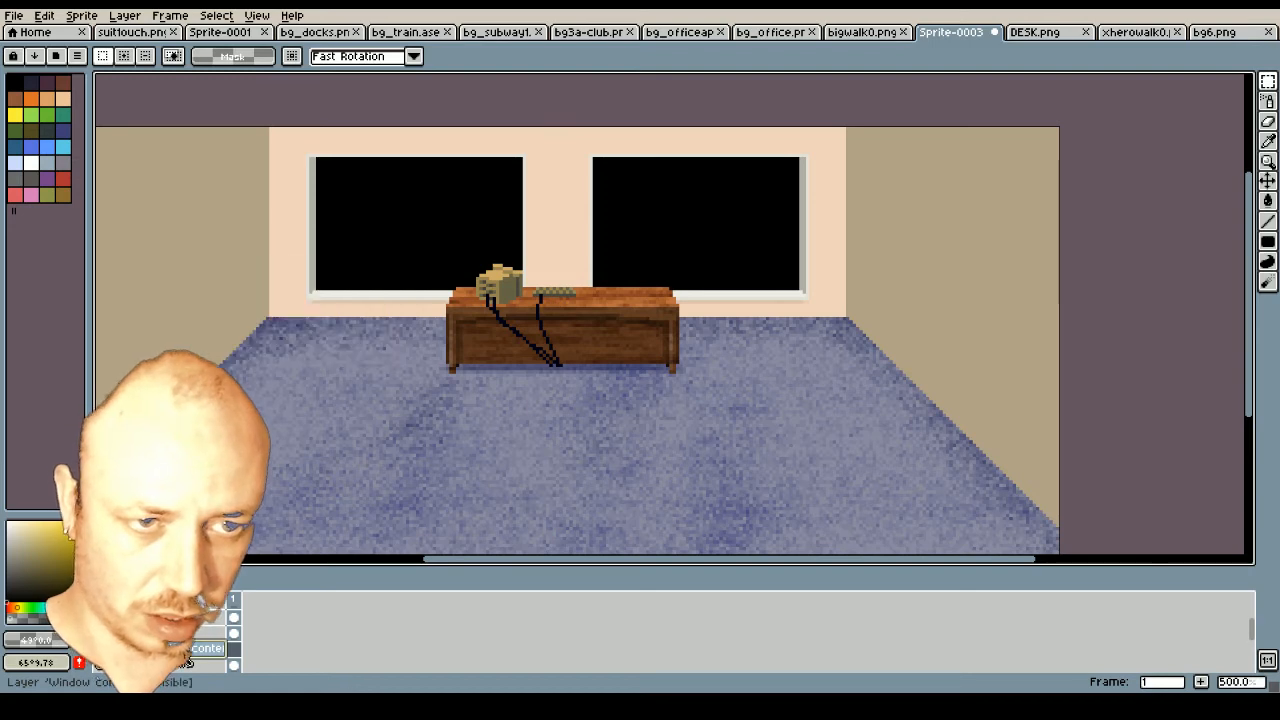
{"action": "key", "text": "ctrl+v"}
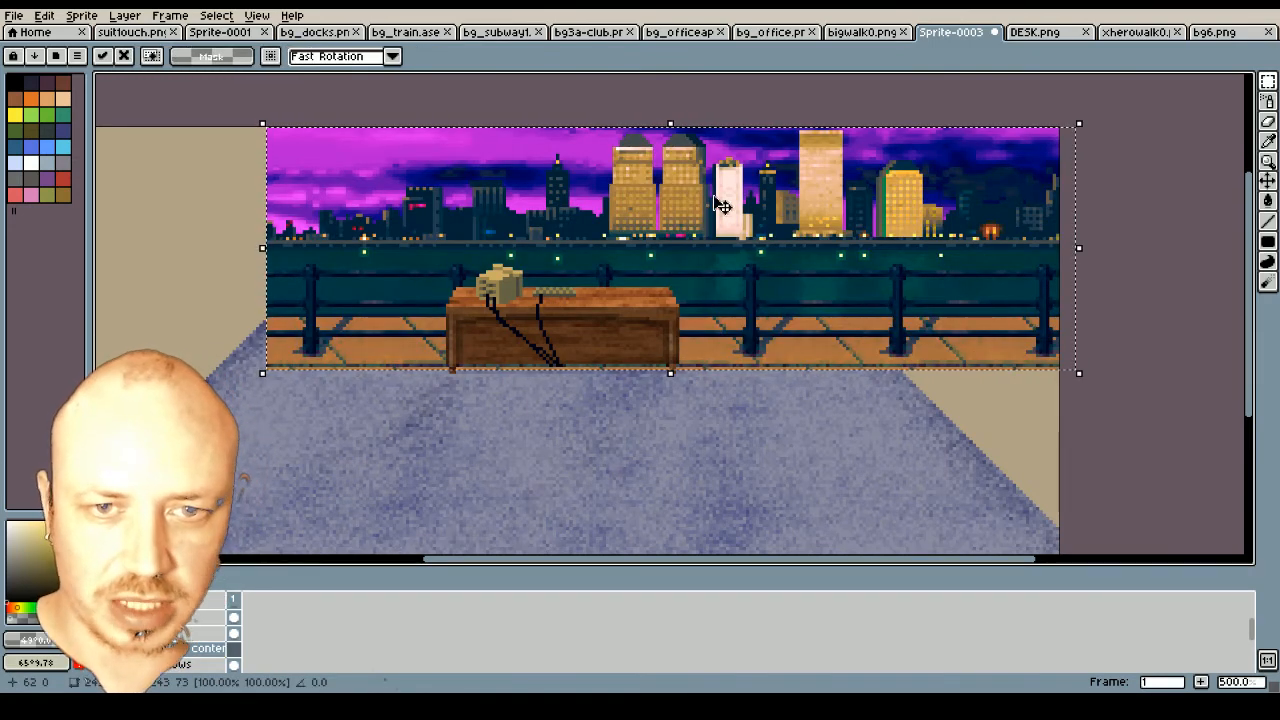
Try to scale the pasted skyline to about 73 × 71 percent and position it over the windows, and undo the paste
{"action": "left_click_drag", "start_coordinate": [733, 246], "coordinate": [776, 237]}
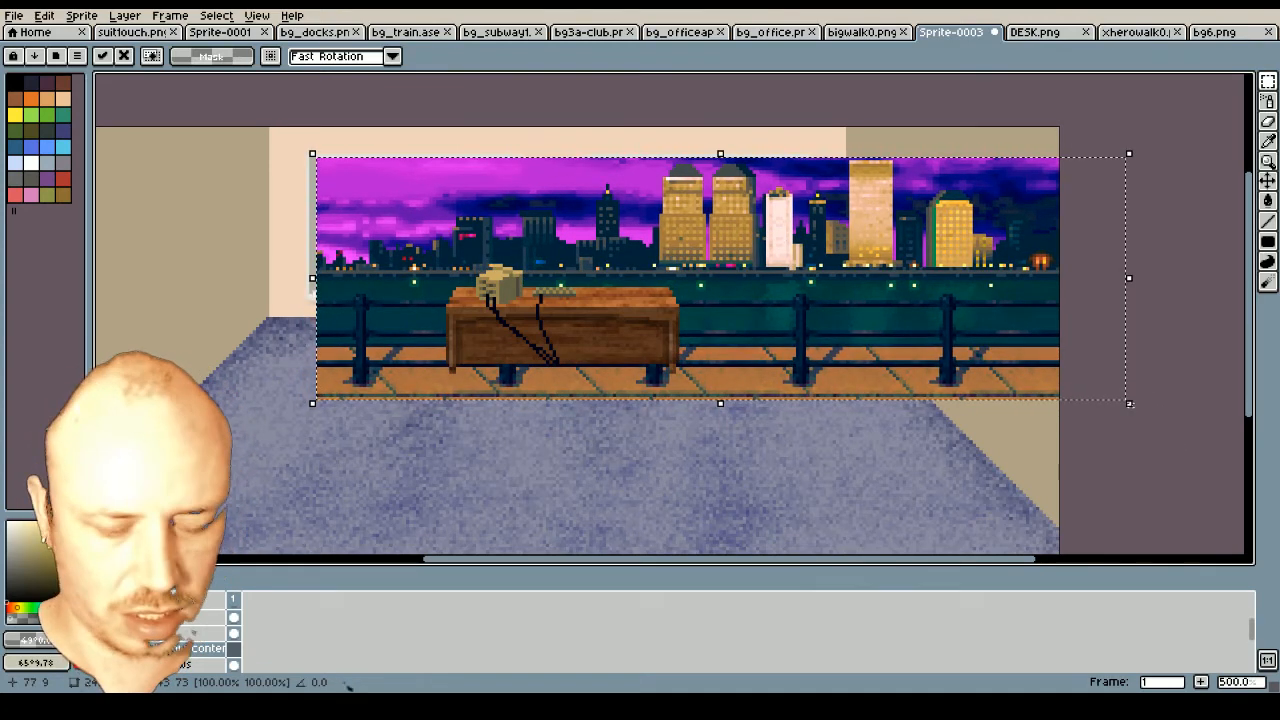
{"action": "key", "text": "m"}
{"action": "left_click_drag", "start_coordinate": [1135, 405], "coordinate": [968, 331]}
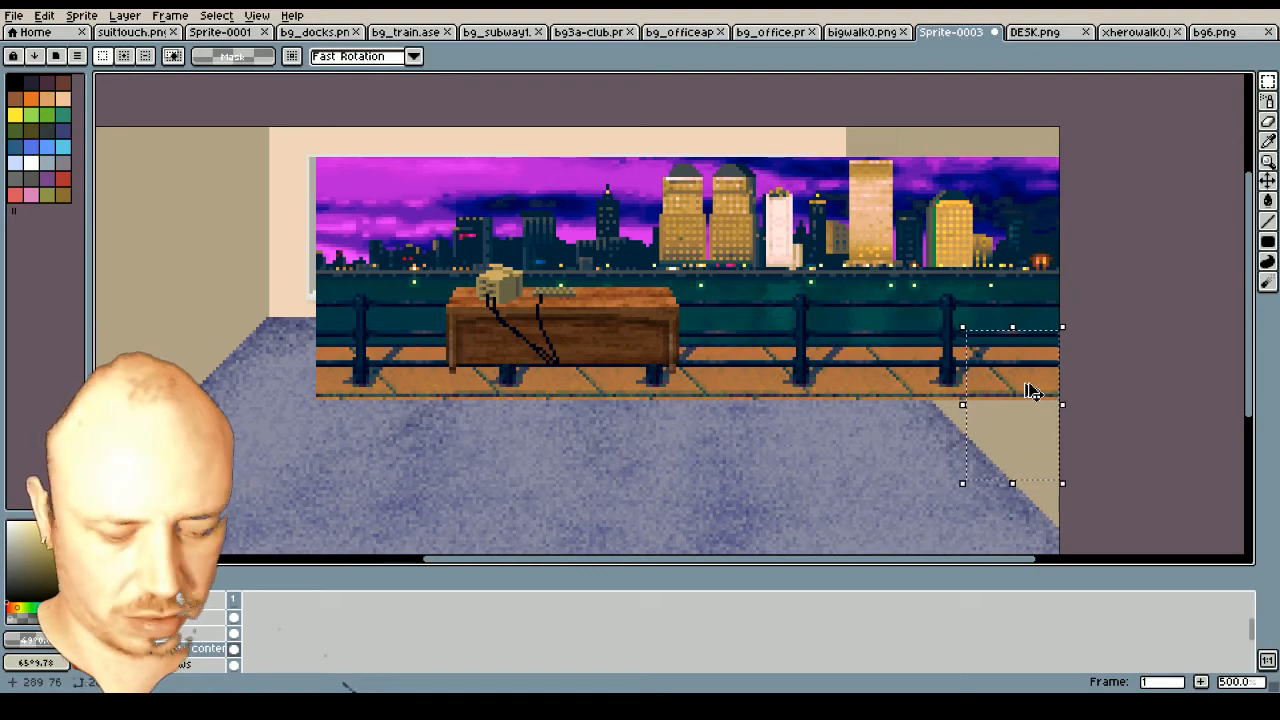
{"action": "key", "text": "ctrl+z"}
{"action": "left_click_drag", "start_coordinate": [1129, 403], "coordinate": [851, 338]}
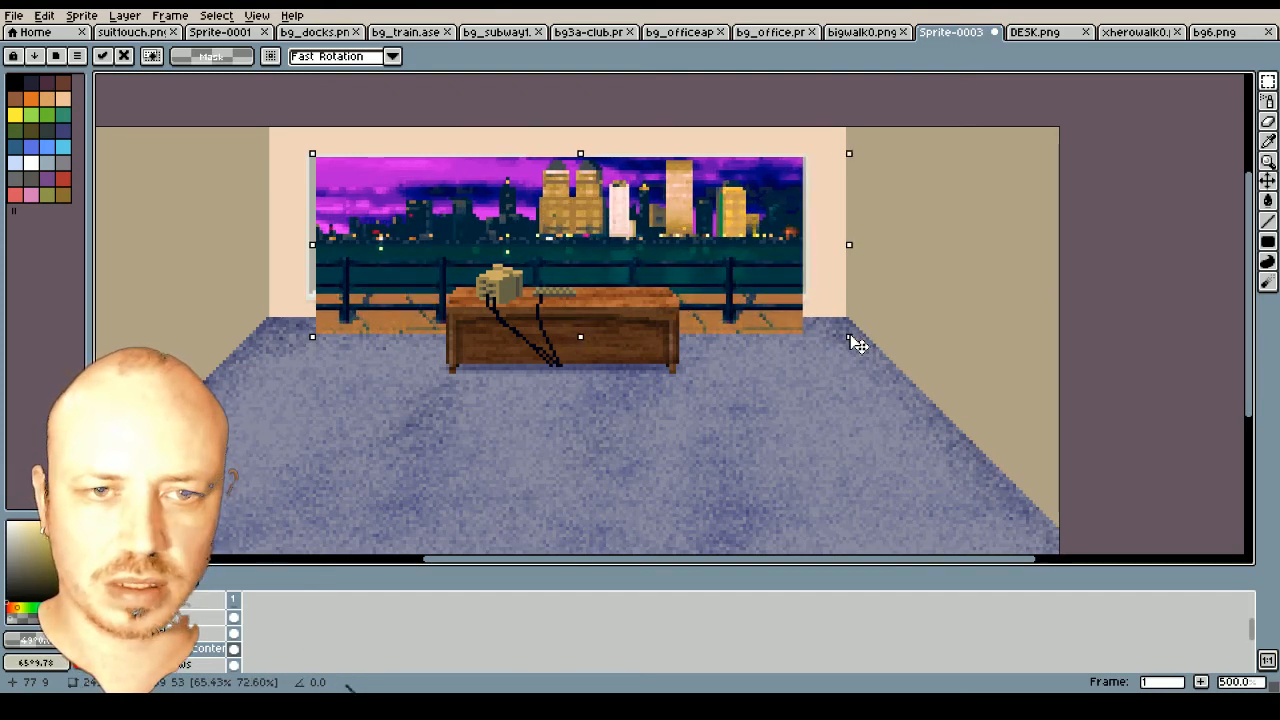
{"action": "left_click_drag", "start_coordinate": [849, 337], "coordinate": [913, 331]}
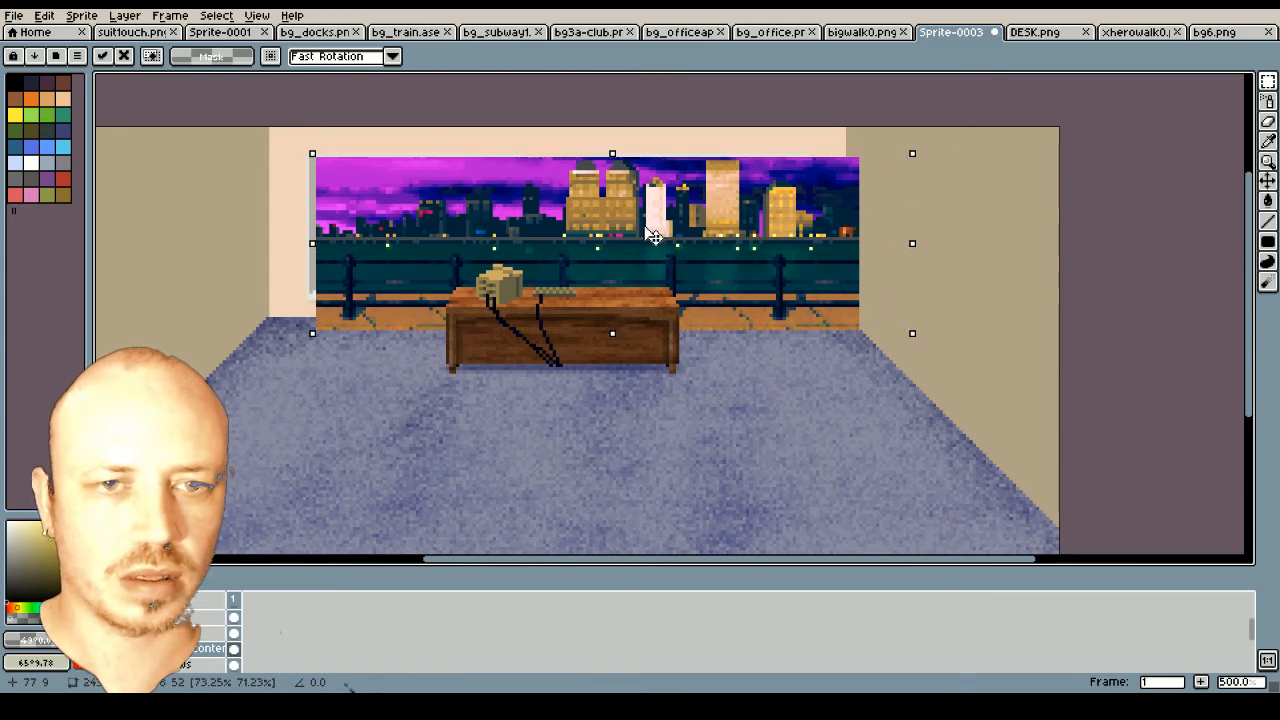
{"action": "left_click_drag", "start_coordinate": [648, 236], "coordinate": [693, 244]}
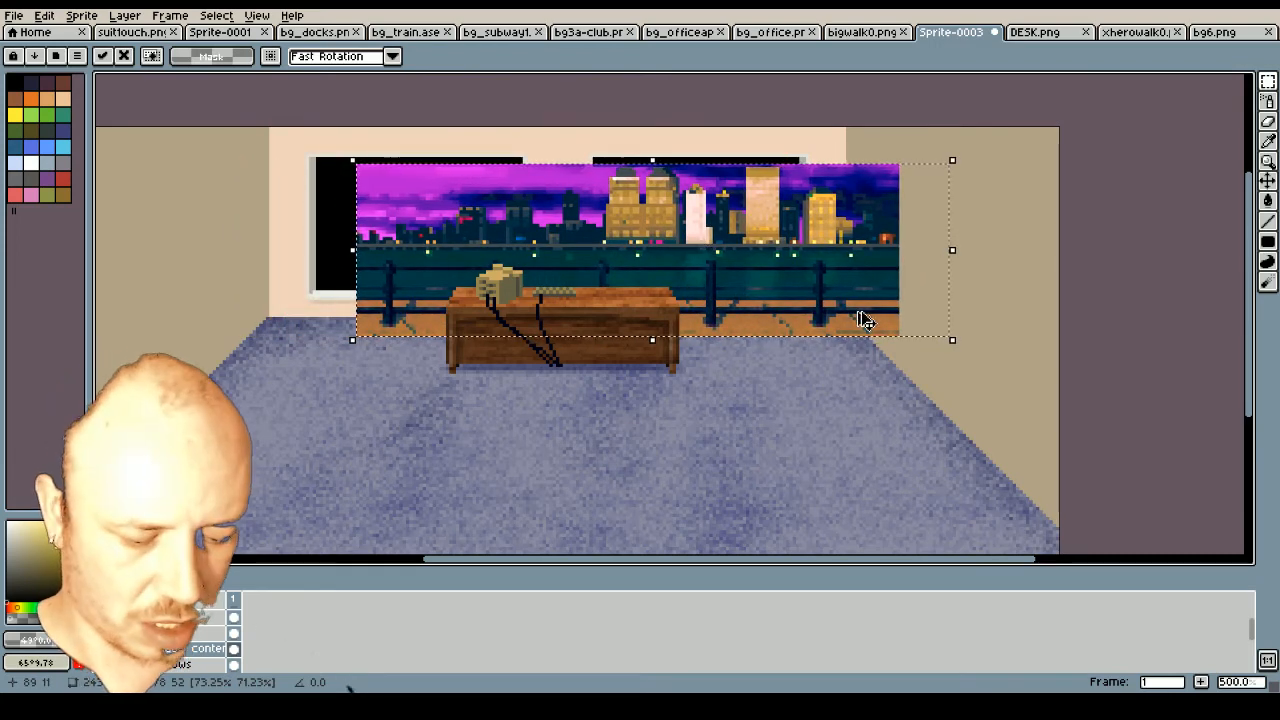
{"action": "key", "text": "ctrl+z"}
{"action": "key", "text": "ctrl+z"}
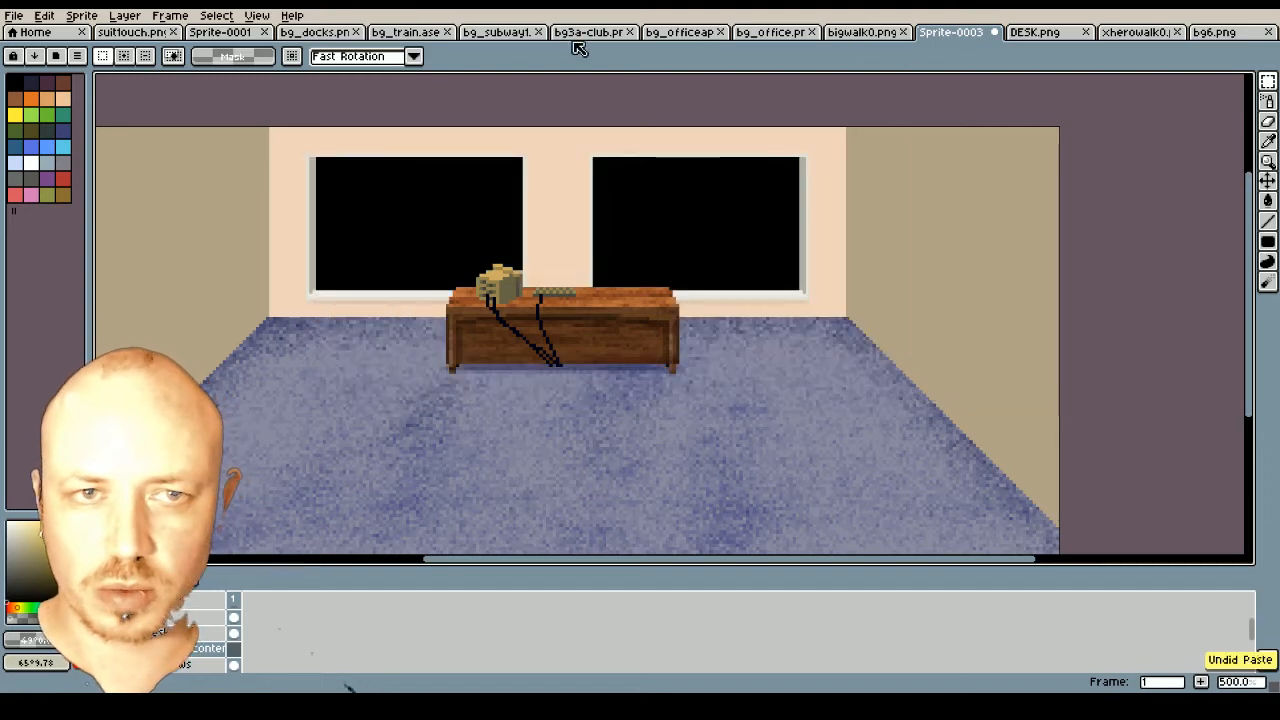
Copy a wider skyline area of about 283 × 76 pixels from bg_docks and paste it into Sprite-0003's Window contents layer
{"action": "left_click", "coordinate": [338, 34]}
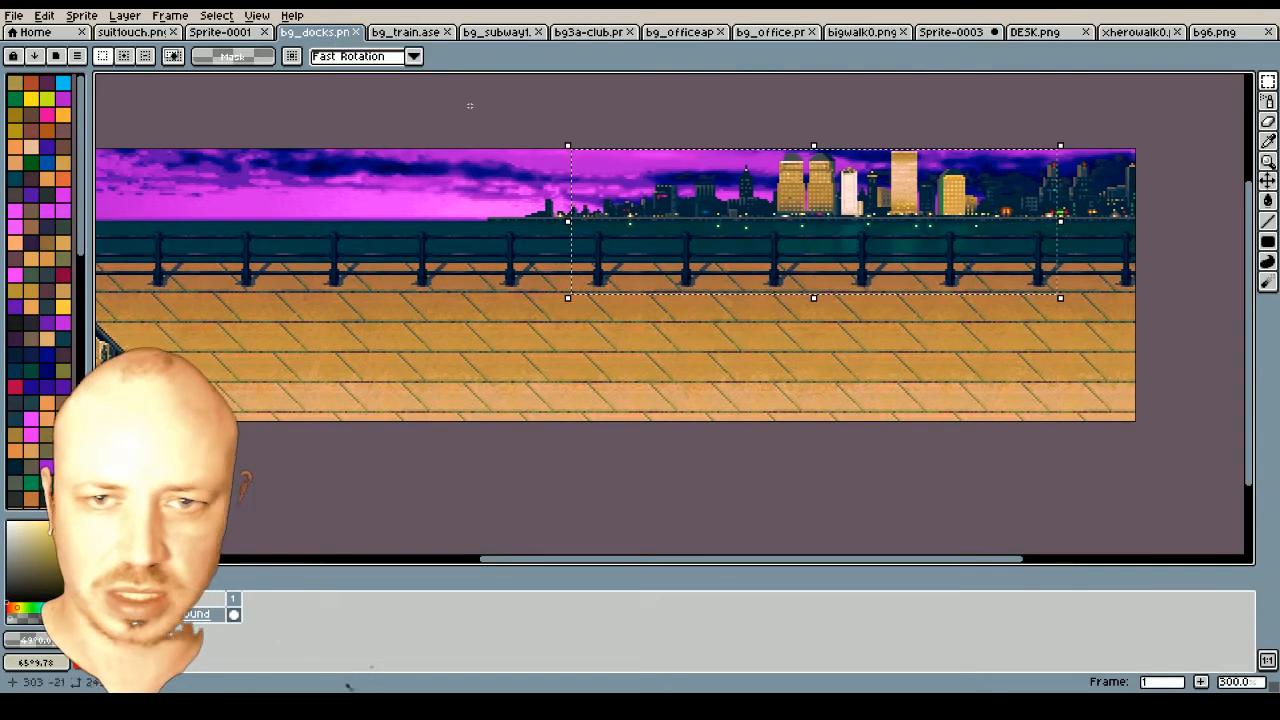
{"action": "left_click", "coordinate": [532, 123]}
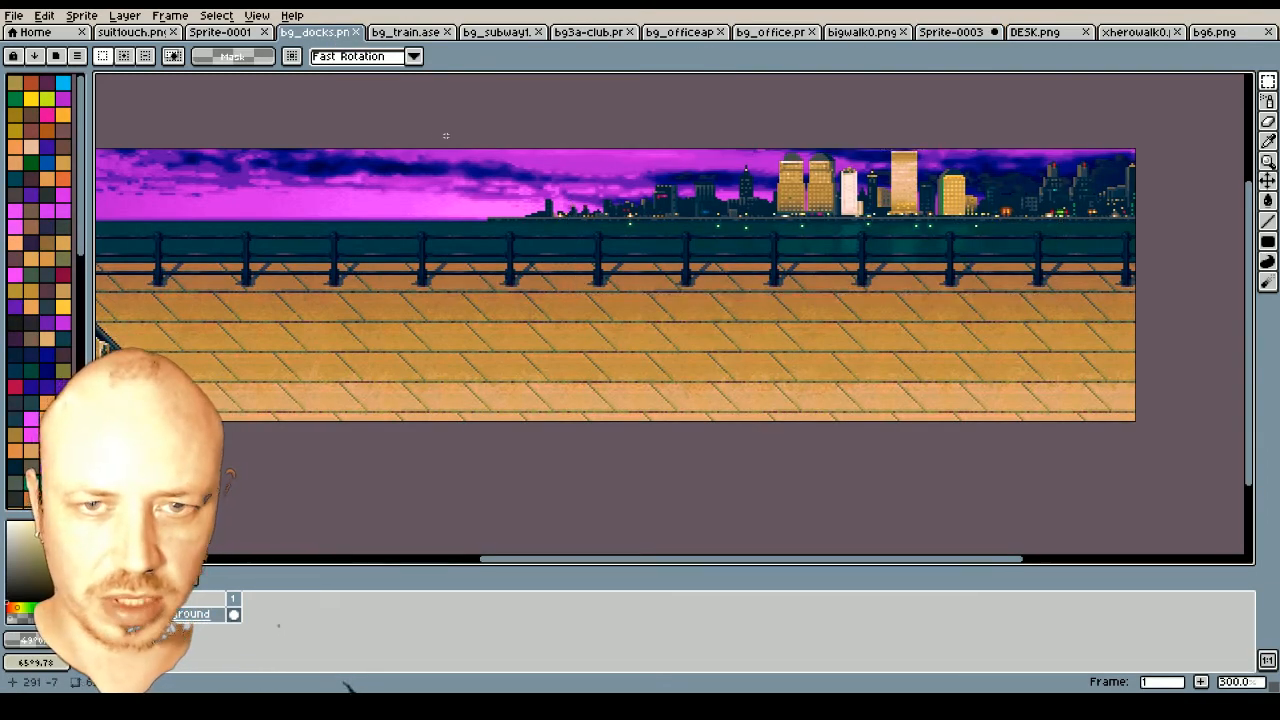
{"action": "left_click_drag", "start_coordinate": [434, 137], "coordinate": [1002, 302]}
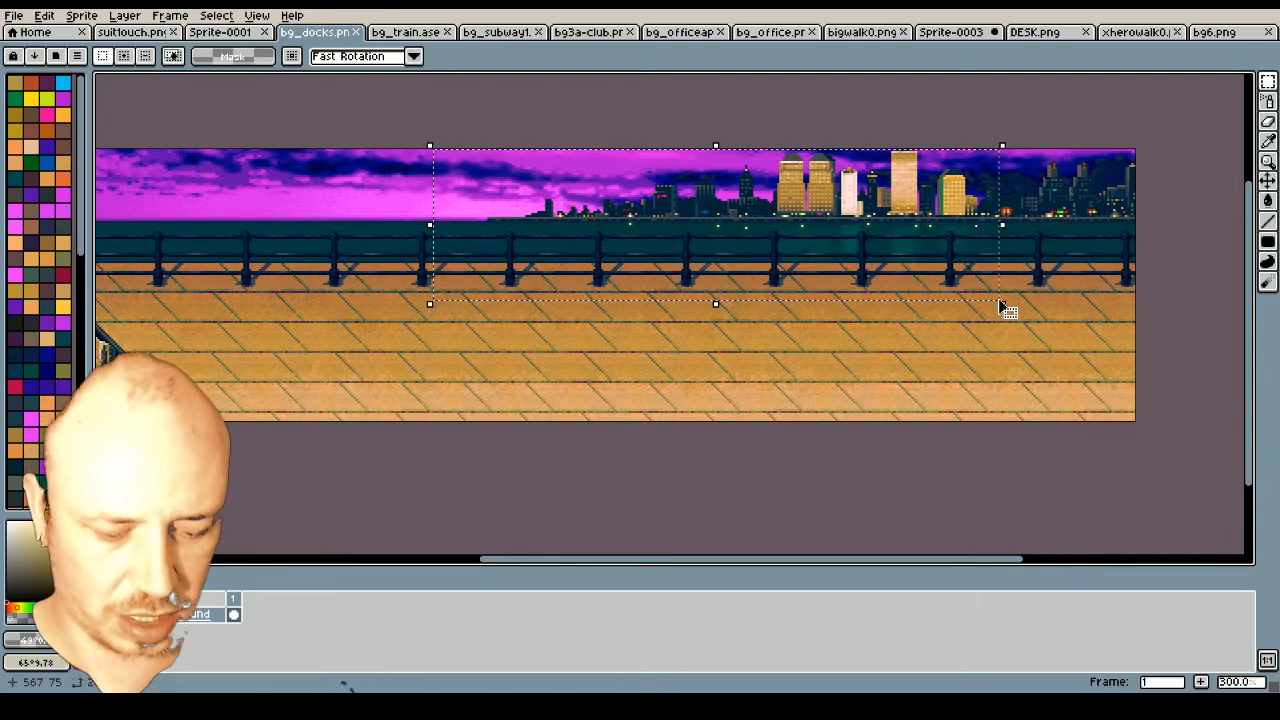
{"action": "left_click", "coordinate": [952, 33]}
{"action": "key", "text": "ctrl+v"}
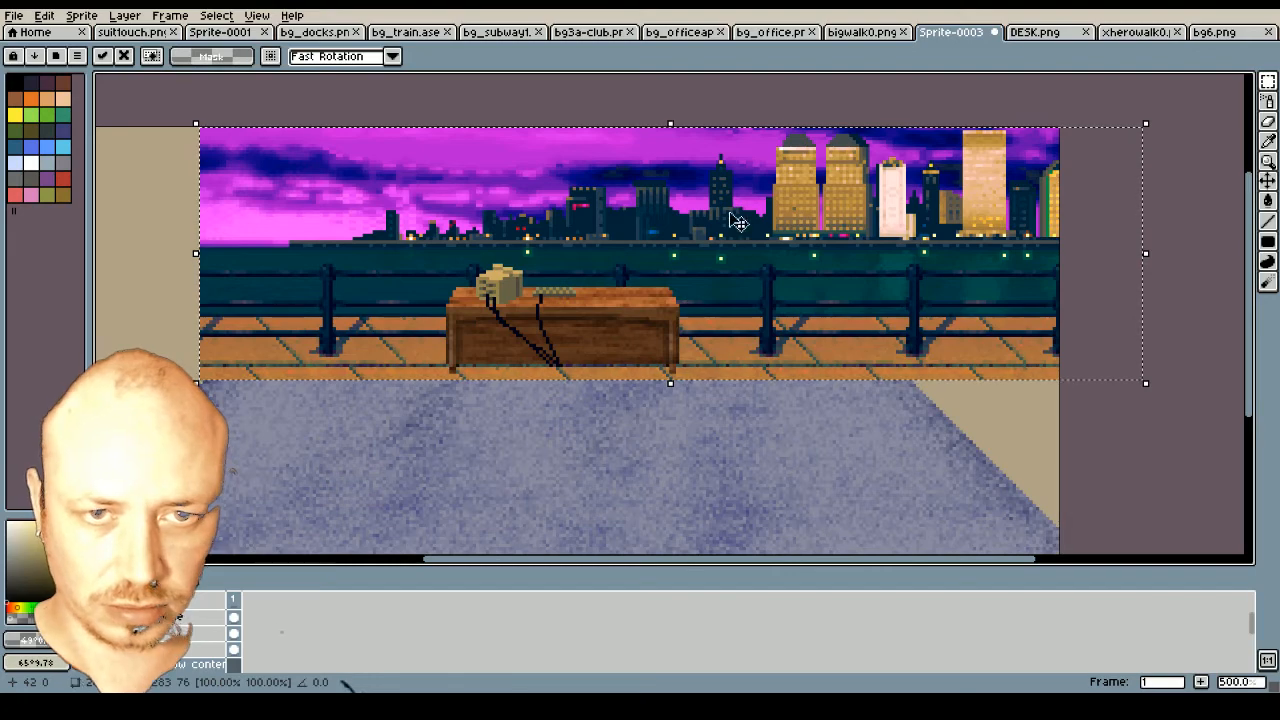
Scale the pasted skyline to about 195 × 48 pixels and position it over both windows
{"action": "left_click_drag", "start_coordinate": [632, 187], "coordinate": [673, 235]}
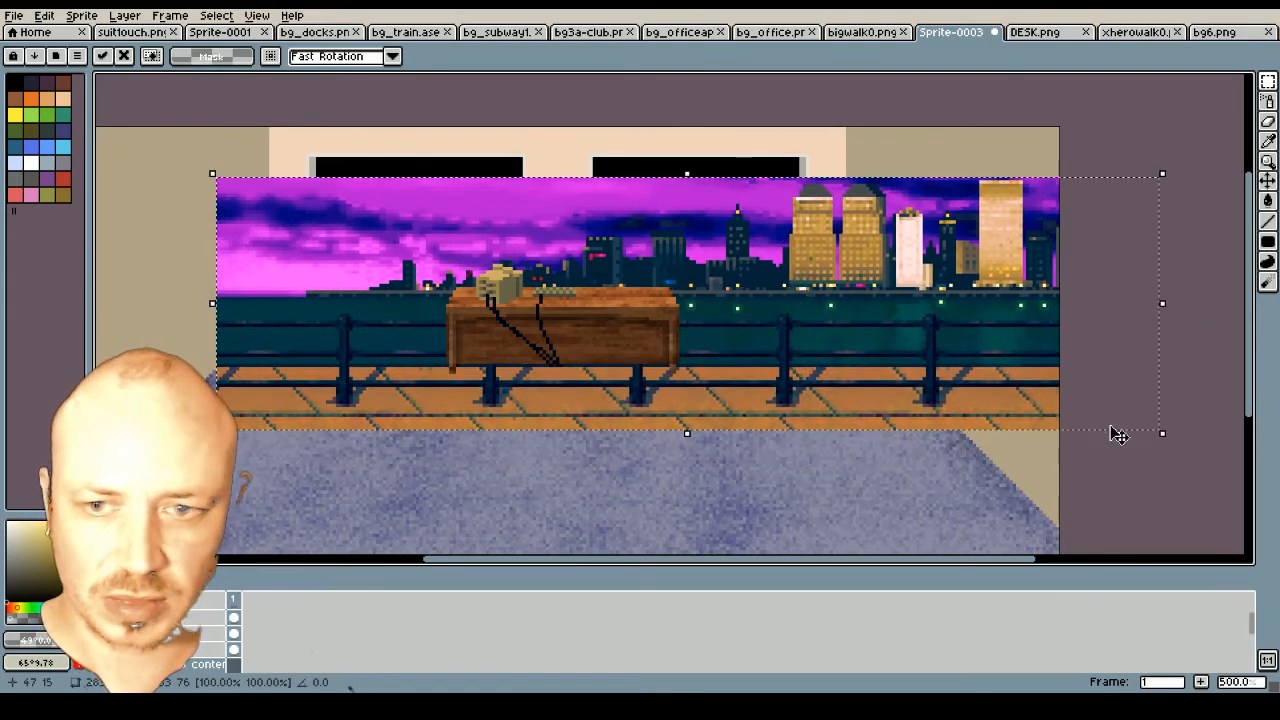
{"action": "left_click_drag", "start_coordinate": [1169, 440], "coordinate": [880, 348]}
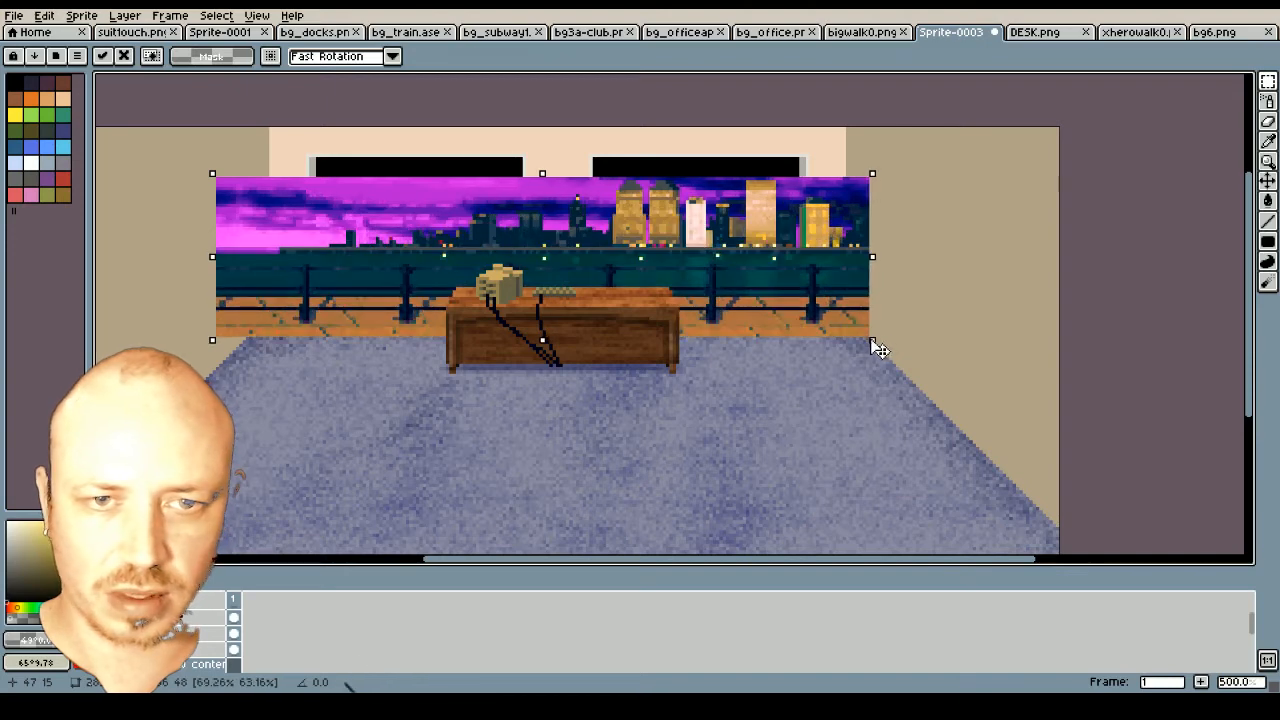
{"action": "left_click_drag", "start_coordinate": [523, 247], "coordinate": [566, 229]}
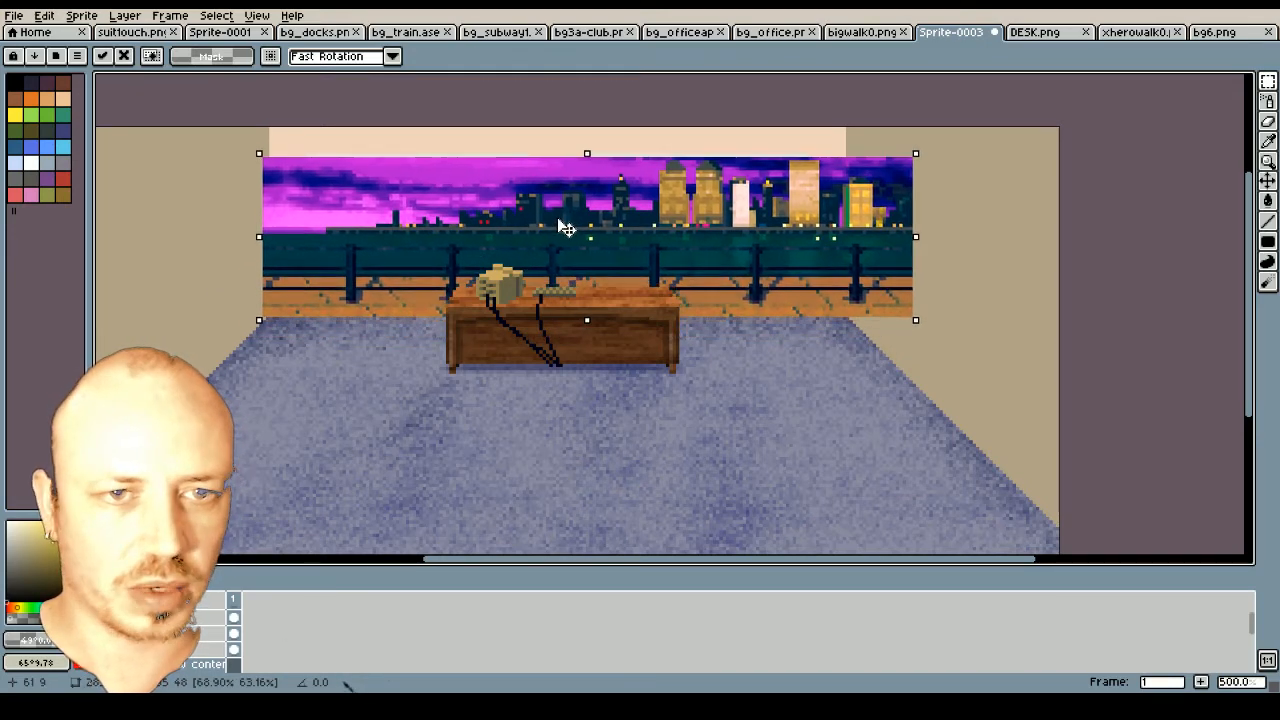
Delete the strip of skyline covering the wall between the two windows, flush with both window openings
{"action": "left_click", "coordinate": [1268, 84]}
{"action": "left_click", "coordinate": [1268, 82]}
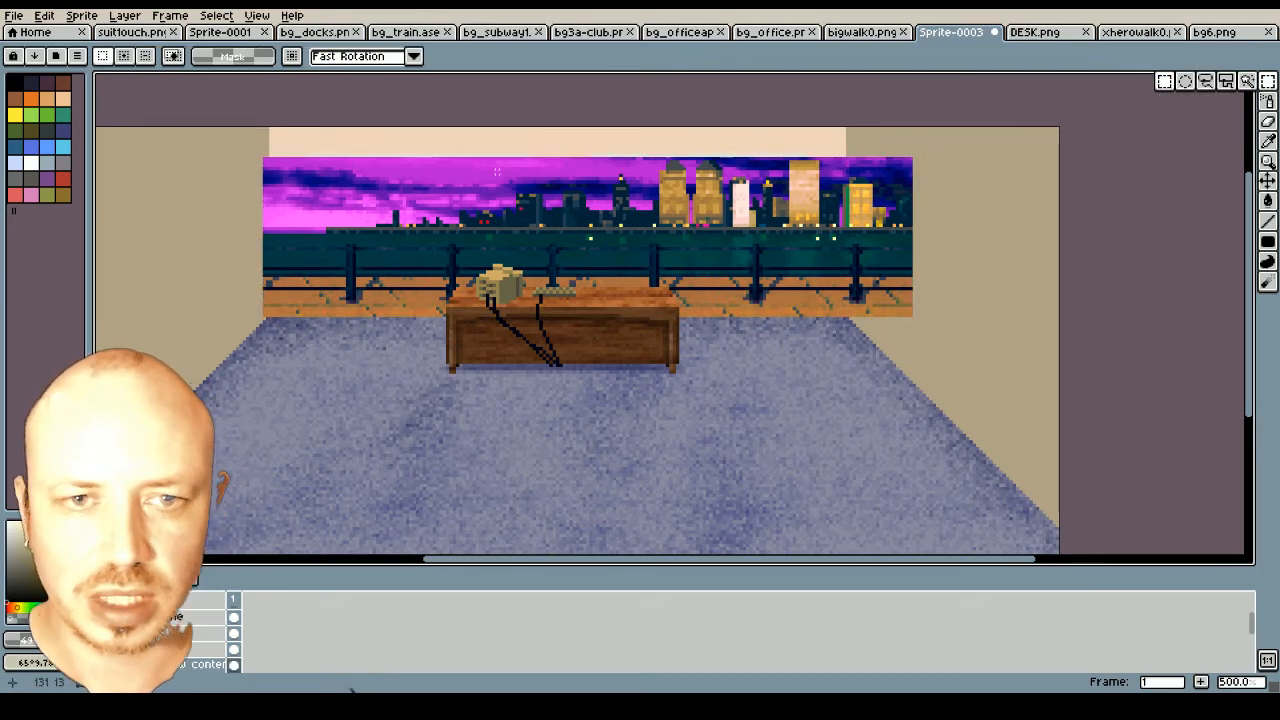
{"action": "left_click_drag", "start_coordinate": [527, 151], "coordinate": [591, 360]}
{"action": "key", "text": "Delete"}
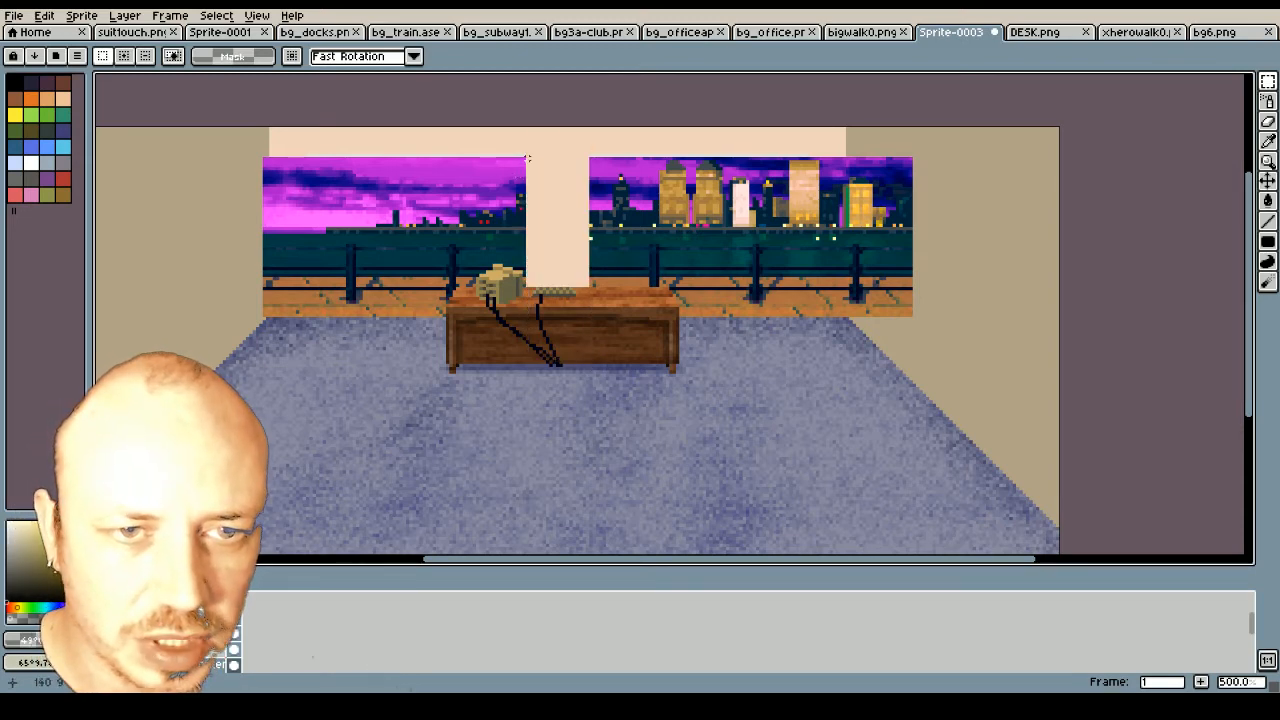
{"action": "left_click_drag", "start_coordinate": [523, 152], "coordinate": [591, 368]}
{"action": "key", "text": "Delete"}
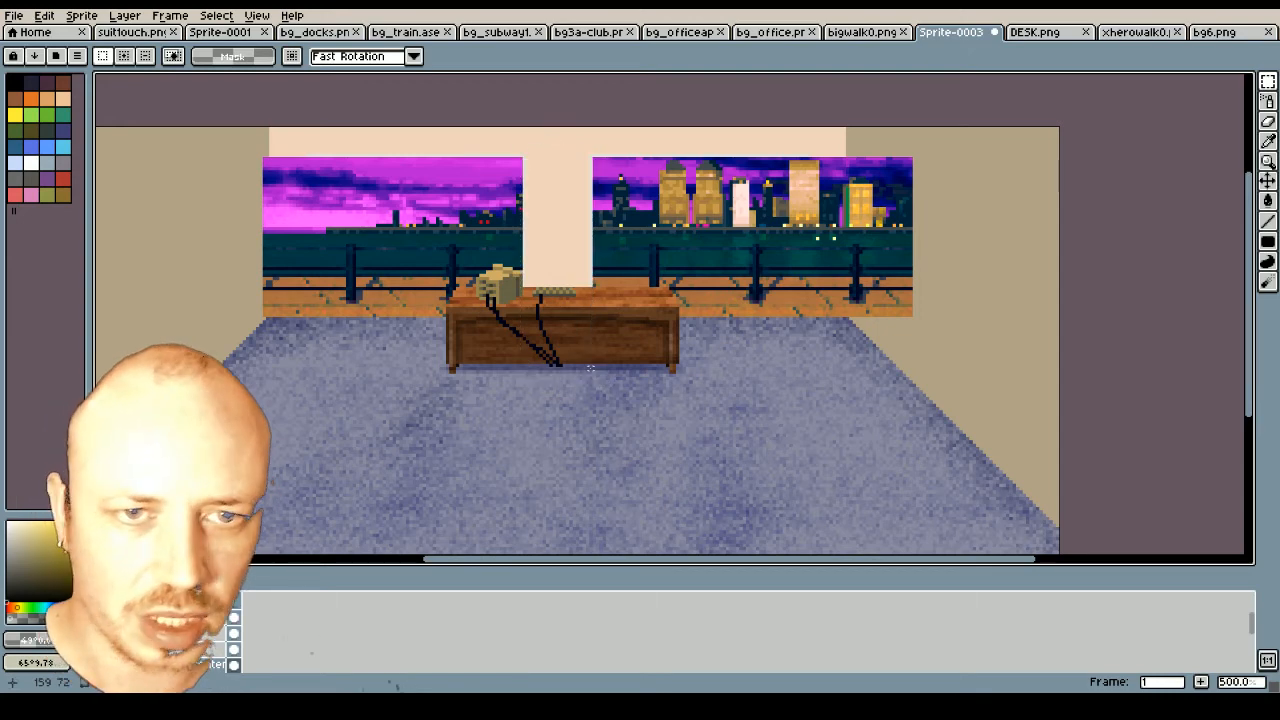
Delete the skyline parts that extend beyond the left window's outer edge, the right window's outer edge and below both windows
{"action": "left_click_drag", "start_coordinate": [234, 135], "coordinate": [314, 355]}
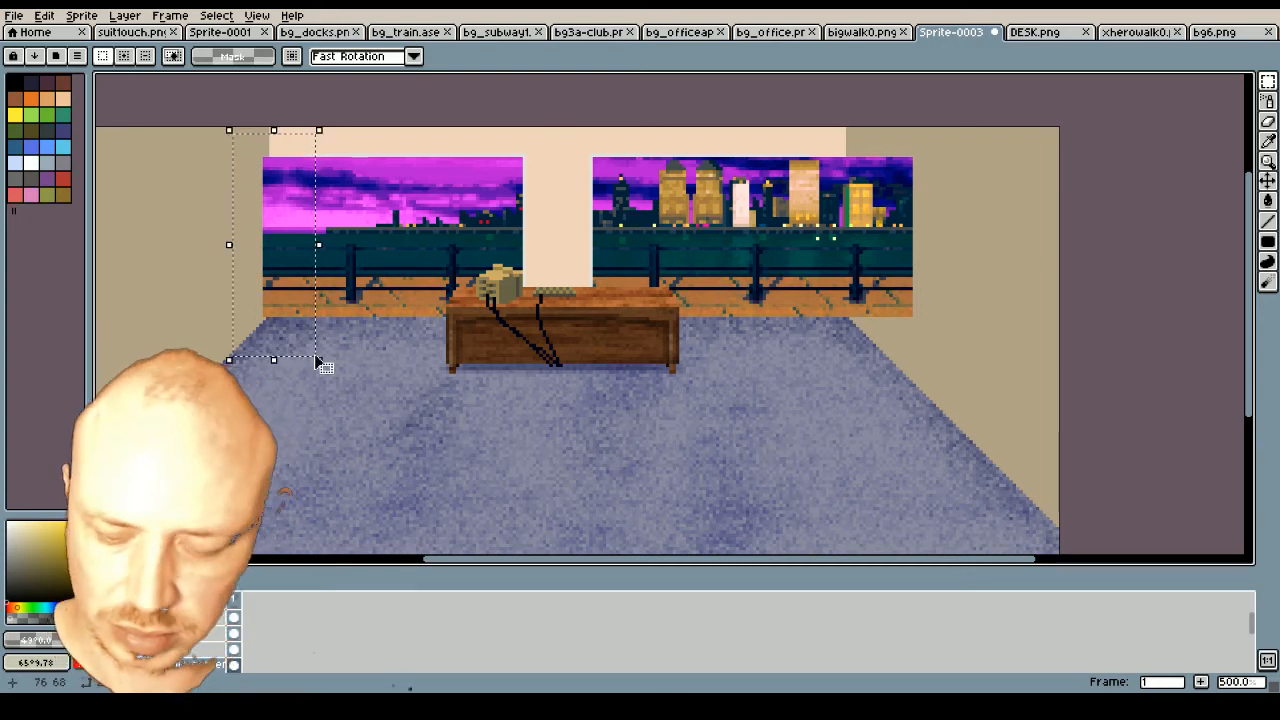
{"action": "key", "text": "Delete"}
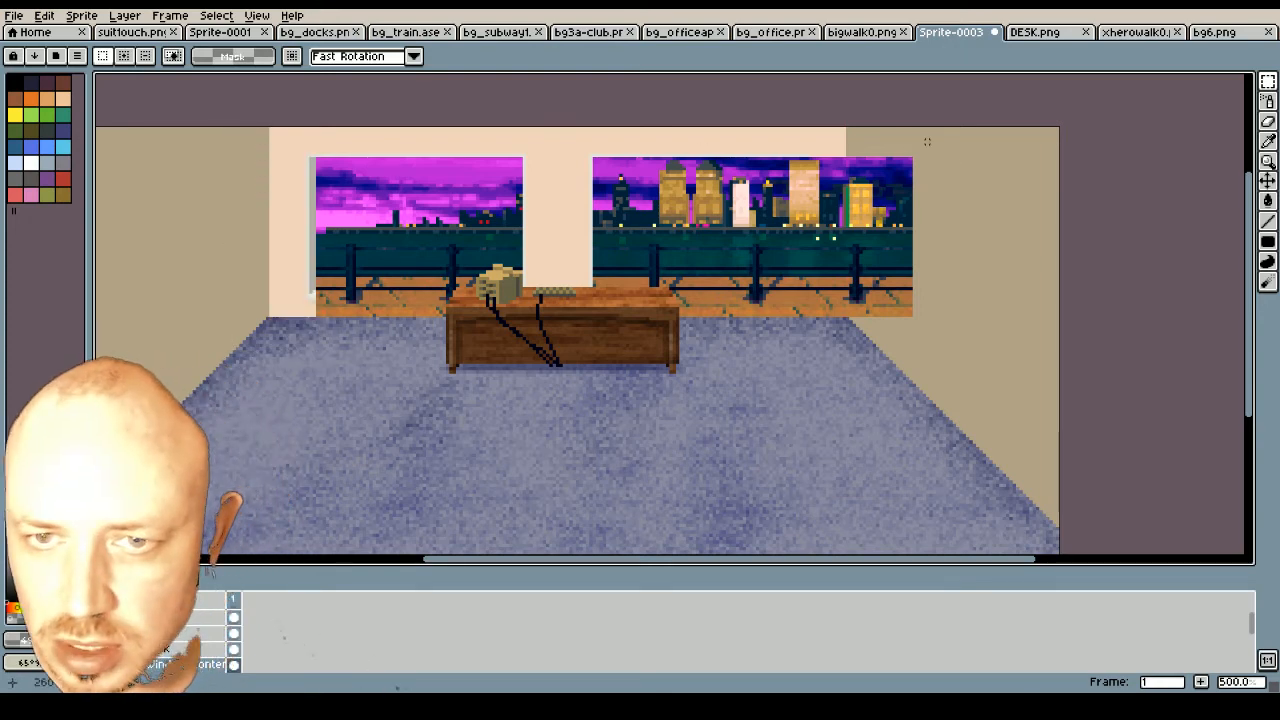
{"action": "left_click_drag", "start_coordinate": [926, 142], "coordinate": [270, 292]}
{"action": "key", "text": "Delete"}
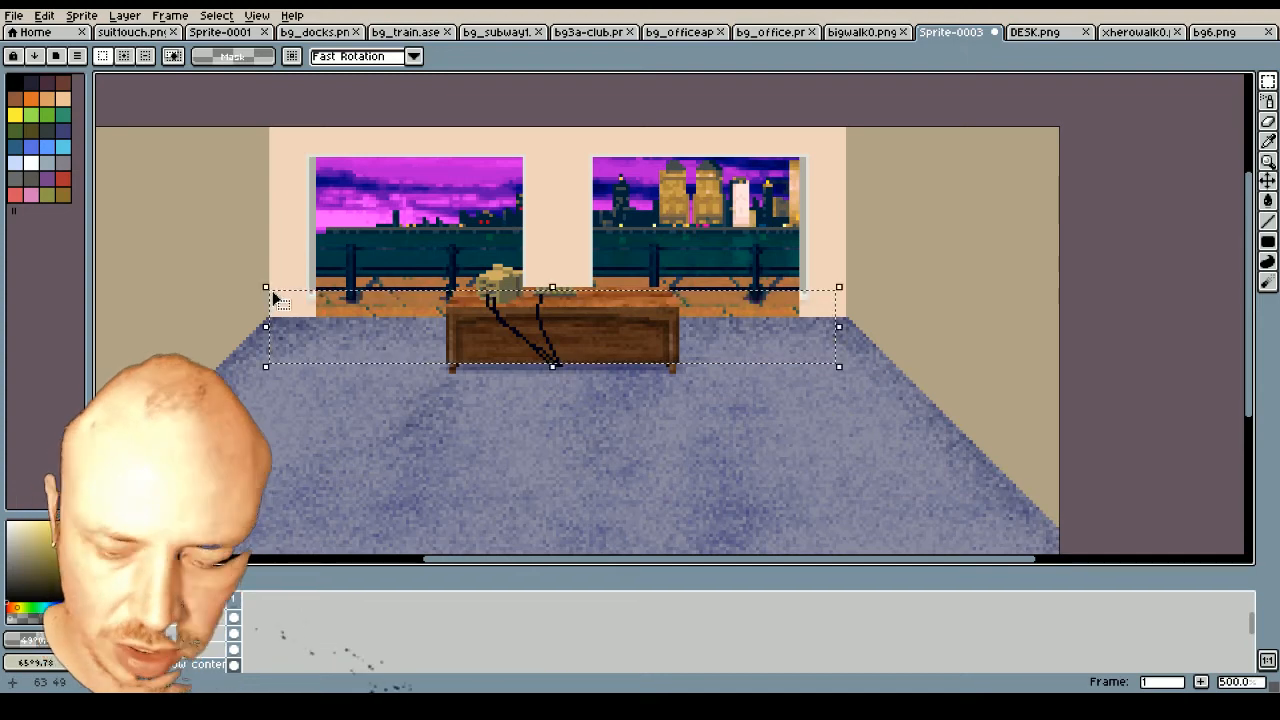
{"action": "key", "text": "Delete"}
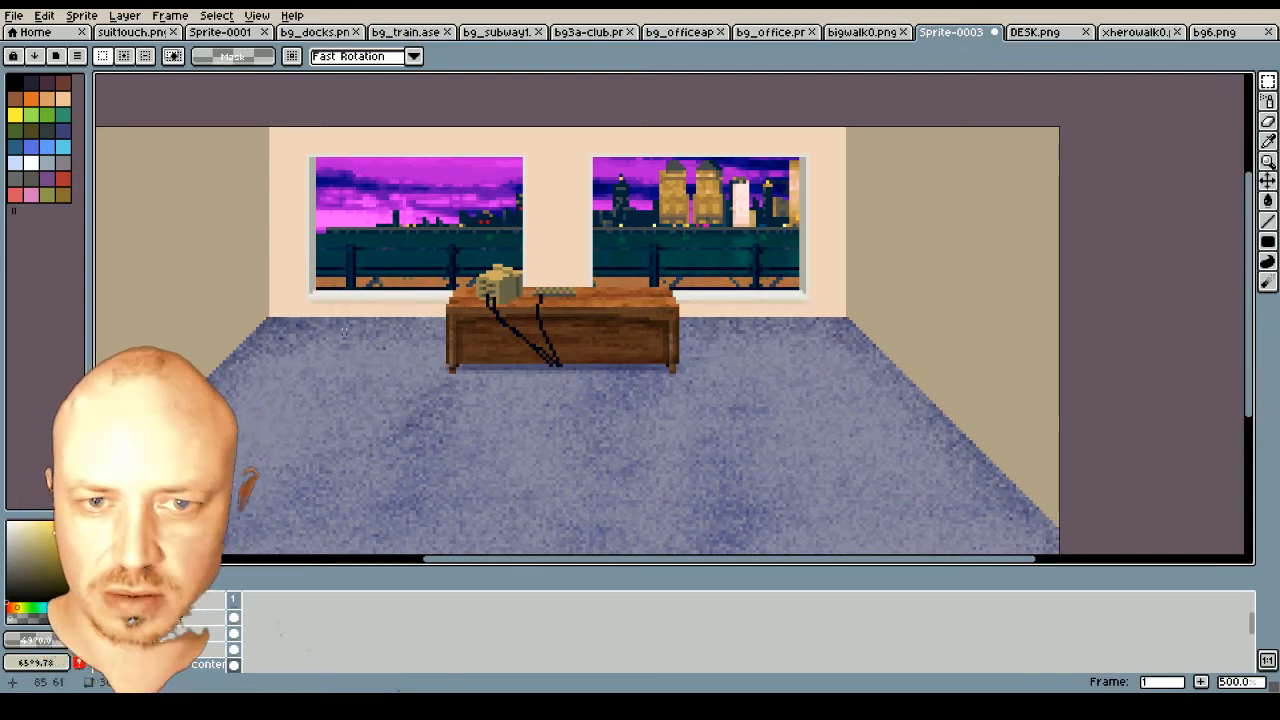
{"action": "scroll", "coordinate": [345, 331], "scroll_direction": "down", "scroll_amount": 1}
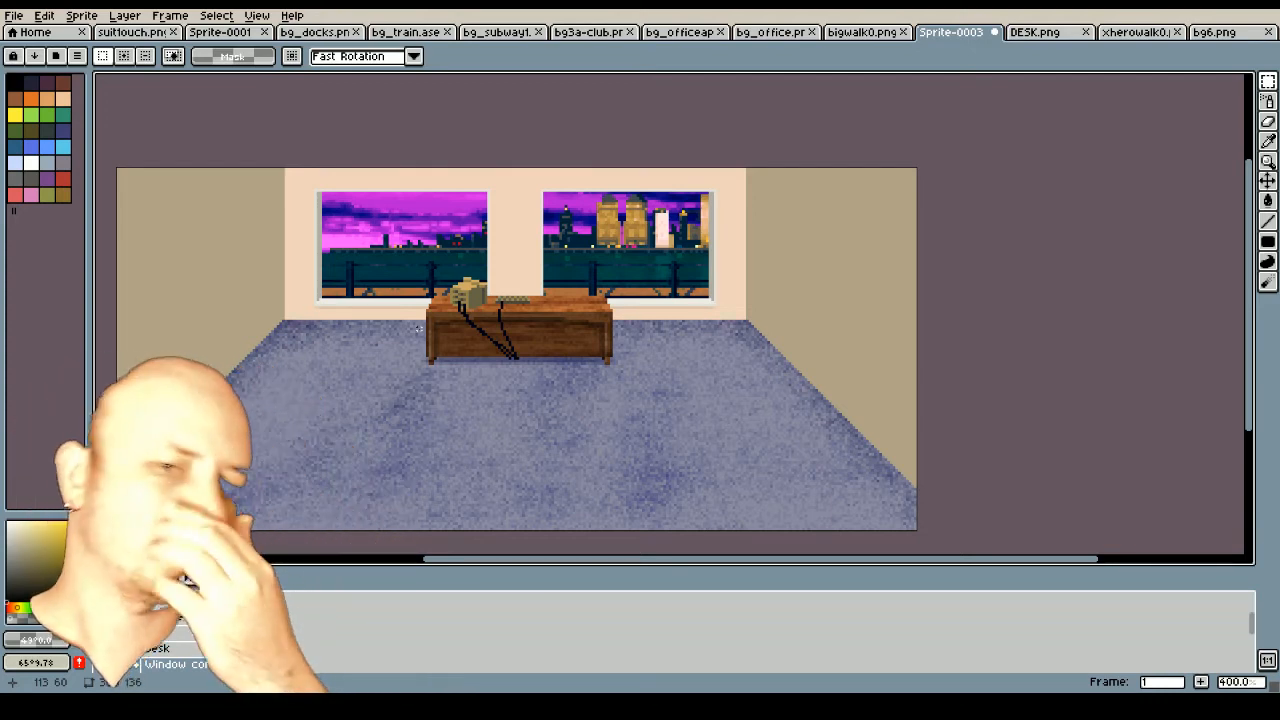
{"action": "scroll", "coordinate": [418, 329], "scroll_direction": "down", "scroll_amount": 1}
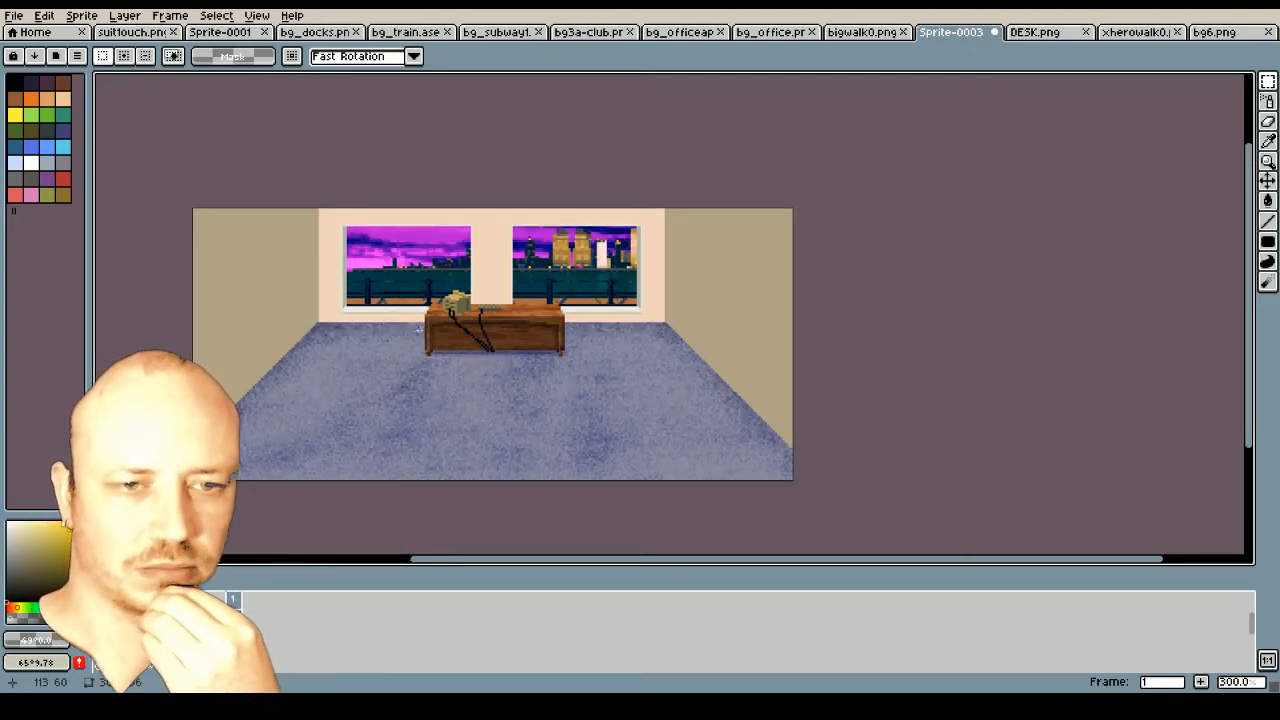
{"action": "scroll", "coordinate": [418, 329], "scroll_direction": "up", "scroll_amount": 1}
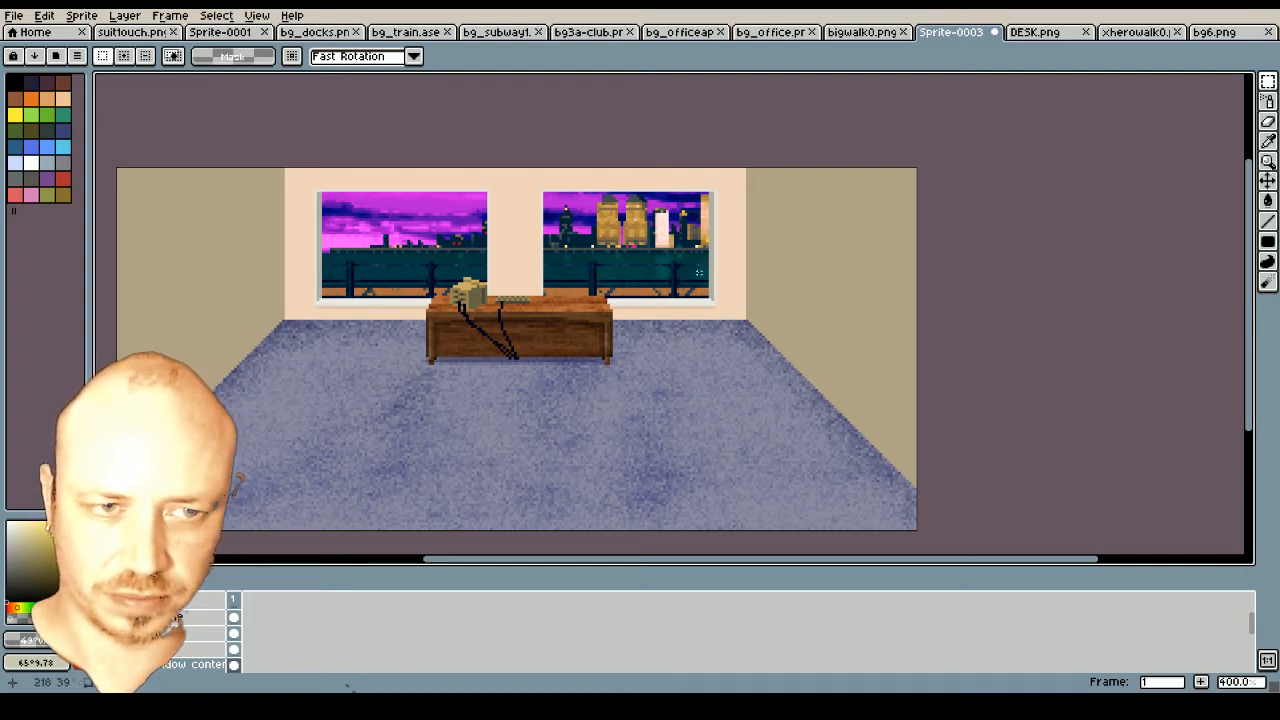
{"action": "scroll", "coordinate": [699, 272], "scroll_direction": "down", "scroll_amount": 1}
{"action": "scroll", "coordinate": [698, 272], "scroll_direction": "up", "scroll_amount": 1}
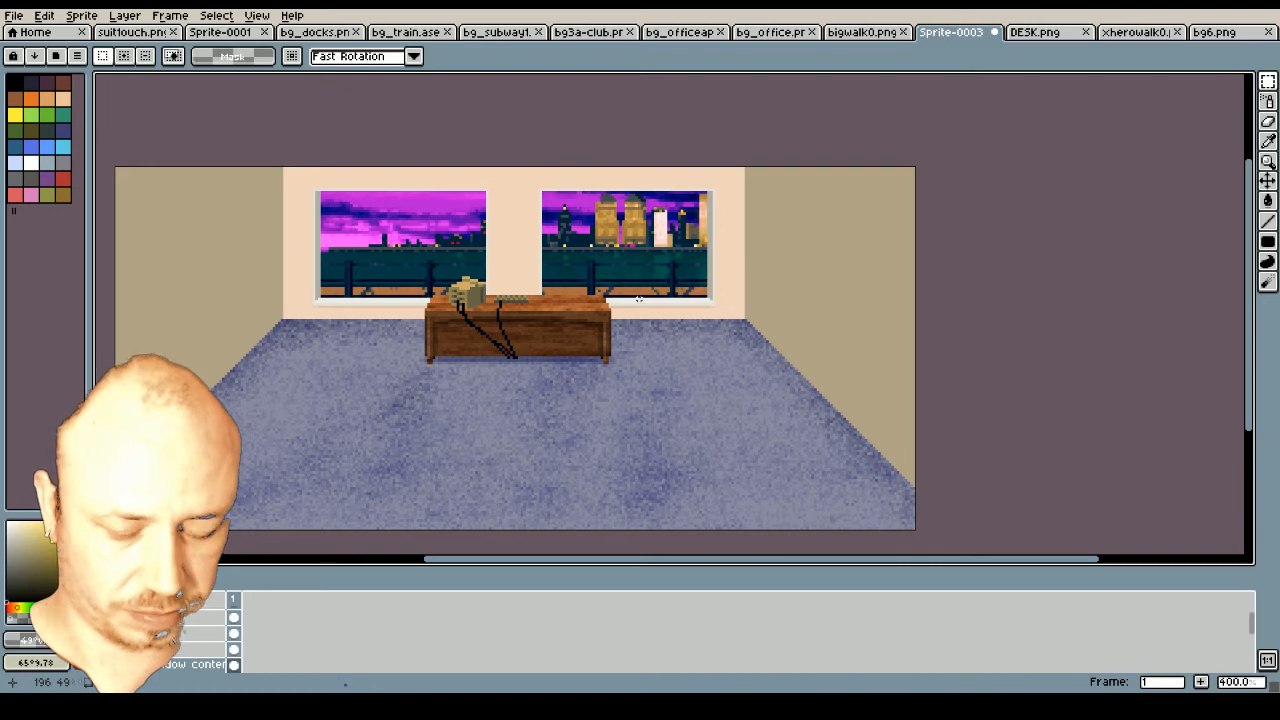
Undo the trimming of the pasted skyline between, beside and below the windows
{"action": "key", "text": "ctrl+z"}
{"action": "key", "text": "ctrl+z"}
{"action": "key", "text": "ctrl+z"}
{"action": "key", "text": "ctrl+z"}
{"action": "key", "text": "ctrl+z"}
{"action": "key", "text": "ctrl+z"}
{"action": "key", "text": "ctrl+z"}
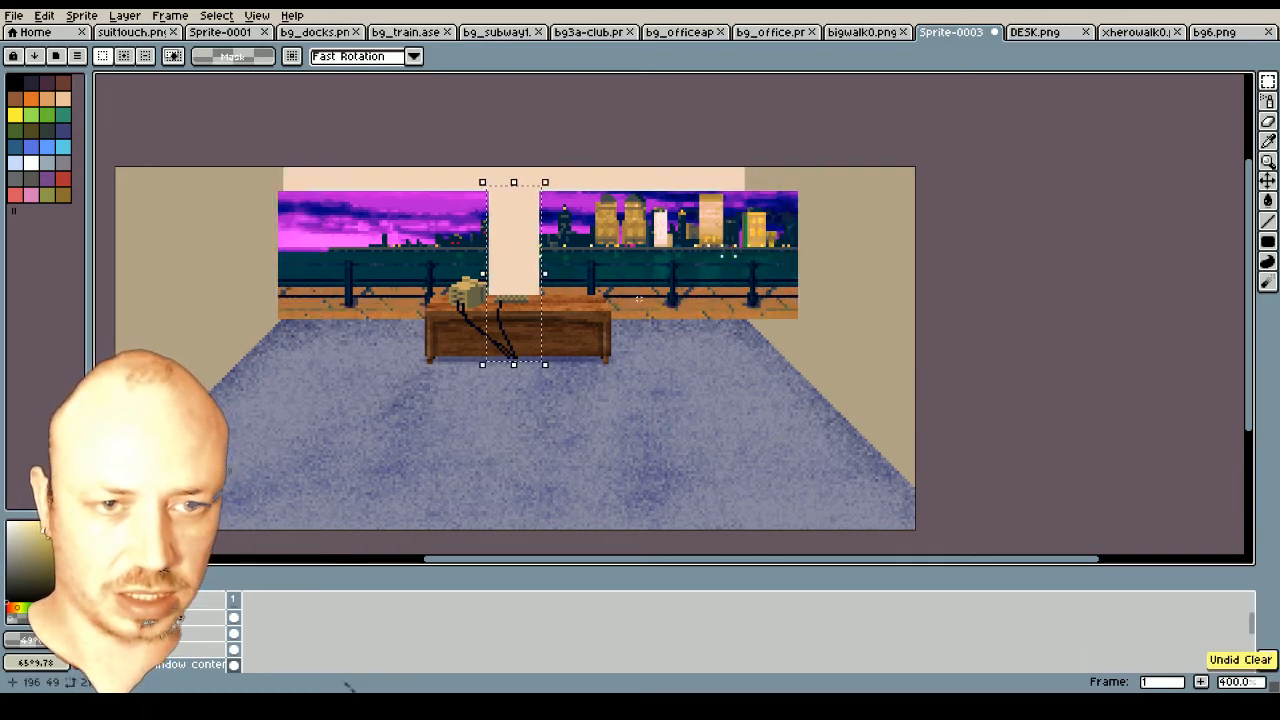
{"action": "key", "text": "ctrl+z"}
{"action": "key", "text": "ctrl+z"}
{"action": "key", "text": "ctrl+z"}
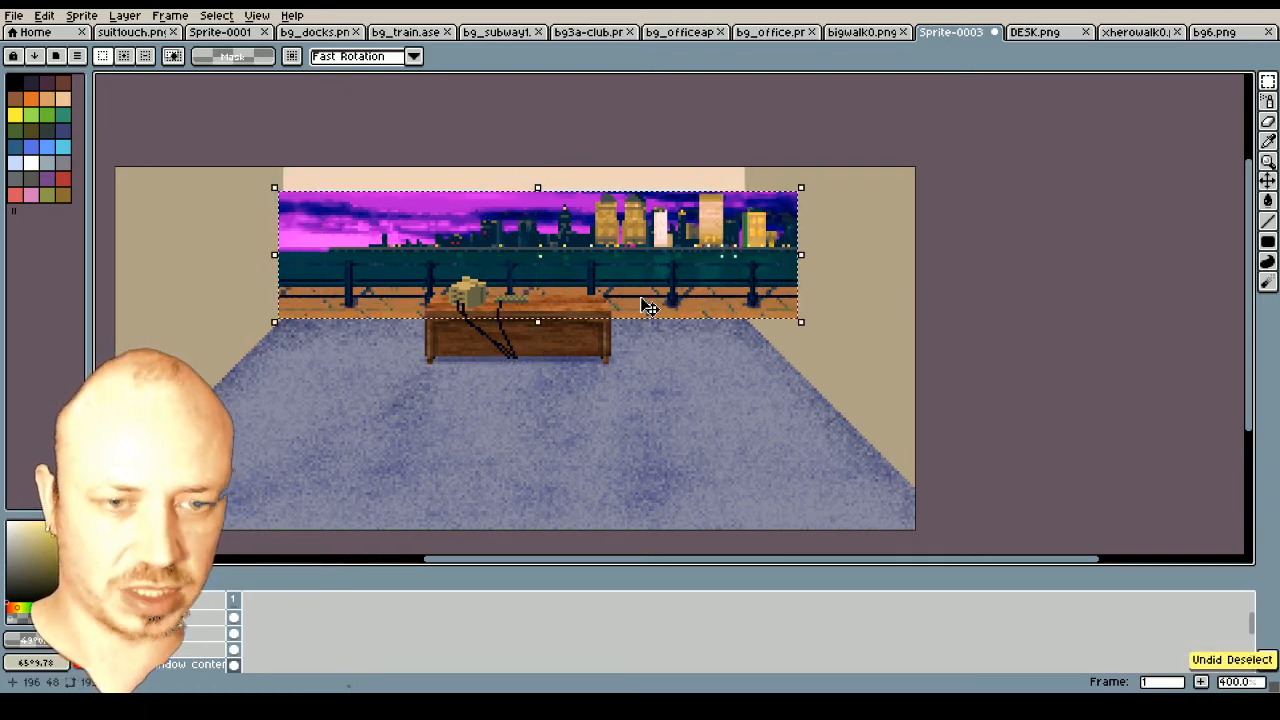
Copy a larger area of about 361 × 128 pixels with skyline, railing and boardwalk from bg_docks and paste it into Sprite-0003
{"action": "left_click", "coordinate": [318, 32]}
{"action": "key", "text": "ctrl+d"}
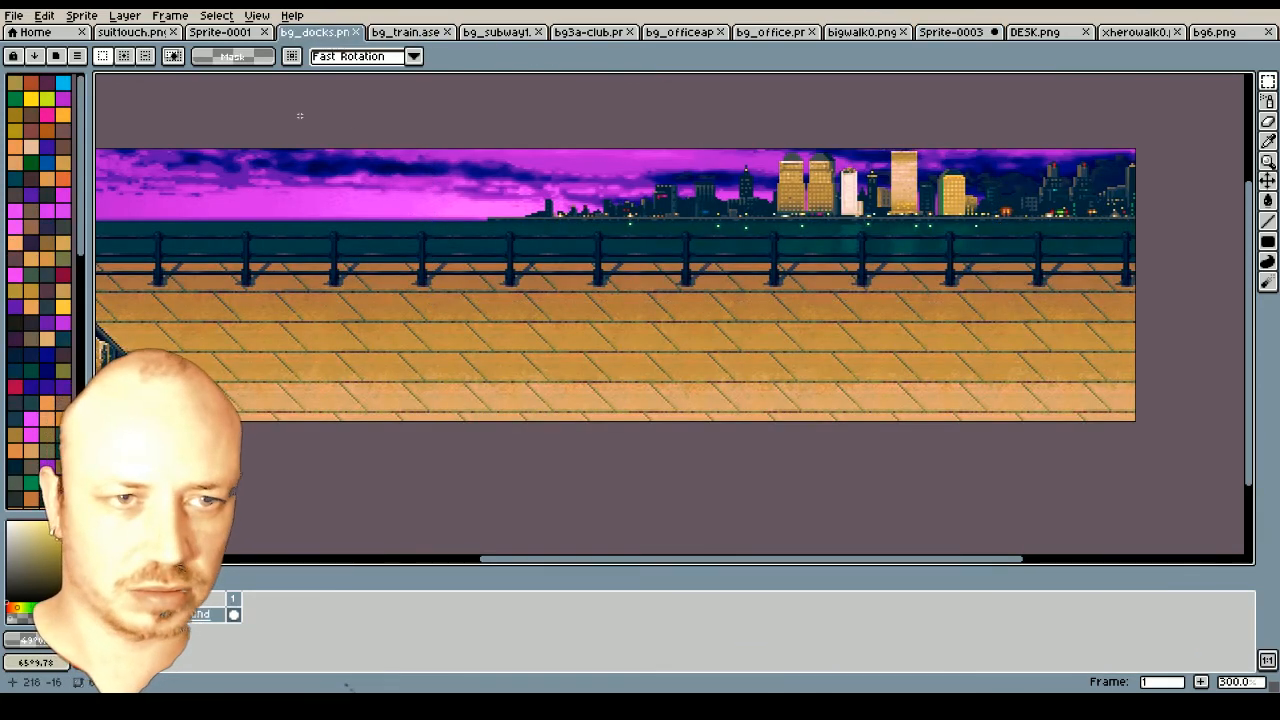
{"action": "left_click_drag", "start_coordinate": [299, 116], "coordinate": [1020, 408]}
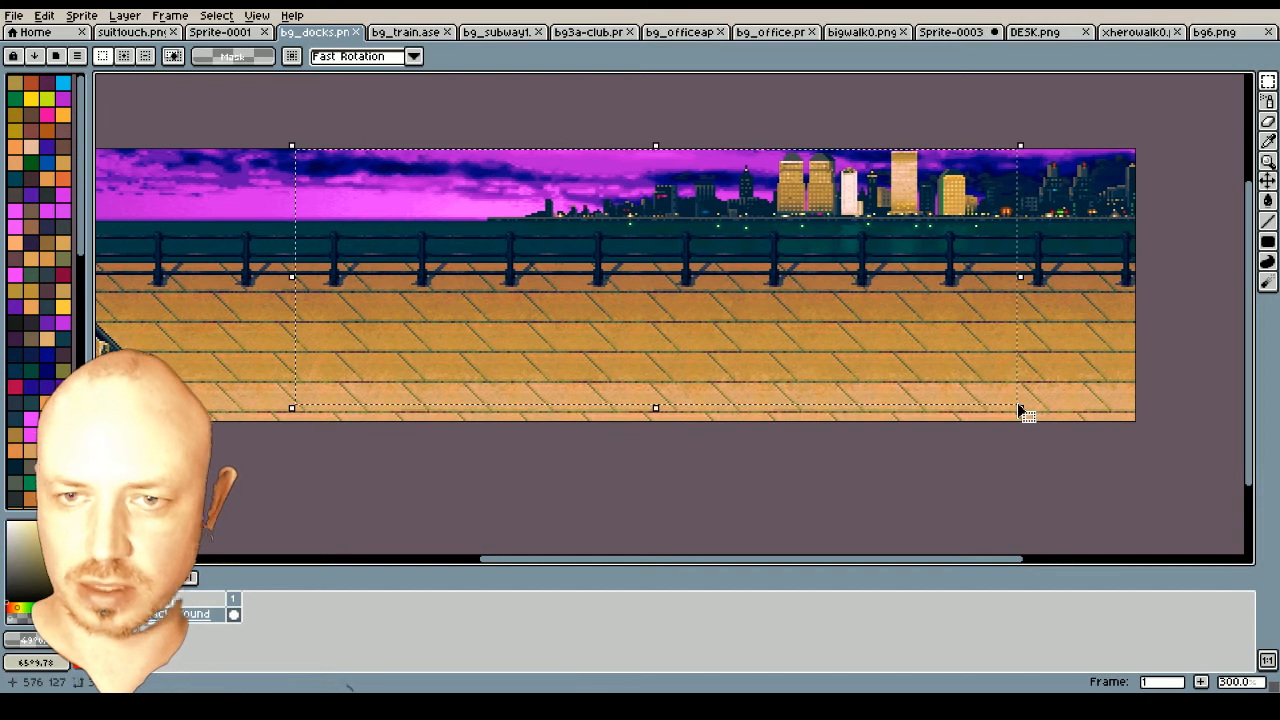
{"action": "left_click", "coordinate": [955, 33]}
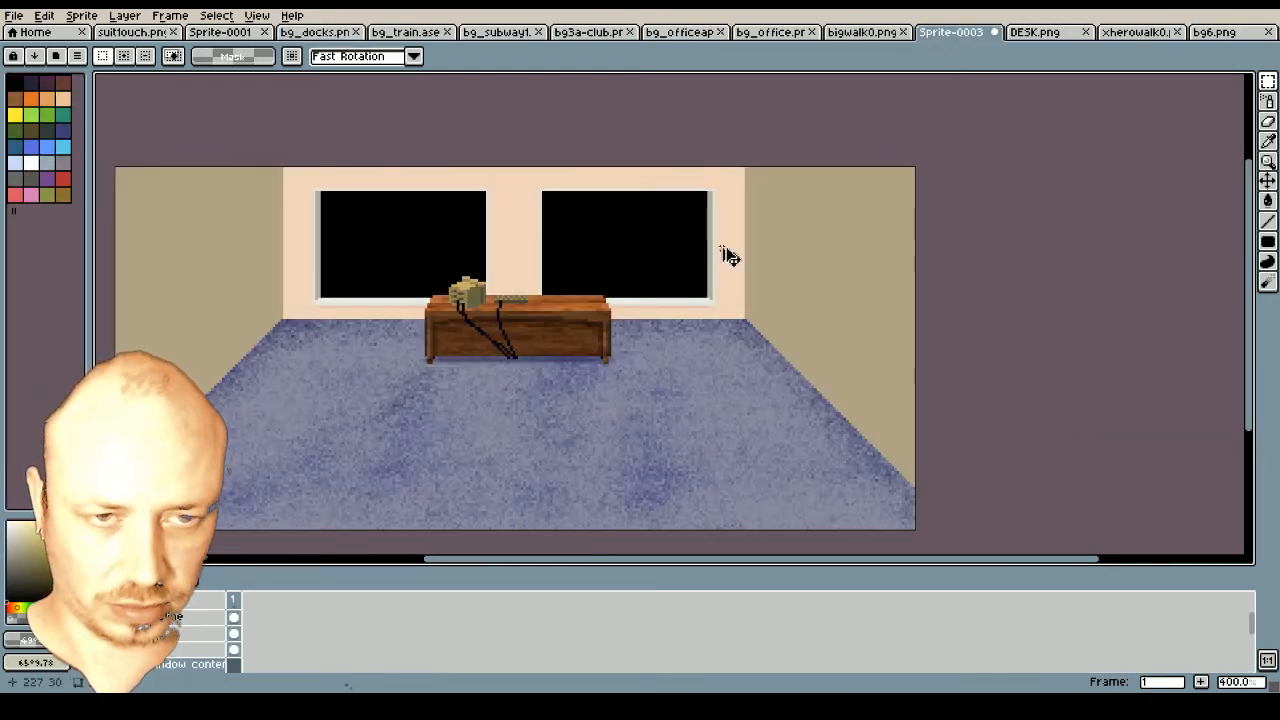
{"action": "key", "text": "ctrl+v"}
Scale the pasted docks scene to about 48 percent and position it over the back wall, covering both windows
{"action": "left_click_drag", "start_coordinate": [1082, 514], "coordinate": [588, 340]}
{"action": "left_click_drag", "start_coordinate": [331, 206], "coordinate": [504, 235]}
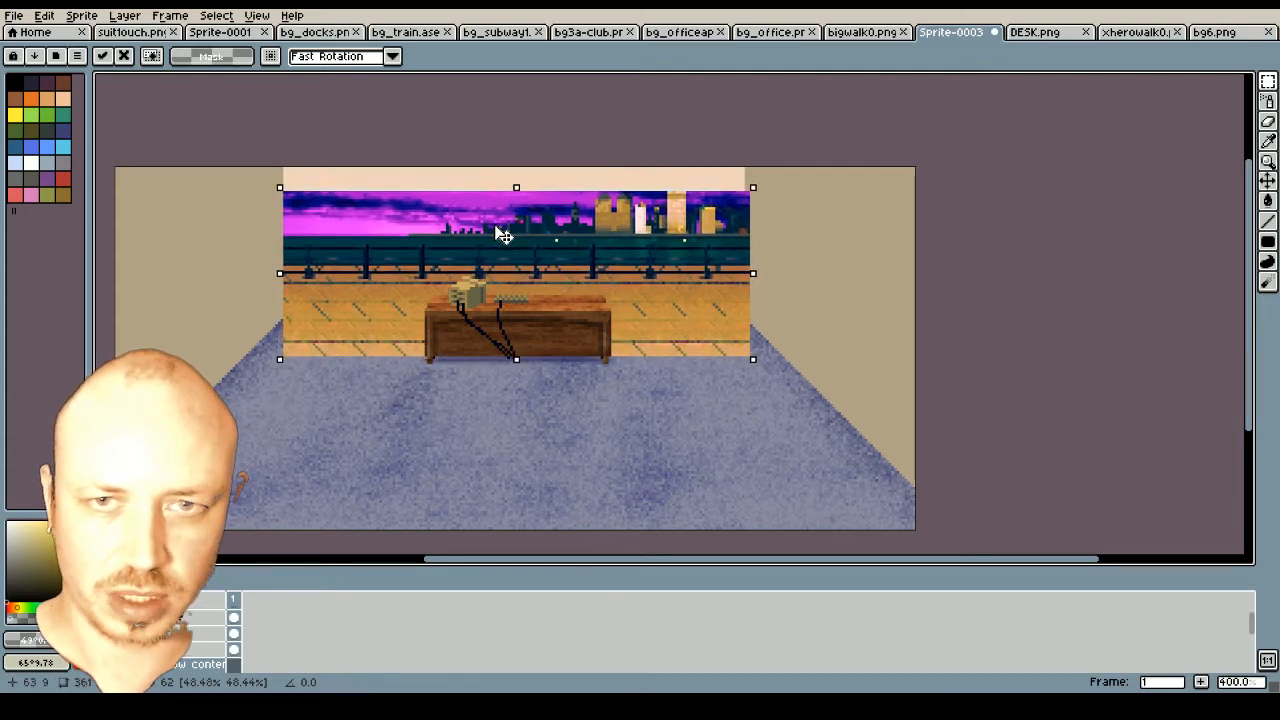
{"action": "left_click", "coordinate": [334, 36]}
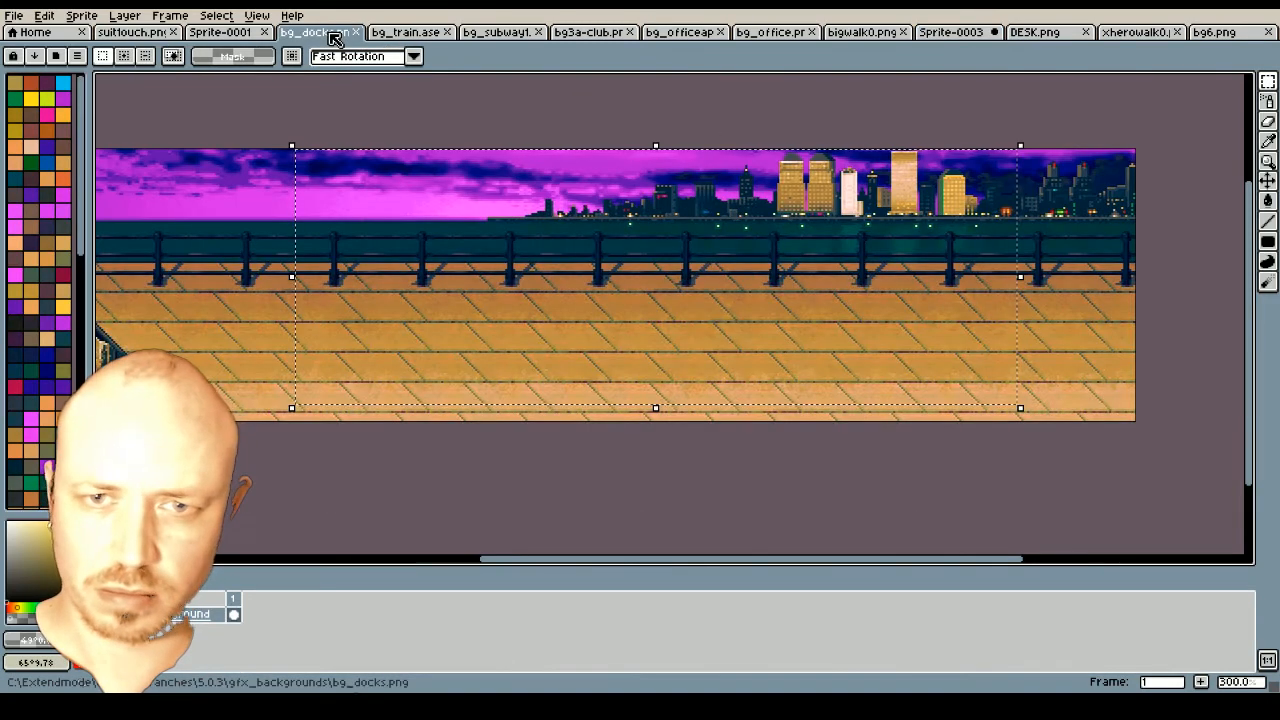
{"action": "left_click", "coordinate": [966, 40]}
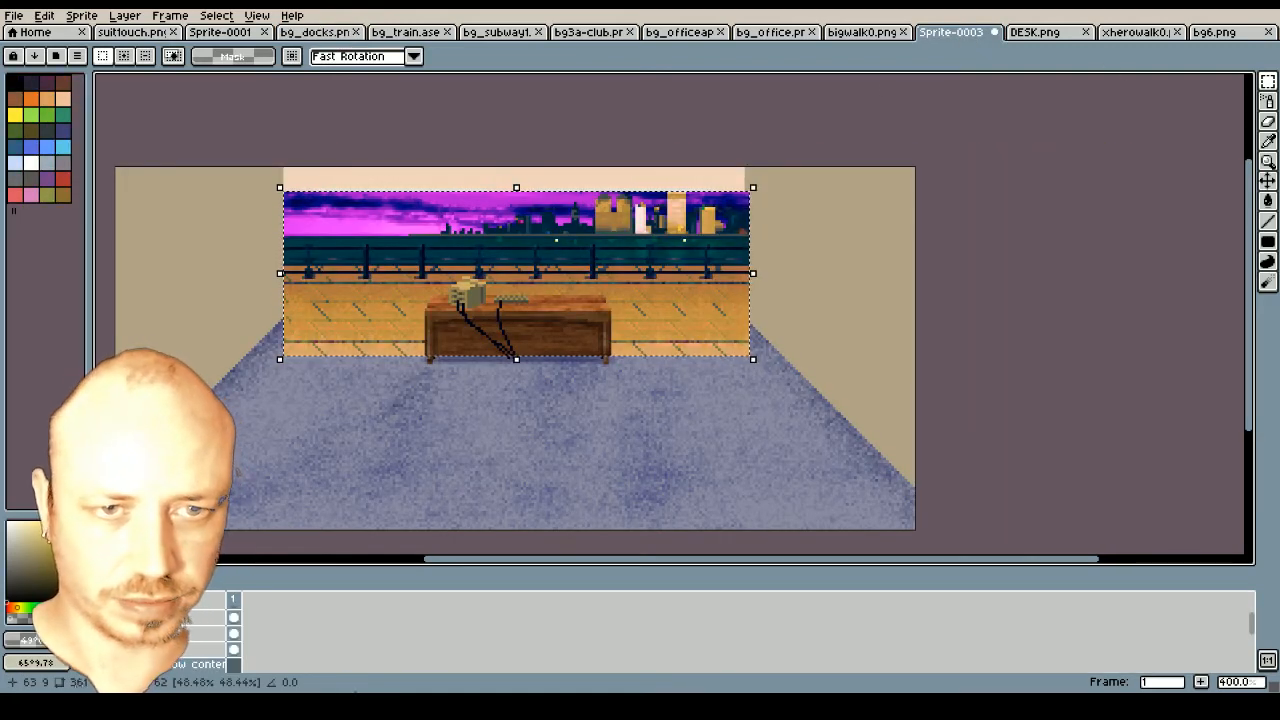
Delete the strip of the scaled docks scene covering the wall between the two windows
{"action": "scroll", "coordinate": [559, 228], "scroll_direction": "up", "scroll_amount": 1}
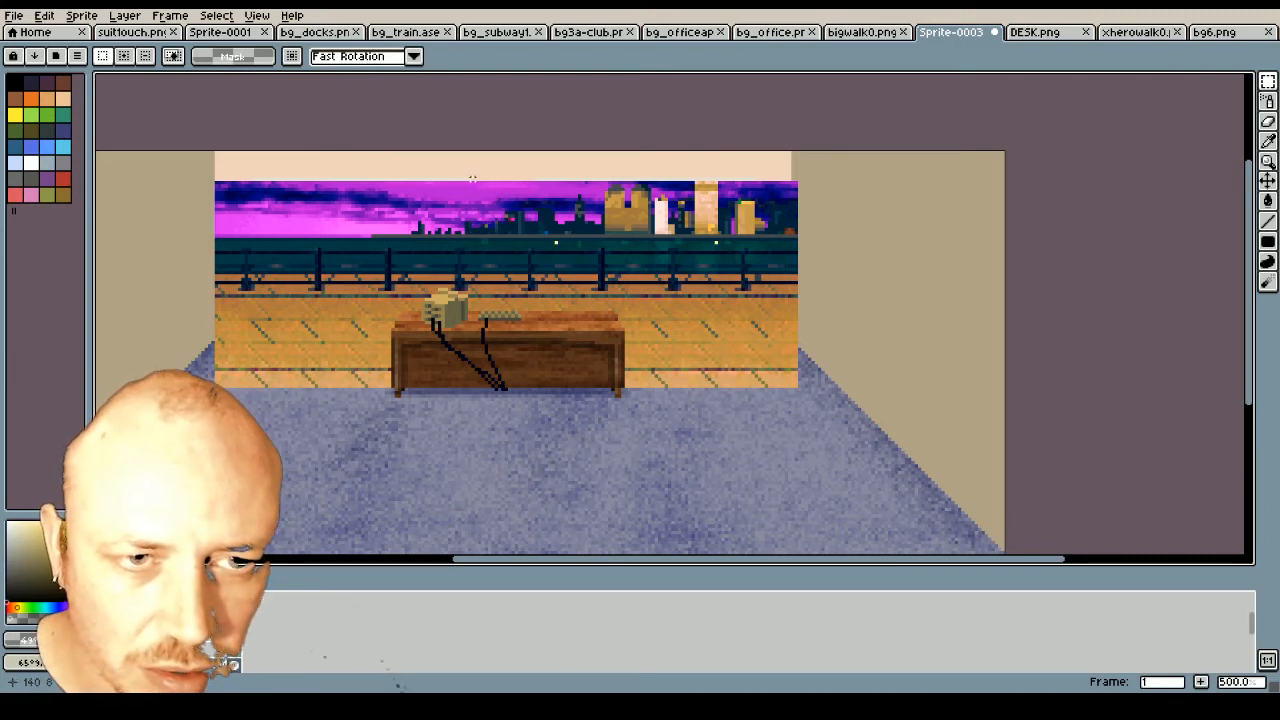
{"action": "left_click_drag", "start_coordinate": [471, 185], "coordinate": [540, 416]}
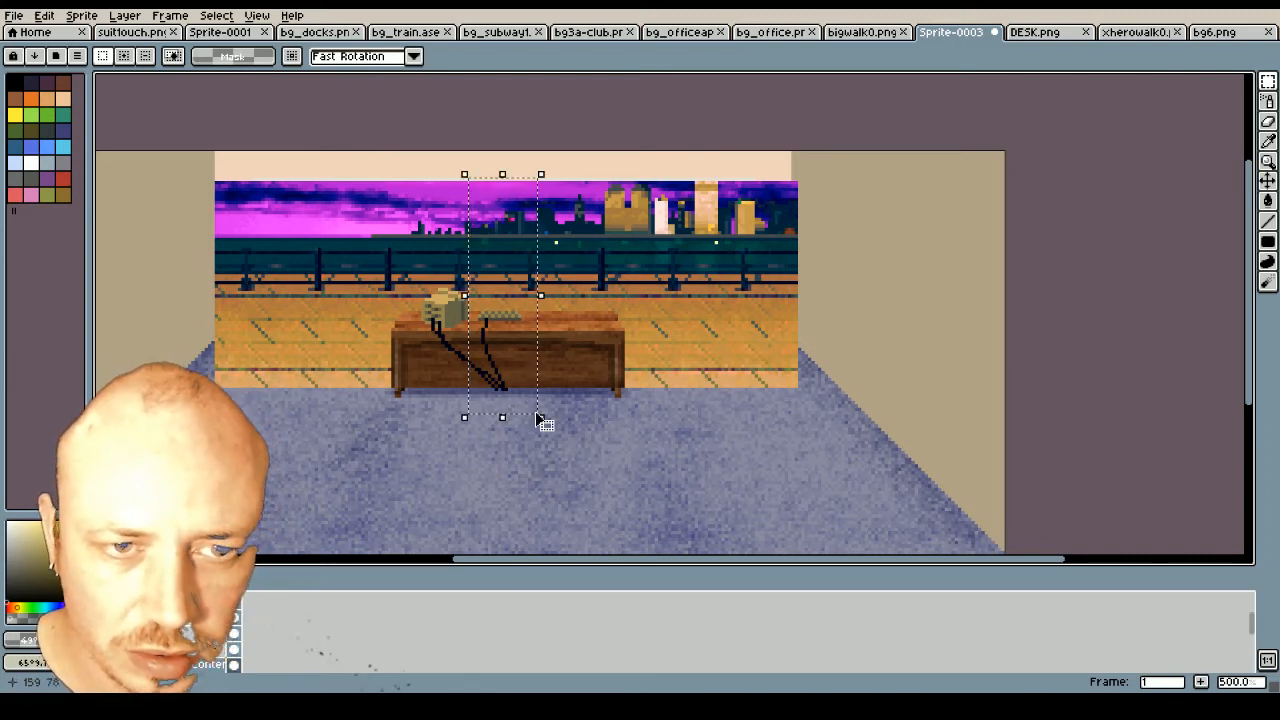
{"action": "key", "text": "Delete"}
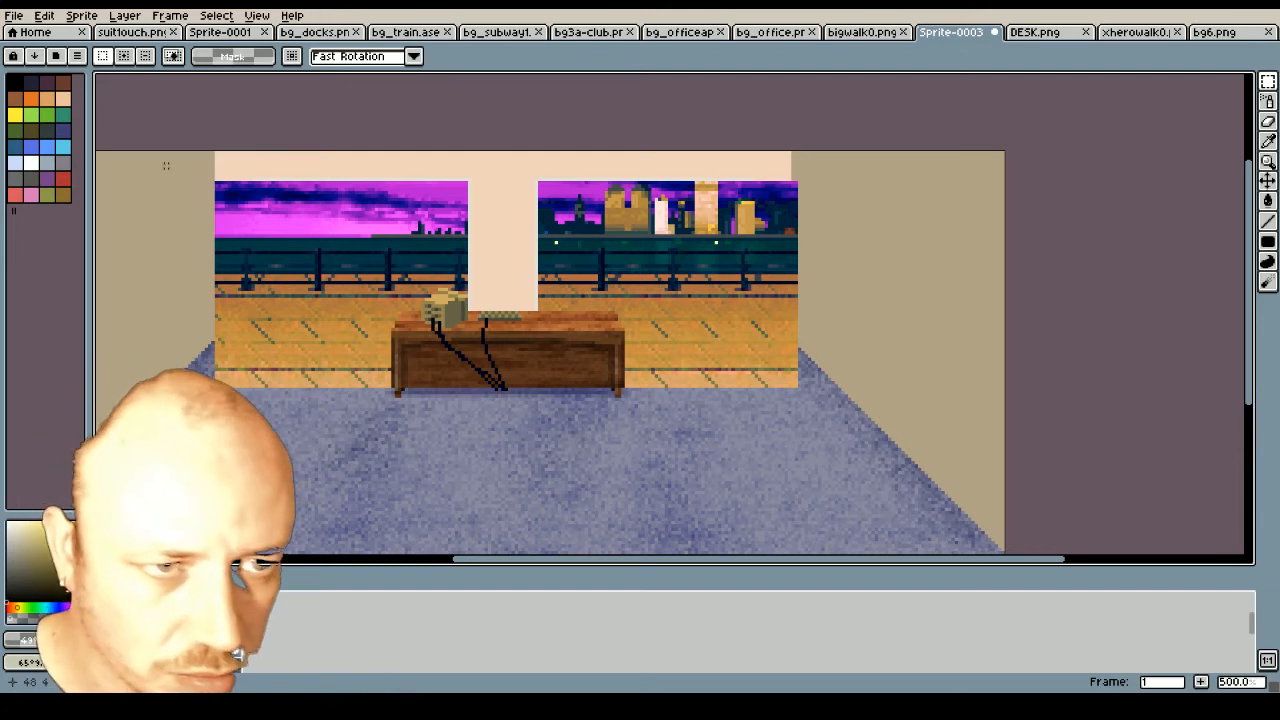
Delete the parts of the scaled docks scene lying beyond the outer window edges and below both windows
{"action": "left_click_drag", "start_coordinate": [166, 165], "coordinate": [260, 318]}
{"action": "key", "text": "Delete"}
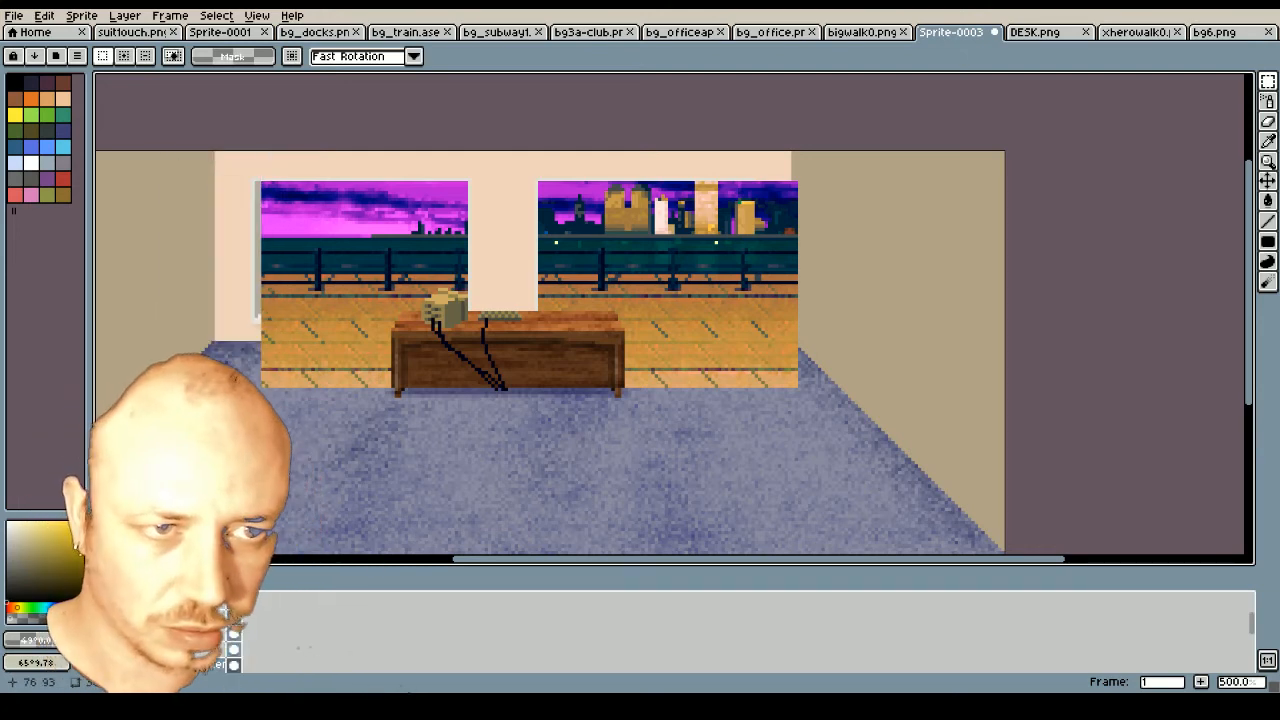
{"action": "left_click_drag", "start_coordinate": [809, 169], "coordinate": [748, 481]}
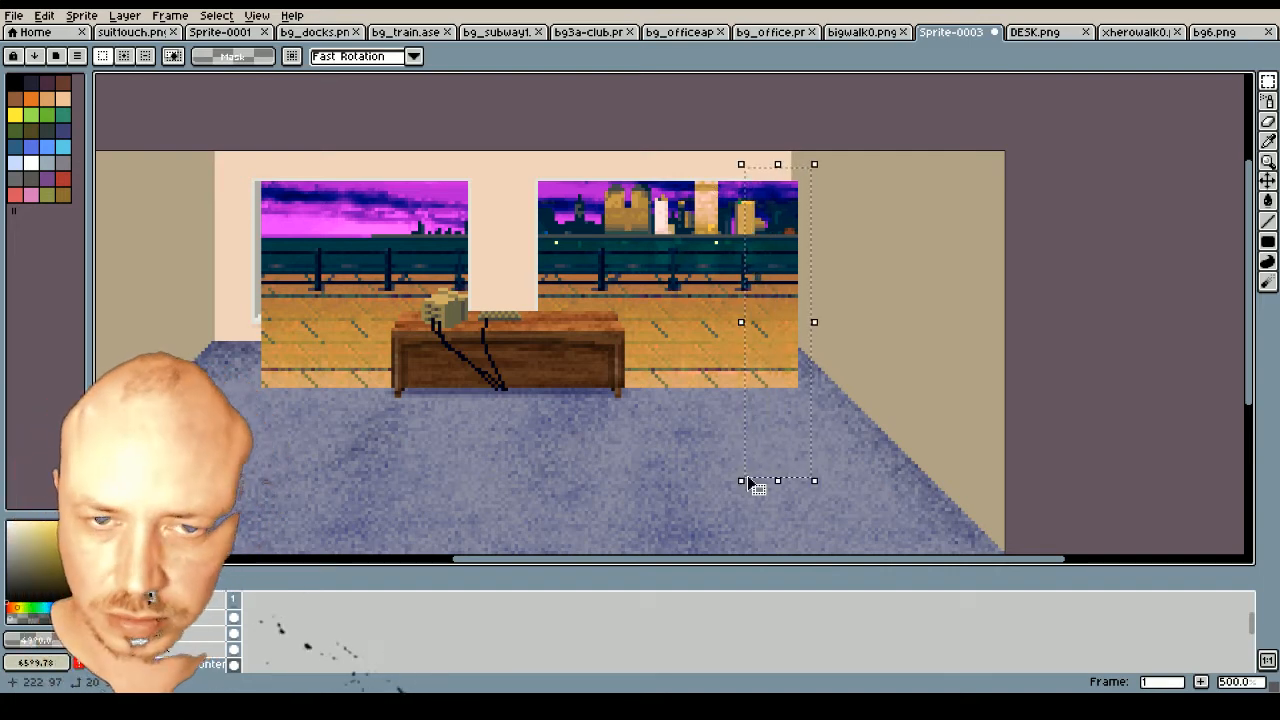
{"action": "key", "text": "Delete"}
{"action": "mouse_move", "coordinate": [828, 452]}
{"action": "left_mouse_down"}
{"action": "mouse_move", "coordinate": [663, 391]}
{"action": "mouse_move", "coordinate": [199, 318]}
{"action": "left_mouse_up"}
{"action": "key", "text": "Delete"}
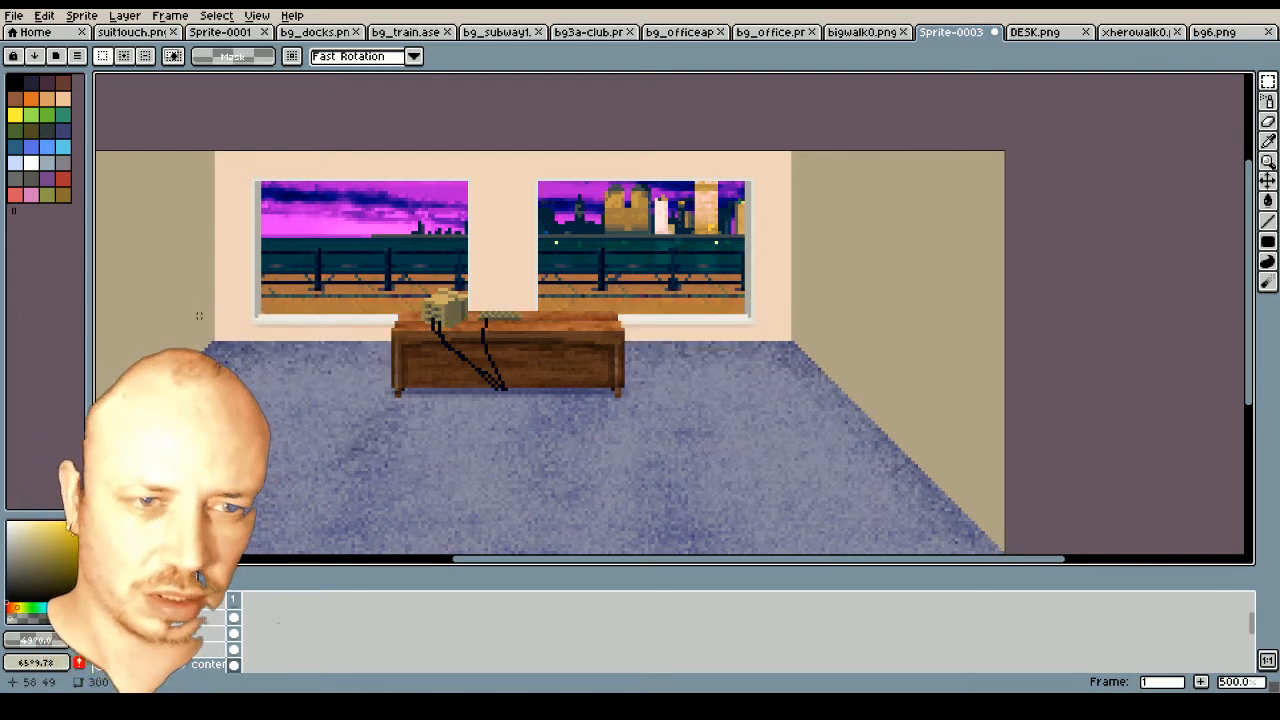
{"action": "scroll", "coordinate": [516, 345], "scroll_direction": "down", "scroll_amount": 2}
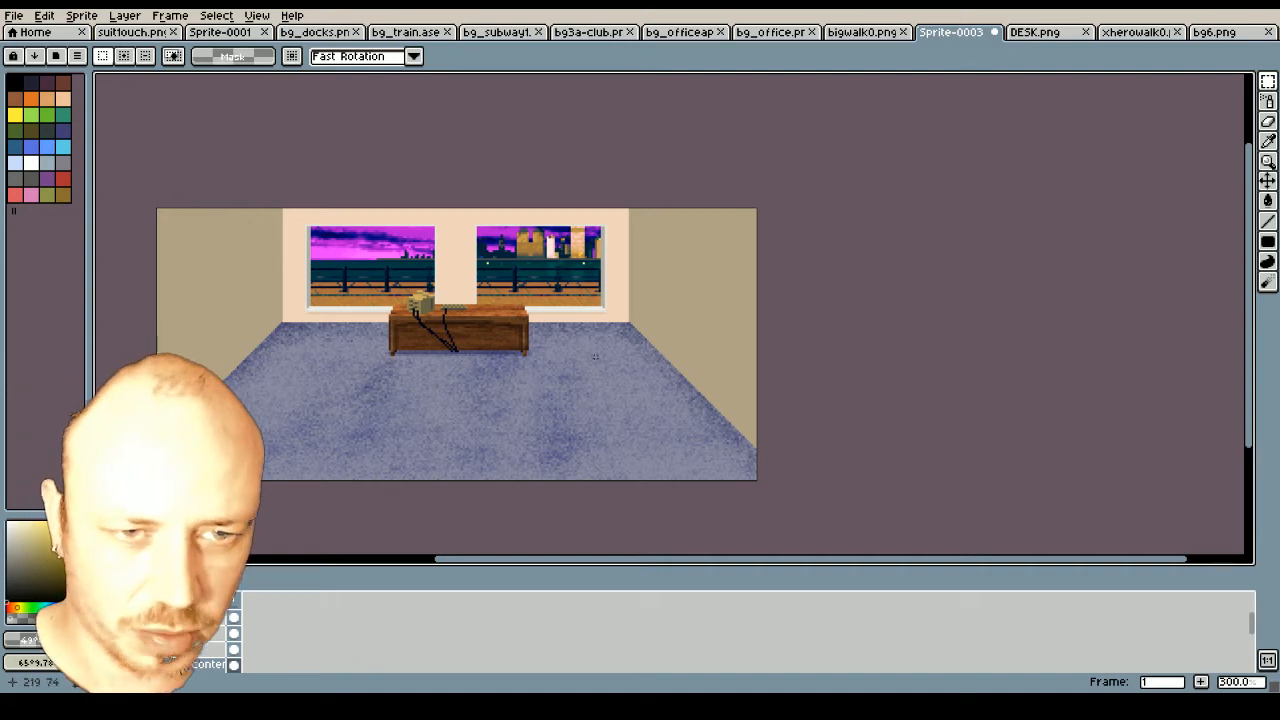
{"action": "scroll", "coordinate": [441, 262], "scroll_direction": "up", "scroll_amount": 2}
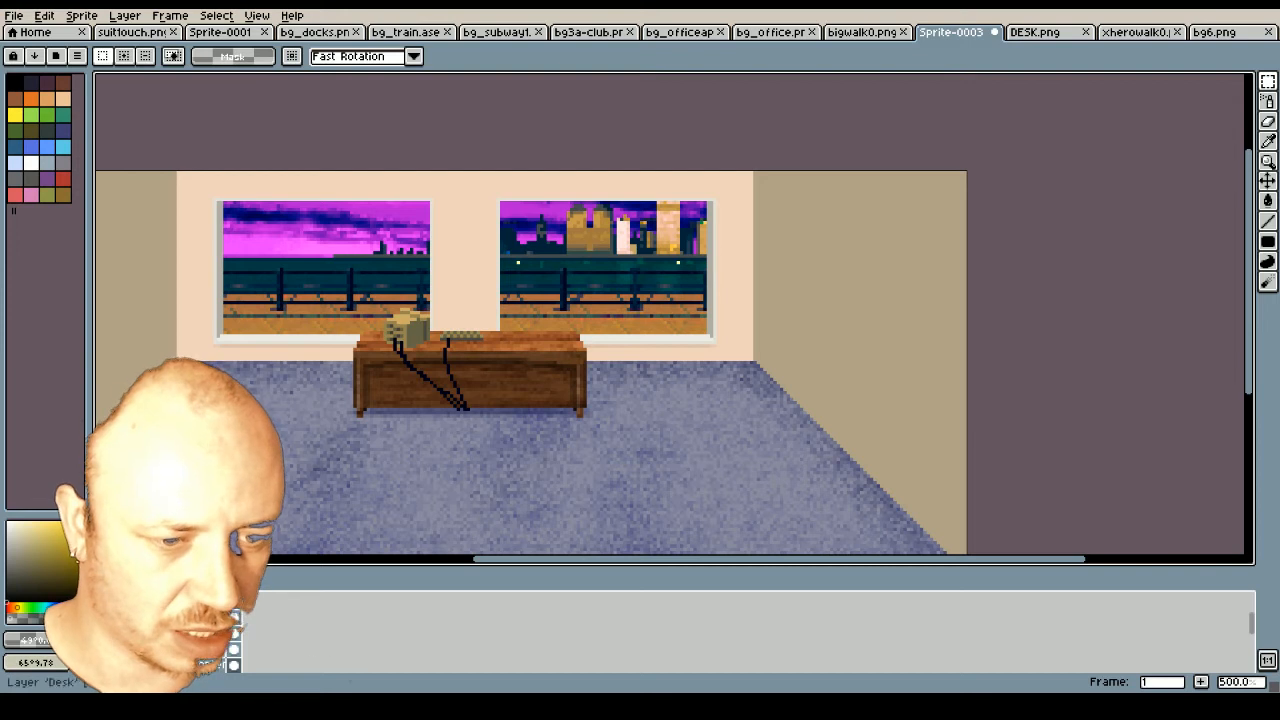
Add a new layer named "Window glass" above the window view
{"action": "right_click", "coordinate": [192, 666]}
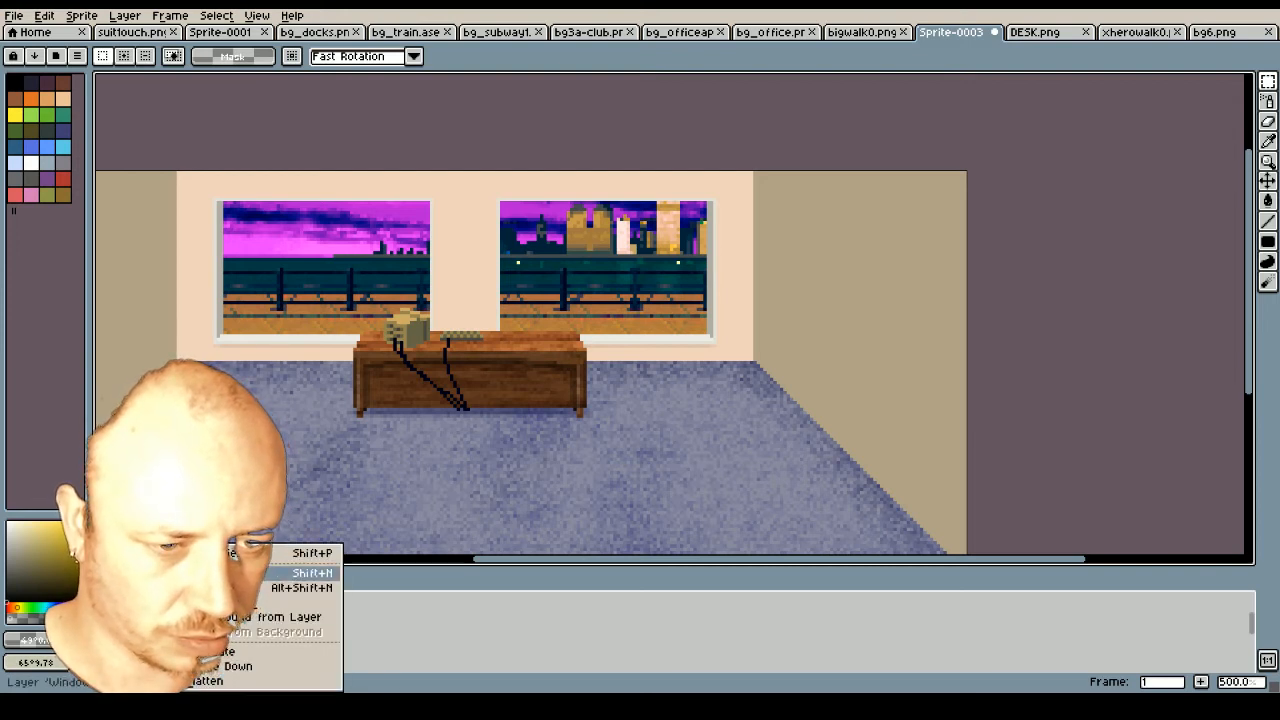
{"action": "left_click", "coordinate": [225, 573]}
{"action": "double_click", "coordinate": [232, 615]}
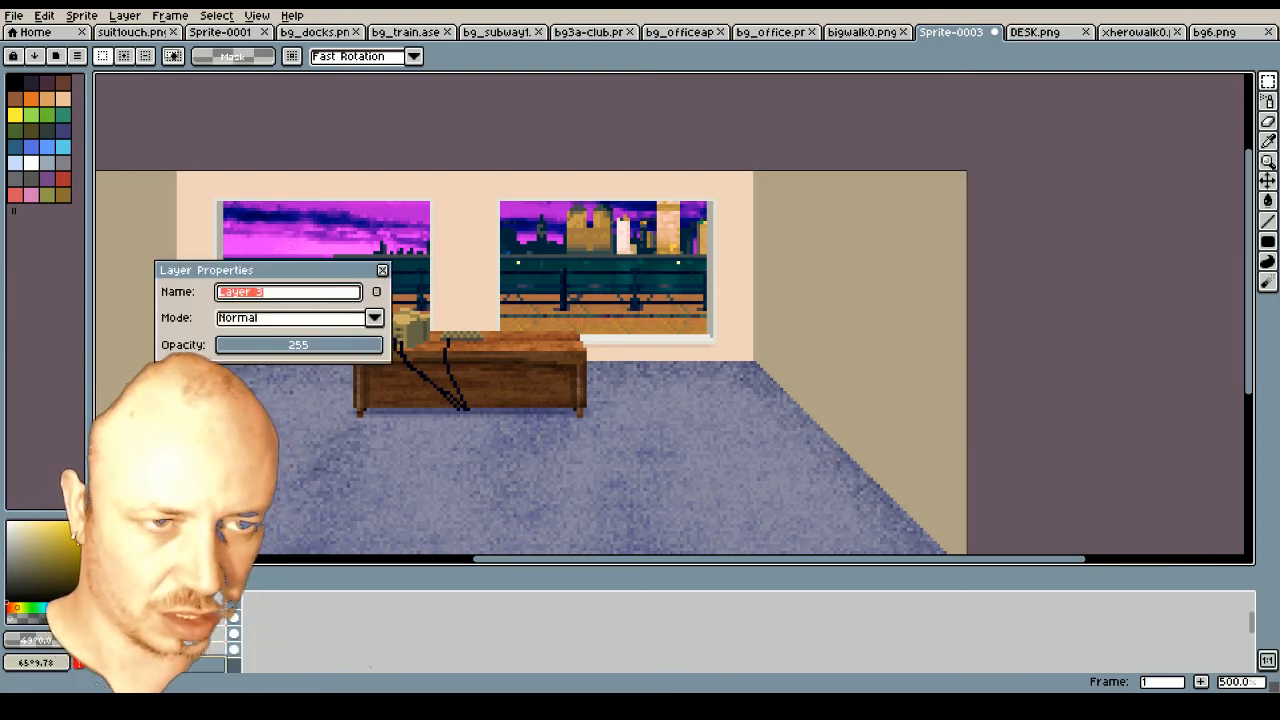
{"action": "type", "text": "Window"}
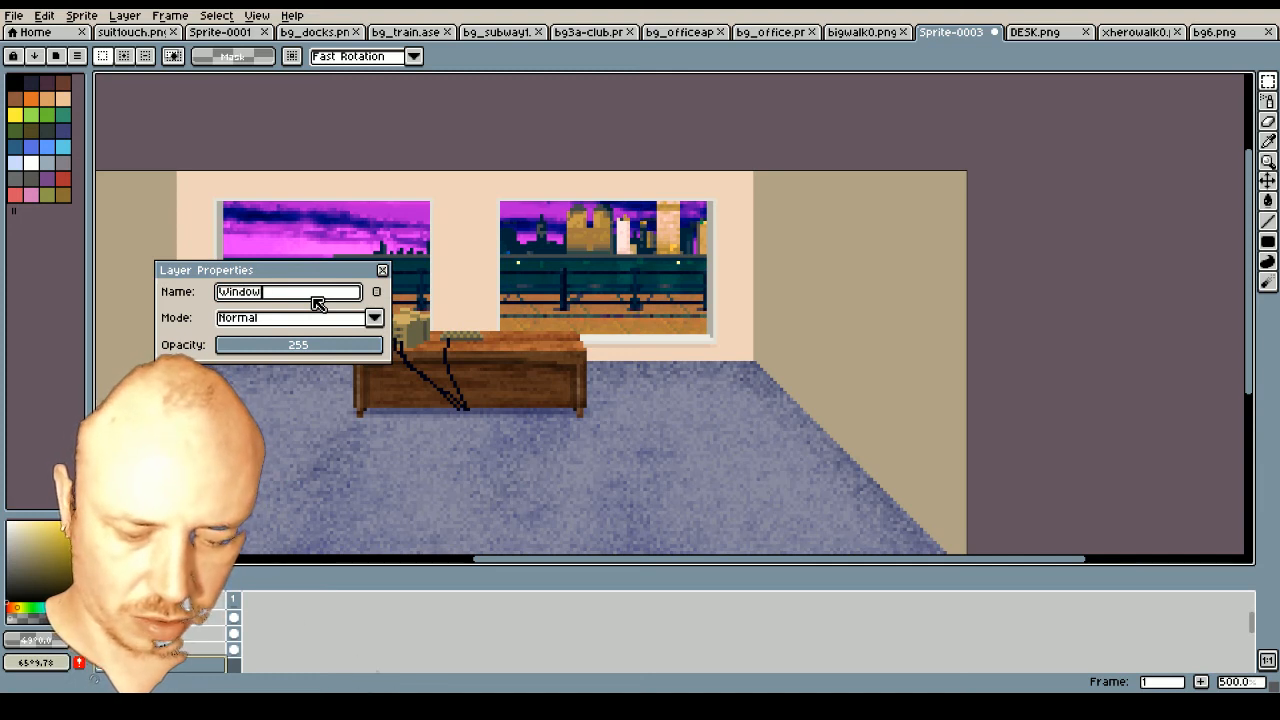
{"action": "key", "text": "BackSpace"}
{"action": "key", "text": "BackSpace"}
{"action": "key", "text": "BackSpace"}
{"action": "key", "text": "BackSpace"}
{"action": "key", "text": "BackSpace"}
{"action": "key", "text": "BackSpace"}
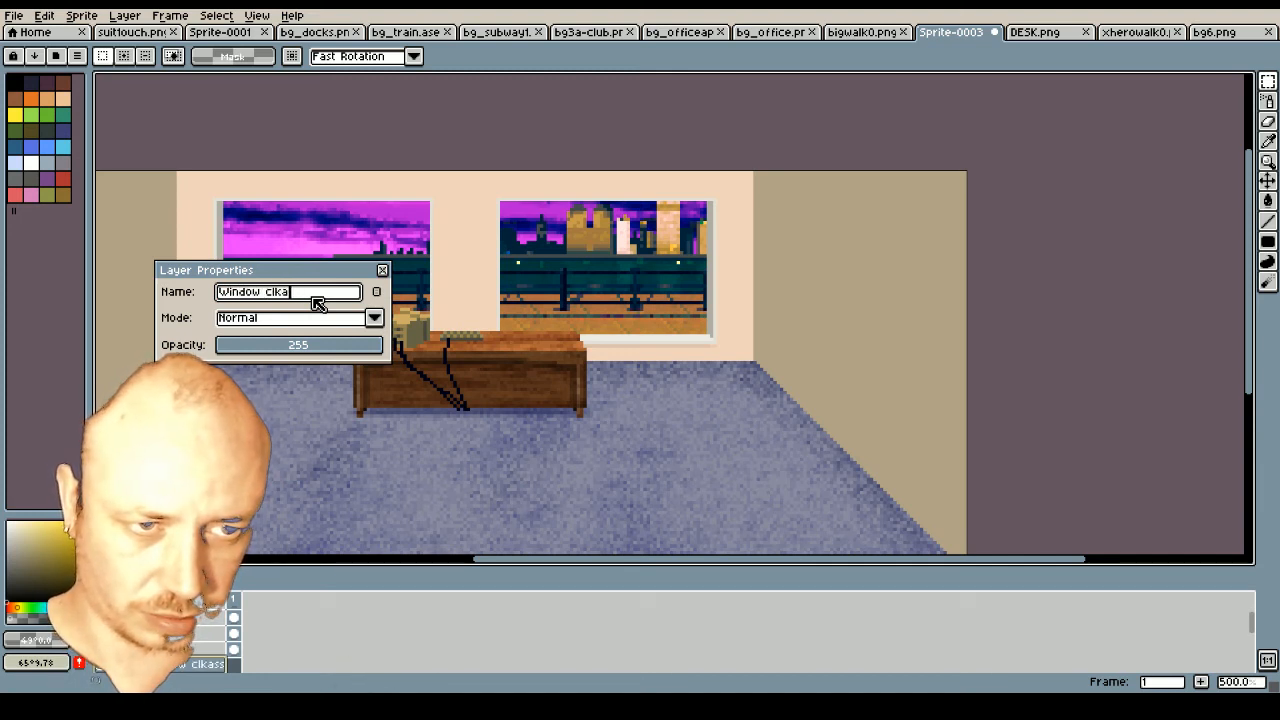
{"action": "type", "text": "glass"}
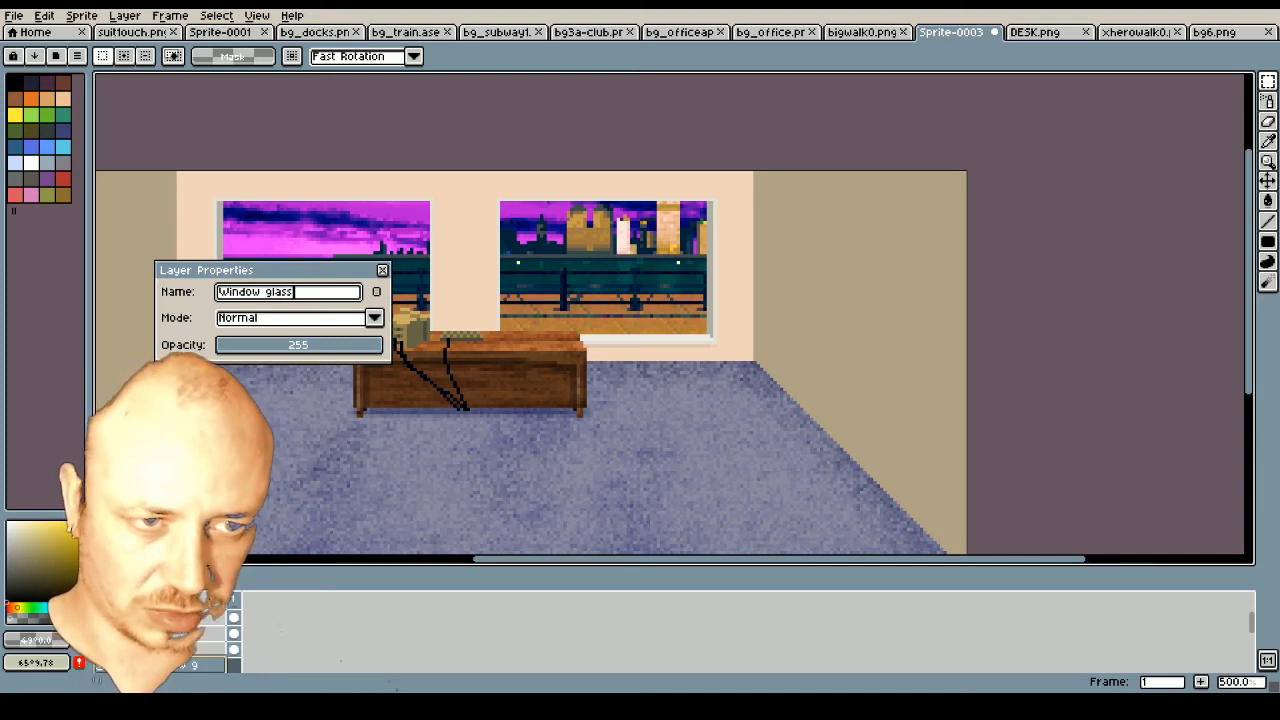
{"action": "key", "text": "Return"}
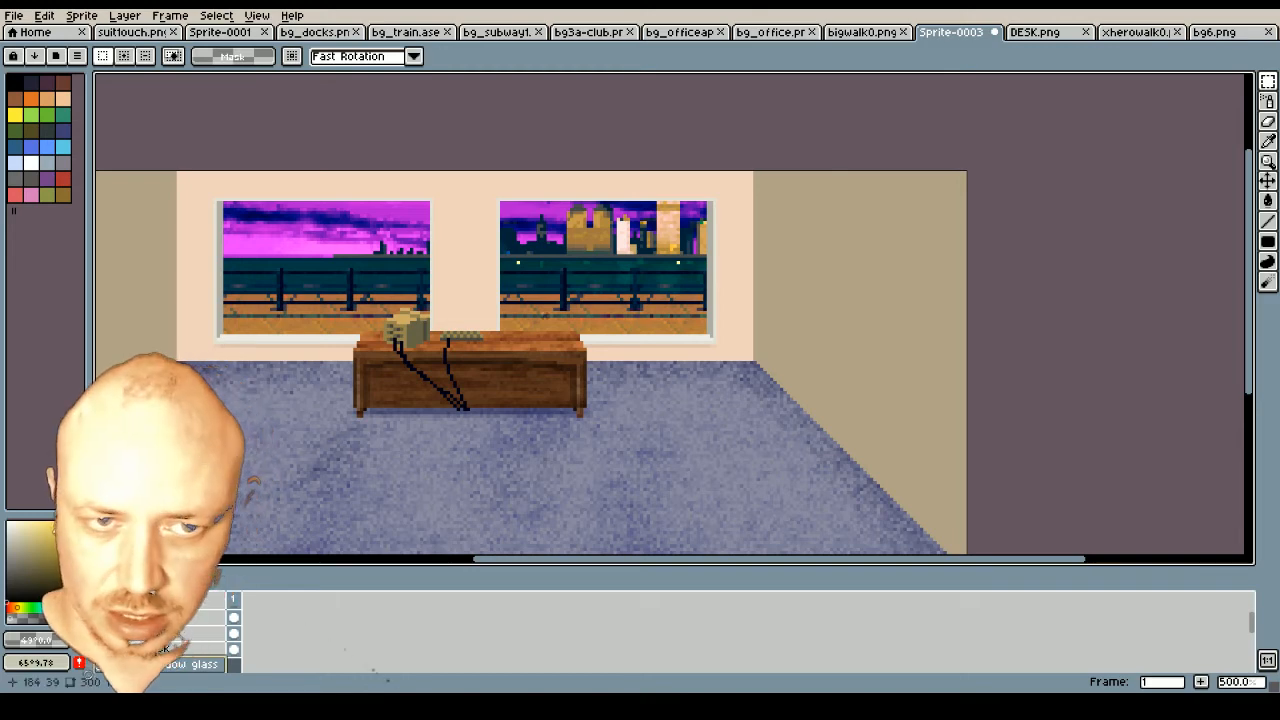
Cover the panes of both windows with semi-transparent pale filled rectangles as a glass tint
{"action": "scroll", "coordinate": [791, 332], "scroll_direction": "down", "scroll_amount": 2}
{"action": "scroll", "coordinate": [727, 313], "scroll_direction": "up", "scroll_amount": 1}
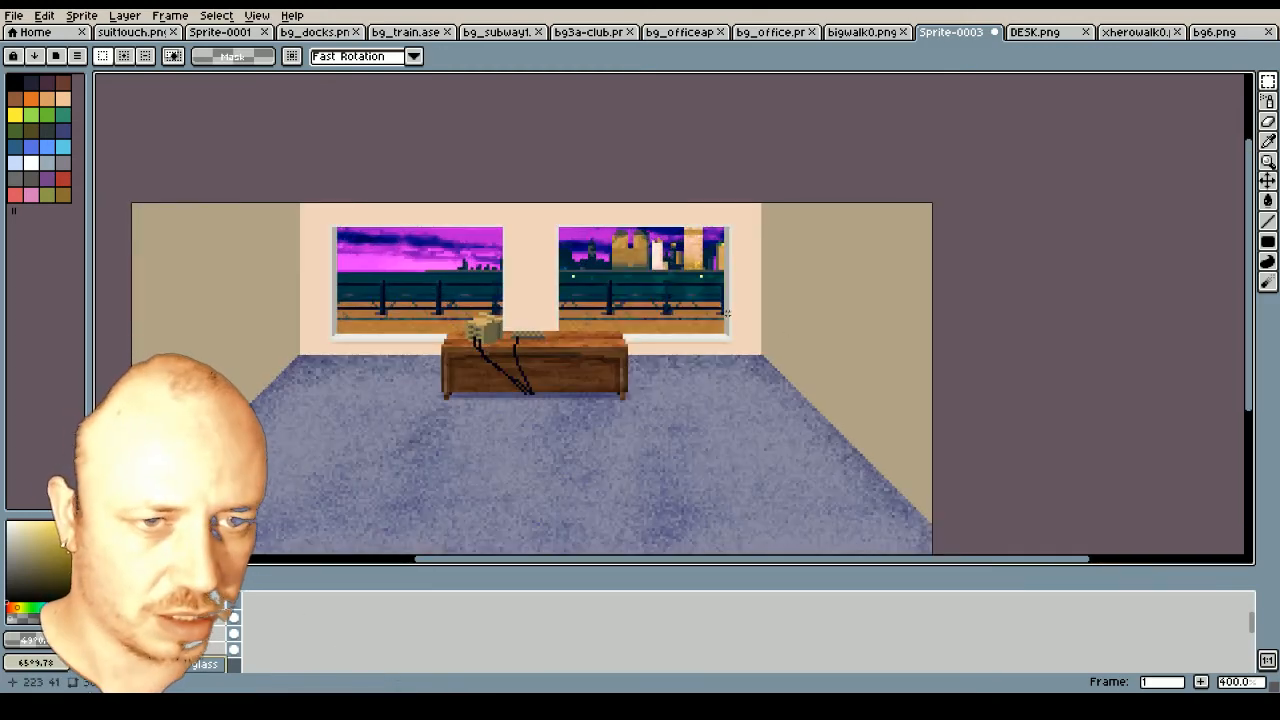
{"action": "scroll", "coordinate": [727, 313], "scroll_direction": "up", "scroll_amount": 1}
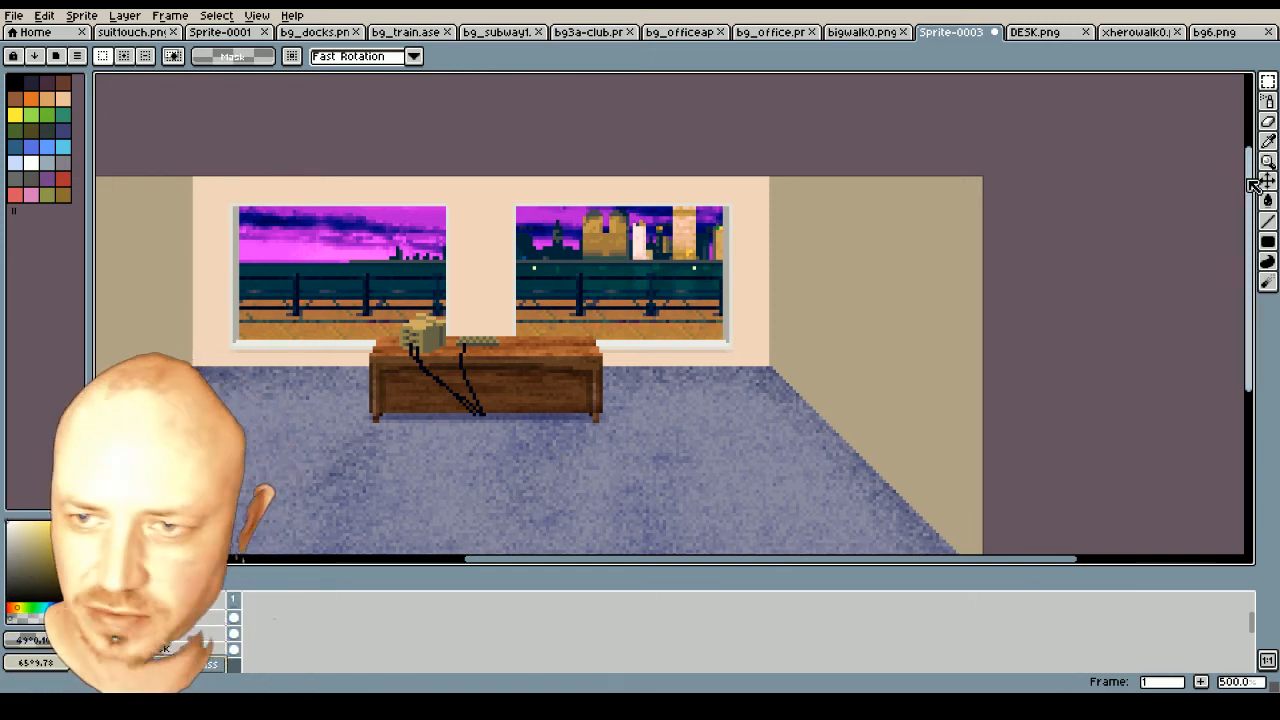
{"action": "left_click", "coordinate": [1267, 241]}
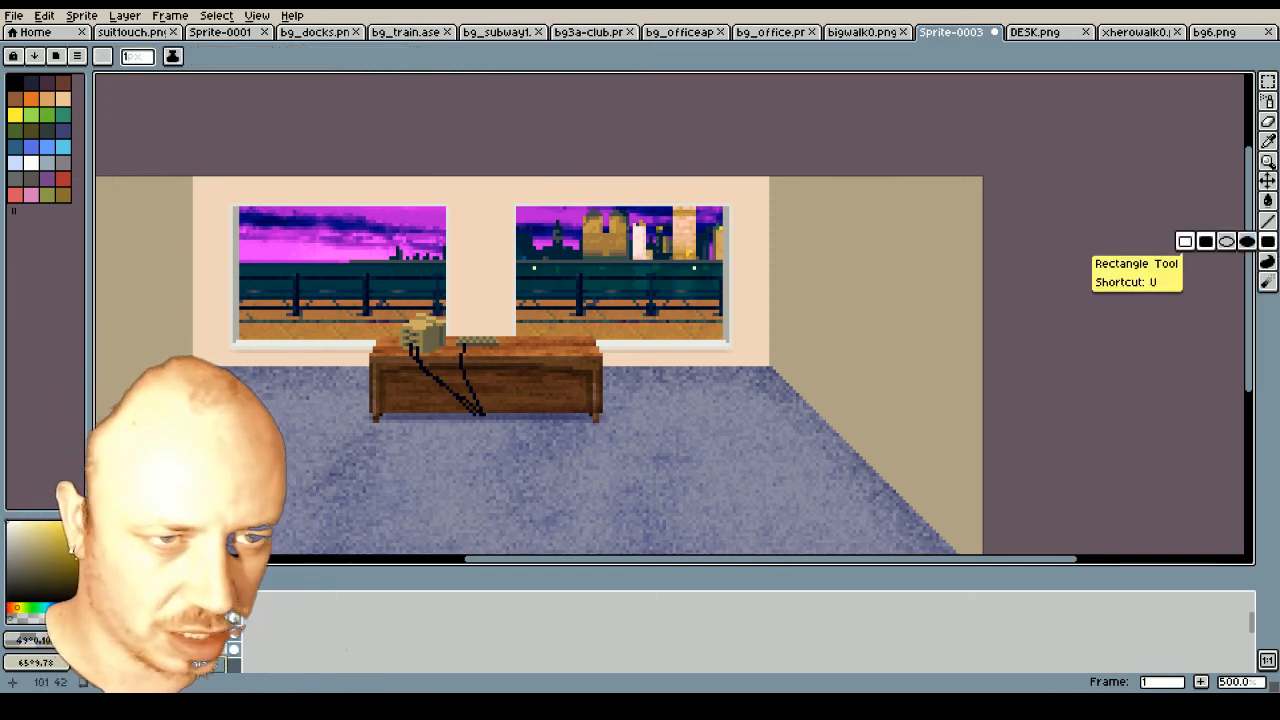
{"action": "scroll", "coordinate": [320, 261], "scroll_direction": "up", "scroll_amount": 1}
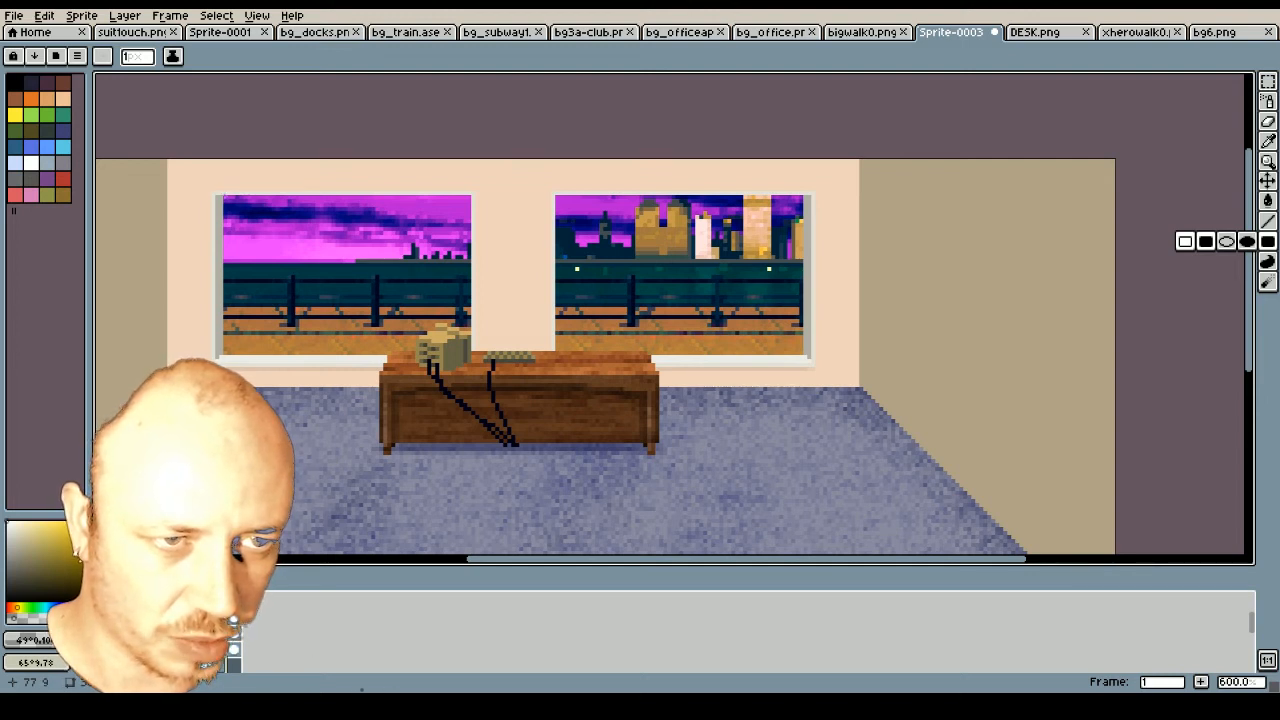
{"action": "mouse_move", "coordinate": [225, 196]}
{"action": "left_mouse_down"}
{"action": "mouse_move", "coordinate": [345, 322]}
{"action": "mouse_move", "coordinate": [472, 356]}
{"action": "left_mouse_up"}
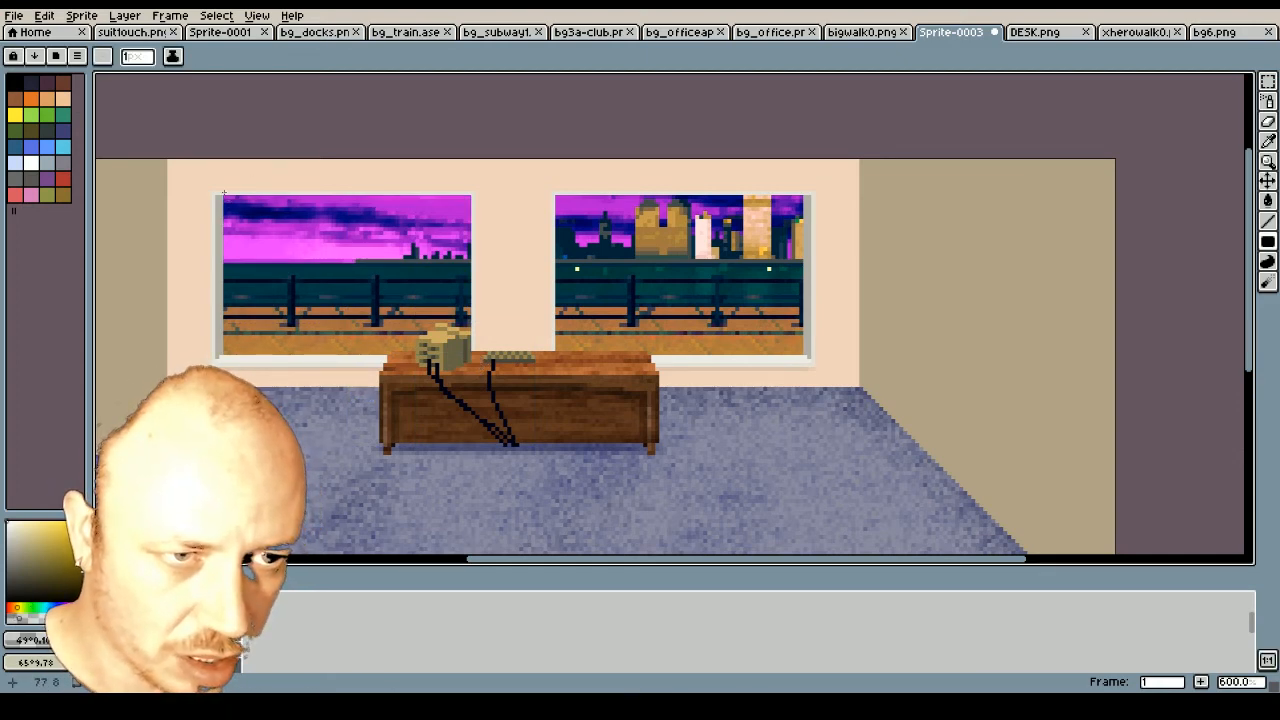
{"action": "left_click_drag", "start_coordinate": [223, 196], "coordinate": [468, 353]}
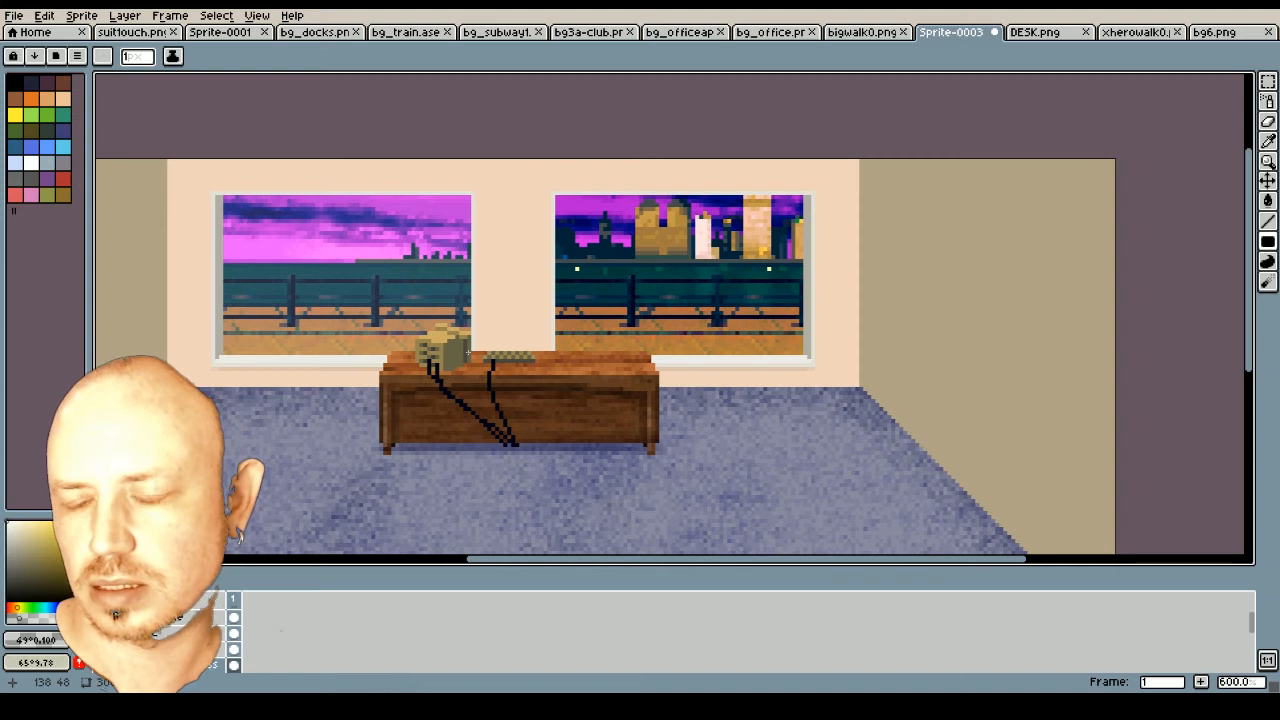
{"action": "key", "text": "ctrl+z"}
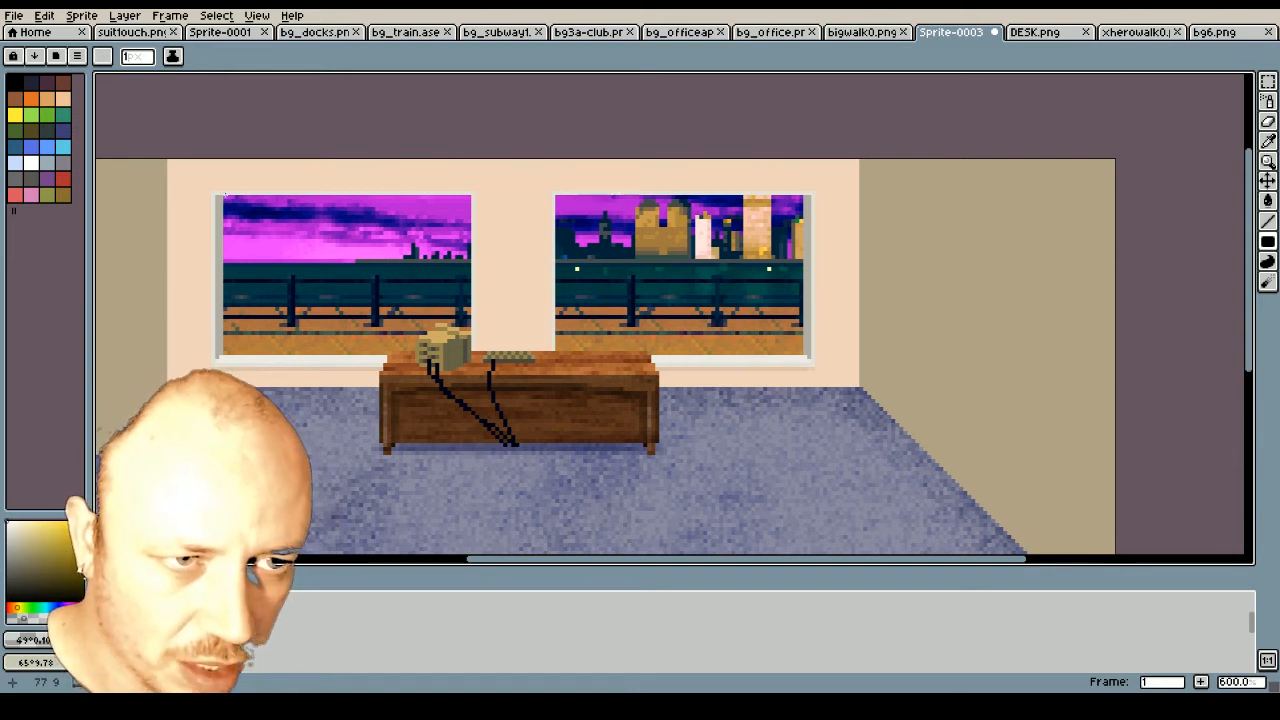
{"action": "left_click_drag", "start_coordinate": [226, 198], "coordinate": [471, 352]}
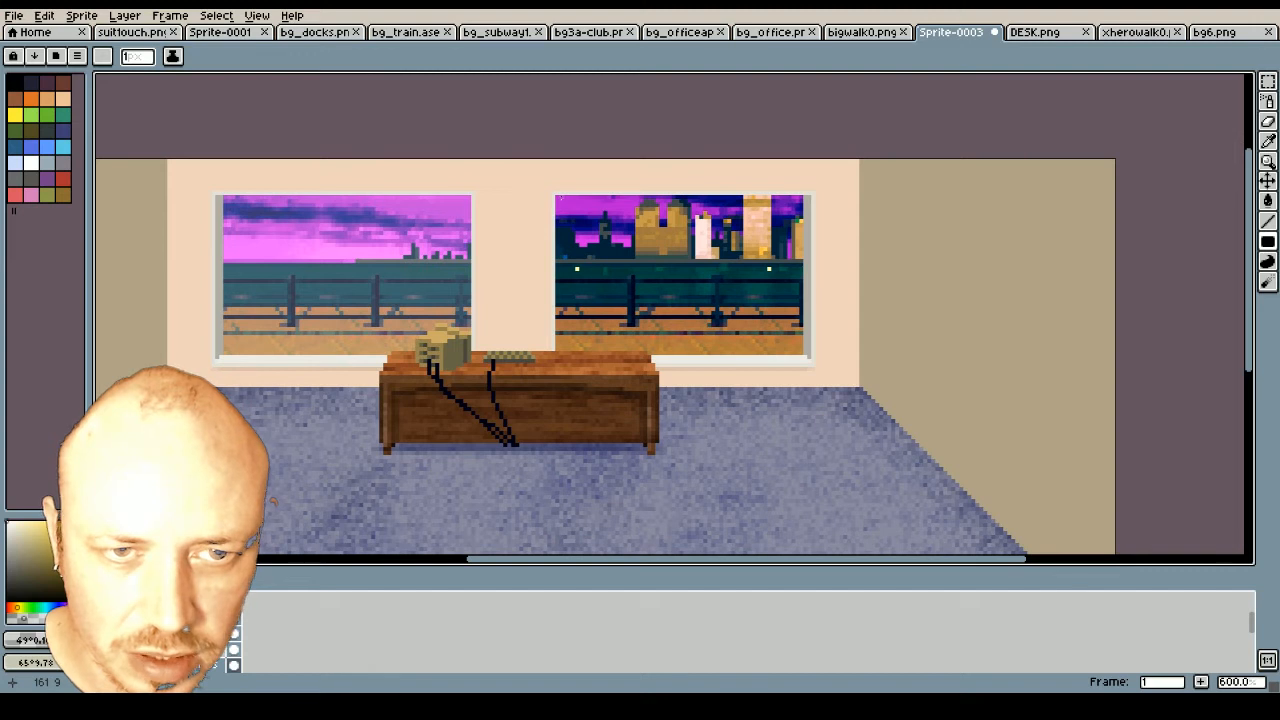
{"action": "left_click_drag", "start_coordinate": [555, 195], "coordinate": [806, 353]}
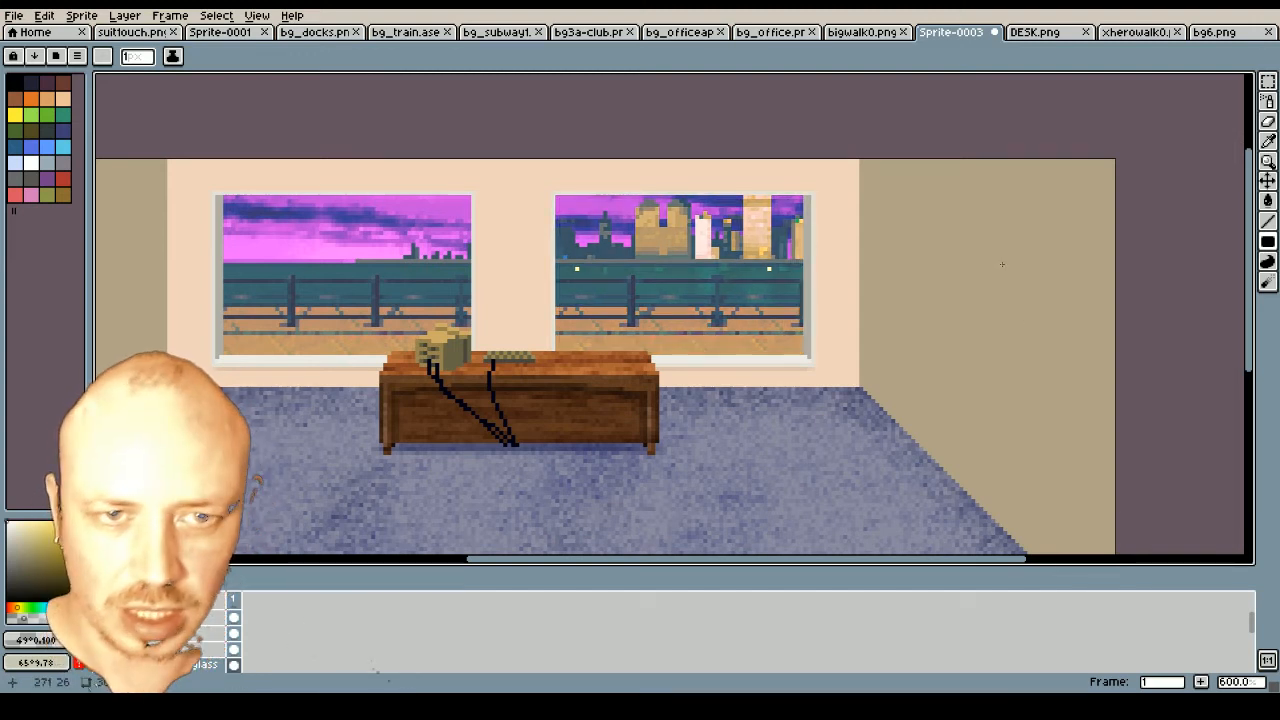
Delete a thin horizontal strip of the glass tint along the upper edge of both windows
{"action": "left_click", "coordinate": [1268, 81]}
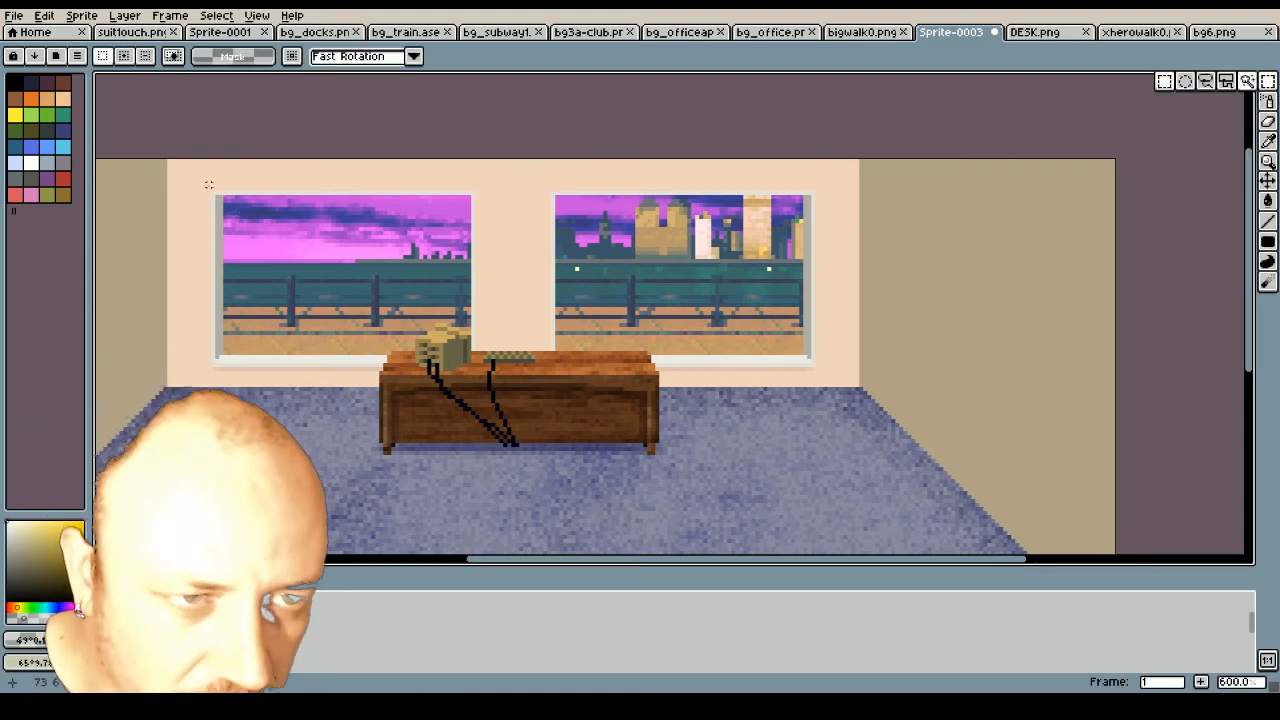
{"action": "left_click_drag", "start_coordinate": [207, 183], "coordinate": [830, 209]}
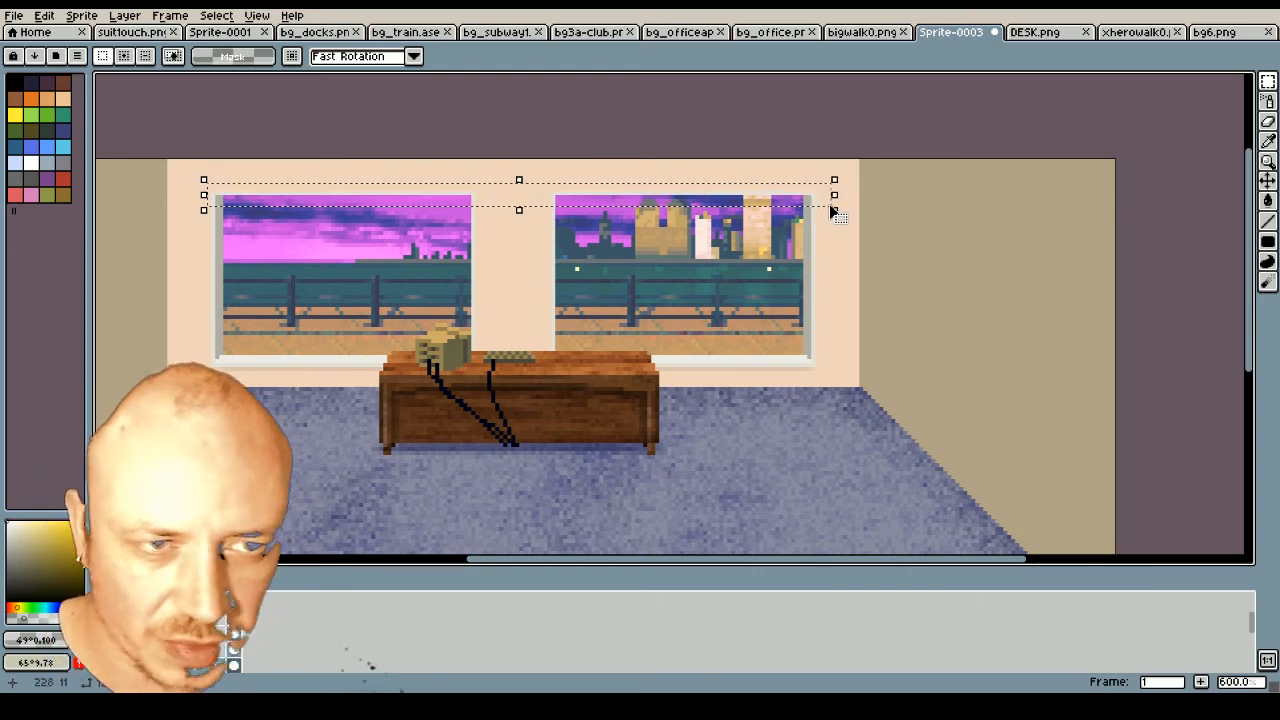
{"action": "key", "text": "Delete"}
{"action": "left_click_drag", "start_coordinate": [196, 177], "coordinate": [841, 205]}
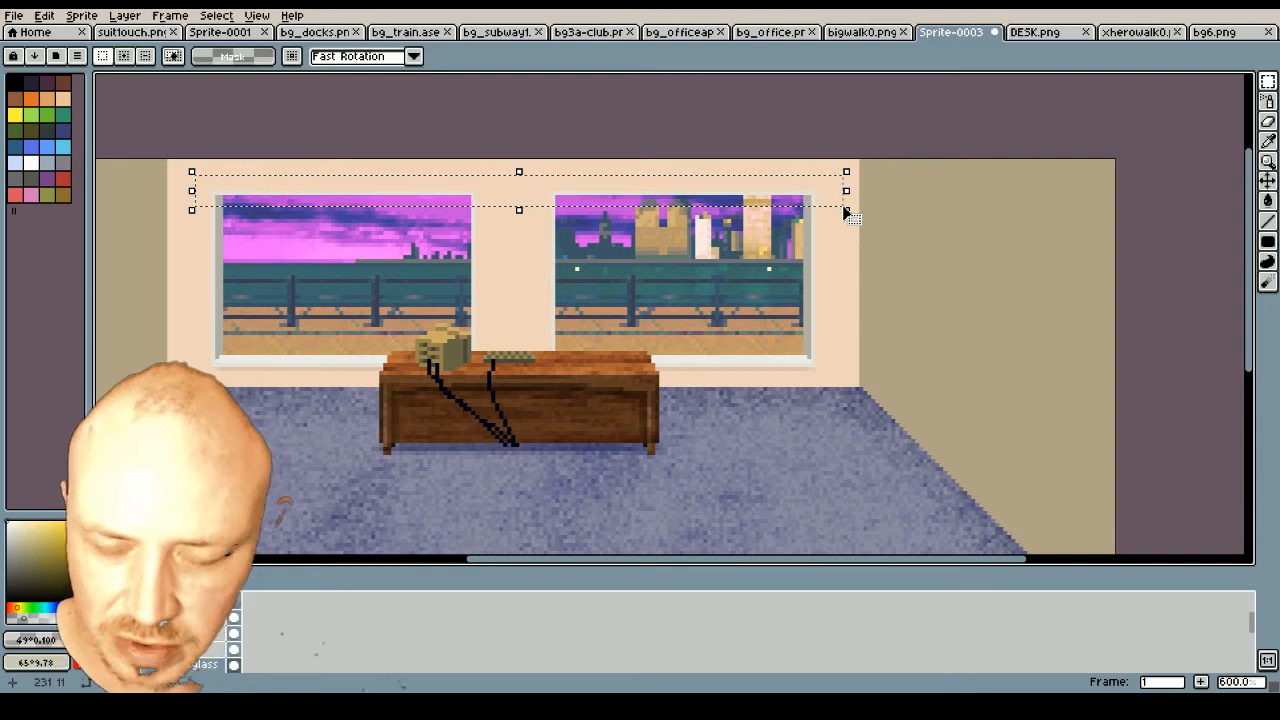
{"action": "key", "text": "Delete"}
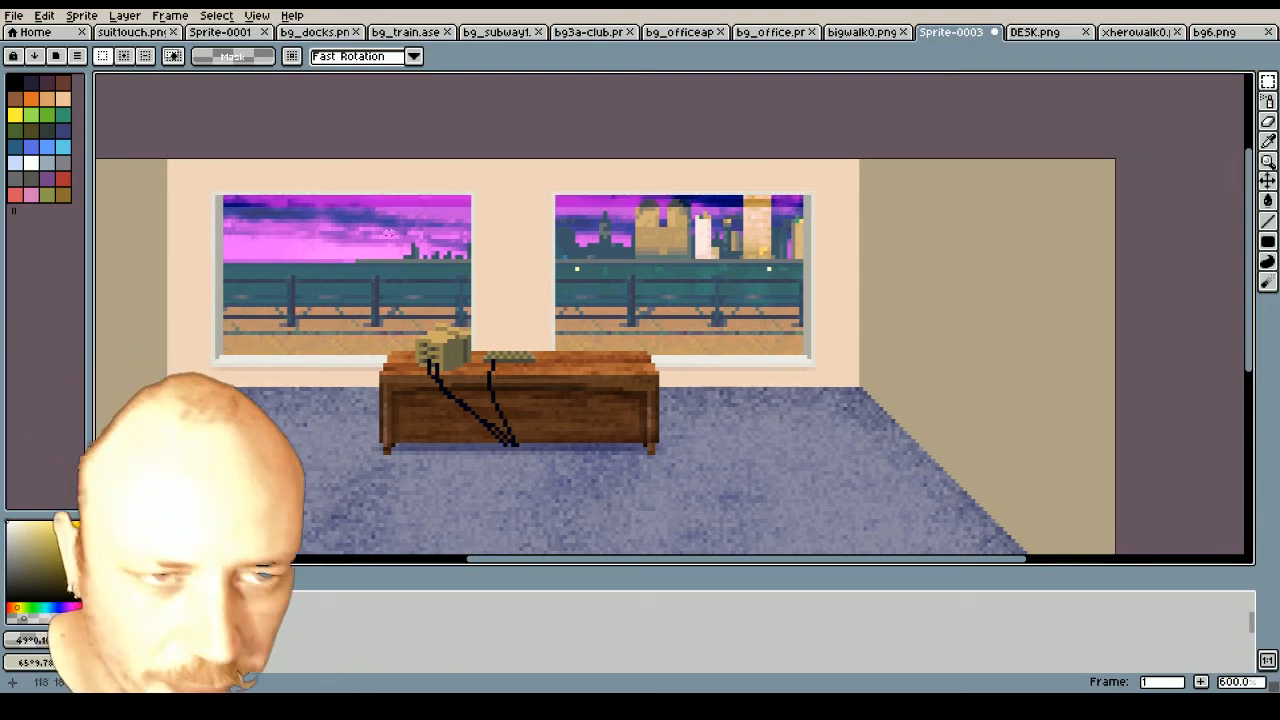
Delete a narrow vertical strip of the glass tint along the left edge of each window pane
{"action": "left_click_drag", "start_coordinate": [200, 200], "coordinate": [235, 373]}
{"action": "key", "text": "Delete"}
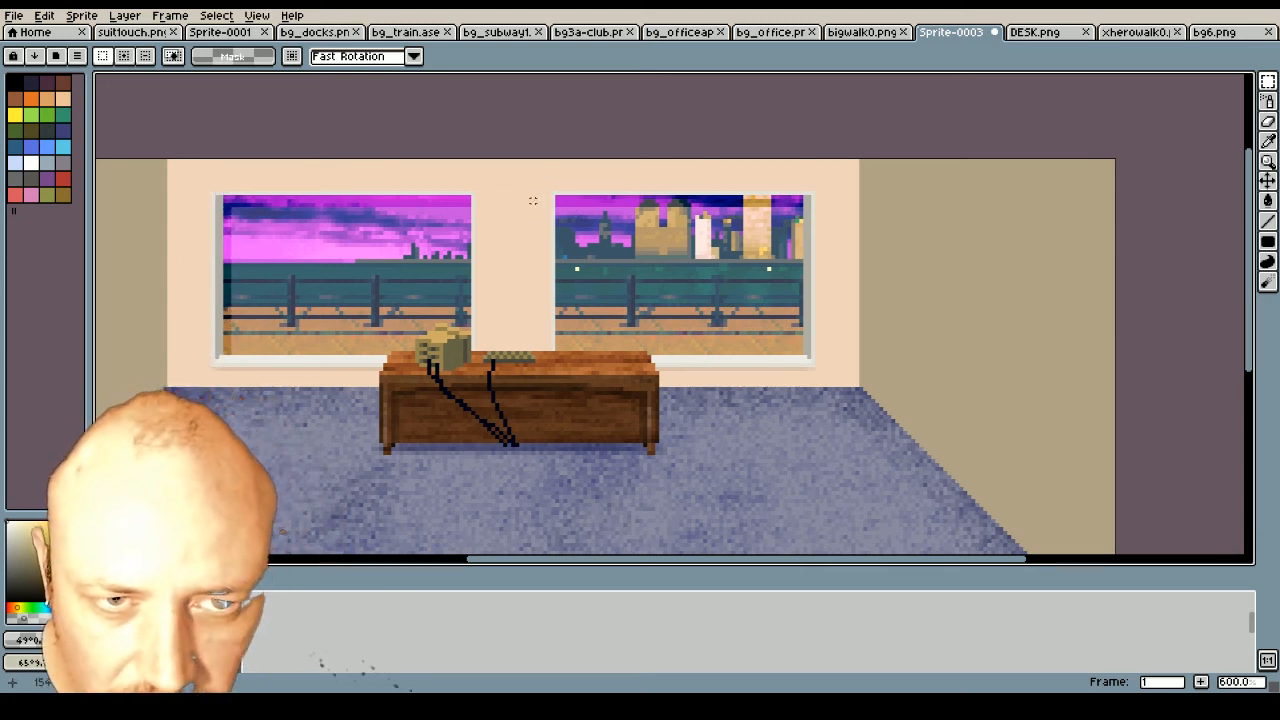
{"action": "left_click_drag", "start_coordinate": [533, 200], "coordinate": [562, 406]}
{"action": "key", "text": "Delete"}
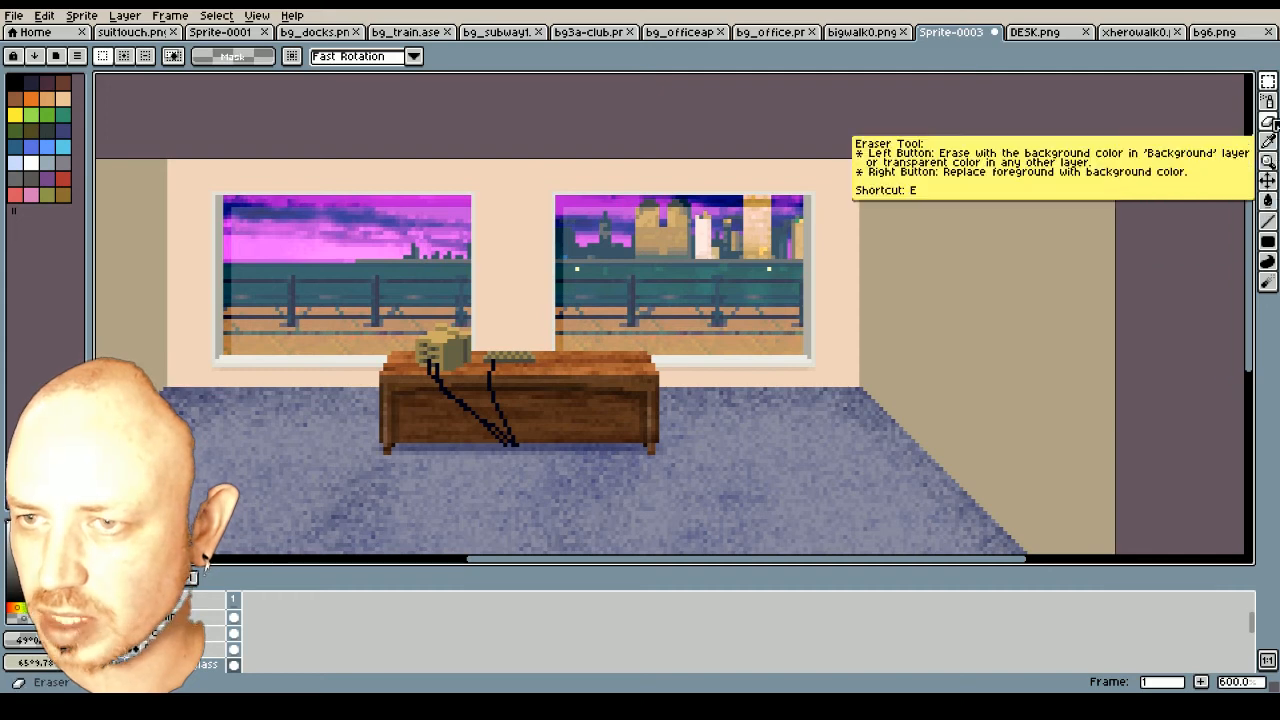
{"action": "left_click", "coordinate": [1267, 121]}
{"action": "scroll", "coordinate": [141, 200], "scroll_direction": "up", "scroll_amount": 4}
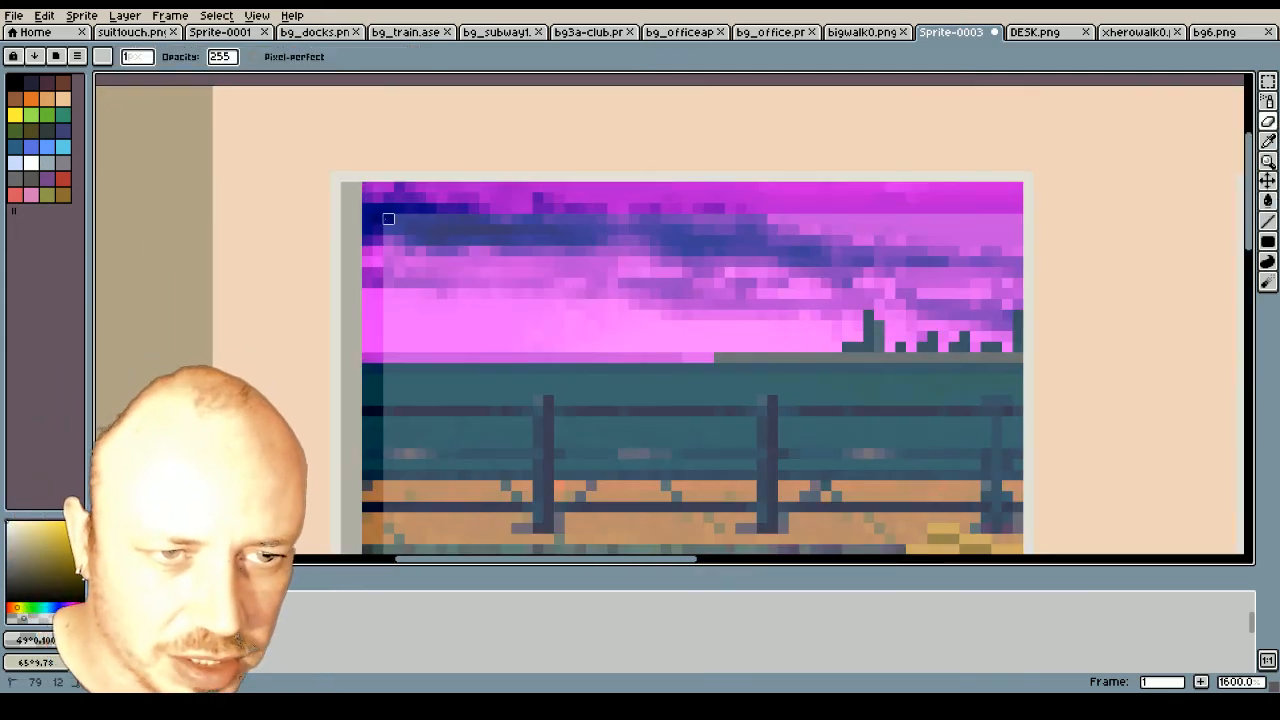
{"action": "scroll", "coordinate": [320, 218], "scroll_direction": "down", "scroll_amount": 3}
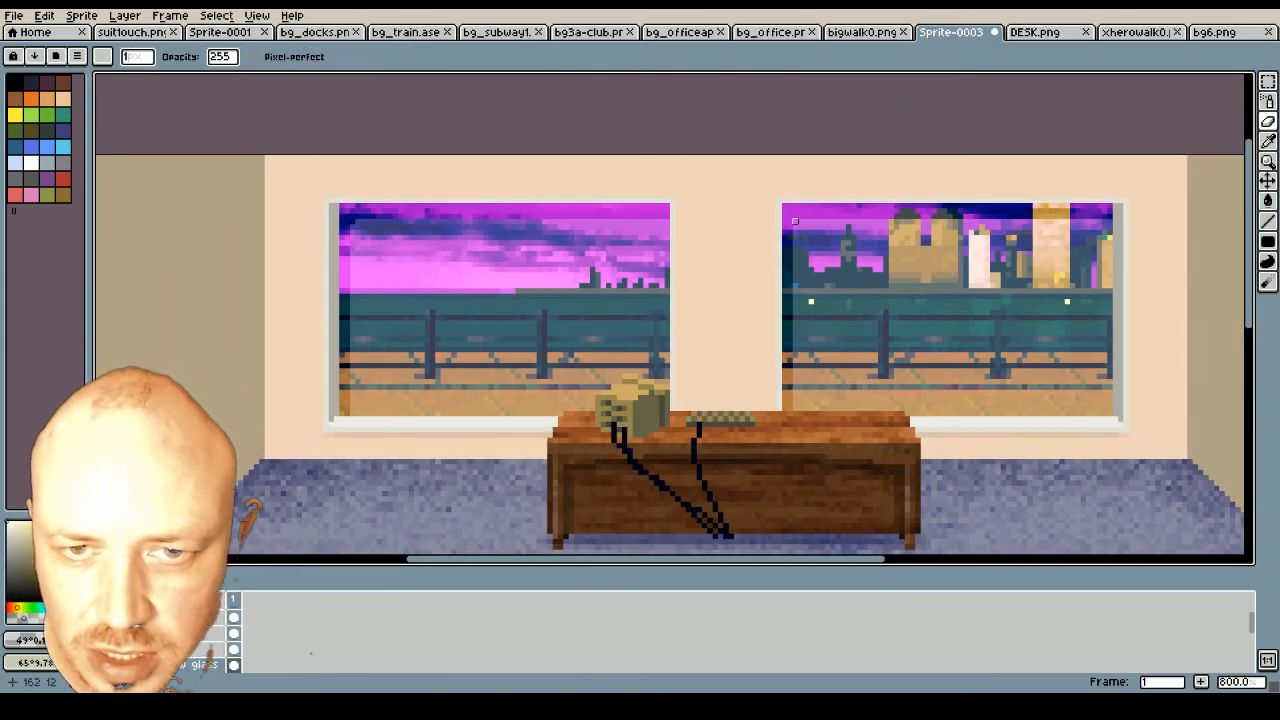
{"action": "scroll", "coordinate": [720, 237], "scroll_direction": "down", "scroll_amount": 1}
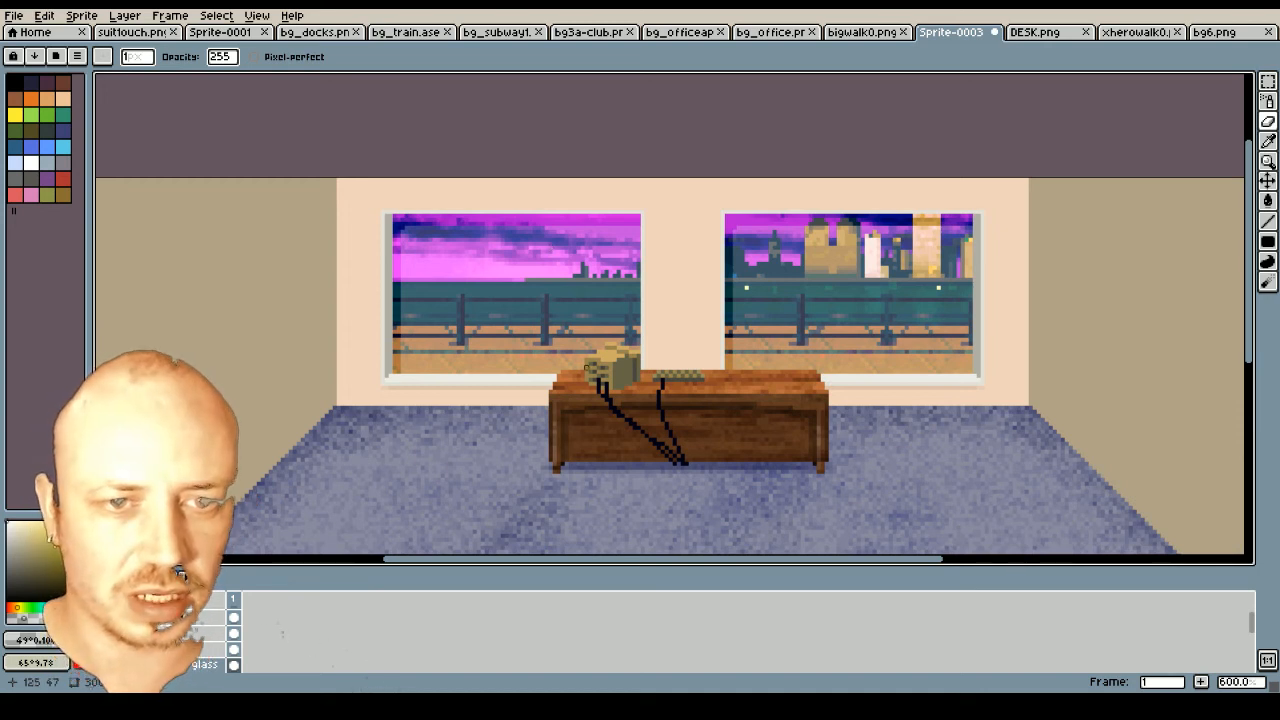
{"action": "left_click_drag", "start_coordinate": [455, 568], "coordinate": [520, 566]}
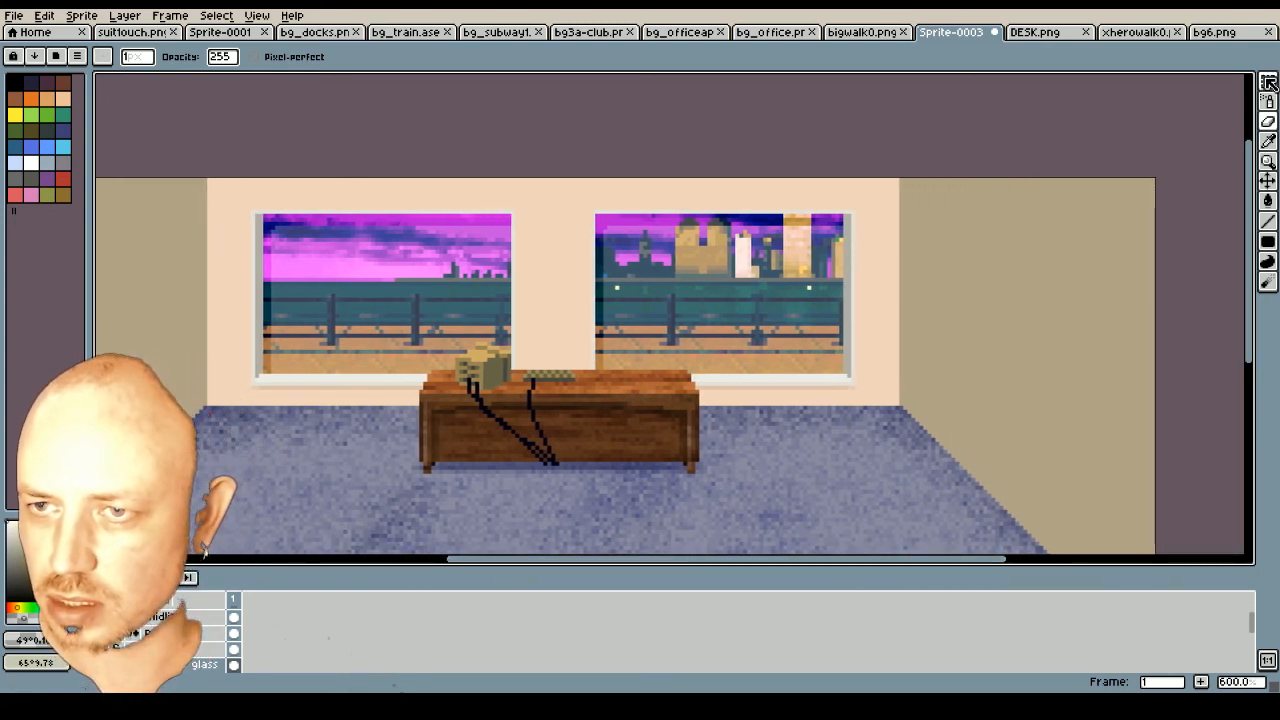
Cut a narrow diagonal strip out of the left window's glass tint with a polygonal lasso selection, rising from lower left to upper right
{"action": "left_click", "coordinate": [1265, 83]}
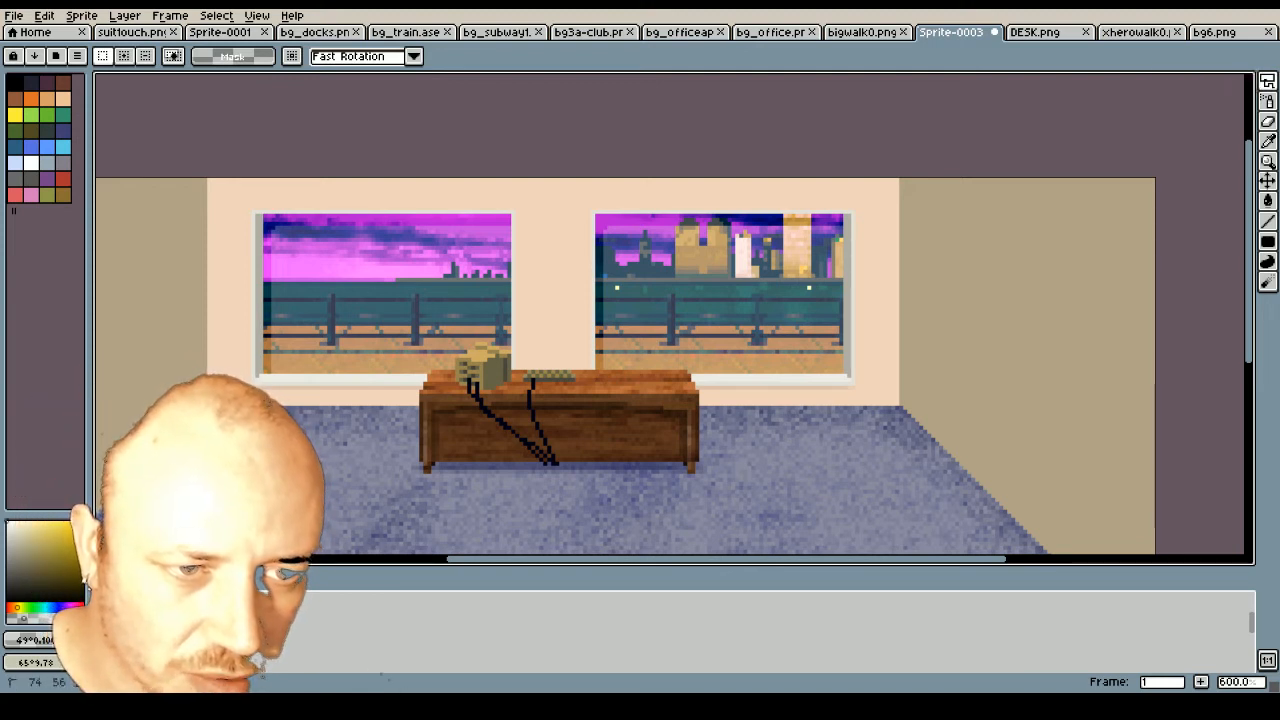
{"action": "left_click", "coordinate": [251, 403]}
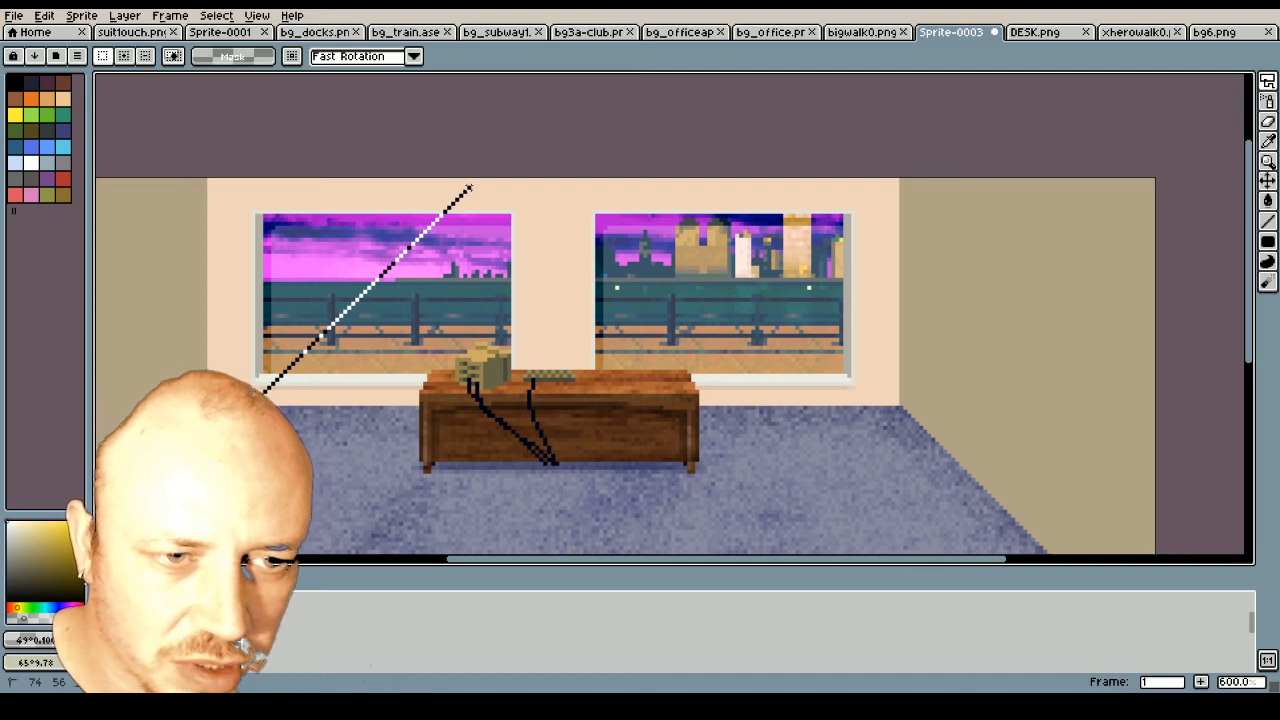
{"action": "left_click", "coordinate": [468, 187]}
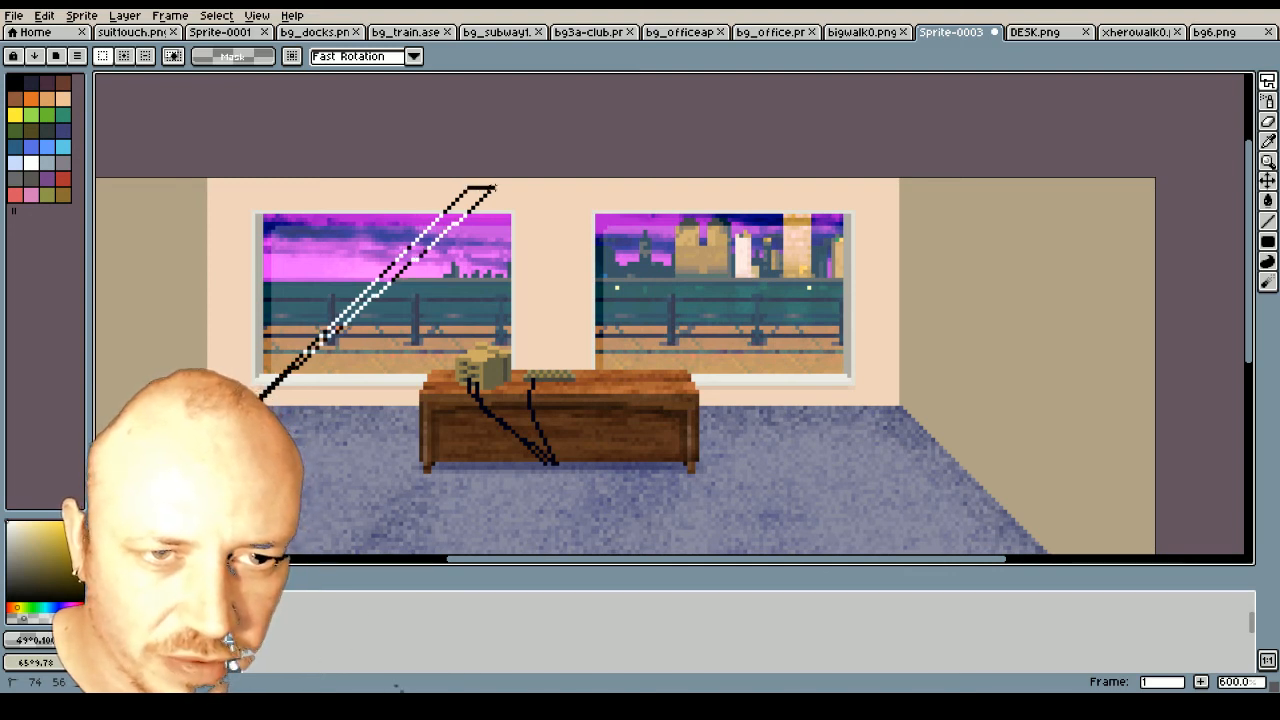
{"action": "left_click", "coordinate": [494, 188]}
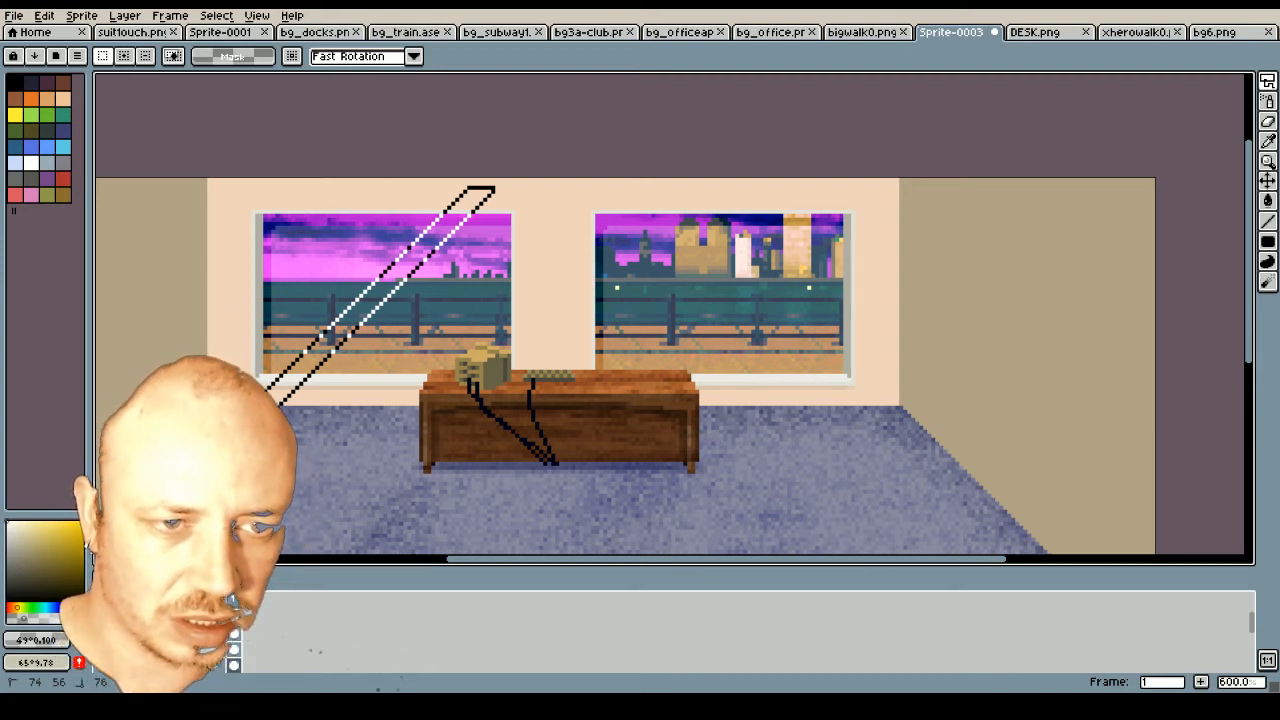
{"action": "double_click", "coordinate": [261, 424]}
{"action": "key", "text": "Delete"}
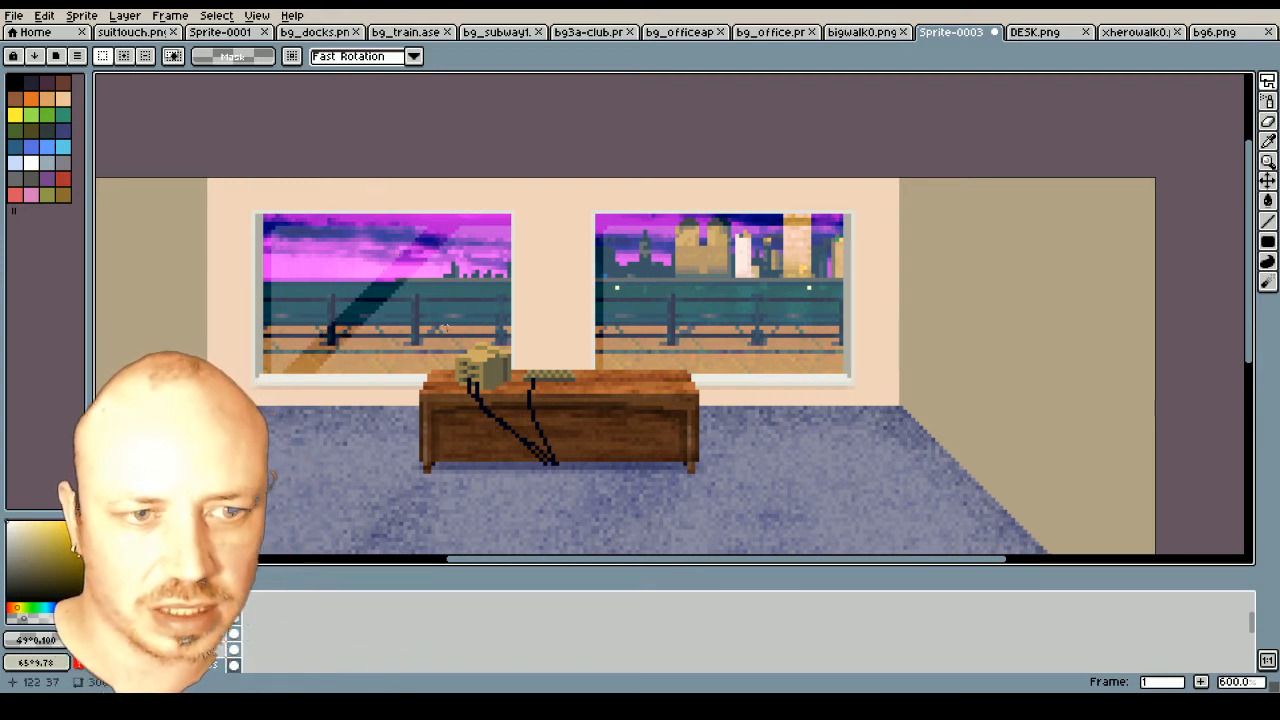
Cut a second, thinner diagonal strip out of the left window's glass tint, parallel to and right of the first one
{"action": "left_click", "coordinate": [333, 387]}
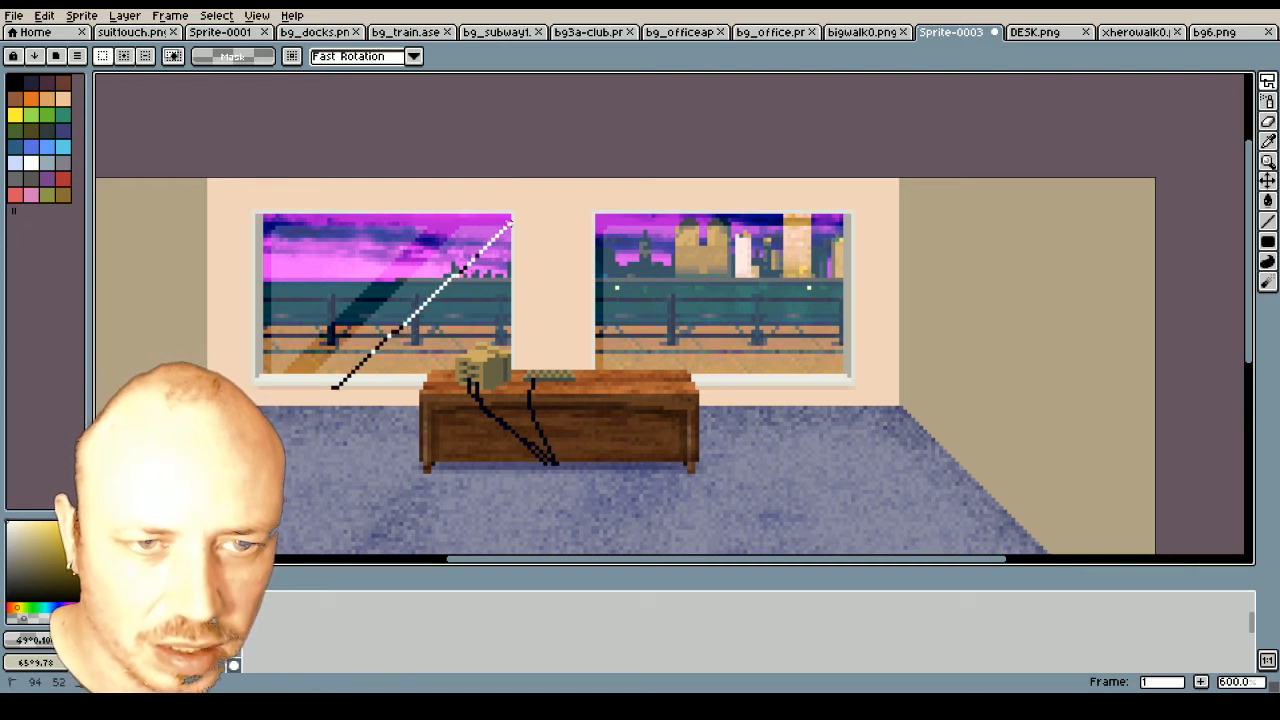
{"action": "left_click", "coordinate": [519, 202]}
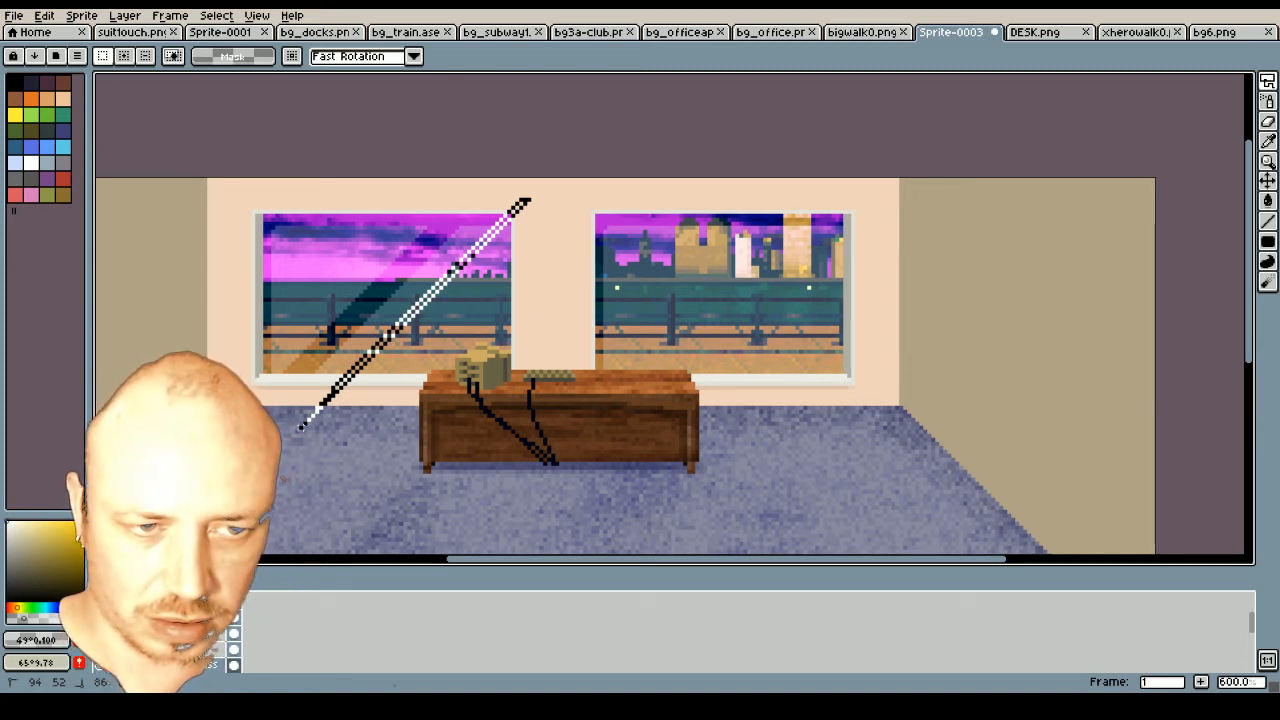
{"action": "left_click_drag", "start_coordinate": [302, 428], "coordinate": [304, 430]}
{"action": "key", "text": "Delete"}
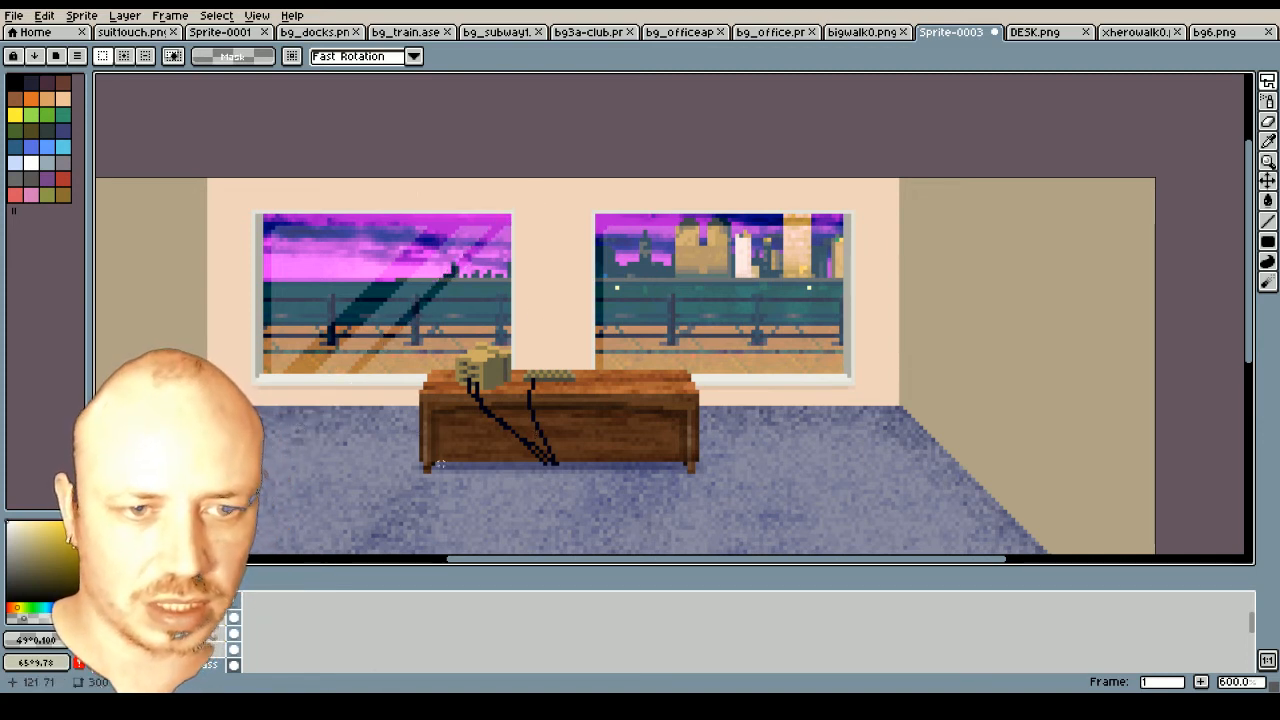
{"action": "left_click_drag", "start_coordinate": [457, 563], "coordinate": [513, 563]}
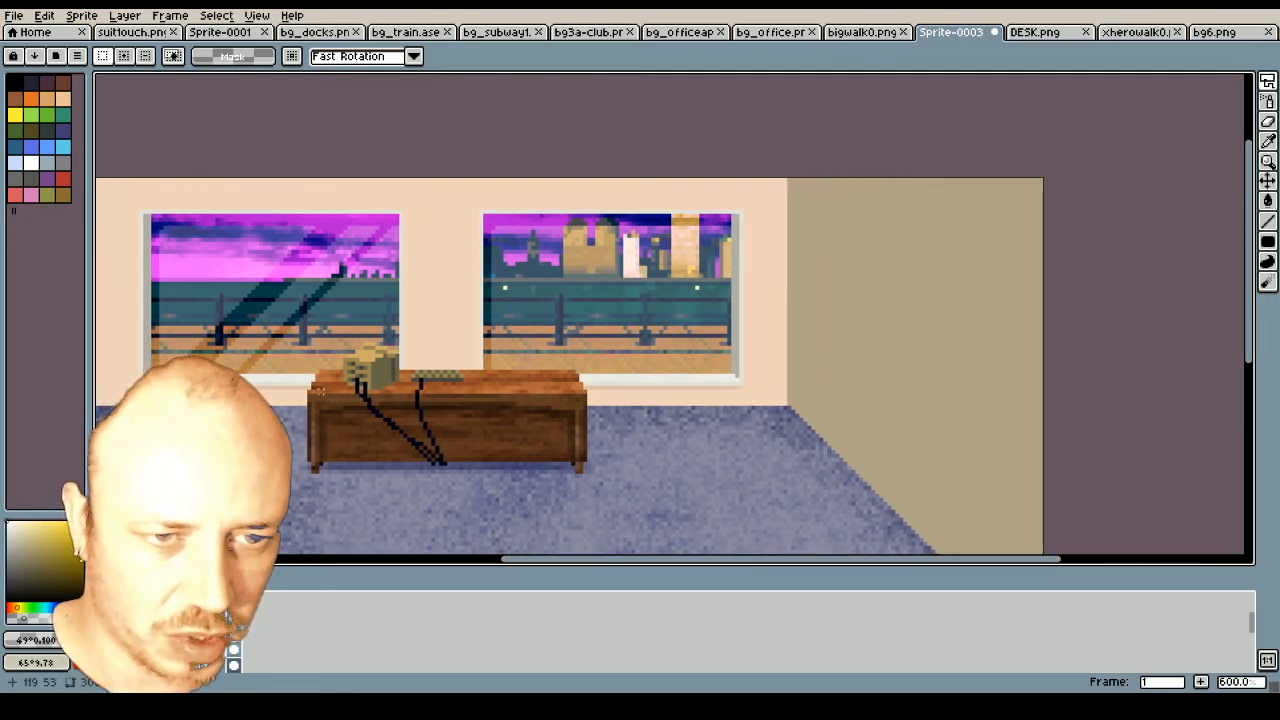
{"action": "mouse_move", "coordinate": [316, 391]}
{"action": "left_mouse_down"}
{"action": "mouse_move", "coordinate": [471, 257]}
{"action": "mouse_move", "coordinate": [512, 155]}
{"action": "mouse_move", "coordinate": [508, 177]}
{"action": "mouse_move", "coordinate": [520, 175]}
{"action": "left_mouse_up"}
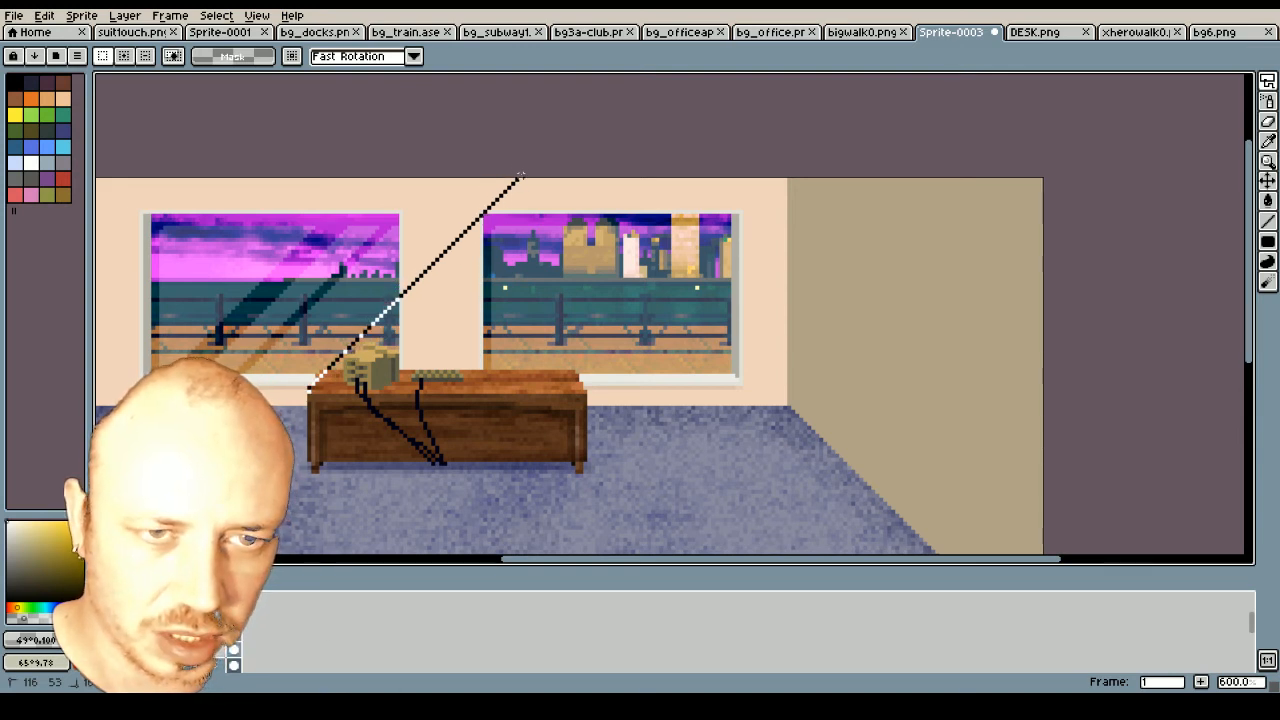
{"action": "mouse_move", "coordinate": [520, 175]}
{"action": "left_mouse_down"}
{"action": "mouse_move", "coordinate": [560, 183]}
{"action": "mouse_move", "coordinate": [518, 188]}
{"action": "mouse_move", "coordinate": [525, 180]}
{"action": "left_mouse_up"}
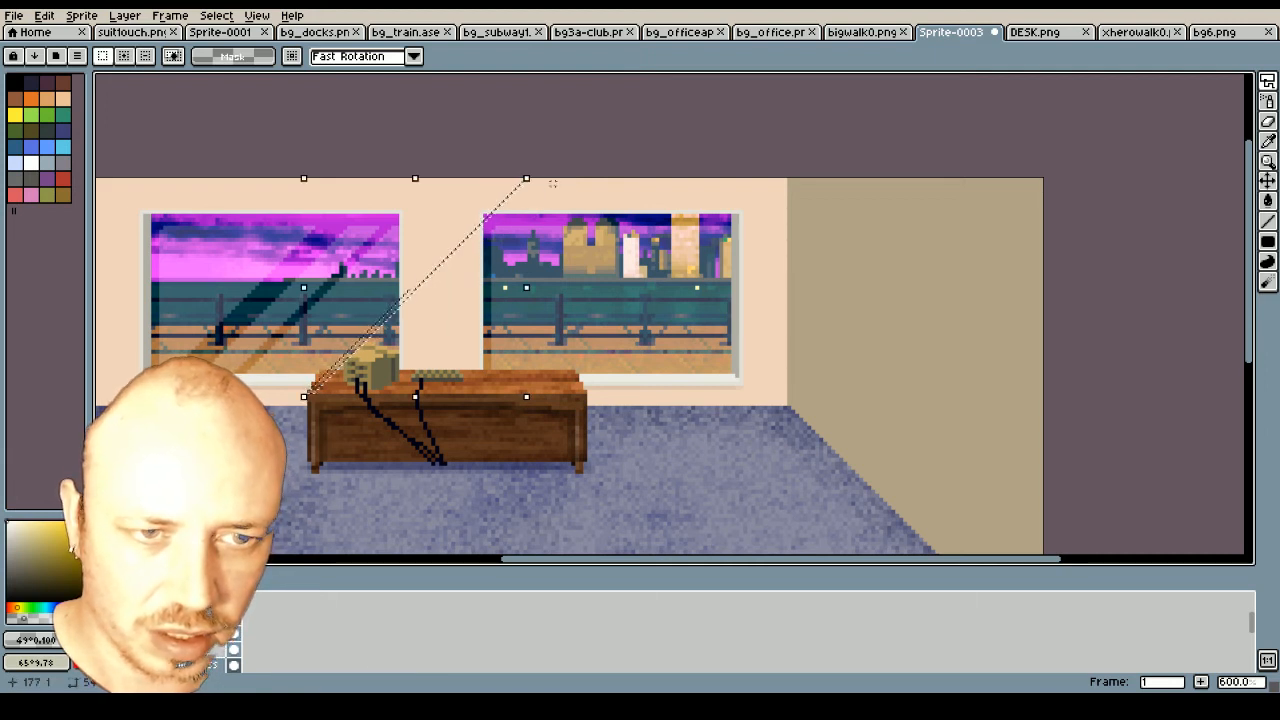
{"action": "key", "text": "ctrl+z"}
Cut a diagonal strip of glass tint across the left window's lower-right corner and the right window's upper-left corner
{"action": "left_click_drag", "start_coordinate": [335, 390], "coordinate": [538, 180]}
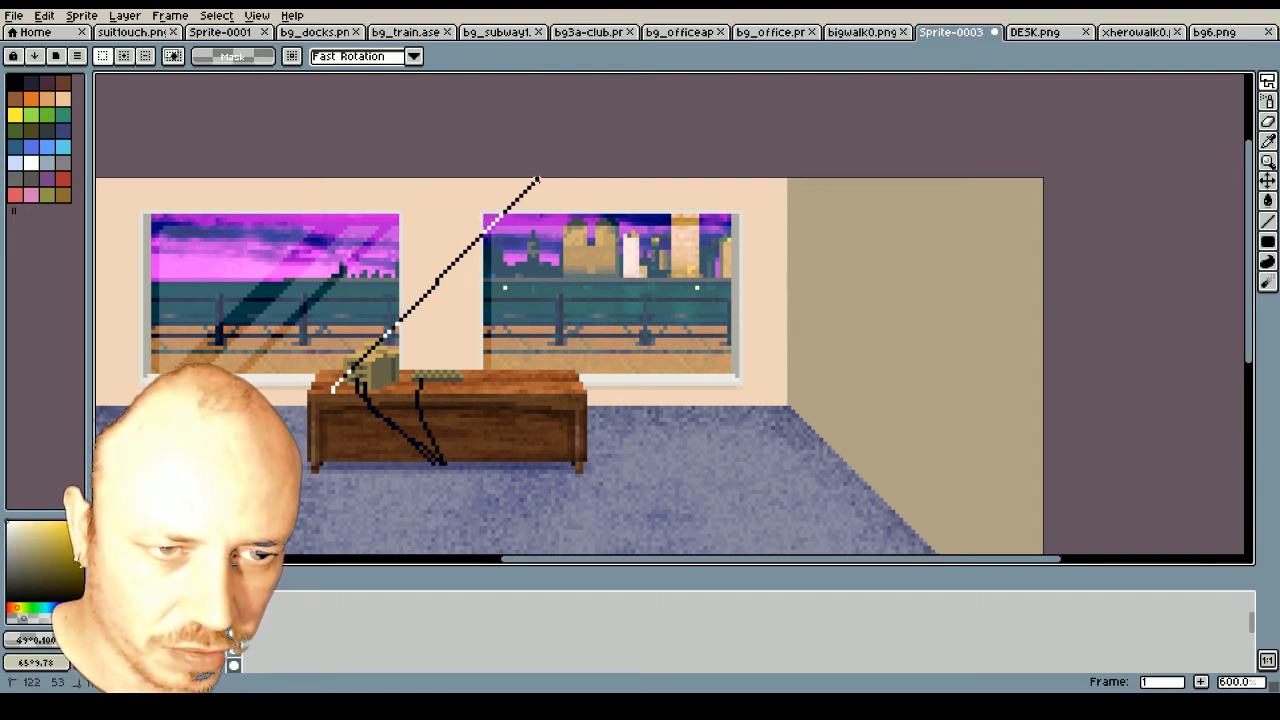
{"action": "left_click_drag", "start_coordinate": [538, 180], "coordinate": [583, 180]}
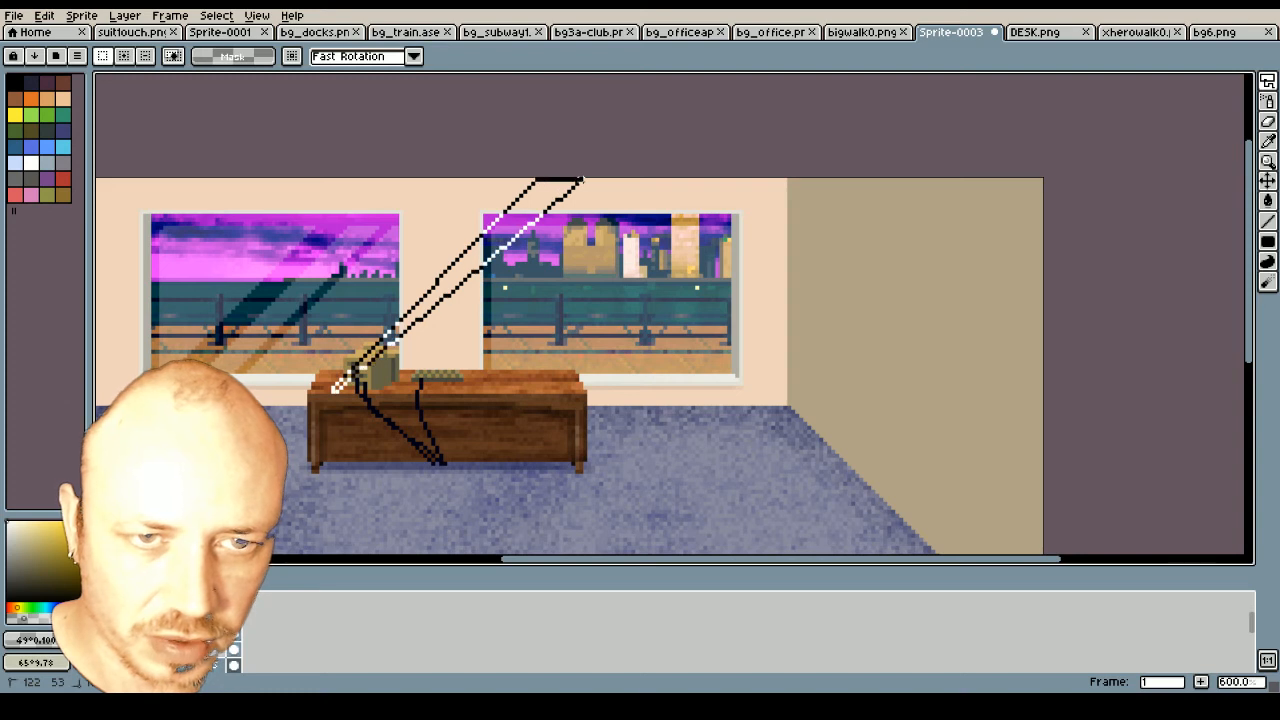
{"action": "mouse_move", "coordinate": [392, 335]}
{"action": "left_mouse_down"}
{"action": "mouse_move", "coordinate": [360, 378]}
{"action": "mouse_move", "coordinate": [361, 407]}
{"action": "left_mouse_up"}
{"action": "key", "text": "Delete"}
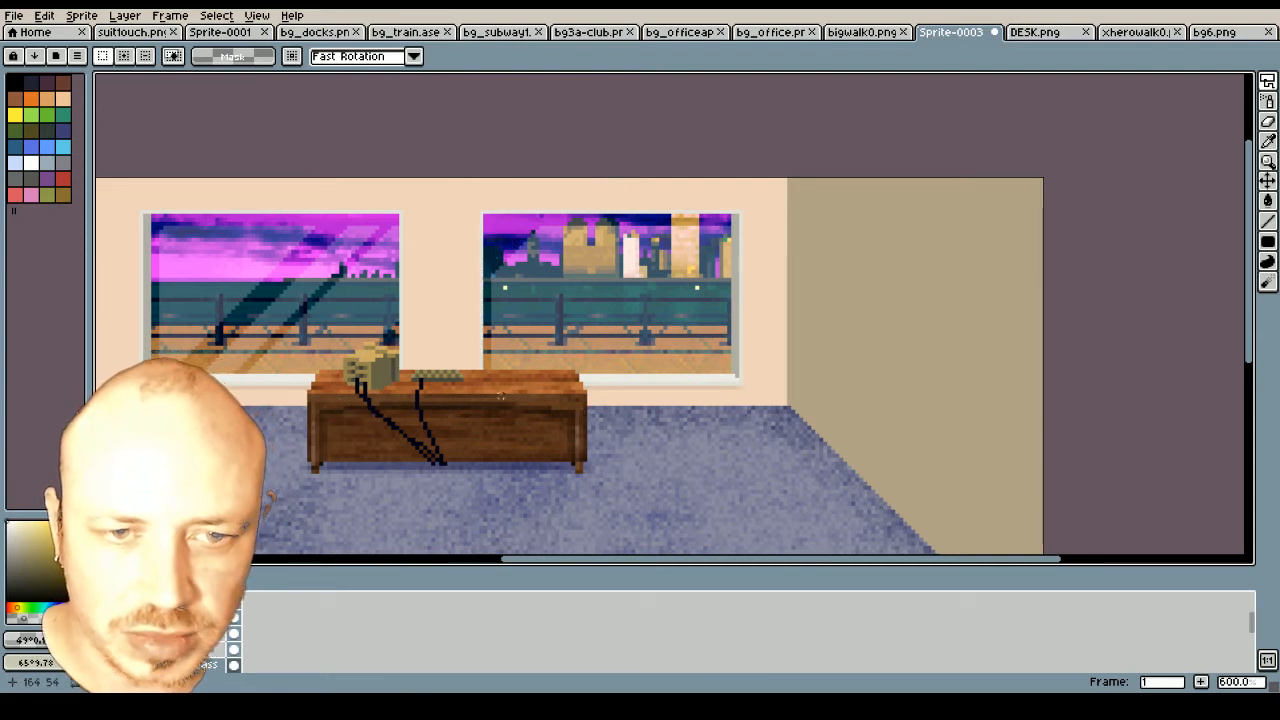
Cut a long diagonal strip out of the right window's glass tint, rising through the middle of the pane to its upper right
{"action": "left_click_drag", "start_coordinate": [502, 396], "coordinate": [714, 187]}
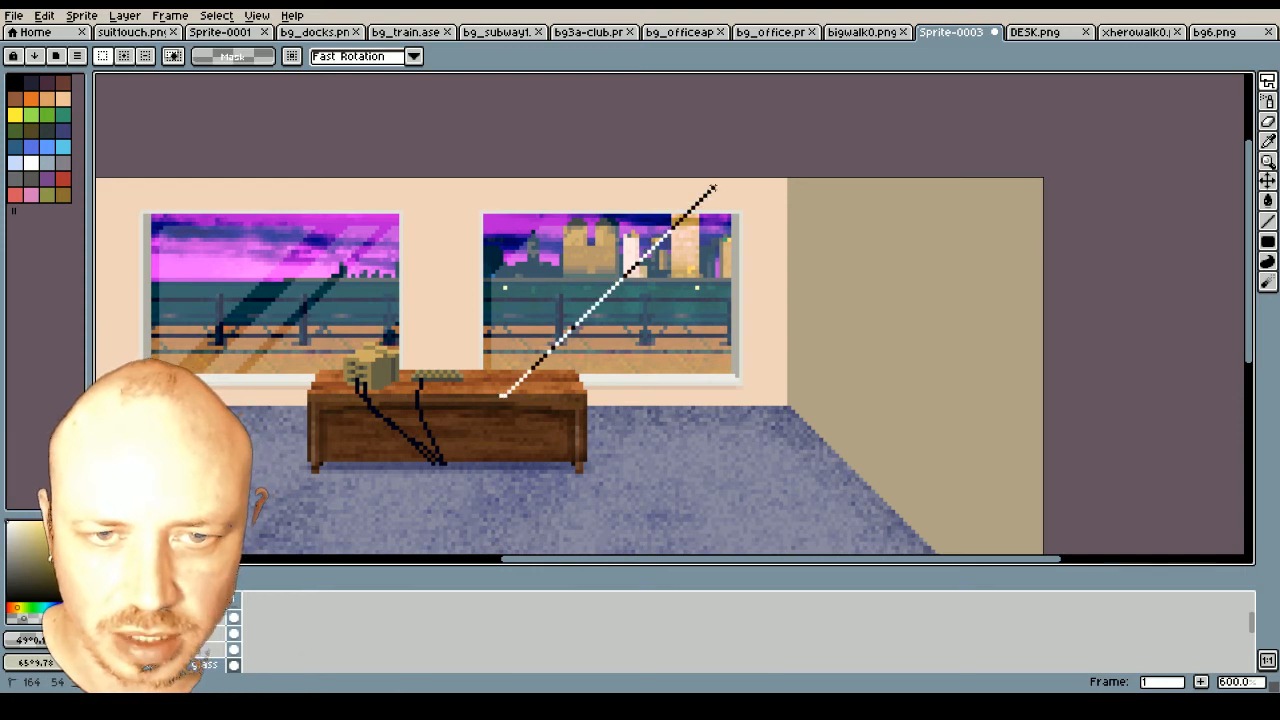
{"action": "left_click", "coordinate": [714, 187]}
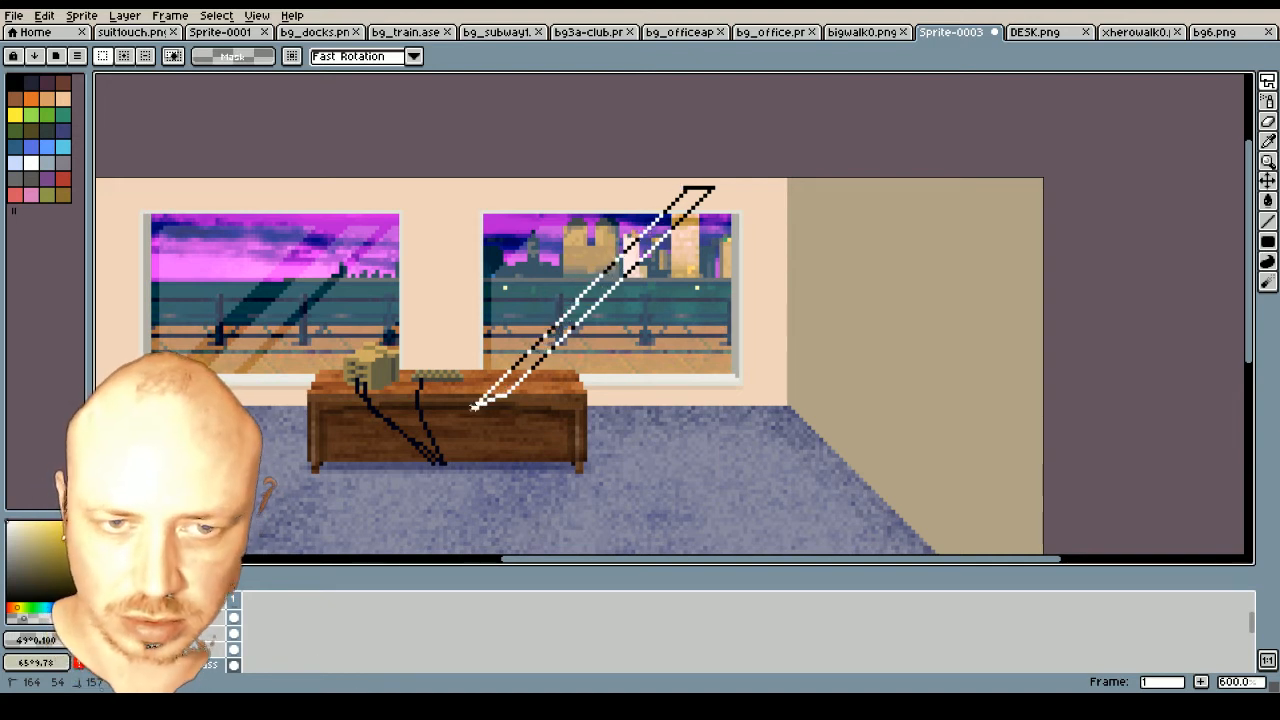
{"action": "left_click", "coordinate": [474, 405]}
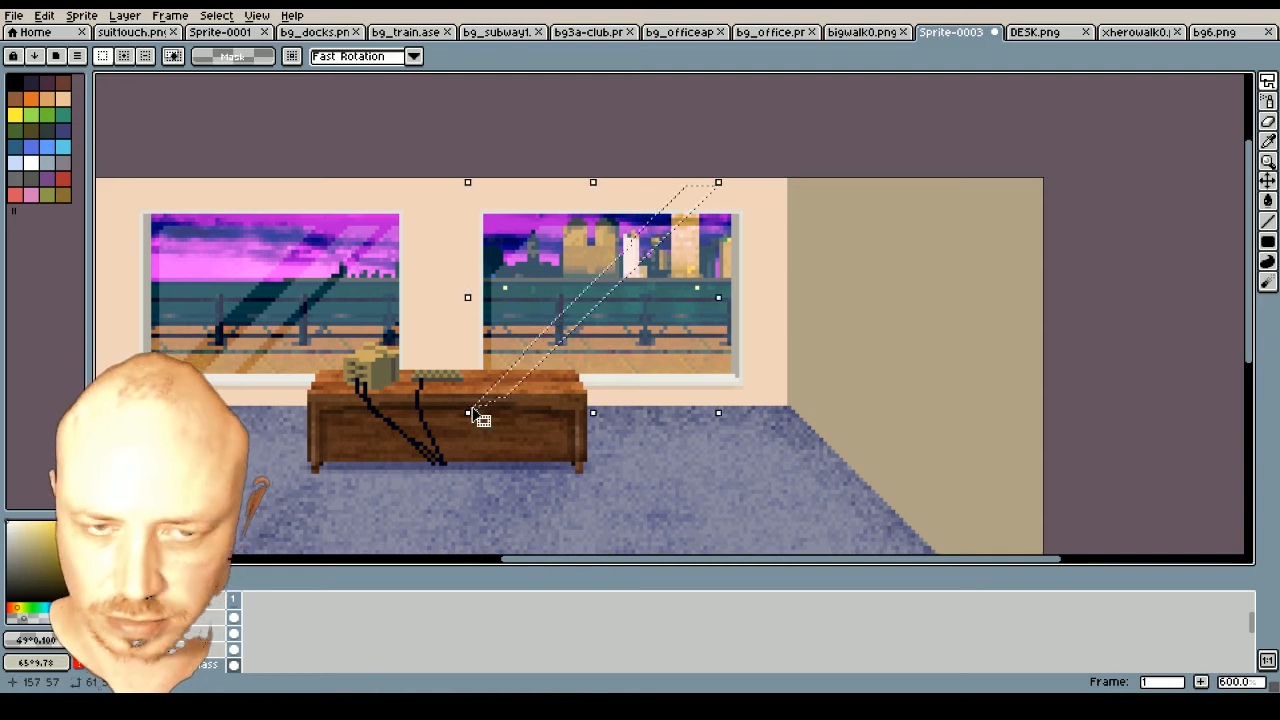
Cut a short diagonal strip out of the glass tint across the right window's lower-right corner
{"action": "left_click", "coordinate": [673, 394]}
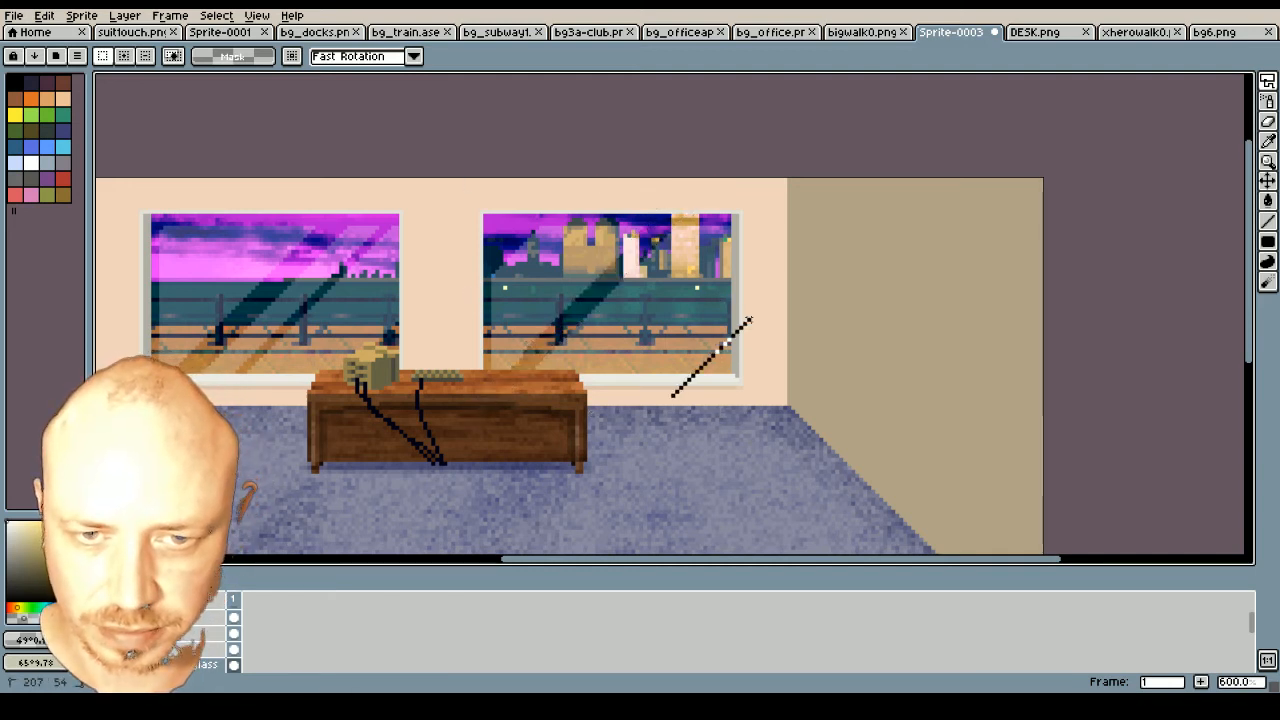
{"action": "left_click", "coordinate": [748, 320]}
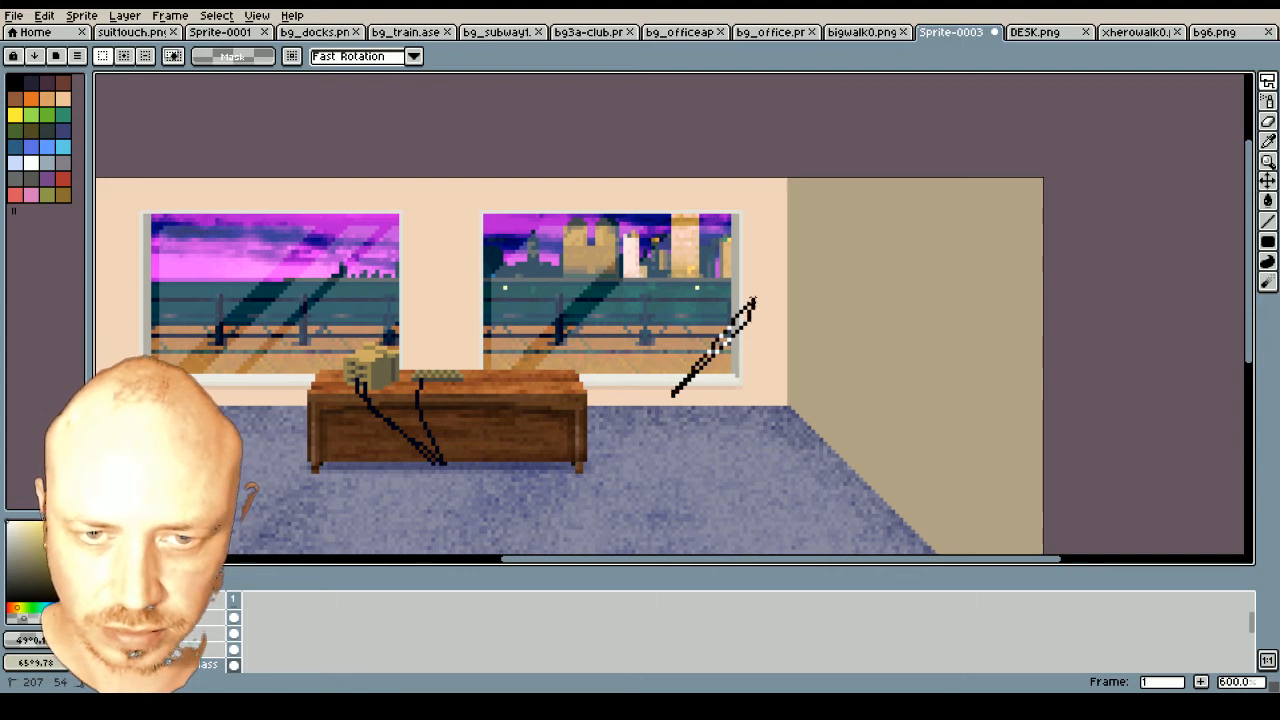
{"action": "left_click", "coordinate": [748, 298]}
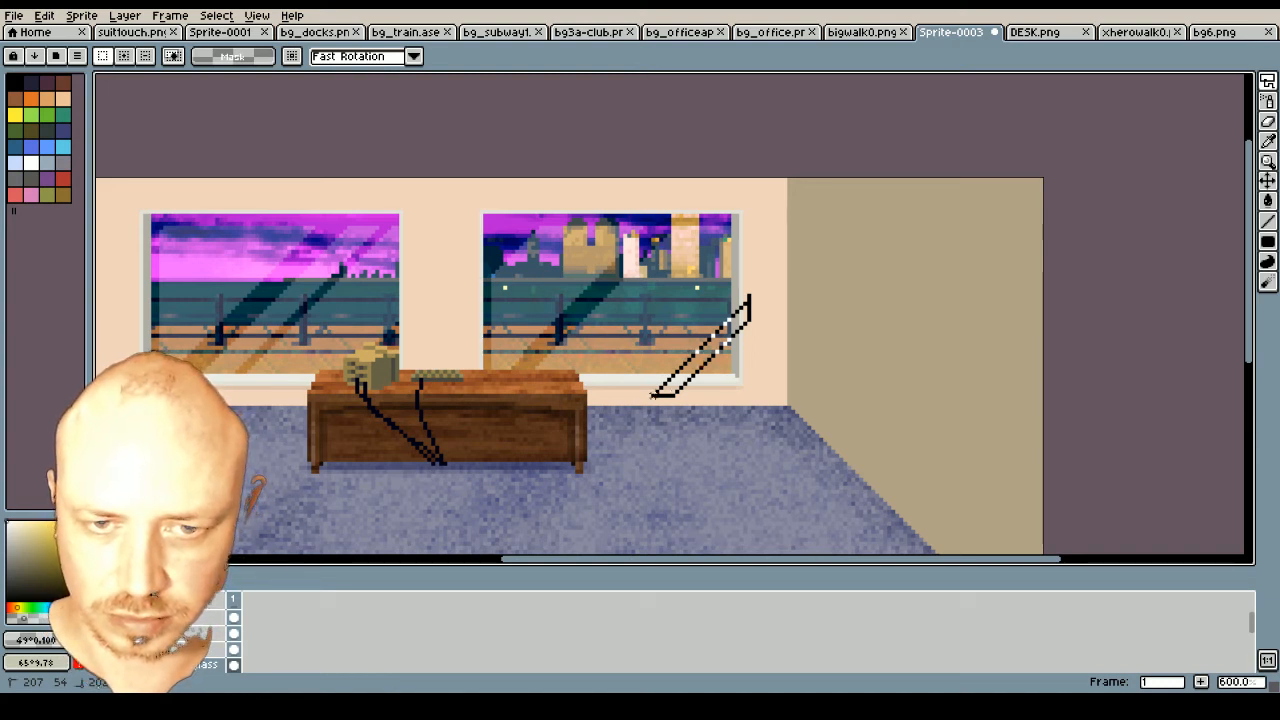
{"action": "double_click", "coordinate": [653, 396]}
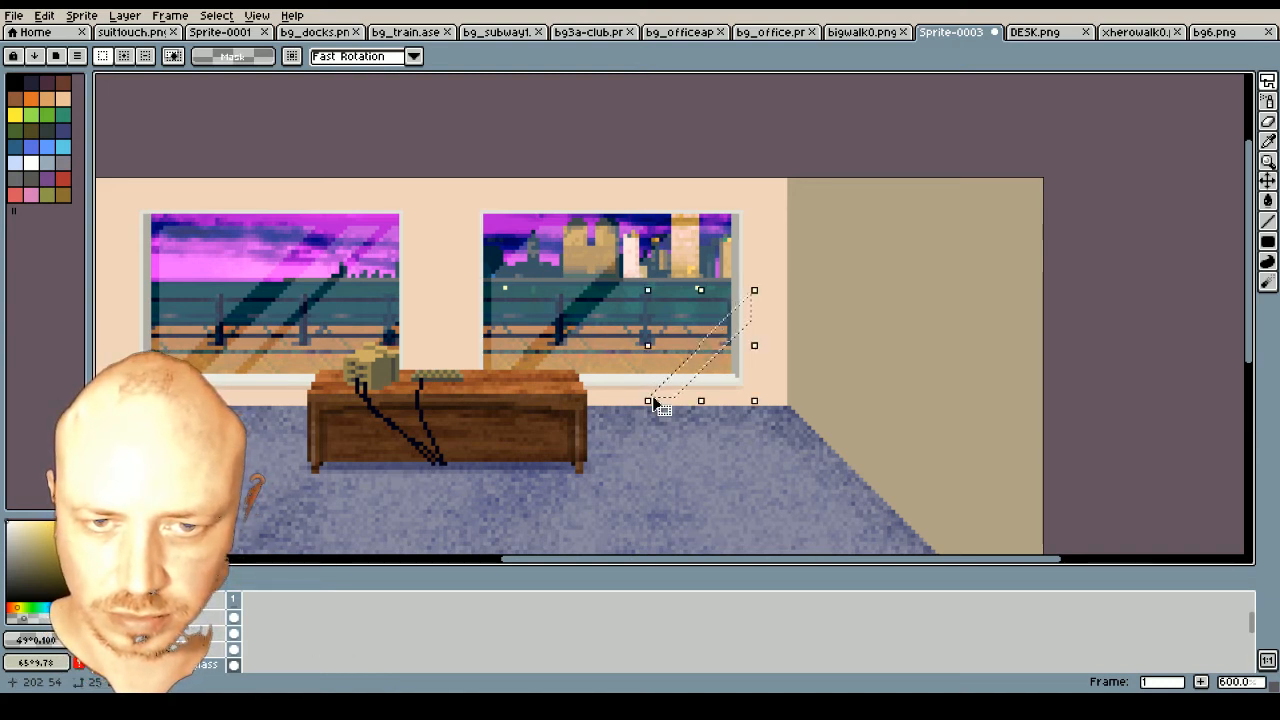
{"action": "key", "text": "Delete"}
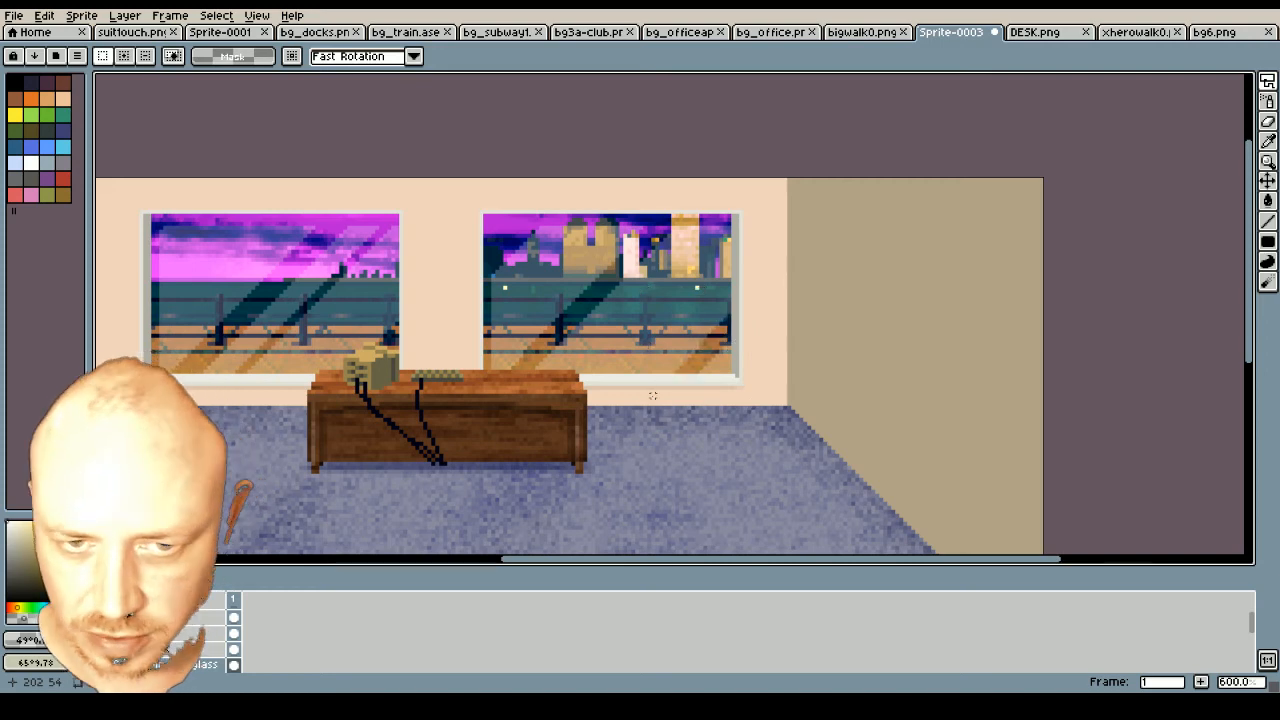
Examine the diagonal reflections in both windows, first against the whole room and then close up
{"action": "scroll", "coordinate": [714, 394], "scroll_direction": "down", "scroll_amount": 2}
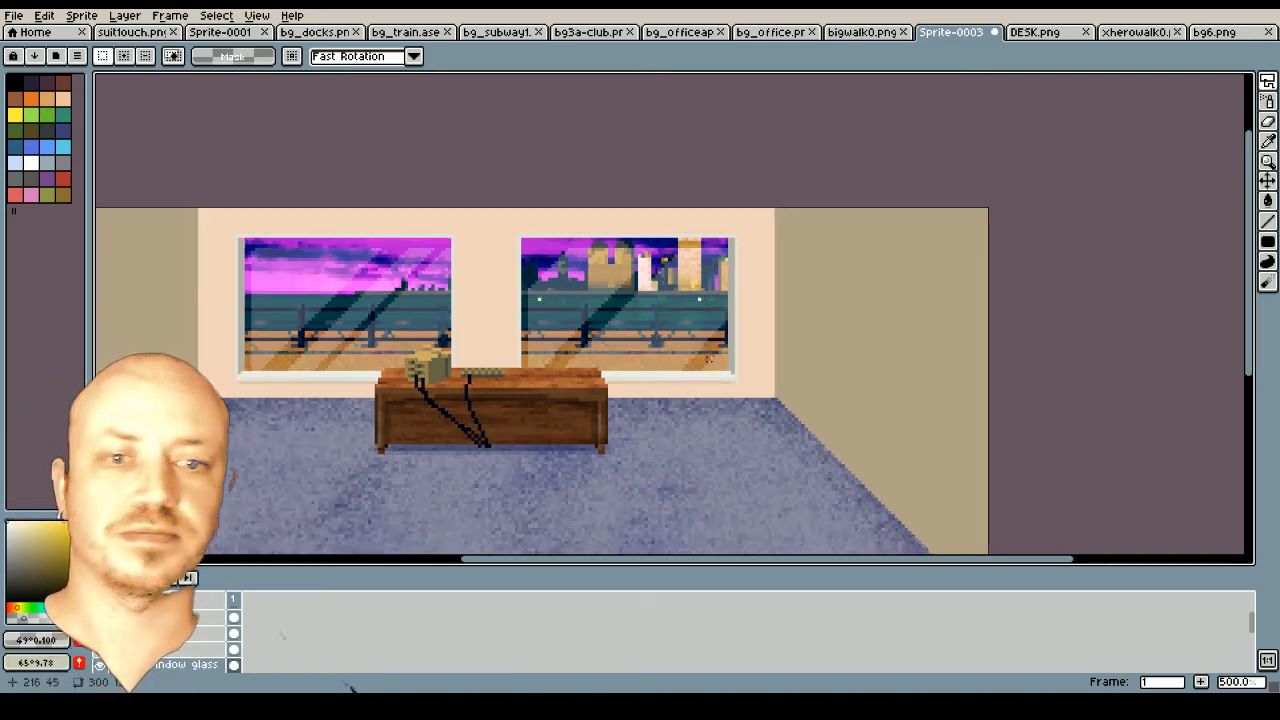
{"action": "scroll", "coordinate": [667, 367], "scroll_direction": "down", "scroll_amount": 1}
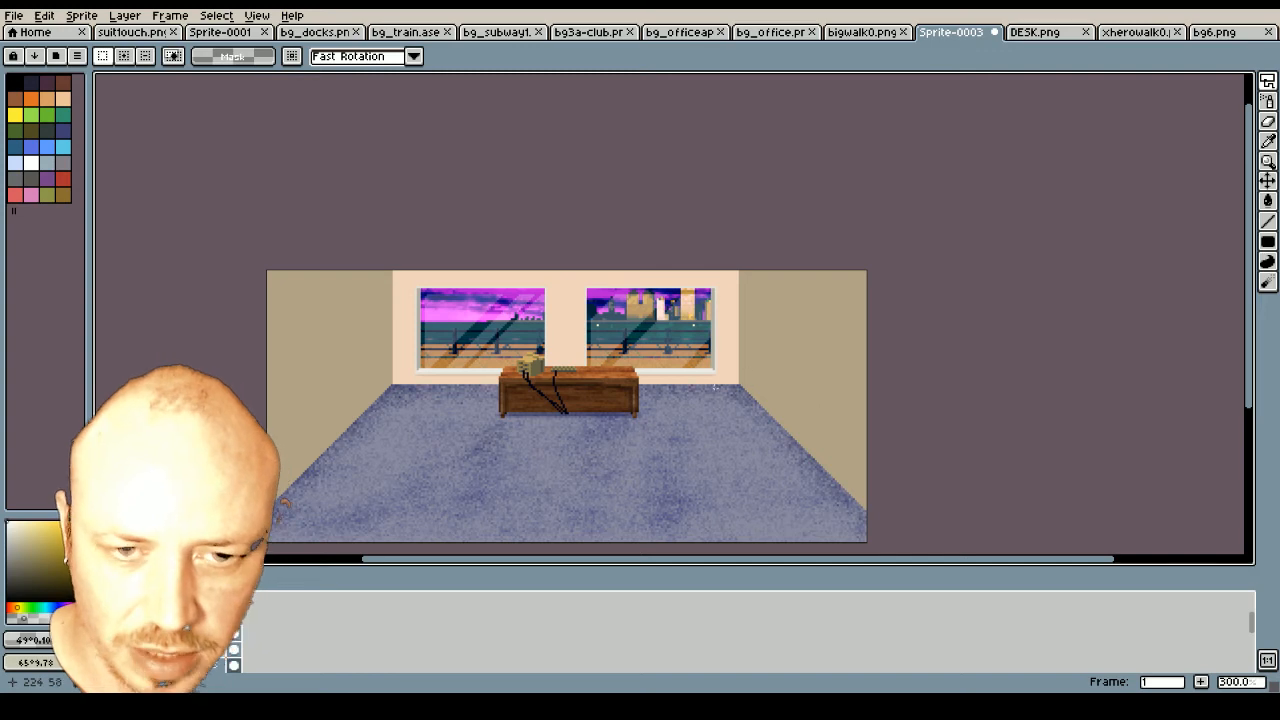
{"action": "scroll", "coordinate": [714, 387], "scroll_direction": "up", "scroll_amount": 2}
{"action": "scroll", "coordinate": [707, 381], "scroll_direction": "down", "scroll_amount": 1}
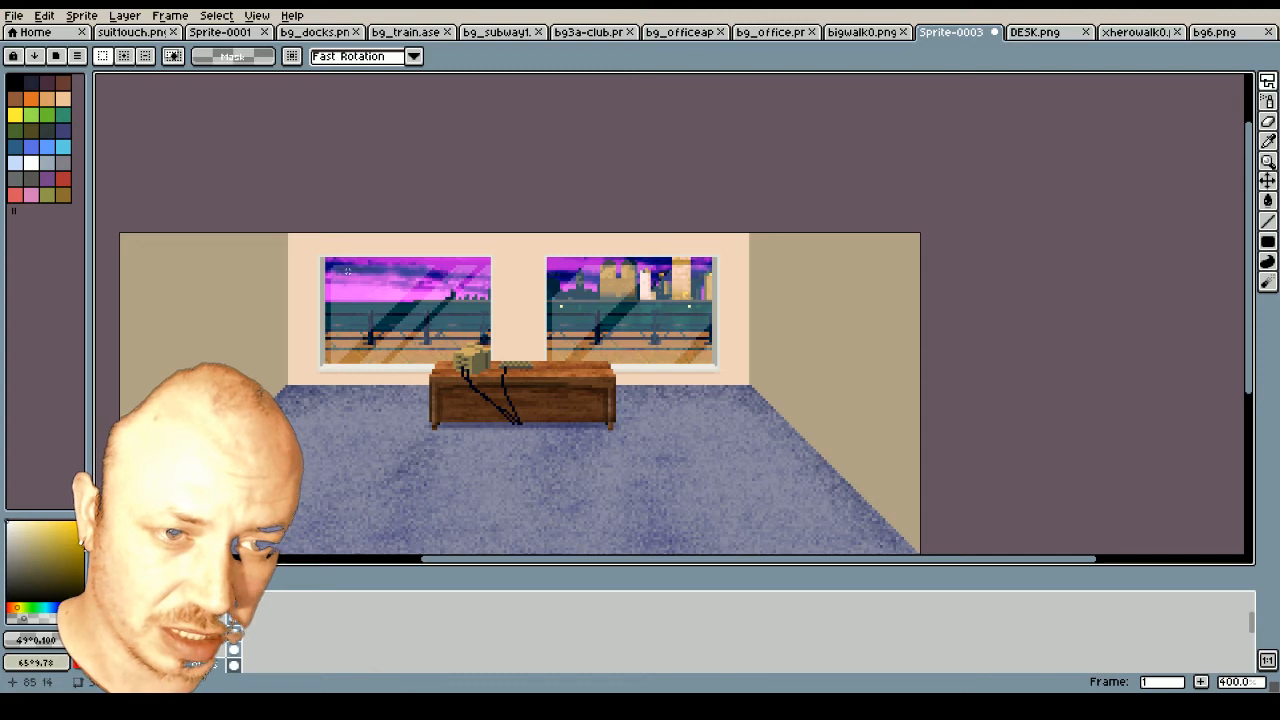
{"action": "scroll", "coordinate": [334, 368], "scroll_direction": "up", "scroll_amount": 1}
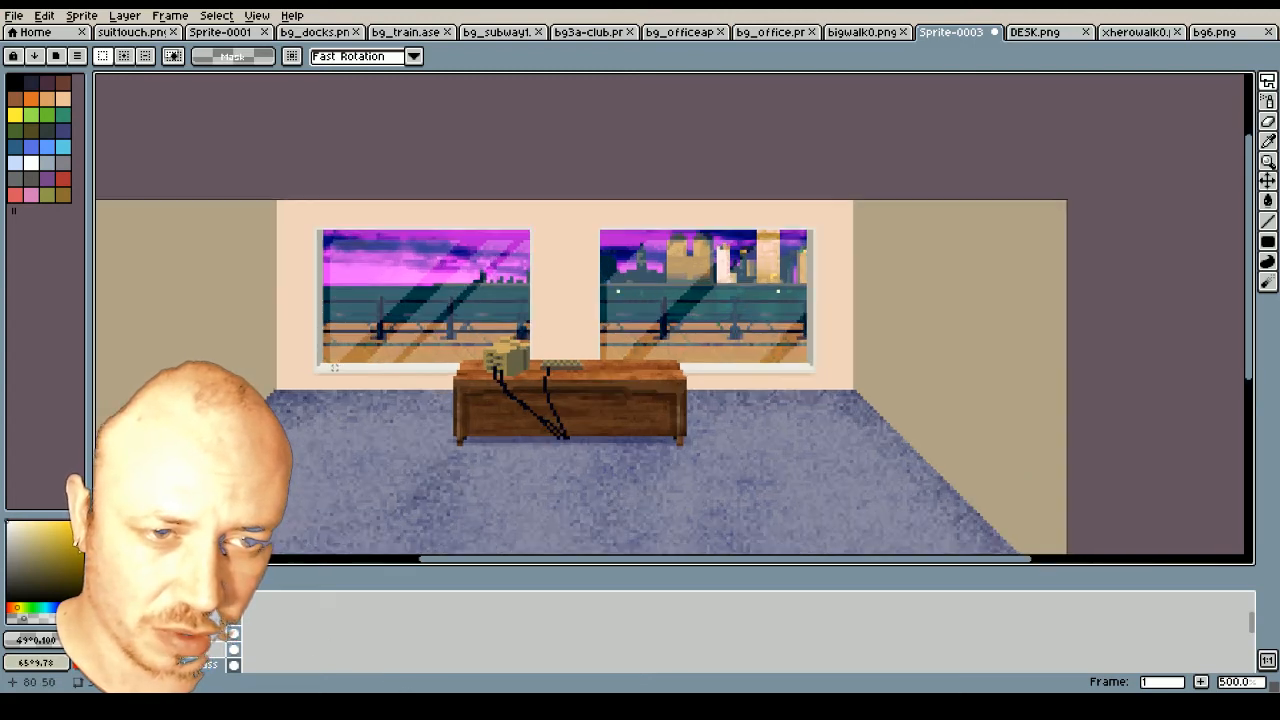
{"action": "scroll", "coordinate": [334, 368], "scroll_direction": "up", "scroll_amount": 3}
{"action": "scroll", "coordinate": [335, 275], "scroll_direction": "down", "scroll_amount": 1}
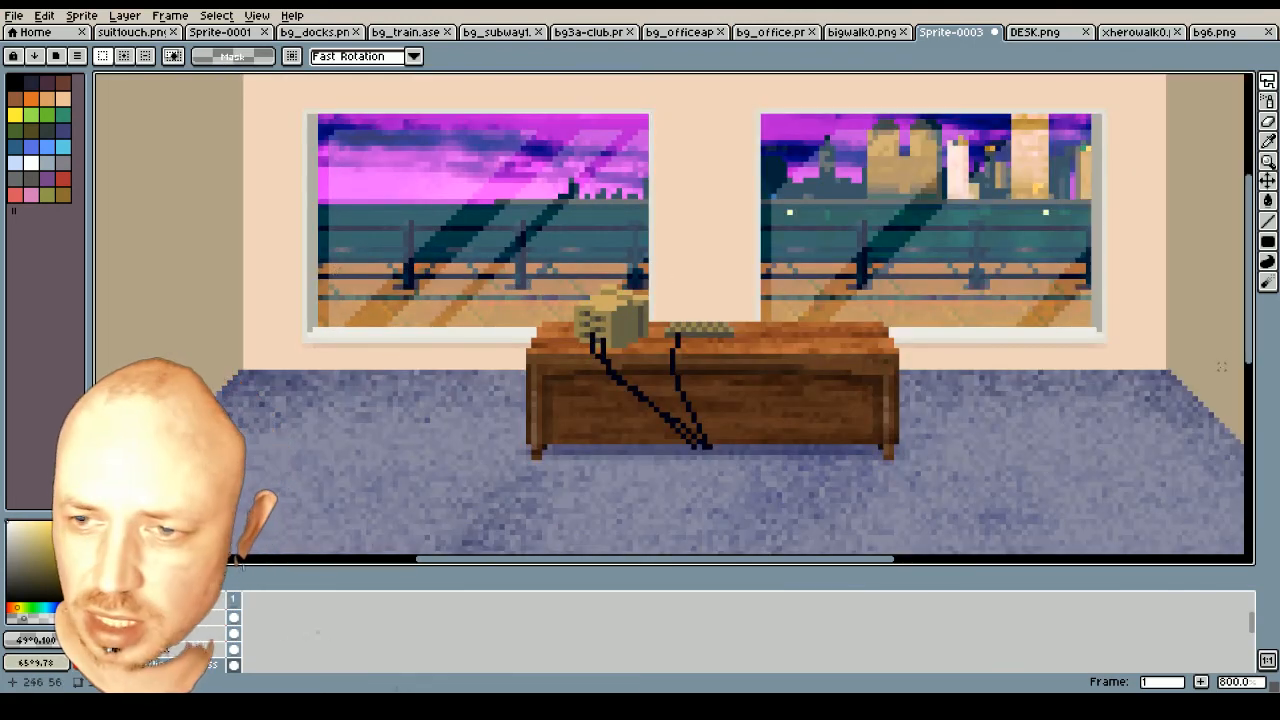
{"action": "left_click_drag", "start_coordinate": [1252, 342], "coordinate": [1251, 312]}
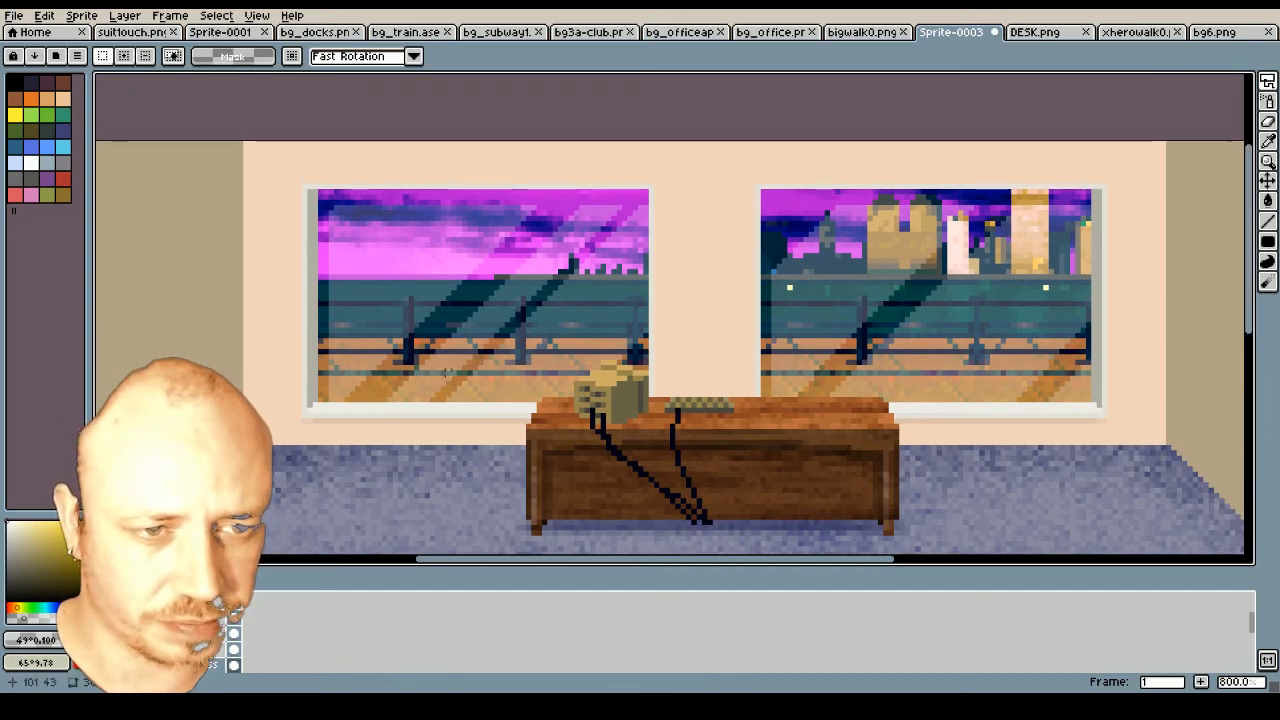
{"action": "scroll", "coordinate": [446, 371], "scroll_direction": "up", "scroll_amount": 2}
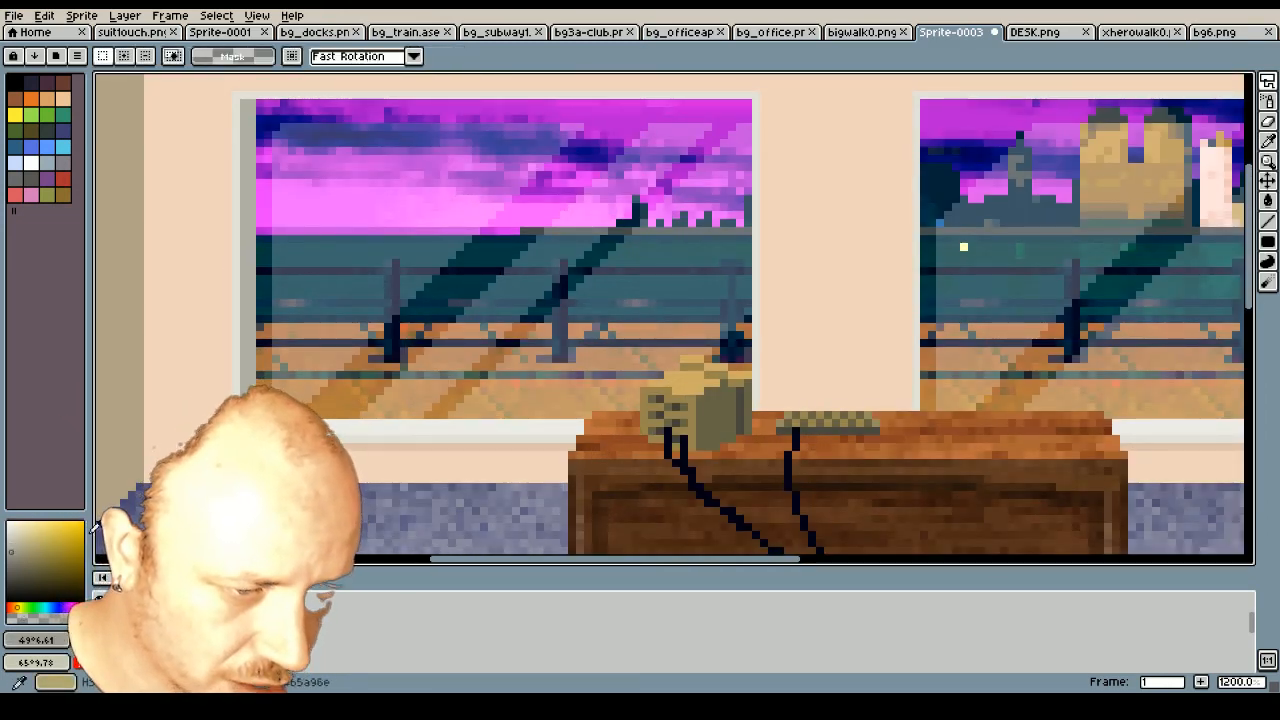
Add a new layer above the window glass layer, name it "Bling", and have the Line tool ready
{"action": "left_click", "coordinate": [1268, 221]}
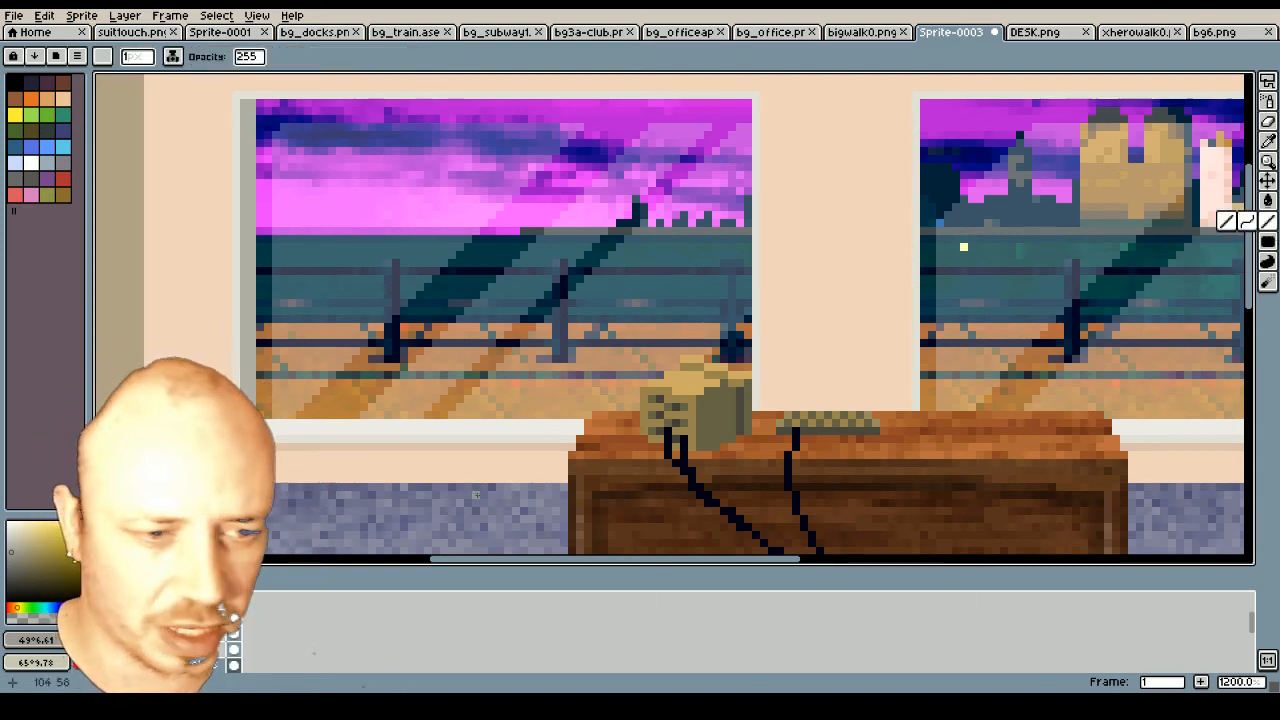
{"action": "right_click", "coordinate": [190, 634]}
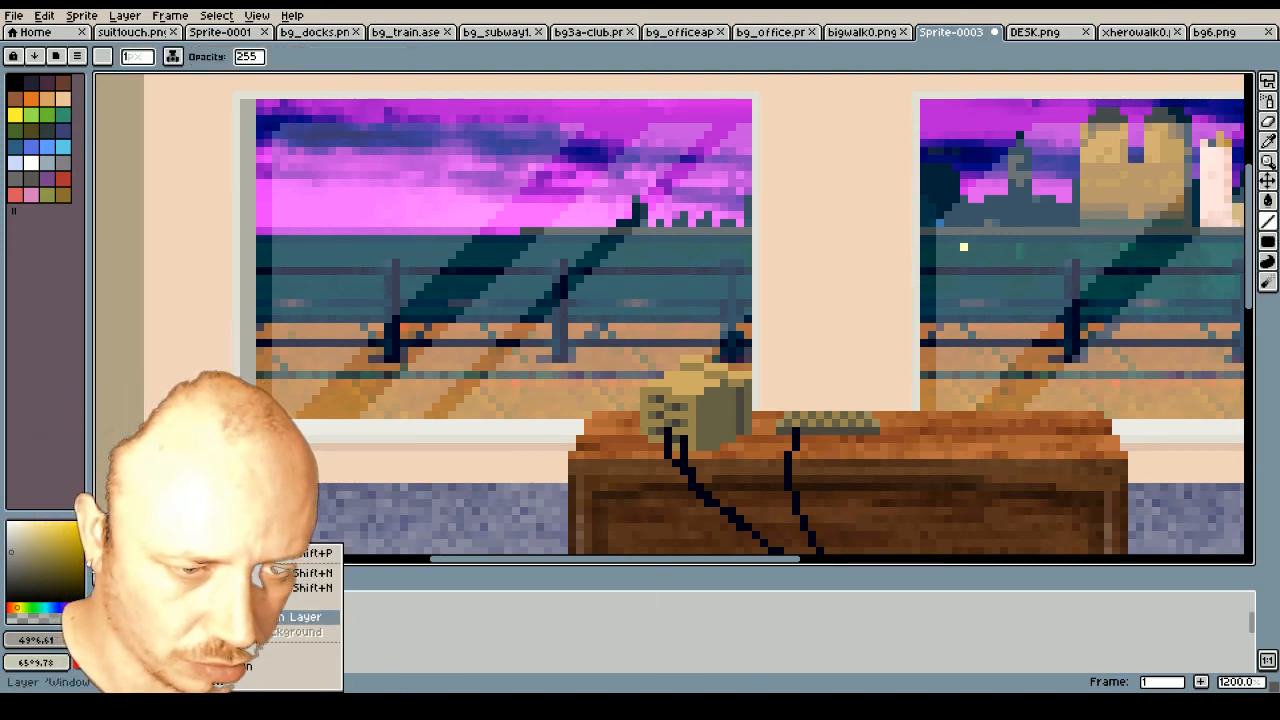
{"action": "left_click", "coordinate": [300, 573]}
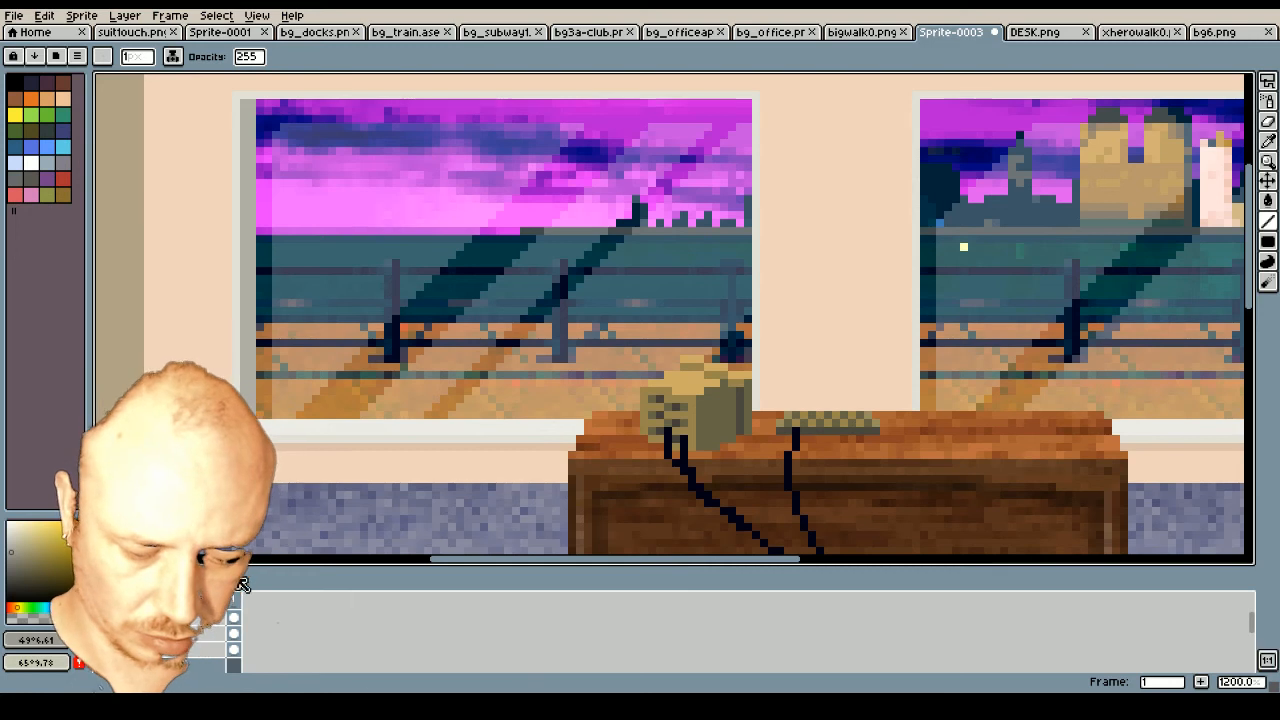
{"action": "double_click", "coordinate": [197, 667]}
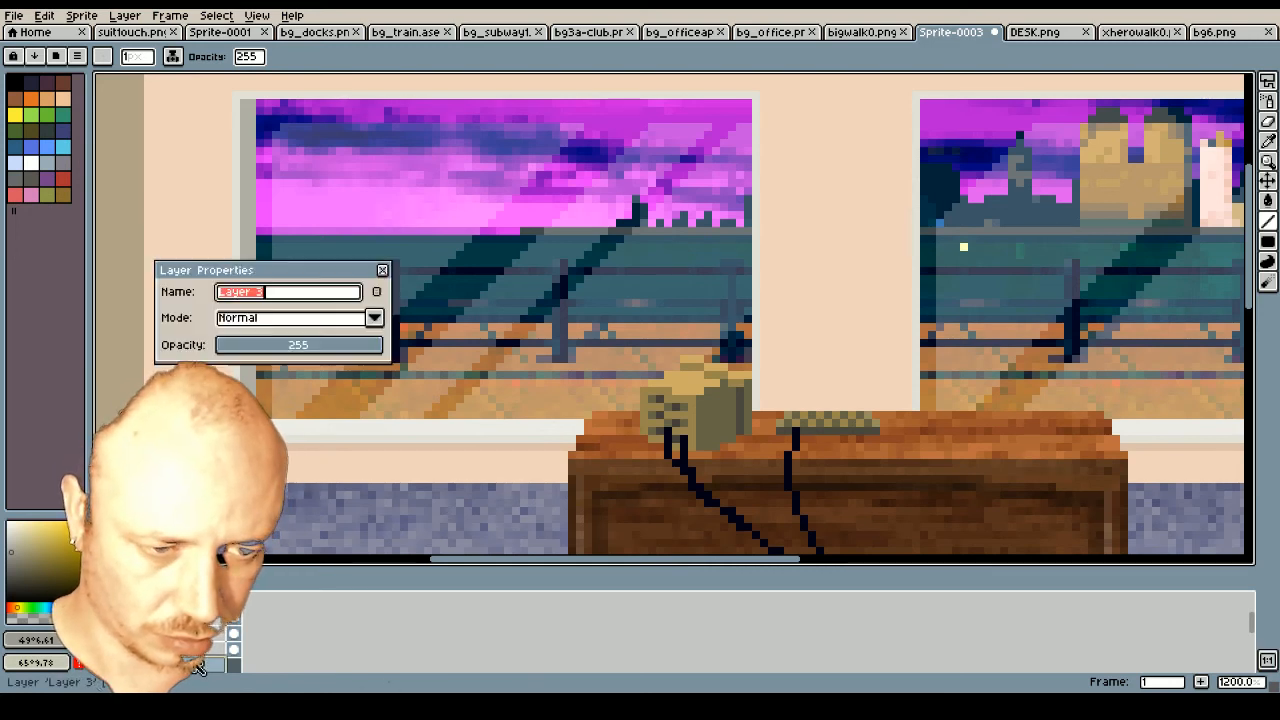
{"action": "type", "text": "Blind"}
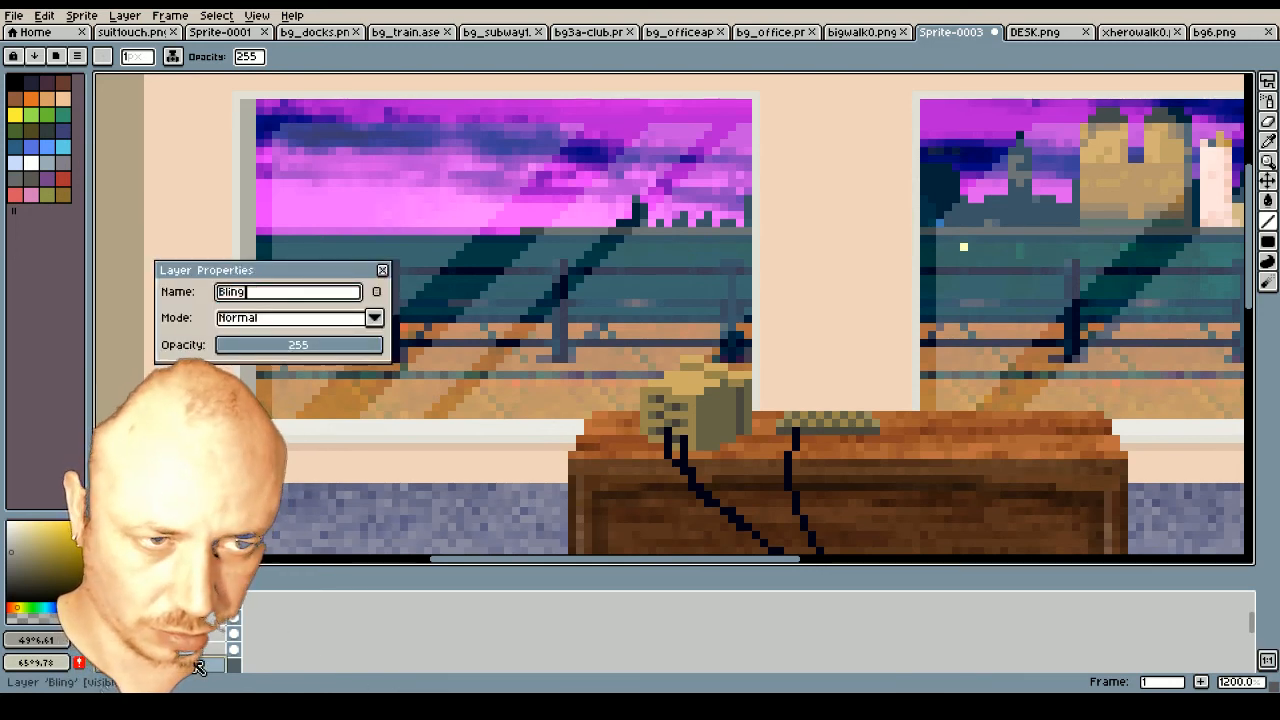
{"action": "key", "text": "Return"}
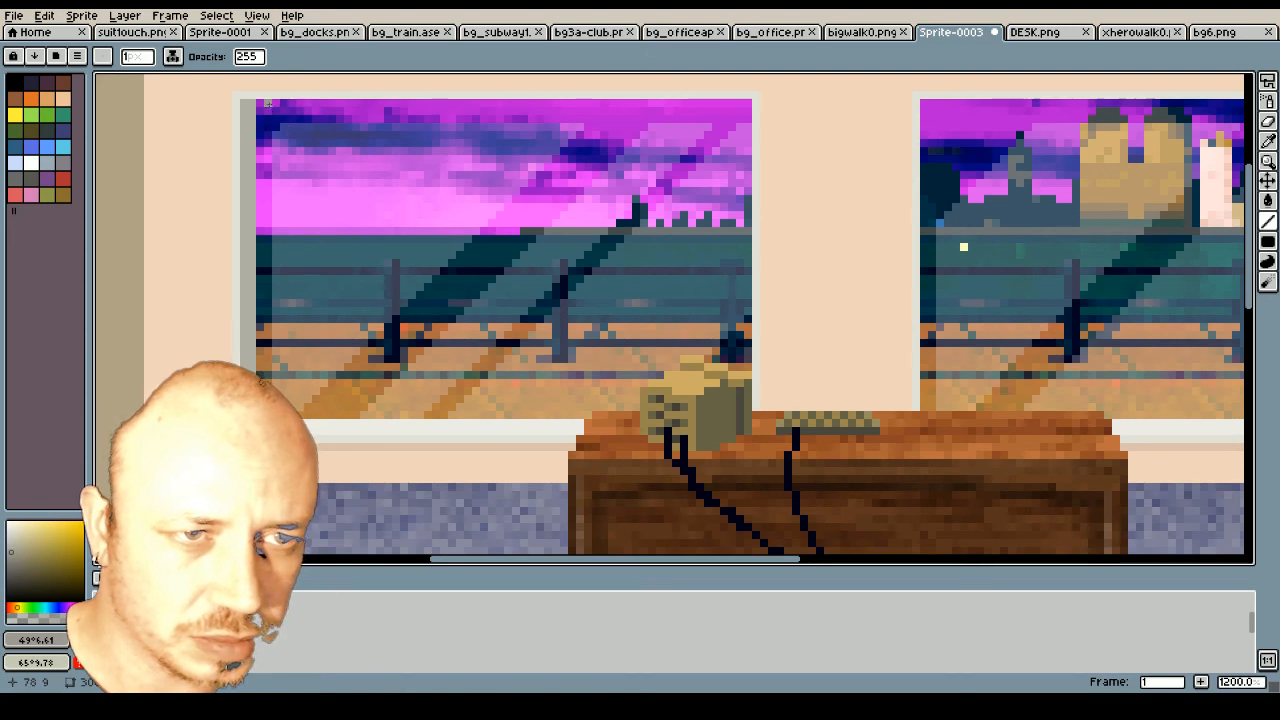
Draw a two-pixel-wide grey vertical strip near the left window's left edge, with a one-pixel #dddcd4 line along its left side
{"action": "left_click_drag", "start_coordinate": [267, 103], "coordinate": [268, 390]}
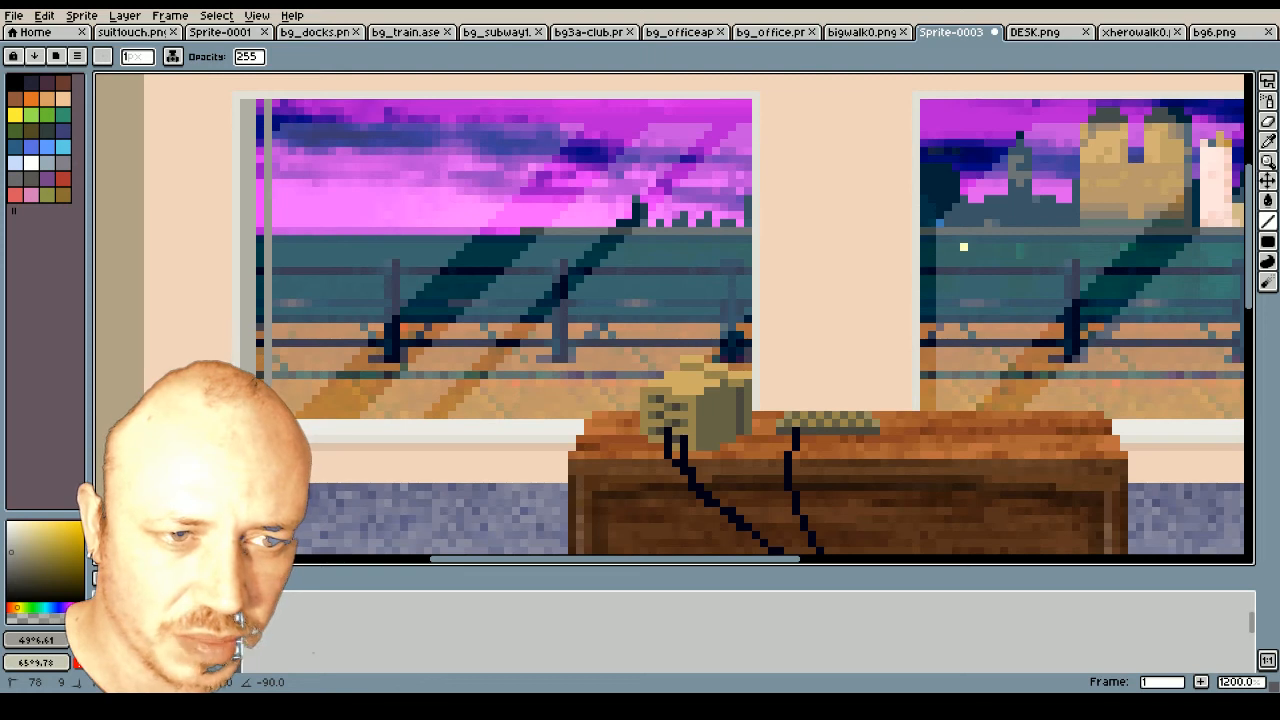
{"action": "left_click_drag", "start_coordinate": [268, 390], "coordinate": [275, 105]}
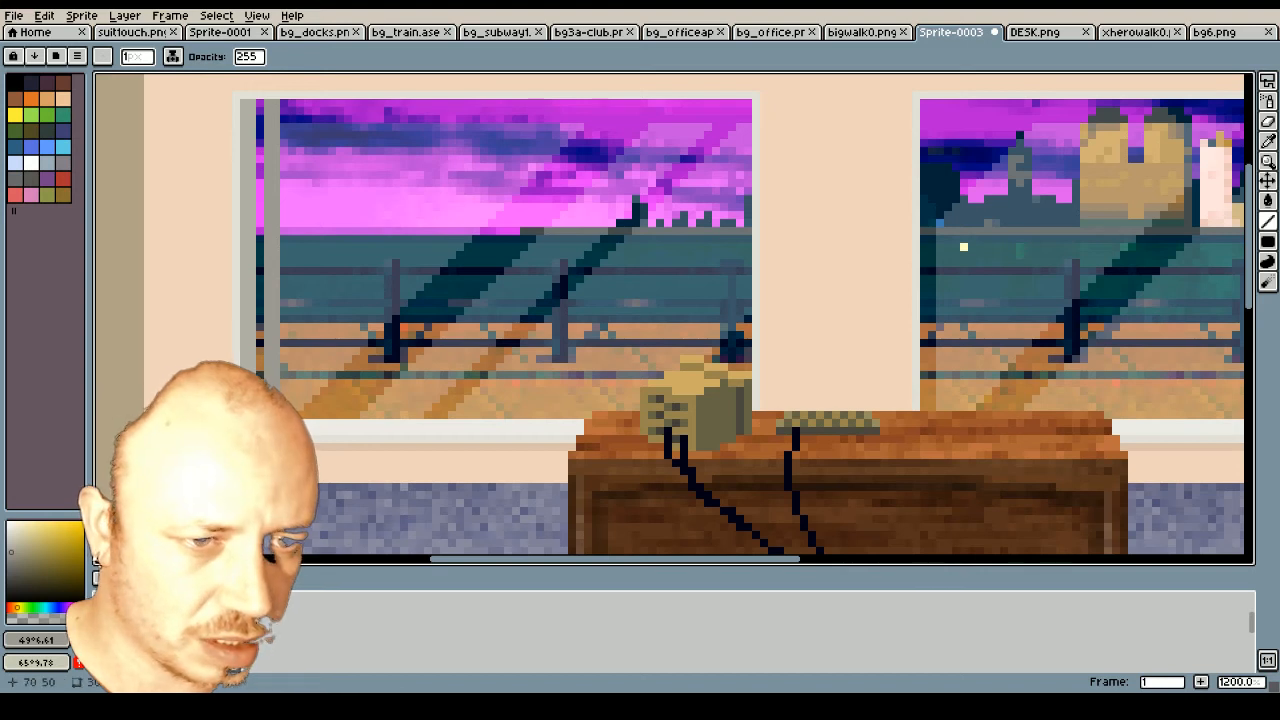
{"action": "left_click", "coordinate": [10, 531]}
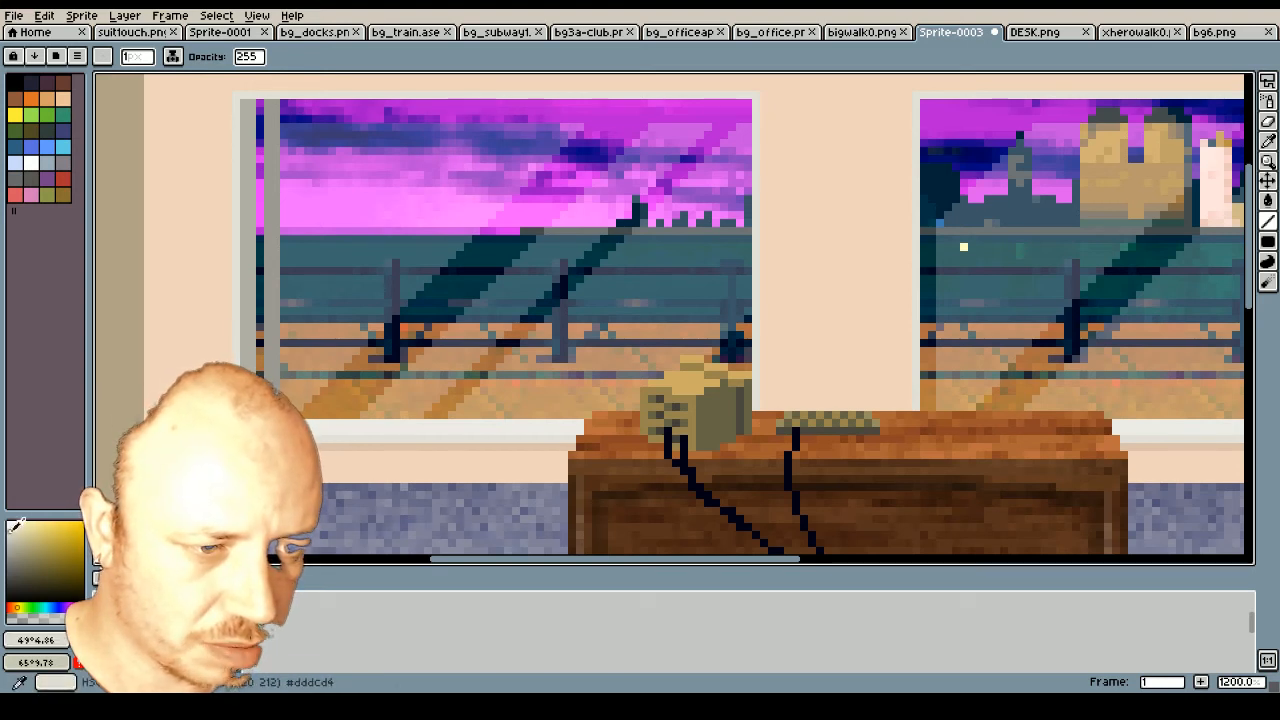
{"action": "left_click_drag", "start_coordinate": [266, 101], "coordinate": [260, 373]}
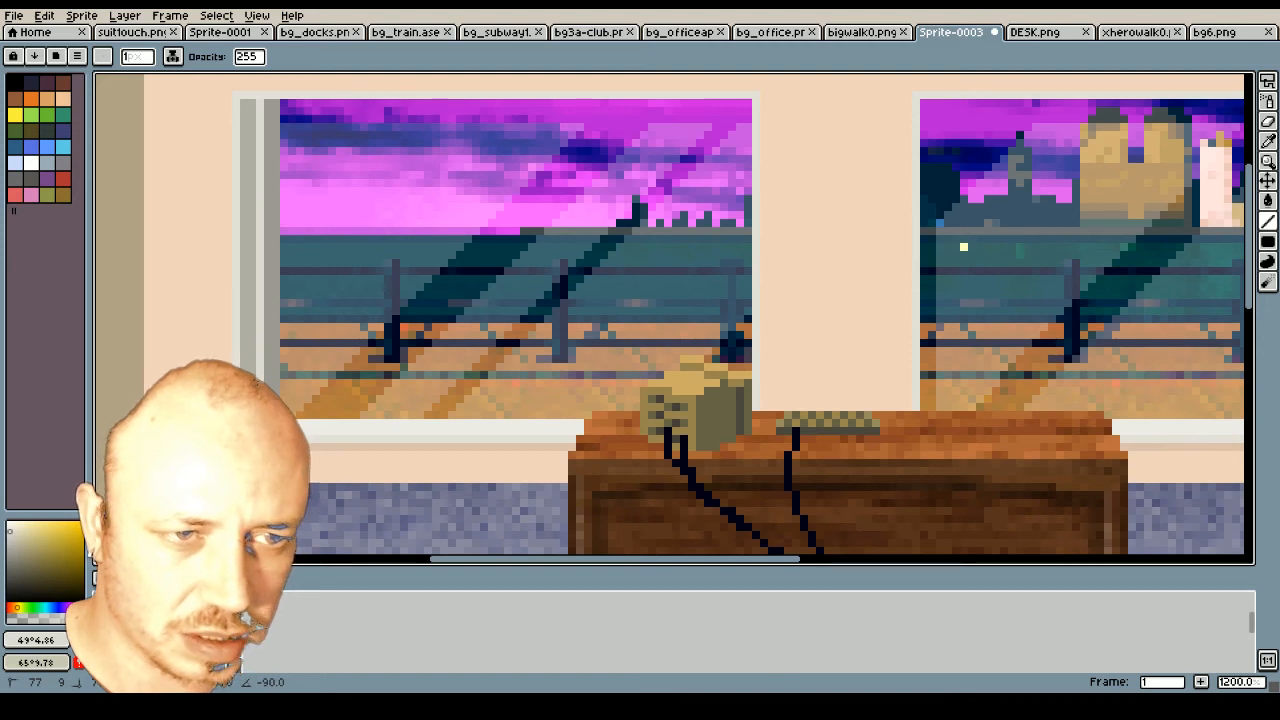
{"action": "scroll", "coordinate": [302, 317], "scroll_direction": "down", "scroll_amount": 3}
{"action": "scroll", "coordinate": [313, 294], "scroll_direction": "up", "scroll_amount": 1}
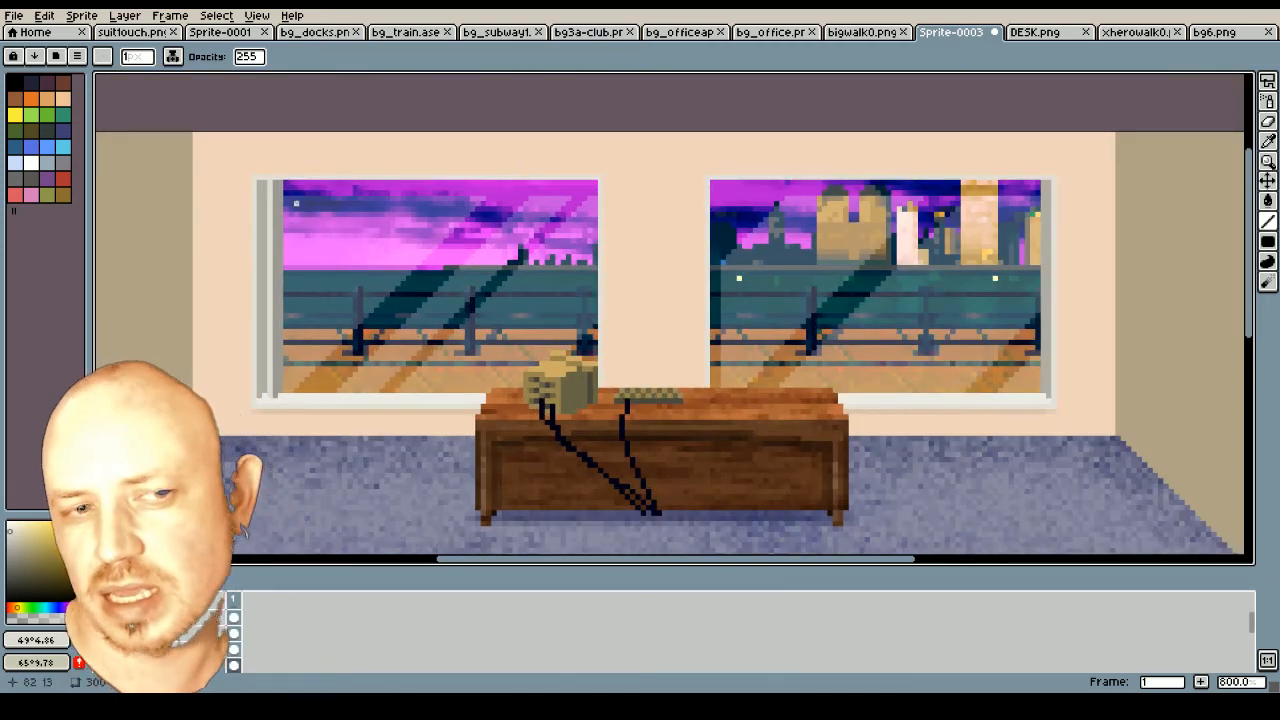
Draw a second vertical blind strip beside the first in the left window, with a light line edged by #9c9a92 grey
{"action": "left_click_drag", "start_coordinate": [285, 182], "coordinate": [291, 390]}
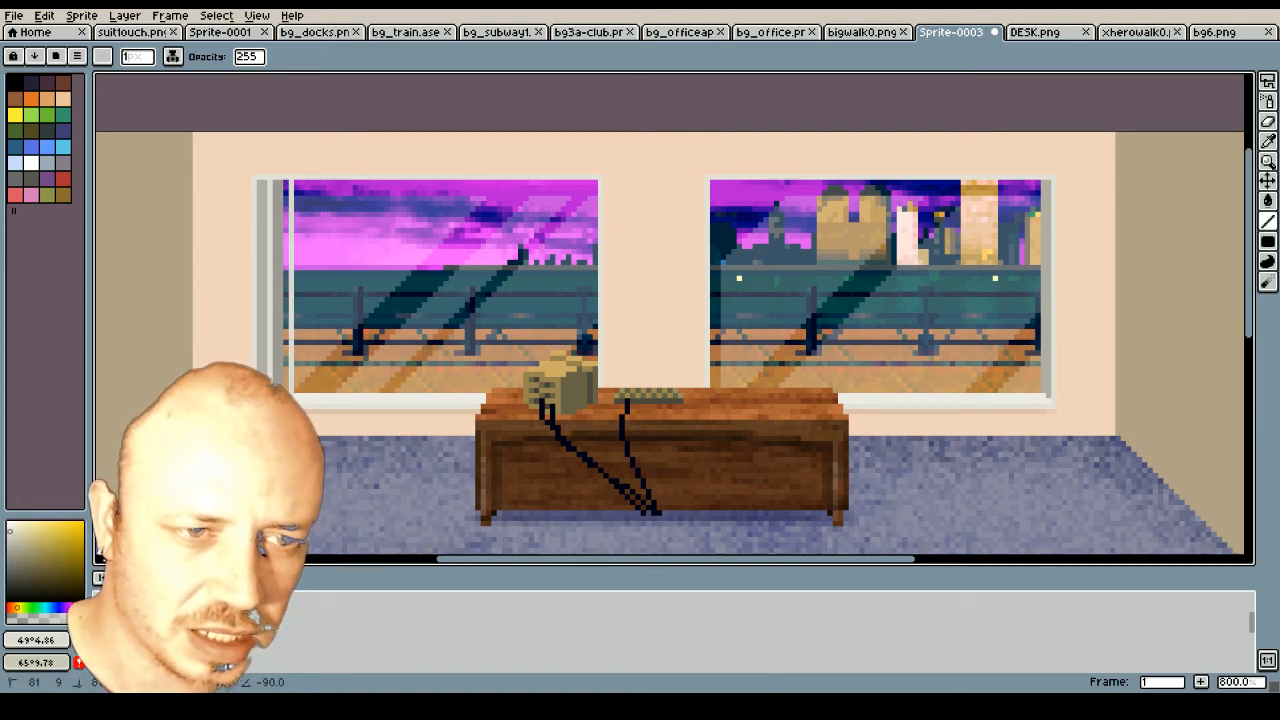
{"action": "left_click", "coordinate": [290, 240], "text": "alt"}
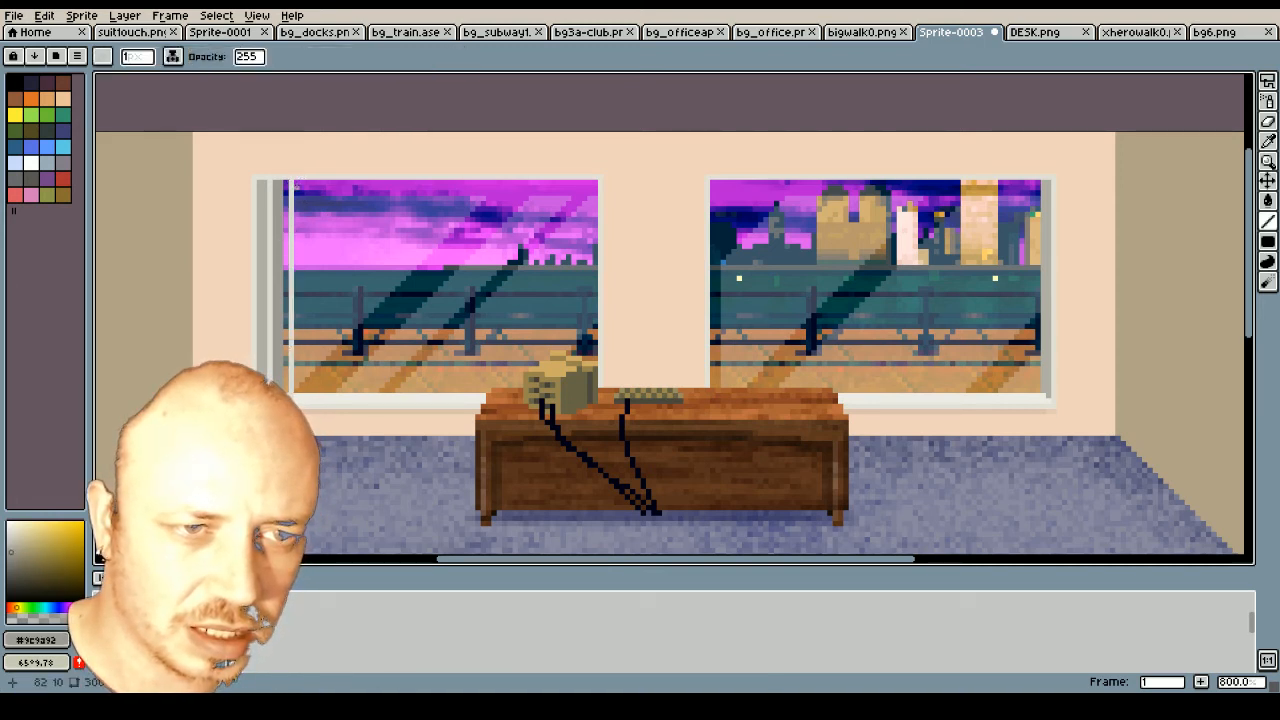
{"action": "left_click_drag", "start_coordinate": [297, 182], "coordinate": [297, 384]}
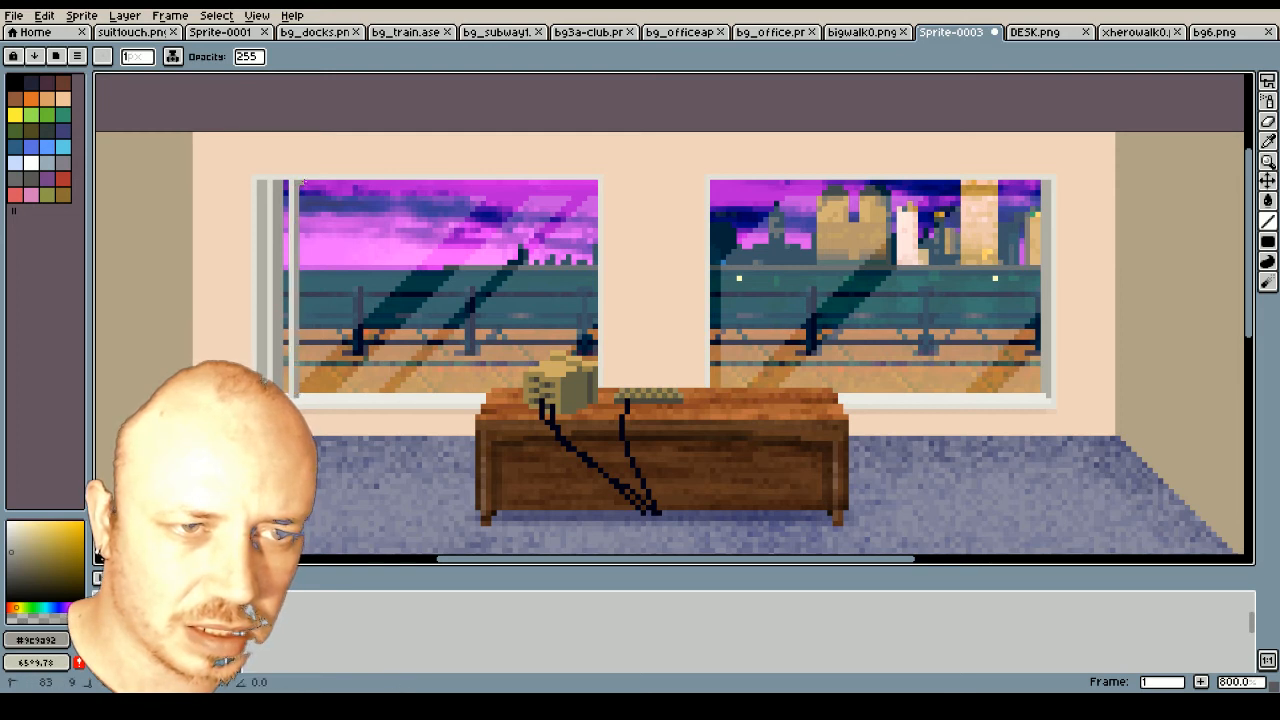
{"action": "left_click_drag", "start_coordinate": [301, 183], "coordinate": [298, 386]}
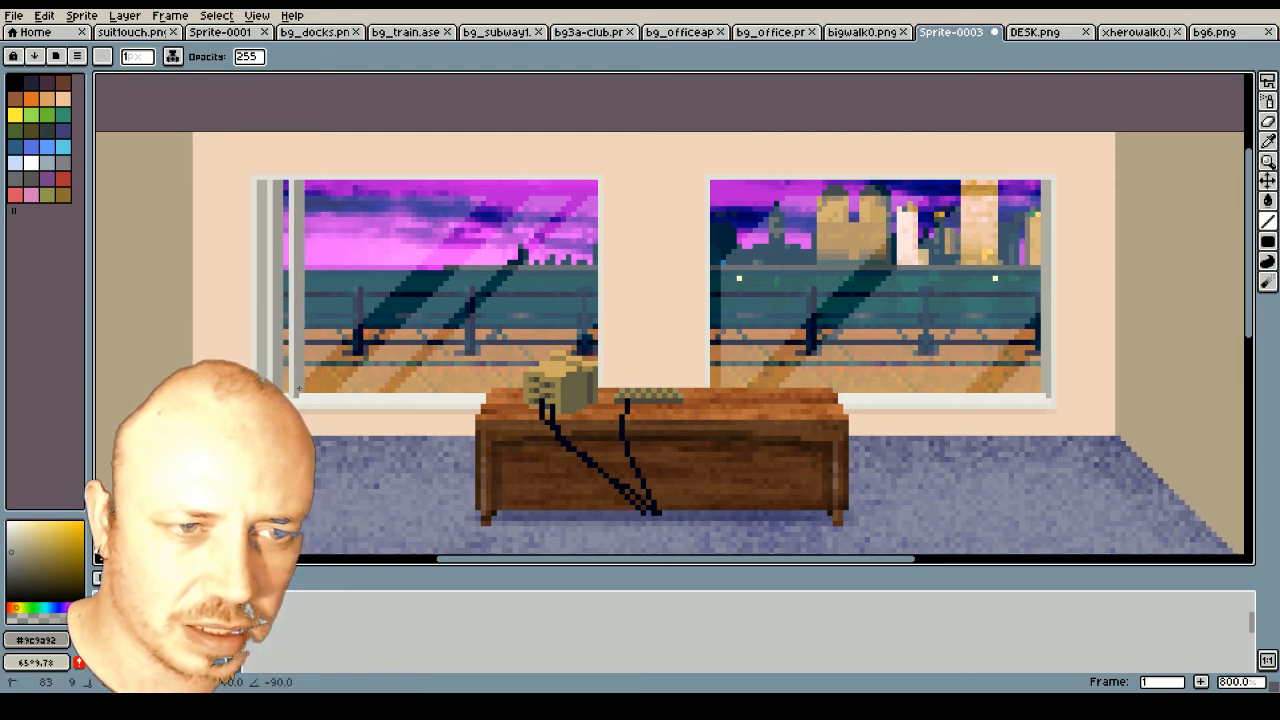
{"action": "scroll", "coordinate": [297, 388], "scroll_direction": "down", "scroll_amount": 2}
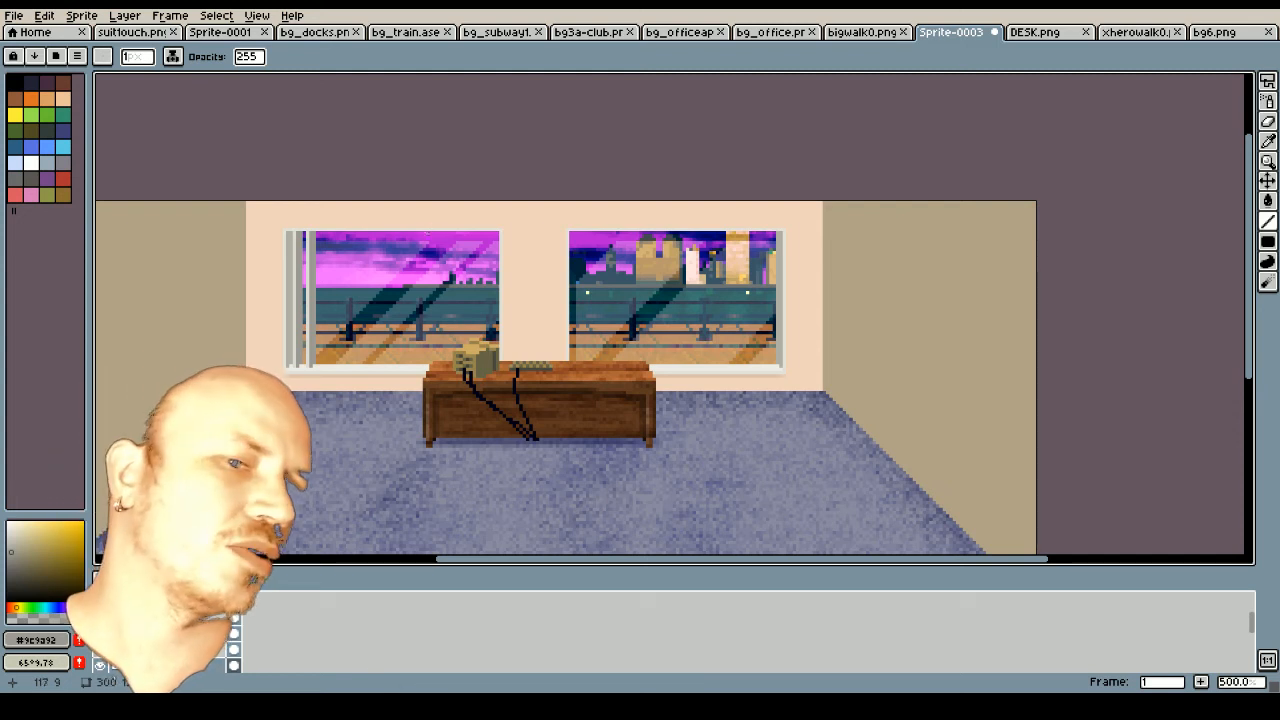
Undo all the vertical blind strips drawn in the left window
{"action": "key", "text": "ctrl+z"}
{"action": "key", "text": "ctrl+z"}
{"action": "key", "text": "ctrl+z"}
{"action": "key", "text": "ctrl+z"}
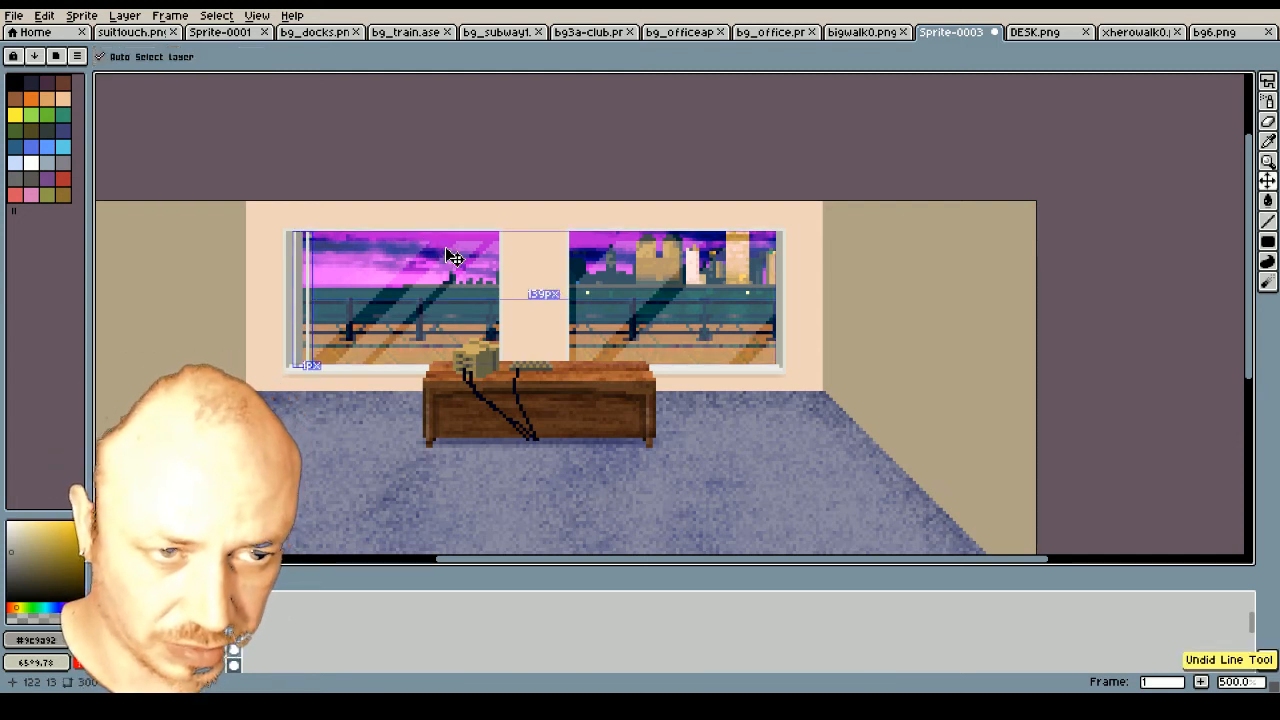
{"action": "key", "text": "ctrl+z"}
{"action": "key", "text": "ctrl+z"}
{"action": "key", "text": "ctrl+z"}
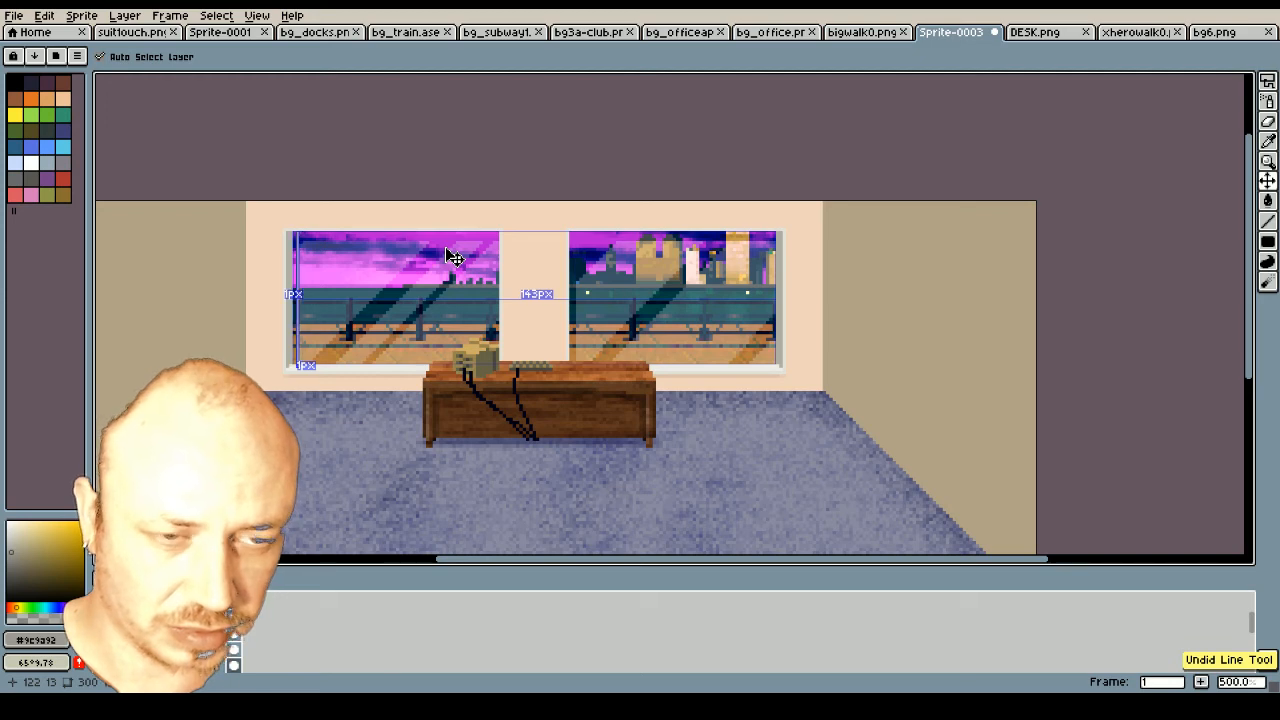
Try three two-pixel-high grey slats across the top of the left window with the filled Rectangle tool, and undo them
{"action": "scroll", "coordinate": [488, 230], "scroll_direction": "up", "scroll_amount": 2}
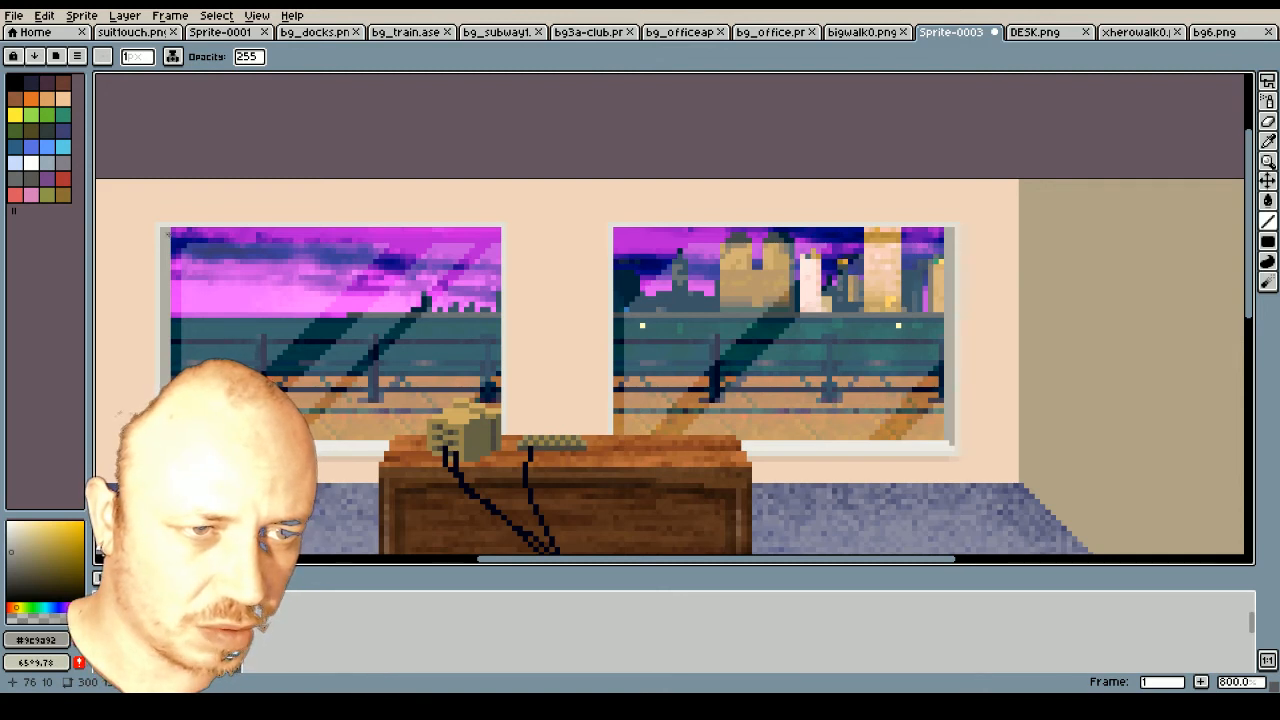
{"action": "left_click", "coordinate": [1266, 82]}
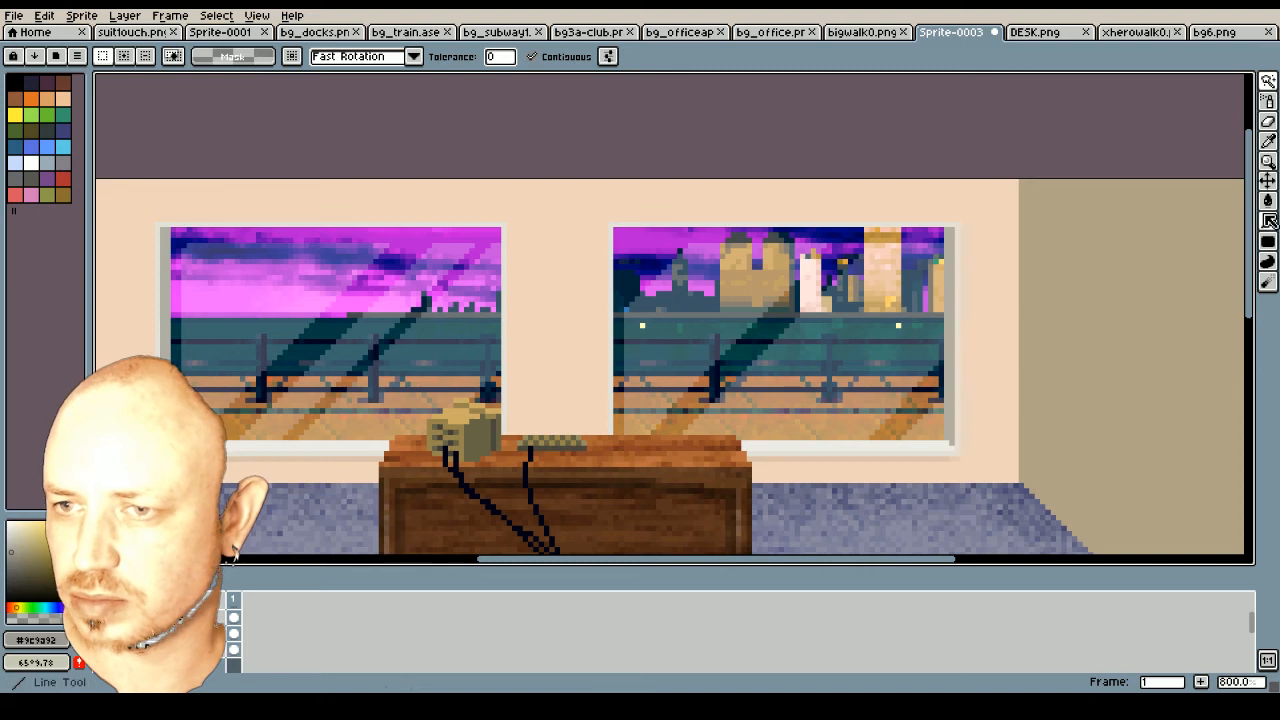
{"action": "left_click", "coordinate": [1270, 243]}
{"action": "scroll", "coordinate": [184, 250], "scroll_direction": "up", "scroll_amount": 1}
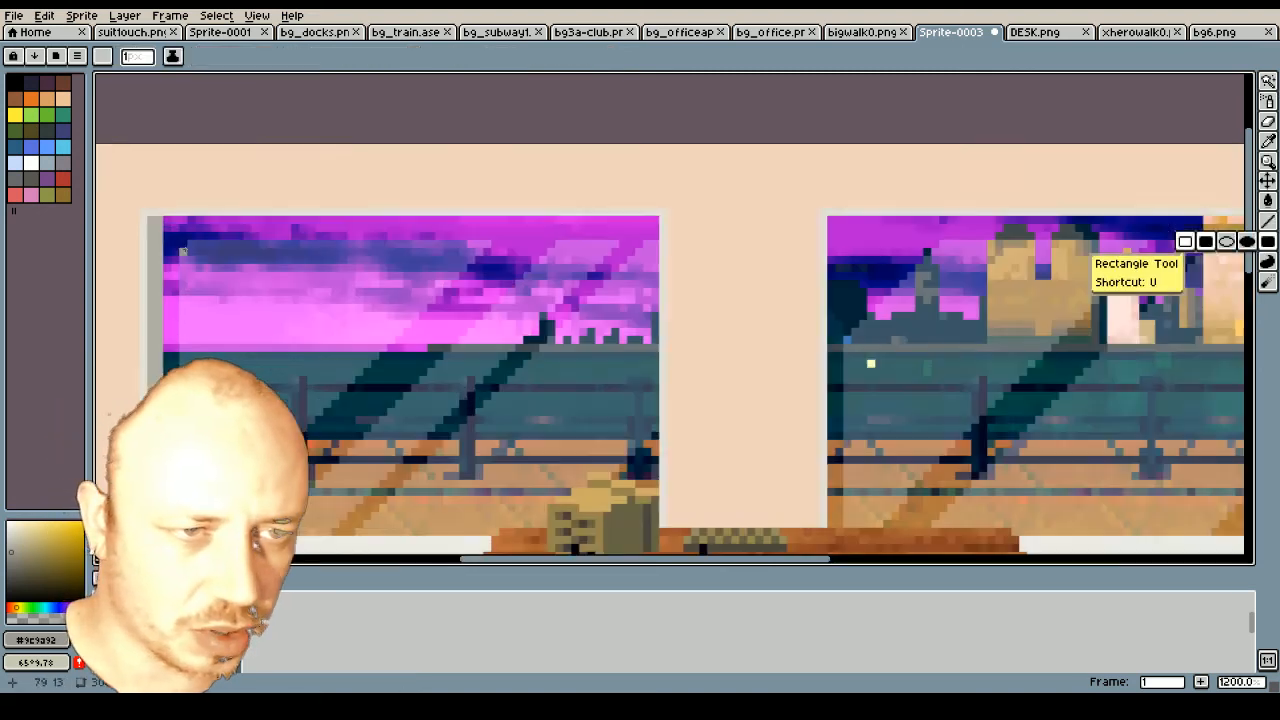
{"action": "left_click_drag", "start_coordinate": [166, 228], "coordinate": [656, 224]}
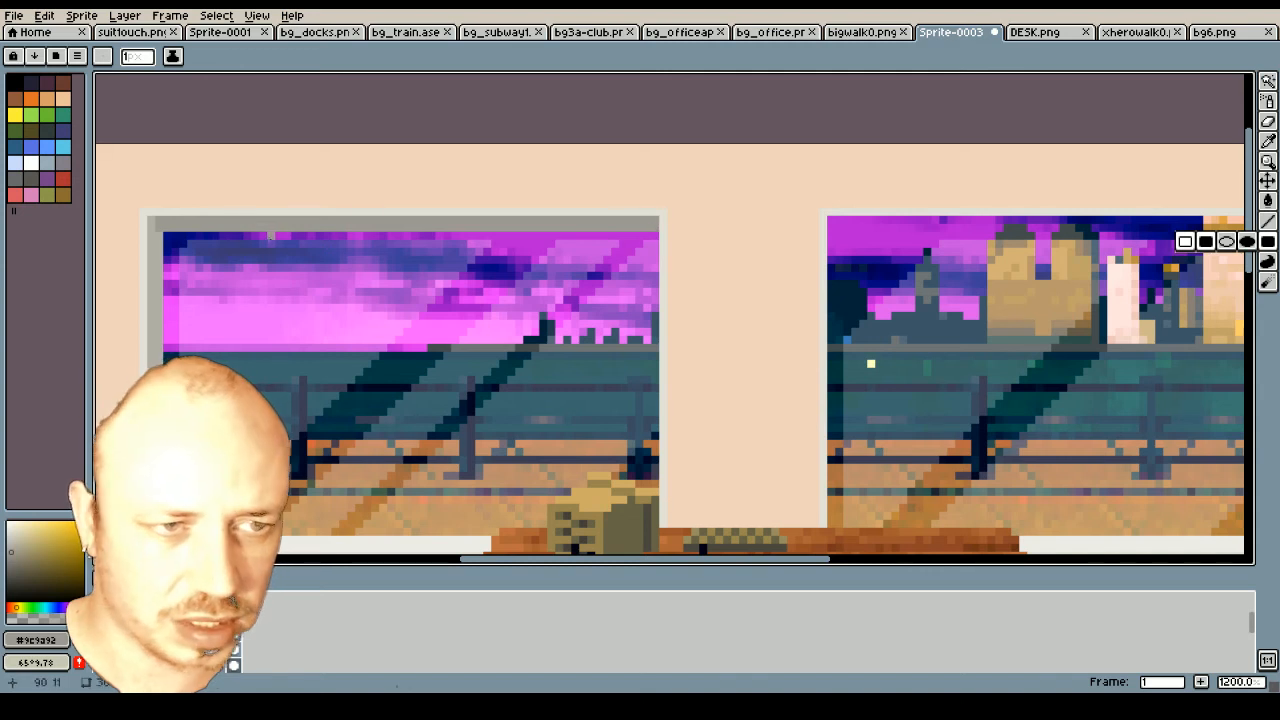
{"action": "left_click_drag", "start_coordinate": [165, 243], "coordinate": [658, 248]}
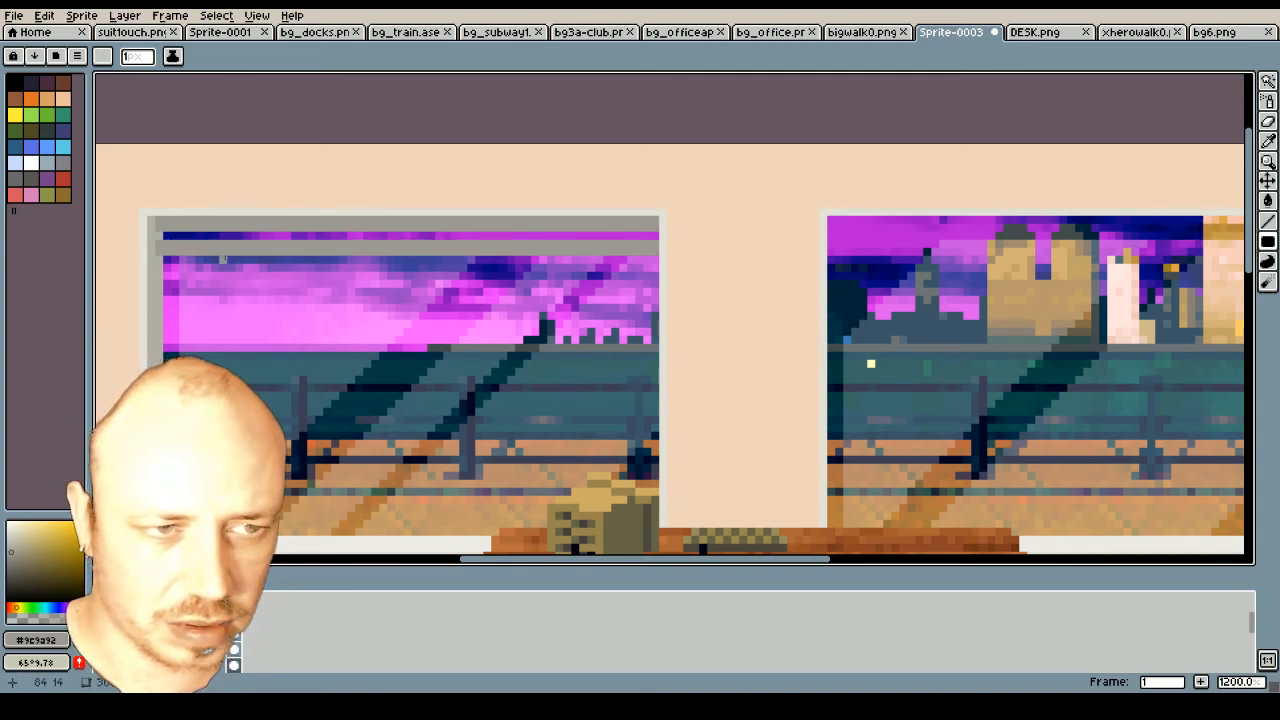
{"action": "left_click_drag", "start_coordinate": [166, 268], "coordinate": [659, 283]}
{"action": "scroll", "coordinate": [470, 315], "scroll_direction": "down", "scroll_amount": 4}
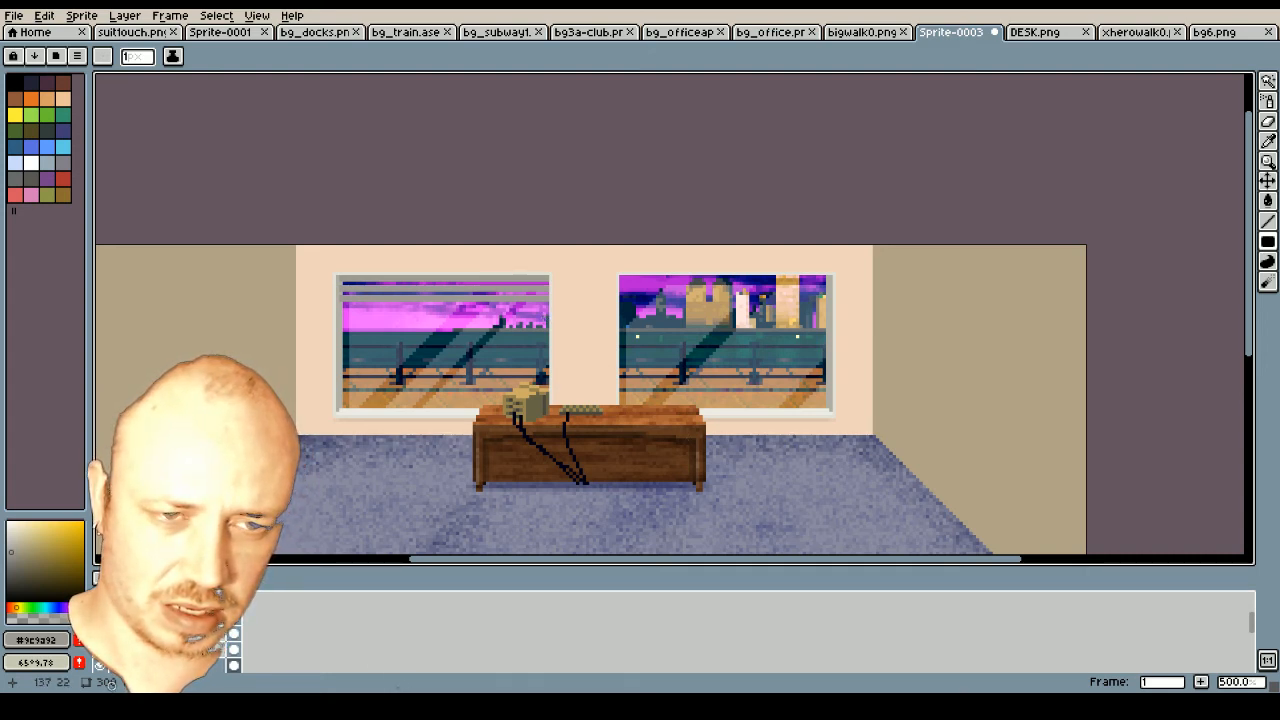
{"action": "key", "text": "ctrl+z"}
{"action": "key", "text": "ctrl+z"}
{"action": "key", "text": "ctrl+z"}
Draw four one-pixel-high #9c9a92 slats across the top of the left window with the filled Rectangle tool, leaving one-pixel gaps
{"action": "scroll", "coordinate": [485, 272], "scroll_direction": "up", "scroll_amount": 2}
{"action": "scroll", "coordinate": [485, 272], "scroll_direction": "up", "scroll_amount": 2}
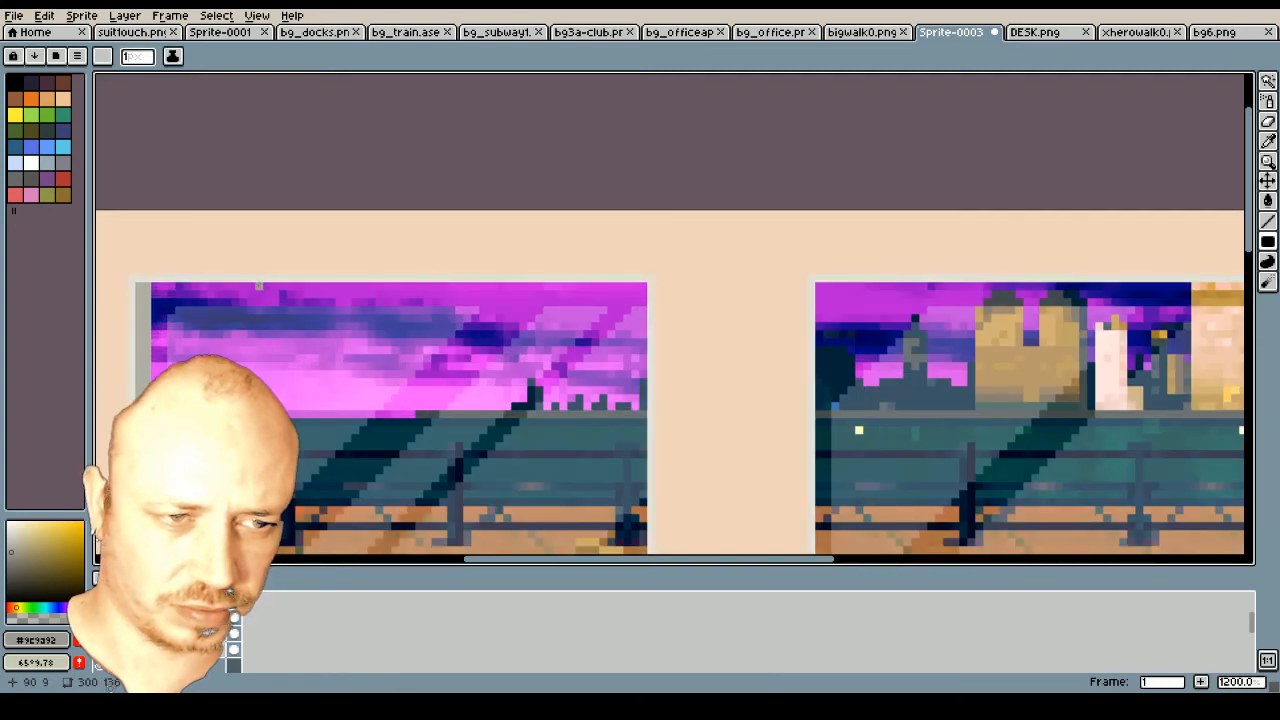
{"action": "left_click_drag", "start_coordinate": [155, 294], "coordinate": [652, 311]}
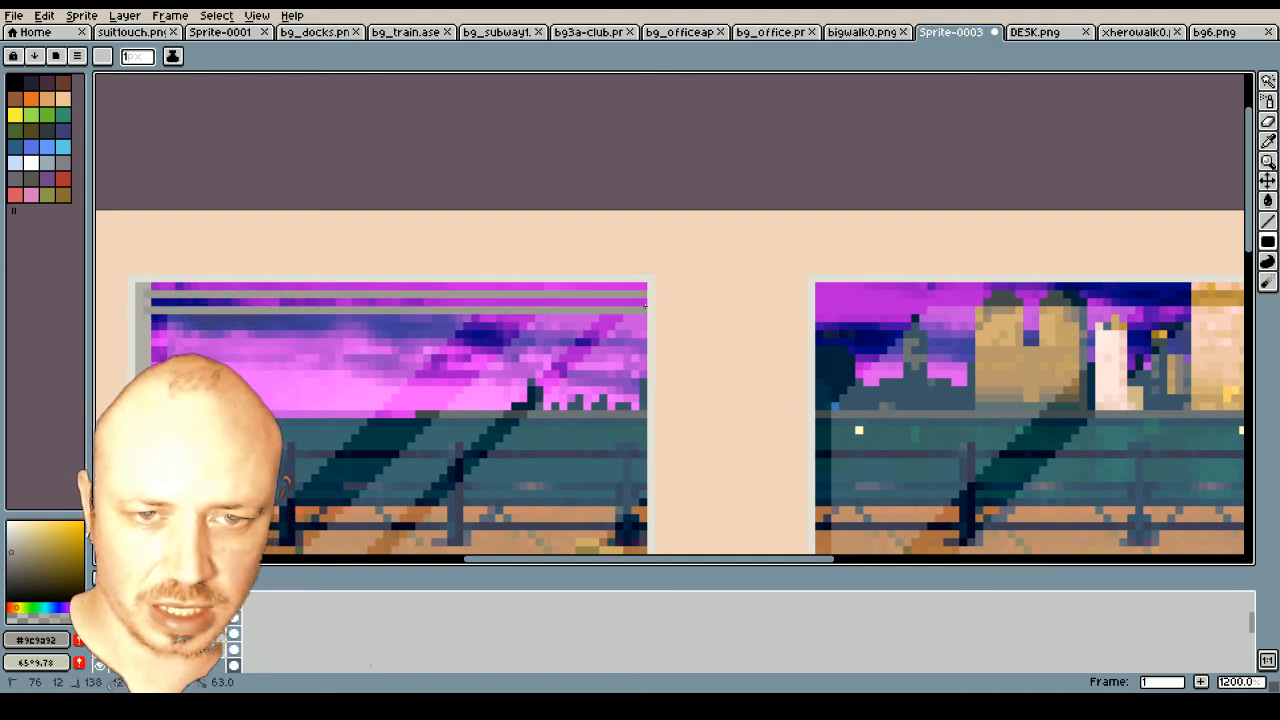
{"action": "left_click_drag", "start_coordinate": [139, 325], "coordinate": [646, 331]}
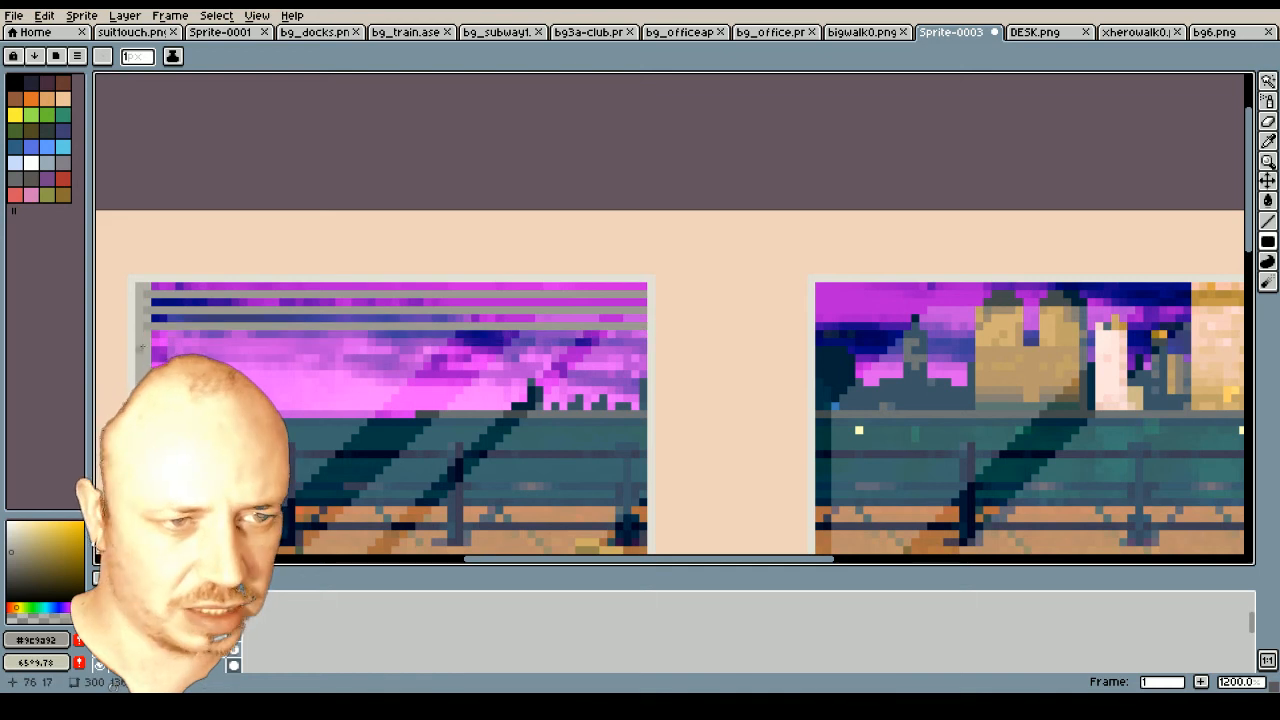
{"action": "left_click_drag", "start_coordinate": [145, 342], "coordinate": [637, 342]}
{"action": "scroll", "coordinate": [560, 374], "scroll_direction": "down", "scroll_amount": 3}
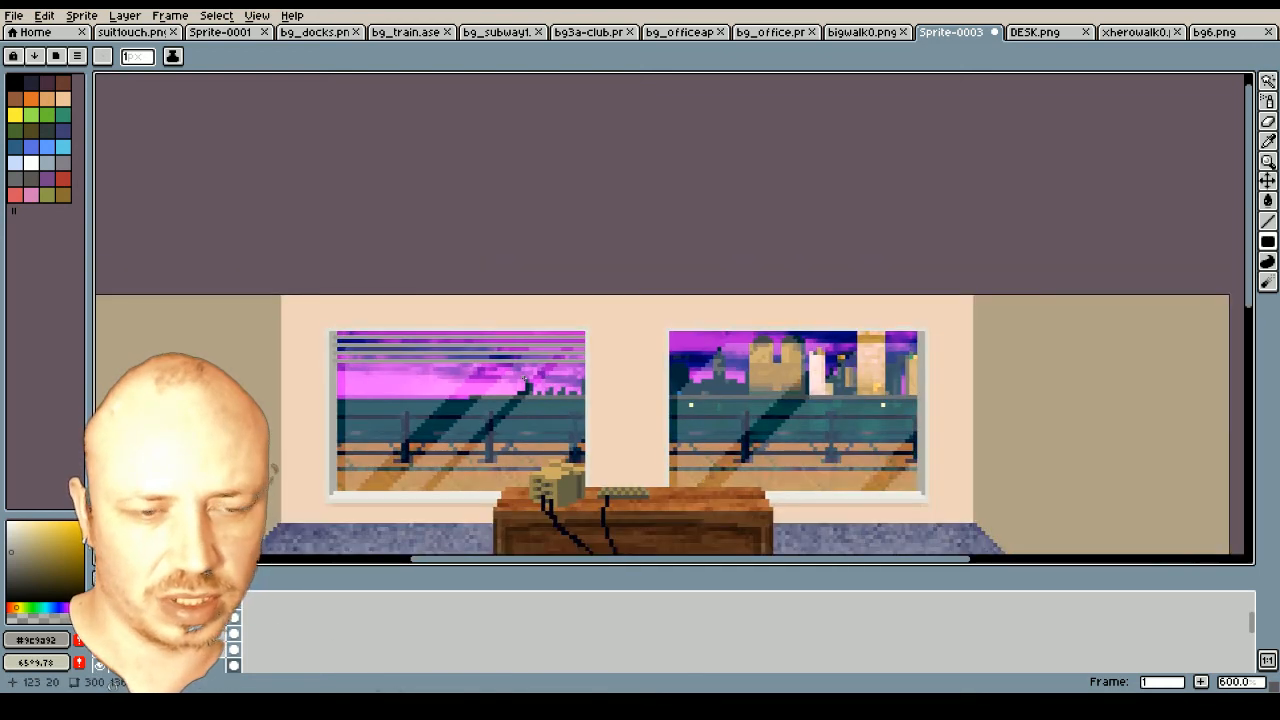
{"action": "scroll", "coordinate": [480, 392], "scroll_direction": "down", "scroll_amount": 1}
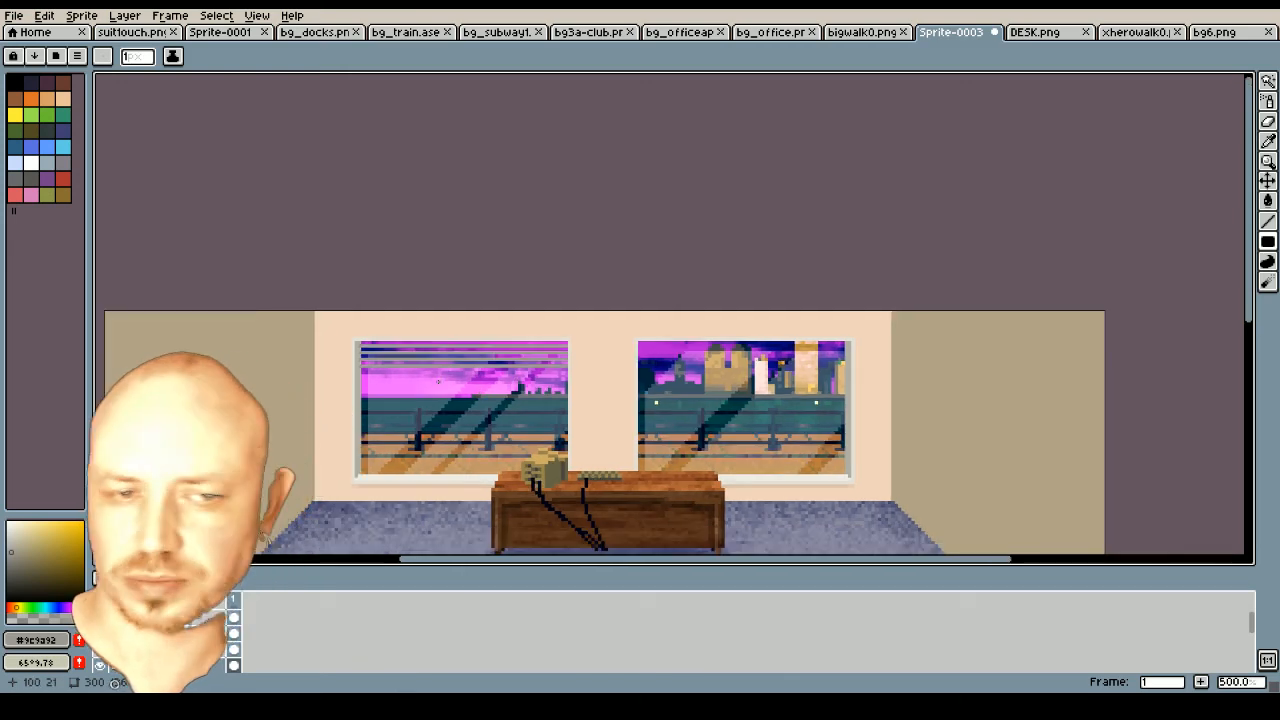
Pick a darker grey and place single cord pixels above, between and below the slats at the blind's left edge
{"action": "scroll", "coordinate": [360, 362], "scroll_direction": "up", "scroll_amount": 5}
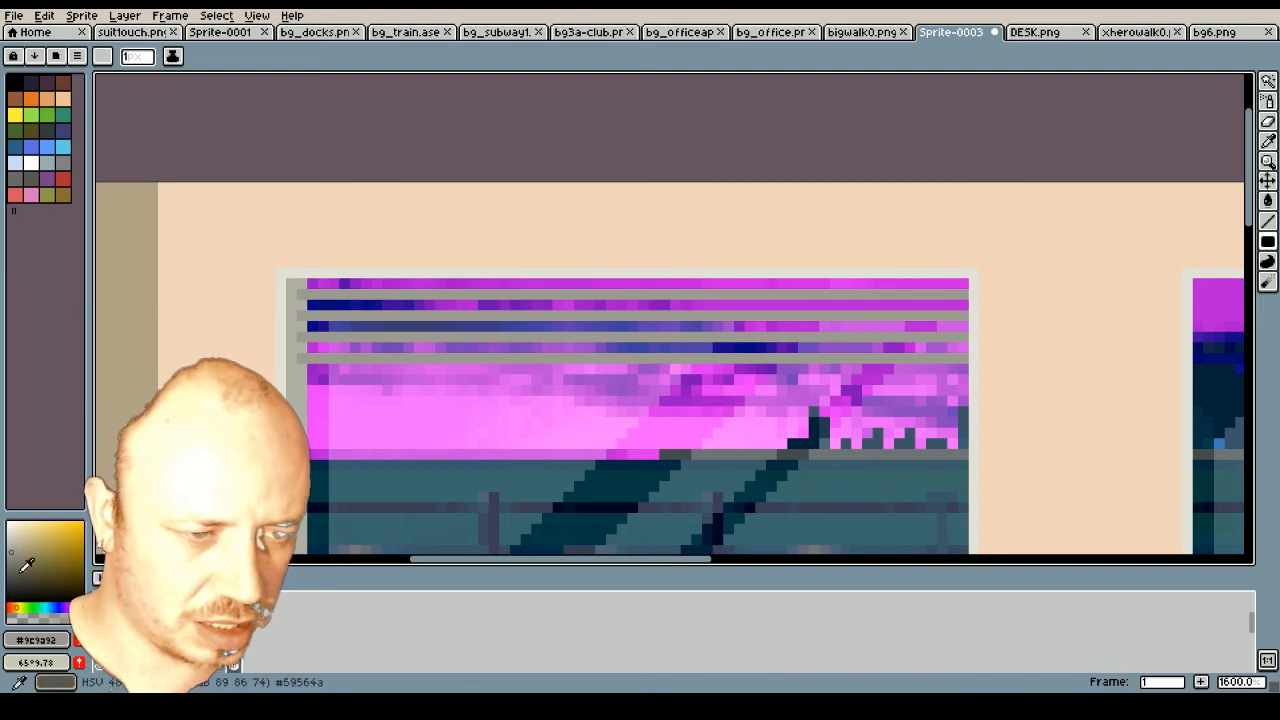
{"action": "left_click", "coordinate": [315, 284]}
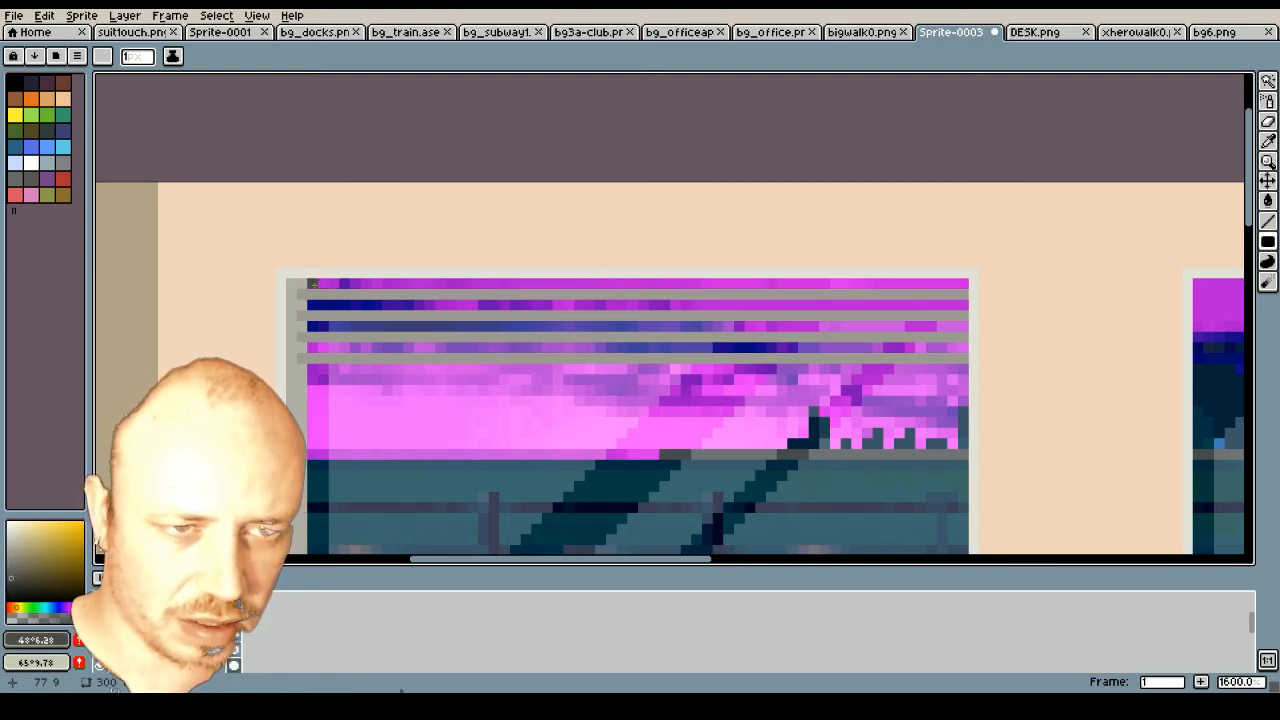
{"action": "left_click", "coordinate": [315, 305]}
{"action": "left_click", "coordinate": [315, 326]}
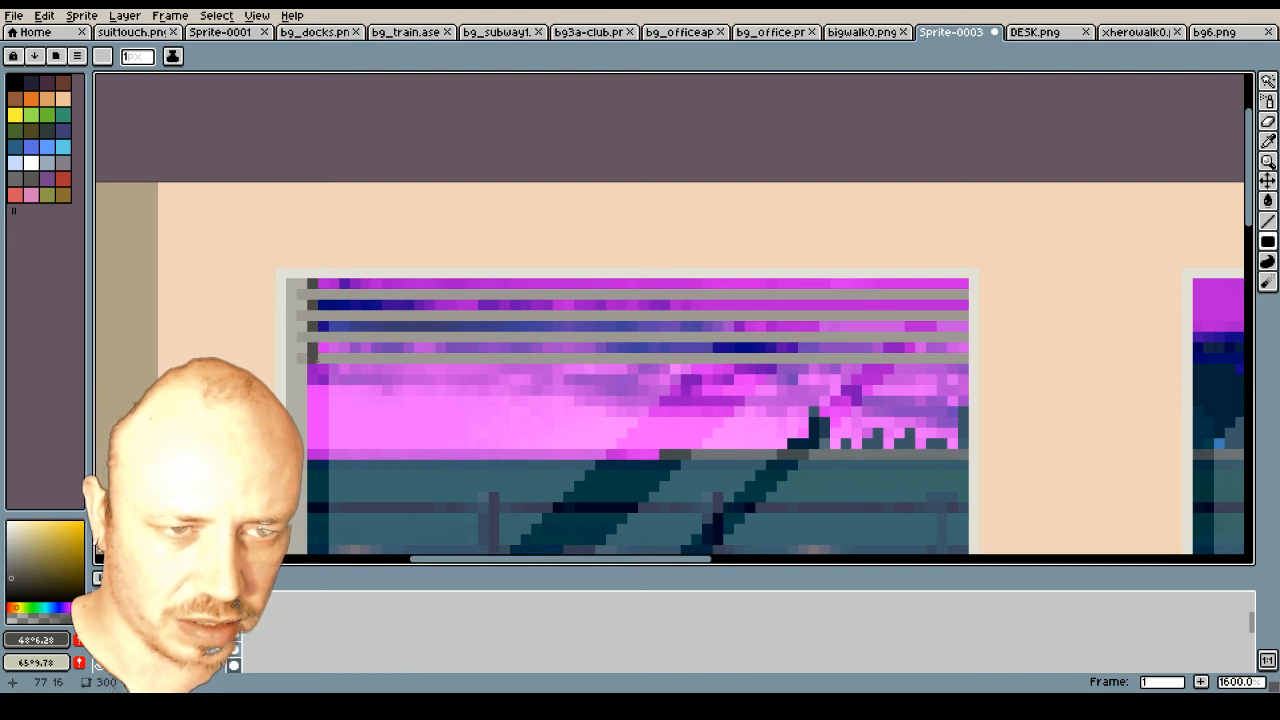
{"action": "left_click", "coordinate": [317, 369]}
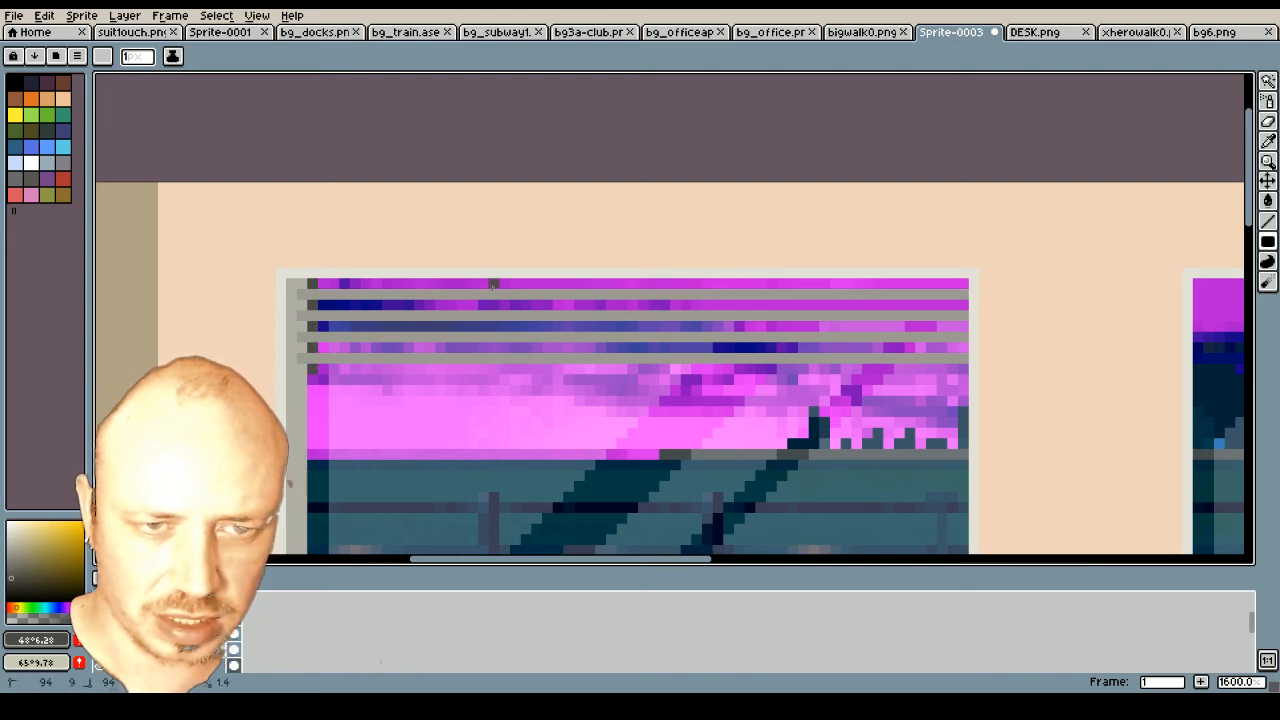
Repeat the dark grey cord pixels in three more columns across the blind, the last one near the window's right edge
{"action": "left_click", "coordinate": [493, 284]}
{"action": "left_click", "coordinate": [494, 325]}
{"action": "left_click", "coordinate": [494, 347]}
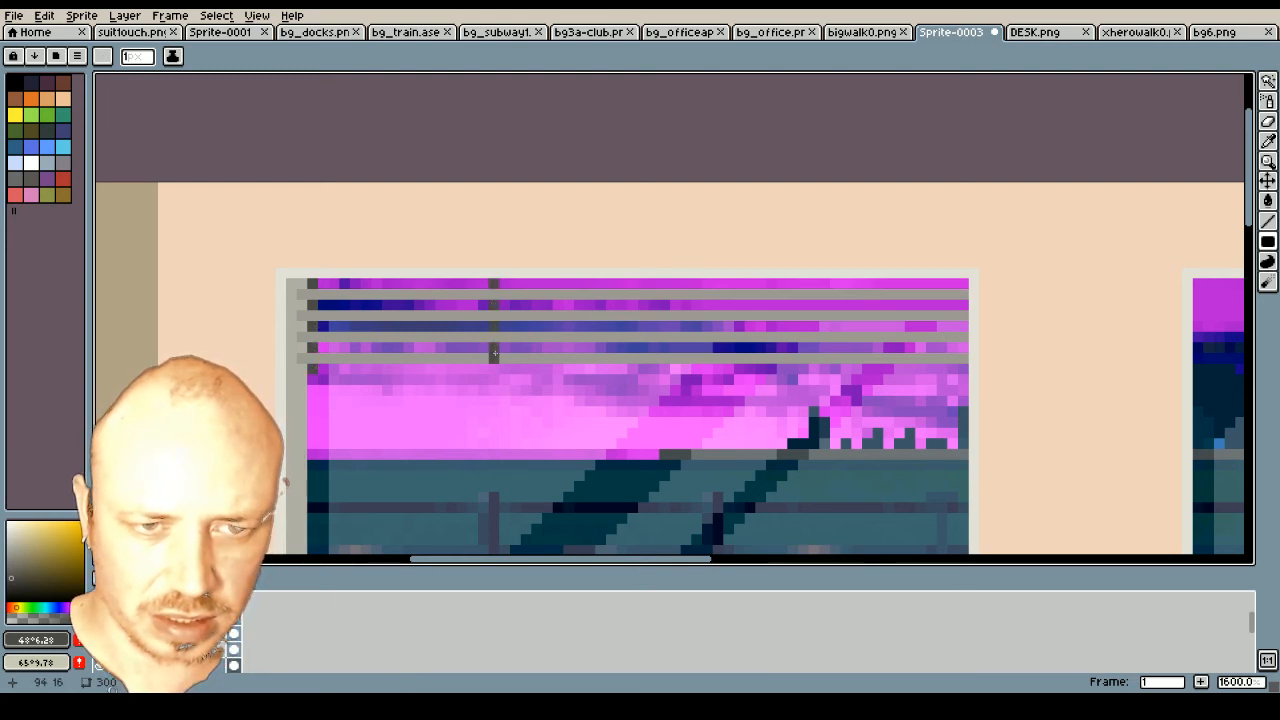
{"action": "left_click", "coordinate": [494, 369]}
{"action": "scroll", "coordinate": [443, 388], "scroll_direction": "down", "scroll_amount": 1}
{"action": "scroll", "coordinate": [443, 388], "scroll_direction": "down", "scroll_amount": 3}
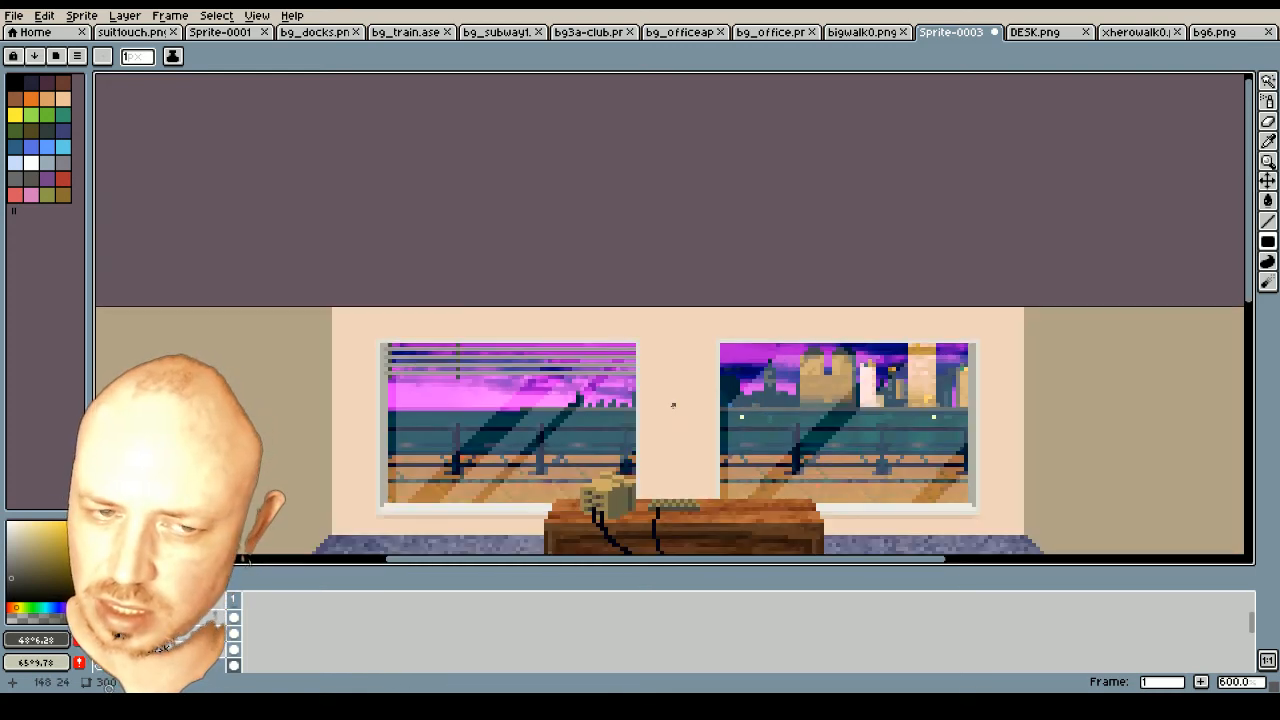
{"action": "scroll", "coordinate": [610, 373], "scroll_direction": "up", "scroll_amount": 3}
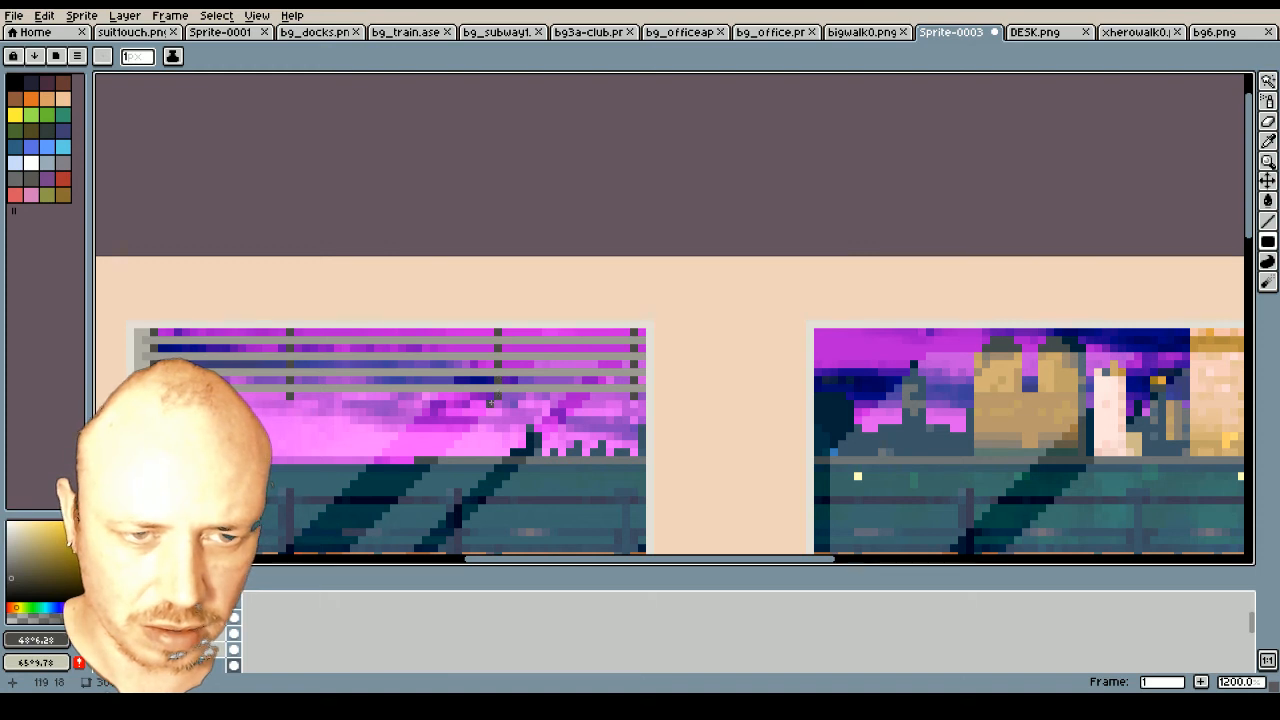
{"action": "scroll", "coordinate": [489, 403], "scroll_direction": "down", "scroll_amount": 3}
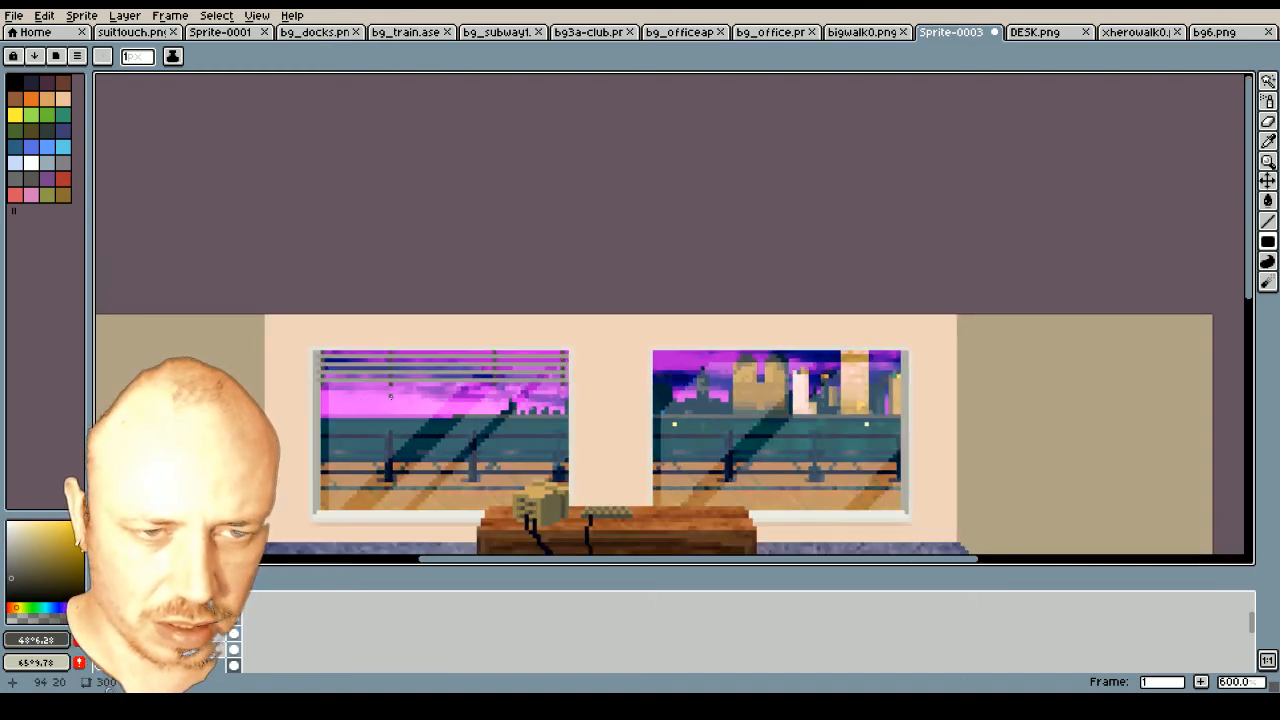
{"action": "scroll", "coordinate": [390, 396], "scroll_direction": "up", "scroll_amount": 3}
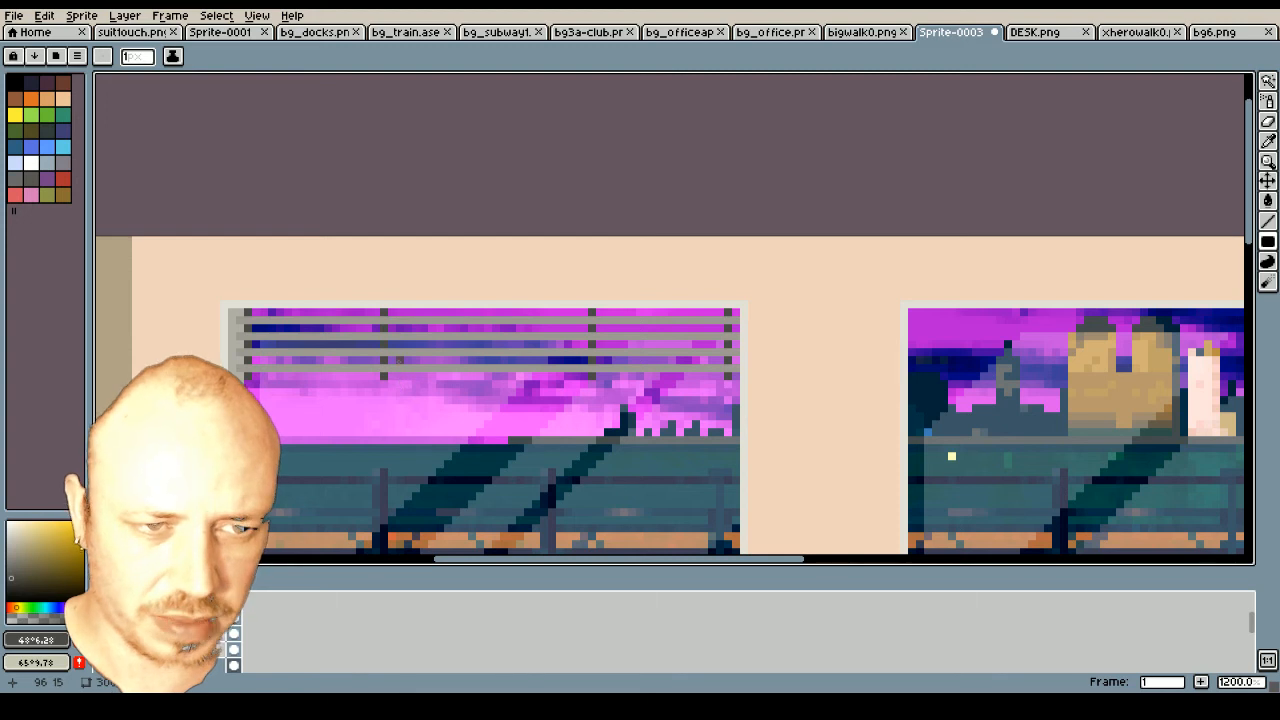
{"action": "scroll", "coordinate": [391, 368], "scroll_direction": "down", "scroll_amount": 2}
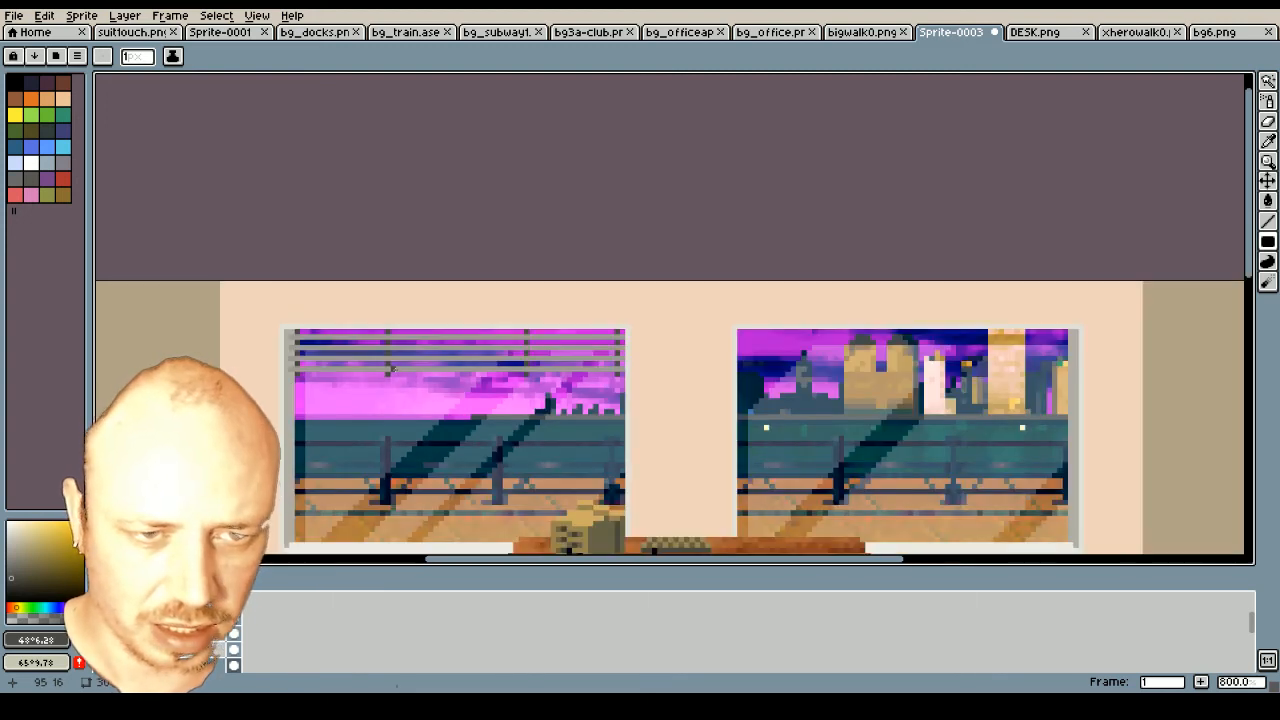
Switch to a translucent white and draw faint highlight lines along parts of the blind's second and fourth slats
{"action": "left_click_drag", "start_coordinate": [34, 554], "coordinate": [3, 517]}
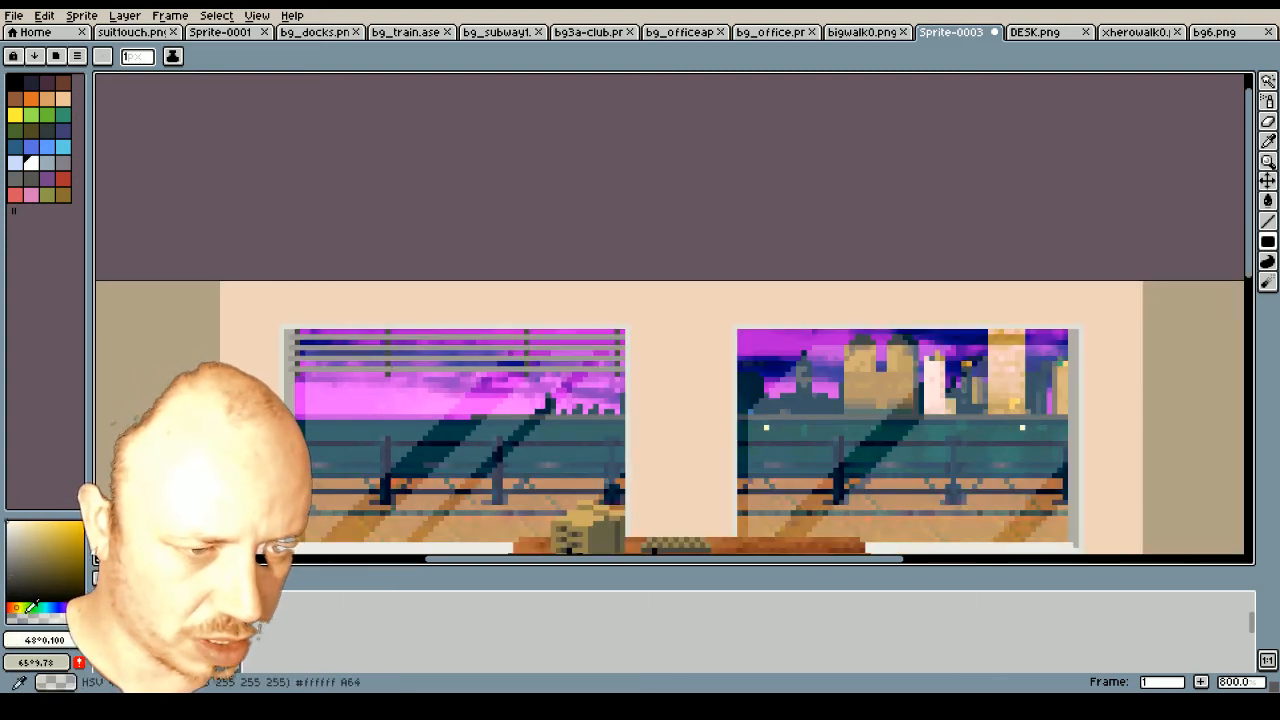
{"action": "left_click", "coordinate": [18, 618]}
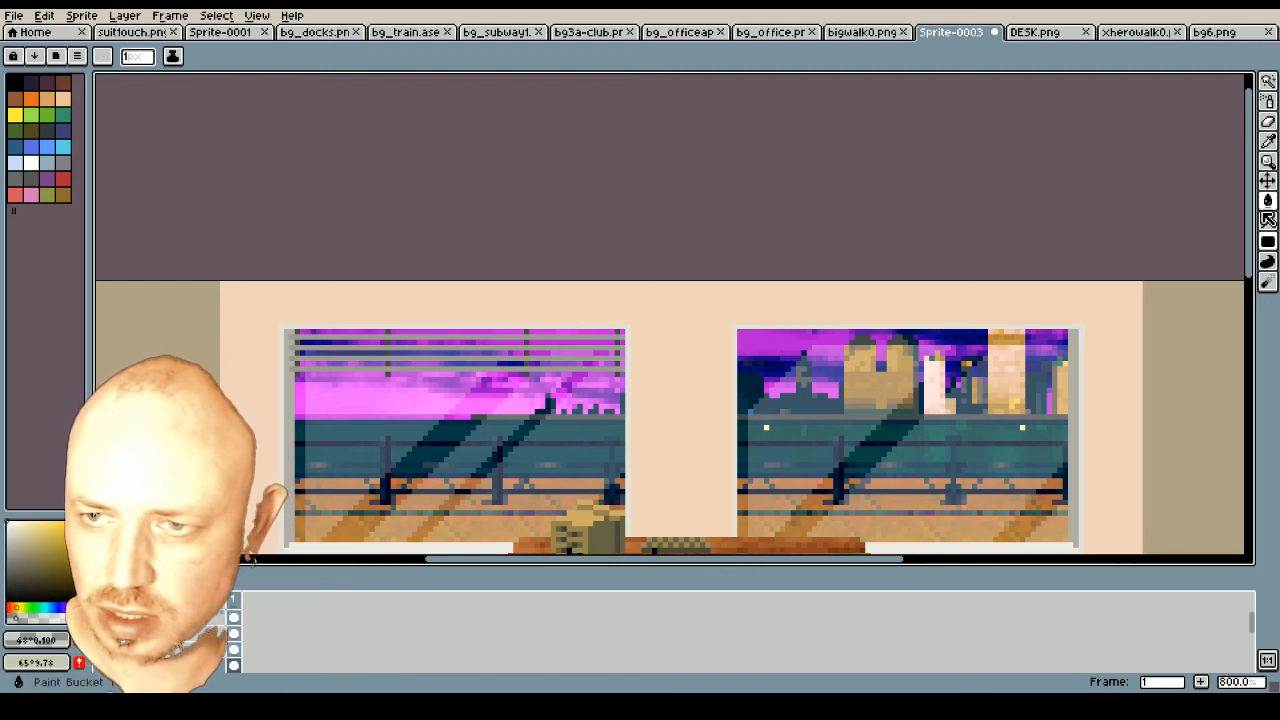
{"action": "scroll", "coordinate": [442, 251], "scroll_direction": "up", "scroll_amount": 2}
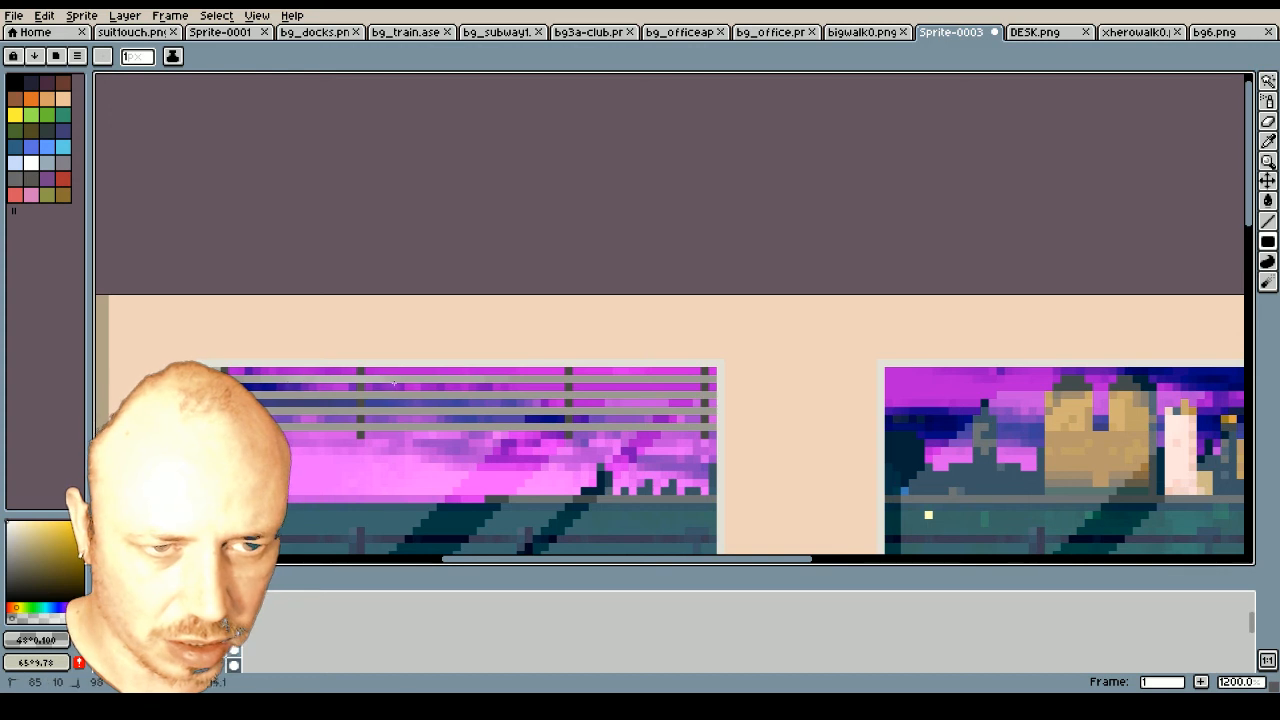
{"action": "left_click_drag", "start_coordinate": [305, 396], "coordinate": [484, 397]}
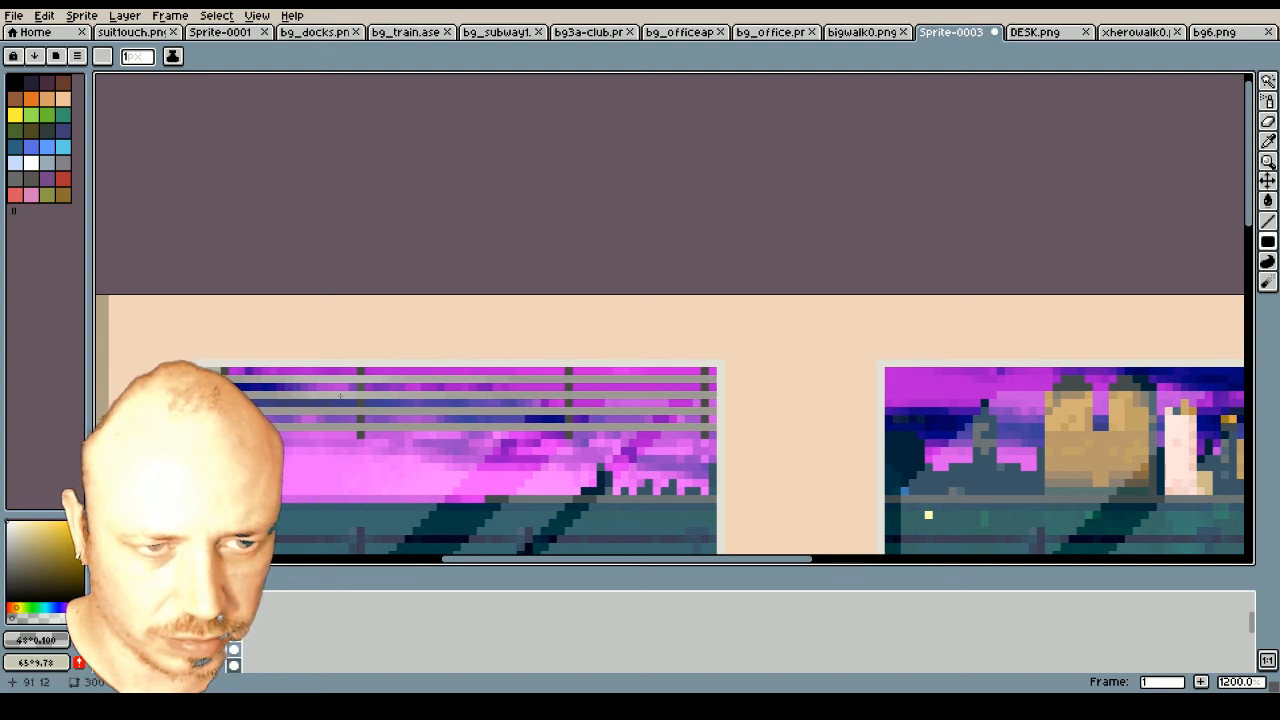
{"action": "left_click_drag", "start_coordinate": [340, 396], "coordinate": [555, 396]}
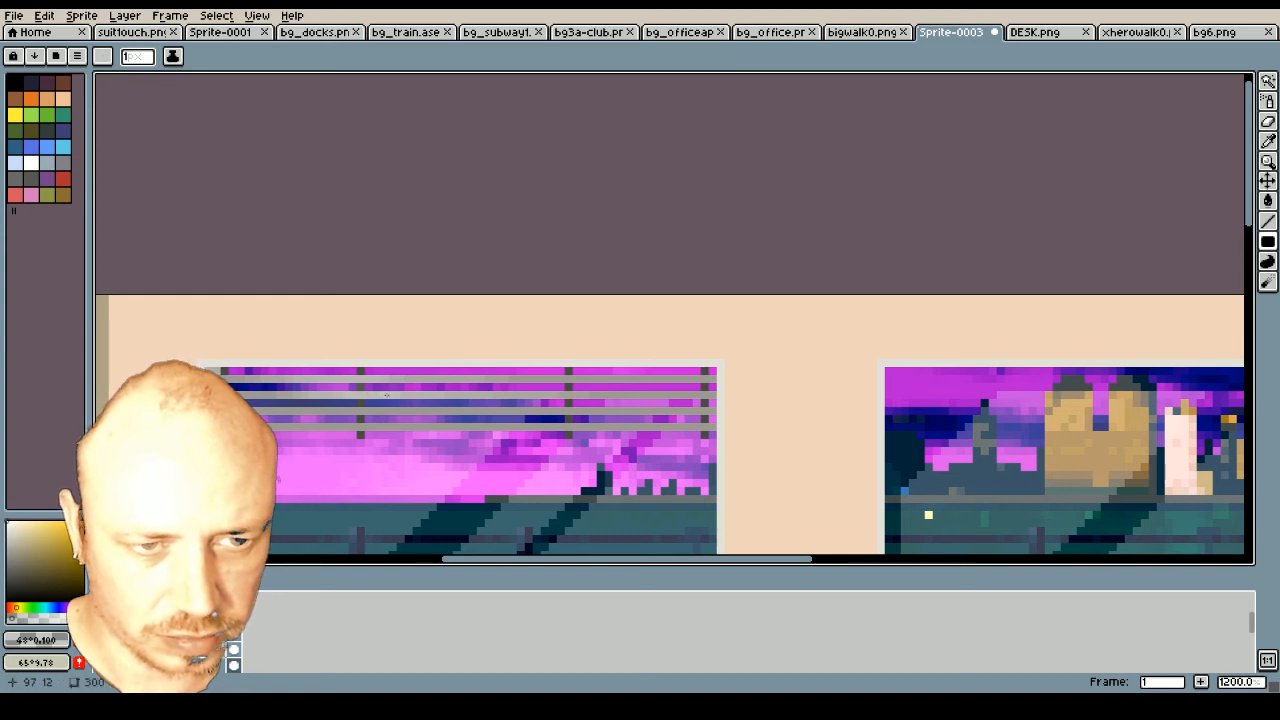
{"action": "mouse_move", "coordinate": [347, 408]}
{"action": "left_mouse_down"}
{"action": "mouse_move", "coordinate": [405, 411]}
{"action": "mouse_move", "coordinate": [341, 408]}
{"action": "left_mouse_up"}
{"action": "key", "text": "ctrl+z"}
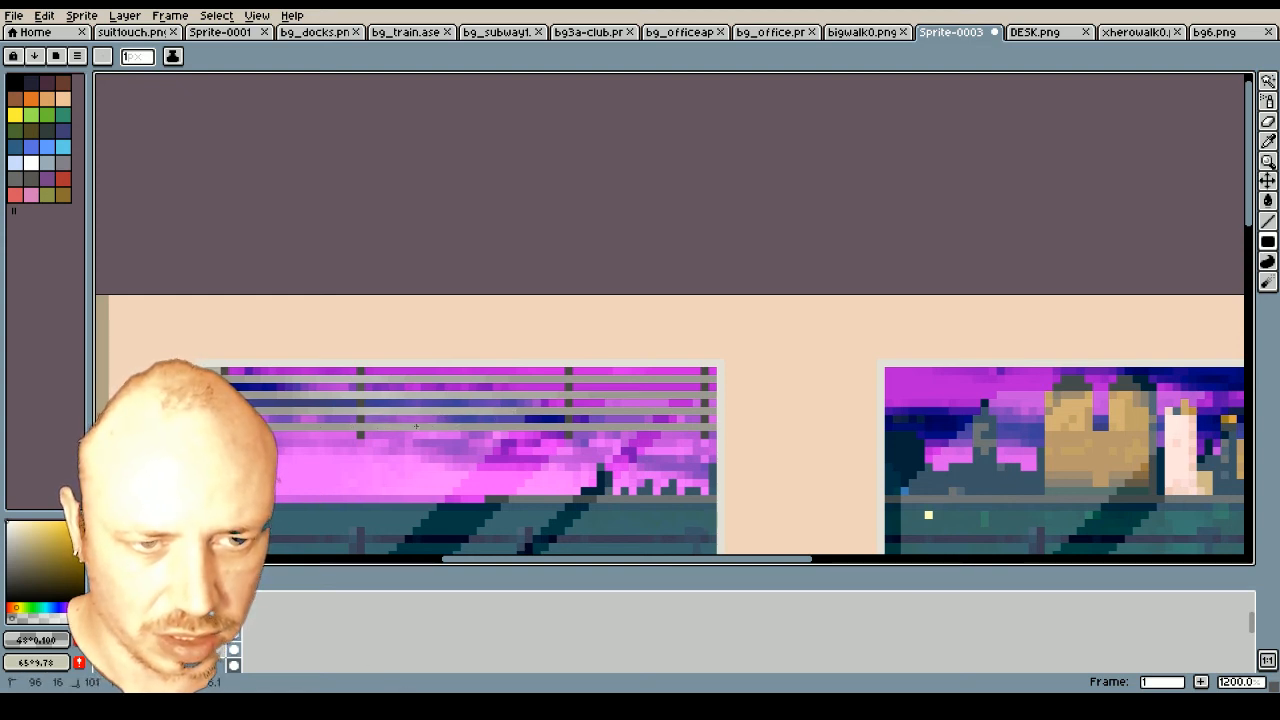
{"action": "left_click_drag", "start_coordinate": [374, 426], "coordinate": [500, 427]}
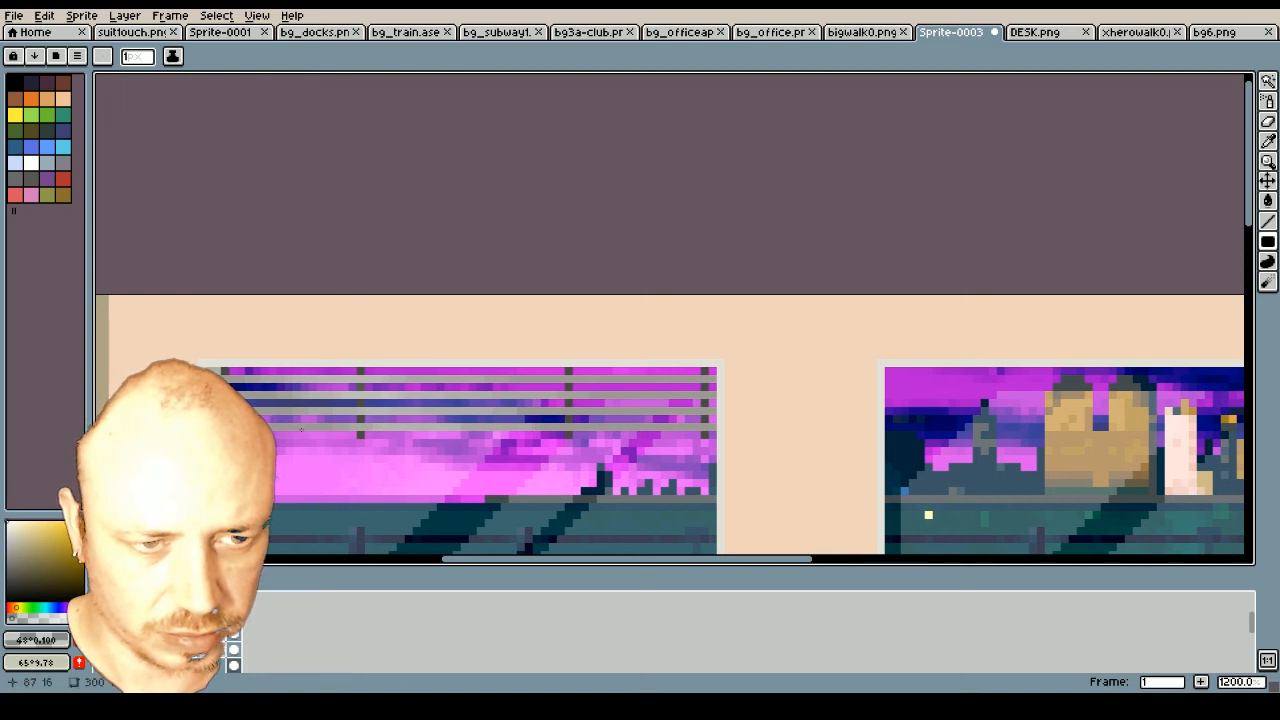
Draw another faint translucent white highlight along the middle of the left blind's fourth slat
{"action": "left_click_drag", "start_coordinate": [426, 431], "coordinate": [590, 426]}
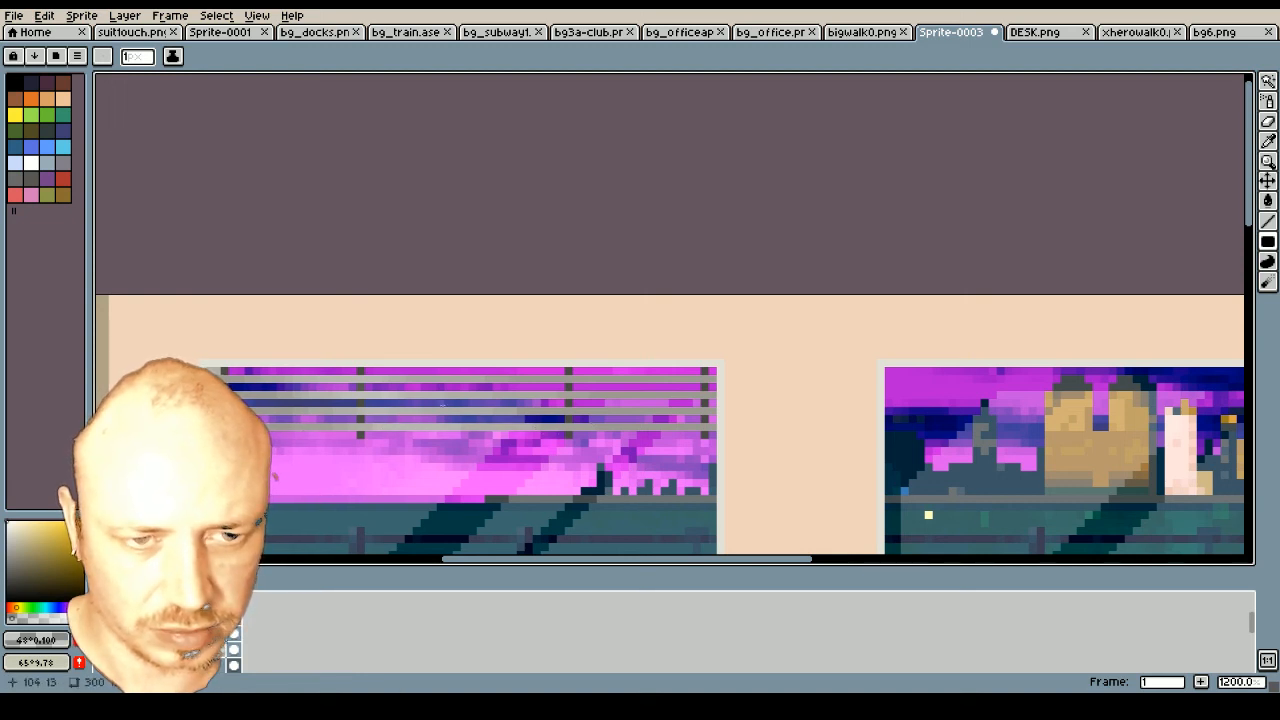
{"action": "scroll", "coordinate": [442, 402], "scroll_direction": "down", "scroll_amount": 3}
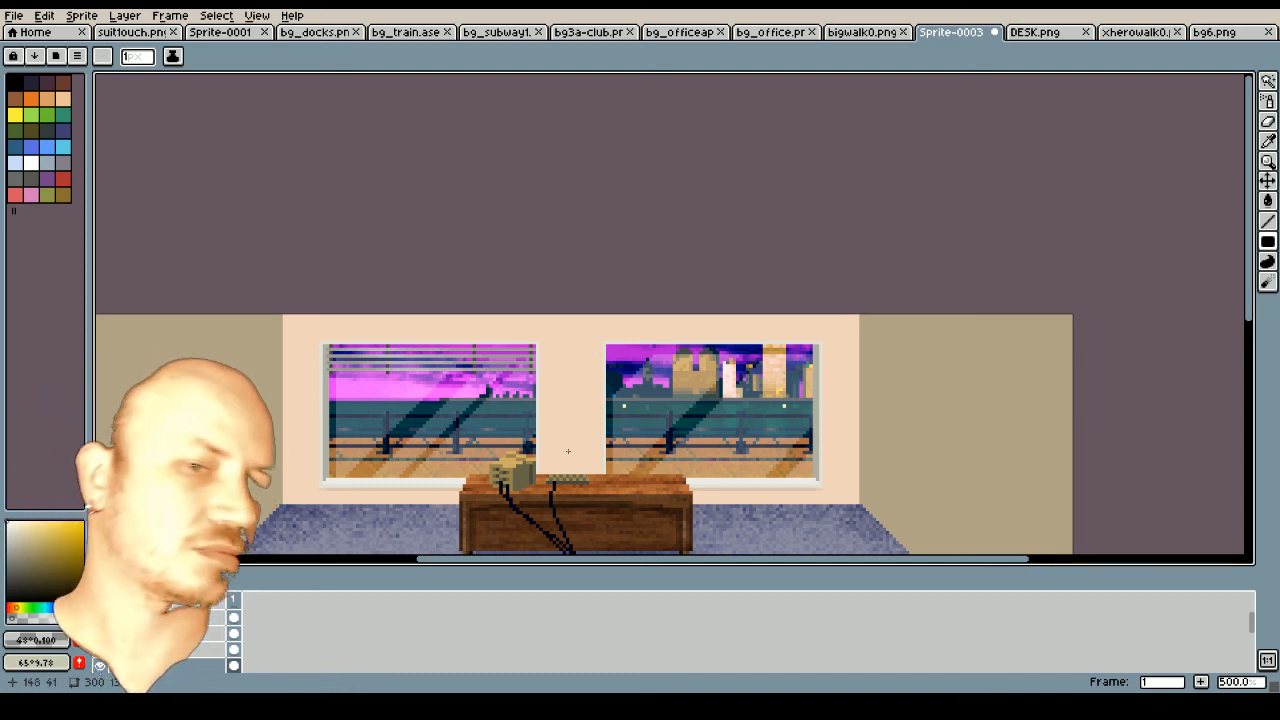
{"action": "scroll", "coordinate": [463, 353], "scroll_direction": "up", "scroll_amount": 3}
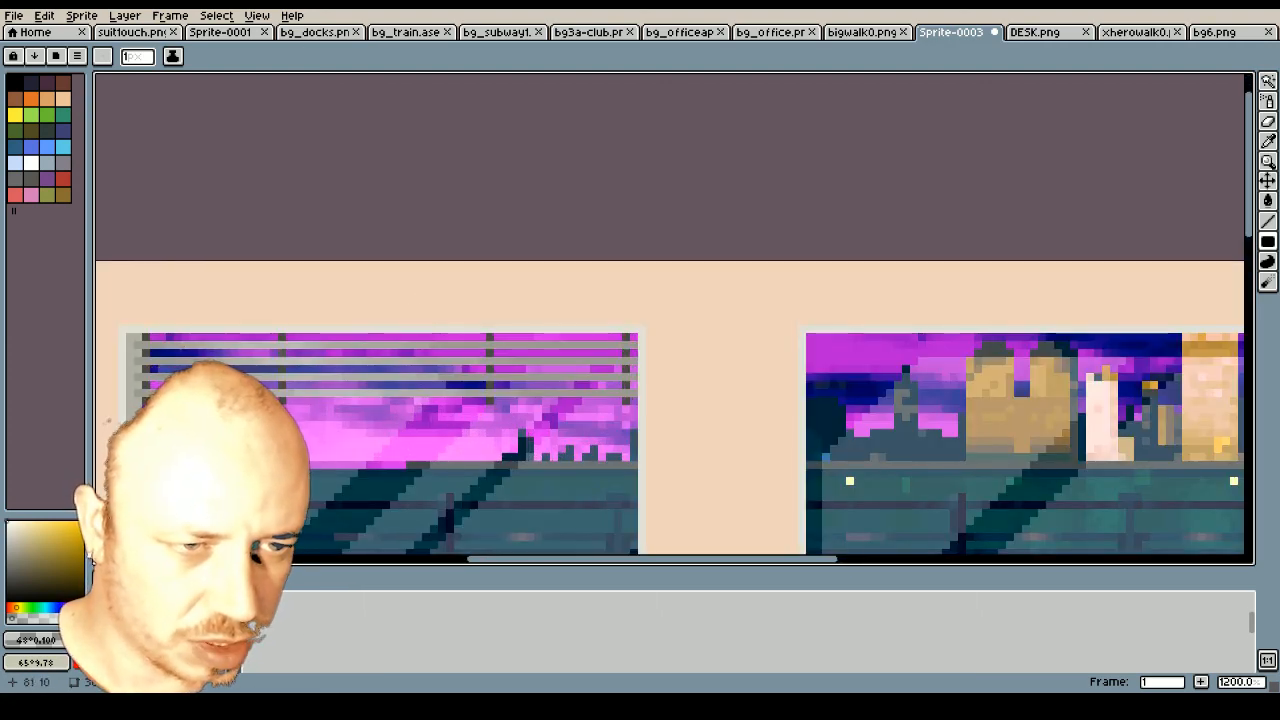
Try a #9c9a92 line along the top edge of the left window with the Line tool, then undo it
{"action": "key", "text": "l"}
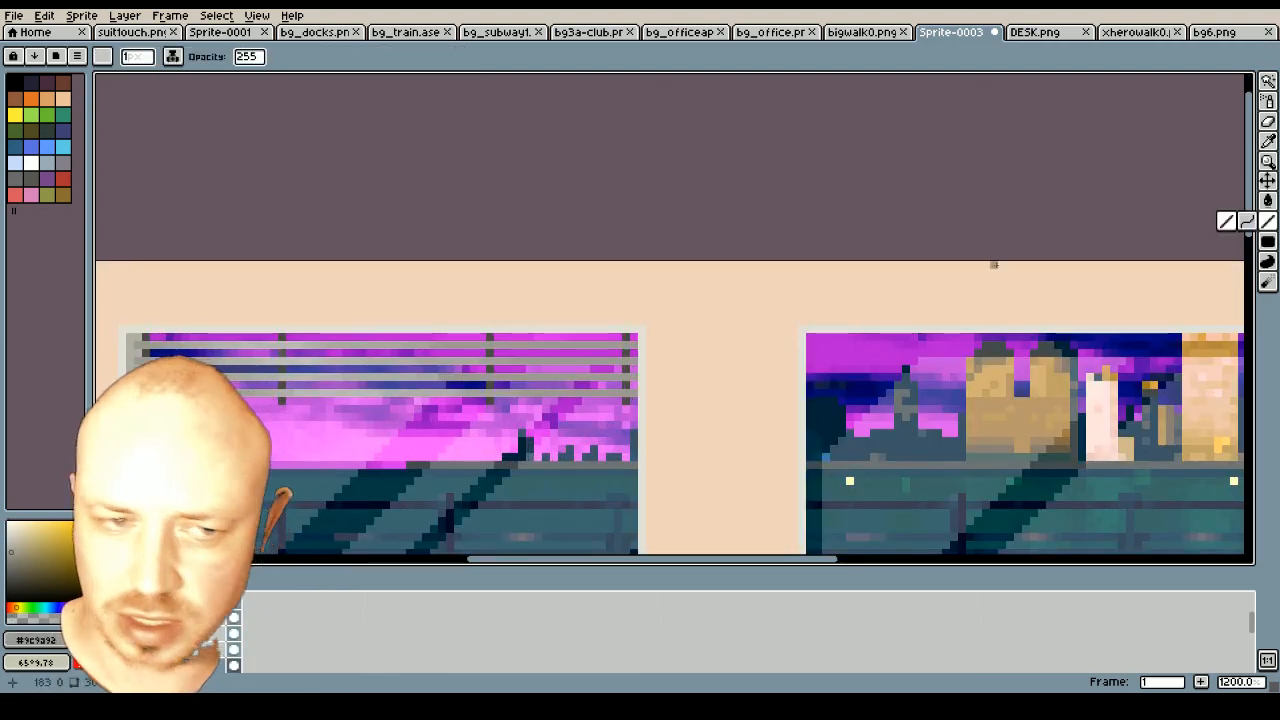
{"action": "left_click_drag", "start_coordinate": [133, 338], "coordinate": [641, 340]}
{"action": "scroll", "coordinate": [632, 341], "scroll_direction": "down", "scroll_amount": 1}
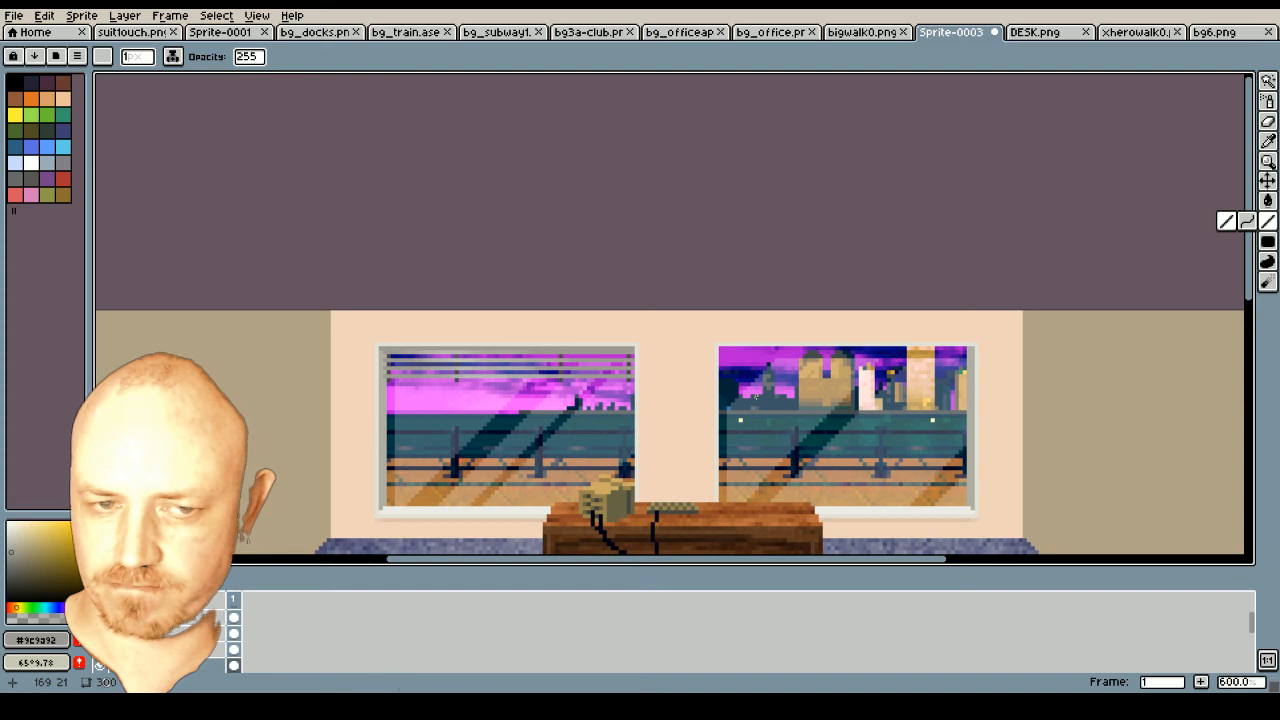
{"action": "key", "text": "ctrl+z"}
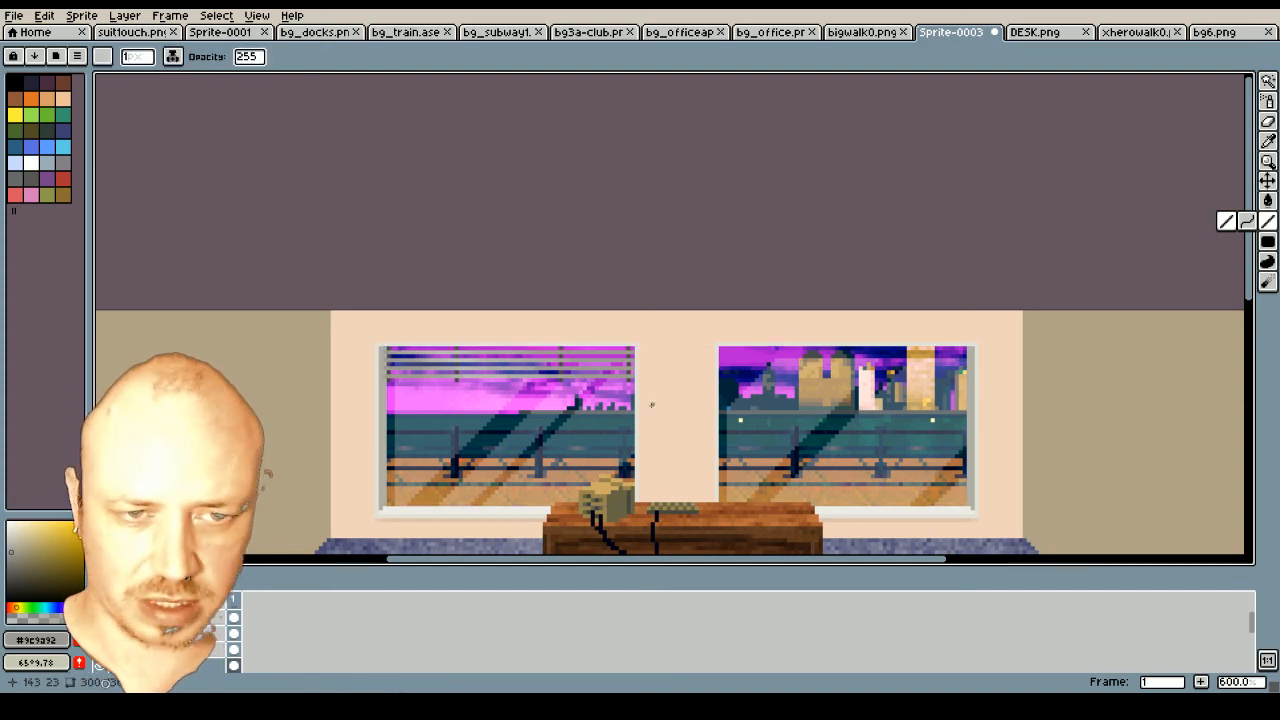
{"action": "scroll", "coordinate": [651, 404], "scroll_direction": "up", "scroll_amount": 1}
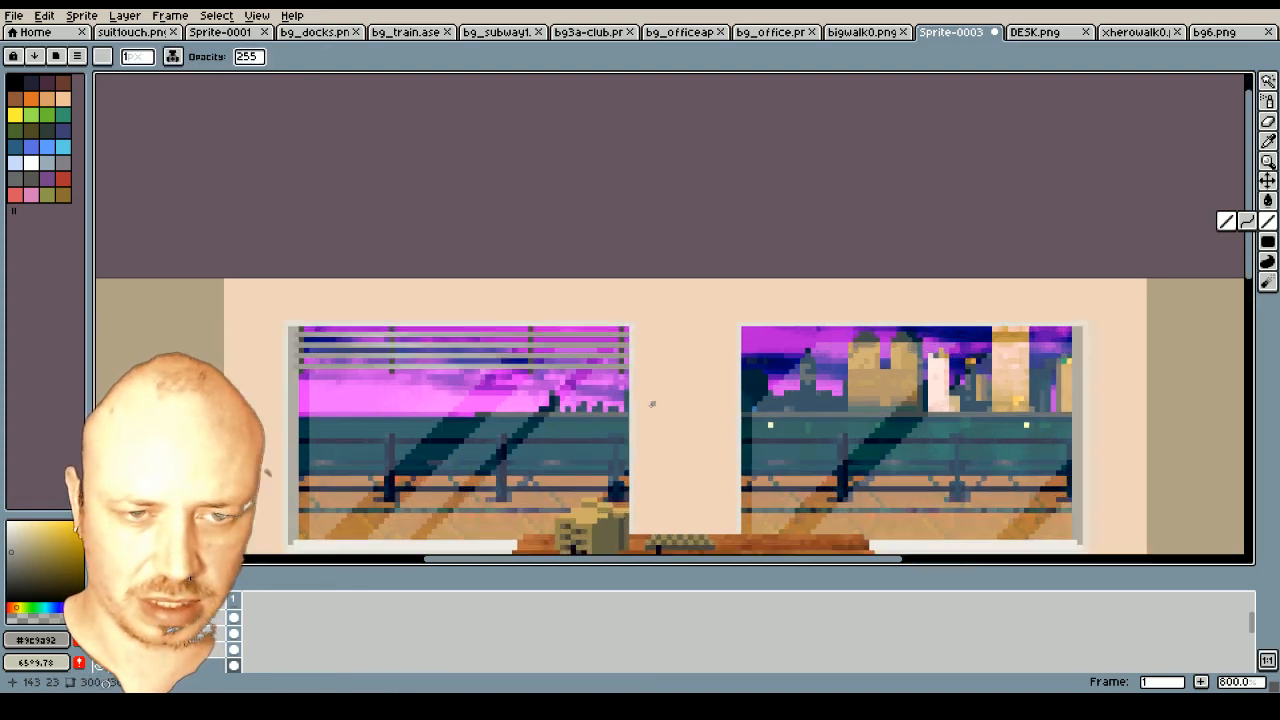
{"action": "scroll", "coordinate": [648, 404], "scroll_direction": "down", "scroll_amount": 1}
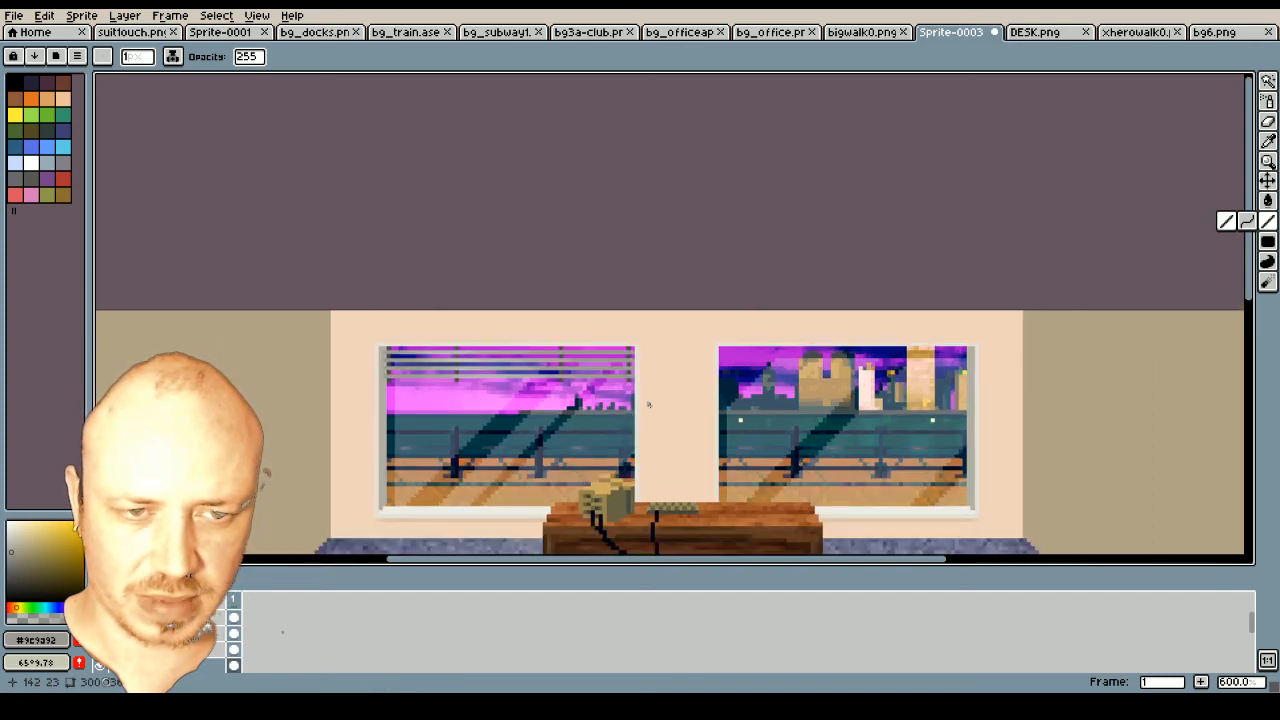
{"action": "scroll", "coordinate": [648, 404], "scroll_direction": "up", "scroll_amount": 1}
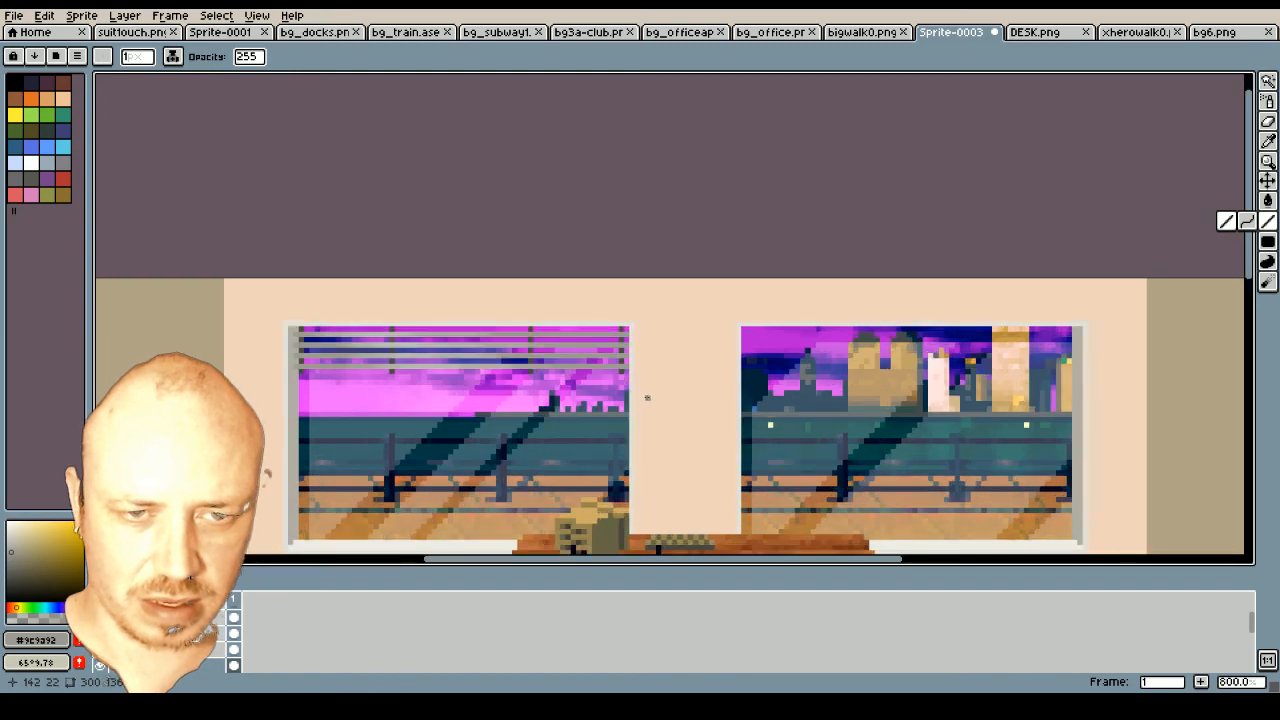
{"action": "scroll", "coordinate": [647, 398], "scroll_direction": "up", "scroll_amount": 1}
{"action": "scroll", "coordinate": [750, 268], "scroll_direction": "down", "scroll_amount": 1}
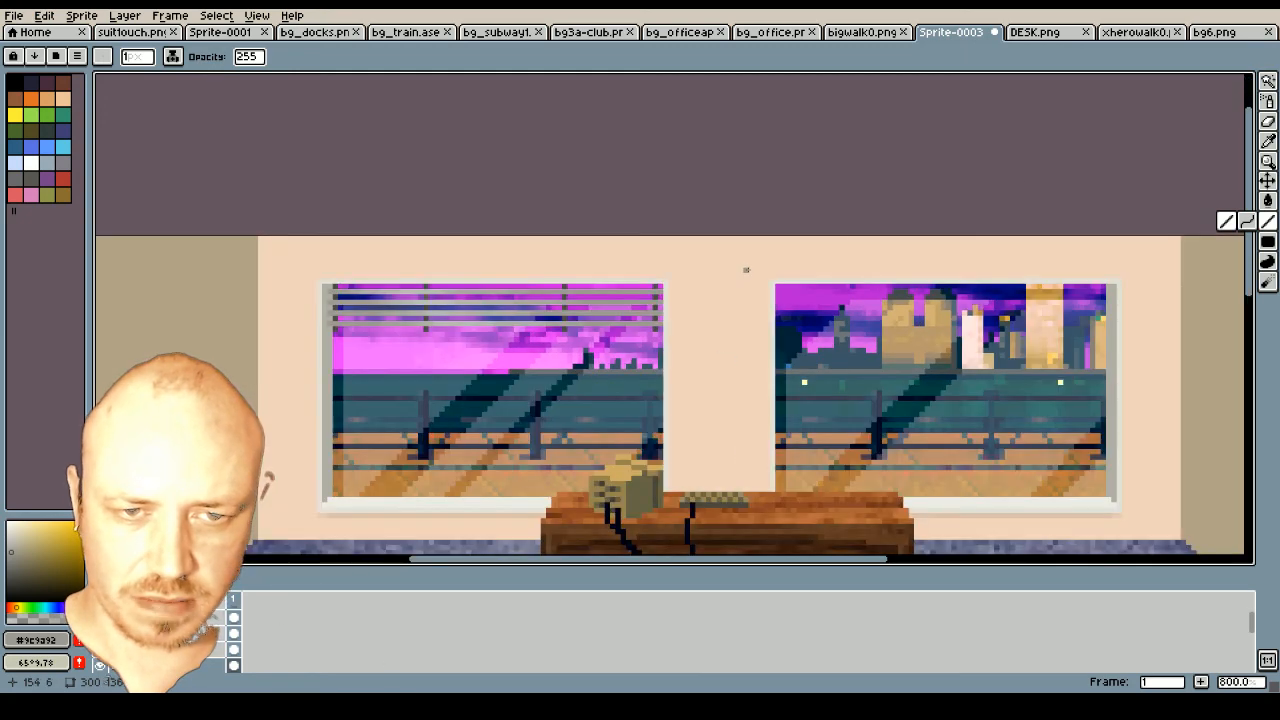
Try shifting the lower slats of the left blind up one pixel with a rectangular selection, then undo the move
{"action": "left_click", "coordinate": [1267, 81]}
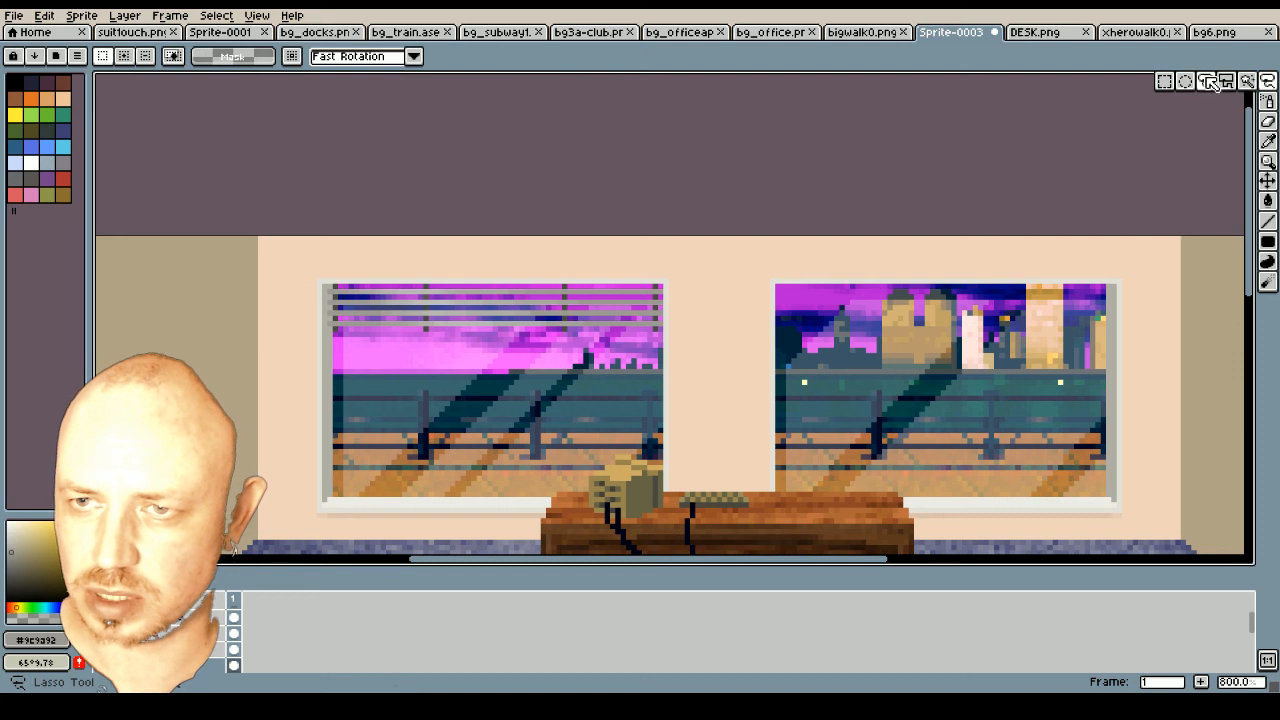
{"action": "left_click", "coordinate": [1165, 81]}
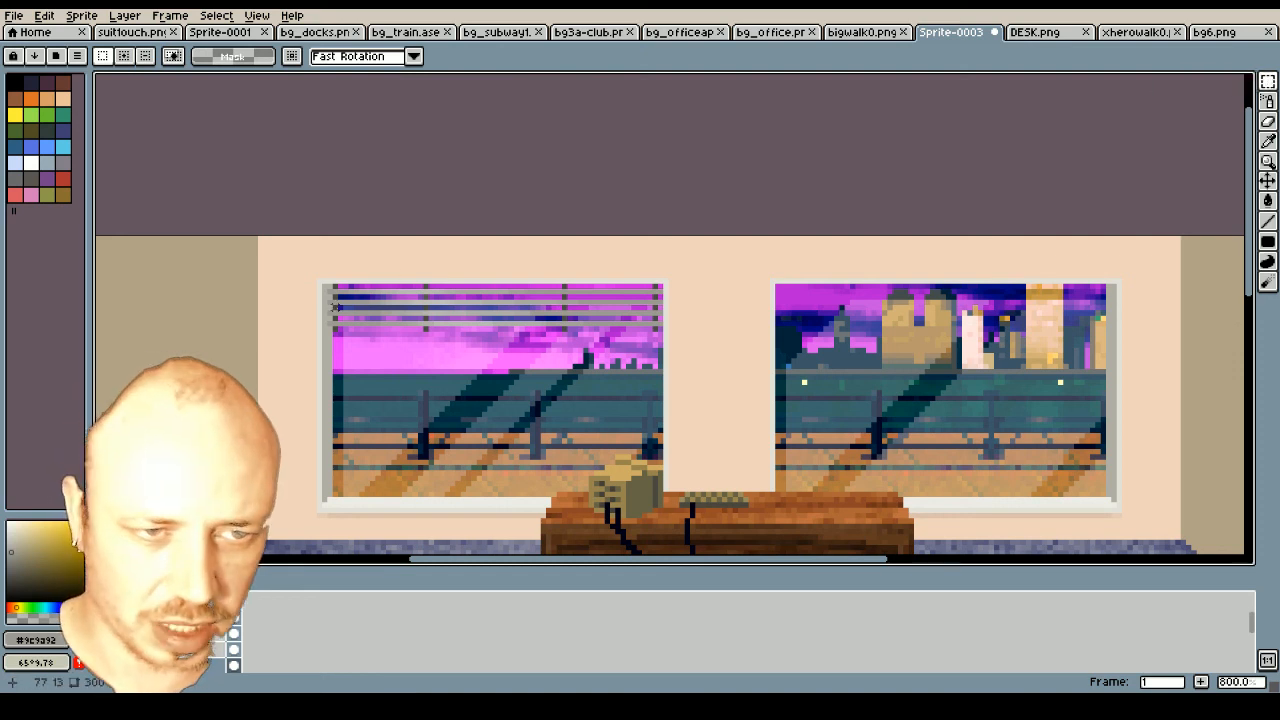
{"action": "left_click_drag", "start_coordinate": [323, 307], "coordinate": [693, 377]}
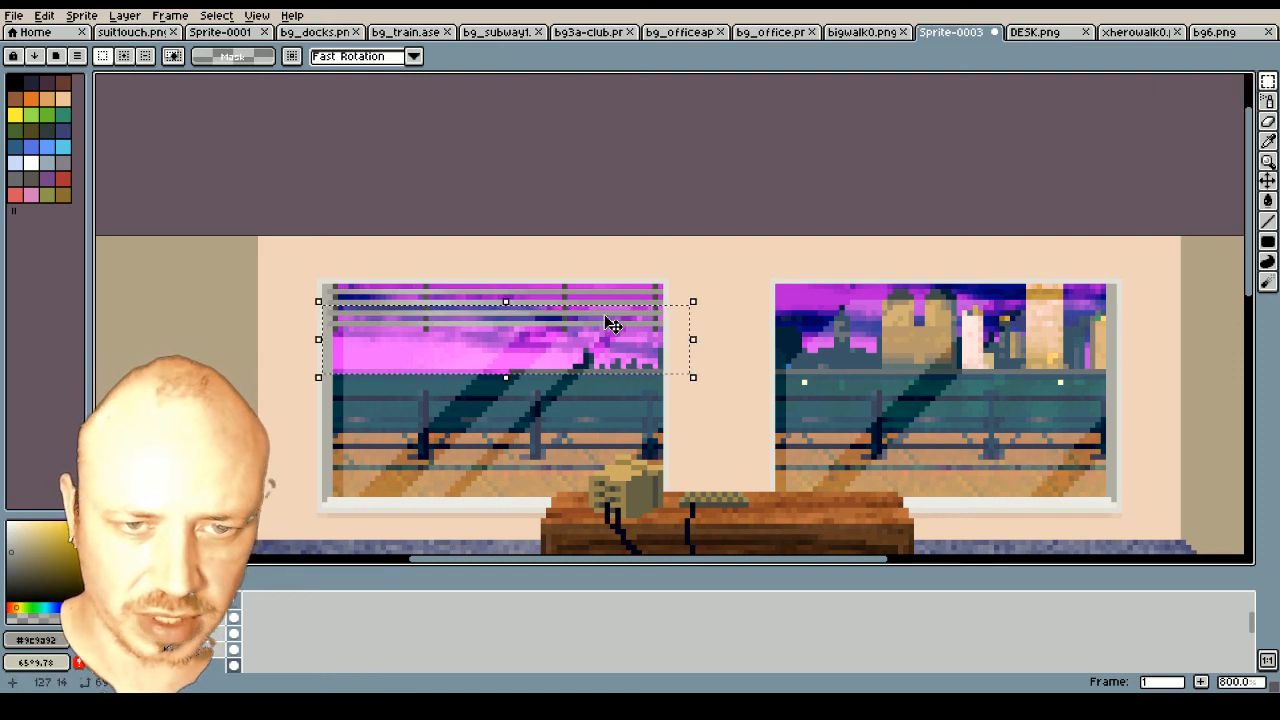
{"action": "left_click", "coordinate": [612, 323]}
{"action": "left_click_drag", "start_coordinate": [604, 313], "coordinate": [603, 309]}
{"action": "left_click", "coordinate": [625, 376]}
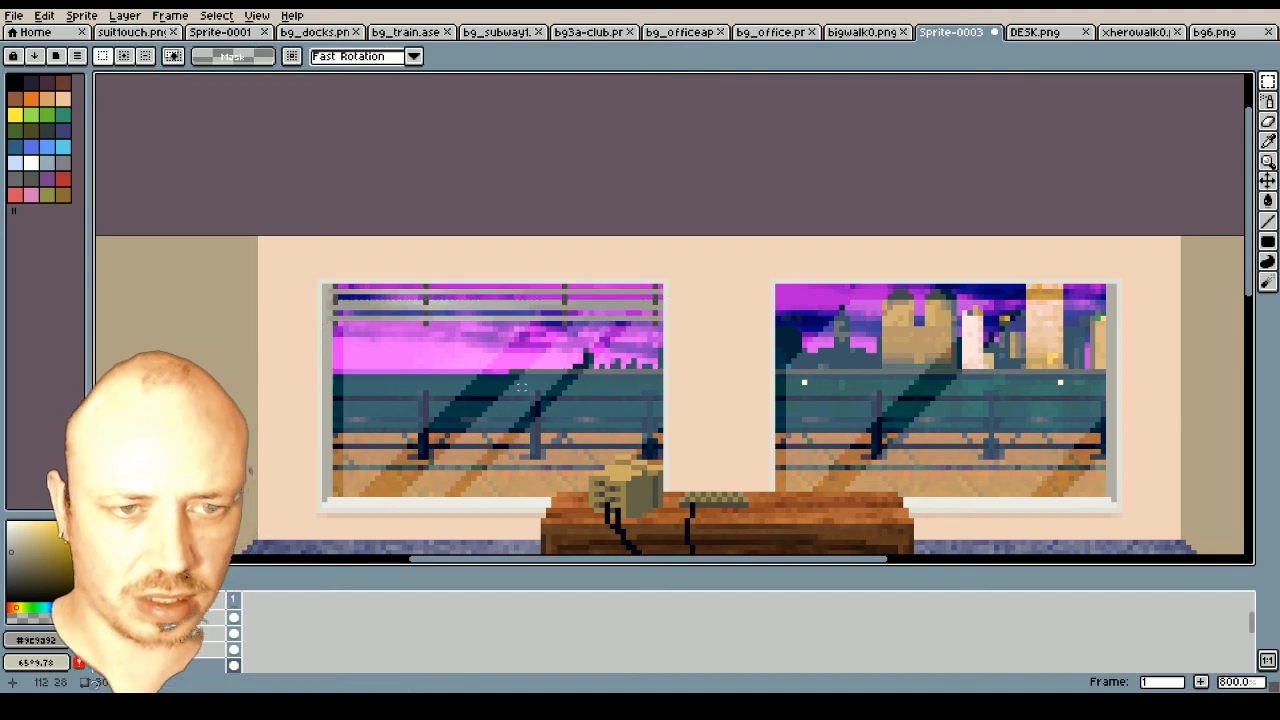
{"action": "scroll", "coordinate": [489, 377], "scroll_direction": "down", "scroll_amount": 1}
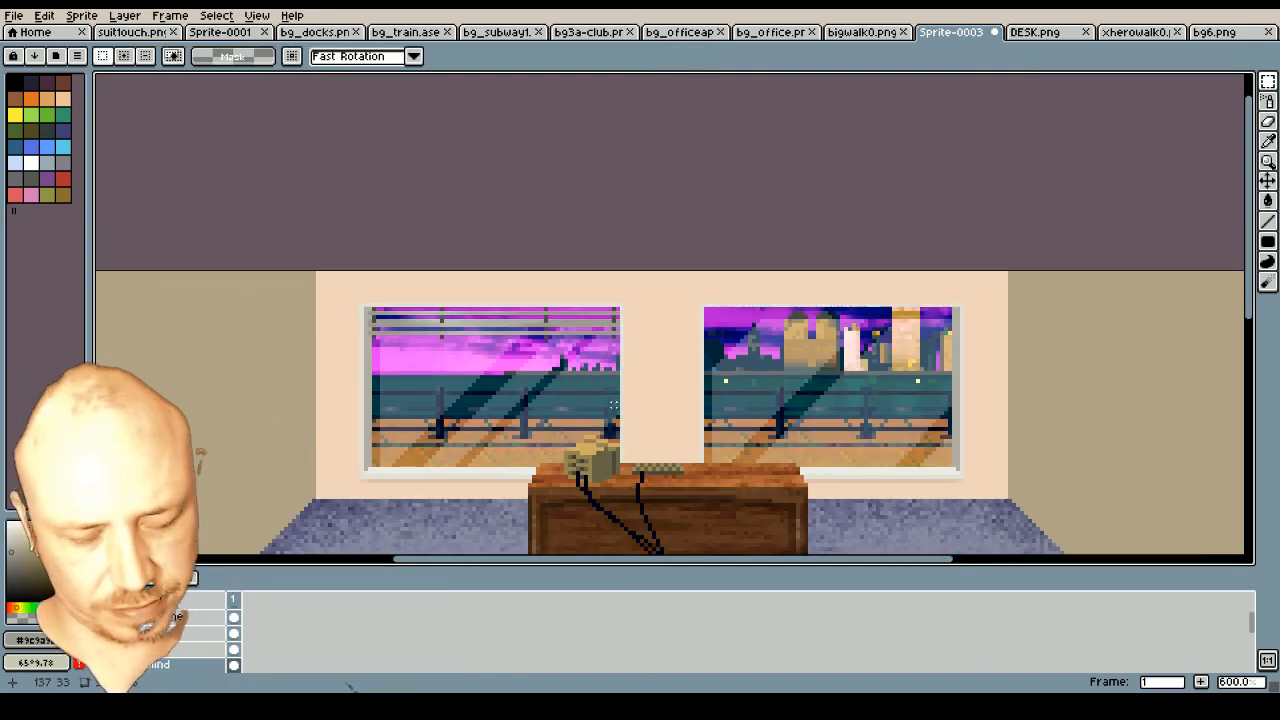
{"action": "key", "text": "ctrl+z"}
{"action": "key", "text": "ctrl+z"}
{"action": "left_click", "coordinate": [728, 381]}
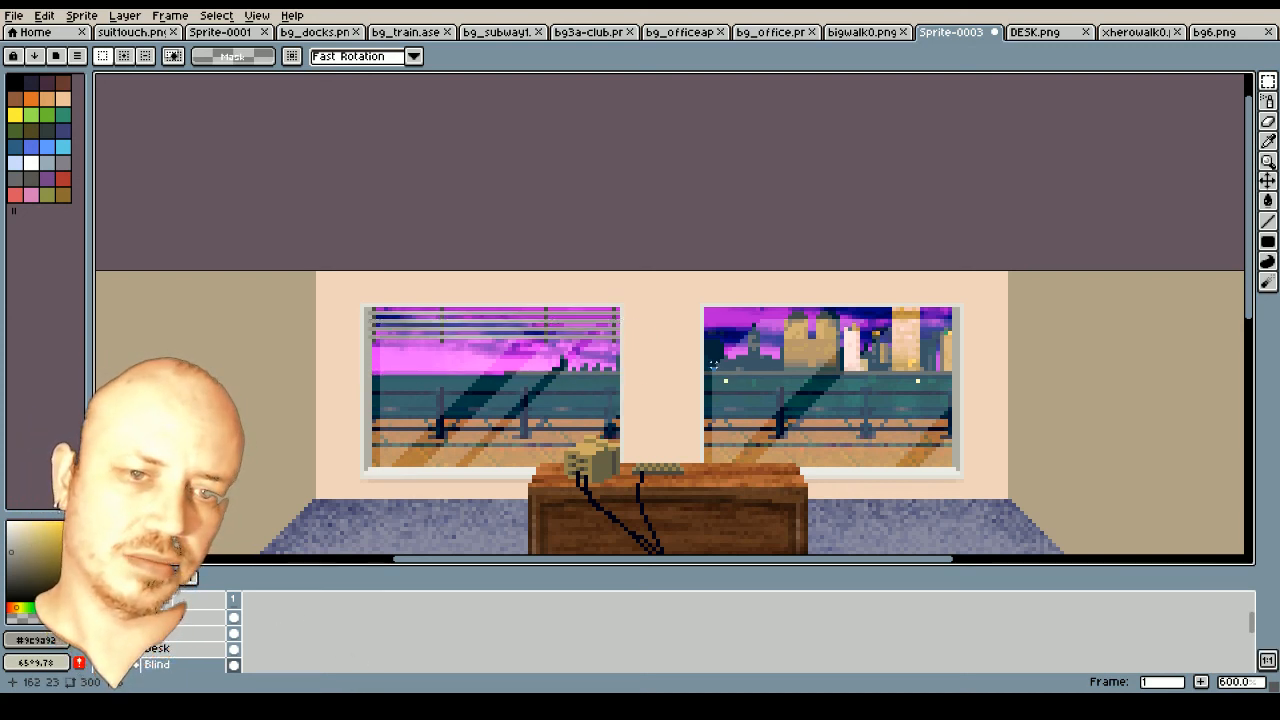
Pick the dark grey #4a4945, make it translucent and shade the left edge of the blind with the Line tool
{"action": "scroll", "coordinate": [400, 312], "scroll_direction": "up", "scroll_amount": 3}
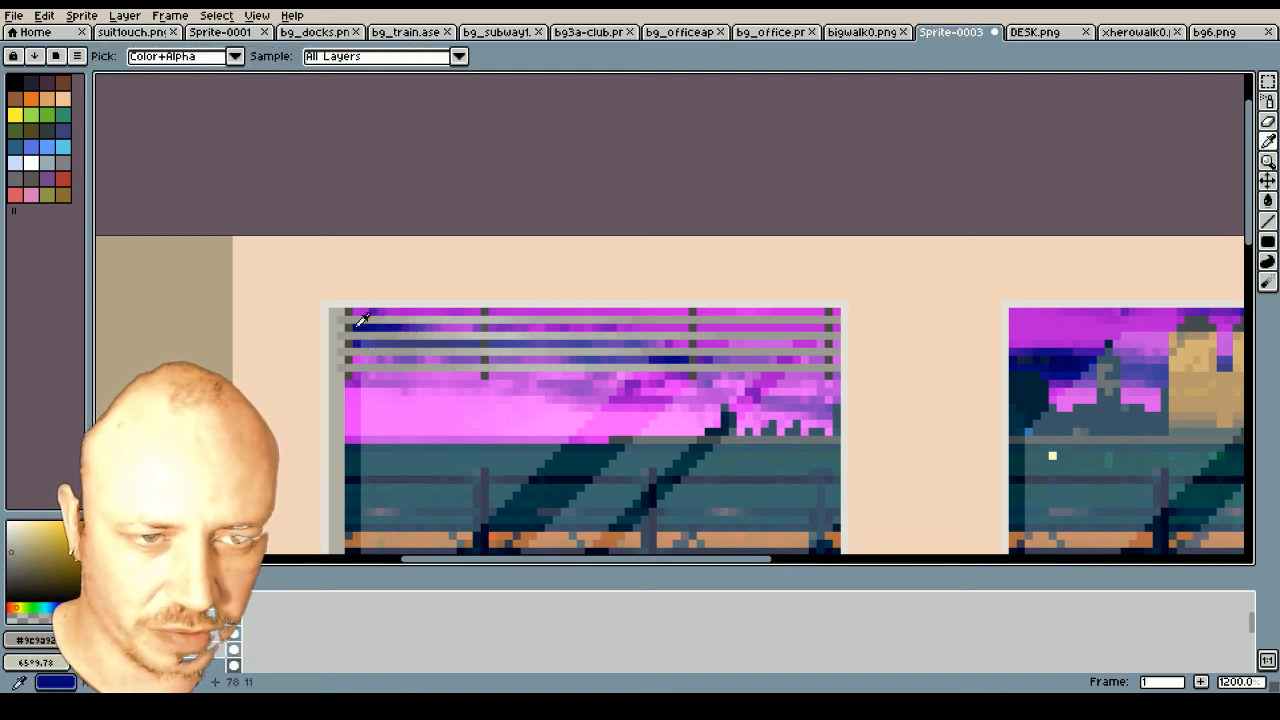
{"action": "left_click", "coordinate": [370, 343], "text": "alt"}
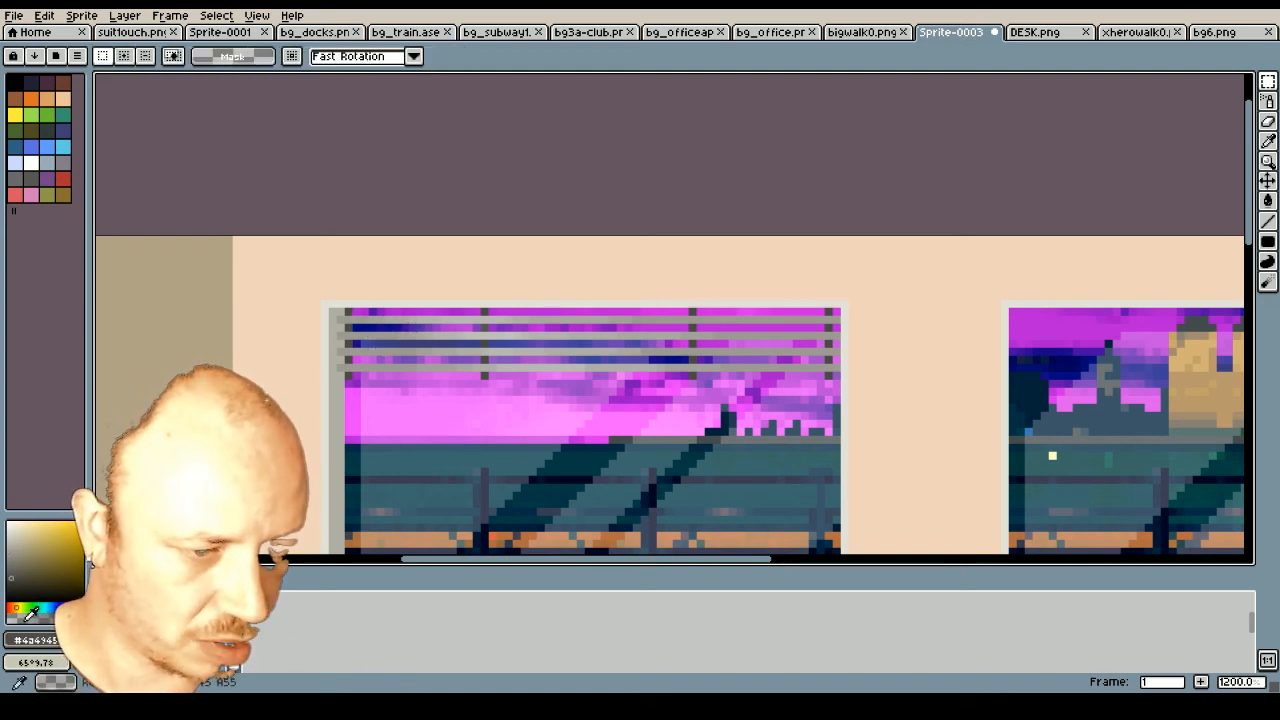
{"action": "left_click", "coordinate": [1268, 230]}
{"action": "scroll", "coordinate": [384, 350], "scroll_direction": "up", "scroll_amount": 1}
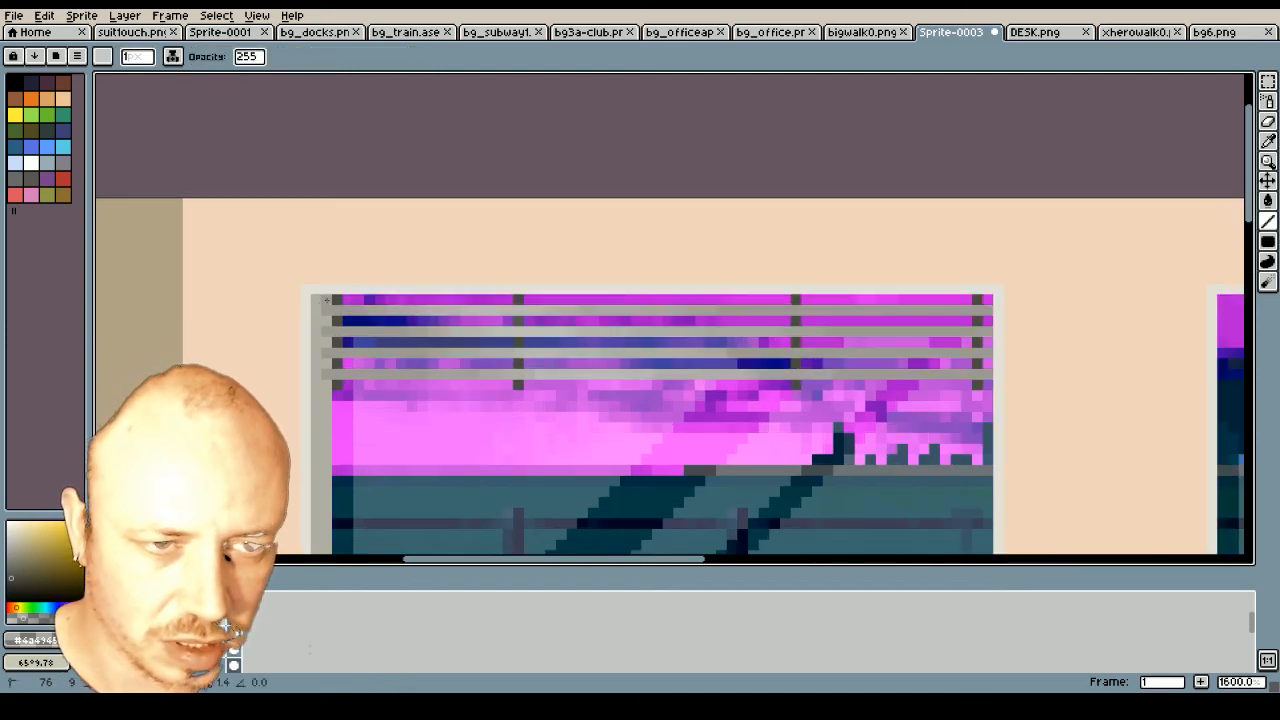
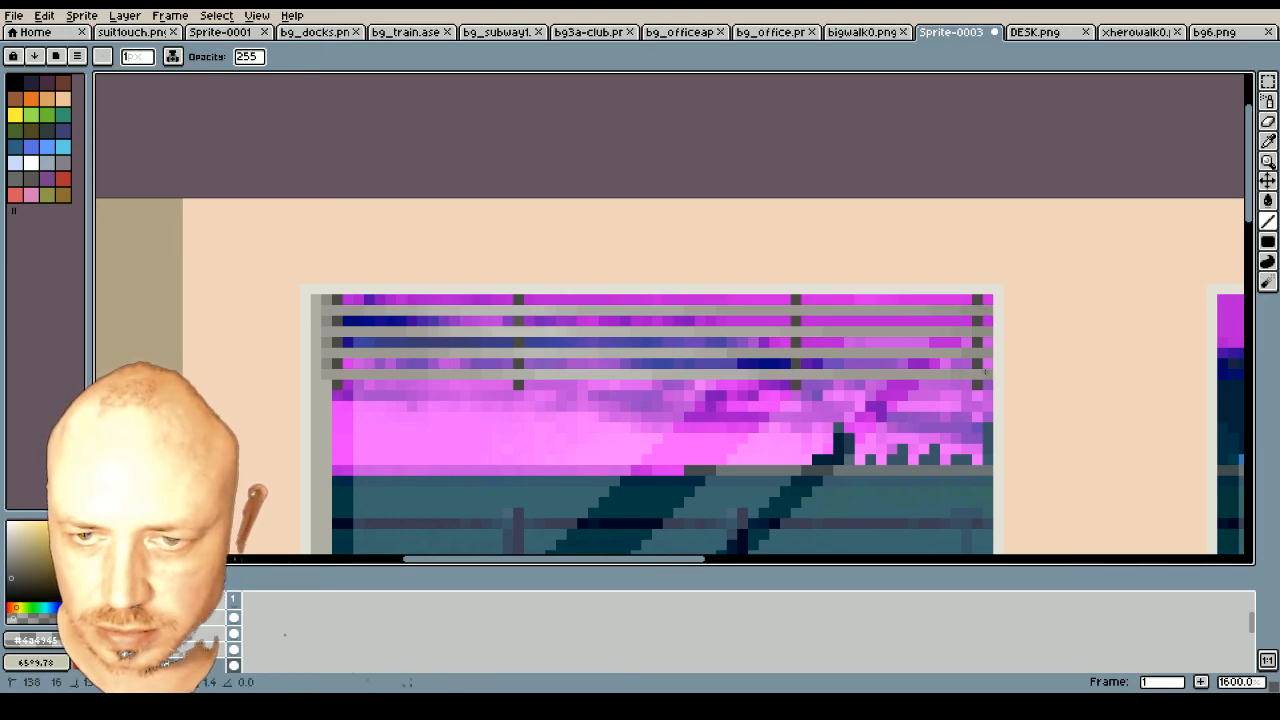
{"action": "scroll", "coordinate": [526, 332], "scroll_direction": "down", "scroll_amount": 1}
{"action": "scroll", "coordinate": [526, 332], "scroll_direction": "down", "scroll_amount": 2}
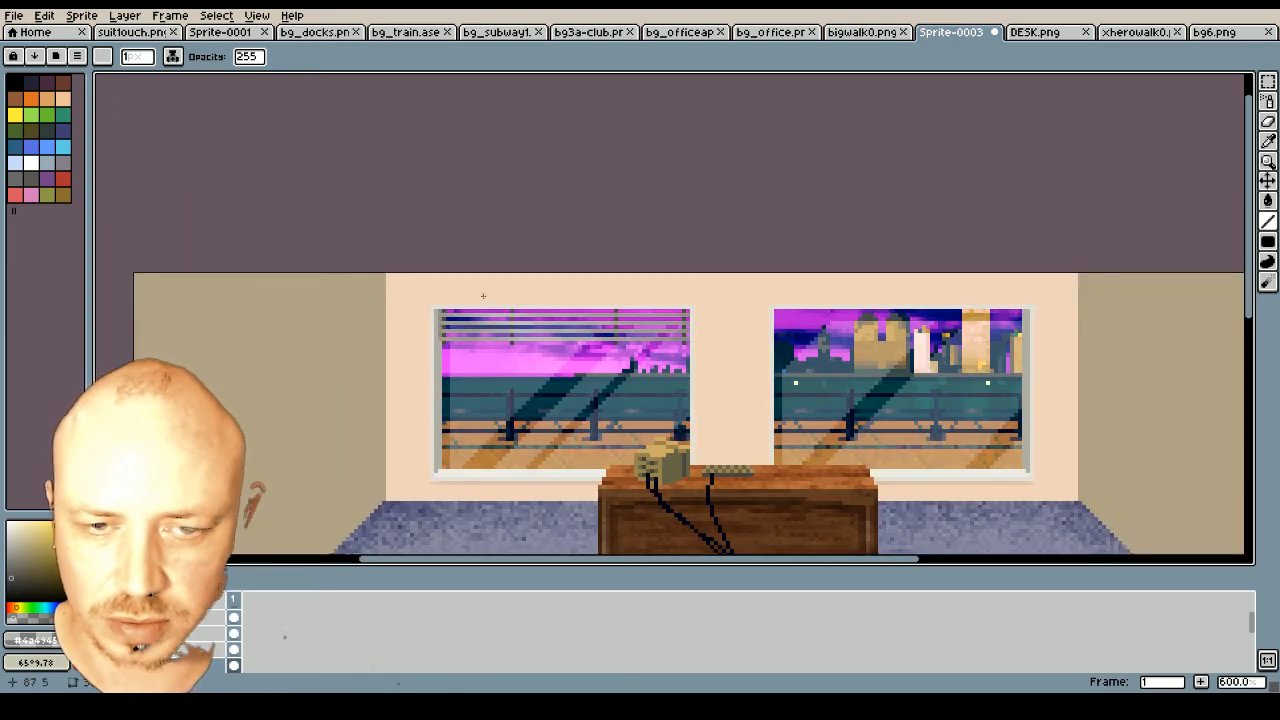
{"action": "left_click_drag", "start_coordinate": [525, 567], "coordinate": [605, 566]}
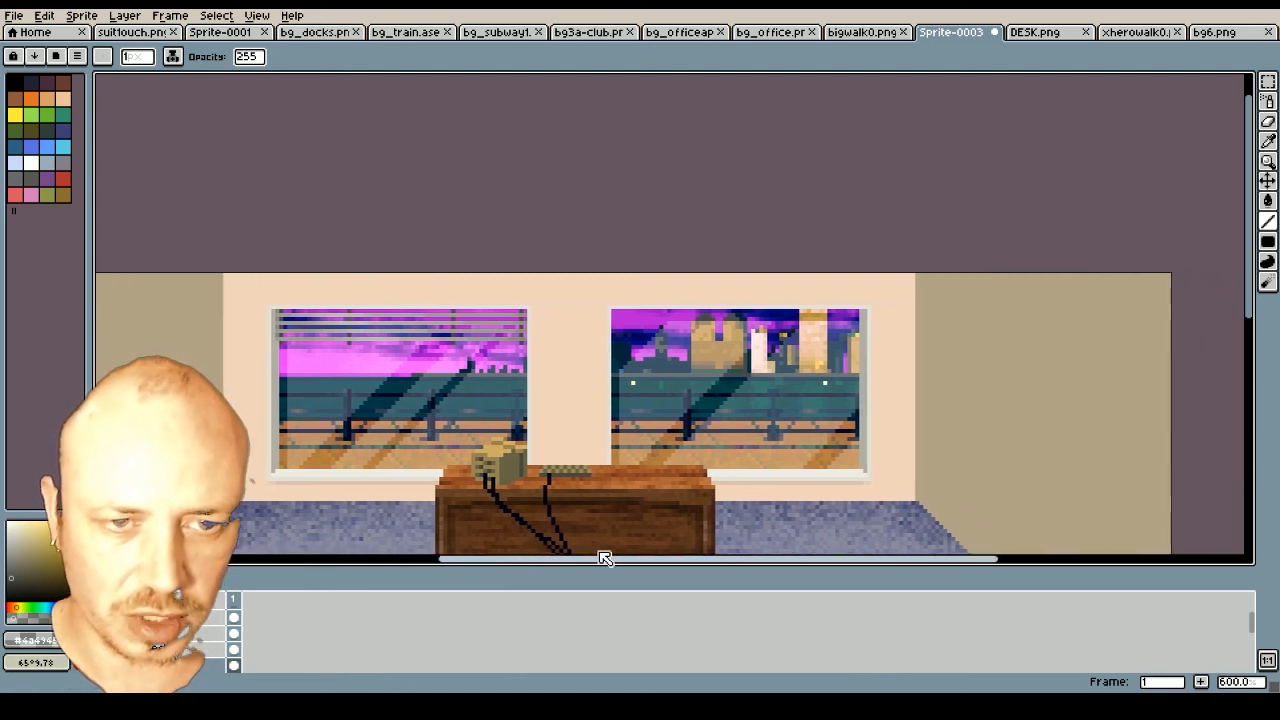
Select the blind's bottom slat and place a copy two pixels lower as a fifth slat
{"action": "left_click", "coordinate": [1268, 80]}
{"action": "scroll", "coordinate": [305, 403], "scroll_direction": "up", "scroll_amount": 2}
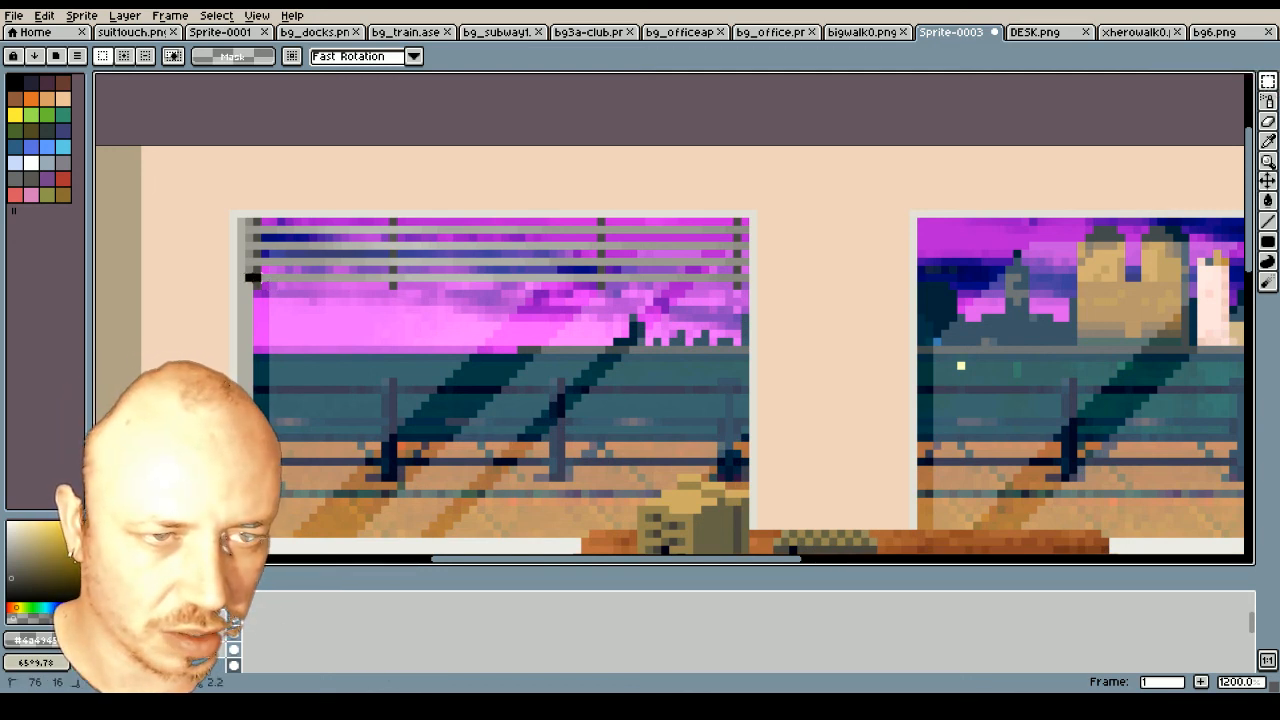
{"action": "left_click_drag", "start_coordinate": [252, 277], "coordinate": [750, 278]}
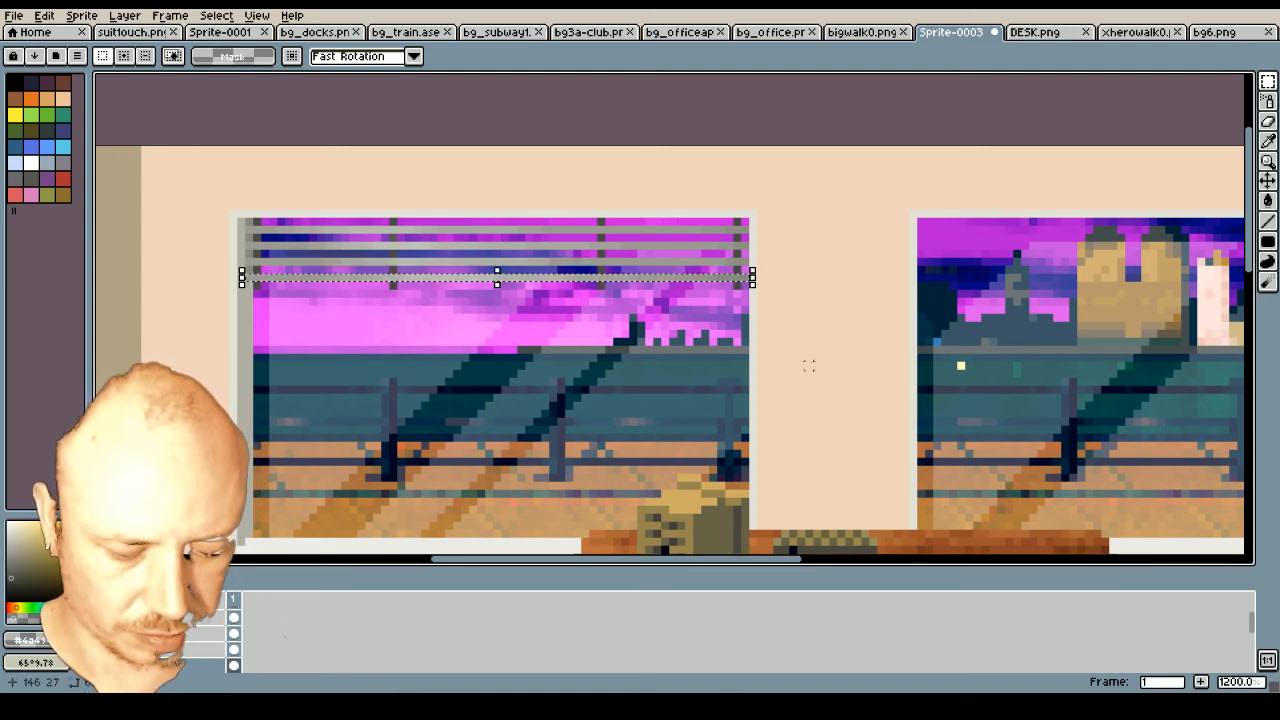
{"action": "left_click_drag", "start_coordinate": [400, 280], "coordinate": [400, 298]}
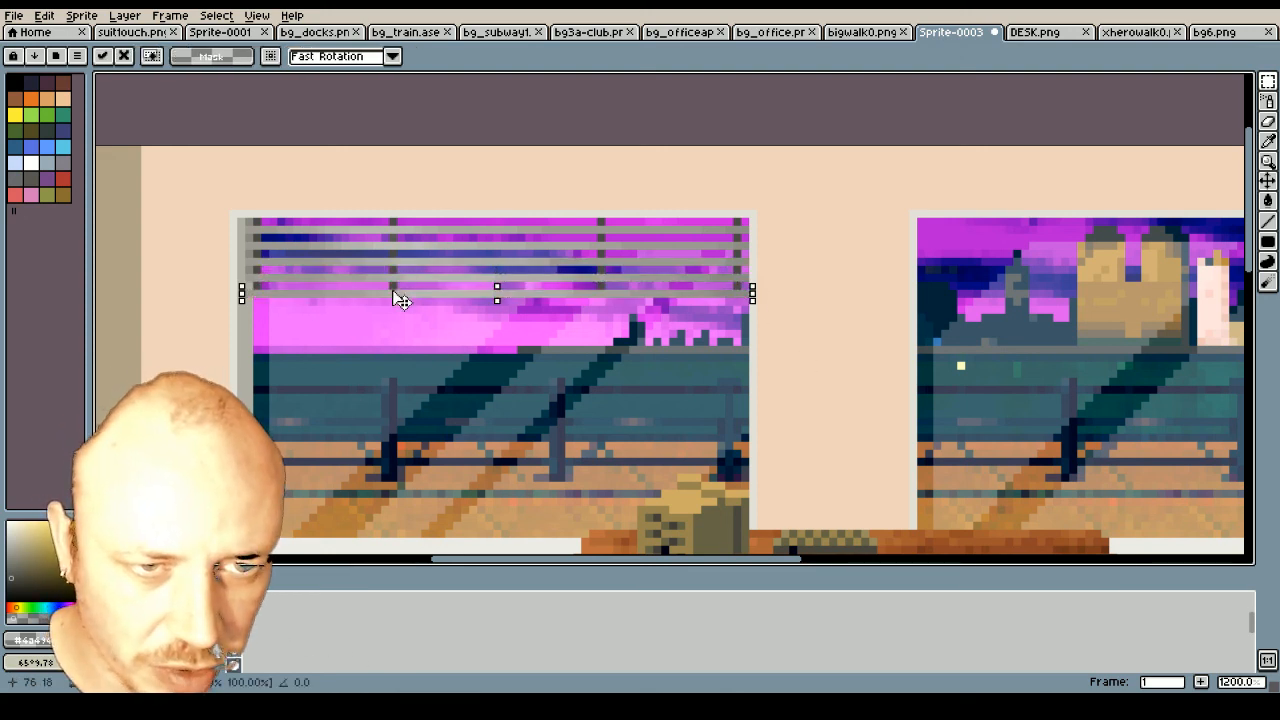
{"action": "left_click", "coordinate": [545, 373]}
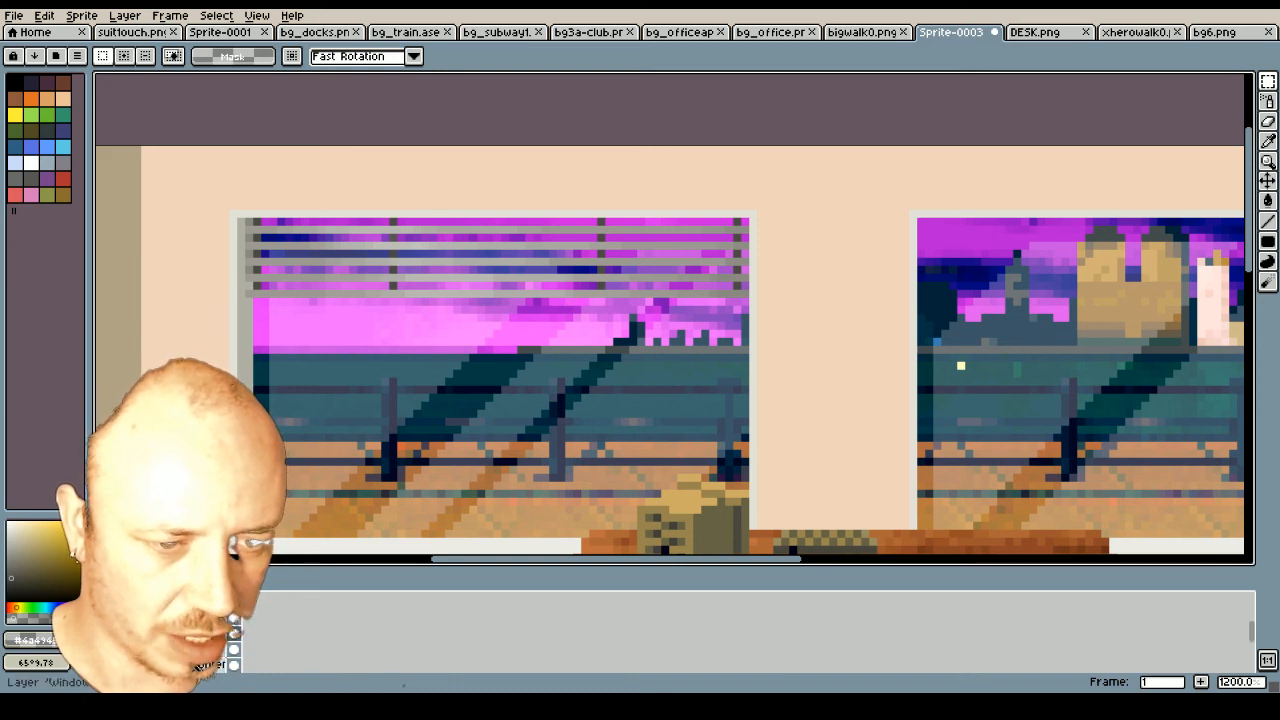
On the window glass layer, select the area covered by the left blind and delete the reflections there
{"action": "left_click", "coordinate": [1268, 81]}
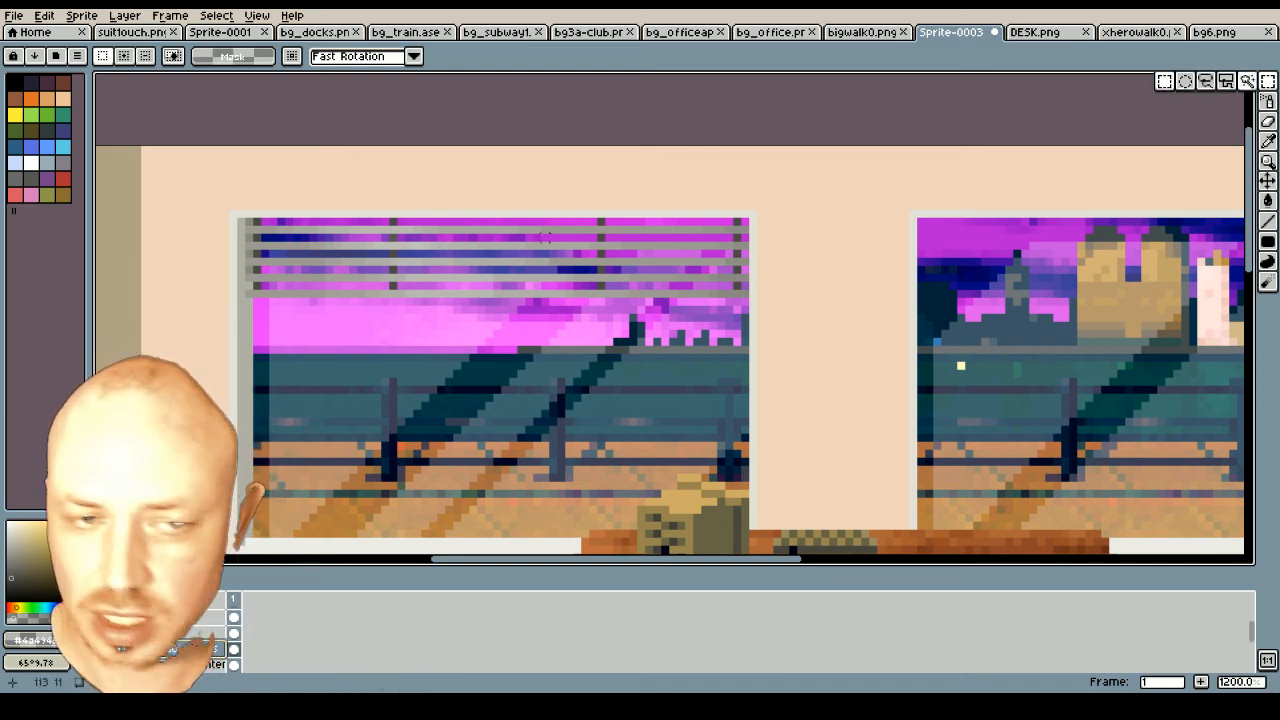
{"action": "left_click_drag", "start_coordinate": [257, 300], "coordinate": [752, 214]}
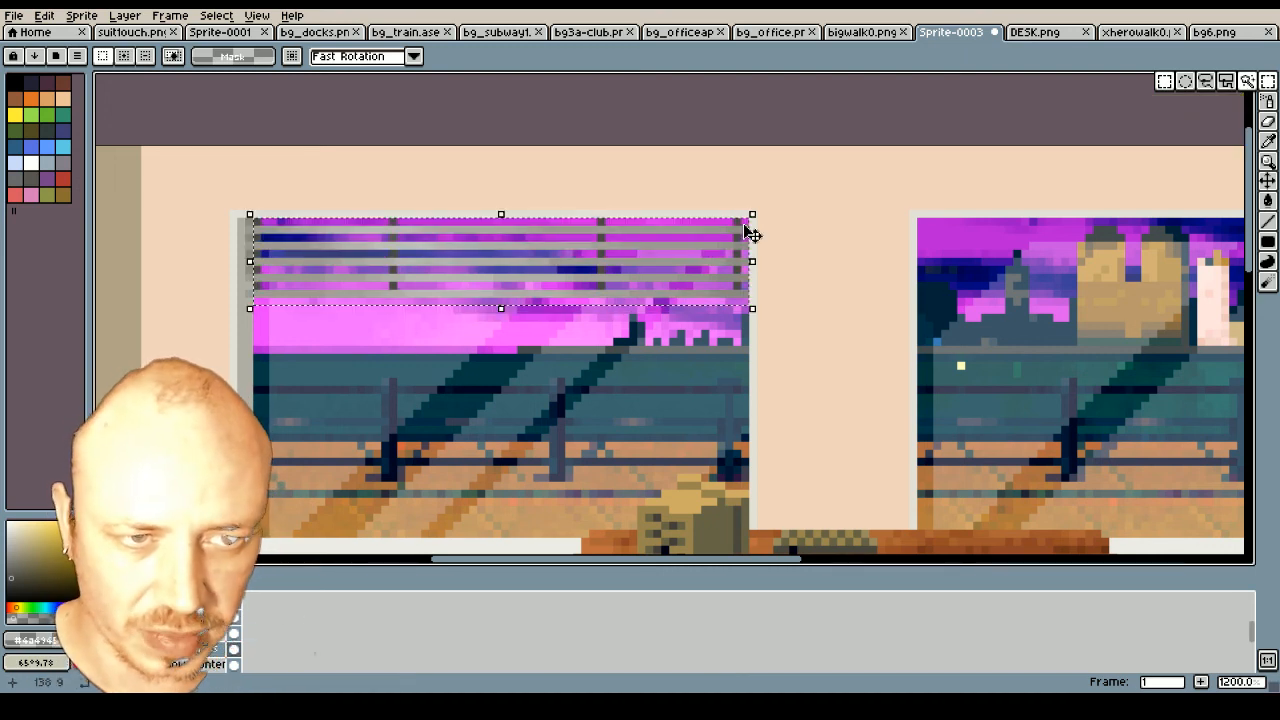
{"action": "key", "text": "Delete"}
Copy the whole left blind and place the pasted copy across the top of the right window
{"action": "scroll", "coordinate": [649, 229], "scroll_direction": "down", "scroll_amount": 2}
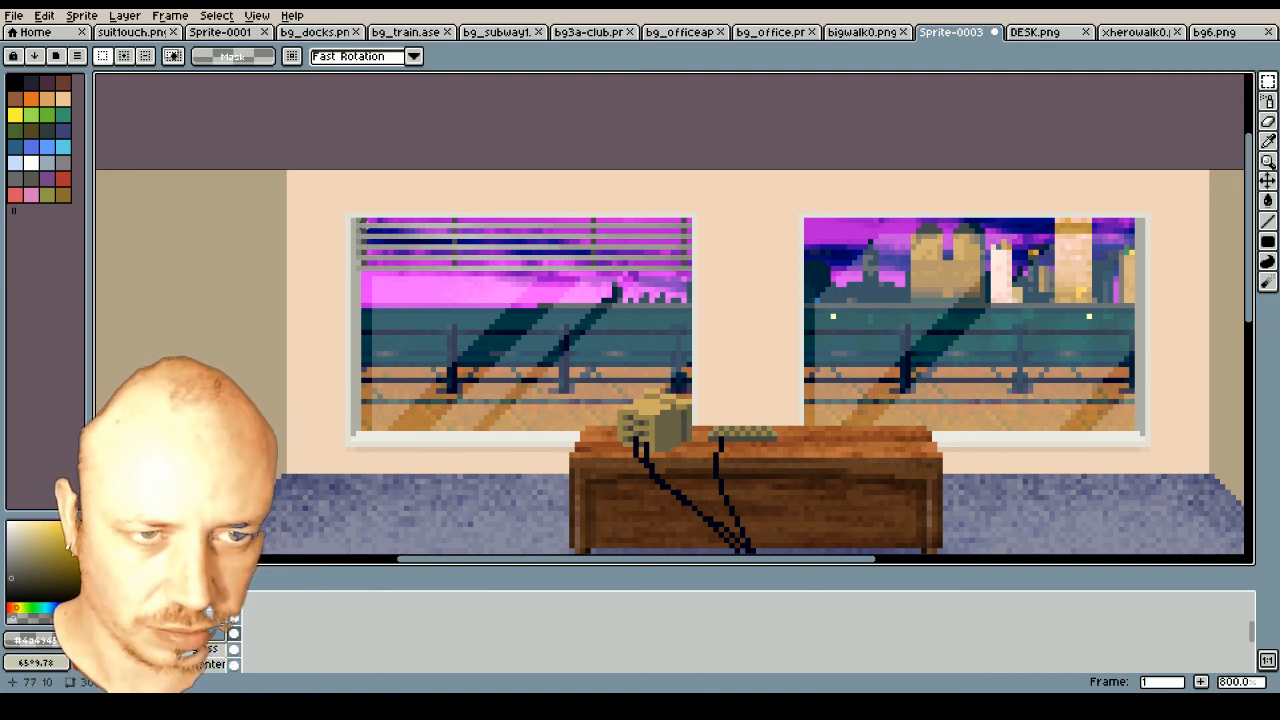
{"action": "left_click_drag", "start_coordinate": [358, 220], "coordinate": [693, 271]}
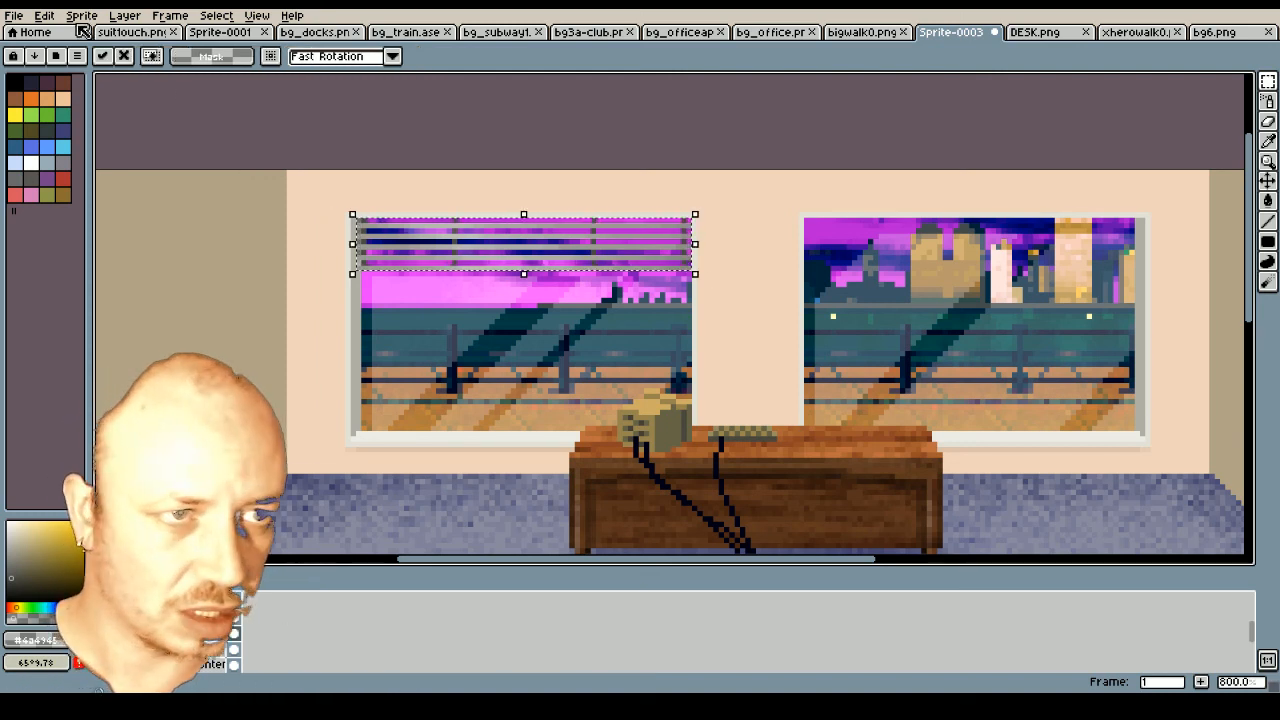
{"action": "left_click", "coordinate": [44, 15]}
{"action": "left_click", "coordinate": [84, 177]}
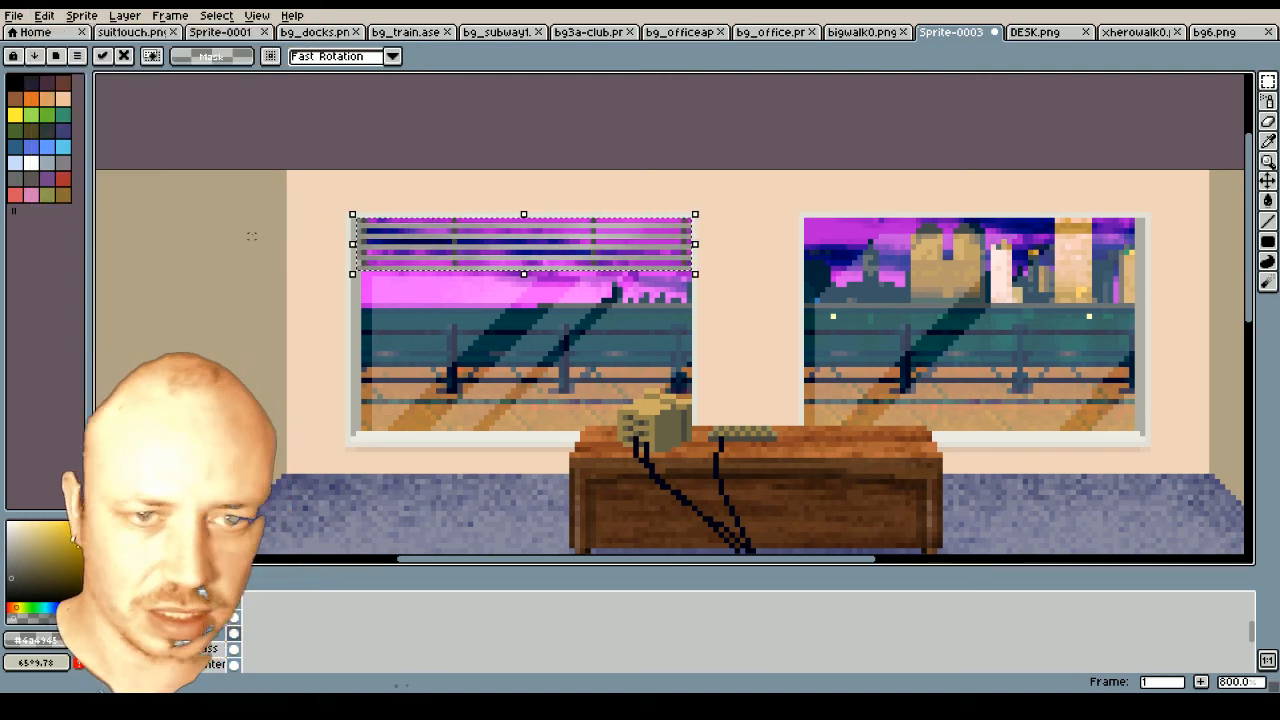
{"action": "left_click_drag", "start_coordinate": [579, 263], "coordinate": [1040, 263]}
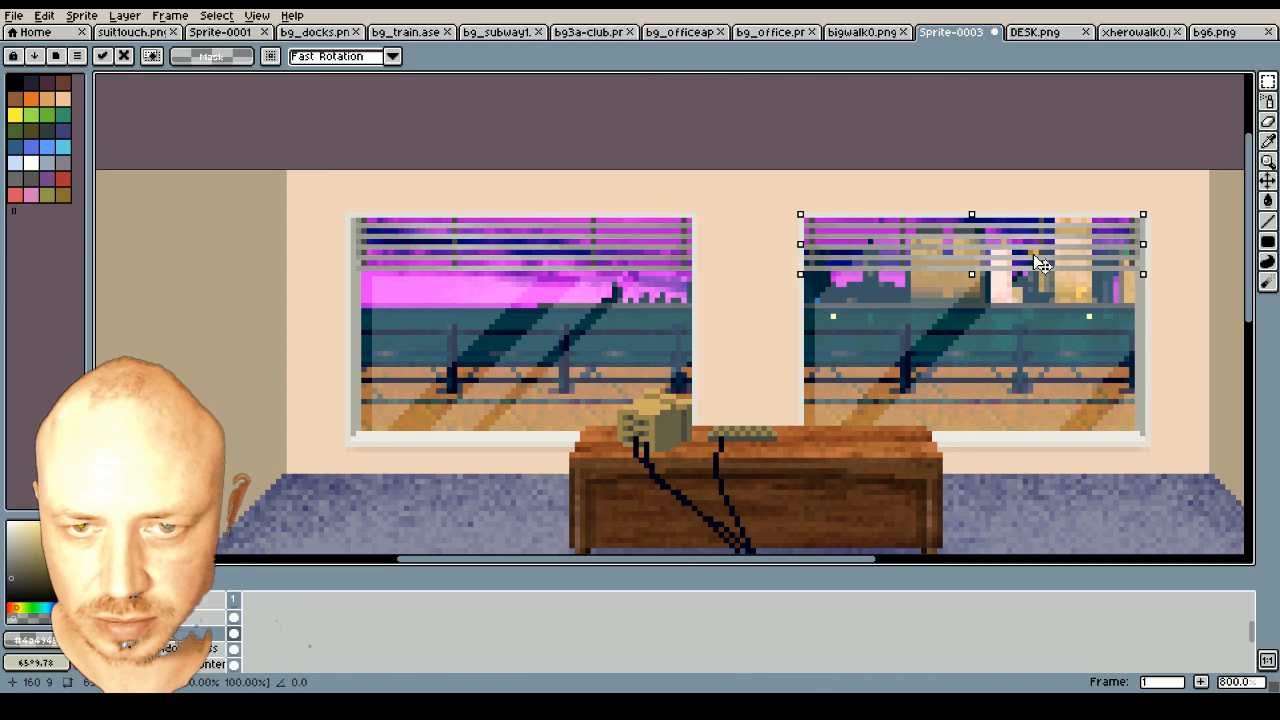
{"action": "key", "text": "Return"}
On the window glass layer, select the area covered by the right blind, clear the reflections there and deselect
{"action": "scroll", "coordinate": [900, 293], "scroll_direction": "down", "scroll_amount": 2}
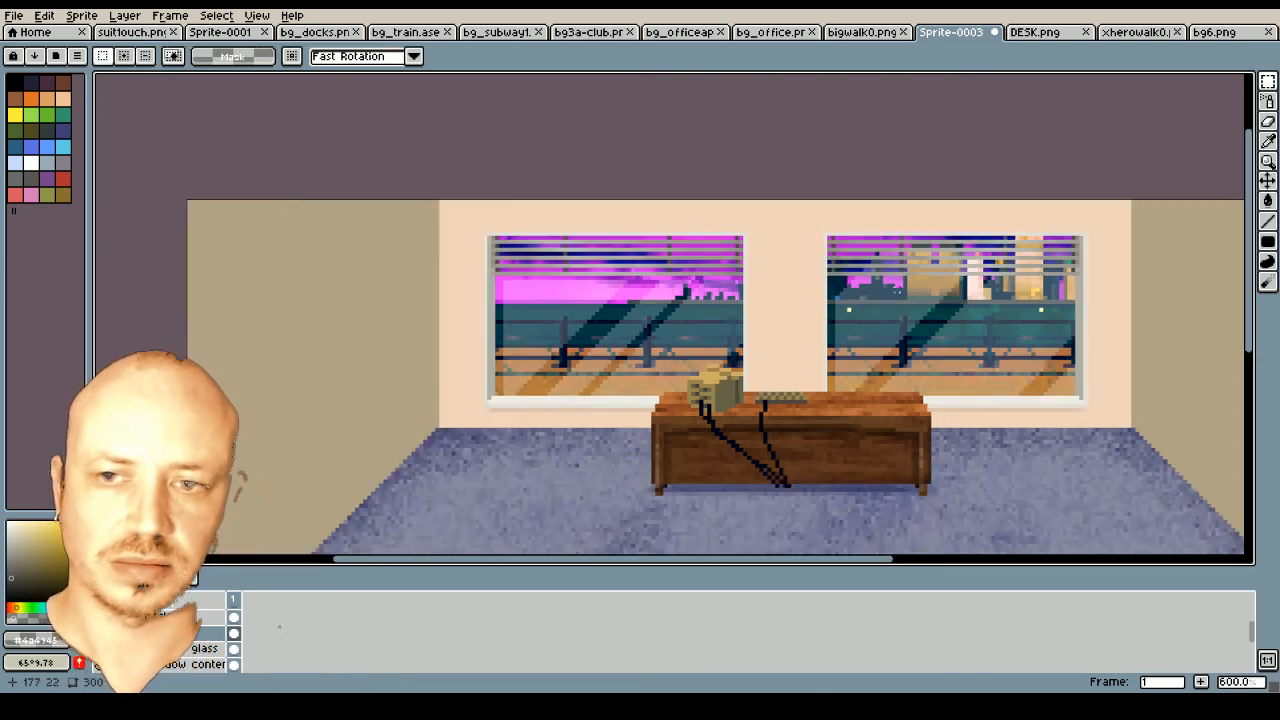
{"action": "left_click_drag", "start_coordinate": [677, 560], "coordinate": [823, 557]}
{"action": "scroll", "coordinate": [662, 253], "scroll_direction": "up", "scroll_amount": 2}
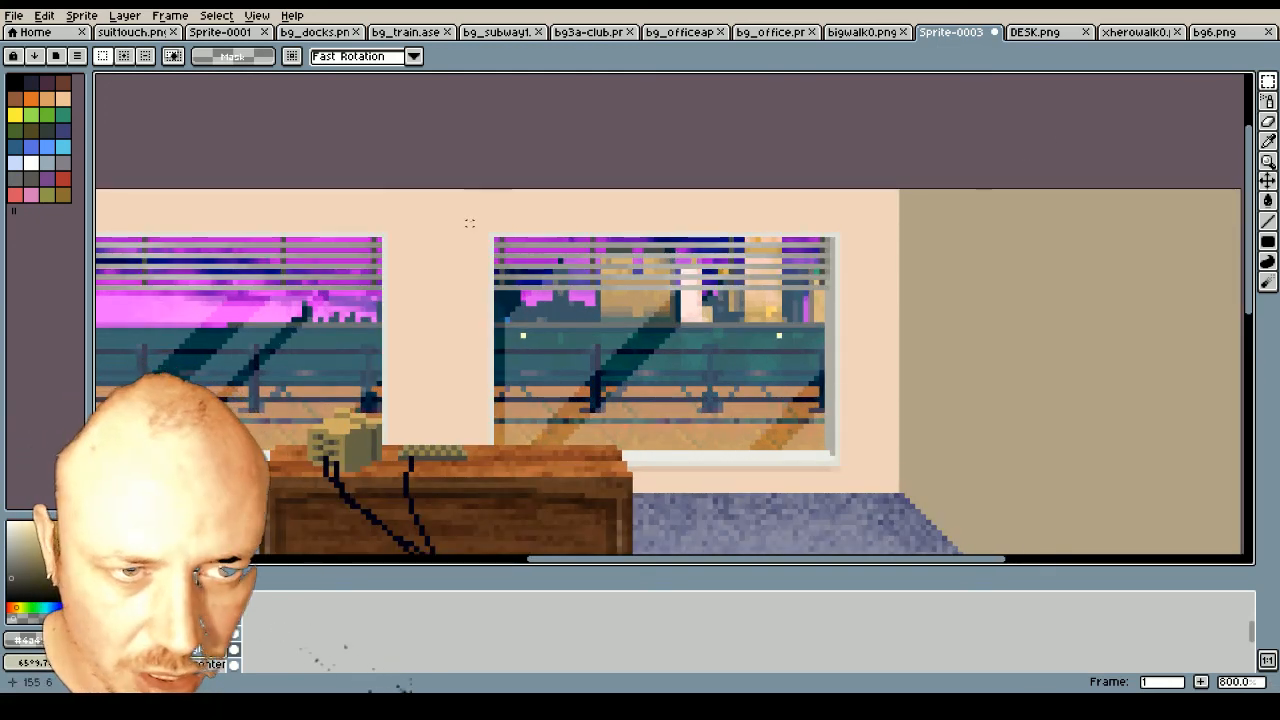
{"action": "left_click_drag", "start_coordinate": [469, 222], "coordinate": [858, 300]}
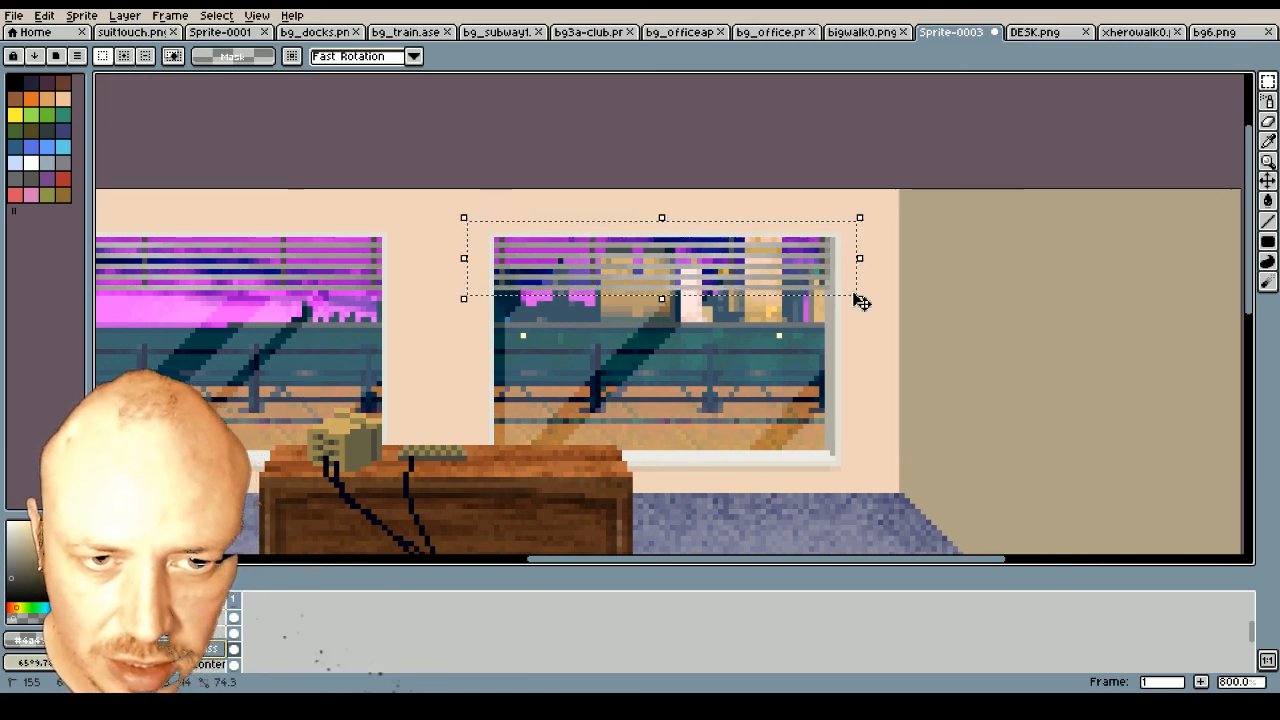
{"action": "key", "text": "ctrl+d"}
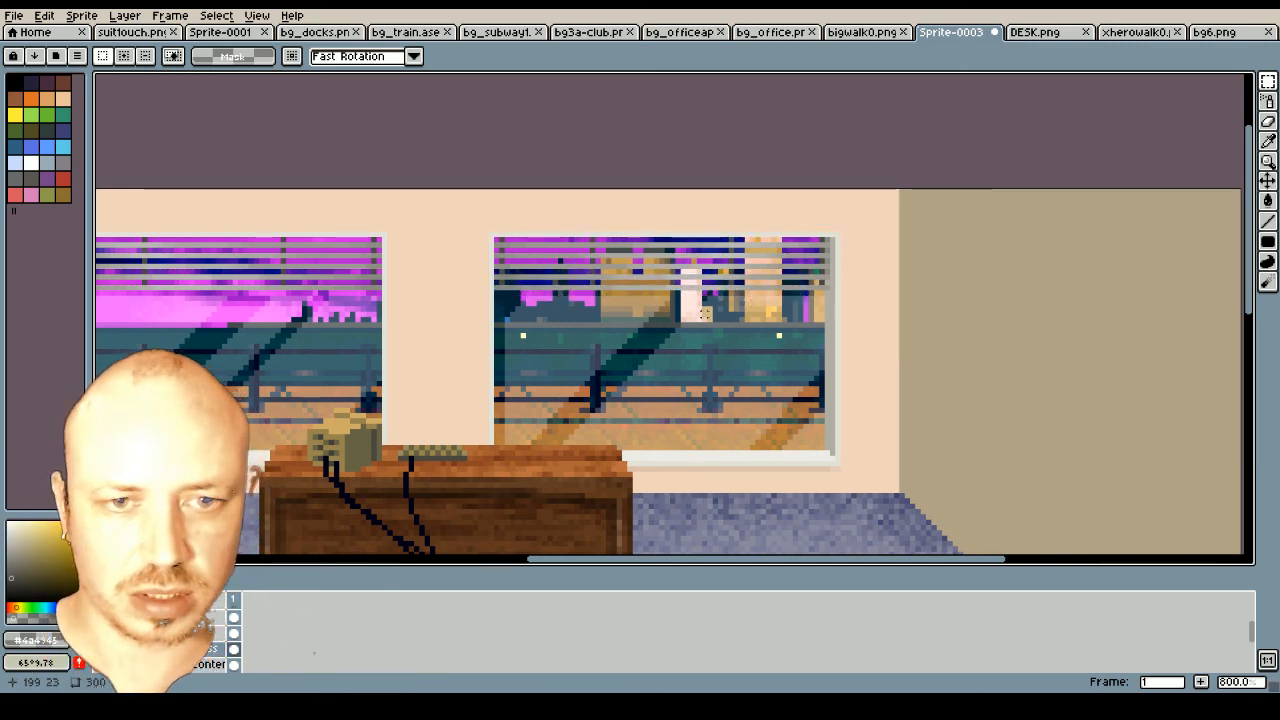
With the 1 px Line tool, draw vertical lines down the facing frame edges of both windows, beside the wall section between them
{"action": "scroll", "coordinate": [705, 314], "scroll_direction": "down", "scroll_amount": 4}
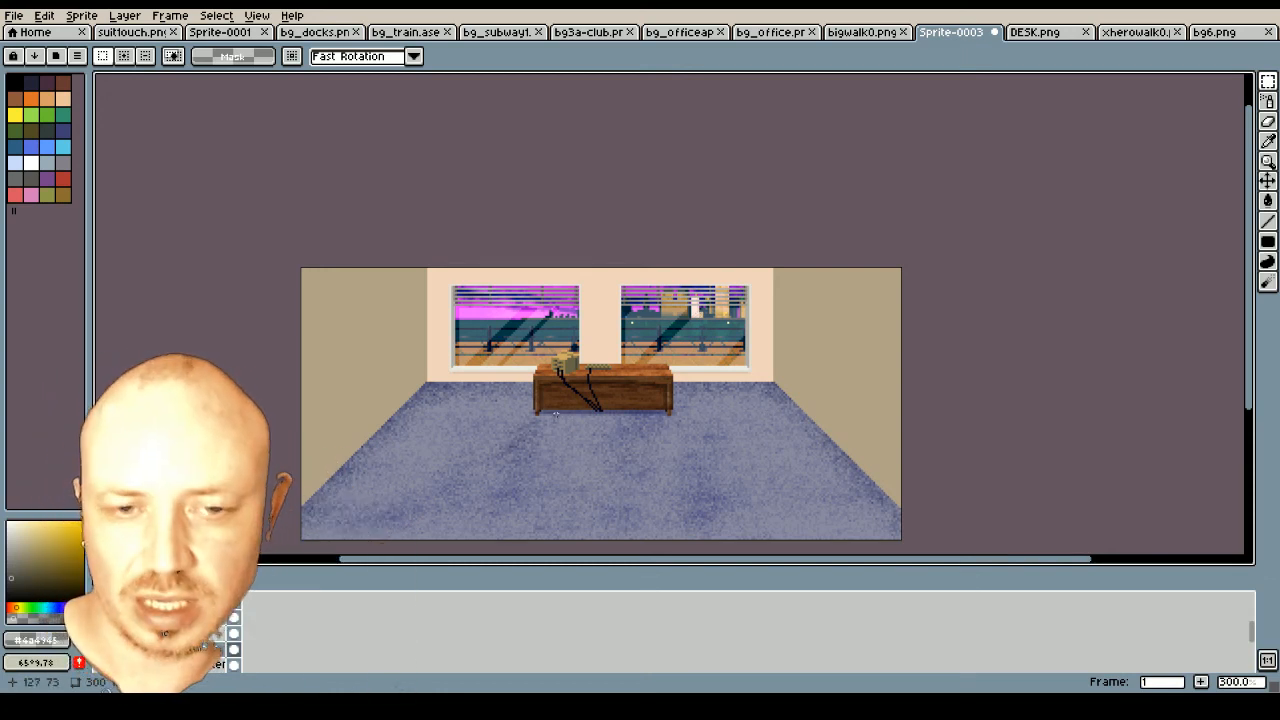
{"action": "scroll", "coordinate": [455, 420], "scroll_direction": "up", "scroll_amount": 2}
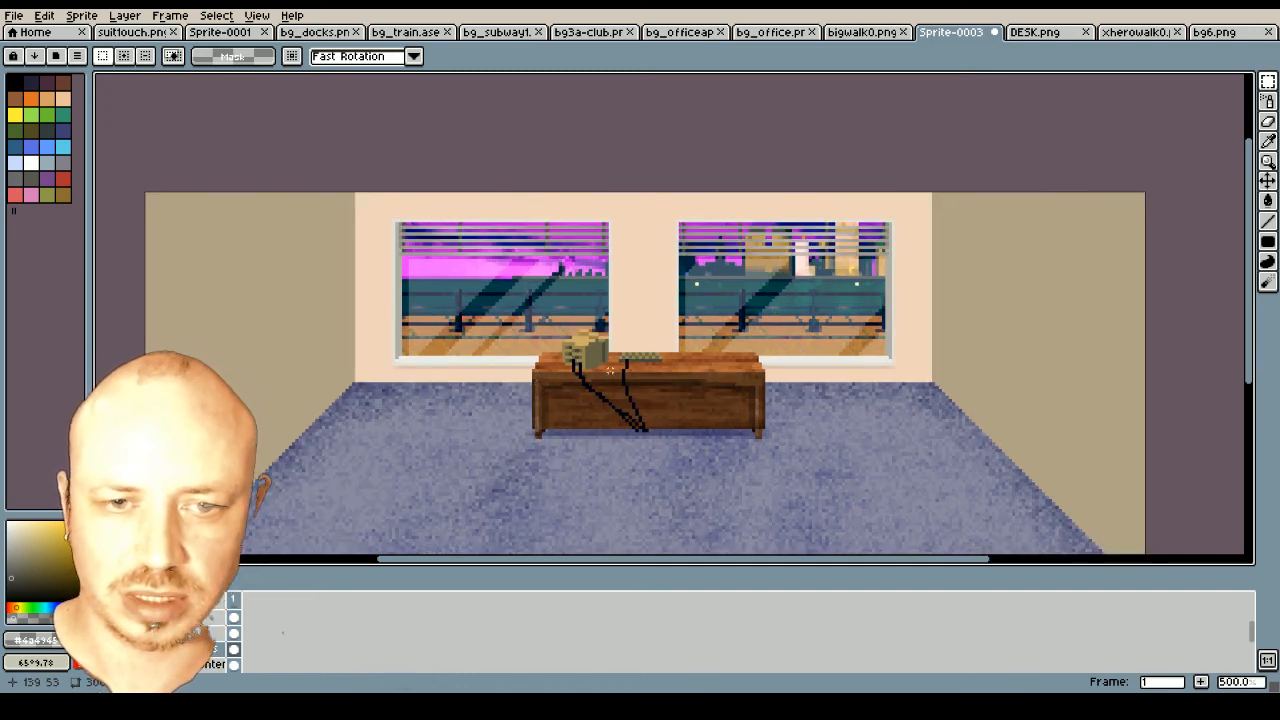
{"action": "scroll", "coordinate": [620, 376], "scroll_direction": "up", "scroll_amount": 1}
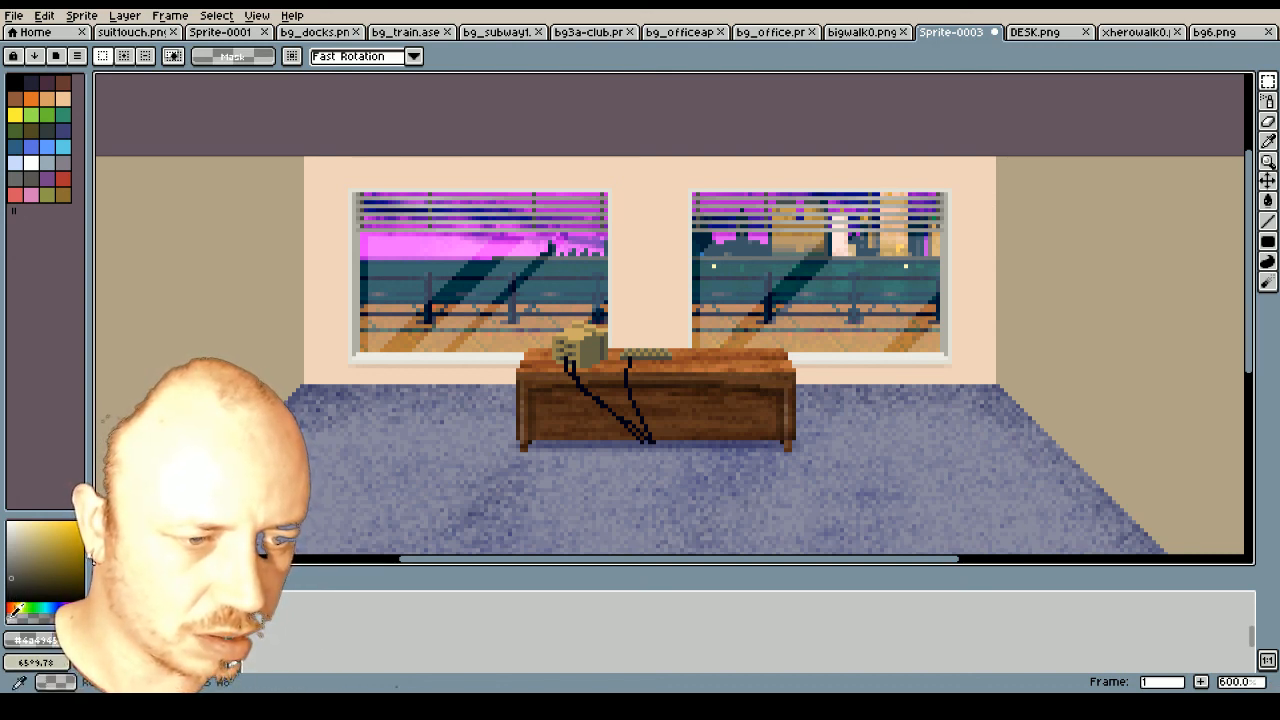
{"action": "left_click", "coordinate": [1267, 221]}
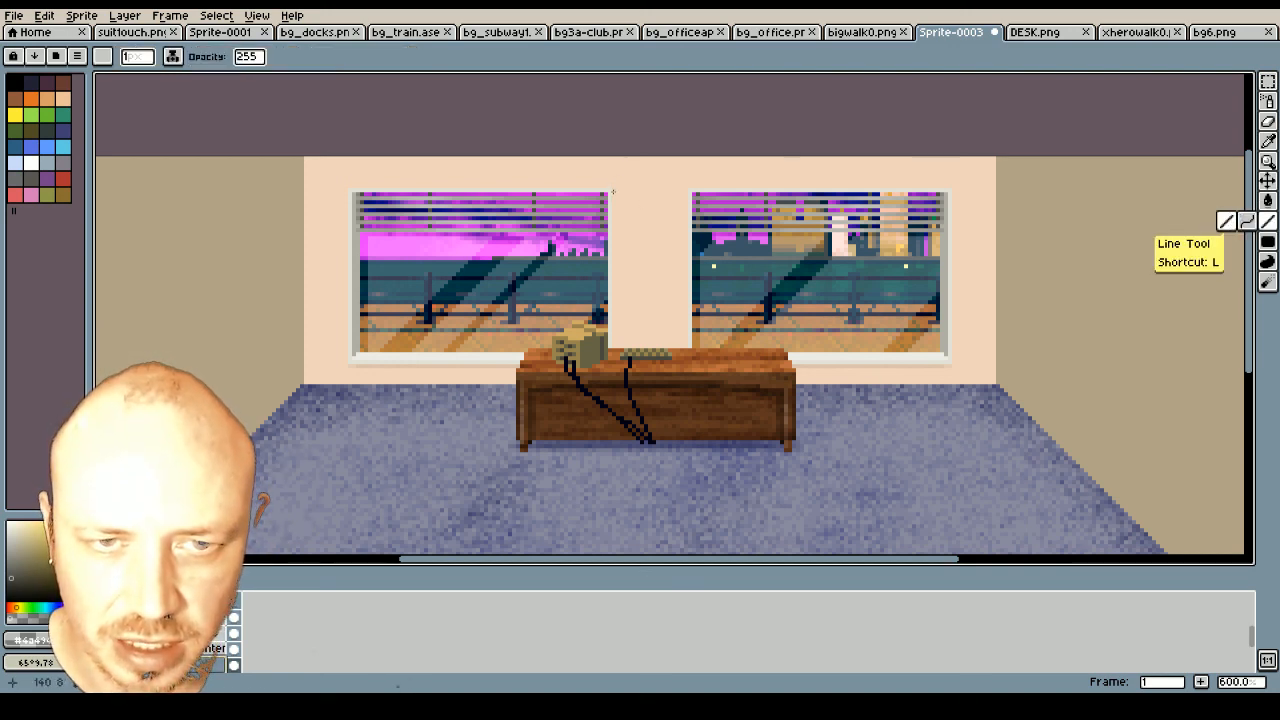
{"action": "left_click_drag", "start_coordinate": [613, 191], "coordinate": [614, 340]}
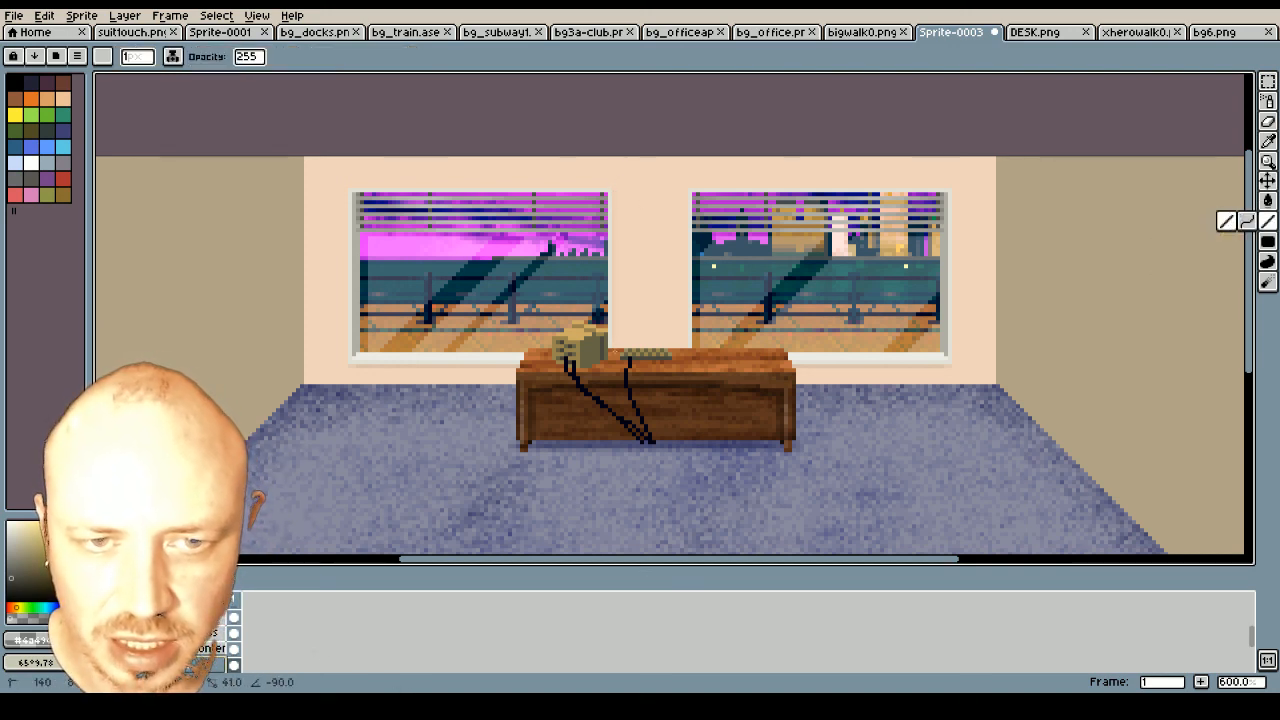
{"action": "left_click_drag", "start_coordinate": [614, 358], "coordinate": [614, 360]}
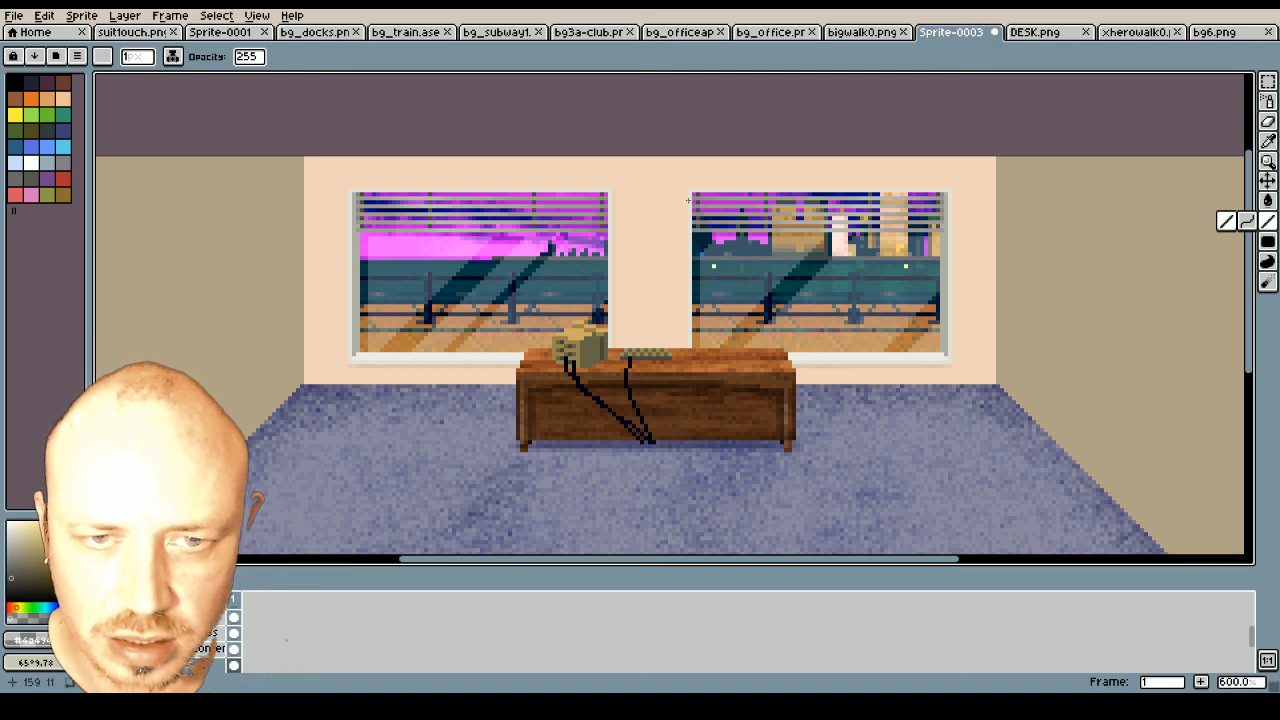
{"action": "left_click_drag", "start_coordinate": [685, 189], "coordinate": [685, 353]}
Save the sprite in the gfx_backgrounds folder as office.ase, choosing the ase file type
{"action": "scroll", "coordinate": [562, 362], "scroll_direction": "down", "scroll_amount": 2}
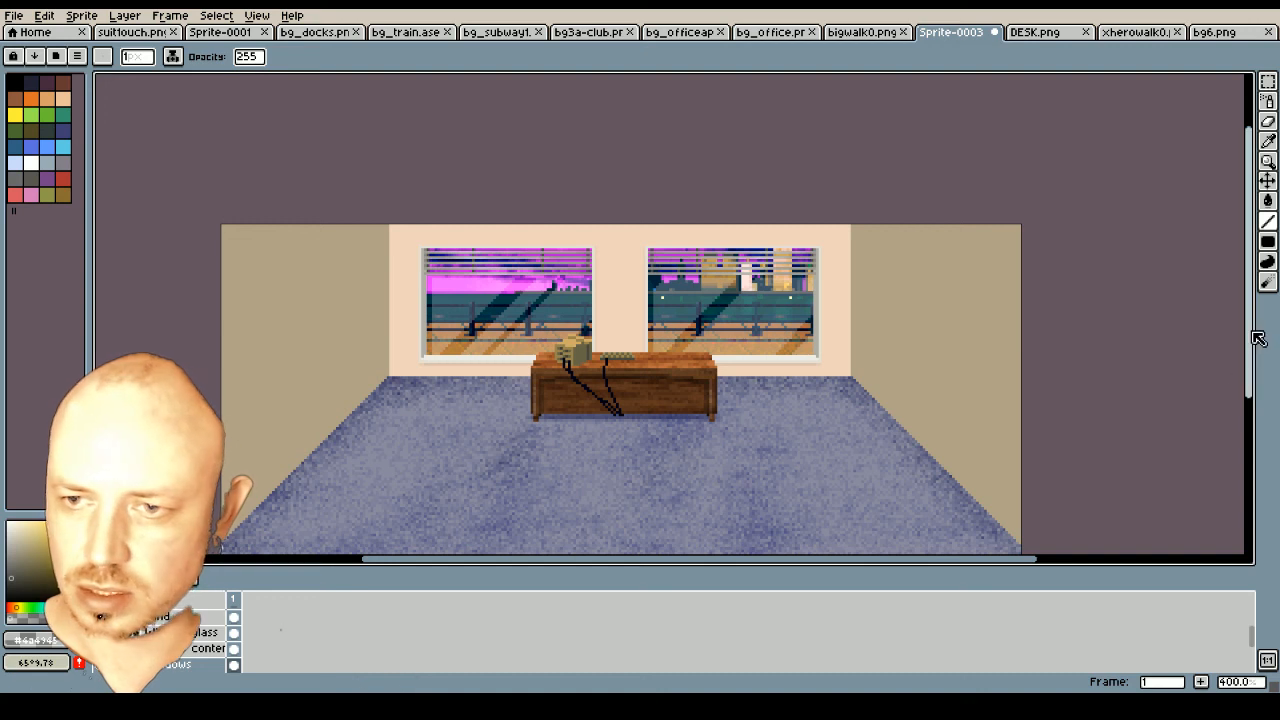
{"action": "left_click_drag", "start_coordinate": [1251, 332], "coordinate": [1251, 369]}
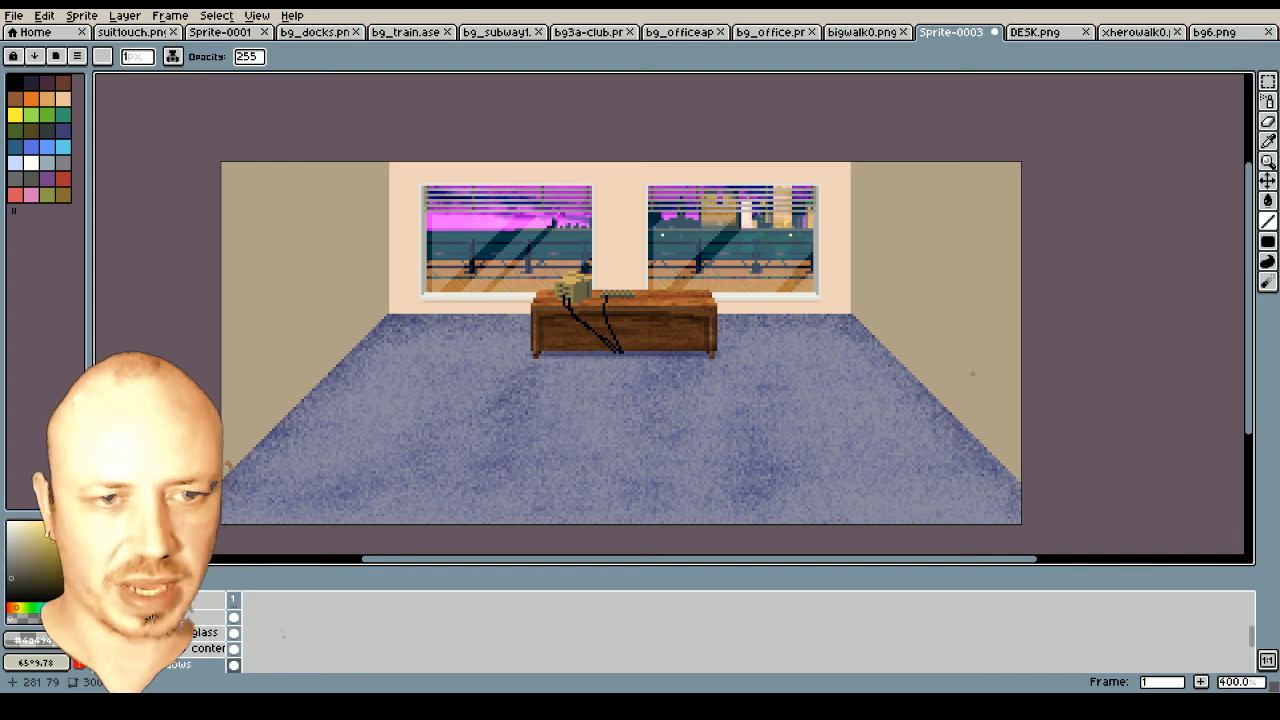
{"action": "left_click", "coordinate": [12, 18]}
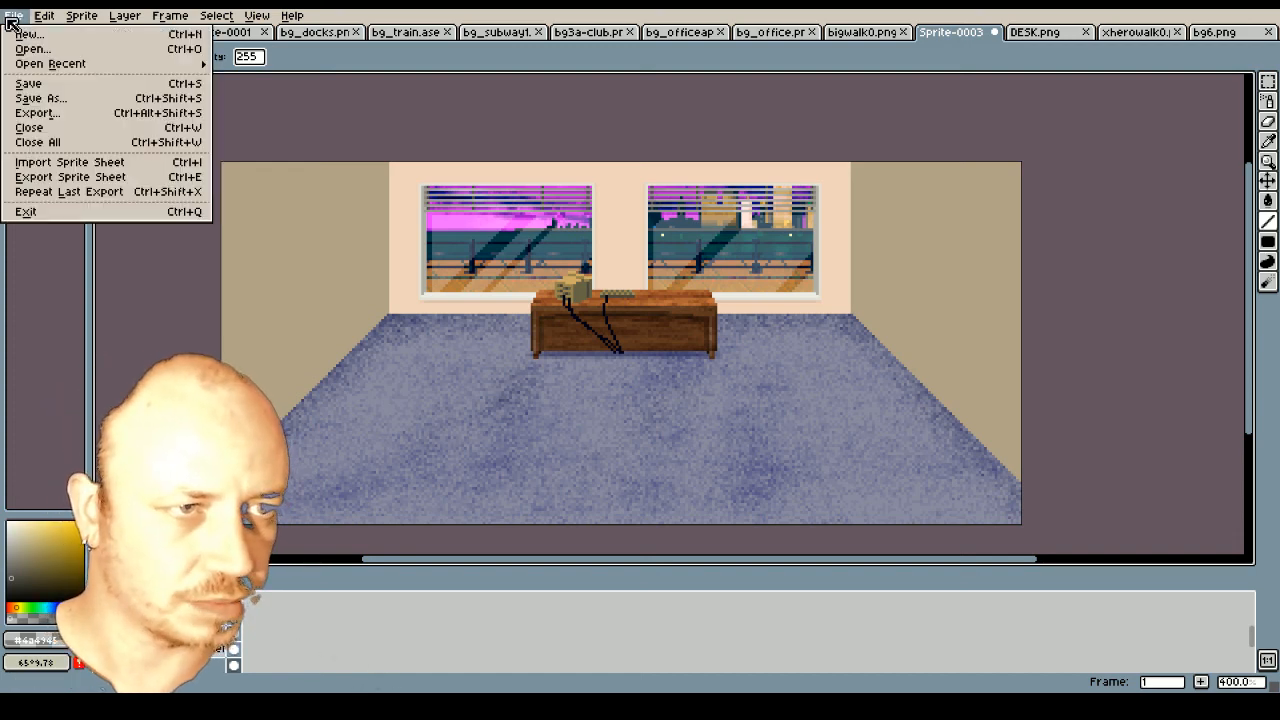
{"action": "left_click", "coordinate": [70, 104]}
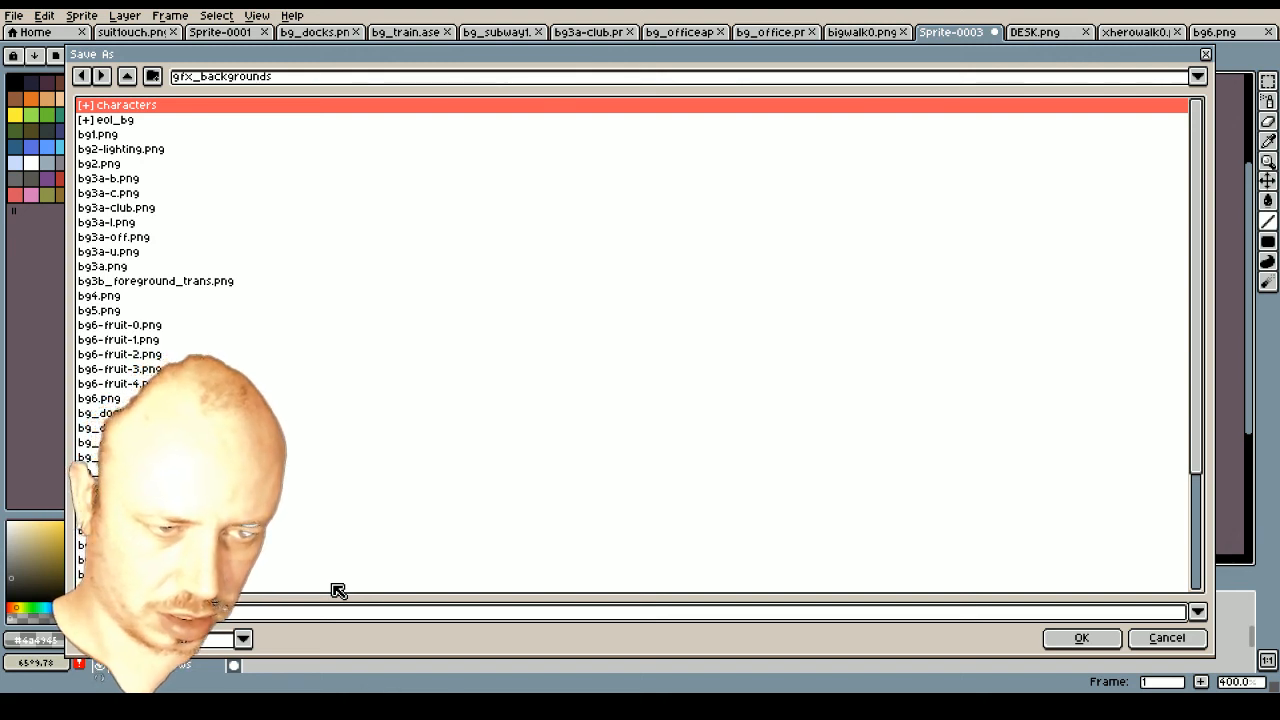
{"action": "left_click", "coordinate": [210, 638]}
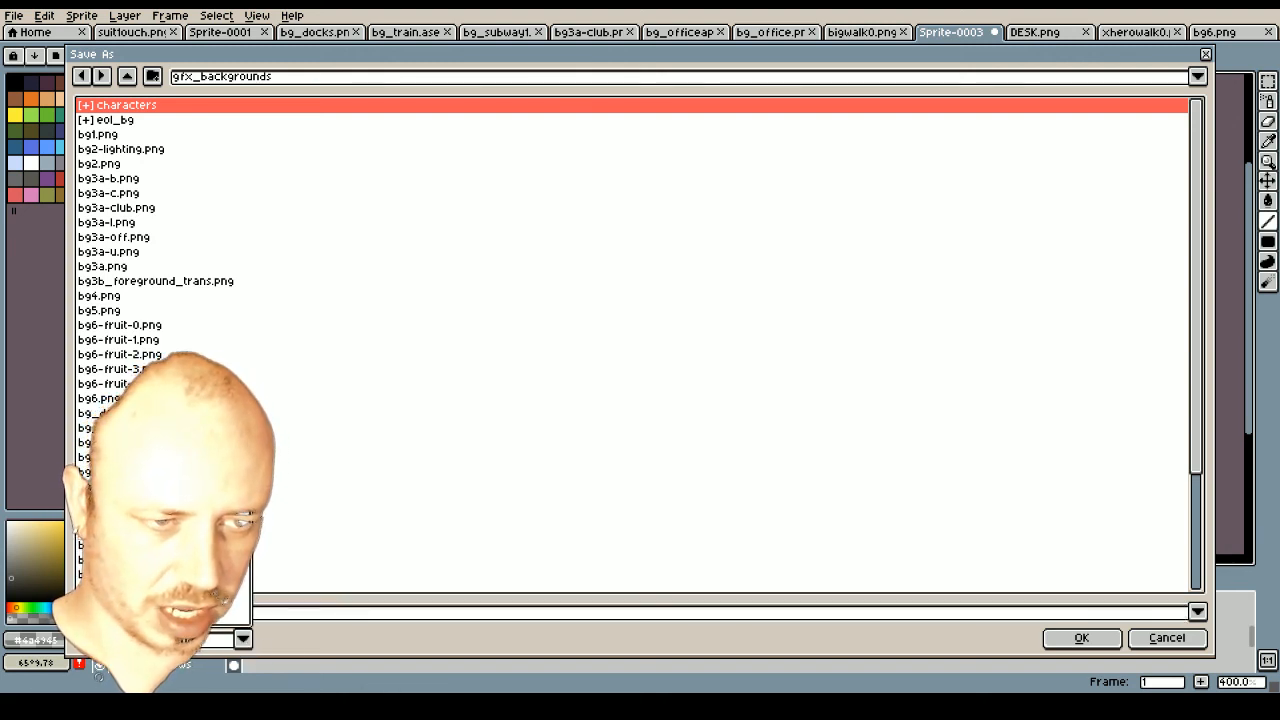
{"action": "left_click", "coordinate": [205, 527]}
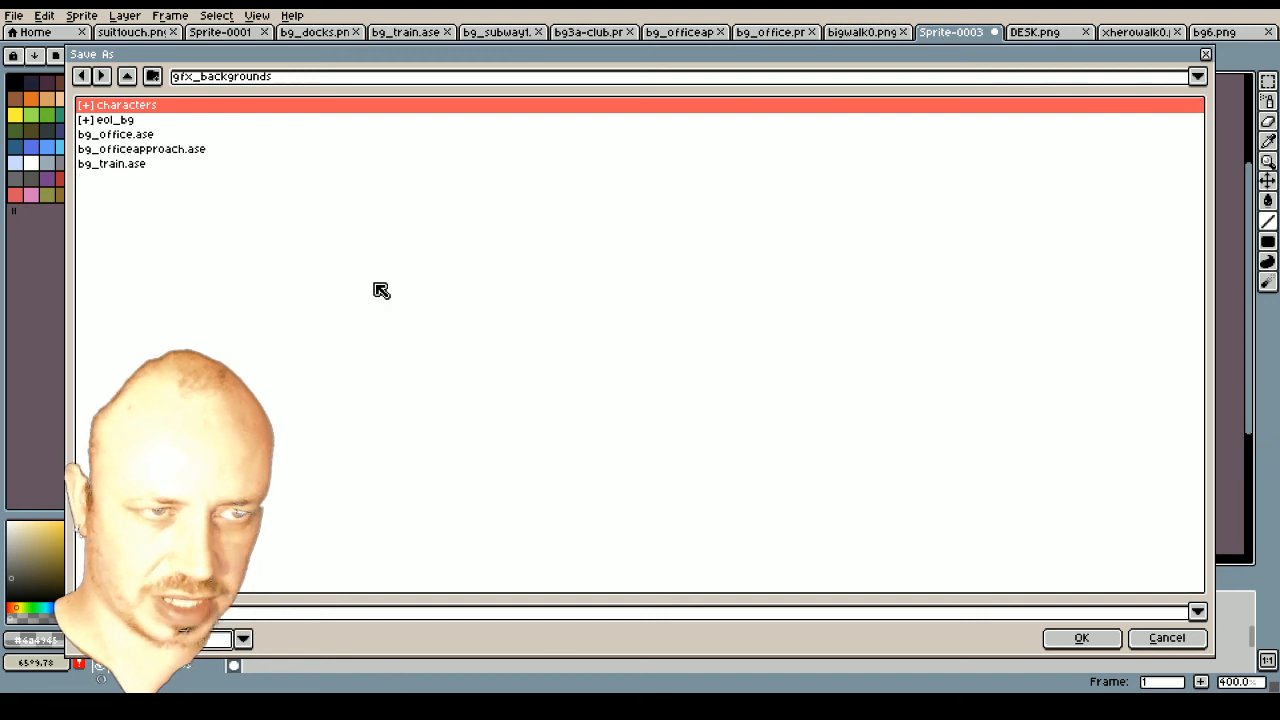
{"action": "left_click", "coordinate": [1083, 641]}
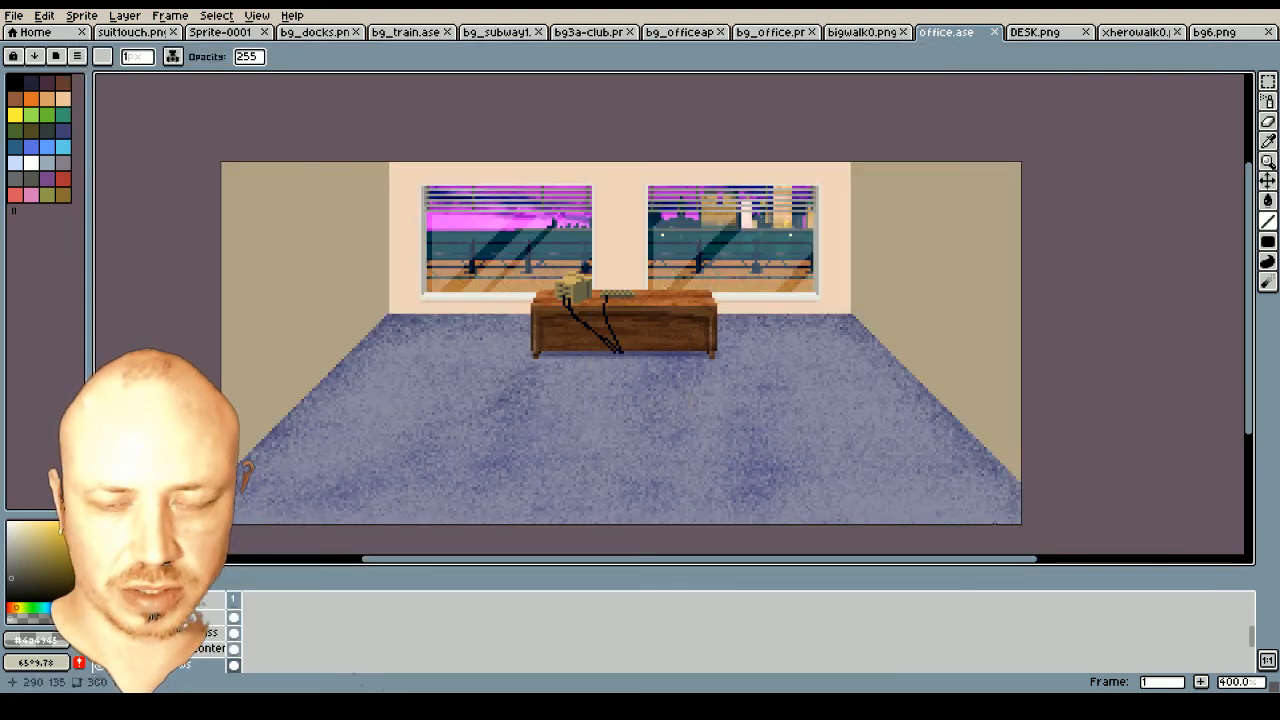